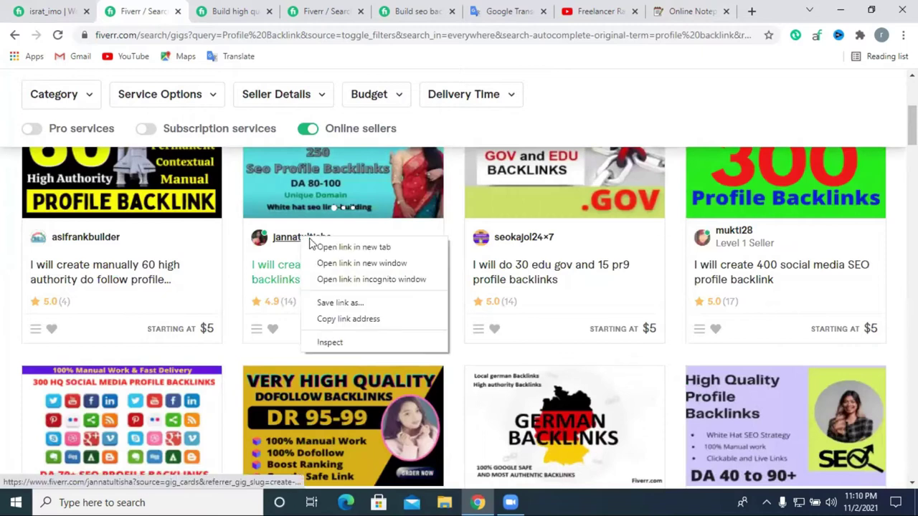
Open the seller's profile in a new tab and note their Jul 2021 join date.
{"action": "left_click", "coordinate": [327, 247]}
{"action": "left_click", "coordinate": [224, 7]}
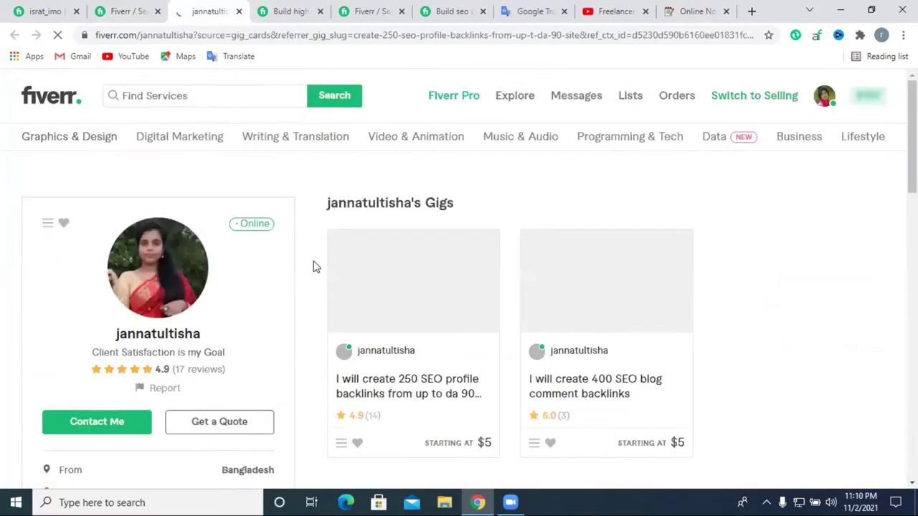
{"action": "scroll", "coordinate": [261, 336], "scroll_direction": "down", "scroll_amount": 3}
{"action": "scroll", "coordinate": [264, 319], "scroll_direction": "up", "scroll_amount": 2}
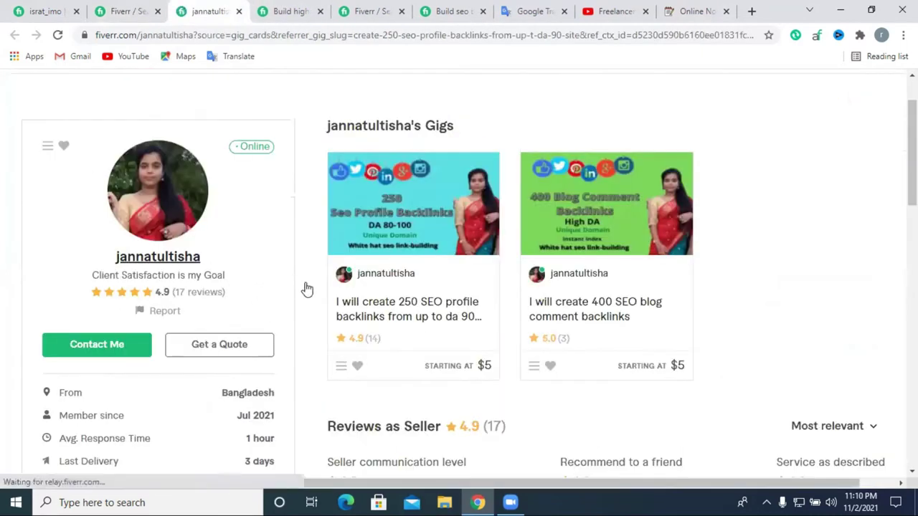
{"action": "scroll", "coordinate": [483, 308], "scroll_direction": "down", "scroll_amount": 3}
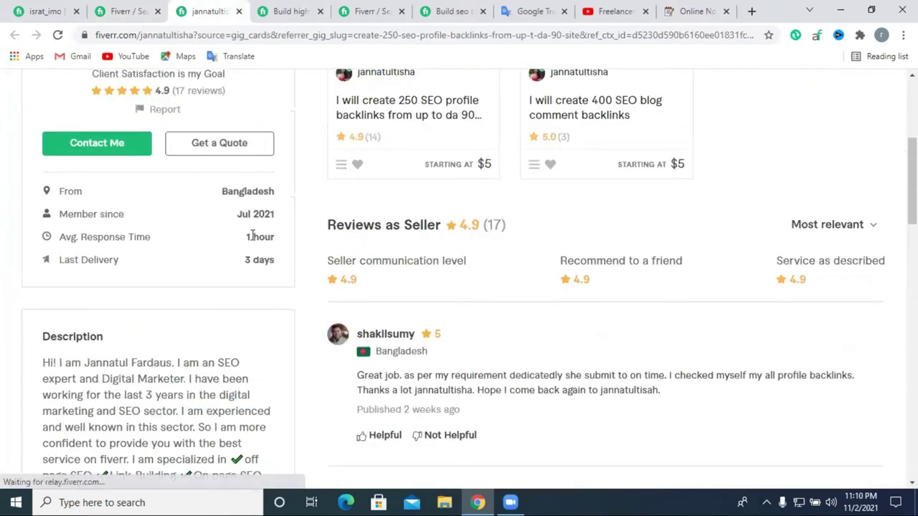
{"action": "left_click_drag", "start_coordinate": [237, 215], "coordinate": [260, 220]}
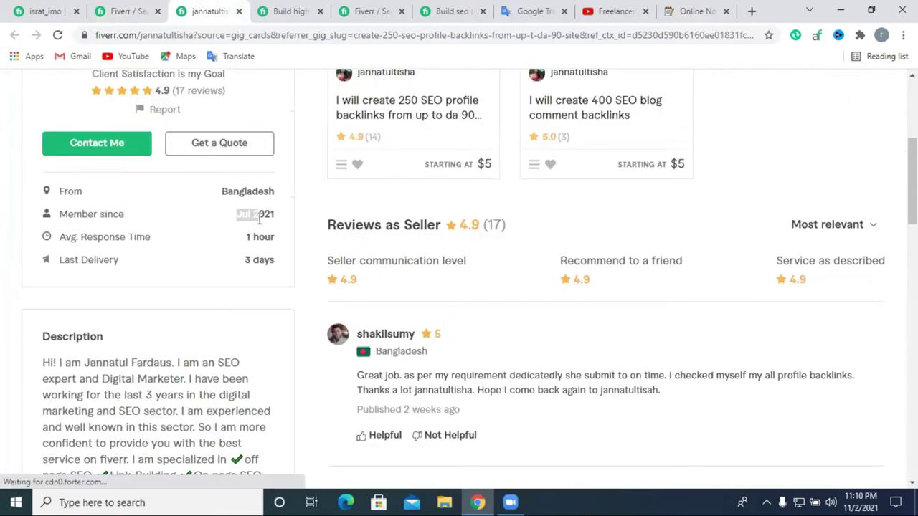
Scroll down the seller's profile and load more of their reviews with See More.
{"action": "scroll", "coordinate": [515, 254], "scroll_direction": "down", "scroll_amount": 1}
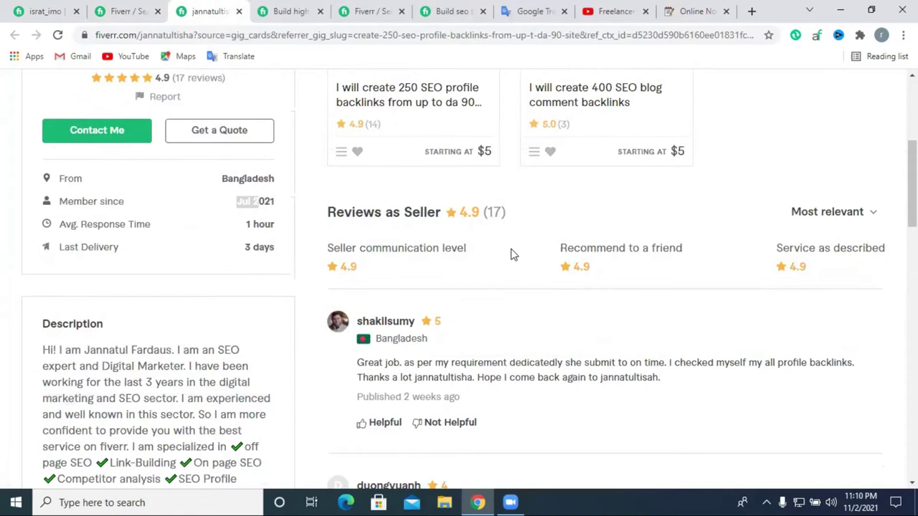
{"action": "scroll", "coordinate": [514, 254], "scroll_direction": "down", "scroll_amount": 5}
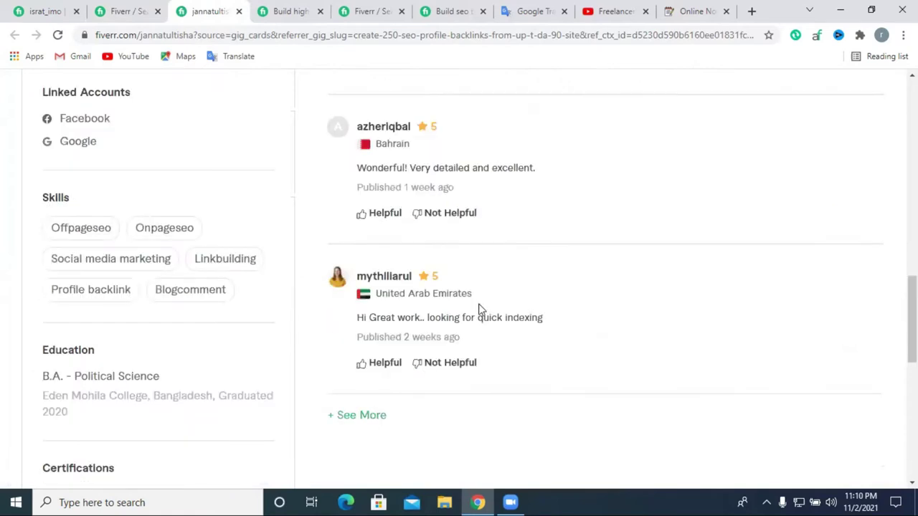
{"action": "scroll", "coordinate": [469, 326], "scroll_direction": "down", "scroll_amount": 5}
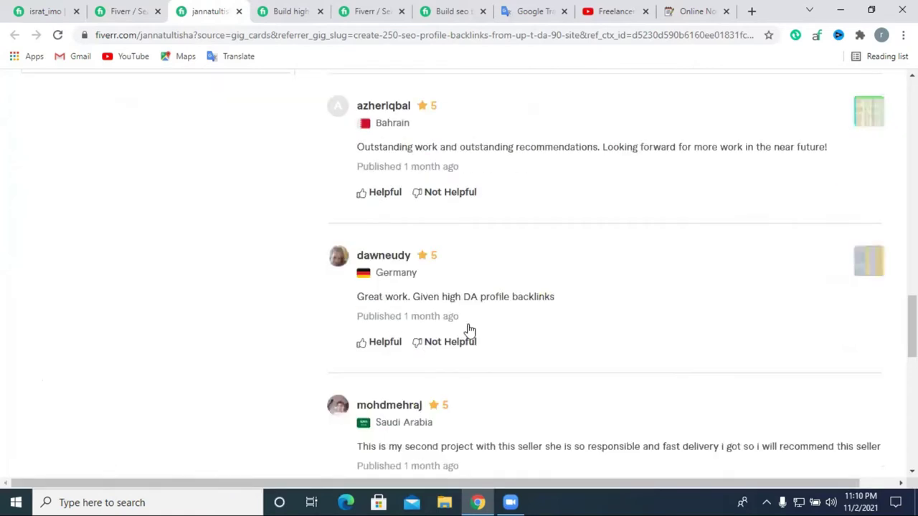
{"action": "scroll", "coordinate": [364, 385], "scroll_direction": "down", "scroll_amount": 5}
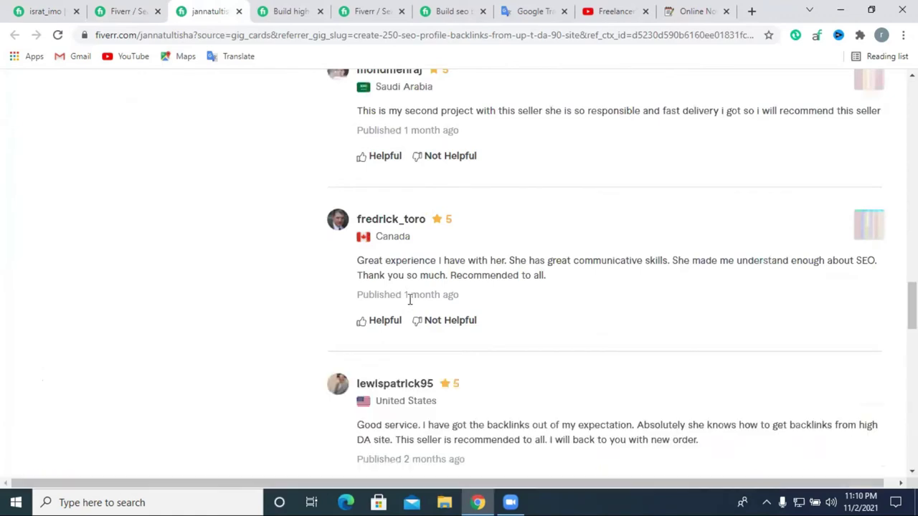
{"action": "scroll", "coordinate": [423, 306], "scroll_direction": "down", "scroll_amount": 5}
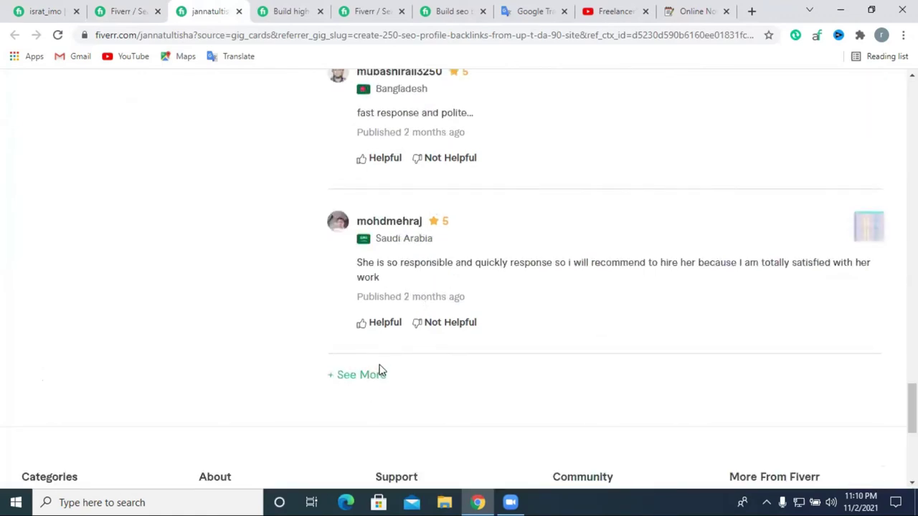
{"action": "left_click", "coordinate": [354, 385]}
Scroll back up through the reviews and move to the other backlink gig tab.
{"action": "scroll", "coordinate": [447, 342], "scroll_direction": "down", "scroll_amount": 8}
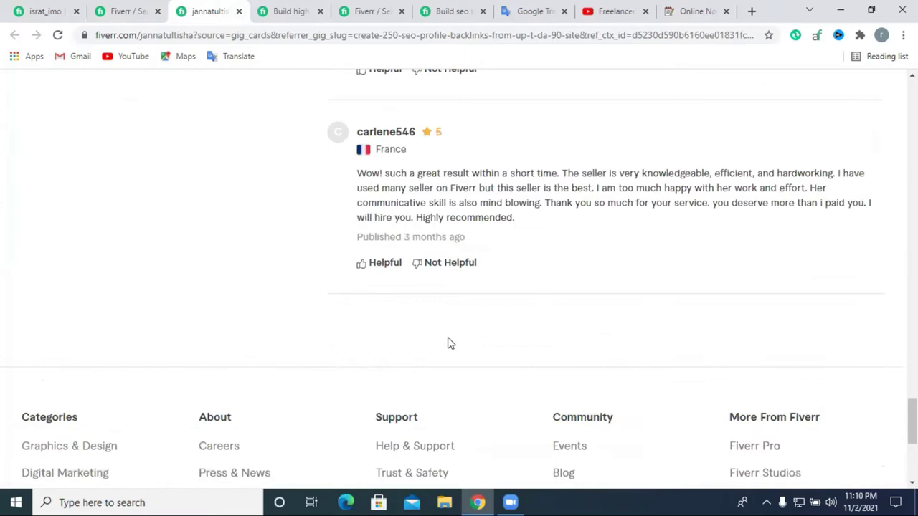
{"action": "scroll", "coordinate": [454, 273], "scroll_direction": "up", "scroll_amount": 1}
{"action": "scroll", "coordinate": [454, 274], "scroll_direction": "up", "scroll_amount": 15}
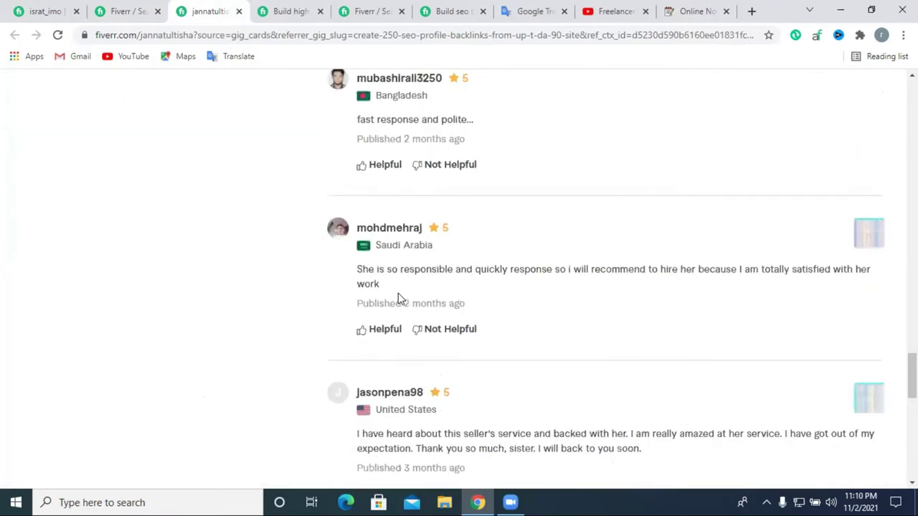
{"action": "scroll", "coordinate": [416, 308], "scroll_direction": "up", "scroll_amount": 10}
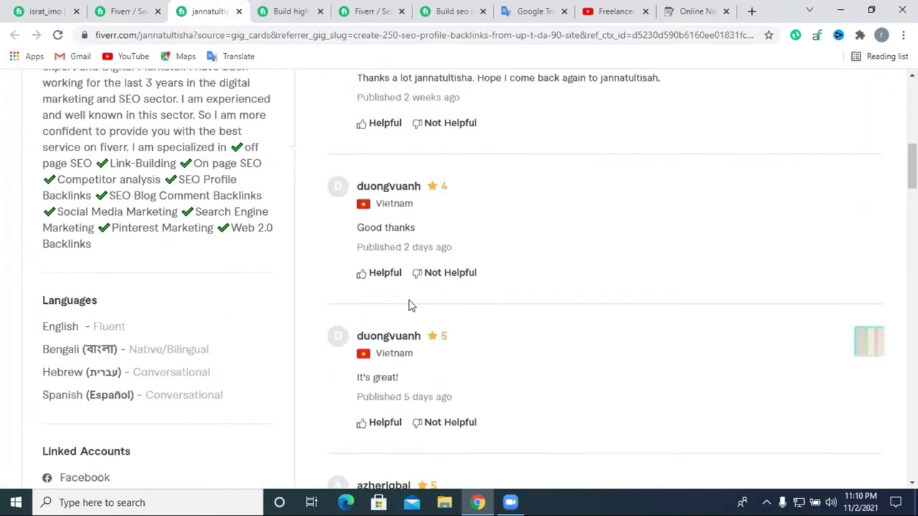
{"action": "scroll", "coordinate": [459, 313], "scroll_direction": "up", "scroll_amount": 5}
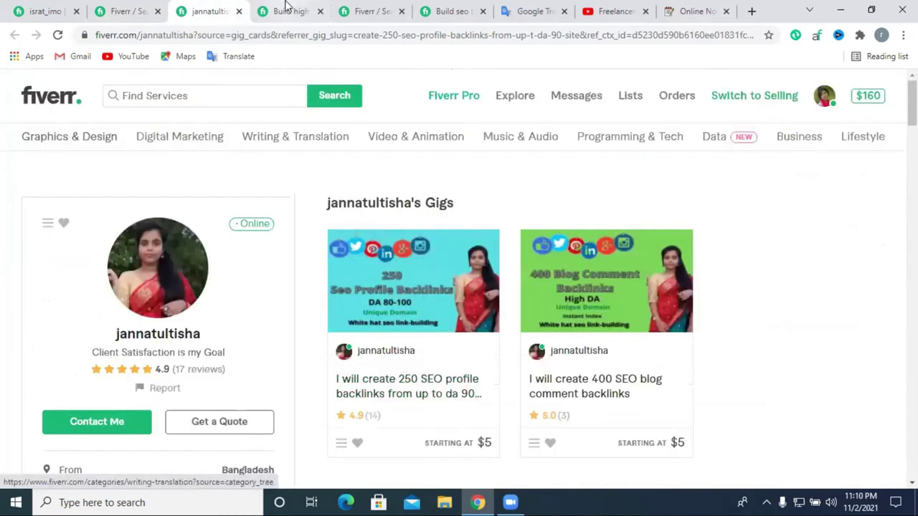
{"action": "left_click", "coordinate": [287, 11]}
Close the 'Build high' gig tab and the extra search tab, returning to the seller's profile.
{"action": "left_click", "coordinate": [320, 11]}
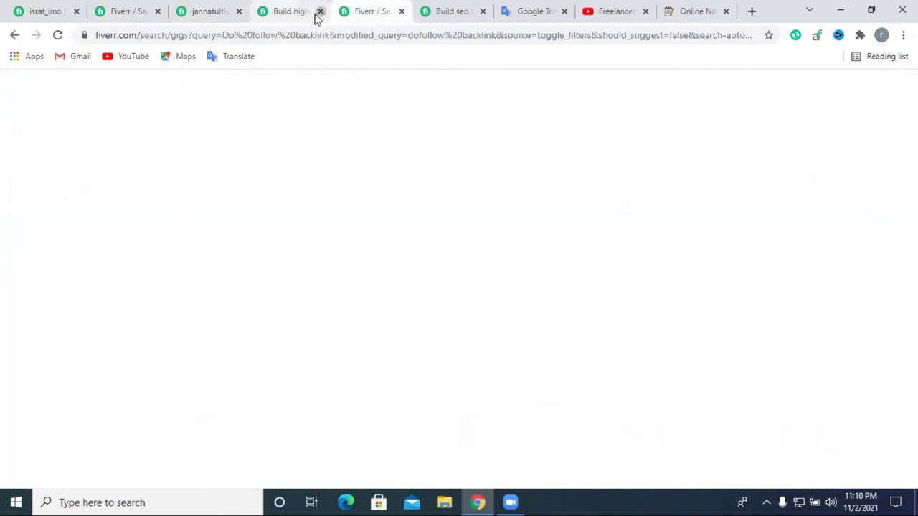
{"action": "left_click", "coordinate": [320, 11]}
{"action": "left_click", "coordinate": [201, 8]}
{"action": "left_click", "coordinate": [143, 8]}
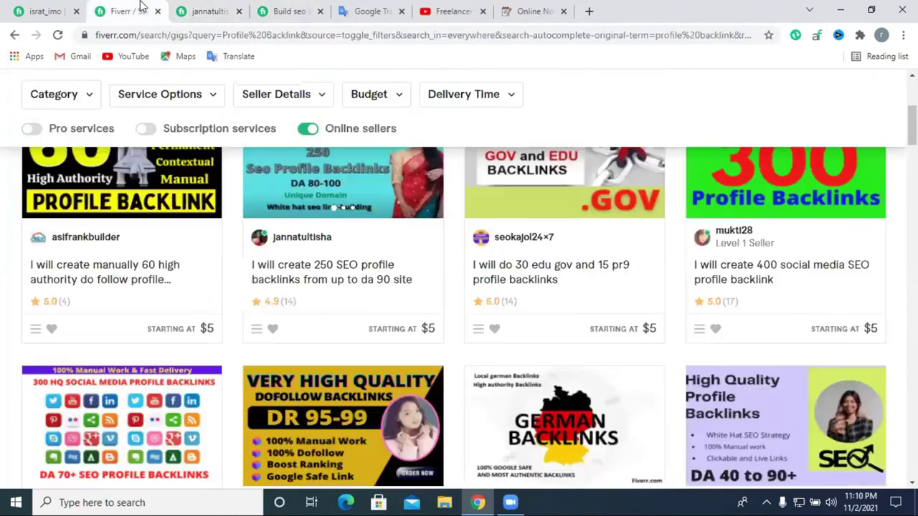
{"action": "left_click", "coordinate": [202, 8]}
{"action": "scroll", "coordinate": [332, 365], "scroll_direction": "down", "scroll_amount": 2}
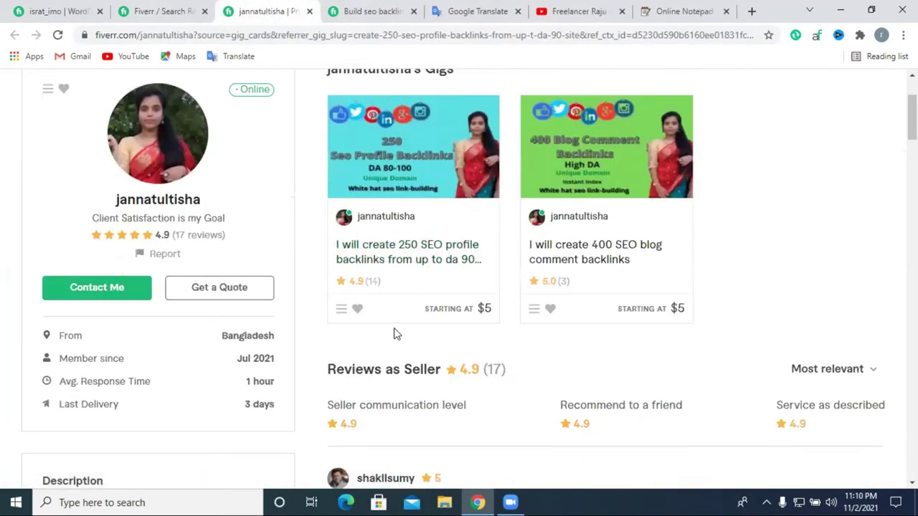
{"action": "scroll", "coordinate": [423, 327], "scroll_direction": "up", "scroll_amount": 2}
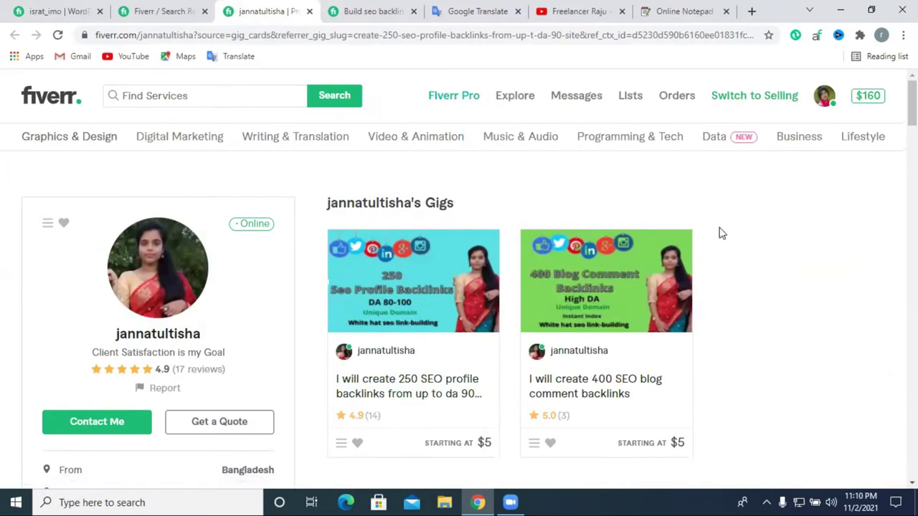
{"action": "scroll", "coordinate": [485, 278], "scroll_direction": "down", "scroll_amount": 2}
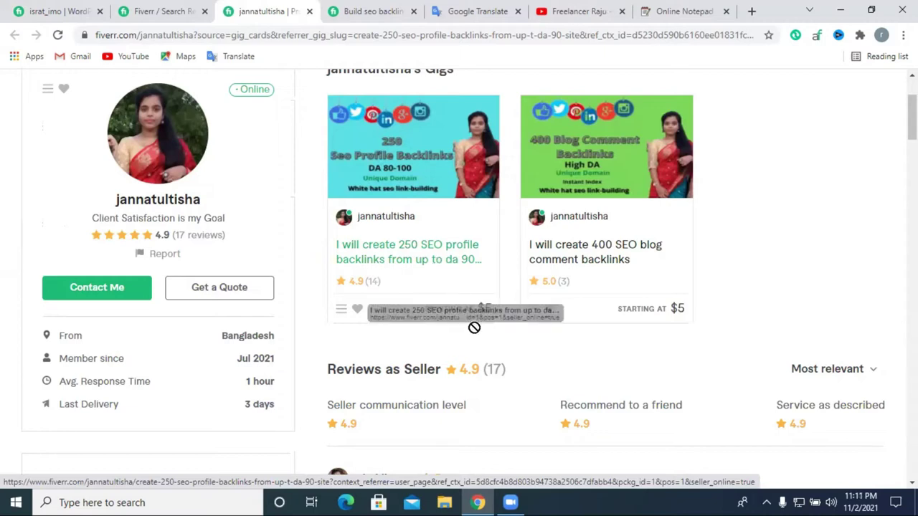
Open the 250 SEO profile backlinks gig and read its $5 basic package description.
{"action": "left_click", "coordinate": [455, 258]}
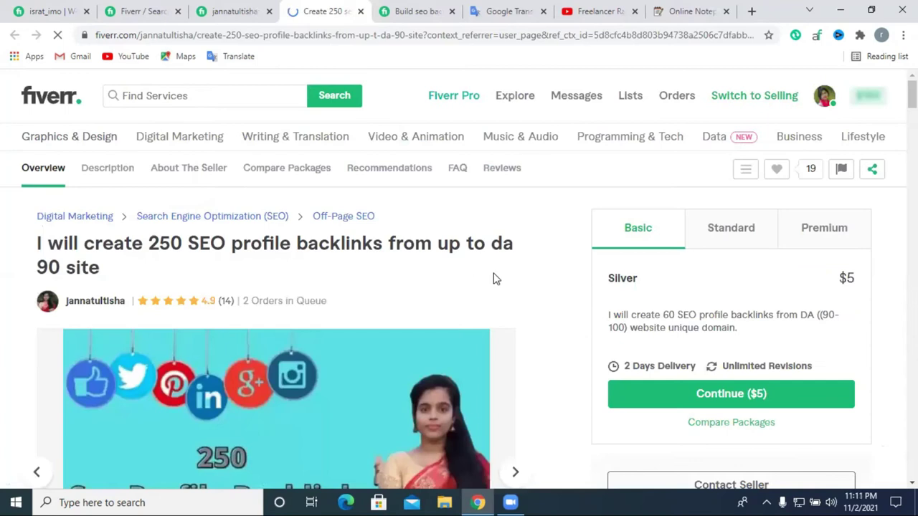
{"action": "left_click_drag", "start_coordinate": [678, 316], "coordinate": [664, 313]}
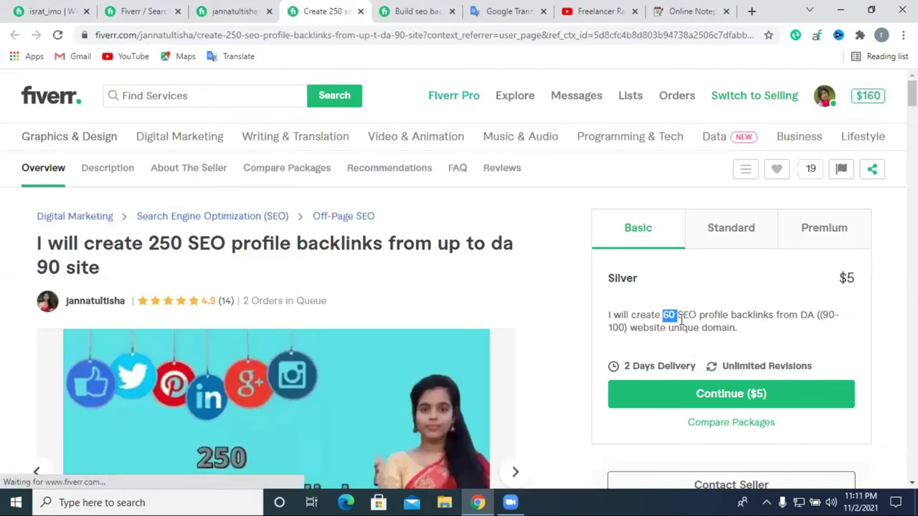
{"action": "left_click", "coordinate": [667, 323]}
{"action": "left_click_drag", "start_coordinate": [676, 316], "coordinate": [850, 334]}
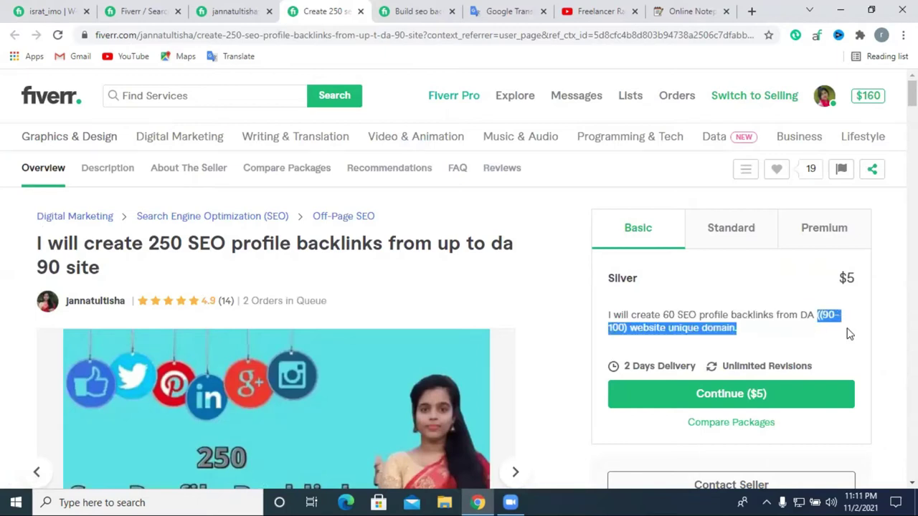
Compare the Gold $10 and Dimond $20 package details.
{"action": "left_click", "coordinate": [724, 246]}
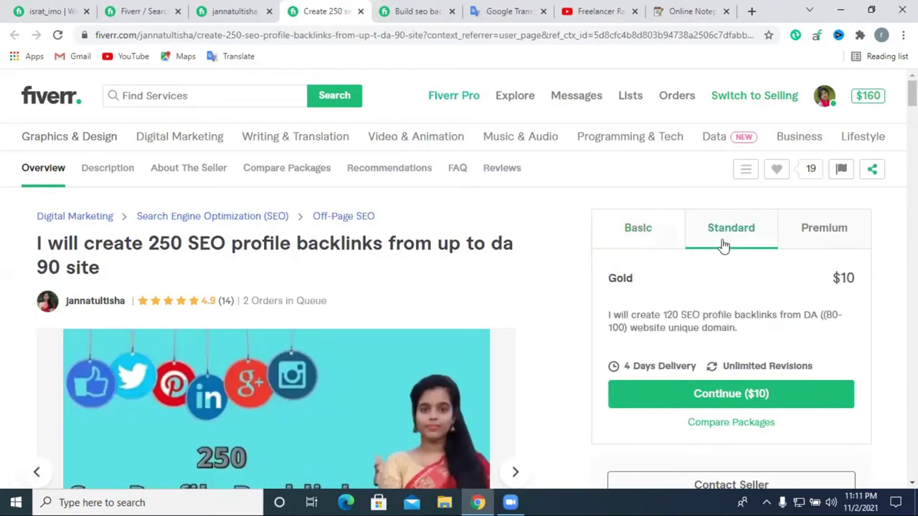
{"action": "left_click", "coordinate": [826, 231]}
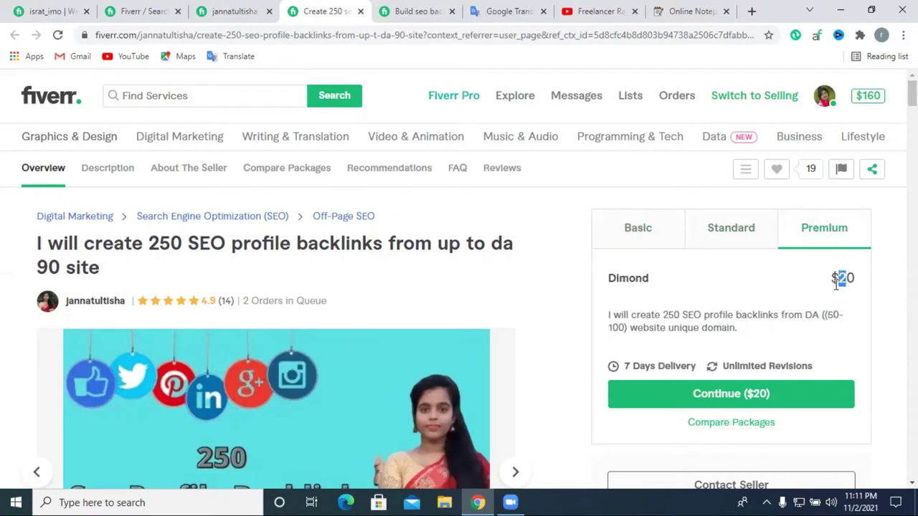
{"action": "double_click", "coordinate": [706, 320]}
{"action": "triple_click", "coordinate": [707, 320]}
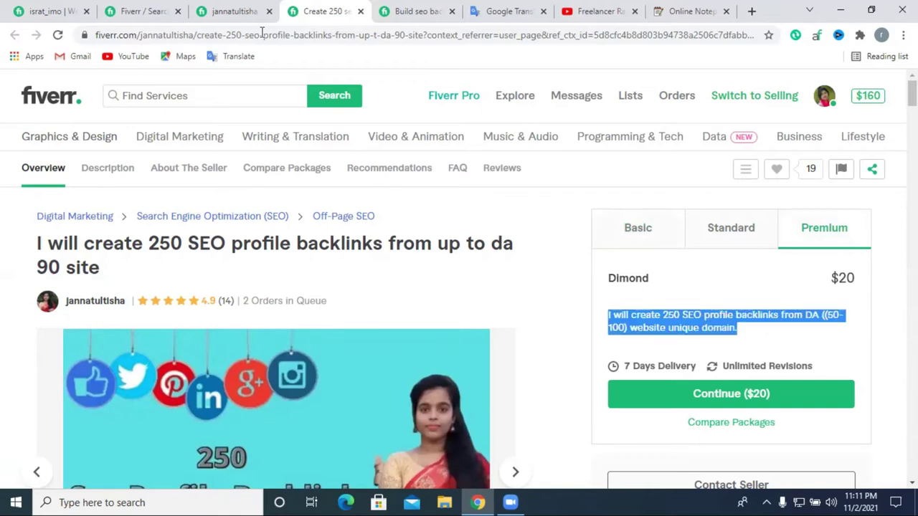
{"action": "left_click", "coordinate": [241, 9]}
Revisit the Profile Backlink search results and the seller's profile.
{"action": "left_click", "coordinate": [133, 8]}
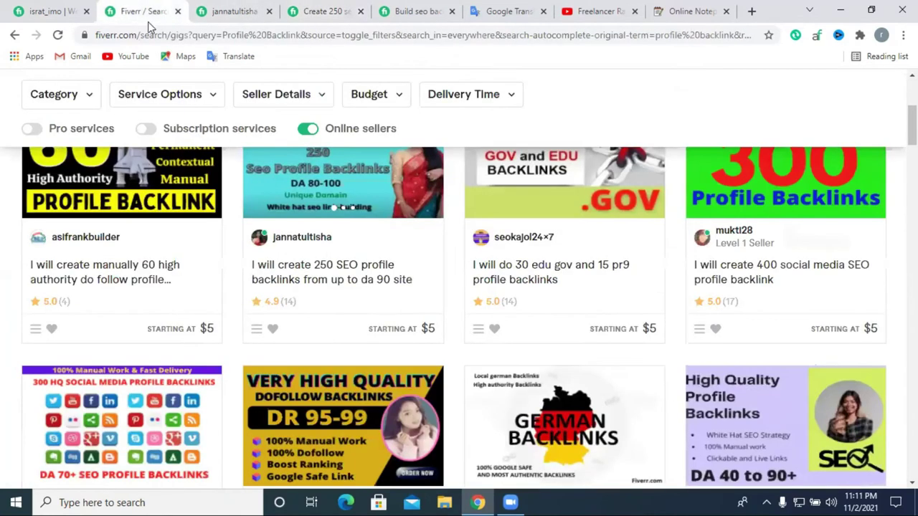
{"action": "scroll", "coordinate": [414, 273], "scroll_direction": "down", "scroll_amount": 3}
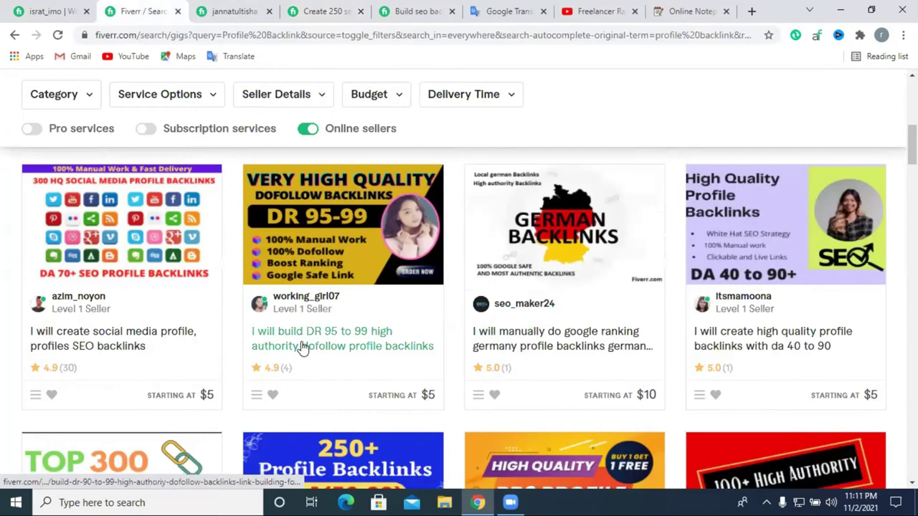
{"action": "left_click", "coordinate": [233, 8]}
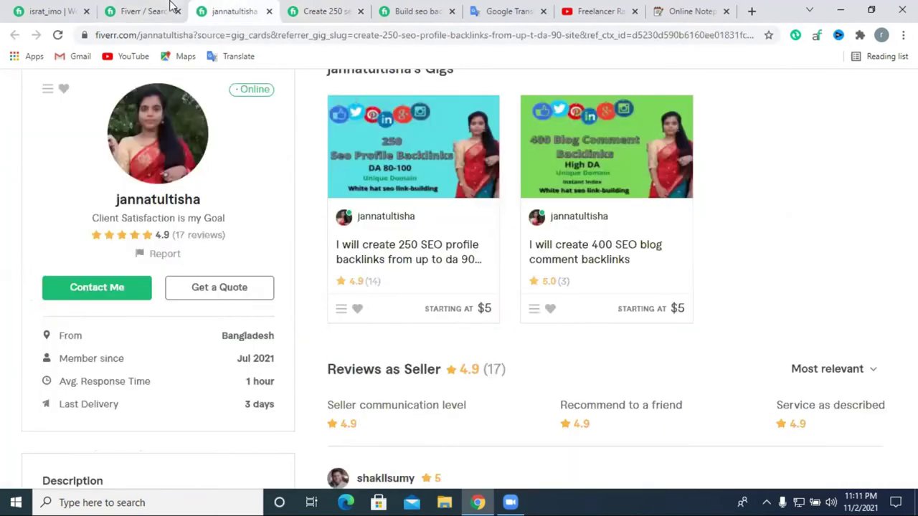
{"action": "left_click", "coordinate": [172, 8]}
{"action": "scroll", "coordinate": [410, 287], "scroll_direction": "down", "scroll_amount": 4}
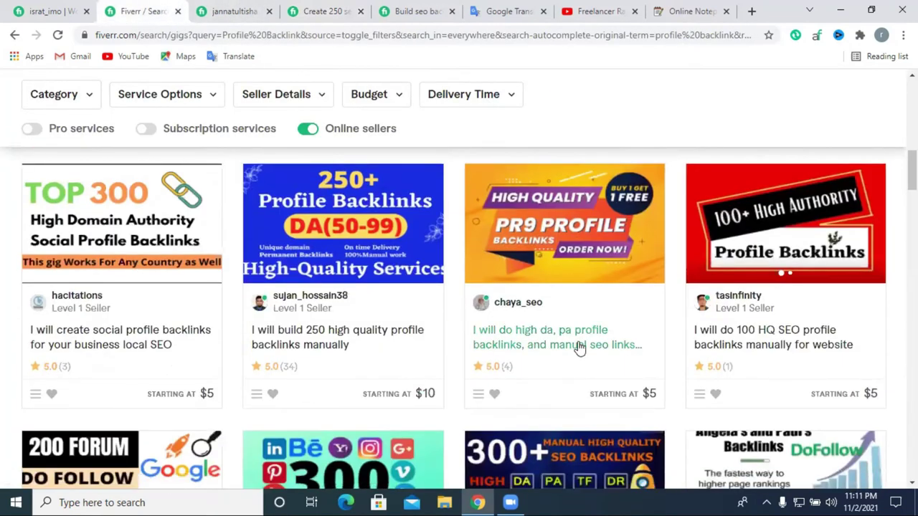
Open the 250 high quality backlinks gig in a new tab and check the seller's member-since date.
{"action": "right_click", "coordinate": [310, 347]}
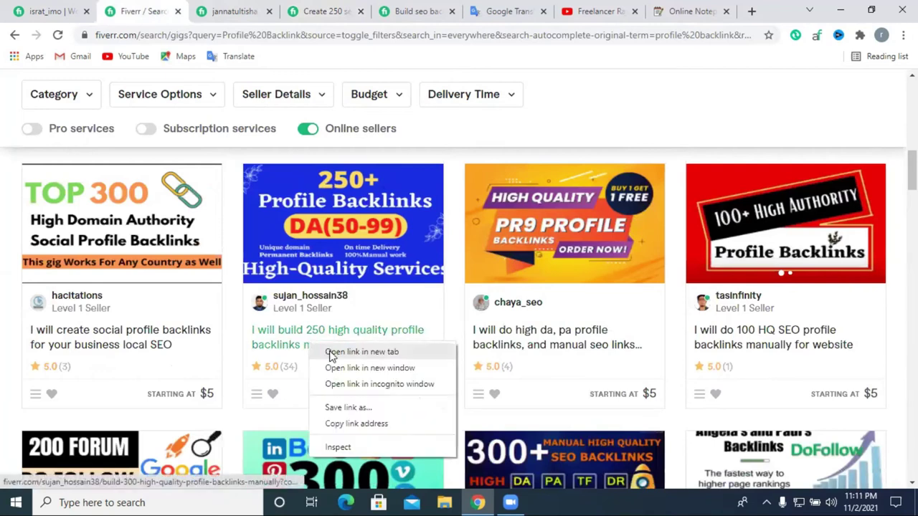
{"action": "left_click", "coordinate": [351, 352]}
{"action": "left_click", "coordinate": [226, 11]}
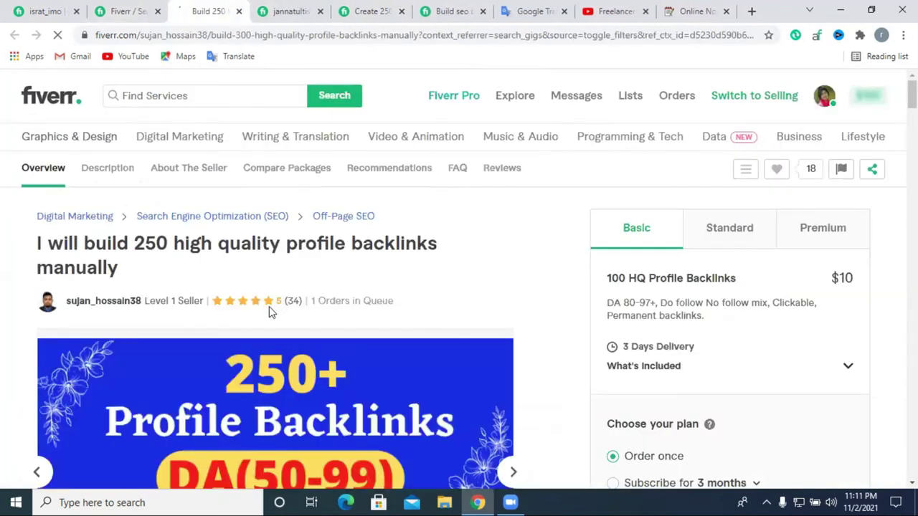
{"action": "left_click", "coordinate": [101, 310]}
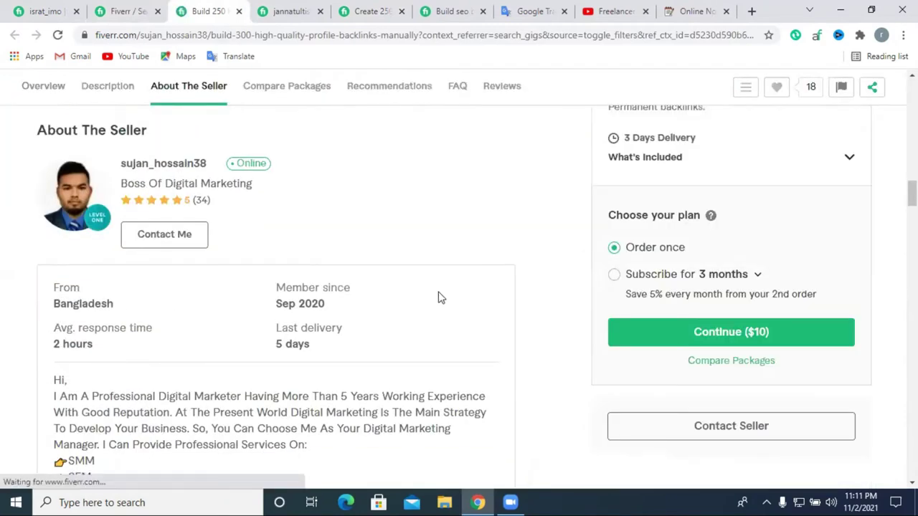
{"action": "left_click_drag", "start_coordinate": [322, 308], "coordinate": [324, 279]}
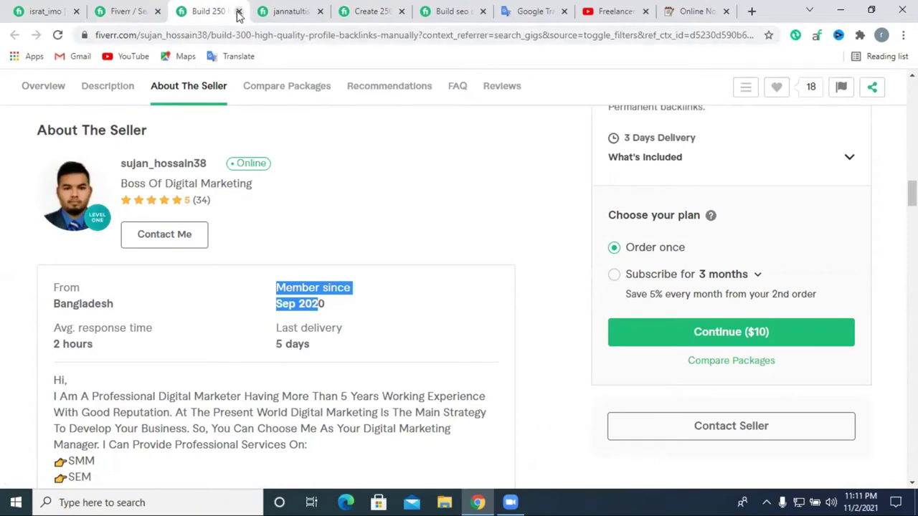
{"action": "left_click", "coordinate": [128, 11]}
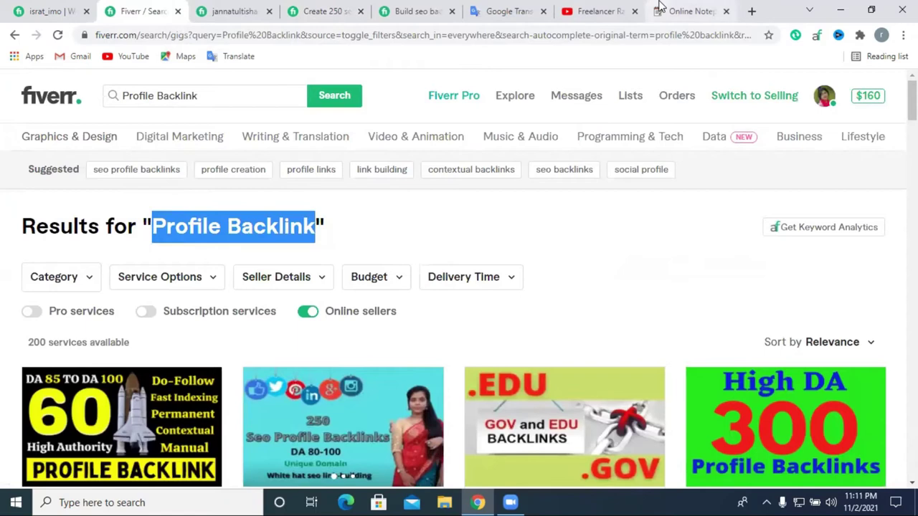
Copy 'Broken Link' from the aNotepad list and search Fiverr for it.
{"action": "left_click", "coordinate": [668, 10]}
{"action": "left_click_drag", "start_coordinate": [95, 261], "coordinate": [149, 264]}
{"action": "key", "text": "ctrl+c"}
{"action": "right_click", "coordinate": [152, 258]}
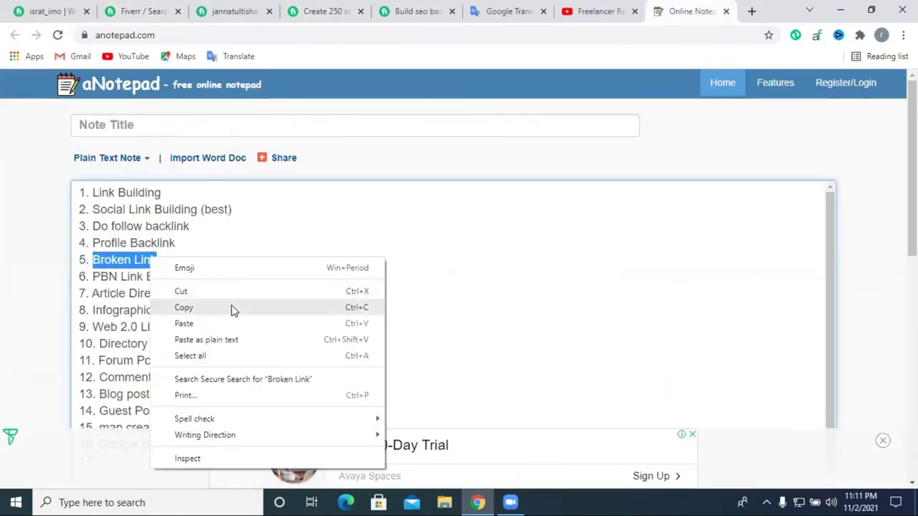
{"action": "left_click", "coordinate": [231, 310]}
{"action": "key", "text": "ctrl+2"}
{"action": "triple_click", "coordinate": [214, 89]}
{"action": "right_click", "coordinate": [213, 89]}
{"action": "left_click", "coordinate": [265, 170]}
{"action": "left_click", "coordinate": [331, 96]}
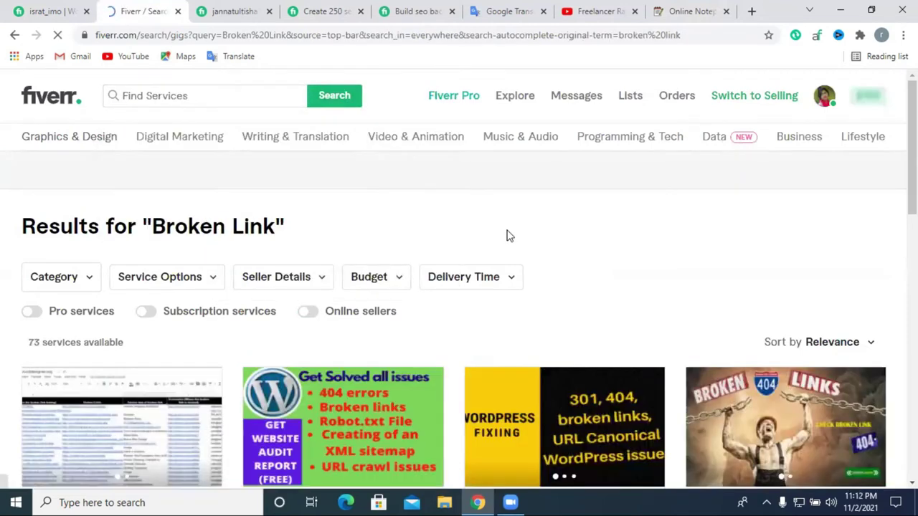
Scroll through the 73 Broken Link search results.
{"action": "scroll", "coordinate": [553, 233], "scroll_direction": "down", "scroll_amount": 1}
{"action": "scroll", "coordinate": [561, 252], "scroll_direction": "down", "scroll_amount": 2}
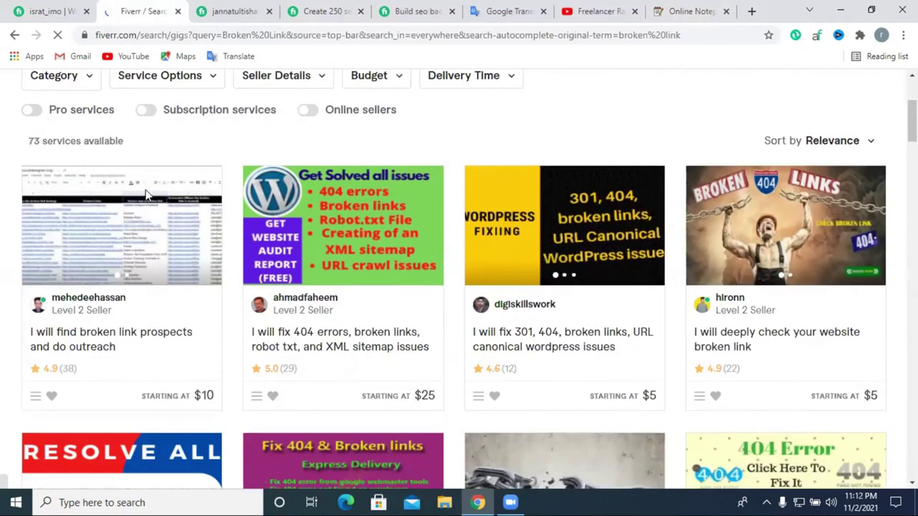
{"action": "left_click_drag", "start_coordinate": [41, 145], "coordinate": [31, 142]}
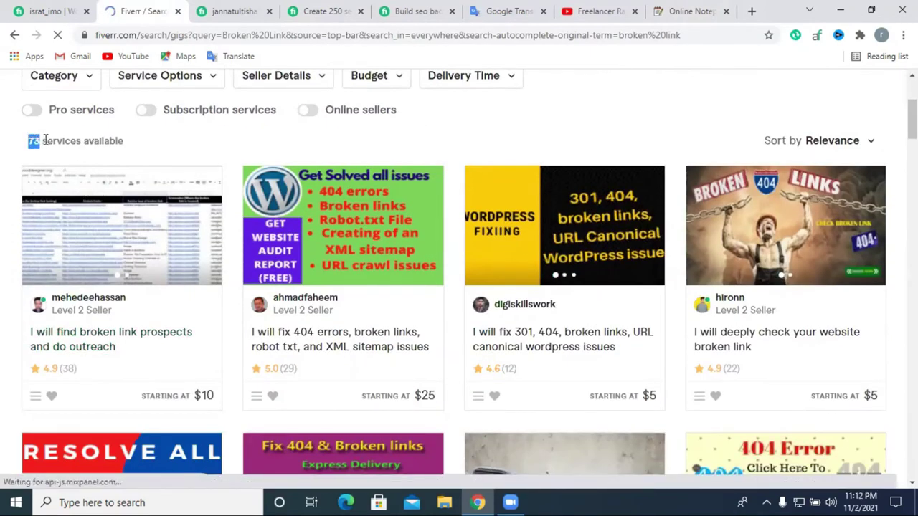
{"action": "scroll", "coordinate": [644, 335], "scroll_direction": "down", "scroll_amount": 3}
{"action": "scroll", "coordinate": [645, 337], "scroll_direction": "down", "scroll_amount": 3}
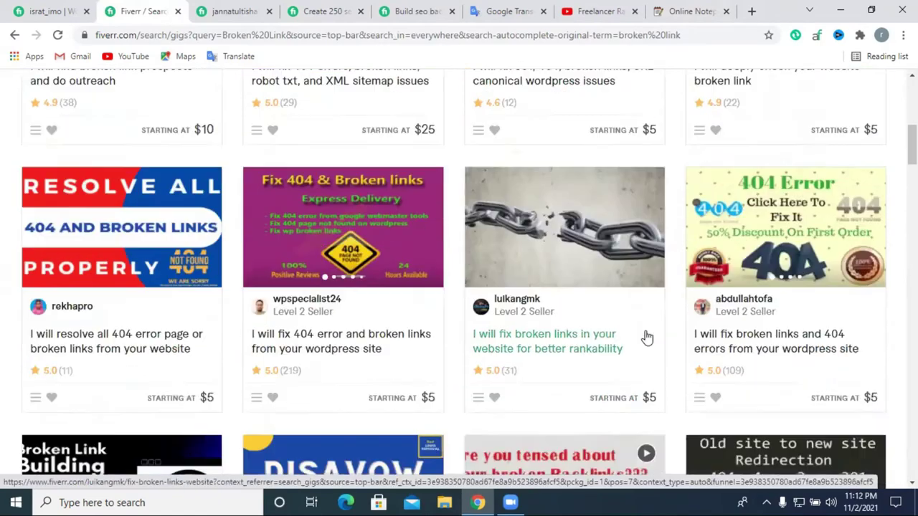
{"action": "scroll", "coordinate": [513, 354], "scroll_direction": "down", "scroll_amount": 2}
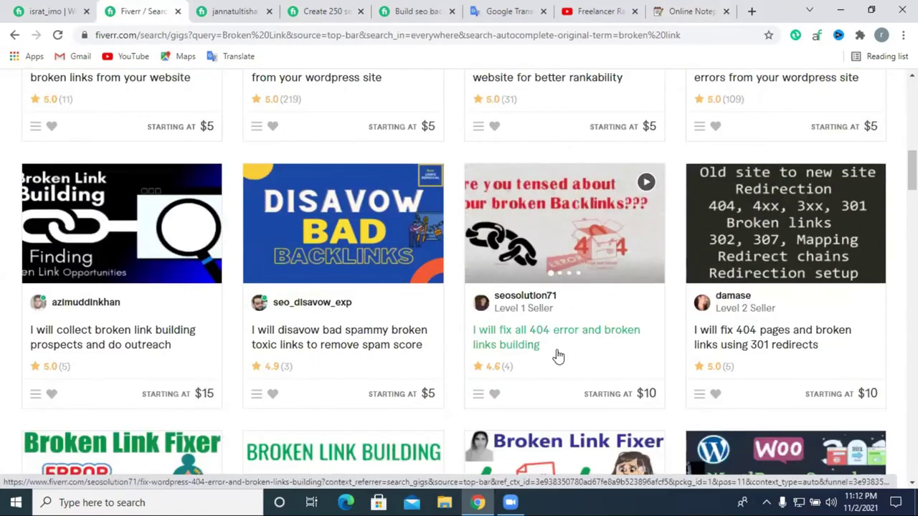
{"action": "scroll", "coordinate": [510, 334], "scroll_direction": "down", "scroll_amount": 10}
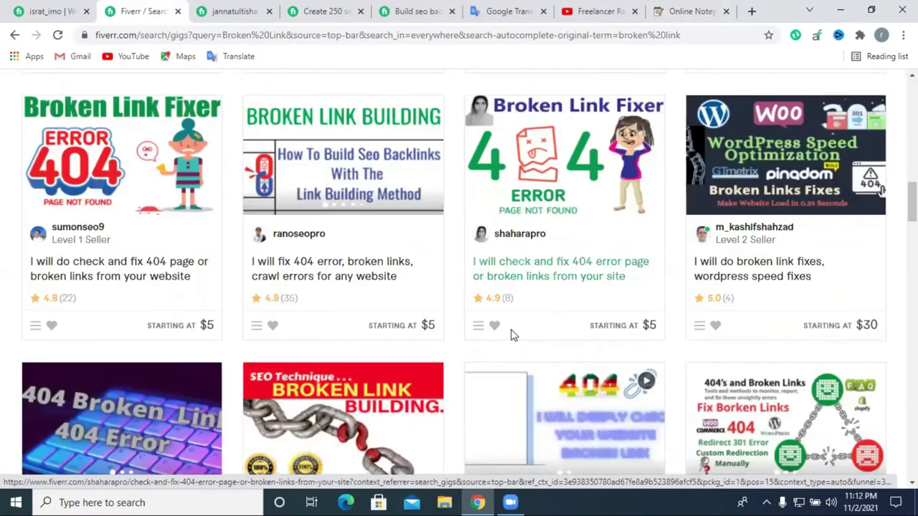
{"action": "scroll", "coordinate": [514, 334], "scroll_direction": "down", "scroll_amount": 10}
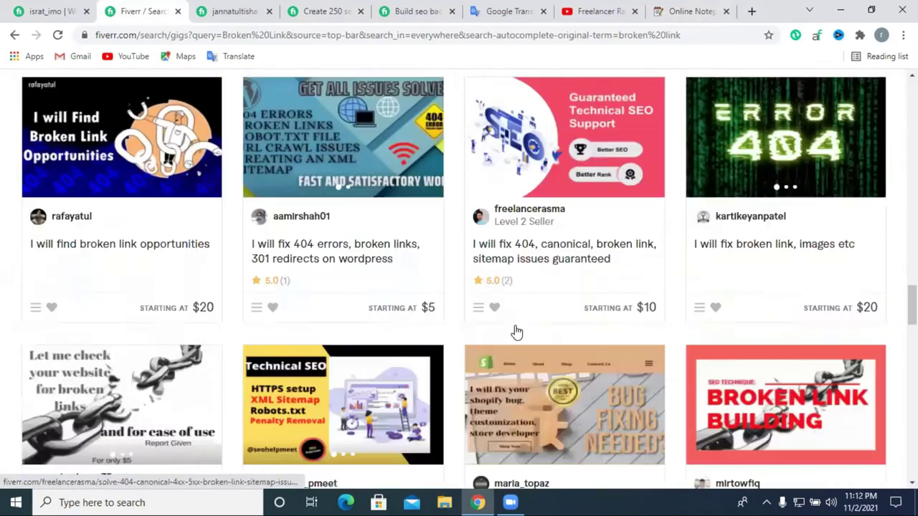
{"action": "scroll", "coordinate": [516, 331], "scroll_direction": "up", "scroll_amount": 3}
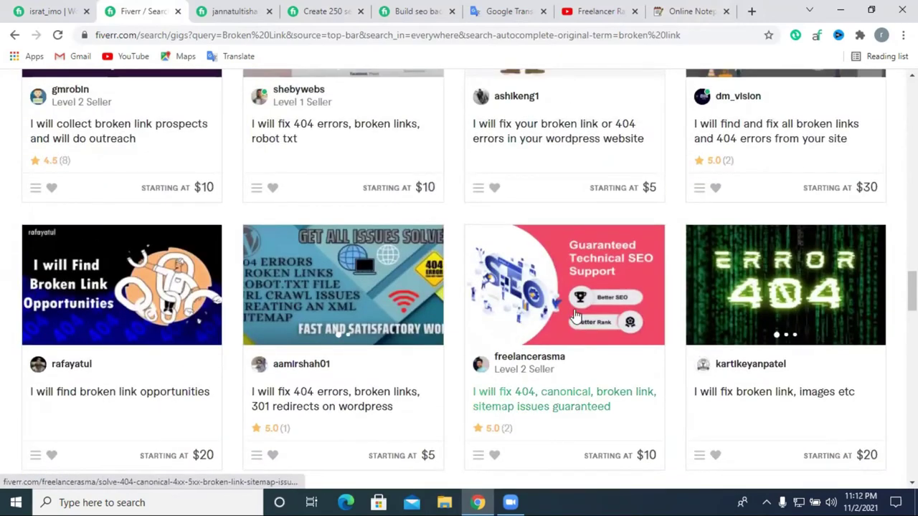
{"action": "scroll", "coordinate": [573, 317], "scroll_direction": "down", "scroll_amount": 6}
{"action": "scroll", "coordinate": [574, 315], "scroll_direction": "down", "scroll_amount": 12}
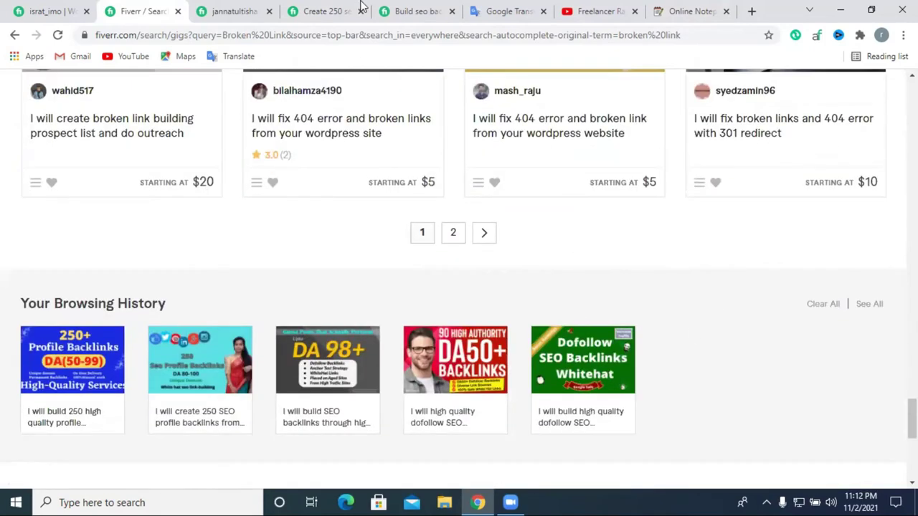
{"action": "scroll", "coordinate": [519, 322], "scroll_direction": "up", "scroll_amount": 10}
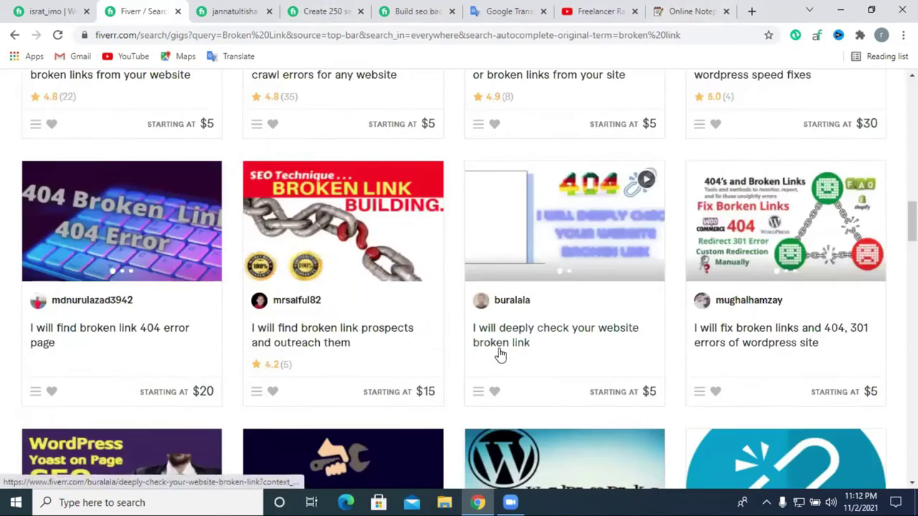
{"action": "scroll", "coordinate": [500, 355], "scroll_direction": "up", "scroll_amount": 10}
Turn on the Online sellers filter to cut the list to 9 services and browse them.
{"action": "left_click", "coordinate": [306, 312]}
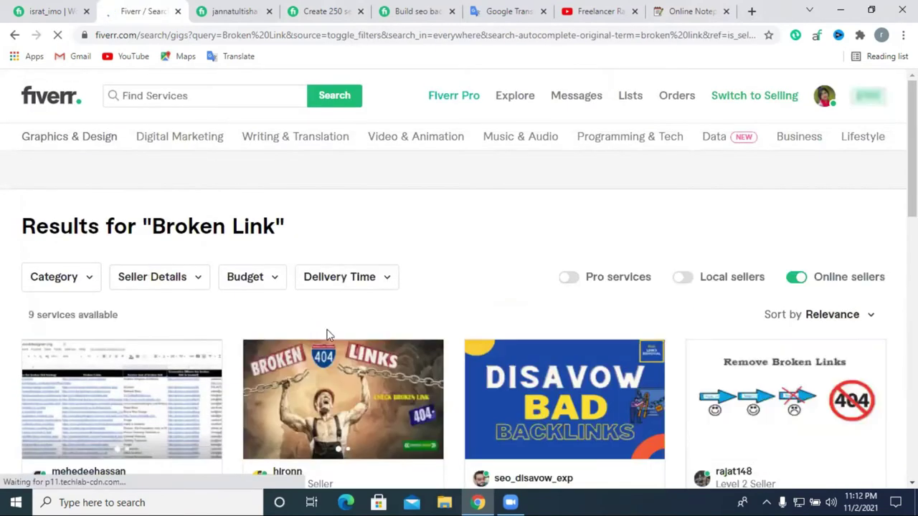
{"action": "scroll", "coordinate": [385, 309], "scroll_direction": "down", "scroll_amount": 4}
{"action": "scroll", "coordinate": [431, 294], "scroll_direction": "down", "scroll_amount": 5}
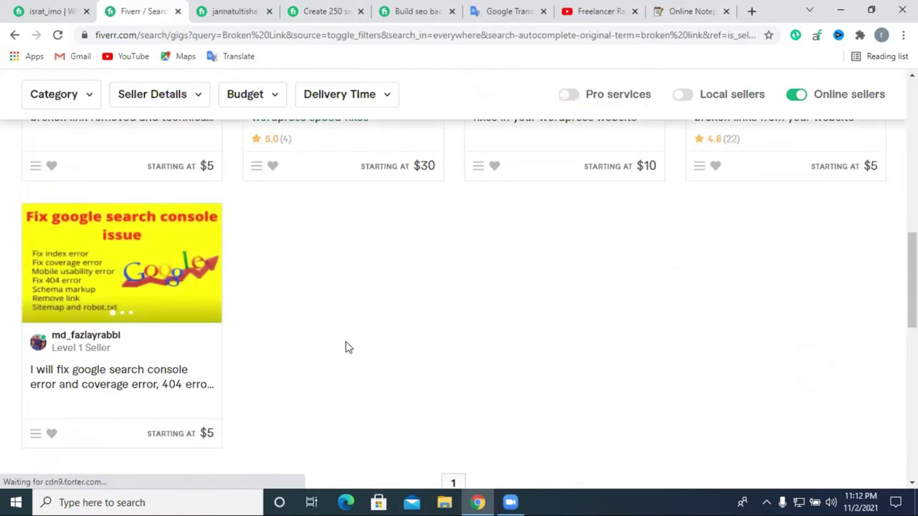
{"action": "scroll", "coordinate": [348, 347], "scroll_direction": "up", "scroll_amount": 5}
{"action": "scroll", "coordinate": [670, 355], "scroll_direction": "up", "scroll_amount": 5}
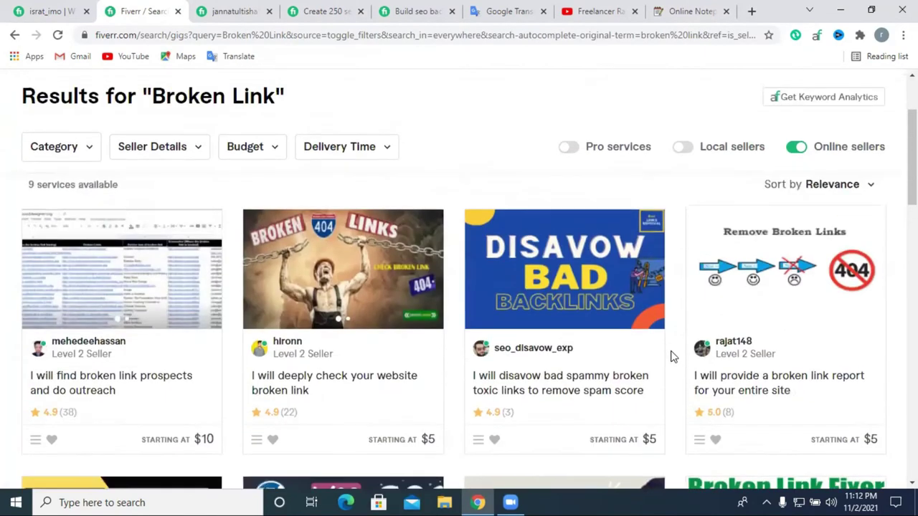
{"action": "scroll", "coordinate": [430, 360], "scroll_direction": "down", "scroll_amount": 2}
{"action": "scroll", "coordinate": [328, 364], "scroll_direction": "down", "scroll_amount": 7}
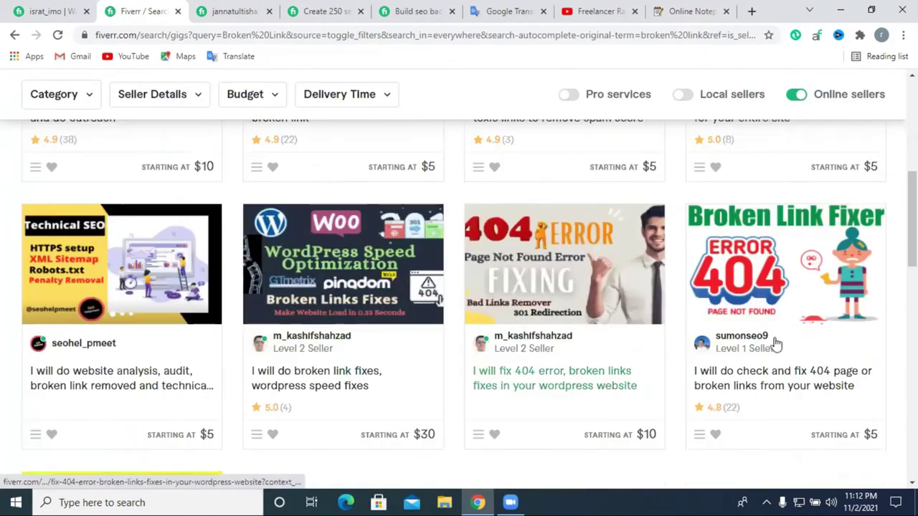
{"action": "scroll", "coordinate": [791, 323], "scroll_direction": "up", "scroll_amount": 2}
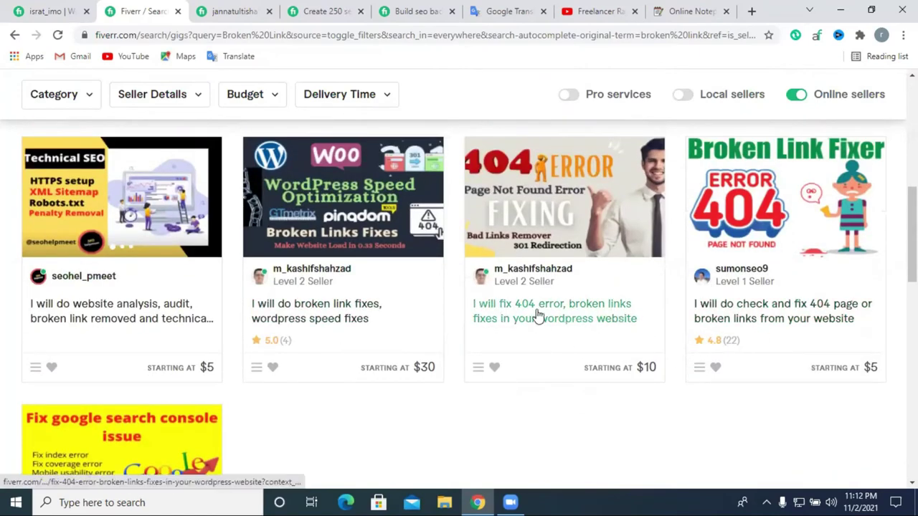
{"action": "scroll", "coordinate": [542, 325], "scroll_direction": "up", "scroll_amount": 4}
Search Fiverr for 'PBN Link Building' copied from the notepad topic list.
{"action": "left_click", "coordinate": [685, 11]}
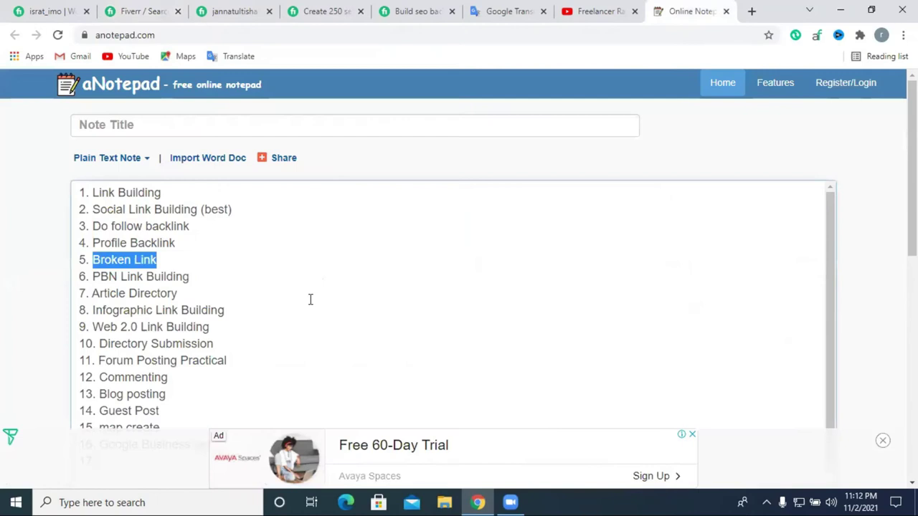
{"action": "left_click_drag", "start_coordinate": [93, 276], "coordinate": [188, 276]}
{"action": "right_click", "coordinate": [188, 276]}
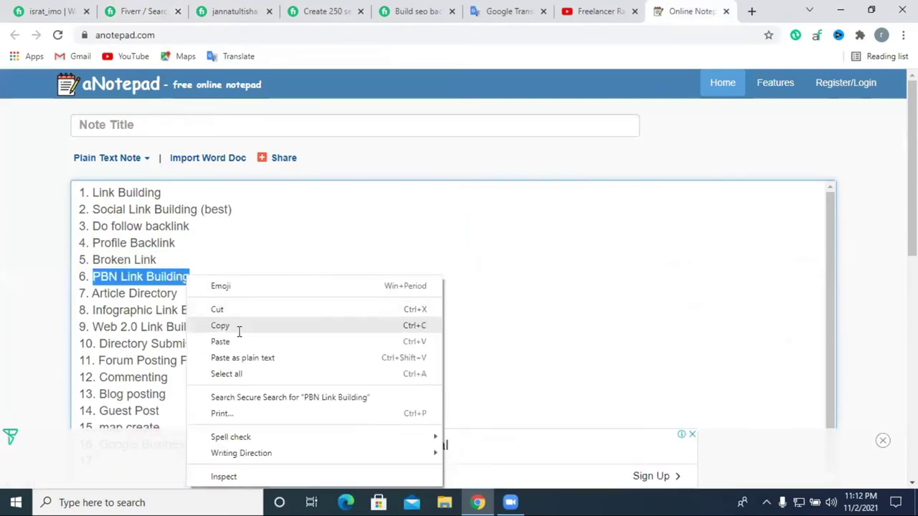
{"action": "left_click", "coordinate": [238, 332]}
{"action": "left_click", "coordinate": [147, 11]}
{"action": "scroll", "coordinate": [263, 223], "scroll_direction": "up", "scroll_amount": 2}
{"action": "scroll", "coordinate": [264, 223], "scroll_direction": "up", "scroll_amount": 1}
{"action": "left_click", "coordinate": [188, 99]}
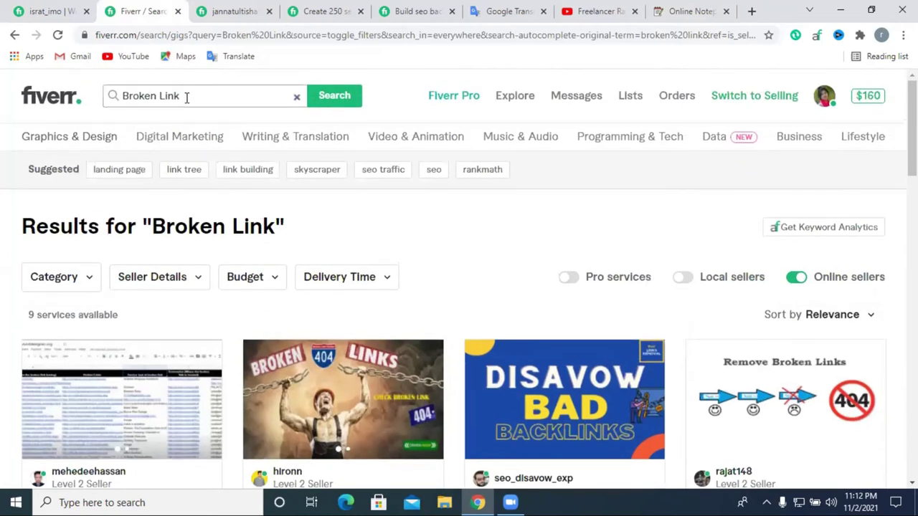
{"action": "key", "text": "ctrl+shift+Left"}
{"action": "key", "text": "ctrl+shift+Left"}
{"action": "key", "text": "ctrl+v"}
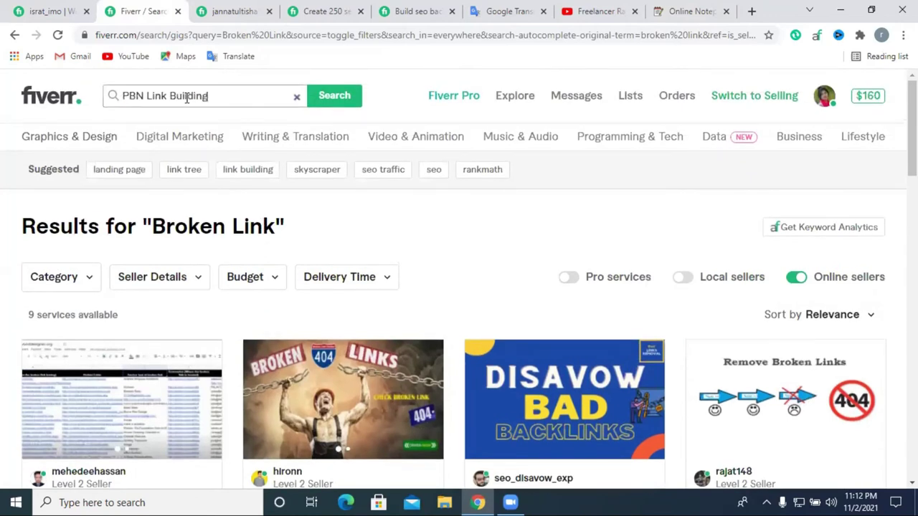
{"action": "key", "text": "Return"}
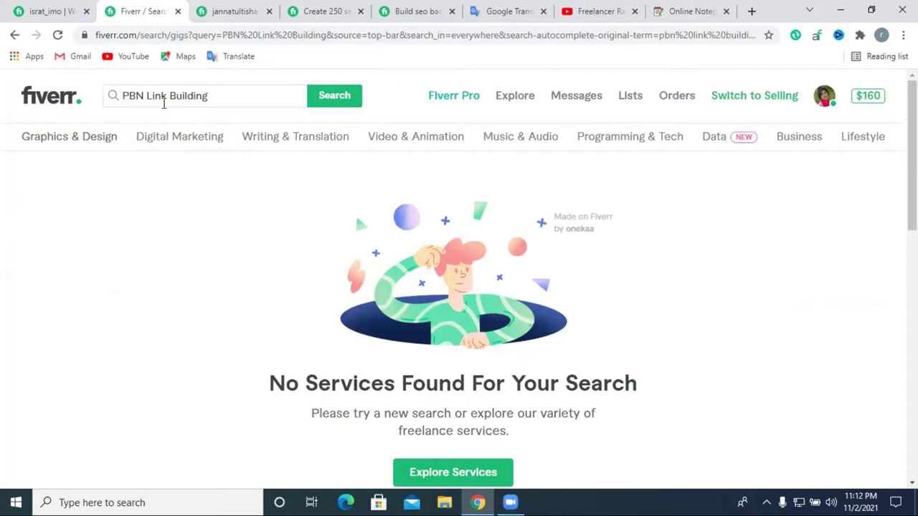
Trim the search term to just 'PBN' and rerun it, reaching the Off-Page SEO listings.
{"action": "left_click", "coordinate": [690, 12]}
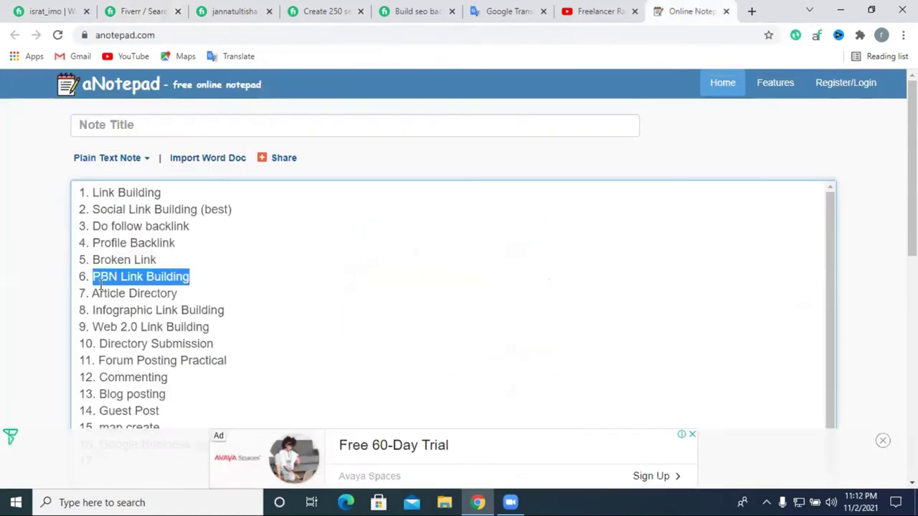
{"action": "left_click", "coordinate": [133, 11]}
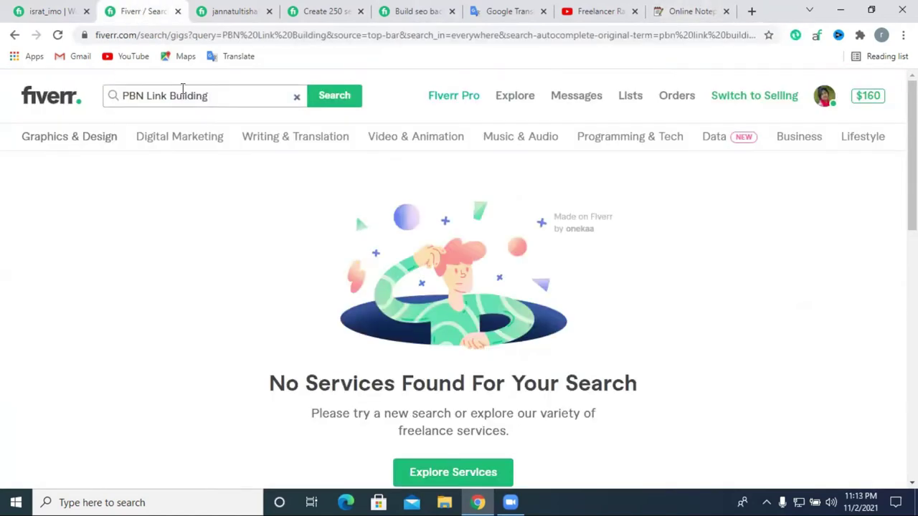
{"action": "left_click_drag", "start_coordinate": [222, 96], "coordinate": [147, 93]}
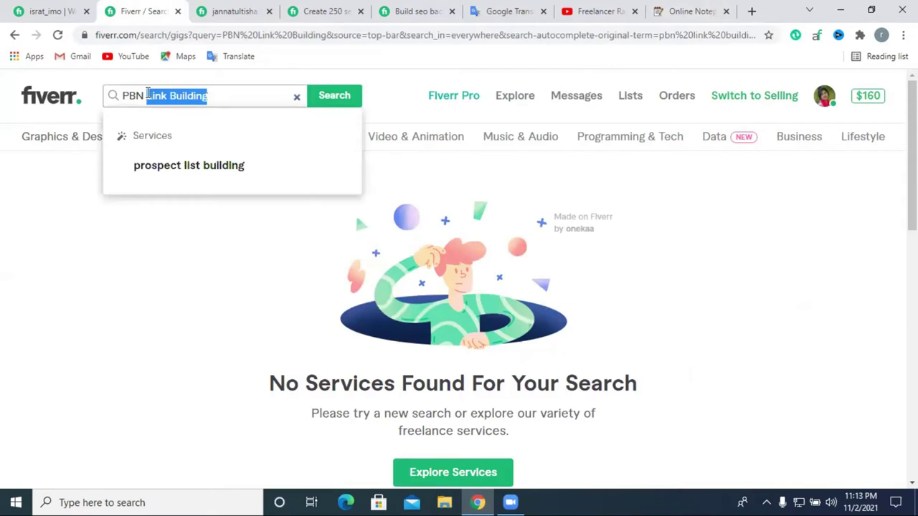
{"action": "key", "text": "BackSpace"}
{"action": "key", "text": "Return"}
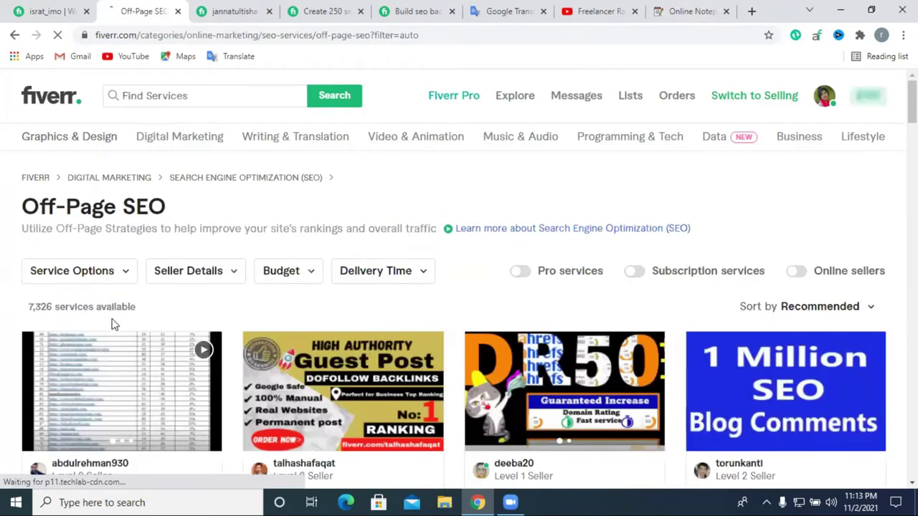
{"action": "scroll", "coordinate": [238, 308], "scroll_direction": "down", "scroll_amount": 2}
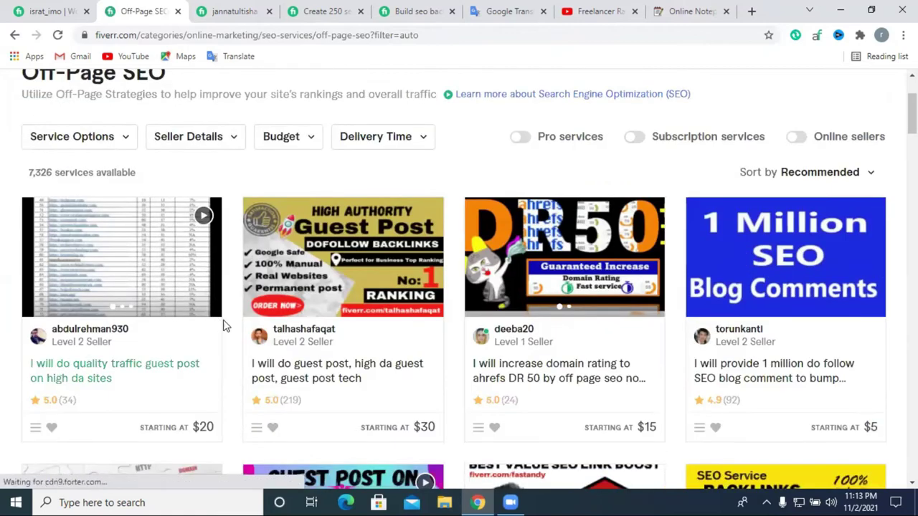
{"action": "scroll", "coordinate": [681, 320], "scroll_direction": "down", "scroll_amount": 2}
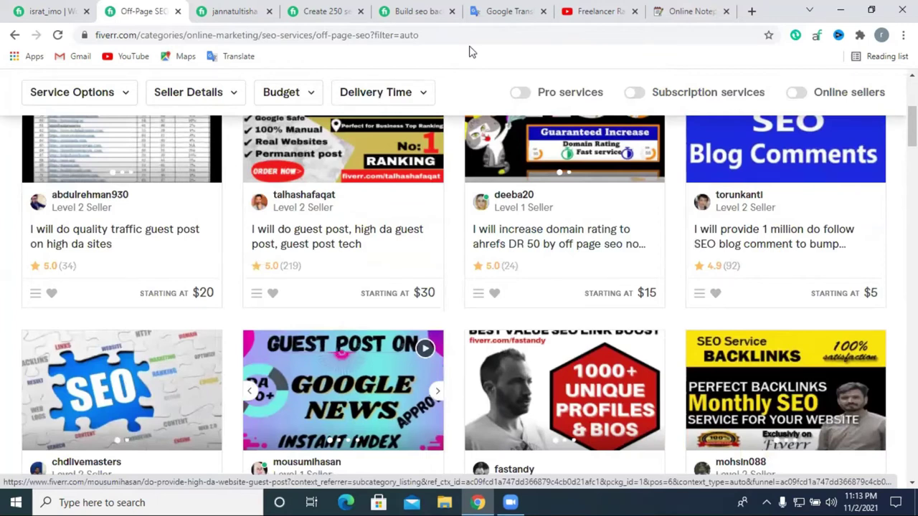
Pick 'Article' from the notepad list and search Fiverr for Article services.
{"action": "left_click", "coordinate": [678, 11]}
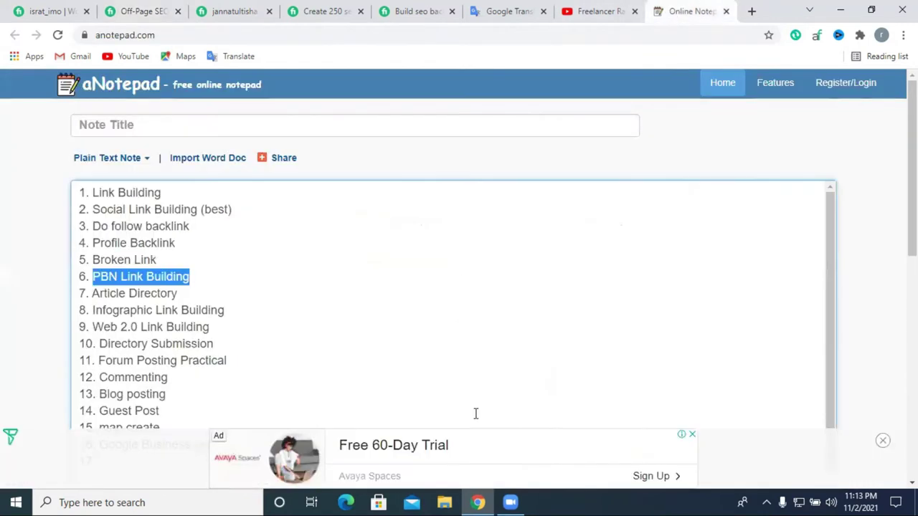
{"action": "left_click_drag", "start_coordinate": [91, 300], "coordinate": [173, 296]}
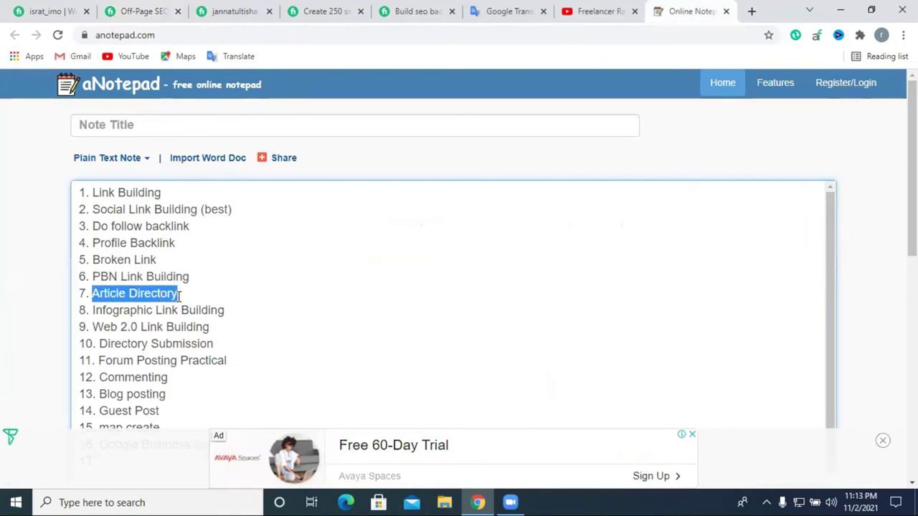
{"action": "left_click", "coordinate": [128, 294]}
{"action": "left_click_drag", "start_coordinate": [122, 292], "coordinate": [99, 295]}
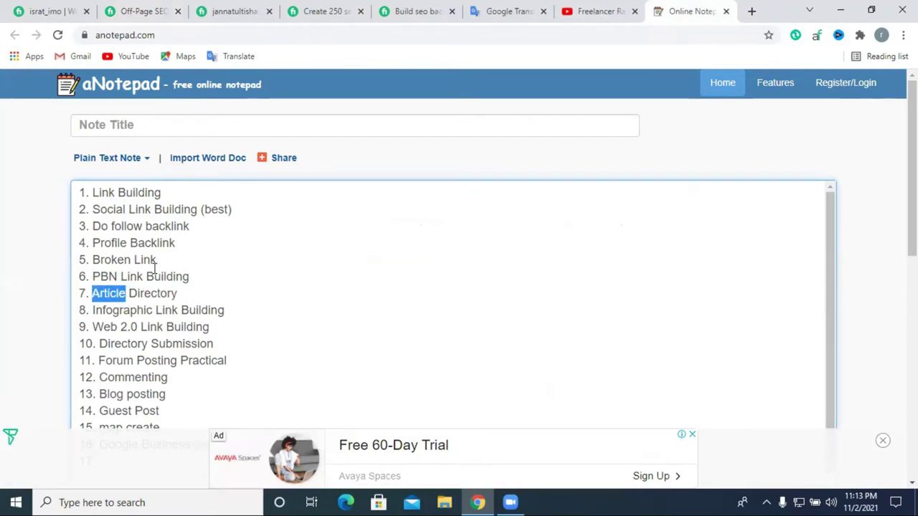
{"action": "left_click", "coordinate": [148, 7]}
{"action": "scroll", "coordinate": [222, 157], "scroll_direction": "up", "scroll_amount": 5}
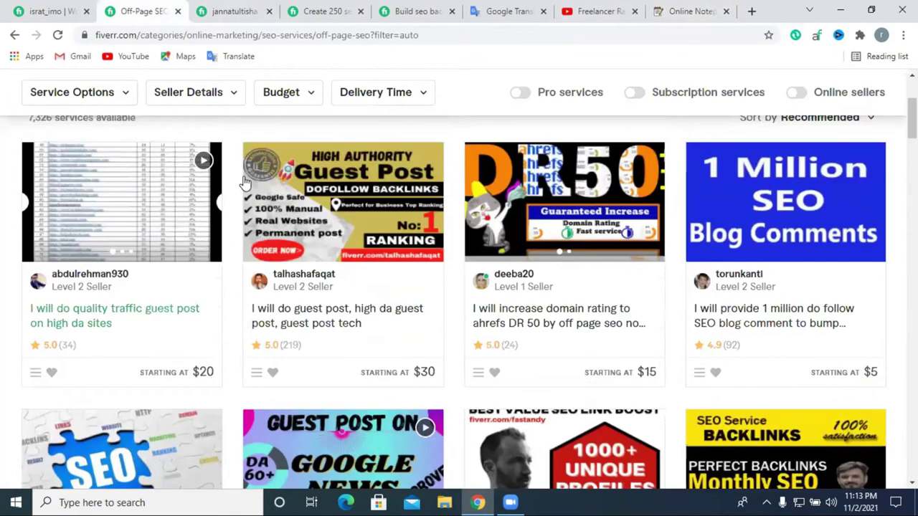
{"action": "left_click", "coordinate": [183, 94]}
{"action": "type", "text": "Article"}
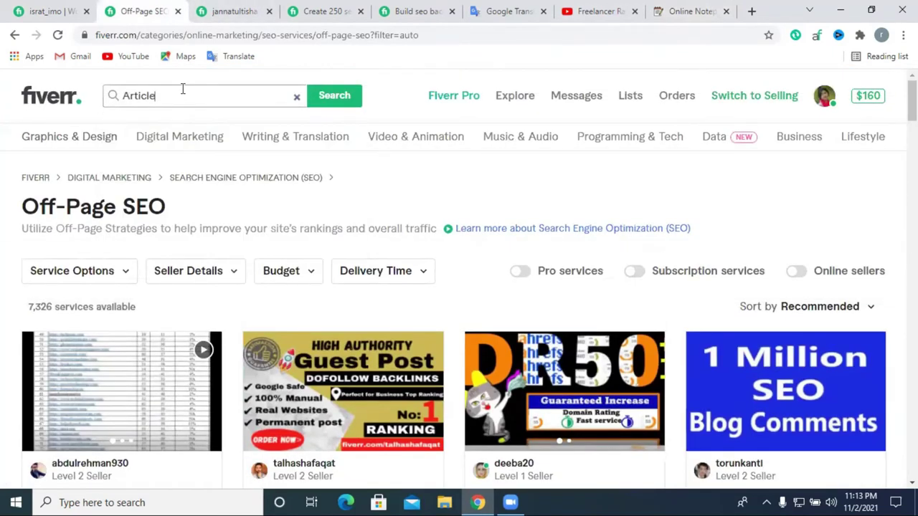
{"action": "key", "text": "Return"}
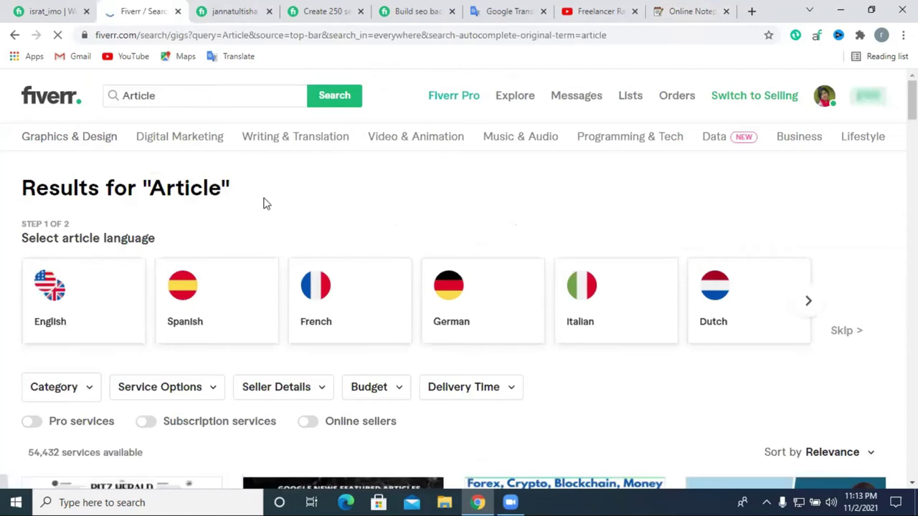
Scroll the Article results and highlight the 54,432 services count.
{"action": "scroll", "coordinate": [263, 203], "scroll_direction": "down", "scroll_amount": 2}
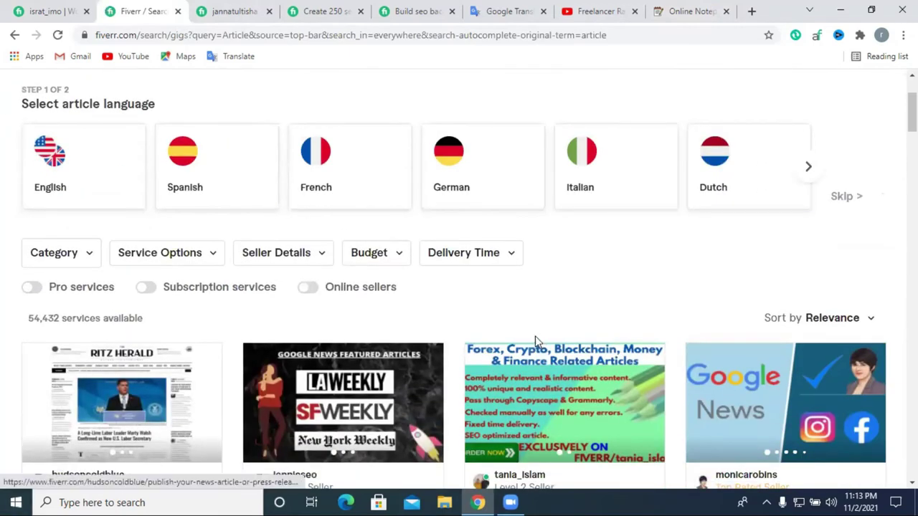
{"action": "scroll", "coordinate": [385, 284], "scroll_direction": "down", "scroll_amount": 2}
{"action": "scroll", "coordinate": [406, 304], "scroll_direction": "up", "scroll_amount": 3}
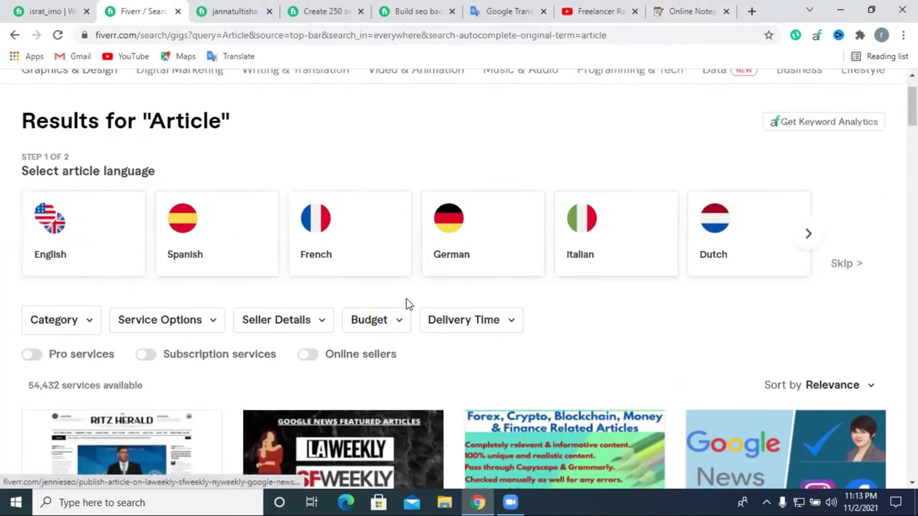
{"action": "scroll", "coordinate": [170, 297], "scroll_direction": "up", "scroll_amount": 1}
{"action": "scroll", "coordinate": [160, 365], "scroll_direction": "down", "scroll_amount": 1}
{"action": "left_click_drag", "start_coordinate": [42, 388], "coordinate": [27, 385]}
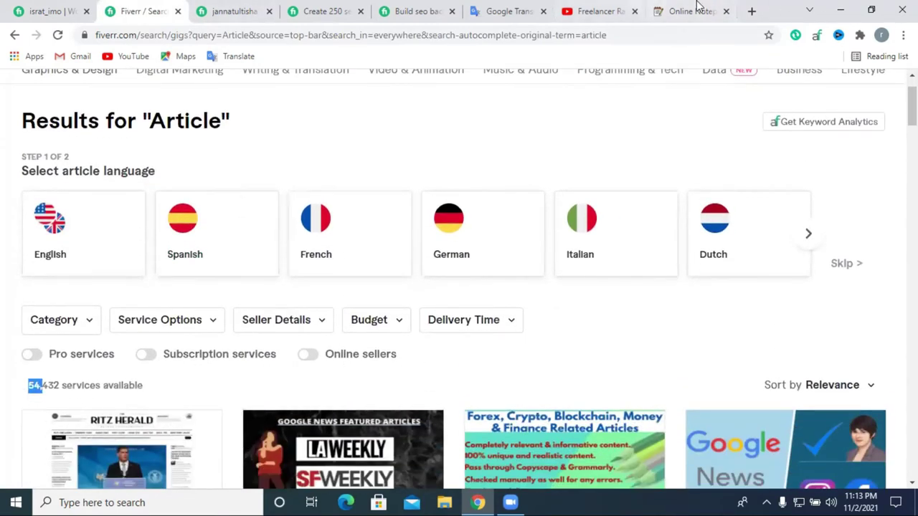
{"action": "left_click", "coordinate": [699, 8]}
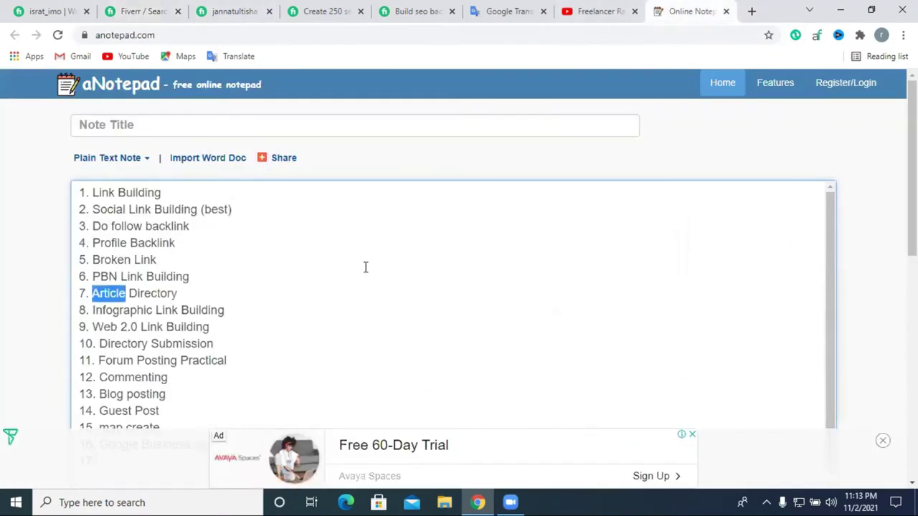
Review the notepad's link-building entries and select 'Infographic Link Building' to copy.
{"action": "left_click", "coordinate": [94, 309]}
{"action": "left_click_drag", "start_coordinate": [89, 193], "coordinate": [195, 191]}
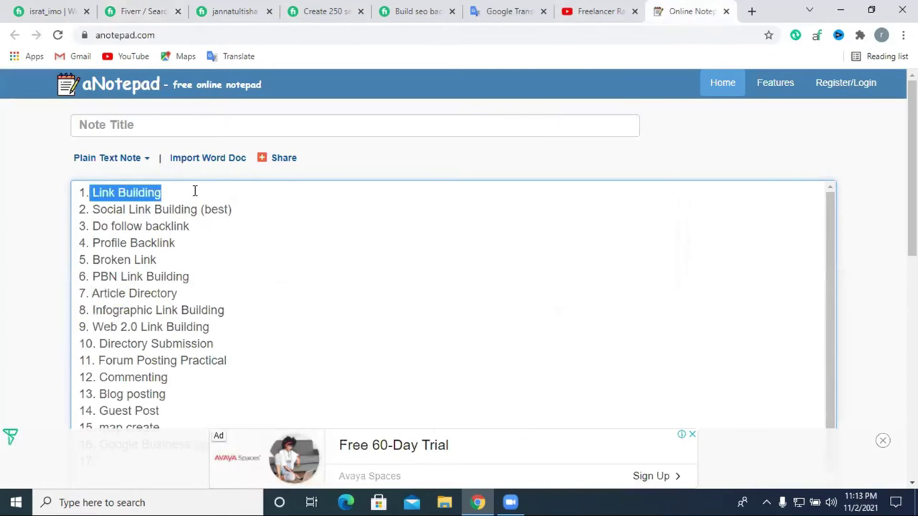
{"action": "left_click_drag", "start_coordinate": [191, 227], "coordinate": [90, 226]}
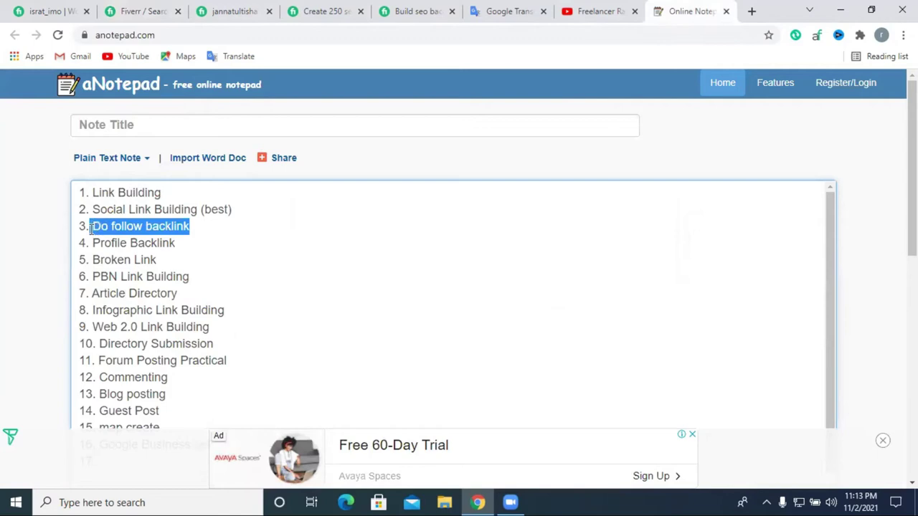
{"action": "left_click_drag", "start_coordinate": [169, 244], "coordinate": [87, 243]}
{"action": "left_click_drag", "start_coordinate": [226, 209], "coordinate": [130, 216]}
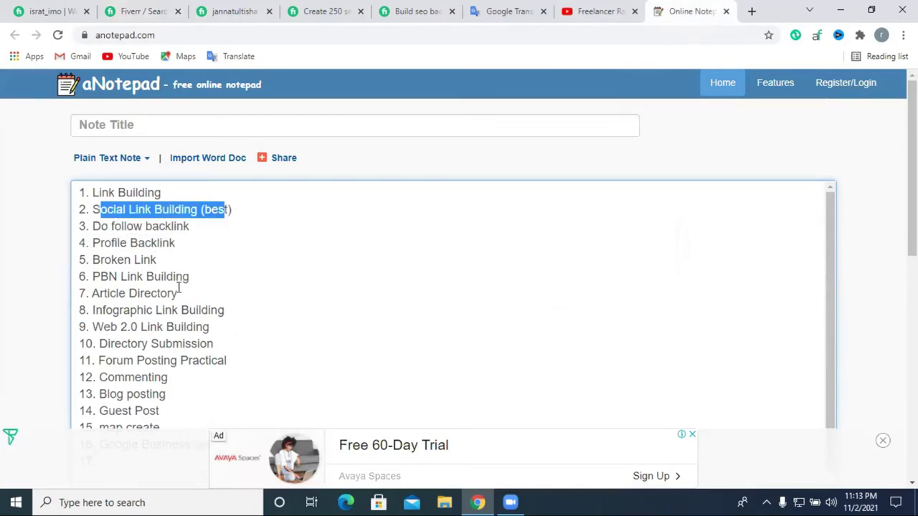
{"action": "scroll", "coordinate": [179, 288], "scroll_direction": "down", "scroll_amount": 2}
{"action": "scroll", "coordinate": [137, 343], "scroll_direction": "up", "scroll_amount": 2}
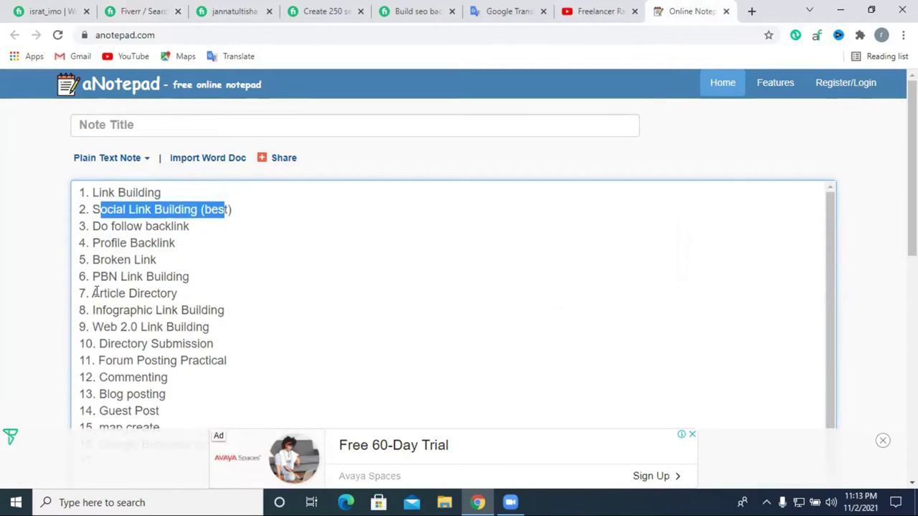
{"action": "left_click_drag", "start_coordinate": [92, 314], "coordinate": [226, 317]}
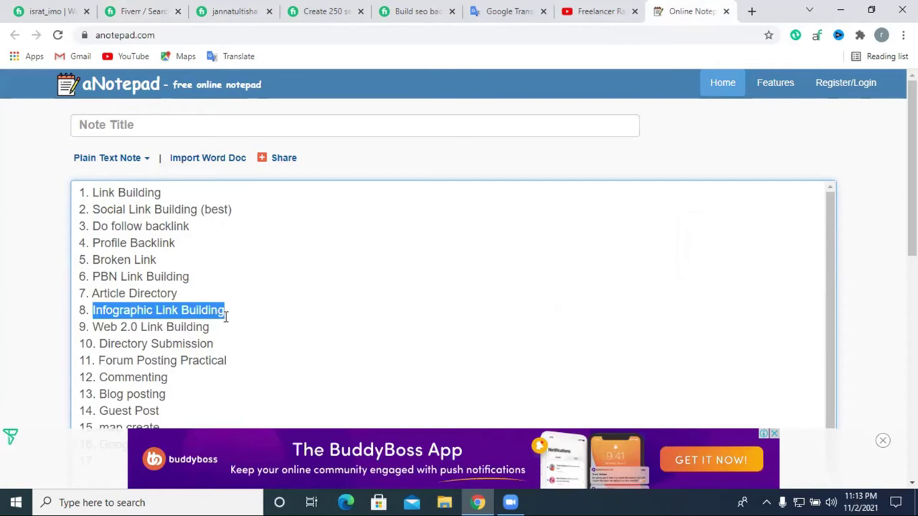
Replace the Fiverr search term 'Article' with 'Infographic Link Building' and search.
{"action": "left_click", "coordinate": [138, 10]}
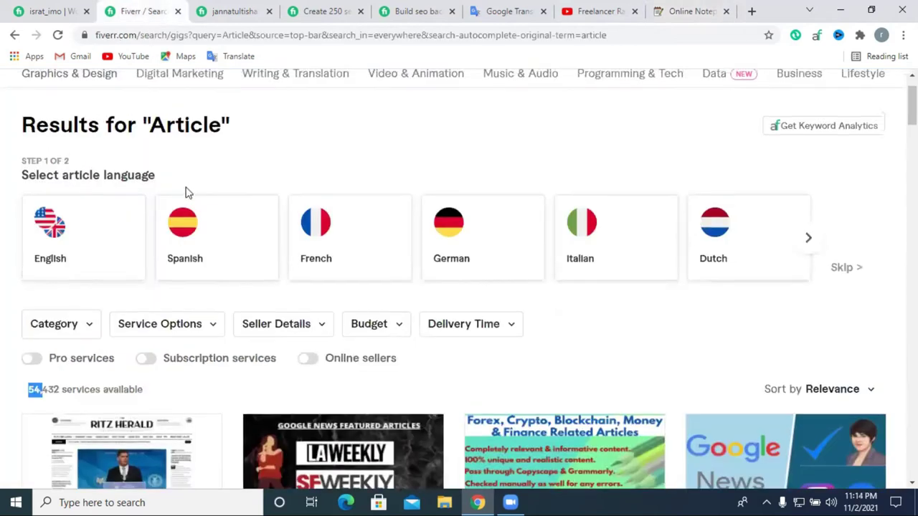
{"action": "scroll", "coordinate": [184, 191], "scroll_direction": "up", "scroll_amount": 2}
{"action": "double_click", "coordinate": [148, 97]}
{"action": "key", "text": "ctrl+v"}
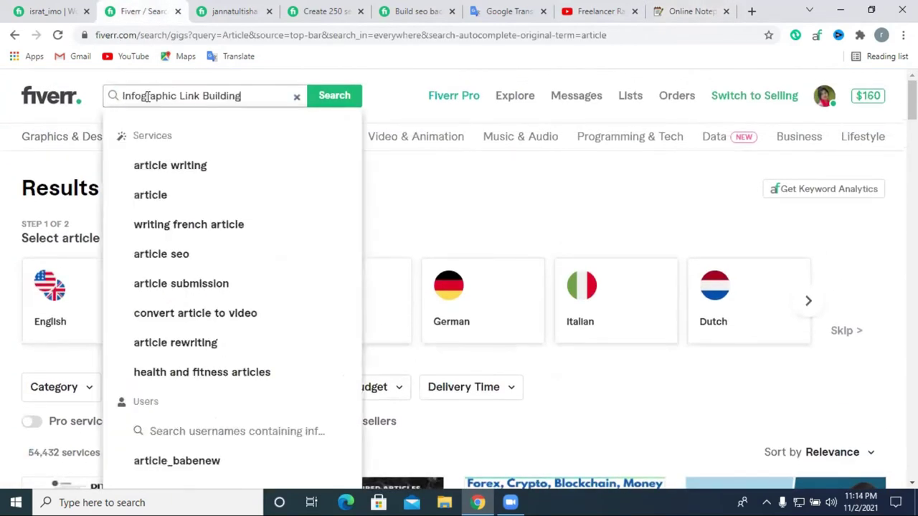
{"action": "key", "text": "Return"}
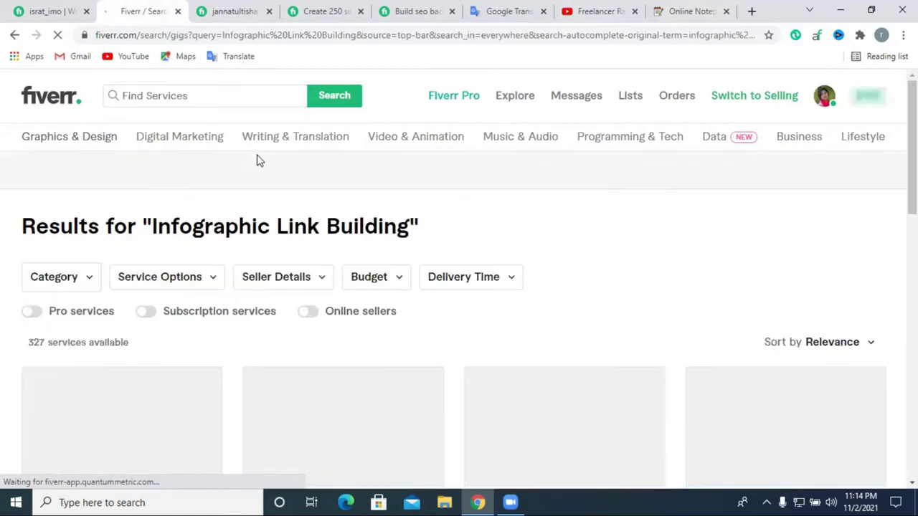
Scroll through the 327 Infographic Link Building results.
{"action": "scroll", "coordinate": [291, 229], "scroll_direction": "down", "scroll_amount": 3}
{"action": "scroll", "coordinate": [290, 230], "scroll_direction": "up", "scroll_amount": 1}
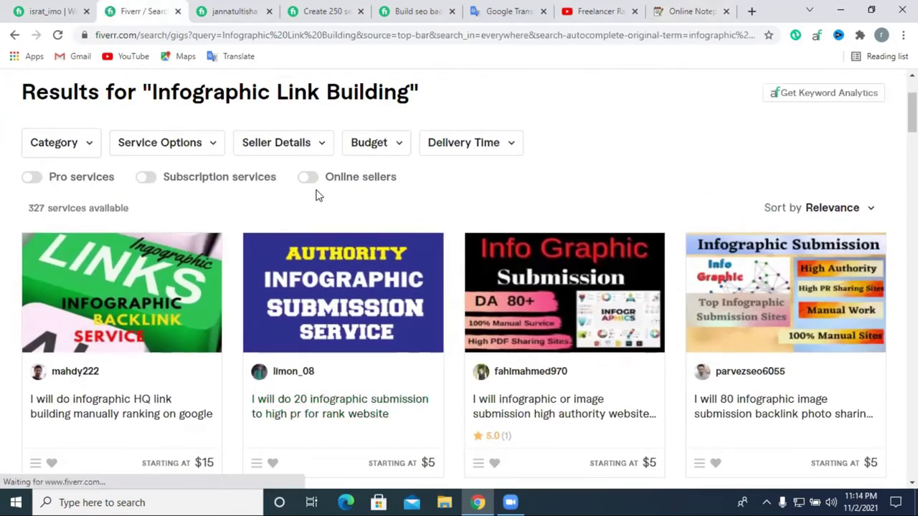
{"action": "scroll", "coordinate": [352, 211], "scroll_direction": "down", "scroll_amount": 3}
{"action": "scroll", "coordinate": [549, 233], "scroll_direction": "down", "scroll_amount": 10}
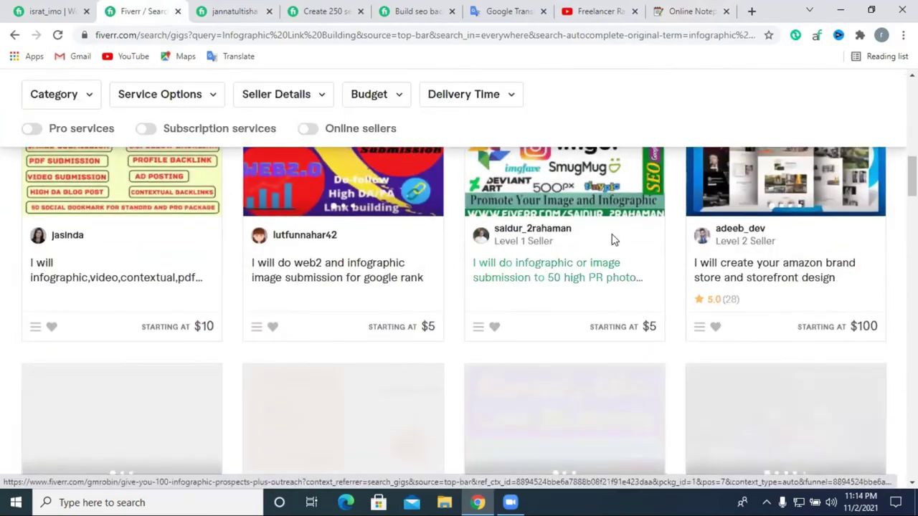
{"action": "scroll", "coordinate": [610, 248], "scroll_direction": "down", "scroll_amount": 10}
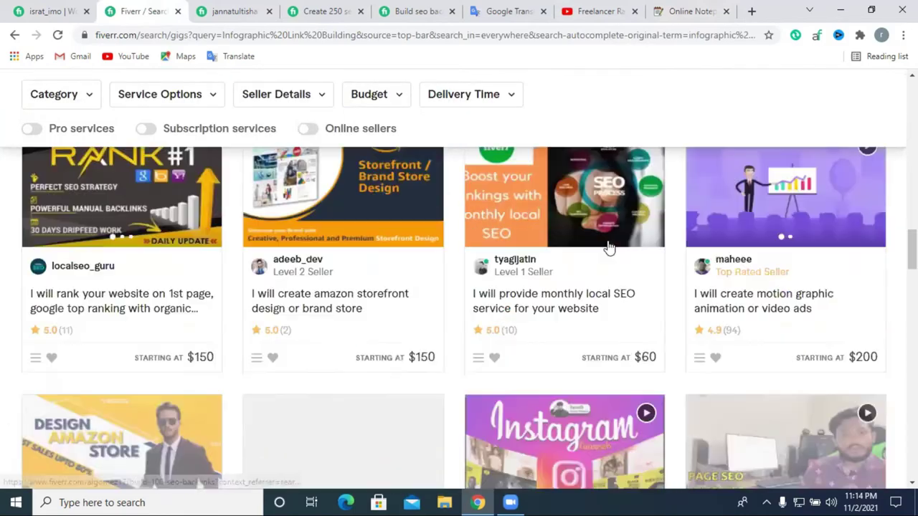
{"action": "scroll", "coordinate": [609, 248], "scroll_direction": "down", "scroll_amount": 10}
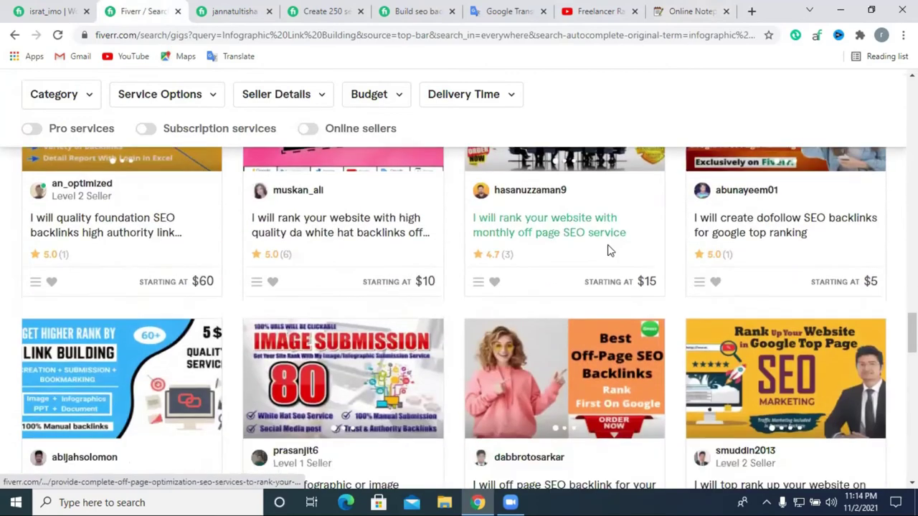
{"action": "scroll", "coordinate": [606, 255], "scroll_direction": "down", "scroll_amount": 4}
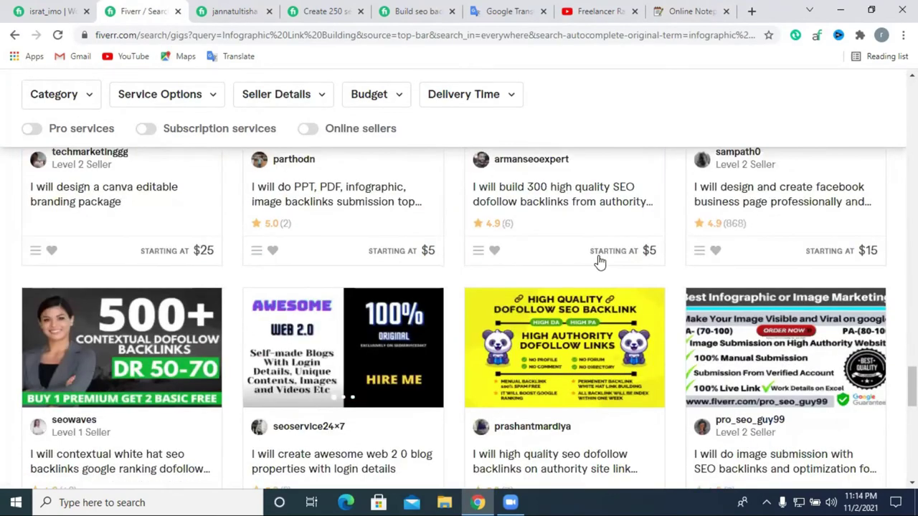
{"action": "left_click", "coordinate": [660, 7]}
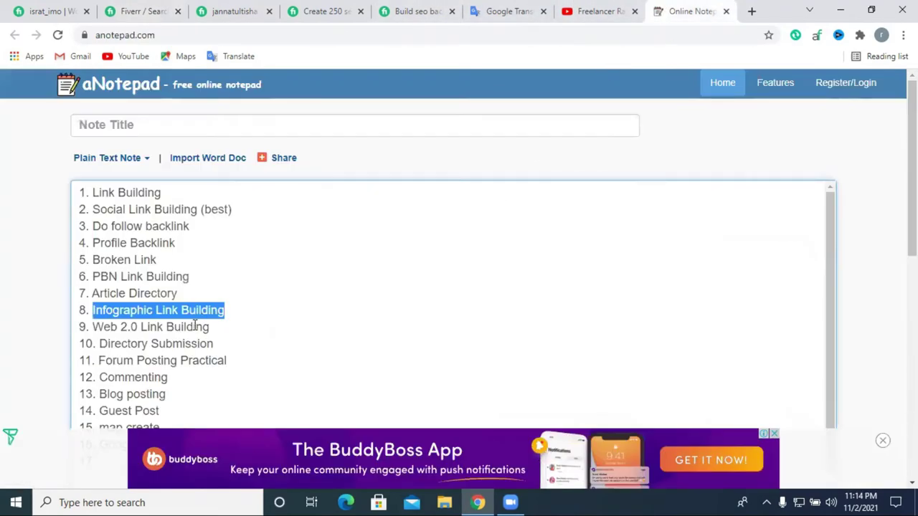
Copy 'Web 2.0 Link Building' from the notepad list and search Fiverr for it.
{"action": "scroll", "coordinate": [195, 326], "scroll_direction": "down", "scroll_amount": 1}
{"action": "left_click_drag", "start_coordinate": [93, 310], "coordinate": [216, 312]}
{"action": "key", "text": "ctrl+c"}
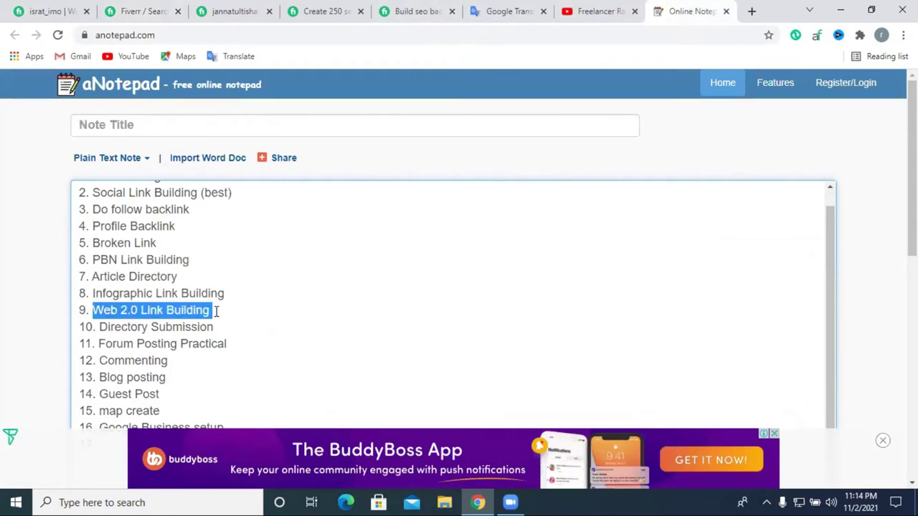
{"action": "left_click", "coordinate": [144, 11]}
{"action": "scroll", "coordinate": [242, 298], "scroll_direction": "up", "scroll_amount": 3}
{"action": "scroll", "coordinate": [242, 297], "scroll_direction": "up", "scroll_amount": 10}
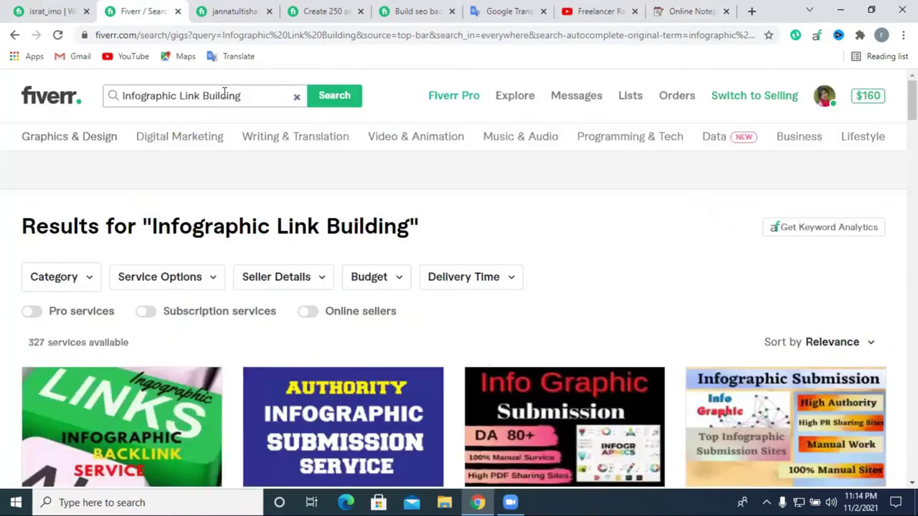
{"action": "triple_click", "coordinate": [224, 95]}
{"action": "key", "text": "ctrl+v"}
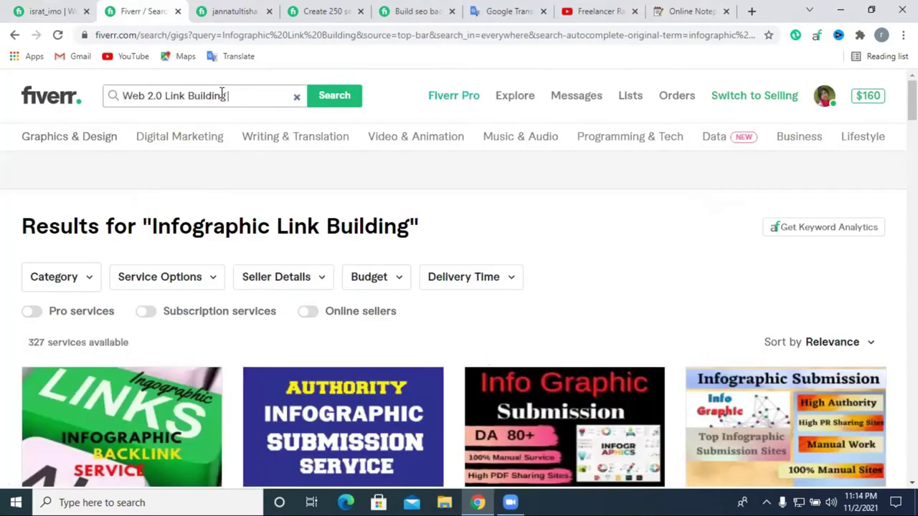
{"action": "key", "text": "Return"}
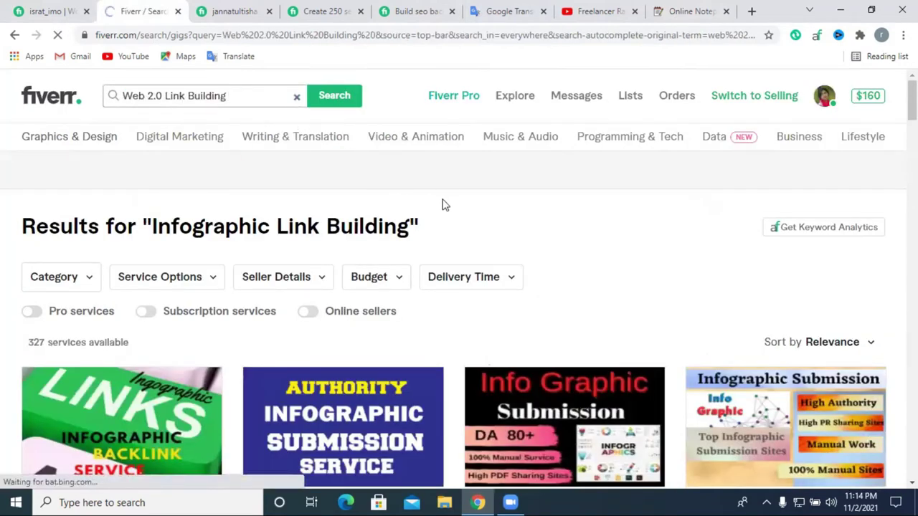
Filter to online sellers, browse the 276 services, then return to the aNotepad list.
{"action": "scroll", "coordinate": [388, 211], "scroll_direction": "down", "scroll_amount": 2}
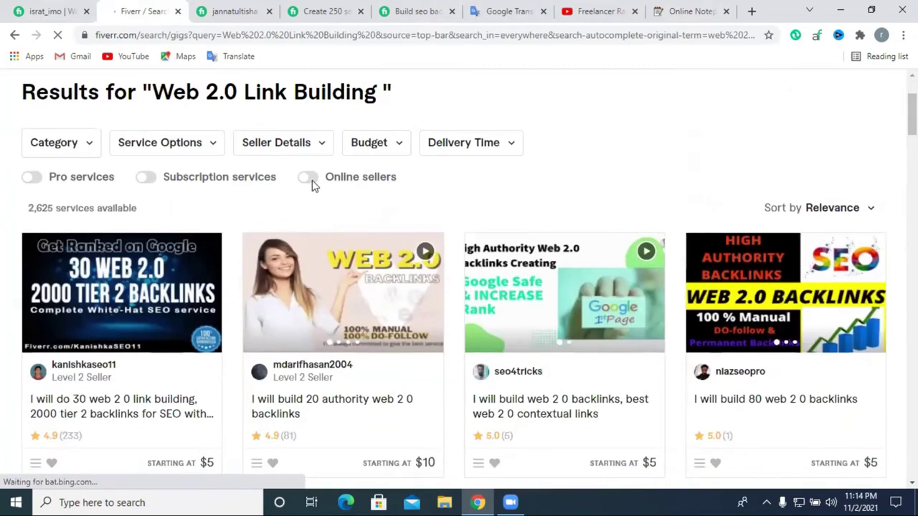
{"action": "left_click", "coordinate": [375, 183]}
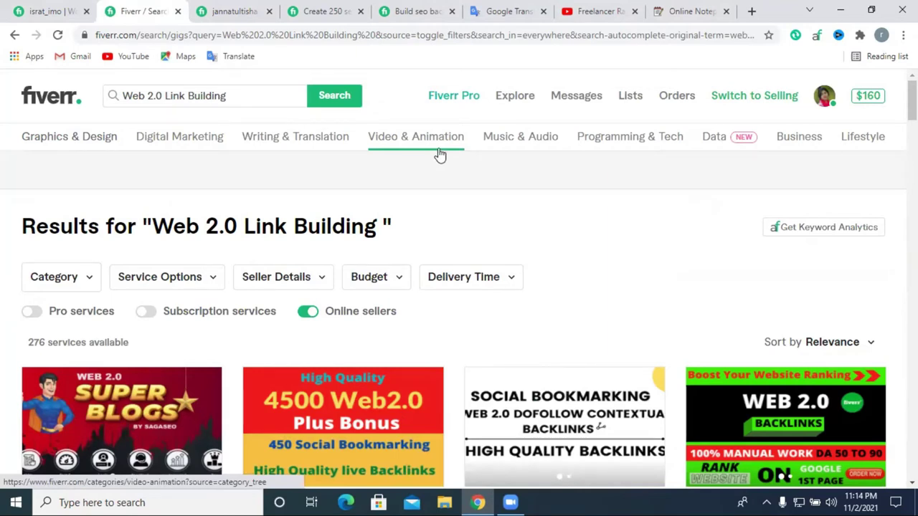
{"action": "scroll", "coordinate": [502, 244], "scroll_direction": "down", "scroll_amount": 4}
{"action": "scroll", "coordinate": [442, 293], "scroll_direction": "up", "scroll_amount": 4}
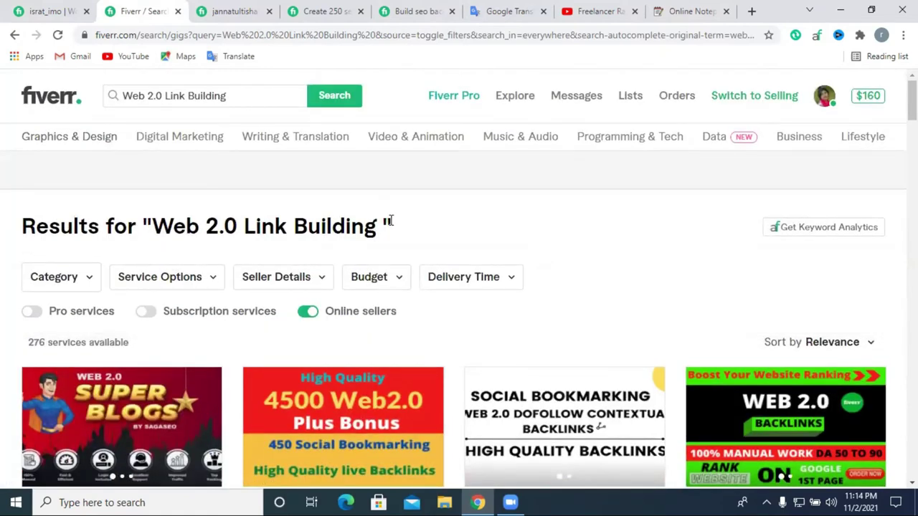
{"action": "scroll", "coordinate": [478, 302], "scroll_direction": "down", "scroll_amount": 1}
{"action": "scroll", "coordinate": [356, 205], "scroll_direction": "down", "scroll_amount": 2}
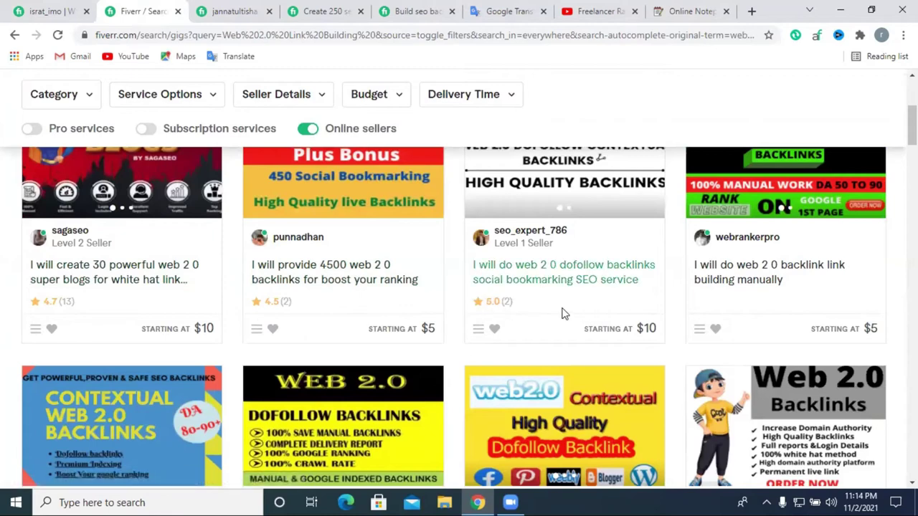
{"action": "scroll", "coordinate": [574, 315], "scroll_direction": "down", "scroll_amount": 2}
{"action": "scroll", "coordinate": [301, 401], "scroll_direction": "down", "scroll_amount": 1}
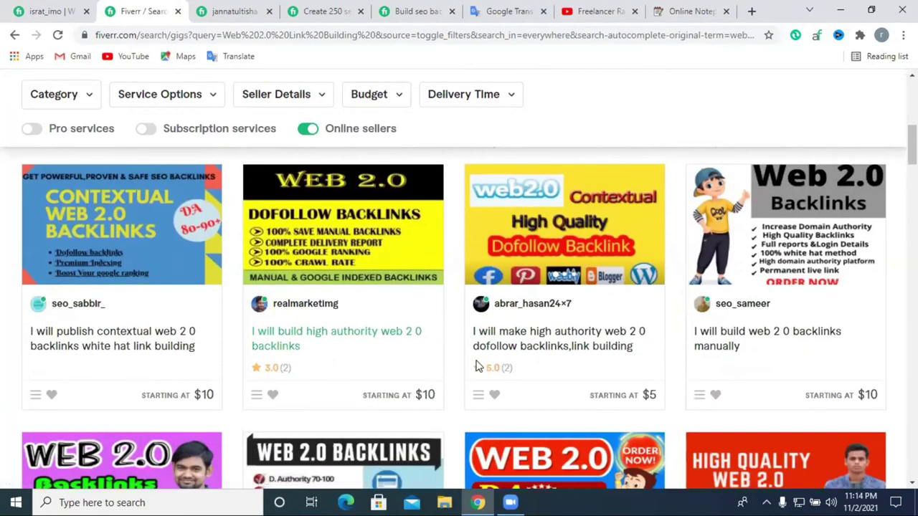
{"action": "scroll", "coordinate": [630, 314], "scroll_direction": "down", "scroll_amount": 10}
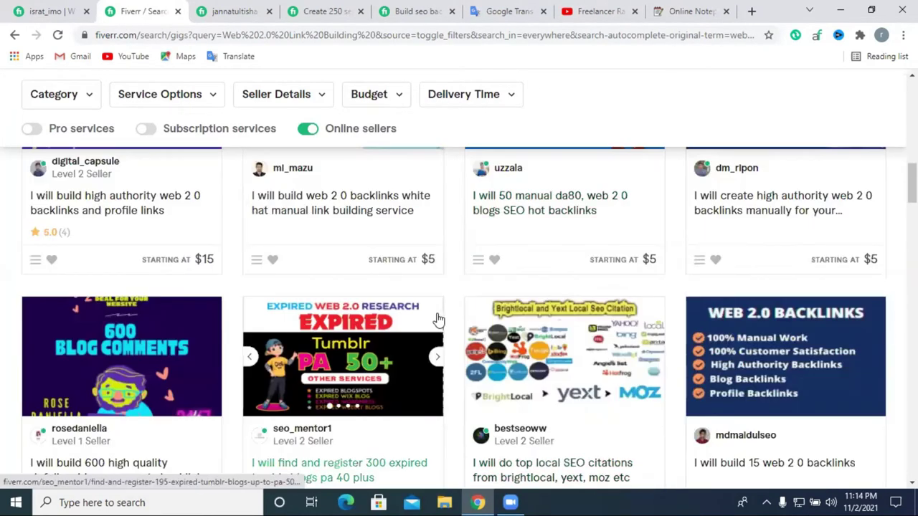
{"action": "left_click", "coordinate": [694, 7]}
Copy 'Directory Submission' from aNotepad and search Fiverr for it.
{"action": "scroll", "coordinate": [430, 287], "scroll_direction": "down", "scroll_amount": 1}
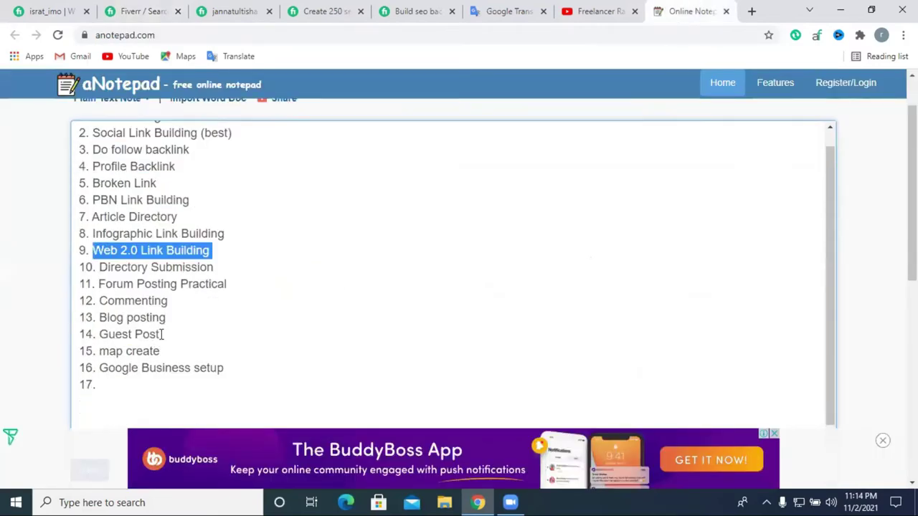
{"action": "left_click_drag", "start_coordinate": [100, 259], "coordinate": [108, 259]}
{"action": "left_click_drag", "start_coordinate": [185, 264], "coordinate": [220, 263]}
{"action": "key", "text": "ctrl+c"}
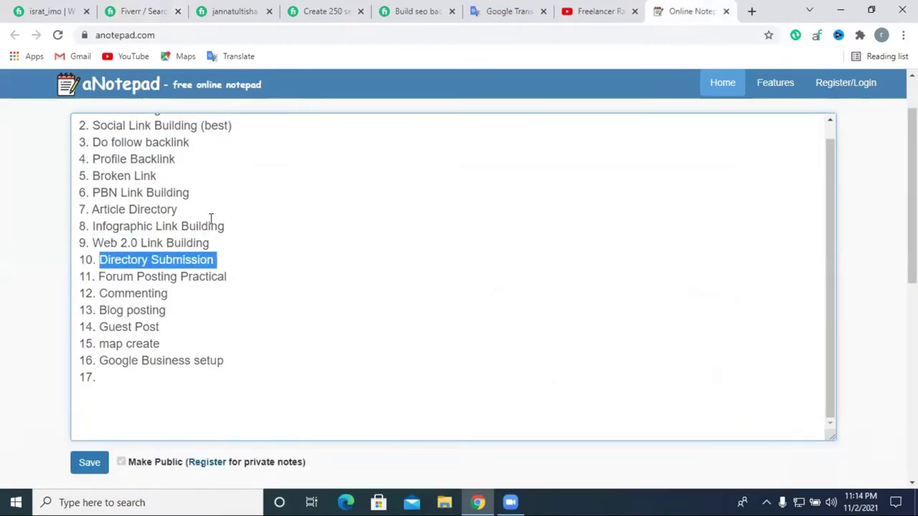
{"action": "left_click", "coordinate": [151, 11]}
{"action": "scroll", "coordinate": [218, 329], "scroll_direction": "up", "scroll_amount": 10}
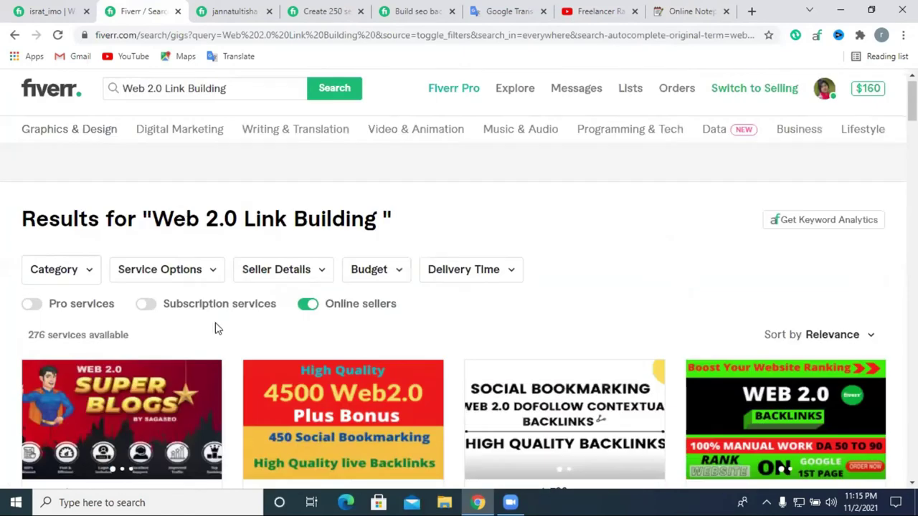
{"action": "scroll", "coordinate": [218, 328], "scroll_direction": "up", "scroll_amount": 1}
{"action": "left_click", "coordinate": [172, 94]}
{"action": "key", "text": "ctrl+a"}
{"action": "key", "text": "ctrl+v"}
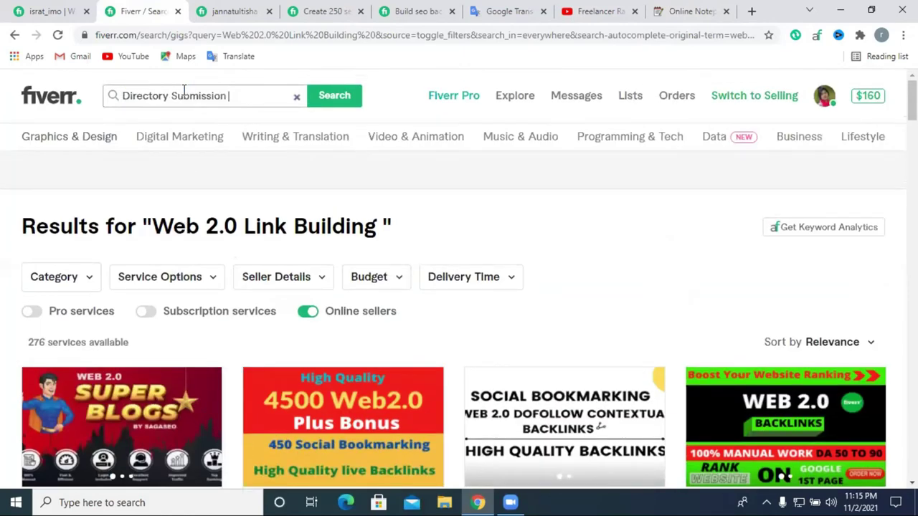
{"action": "key", "text": "Return"}
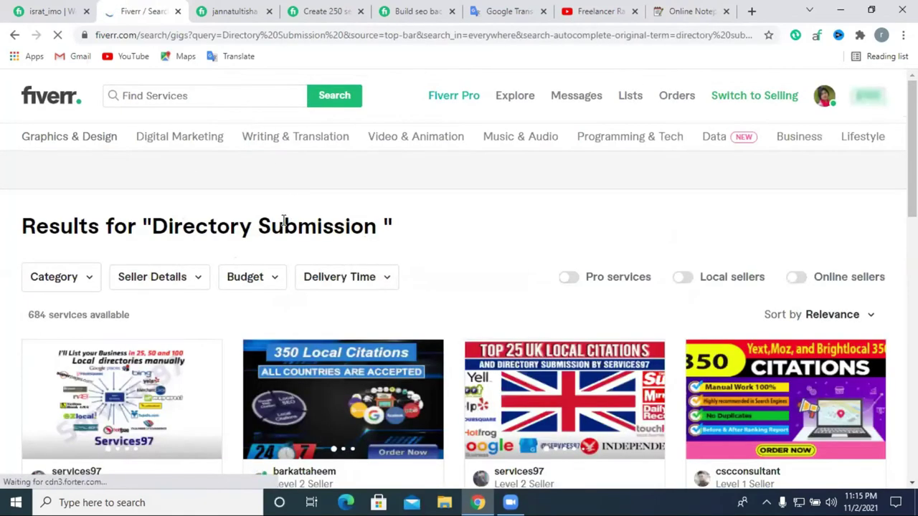
Browse the 684 Directory Submission gigs, then go back to the aNotepad list.
{"action": "scroll", "coordinate": [81, 334], "scroll_direction": "down", "scroll_amount": 3}
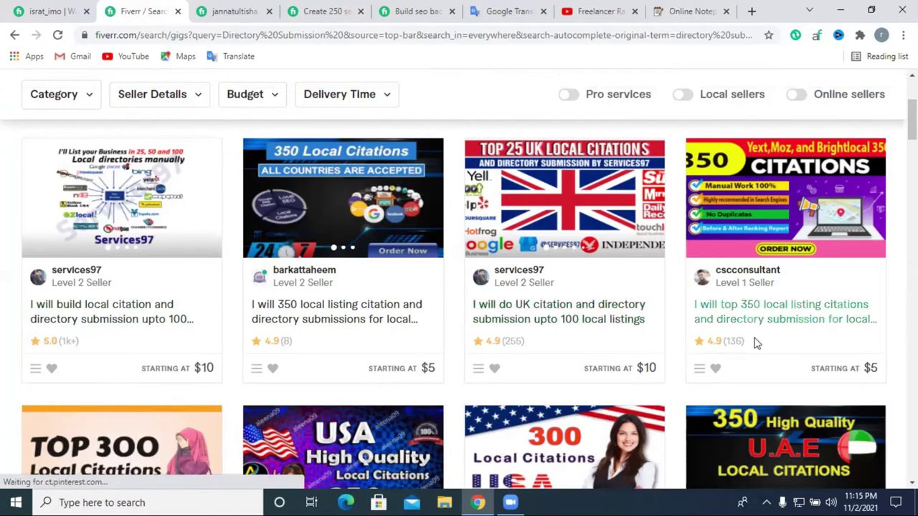
{"action": "scroll", "coordinate": [312, 348], "scroll_direction": "down", "scroll_amount": 4}
{"action": "scroll", "coordinate": [312, 350], "scroll_direction": "down", "scroll_amount": 2}
{"action": "scroll", "coordinate": [466, 322], "scroll_direction": "up", "scroll_amount": 4}
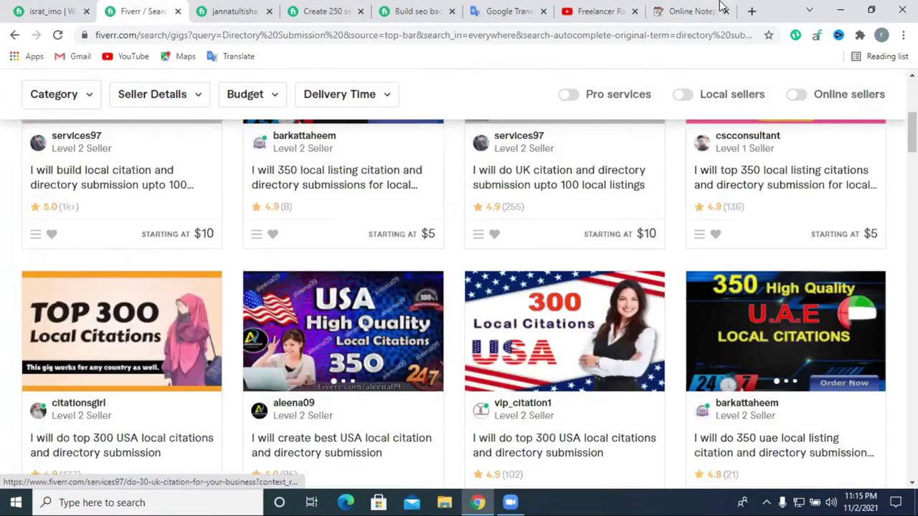
{"action": "left_click", "coordinate": [688, 11]}
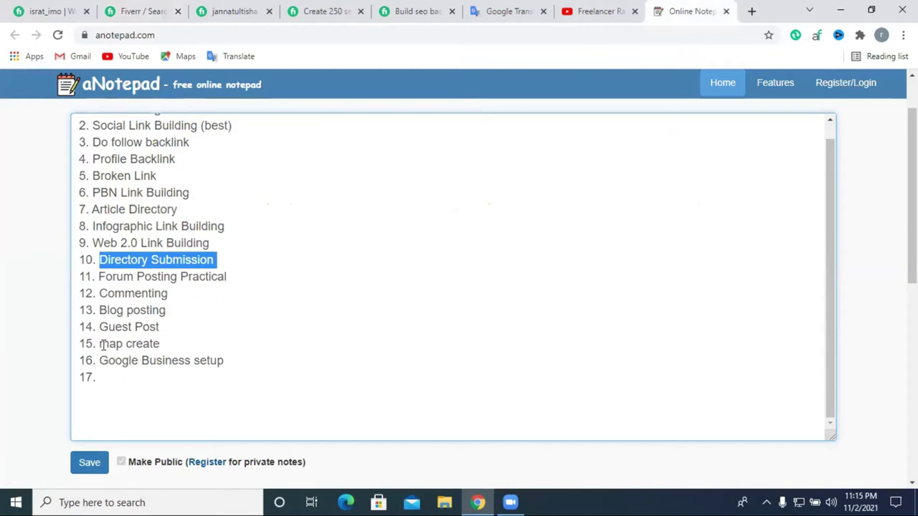
Copy 'map create' from aNotepad and search Fiverr for it, which finds no services.
{"action": "left_click_drag", "start_coordinate": [103, 345], "coordinate": [208, 340]}
{"action": "key", "text": "ctrl+c"}
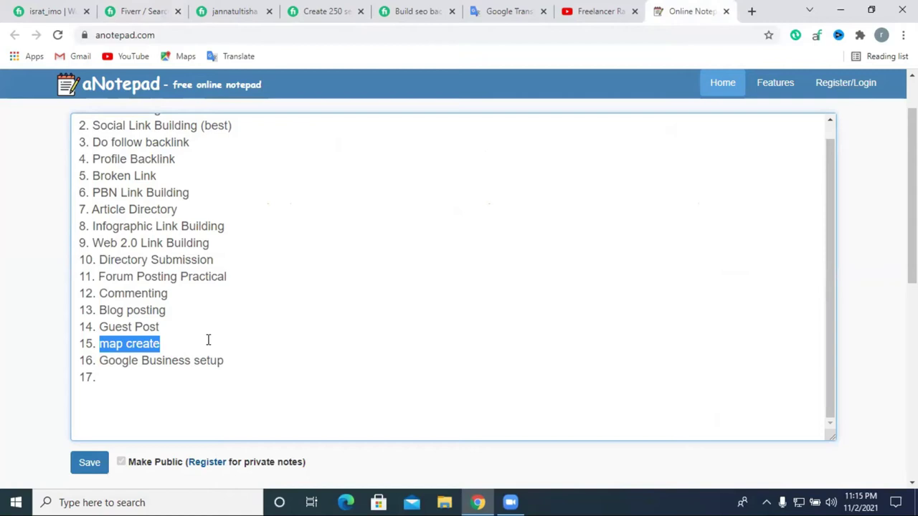
{"action": "left_click", "coordinate": [142, 11]}
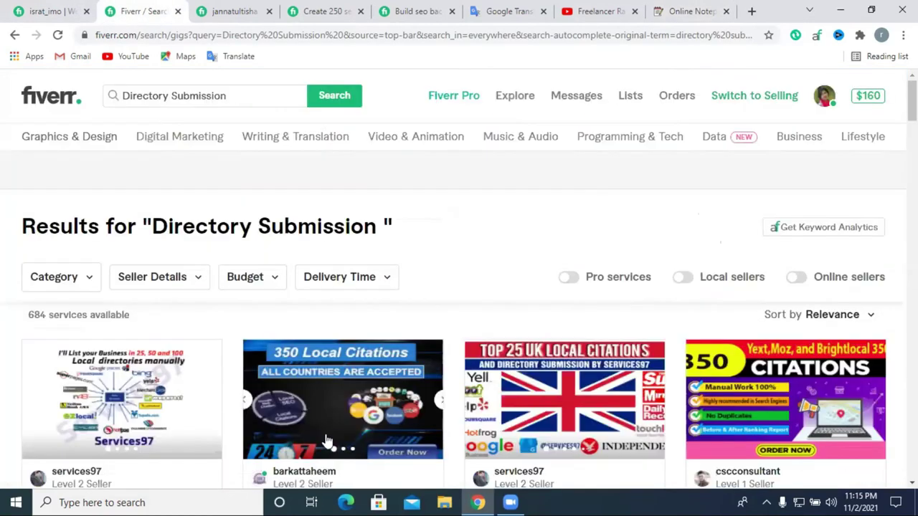
{"action": "double_click", "coordinate": [218, 100]}
{"action": "key", "text": "ctrl+v"}
{"action": "key", "text": "ctrl+a"}
{"action": "key", "text": "ctrl+v"}
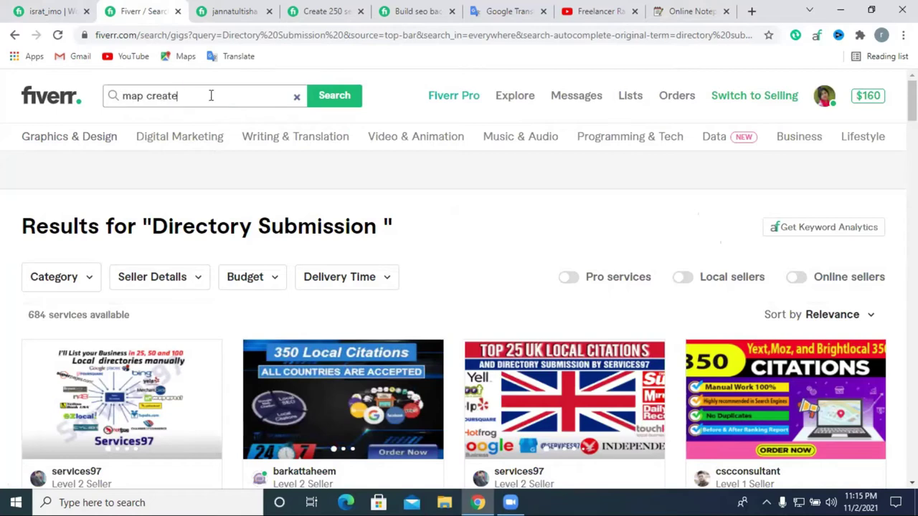
{"action": "key", "text": "Return"}
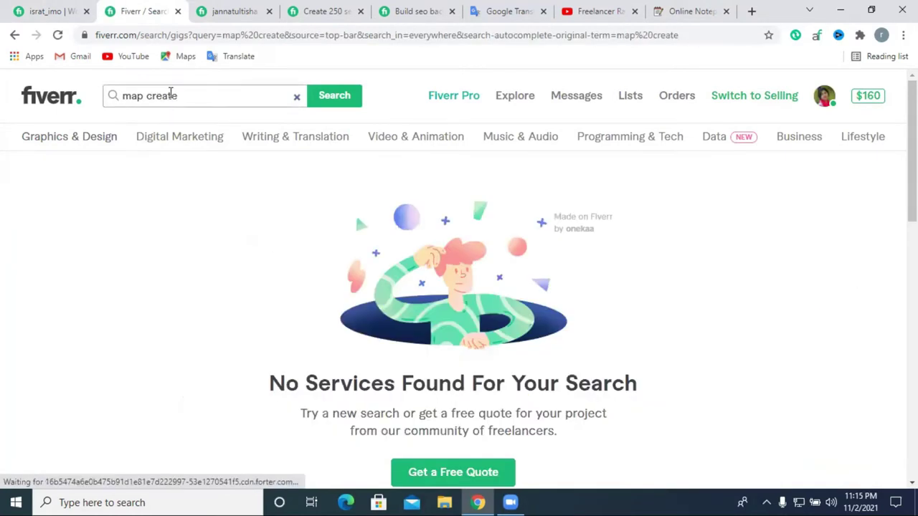
Change the Fiverr search to 'map setup' and browse its 25 results.
{"action": "triple_click", "coordinate": [172, 96]}
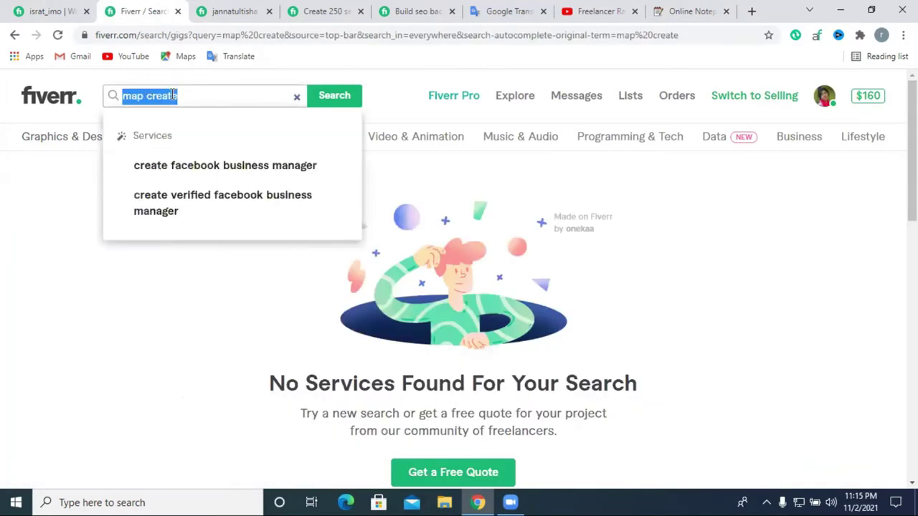
{"action": "type", "text": "map setup"}
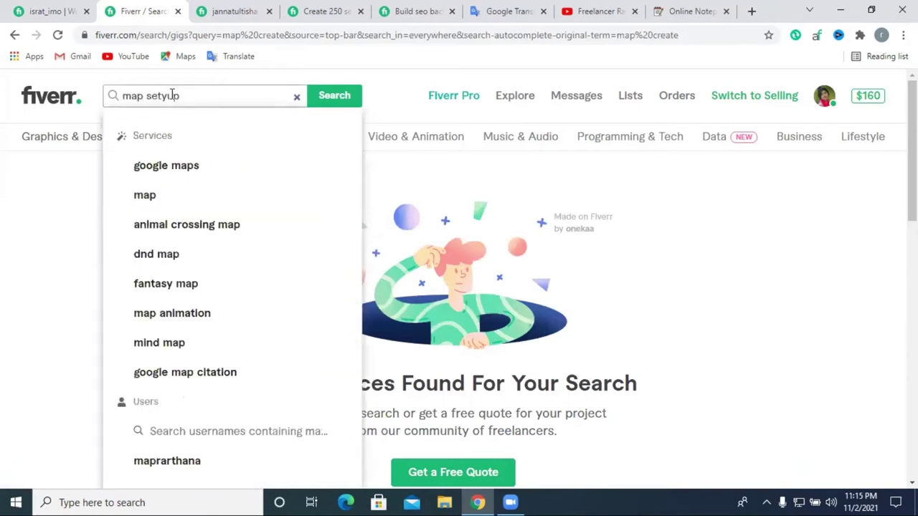
{"action": "type", "text": "etyup"}
{"action": "key", "text": "BackSpace"}
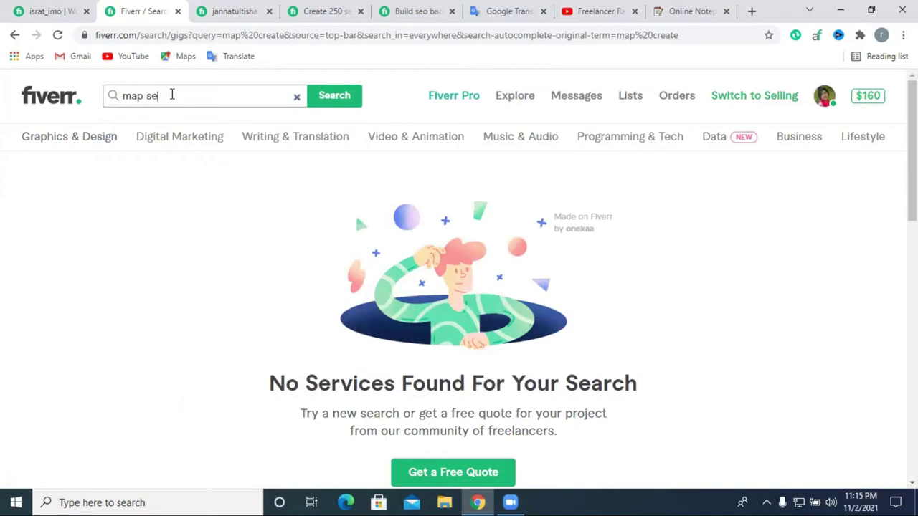
{"action": "type", "text": "t"}
{"action": "key", "text": "Return"}
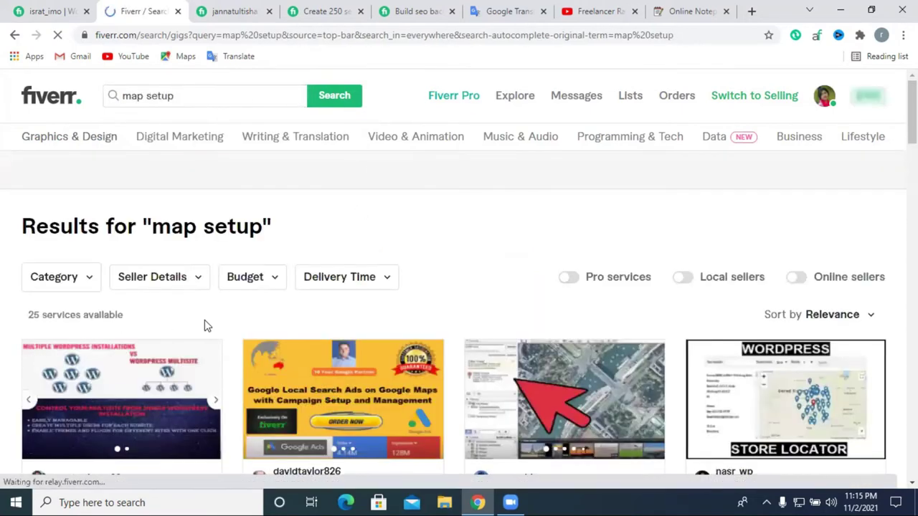
{"action": "scroll", "coordinate": [238, 322], "scroll_direction": "down", "scroll_amount": 3}
{"action": "scroll", "coordinate": [230, 320], "scroll_direction": "up", "scroll_amount": 2}
{"action": "scroll", "coordinate": [229, 320], "scroll_direction": "up", "scroll_amount": 1}
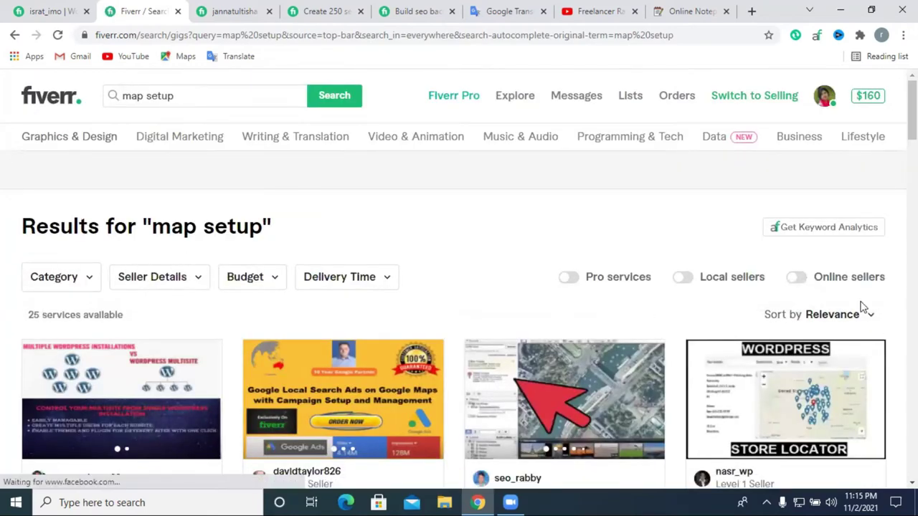
{"action": "scroll", "coordinate": [513, 331], "scroll_direction": "down", "scroll_amount": 8}
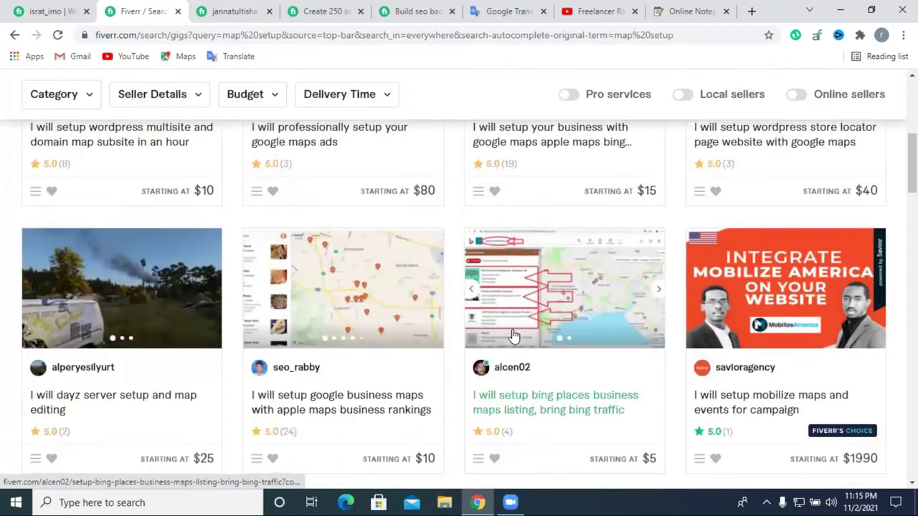
{"action": "scroll", "coordinate": [359, 330], "scroll_direction": "up", "scroll_amount": 5}
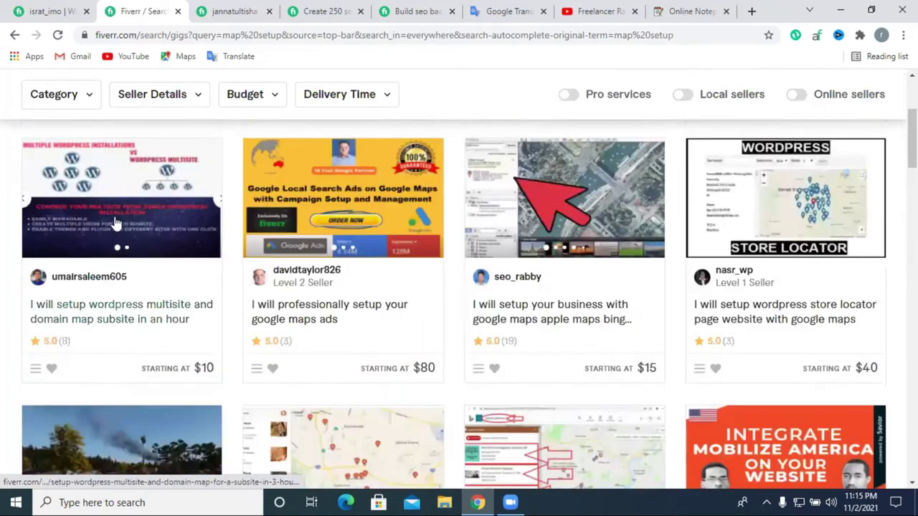
{"action": "left_click_drag", "start_coordinate": [190, 98], "coordinate": [127, 98]}
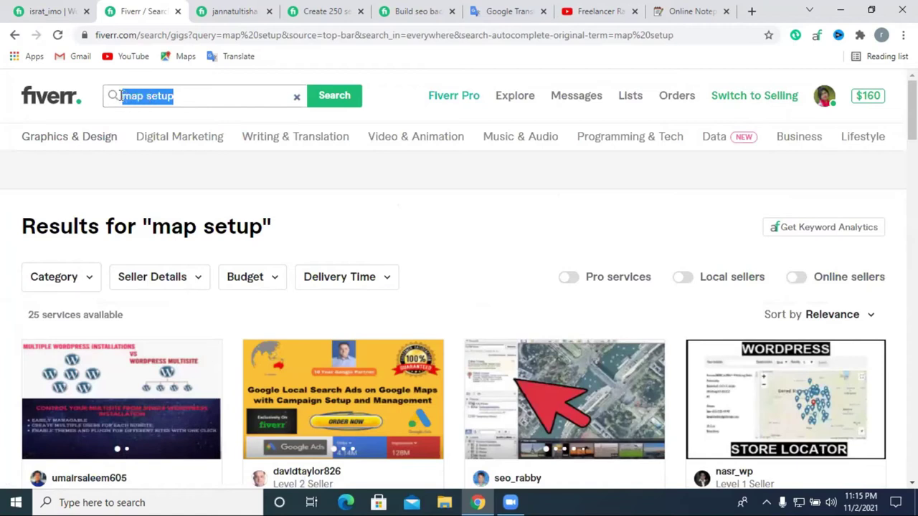
Search Fiverr for the suggested 'google map citation' gigs.
{"action": "type", "text": "Google ma"}
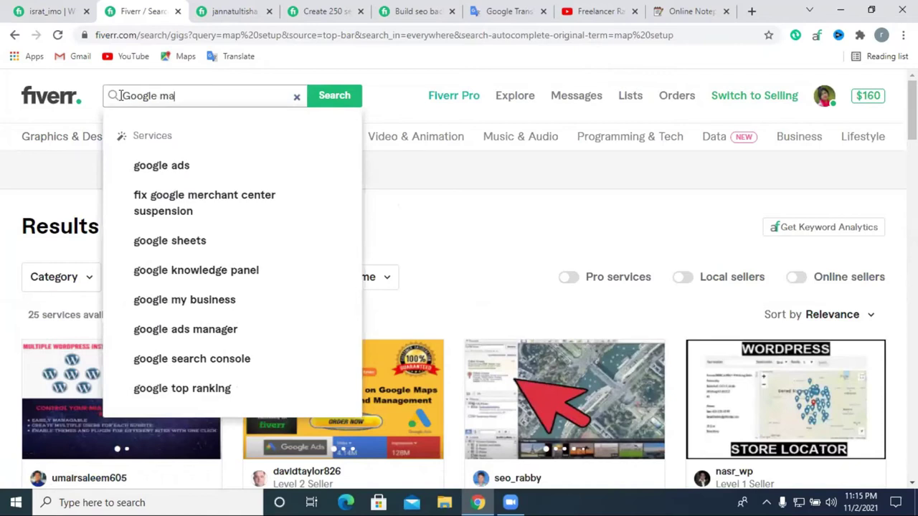
{"action": "type", "text": "o"}
{"action": "key", "text": "BackSpace"}
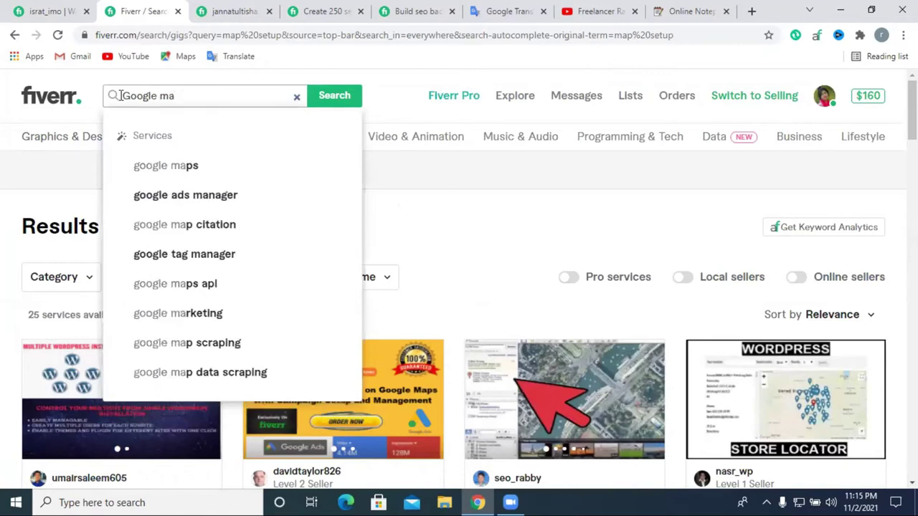
{"action": "type", "text": "p"}
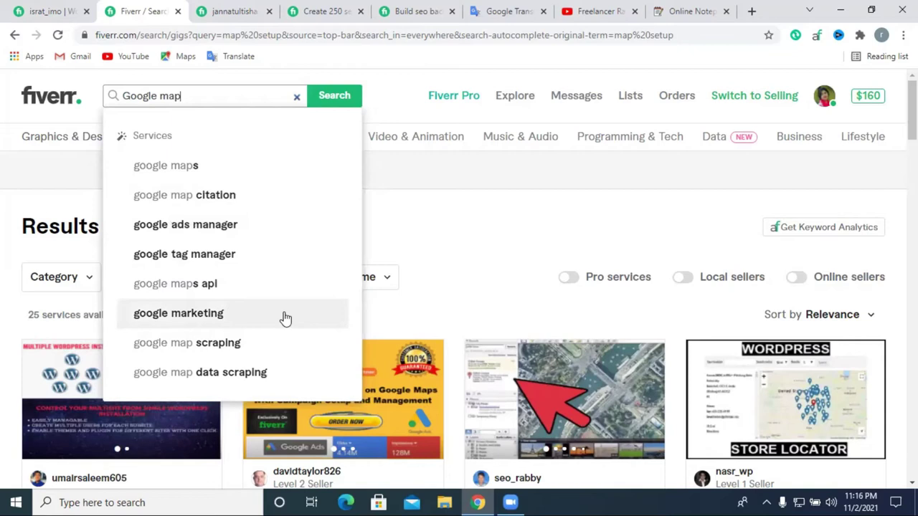
{"action": "left_click", "coordinate": [265, 200]}
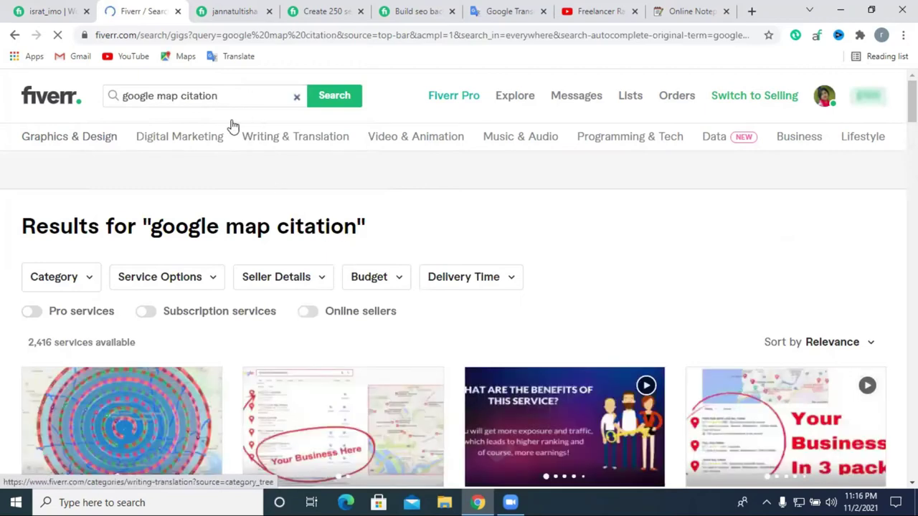
Change the search to 'google map create' and scroll through its 19,628 results.
{"action": "left_click", "coordinate": [209, 100]}
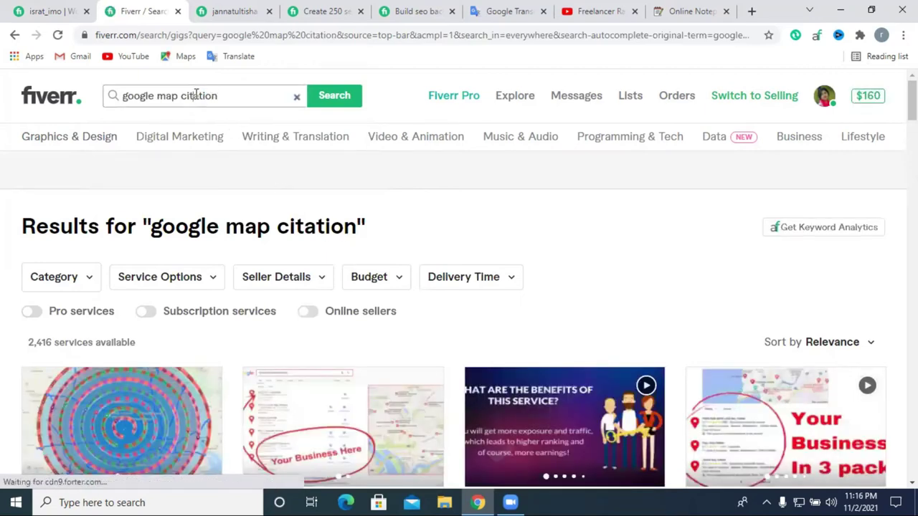
{"action": "double_click", "coordinate": [195, 96]}
{"action": "type", "text": "create"}
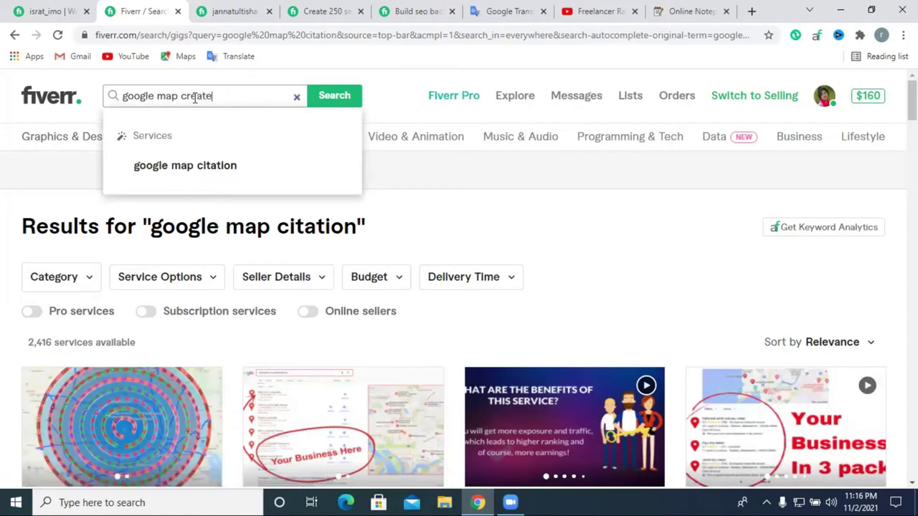
{"action": "key", "text": "Return"}
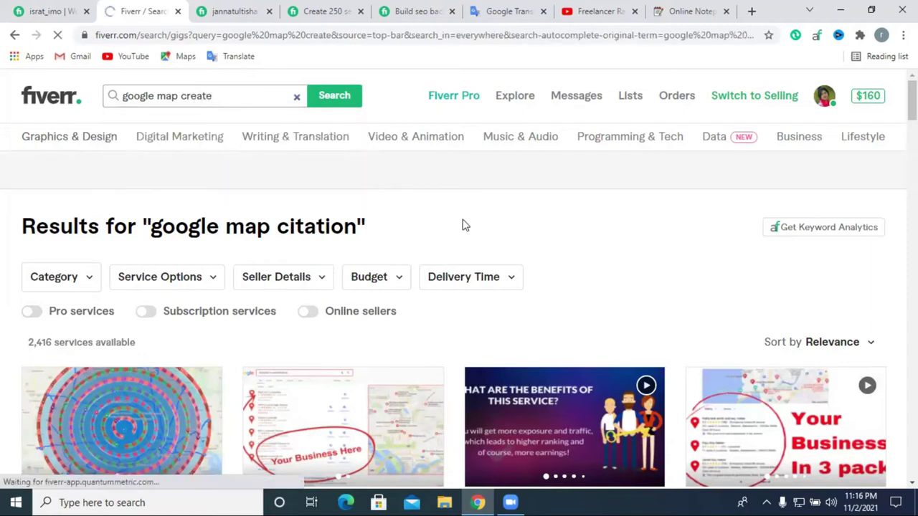
{"action": "scroll", "coordinate": [440, 307], "scroll_direction": "down", "scroll_amount": 1}
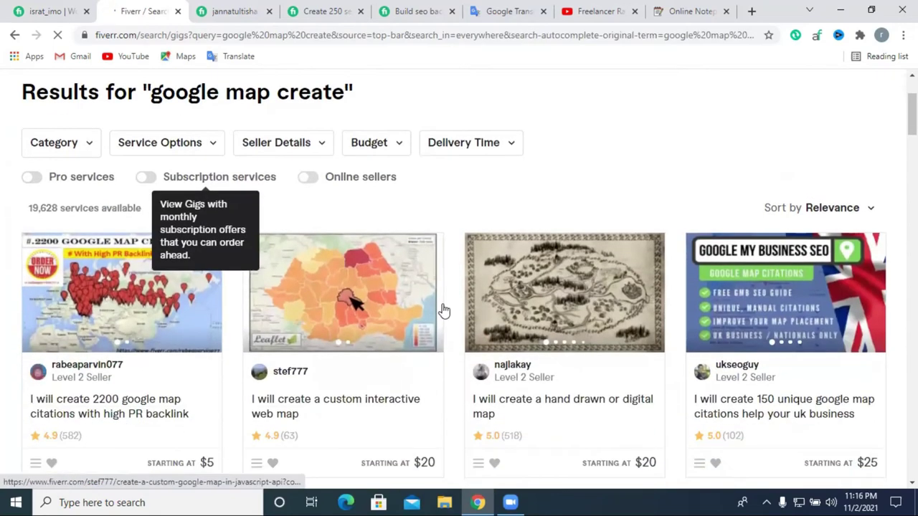
{"action": "scroll", "coordinate": [441, 305], "scroll_direction": "down", "scroll_amount": 4}
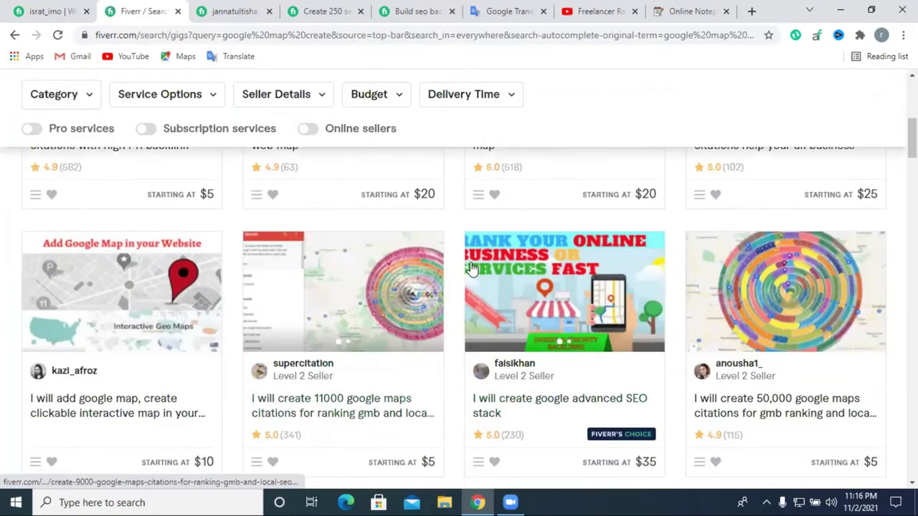
{"action": "scroll", "coordinate": [512, 280], "scroll_direction": "down", "scroll_amount": 3}
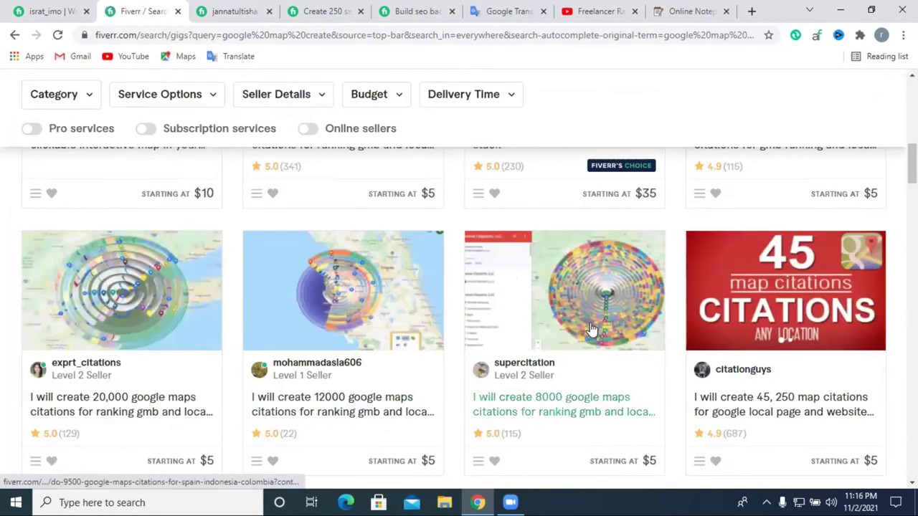
{"action": "scroll", "coordinate": [592, 329], "scroll_direction": "down", "scroll_amount": 1}
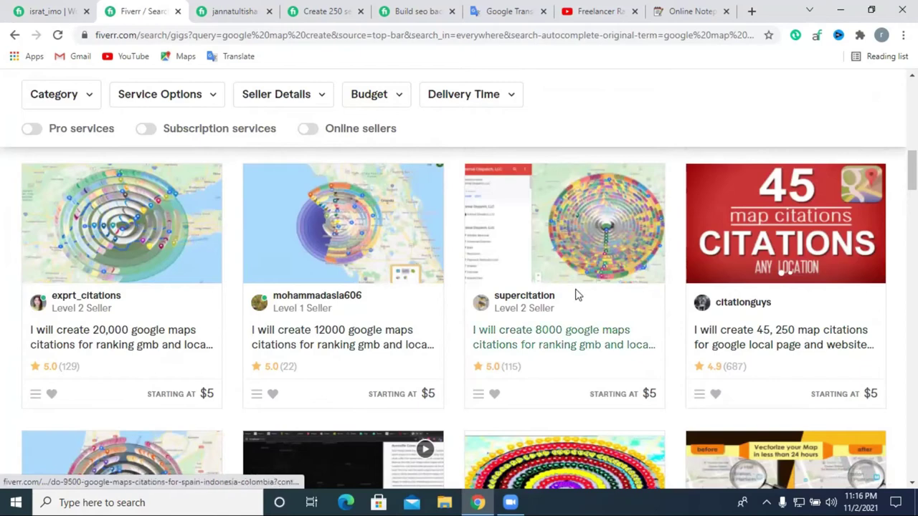
{"action": "scroll", "coordinate": [578, 295], "scroll_direction": "up", "scroll_amount": 5}
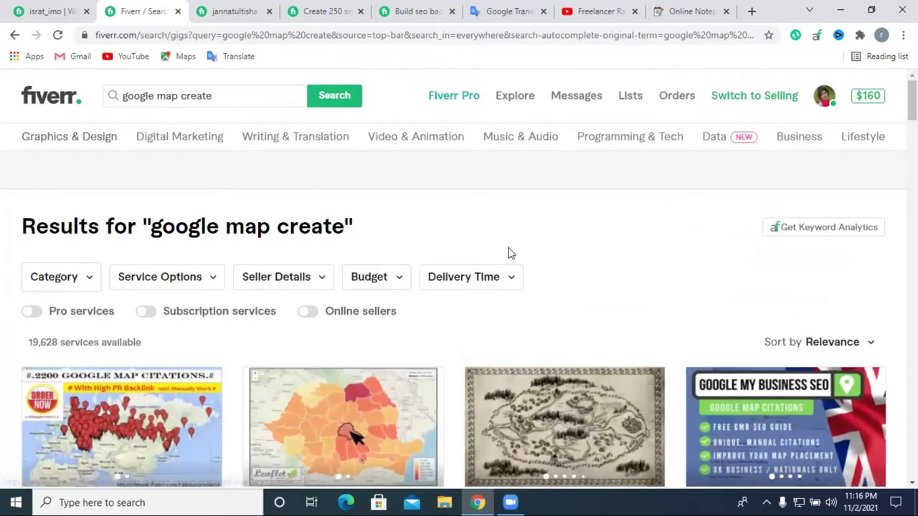
Open a new blank Chrome tab beside the Fiverr results.
{"action": "left_click", "coordinate": [752, 10]}
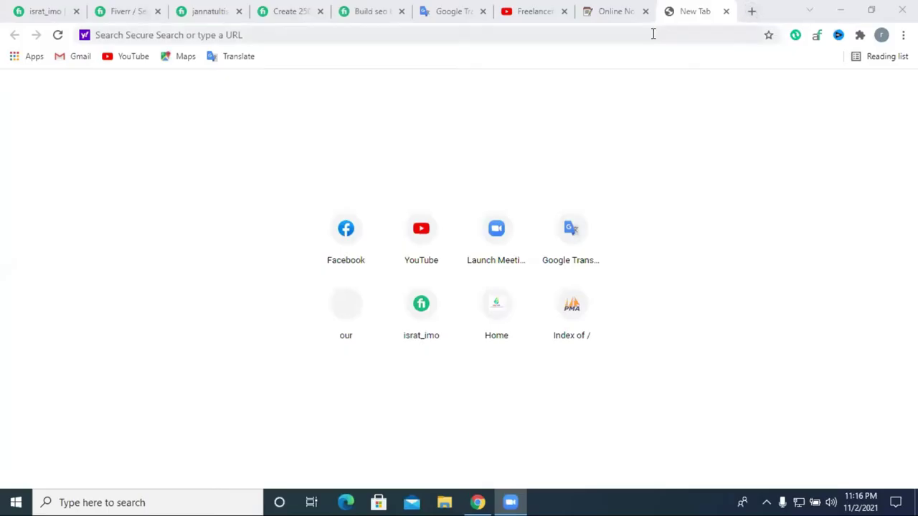
Search Google for the suggested freelancer business, dismiss the location prompt, and scroll to its Maps listings.
{"action": "left_click", "coordinate": [652, 33]}
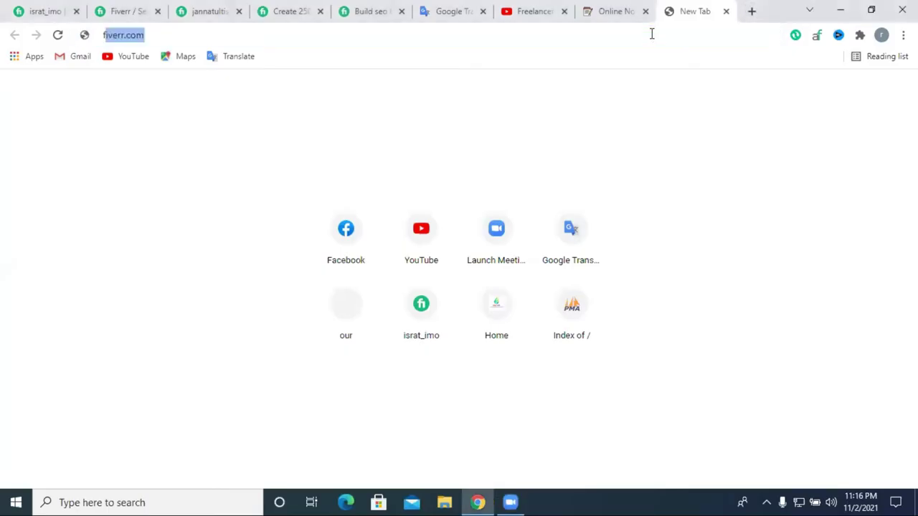
{"action": "type", "text": "free"}
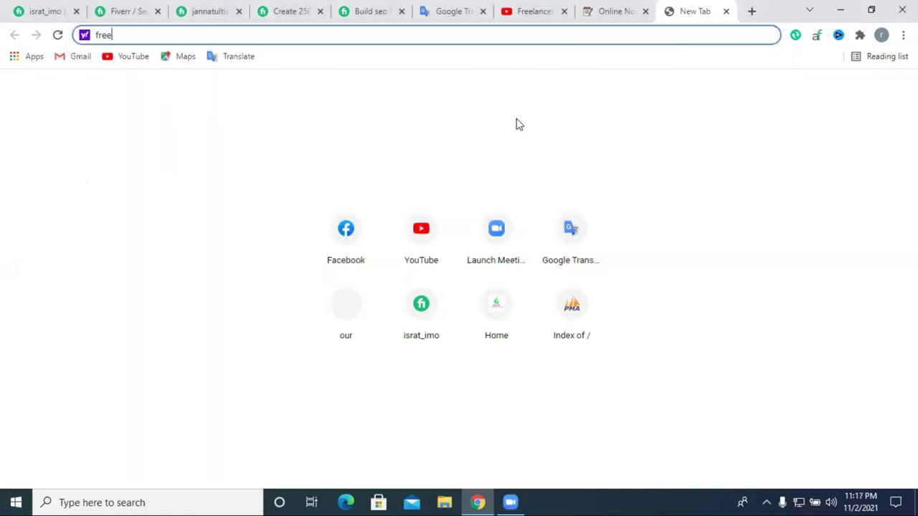
{"action": "key", "text": "ctrl+a"}
{"action": "key", "text": "BackSpace"}
{"action": "type", "text": "fr"}
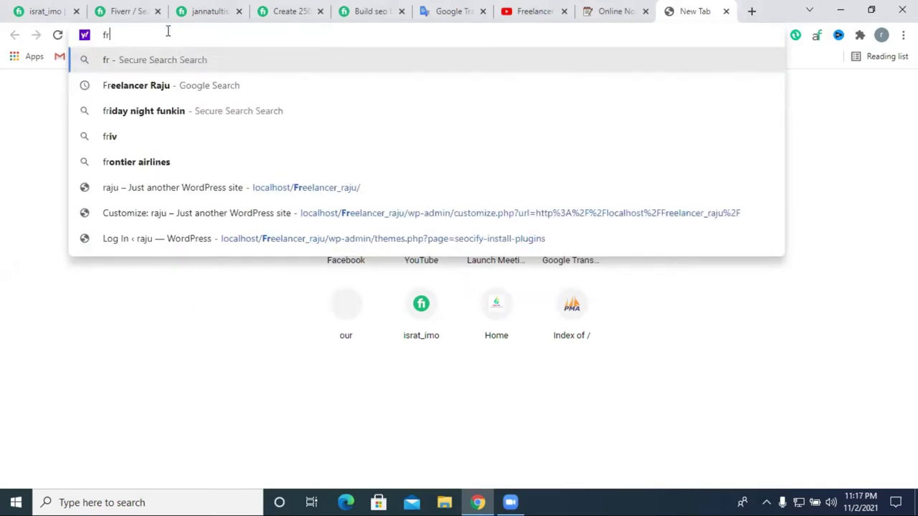
{"action": "left_click", "coordinate": [165, 85]}
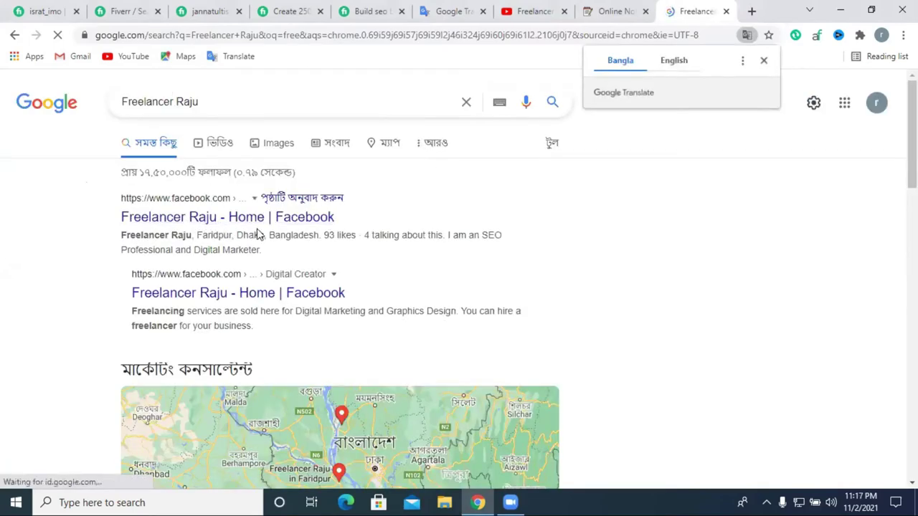
{"action": "scroll", "coordinate": [364, 274], "scroll_direction": "down", "scroll_amount": 3}
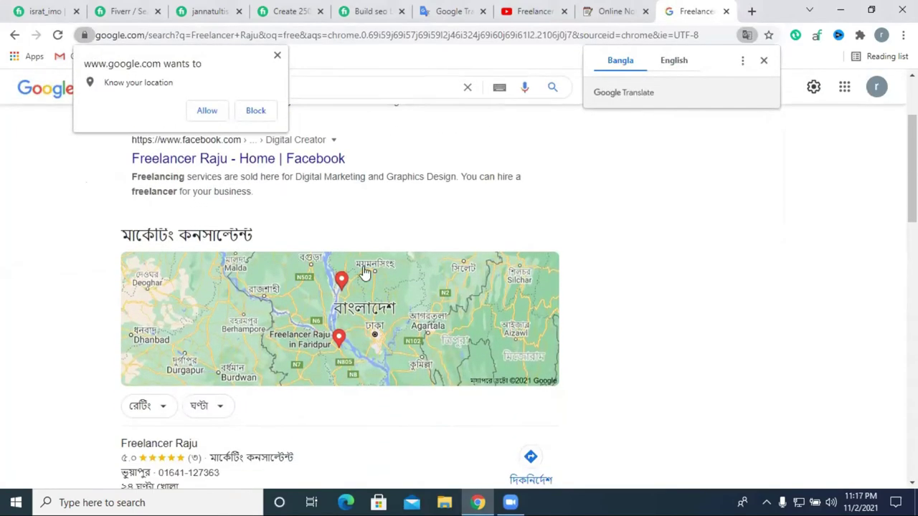
{"action": "left_click", "coordinate": [278, 57]}
{"action": "scroll", "coordinate": [244, 334], "scroll_direction": "down", "scroll_amount": 3}
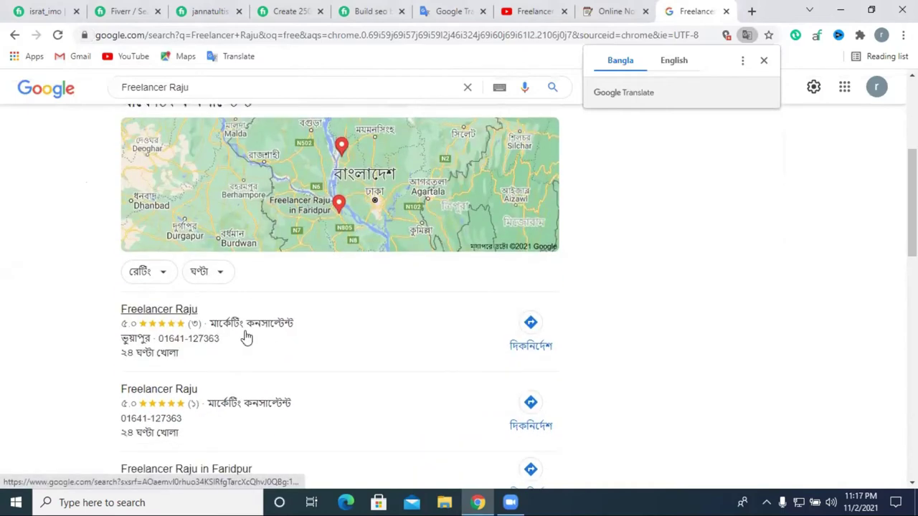
{"action": "left_click", "coordinate": [167, 317]}
{"action": "left_click", "coordinate": [36, 223]}
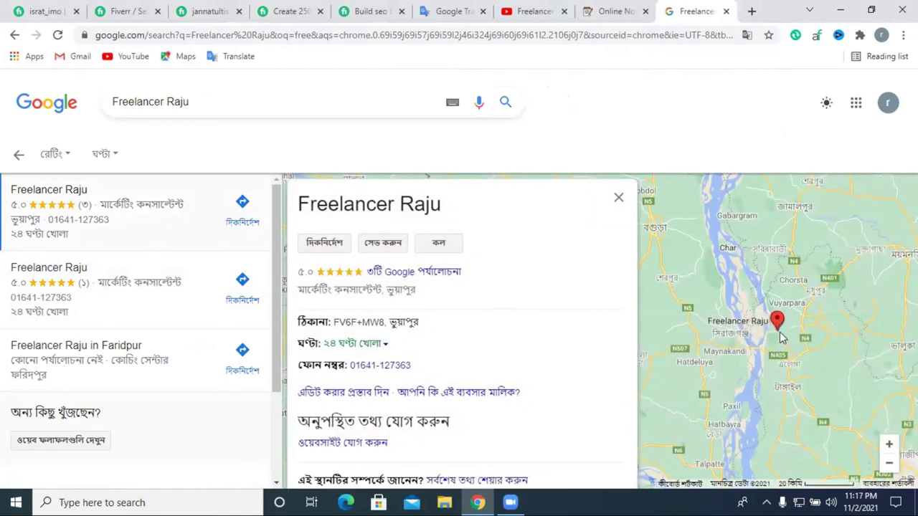
{"action": "scroll", "coordinate": [405, 319], "scroll_direction": "down", "scroll_amount": 10}
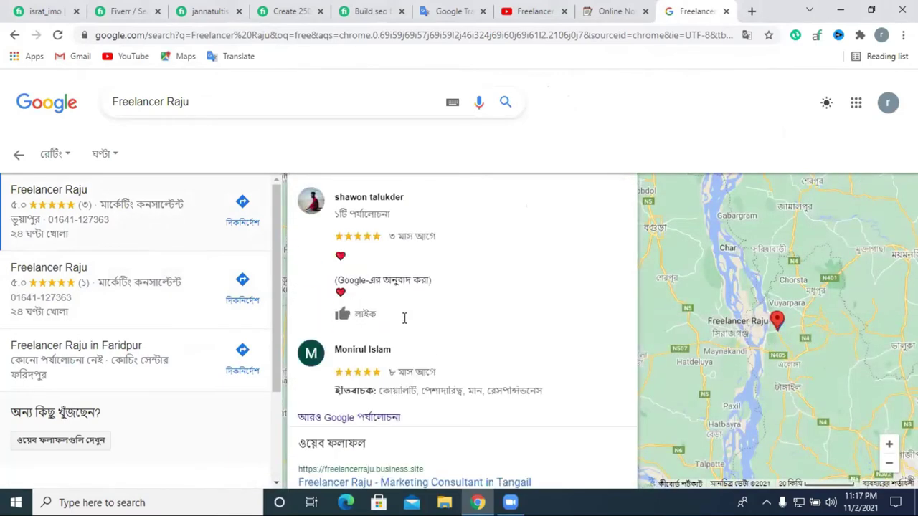
{"action": "scroll", "coordinate": [405, 325], "scroll_direction": "up", "scroll_amount": 4}
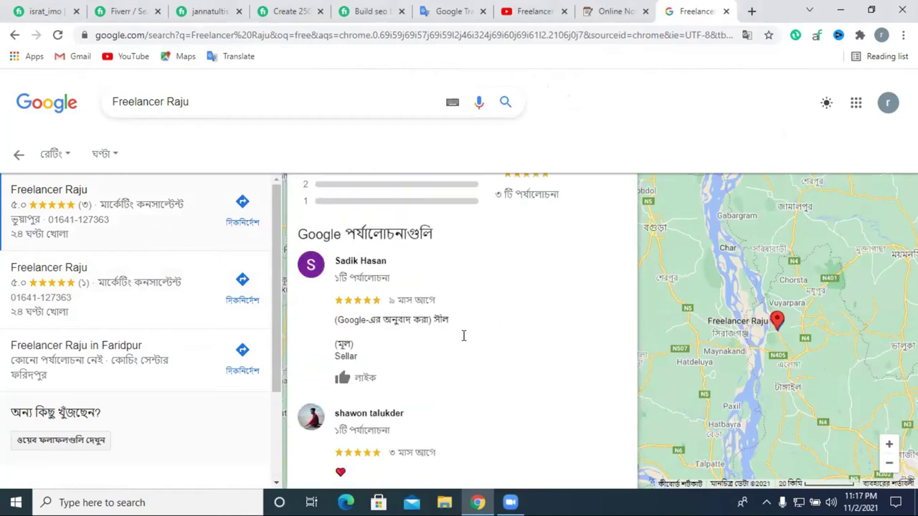
{"action": "scroll", "coordinate": [405, 368], "scroll_direction": "down", "scroll_amount": 4}
{"action": "scroll", "coordinate": [541, 331], "scroll_direction": "up", "scroll_amount": 4}
{"action": "scroll", "coordinate": [543, 334], "scroll_direction": "down", "scroll_amount": 4}
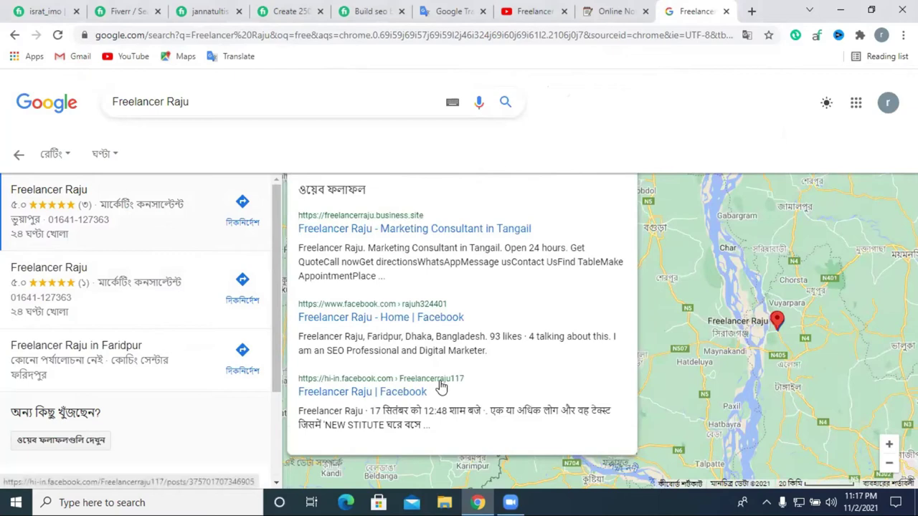
{"action": "left_click", "coordinate": [365, 395]}
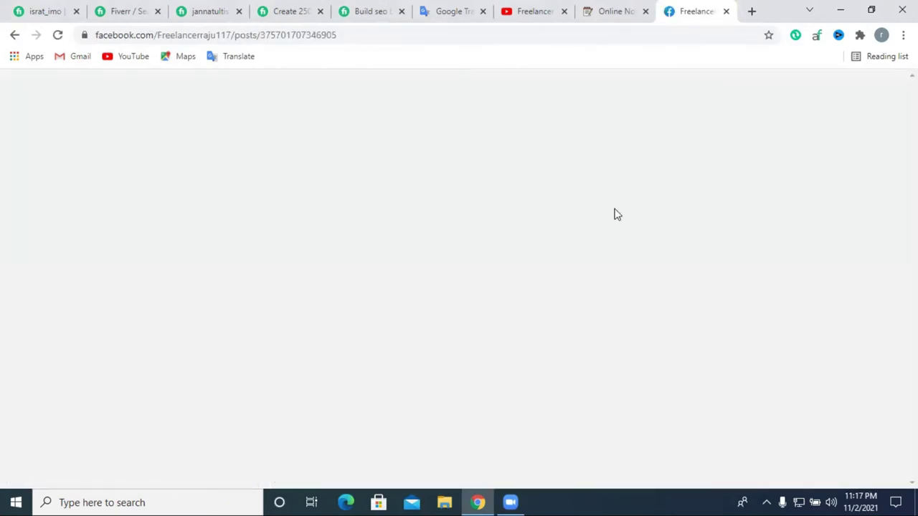
{"action": "left_click", "coordinate": [13, 37]}
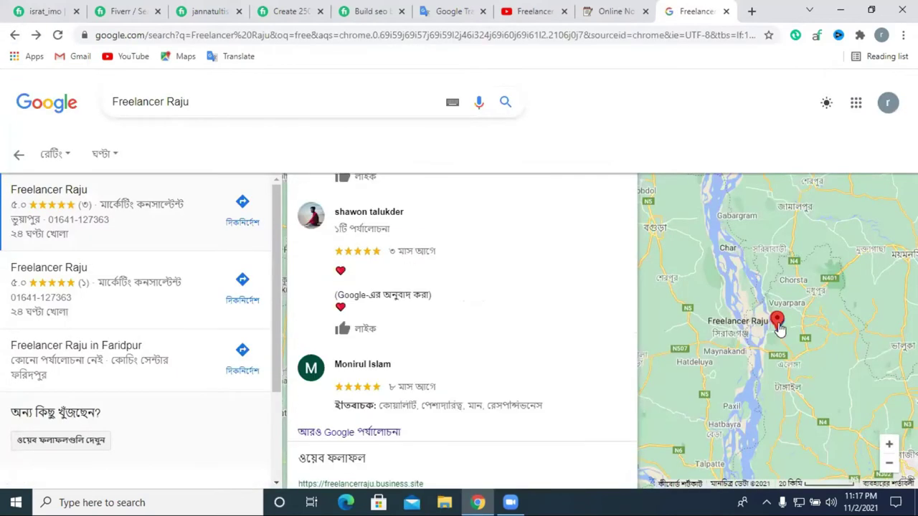
{"action": "scroll", "coordinate": [780, 323], "scroll_direction": "up", "scroll_amount": 4}
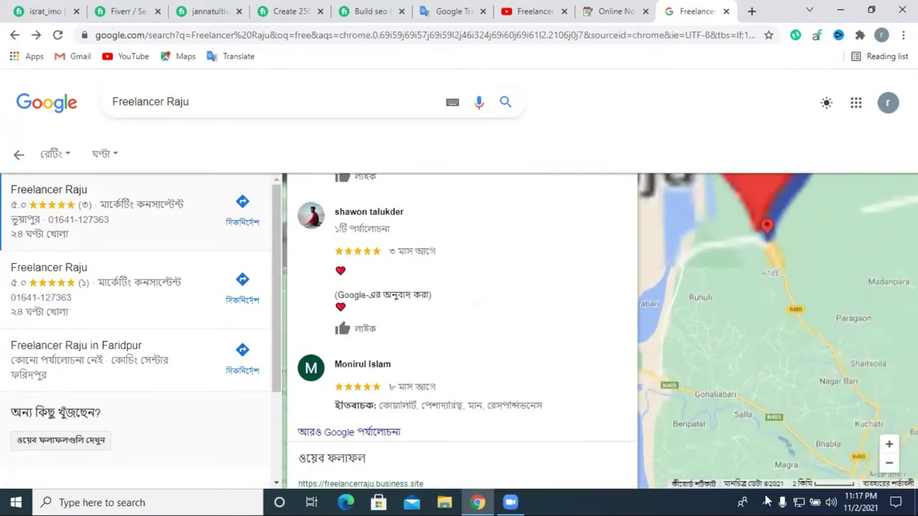
{"action": "scroll", "coordinate": [750, 325], "scroll_direction": "up", "scroll_amount": 3}
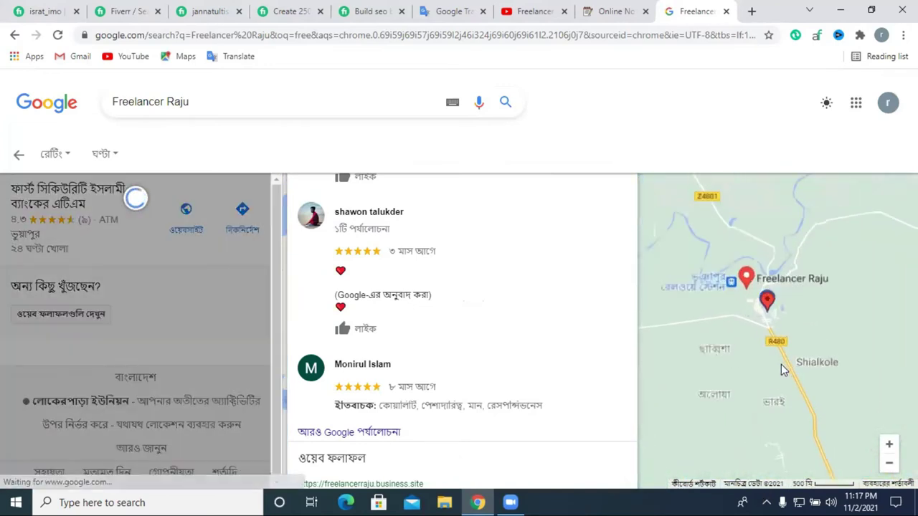
{"action": "scroll", "coordinate": [750, 337], "scroll_direction": "up", "scroll_amount": 3}
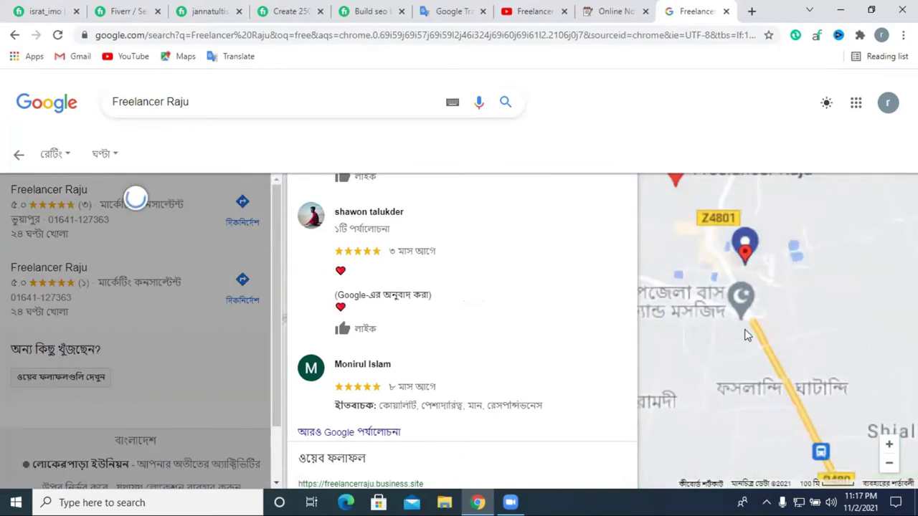
{"action": "scroll", "coordinate": [757, 342], "scroll_direction": "down", "scroll_amount": 1}
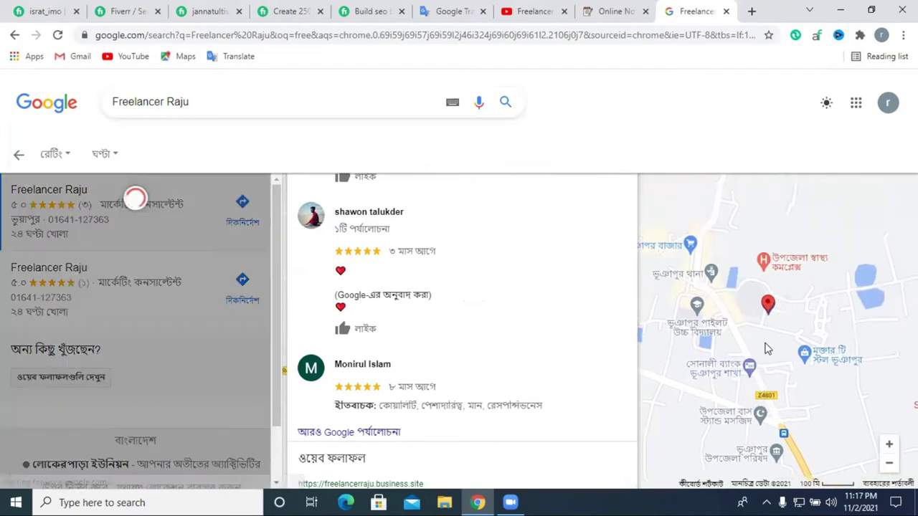
{"action": "scroll", "coordinate": [771, 331], "scroll_direction": "up", "scroll_amount": 2}
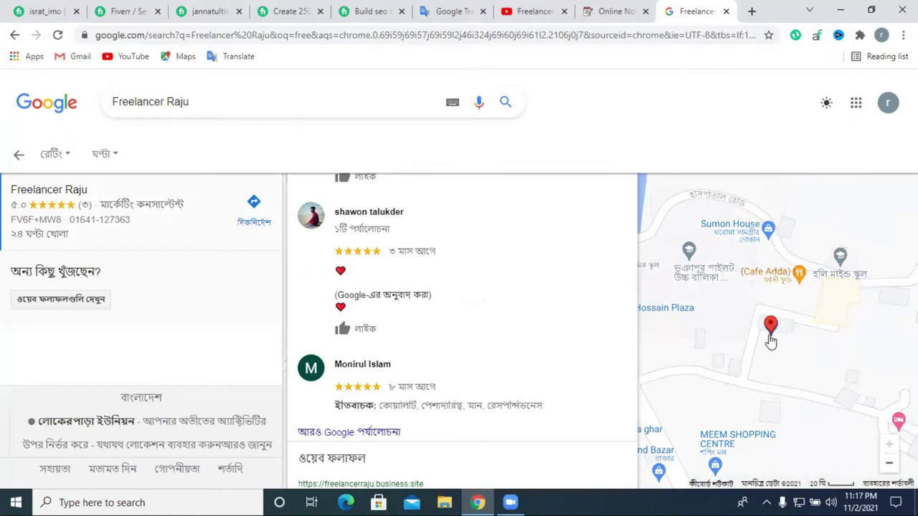
{"action": "left_click_drag", "start_coordinate": [781, 339], "coordinate": [791, 382]}
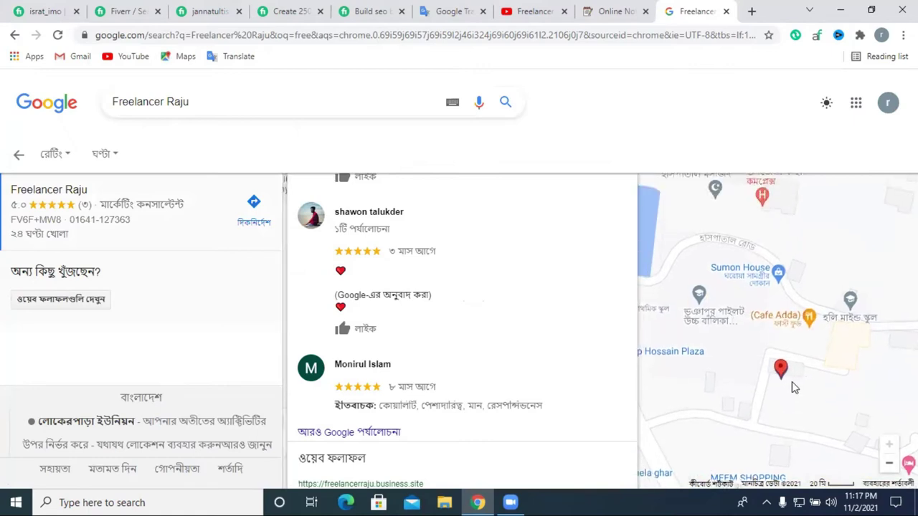
{"action": "scroll", "coordinate": [789, 384], "scroll_direction": "down", "scroll_amount": 1}
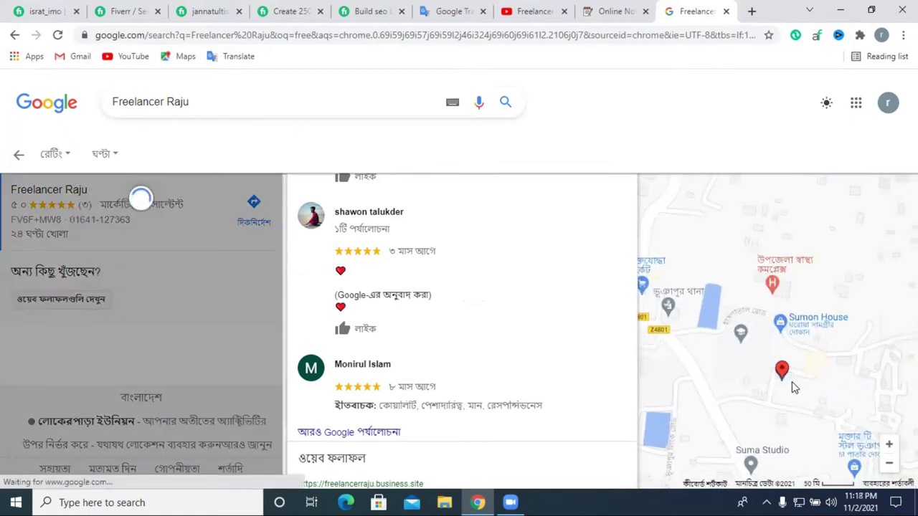
{"action": "scroll", "coordinate": [459, 301], "scroll_direction": "up", "scroll_amount": 1}
{"action": "left_click", "coordinate": [15, 36]}
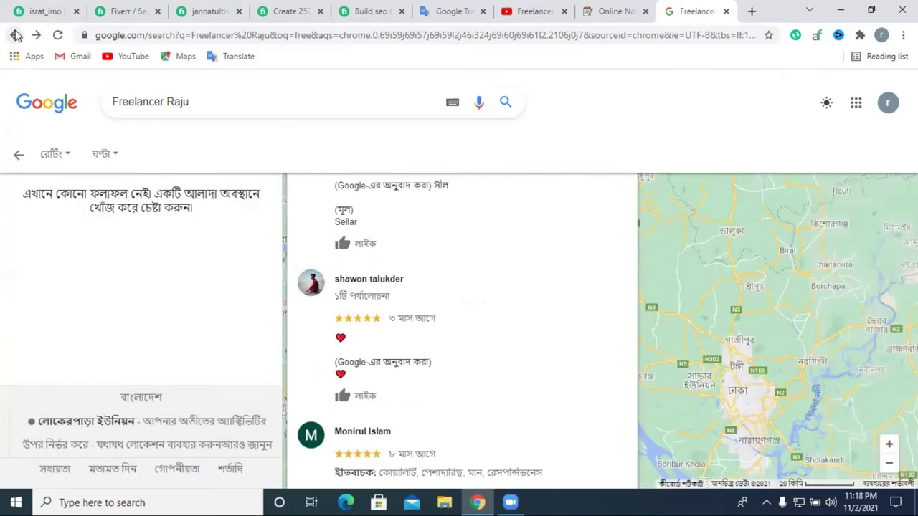
Return to the main results for the freelancer's name and show the video results.
{"action": "left_click", "coordinate": [16, 36]}
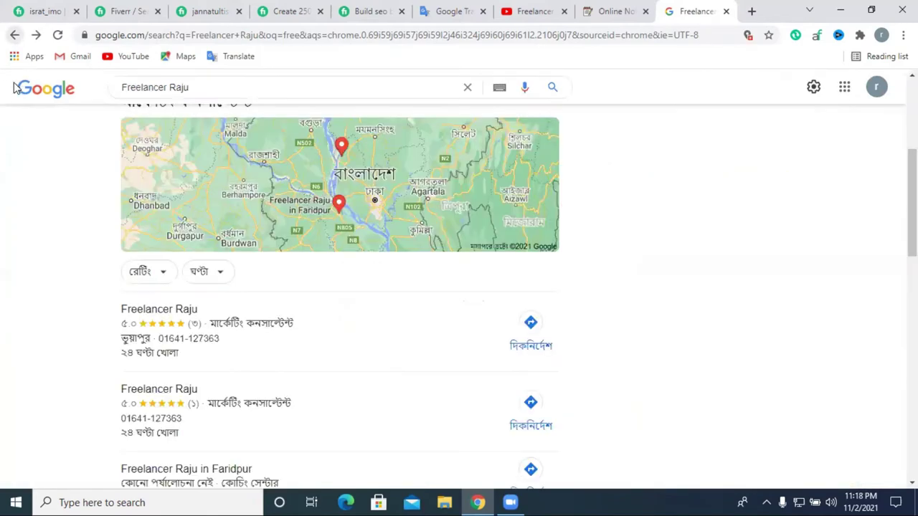
{"action": "scroll", "coordinate": [271, 393], "scroll_direction": "up", "scroll_amount": 3}
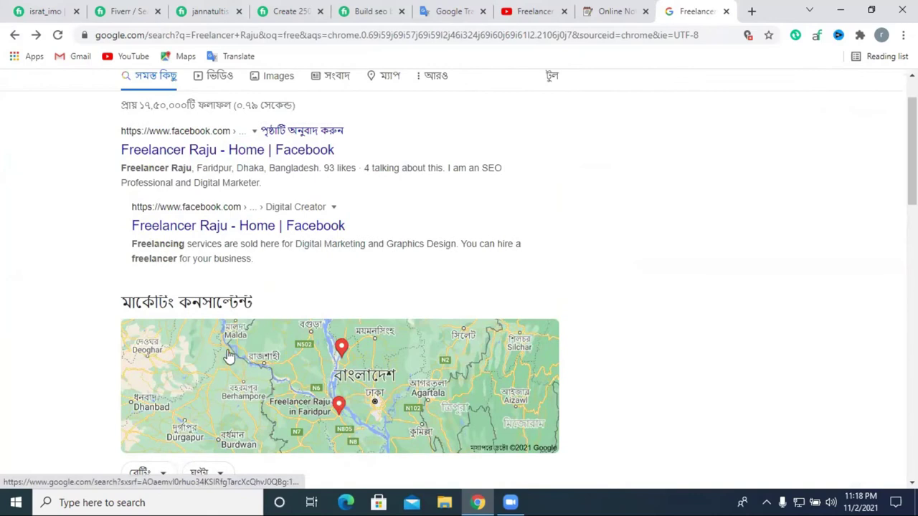
{"action": "scroll", "coordinate": [298, 360], "scroll_direction": "up", "scroll_amount": 1}
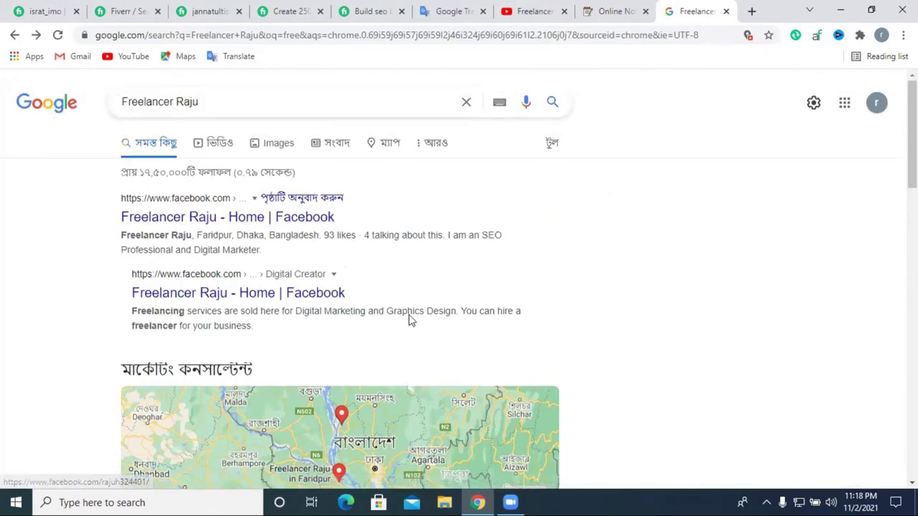
{"action": "left_click", "coordinate": [215, 144]}
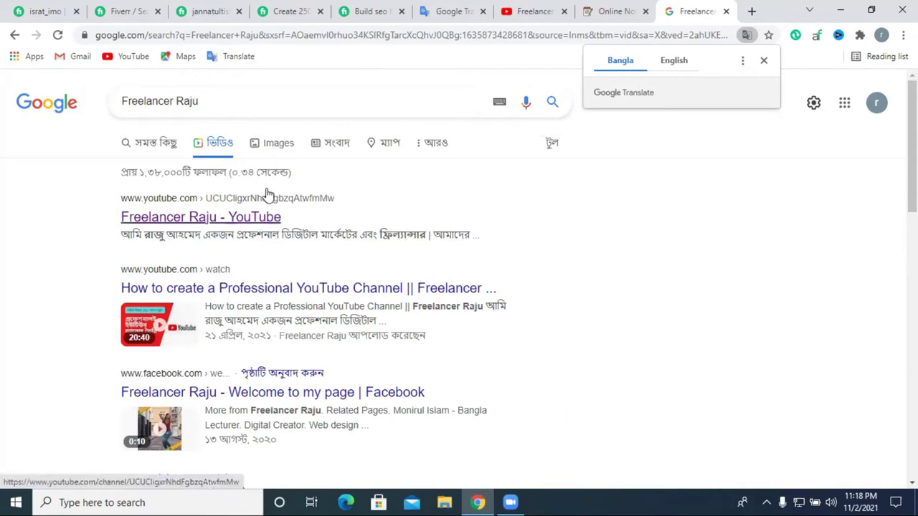
Show image results for the freelancer's name and scroll through the profile photos.
{"action": "left_click", "coordinate": [278, 146]}
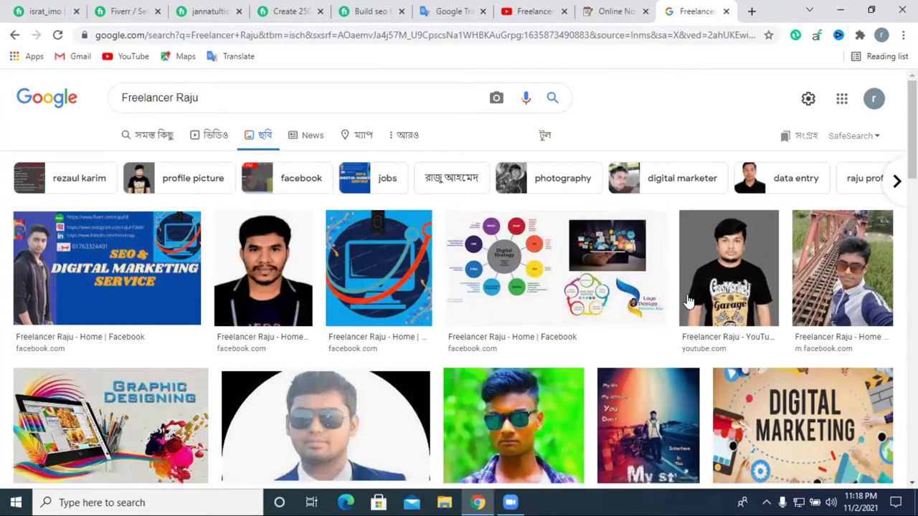
{"action": "scroll", "coordinate": [724, 280], "scroll_direction": "down", "scroll_amount": 5}
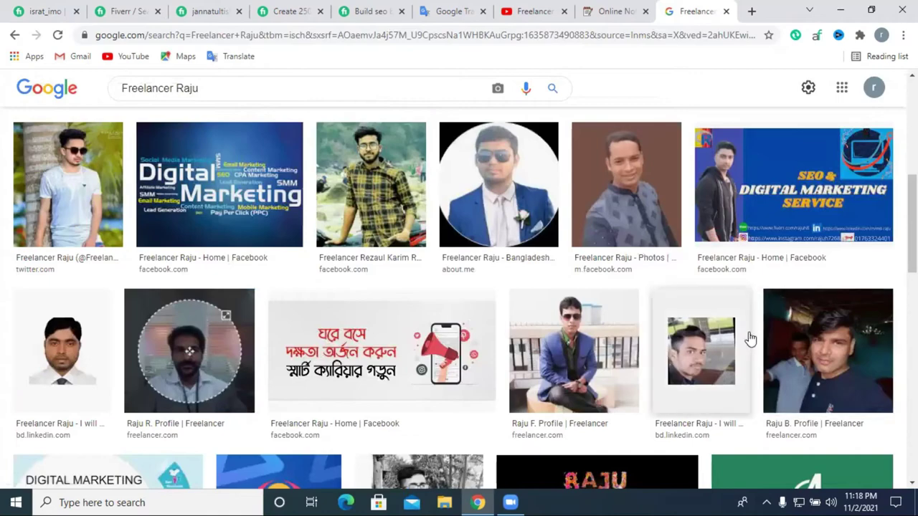
{"action": "scroll", "coordinate": [753, 338], "scroll_direction": "down", "scroll_amount": 4}
{"action": "scroll", "coordinate": [701, 332], "scroll_direction": "down", "scroll_amount": 3}
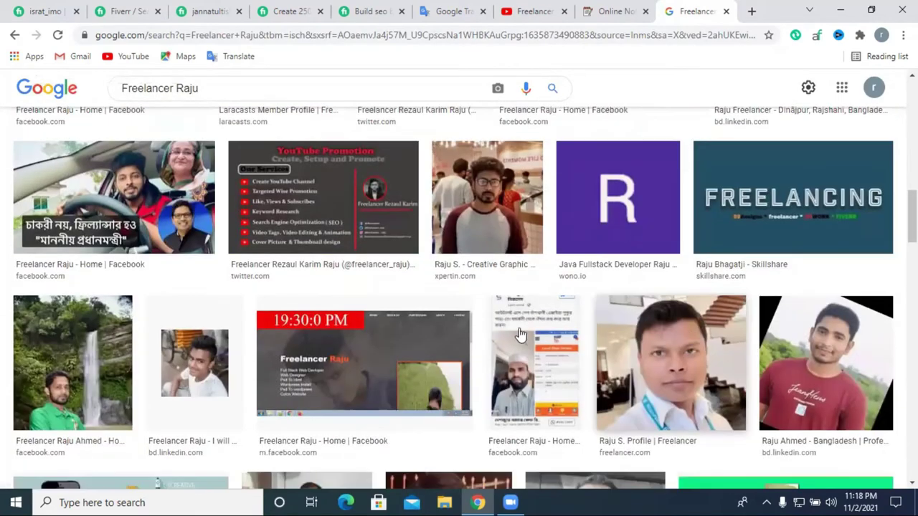
{"action": "scroll", "coordinate": [657, 324], "scroll_direction": "down", "scroll_amount": 9}
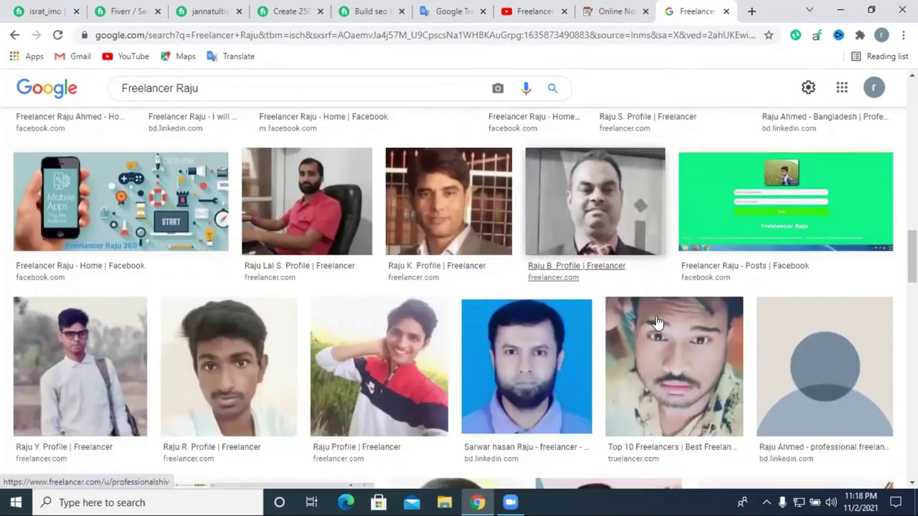
{"action": "scroll", "coordinate": [590, 351], "scroll_direction": "down", "scroll_amount": 10}
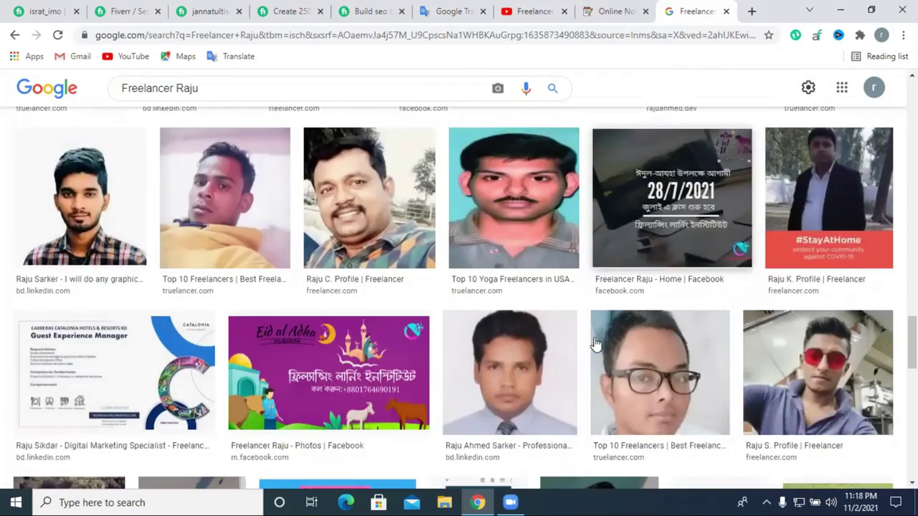
{"action": "scroll", "coordinate": [347, 314], "scroll_direction": "up", "scroll_amount": 1}
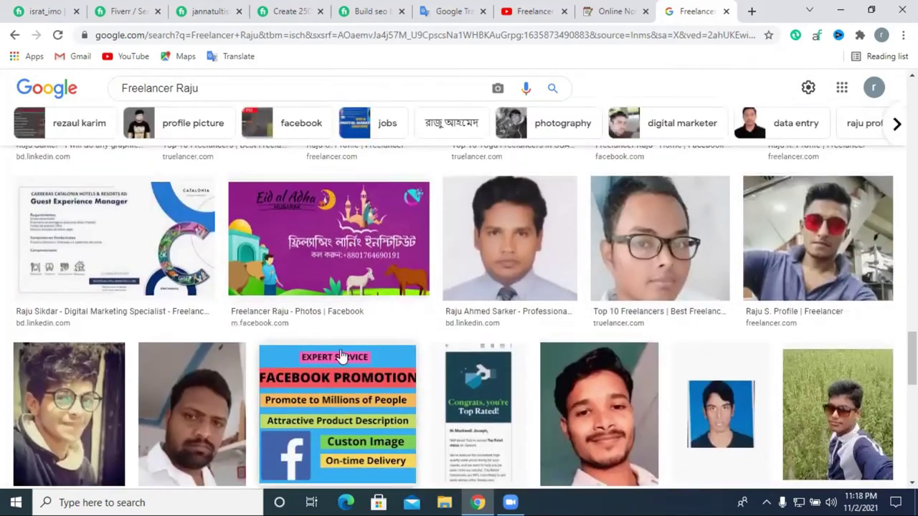
{"action": "scroll", "coordinate": [367, 310], "scroll_direction": "down", "scroll_amount": 8}
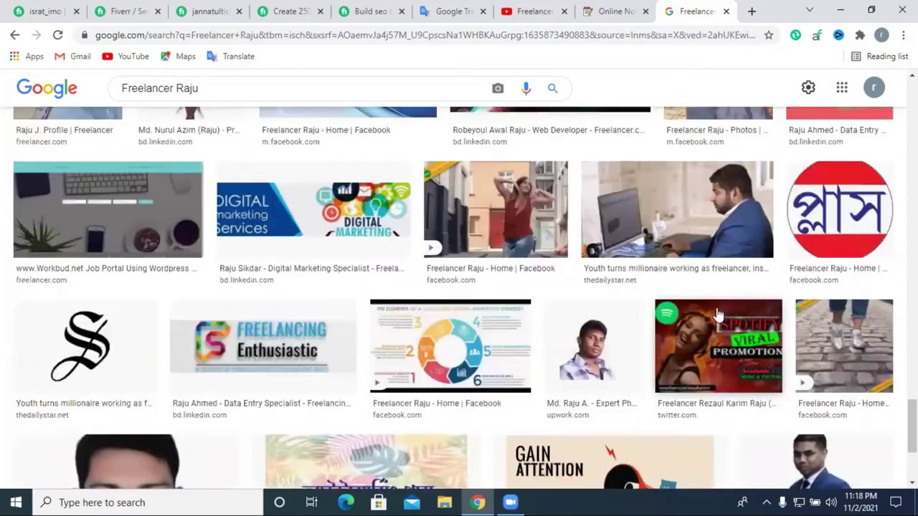
{"action": "scroll", "coordinate": [488, 313], "scroll_direction": "down", "scroll_amount": 5}
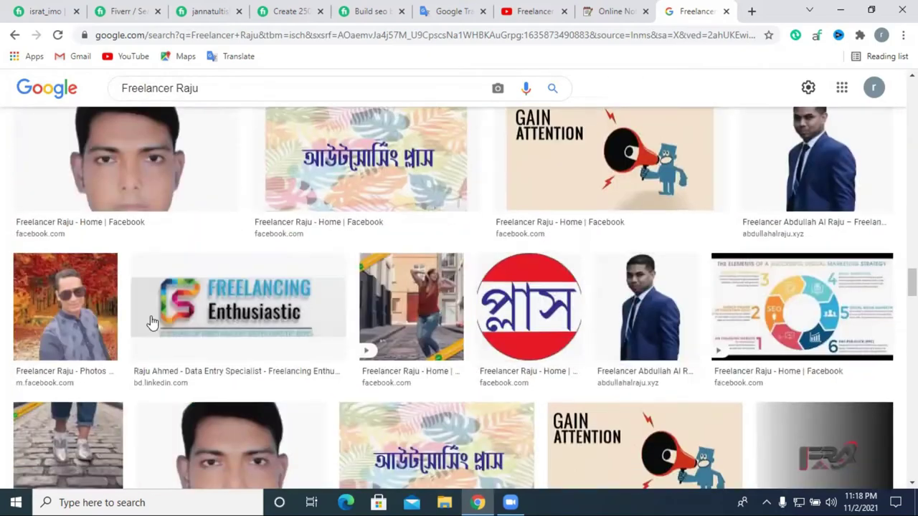
{"action": "scroll", "coordinate": [153, 322], "scroll_direction": "down", "scroll_amount": 4}
{"action": "scroll", "coordinate": [584, 311], "scroll_direction": "up", "scroll_amount": 7}
{"action": "scroll", "coordinate": [266, 319], "scroll_direction": "up", "scroll_amount": 10}
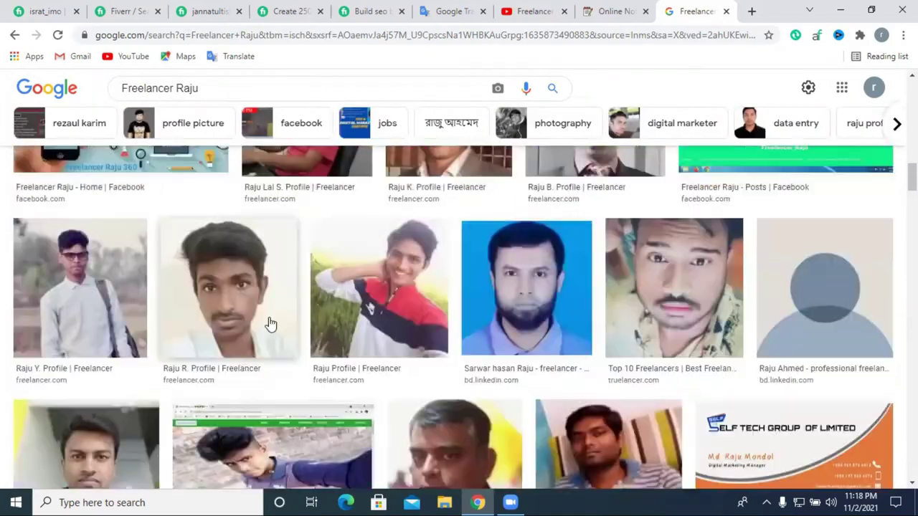
{"action": "scroll", "coordinate": [659, 319], "scroll_direction": "up", "scroll_amount": 10}
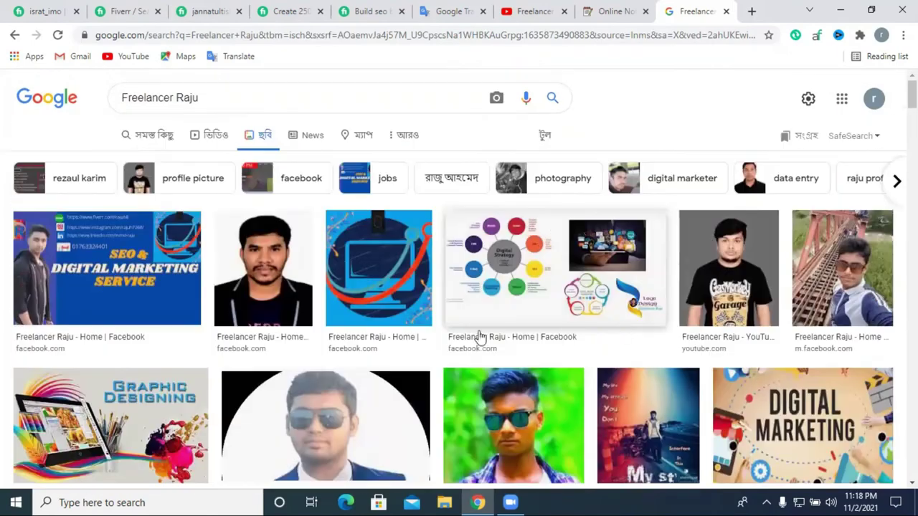
{"action": "scroll", "coordinate": [423, 308], "scroll_direction": "down", "scroll_amount": 5}
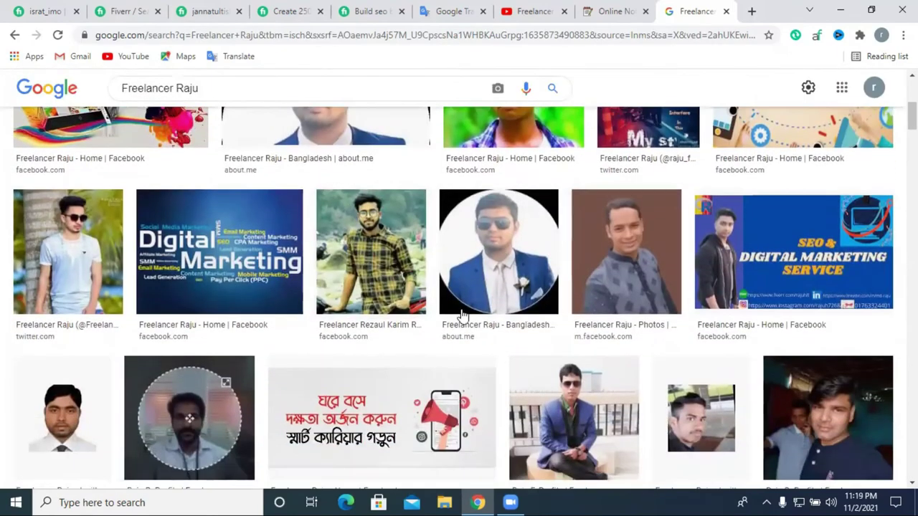
{"action": "scroll", "coordinate": [456, 315], "scroll_direction": "up", "scroll_amount": 6}
Delete the search query, go back to the Google home page, and close that tab.
{"action": "double_click", "coordinate": [259, 96]}
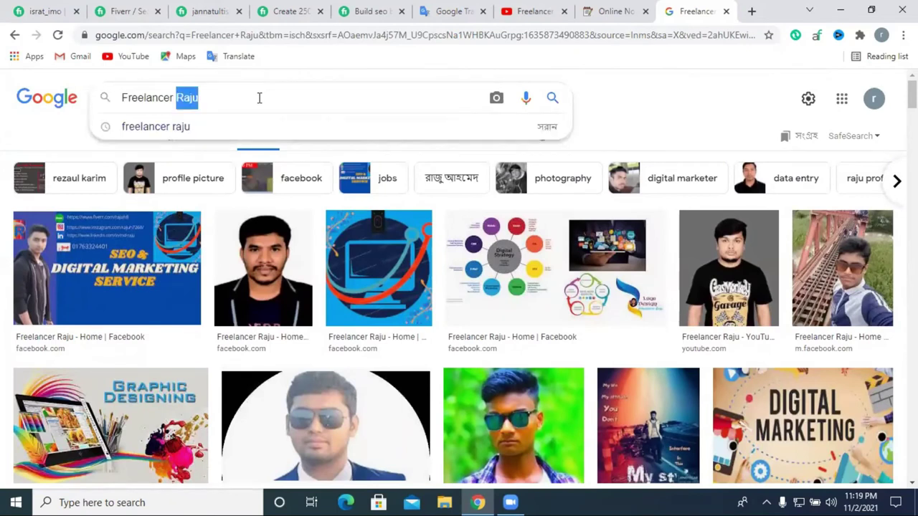
{"action": "key", "text": "BackSpace"}
{"action": "key", "text": "BackSpace"}
{"action": "key", "text": "BackSpace"}
{"action": "key", "text": "BackSpace"}
{"action": "key", "text": "BackSpace"}
{"action": "key", "text": "BackSpace"}
{"action": "key", "text": "BackSpace"}
{"action": "key", "text": "BackSpace"}
{"action": "key", "text": "BackSpace"}
{"action": "key", "text": "BackSpace"}
{"action": "key", "text": "BackSpace"}
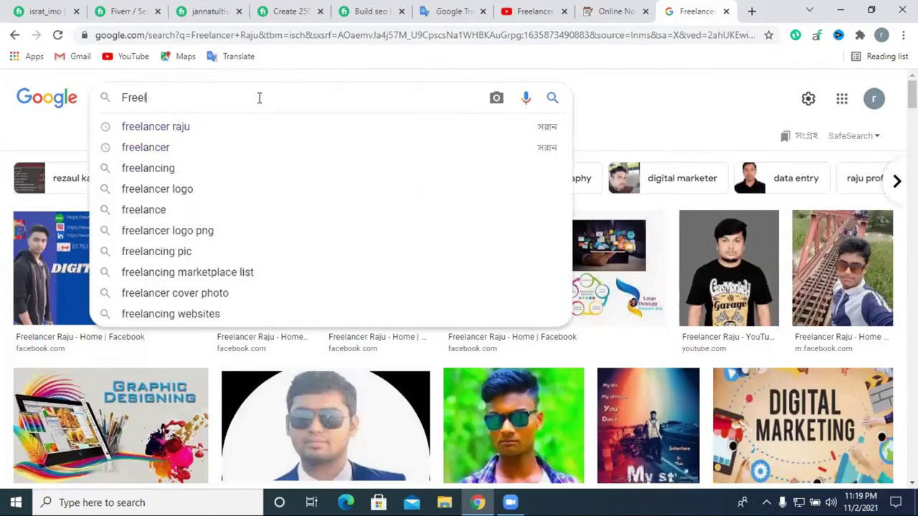
{"action": "key", "text": "BackSpace"}
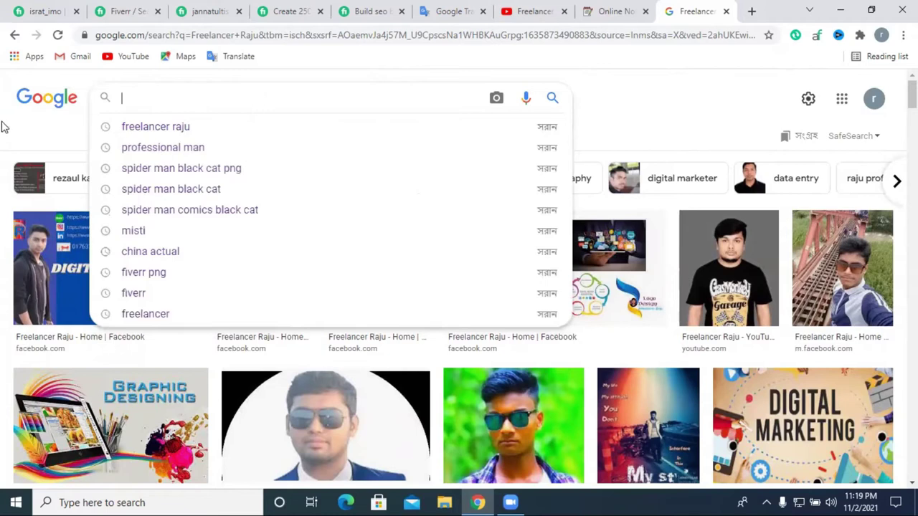
{"action": "left_click", "coordinate": [51, 101]}
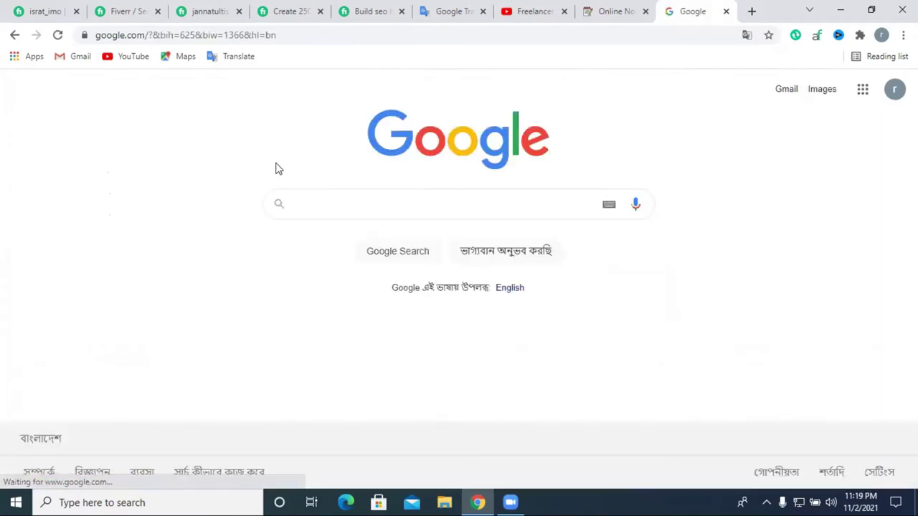
{"action": "left_click", "coordinate": [323, 35]}
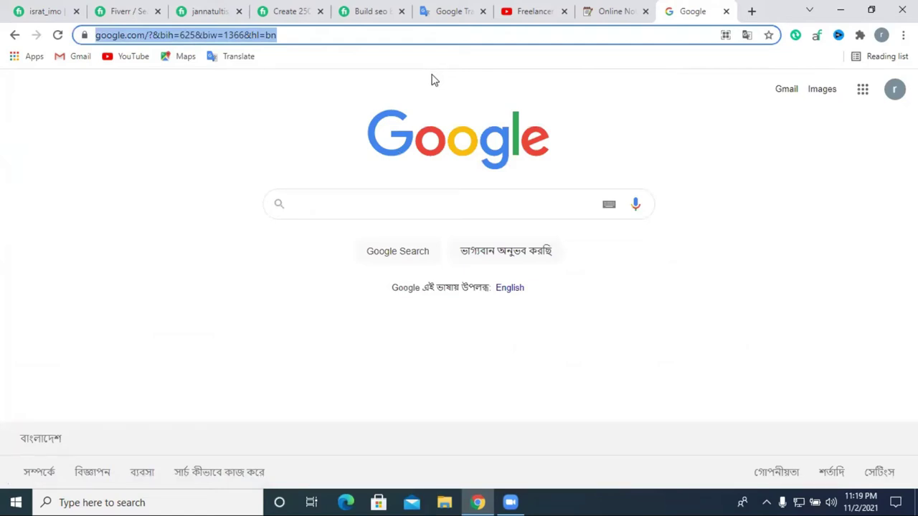
{"action": "left_click", "coordinate": [726, 10]}
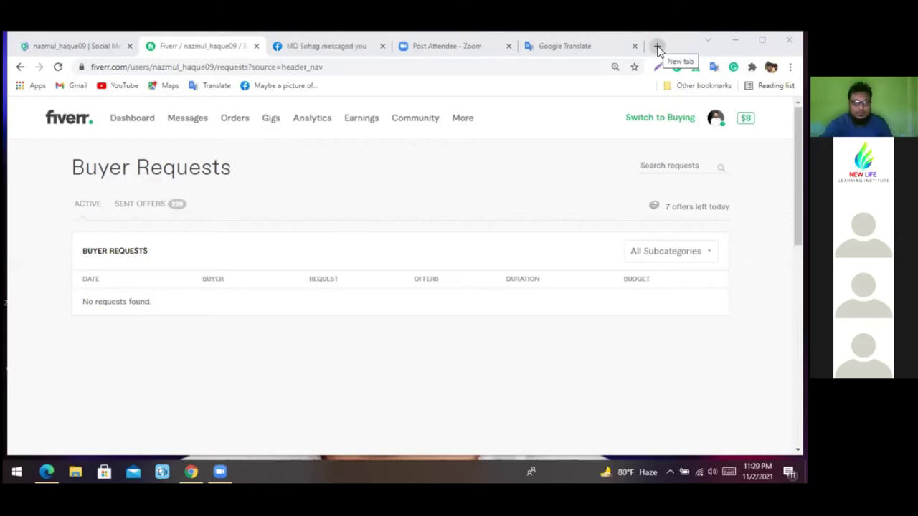
Search Google for 'map' in a new browser tab.
{"action": "left_click", "coordinate": [657, 48]}
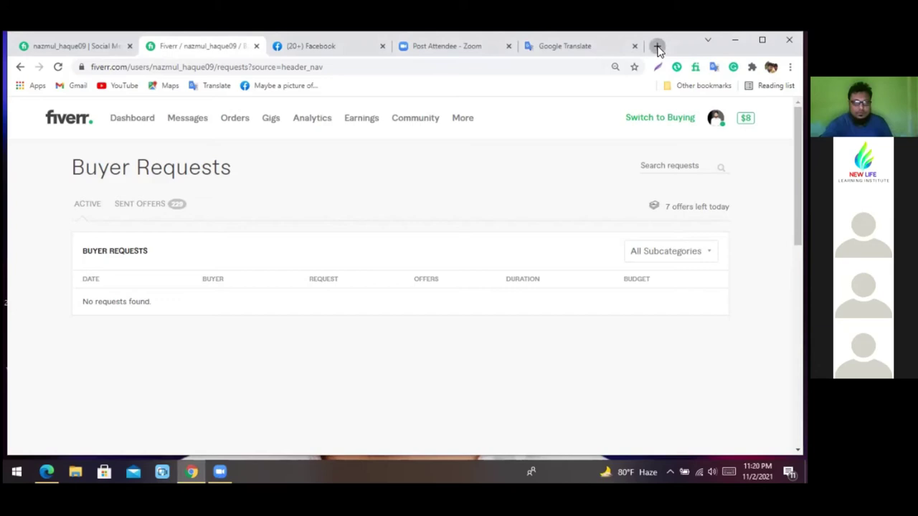
{"action": "left_click", "coordinate": [658, 47]}
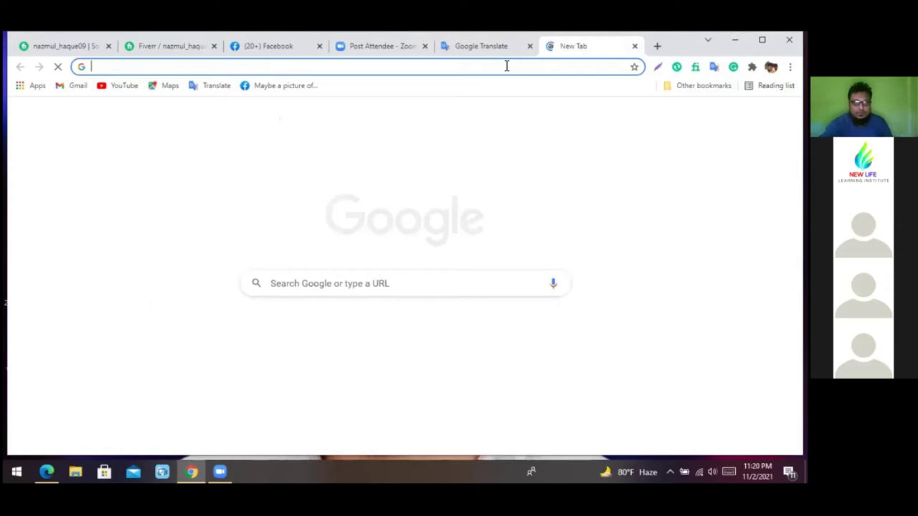
{"action": "type", "text": "map"}
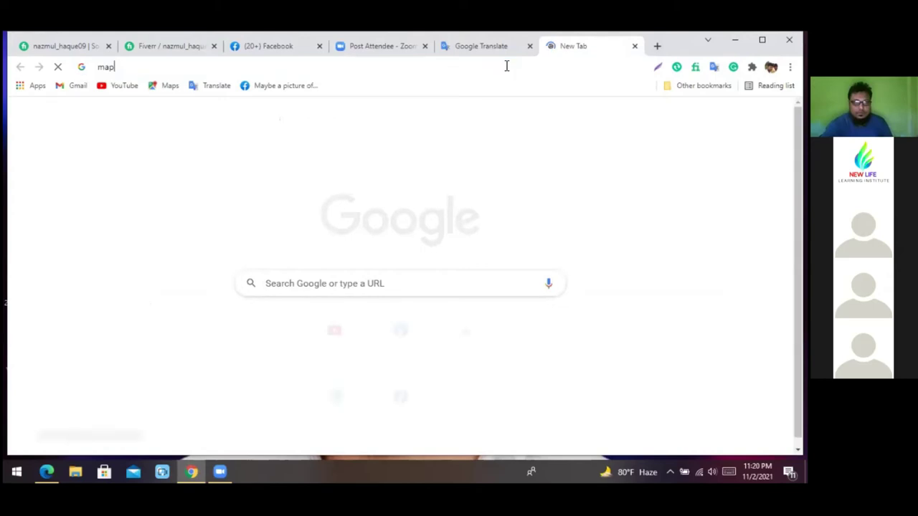
{"action": "key", "text": "Return"}
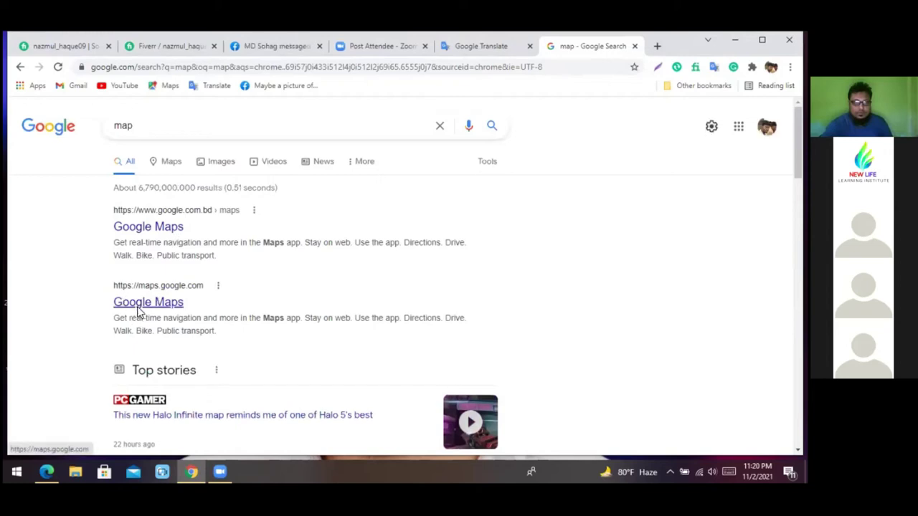
Search 'my location' to center the map on Tongi, then select the search text to replace it.
{"action": "left_click", "coordinate": [146, 228]}
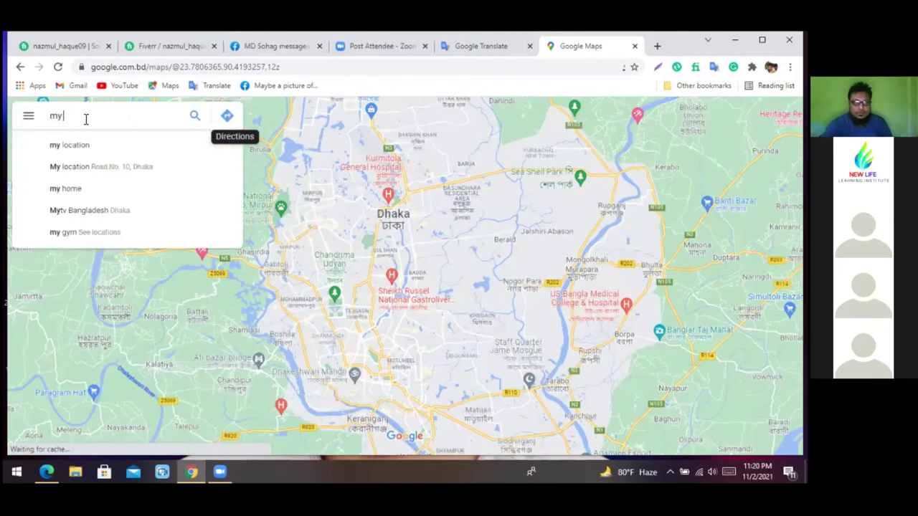
{"action": "type", "text": "lo"}
{"action": "left_click", "coordinate": [89, 146]}
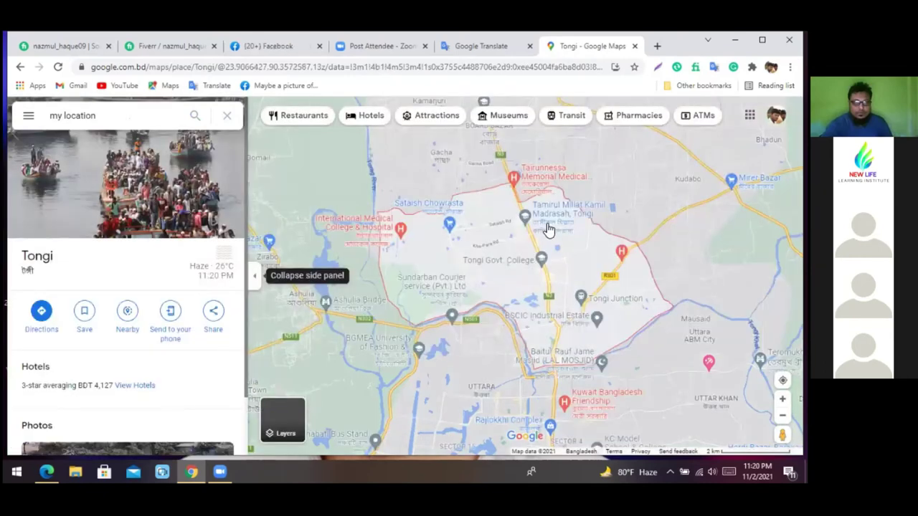
{"action": "mouse_move", "coordinate": [543, 232]}
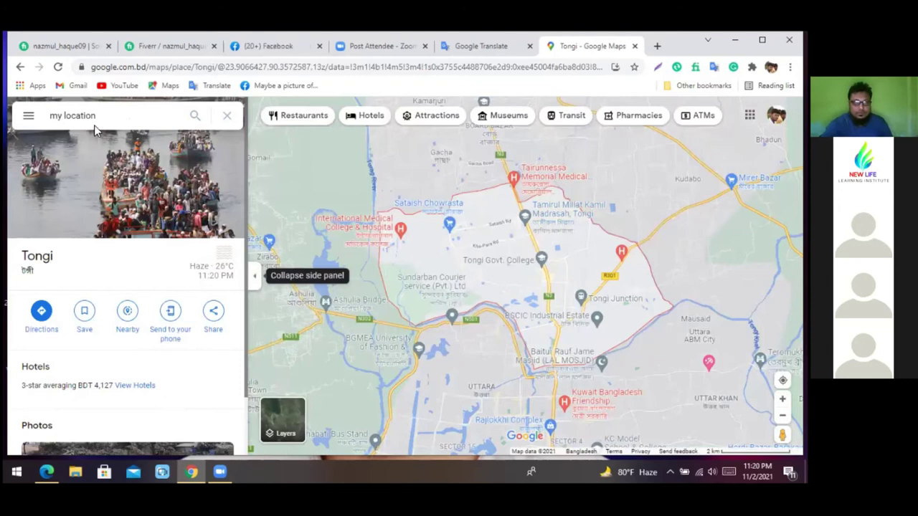
{"action": "triple_click", "coordinate": [113, 115]}
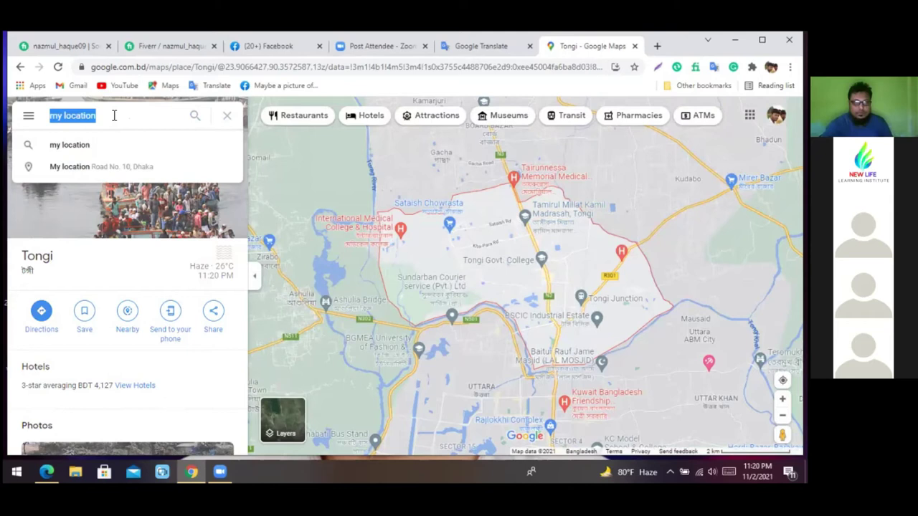
{"action": "type", "text": "g"}
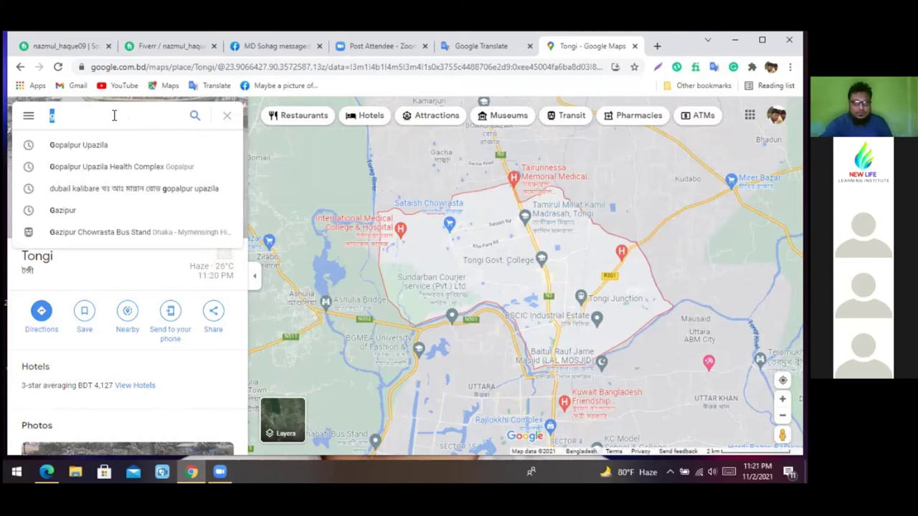
Pick Bhuapur Upazila from the search suggestions and zoom the map in over it.
{"action": "key", "text": "BackSpace"}
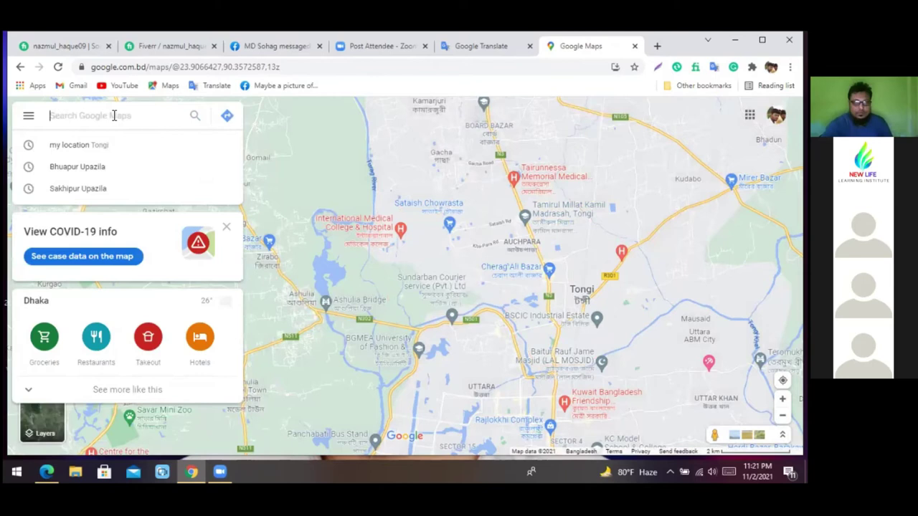
{"action": "left_click", "coordinate": [88, 167]}
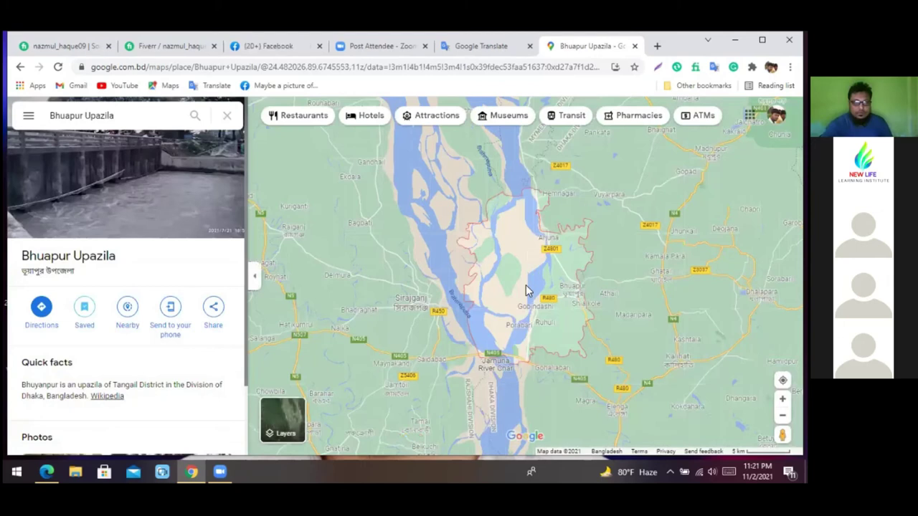
{"action": "scroll", "coordinate": [525, 289], "scroll_direction": "up", "scroll_amount": 1}
{"action": "scroll", "coordinate": [525, 284], "scroll_direction": "up", "scroll_amount": 2}
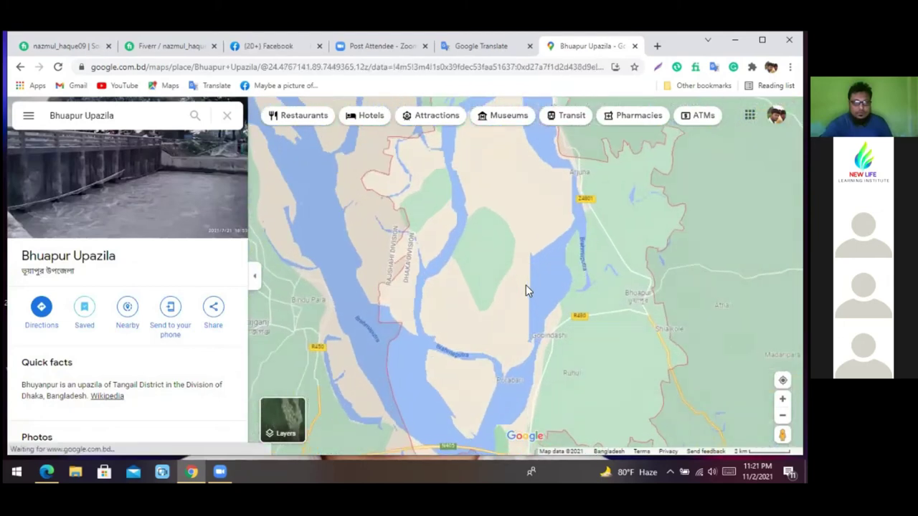
{"action": "left_click_drag", "start_coordinate": [537, 266], "coordinate": [526, 315]}
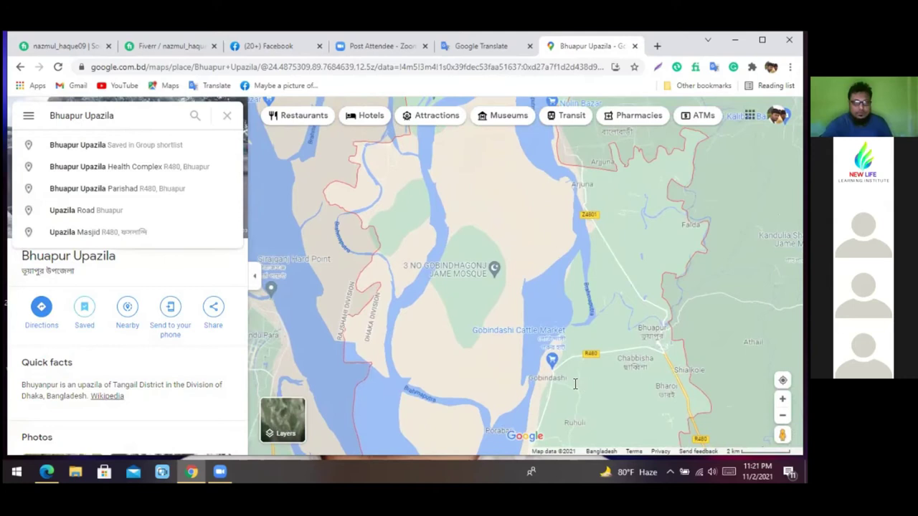
Open the Gobindashi place page and zoom in on the surrounding streets.
{"action": "left_click", "coordinate": [553, 377]}
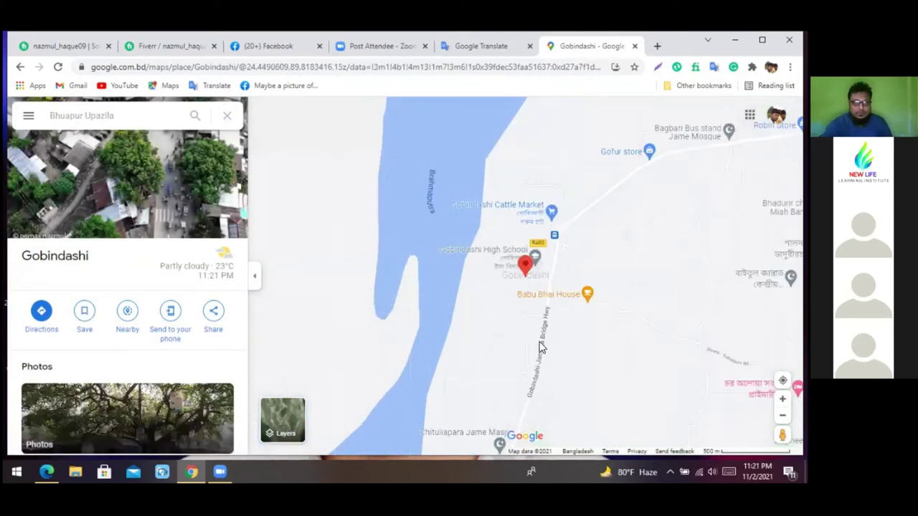
{"action": "left_click_drag", "start_coordinate": [594, 348], "coordinate": [553, 350]}
{"action": "scroll", "coordinate": [535, 309], "scroll_direction": "up", "scroll_amount": 2}
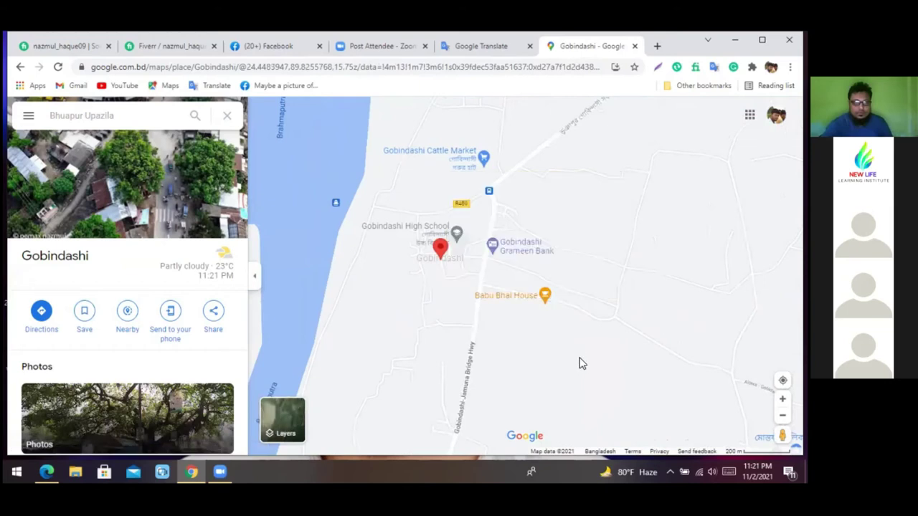
{"action": "scroll", "coordinate": [549, 349], "scroll_direction": "up", "scroll_amount": 2}
{"action": "left_click_drag", "start_coordinate": [540, 316], "coordinate": [546, 319]}
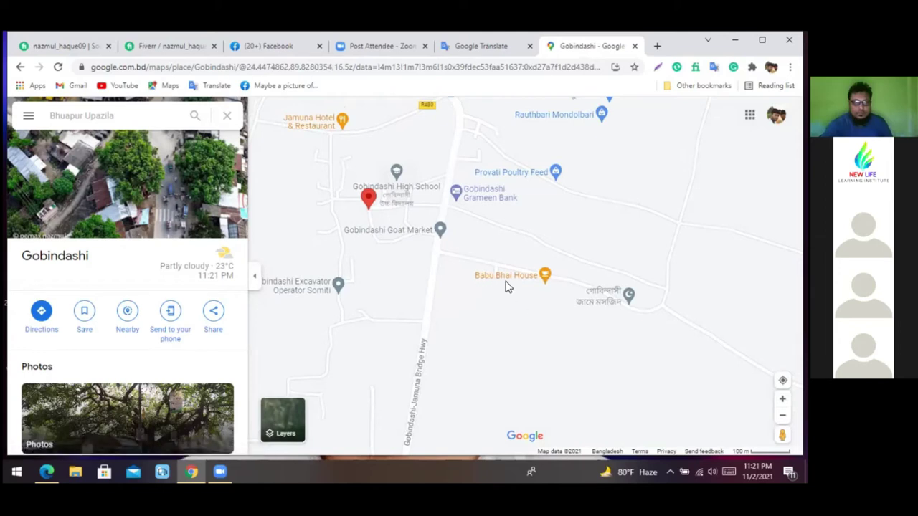
{"action": "left_click_drag", "start_coordinate": [440, 292], "coordinate": [452, 301]}
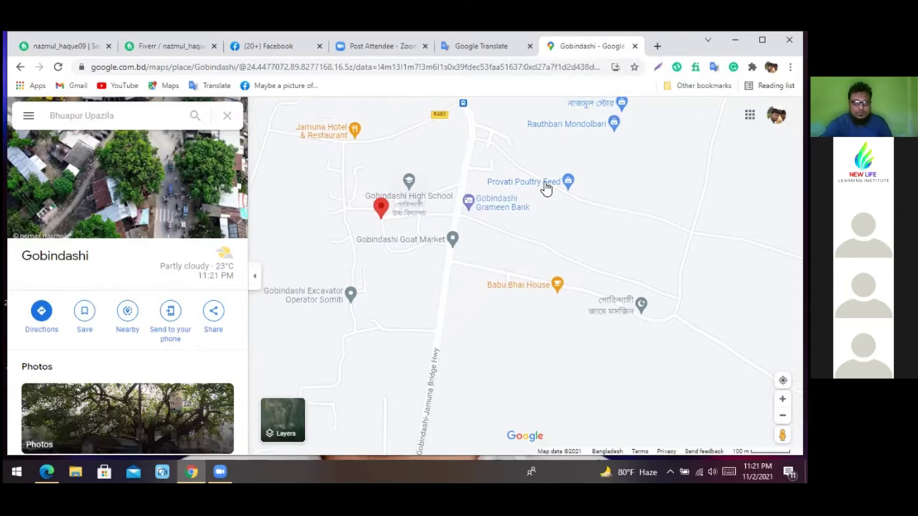
{"action": "left_click_drag", "start_coordinate": [559, 207], "coordinate": [564, 221]}
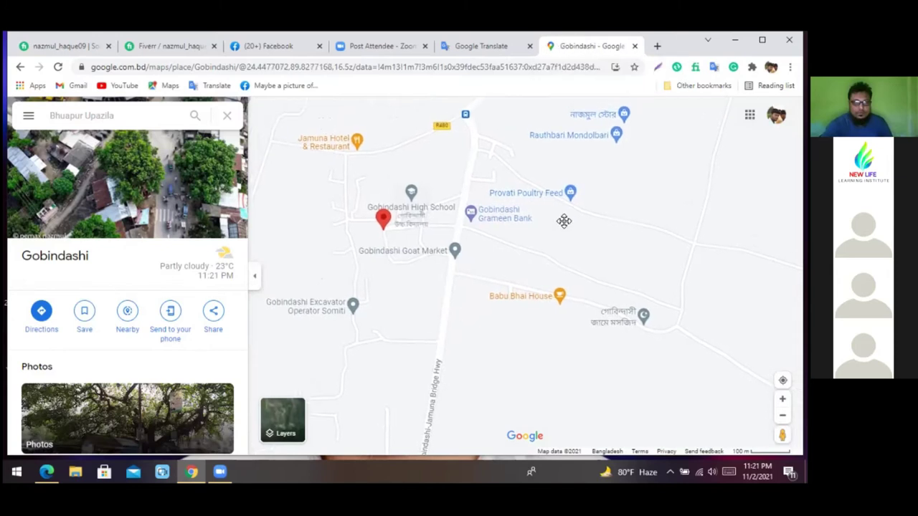
{"action": "left_click_drag", "start_coordinate": [564, 220], "coordinate": [512, 313]}
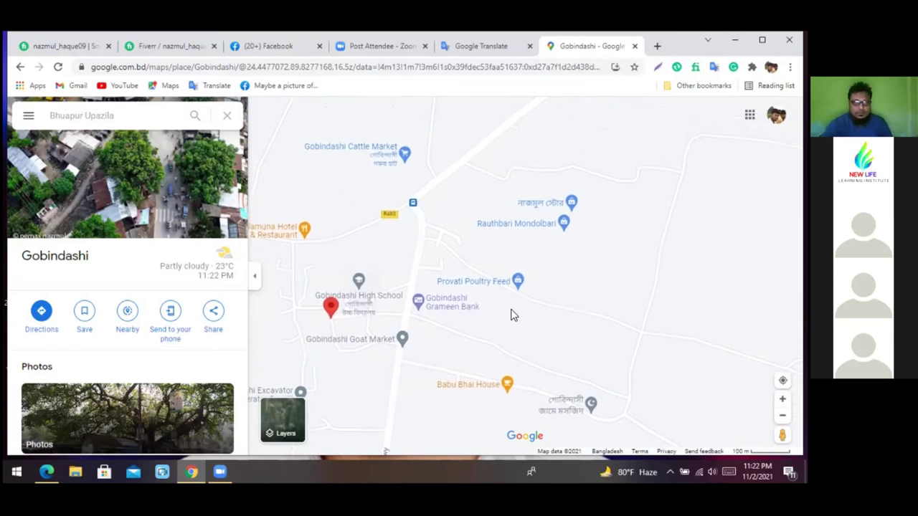
{"action": "scroll", "coordinate": [604, 272], "scroll_direction": "down", "scroll_amount": 1}
Pan along the road past Gofur store to Rauthbari Mondolbari and Provati Poultry Feed.
{"action": "left_click_drag", "start_coordinate": [656, 131], "coordinate": [563, 313]}
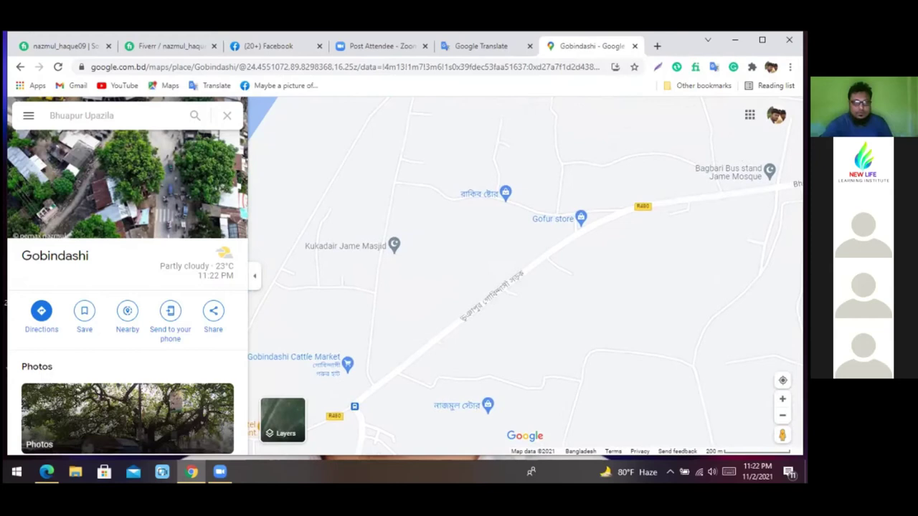
{"action": "left_click_drag", "start_coordinate": [543, 260], "coordinate": [550, 260]}
{"action": "scroll", "coordinate": [502, 320], "scroll_direction": "up", "scroll_amount": 2}
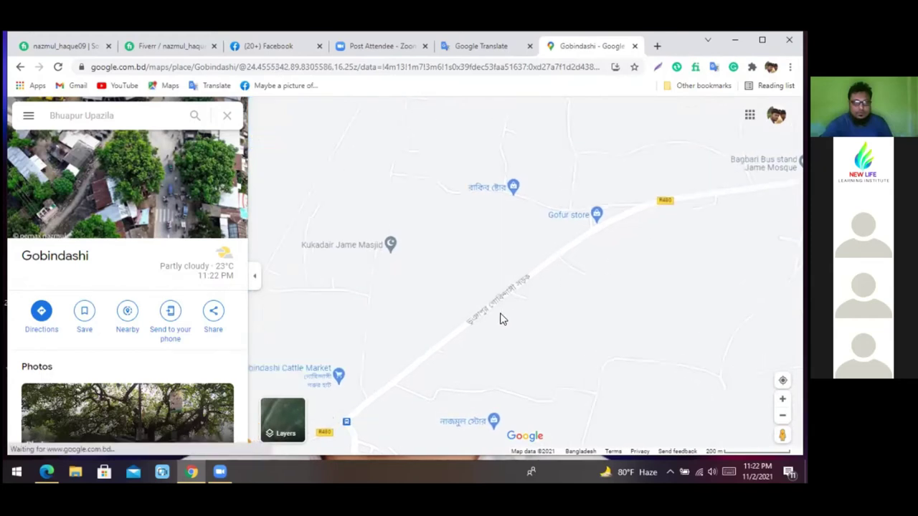
{"action": "left_click_drag", "start_coordinate": [686, 254], "coordinate": [659, 283]}
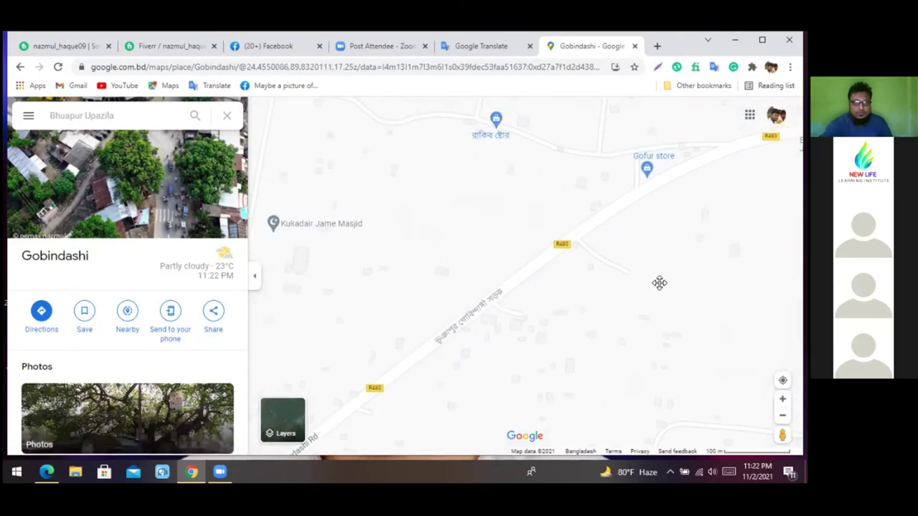
{"action": "left_click_drag", "start_coordinate": [659, 283], "coordinate": [524, 347]}
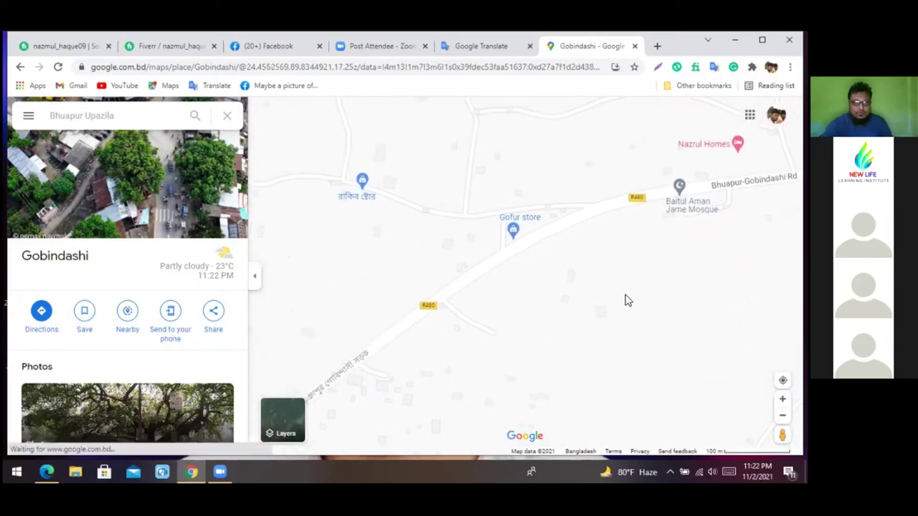
{"action": "mouse_move", "coordinate": [668, 253]}
{"action": "left_mouse_down"}
{"action": "mouse_move", "coordinate": [487, 312]}
{"action": "mouse_move", "coordinate": [591, 279]}
{"action": "mouse_move", "coordinate": [662, 241]}
{"action": "left_mouse_up"}
{"action": "left_click_drag", "start_coordinate": [489, 361], "coordinate": [686, 149]}
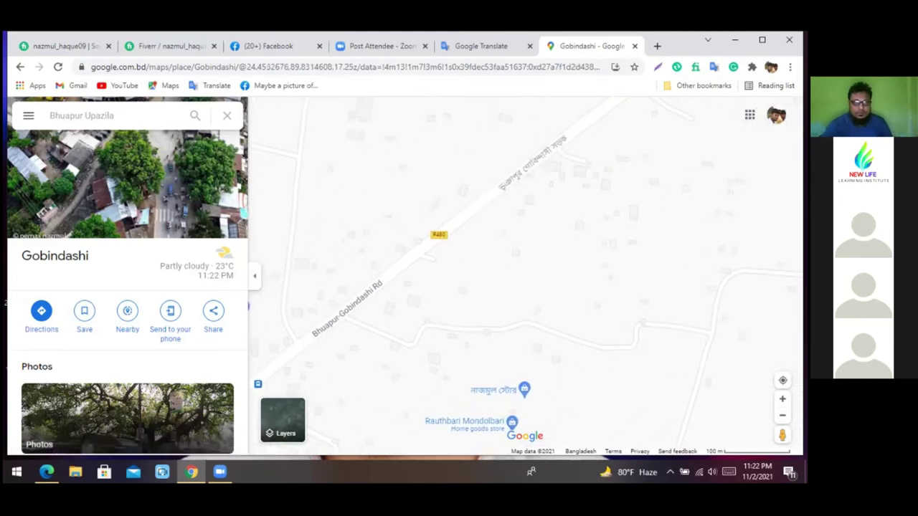
{"action": "left_click_drag", "start_coordinate": [674, 346], "coordinate": [692, 245]}
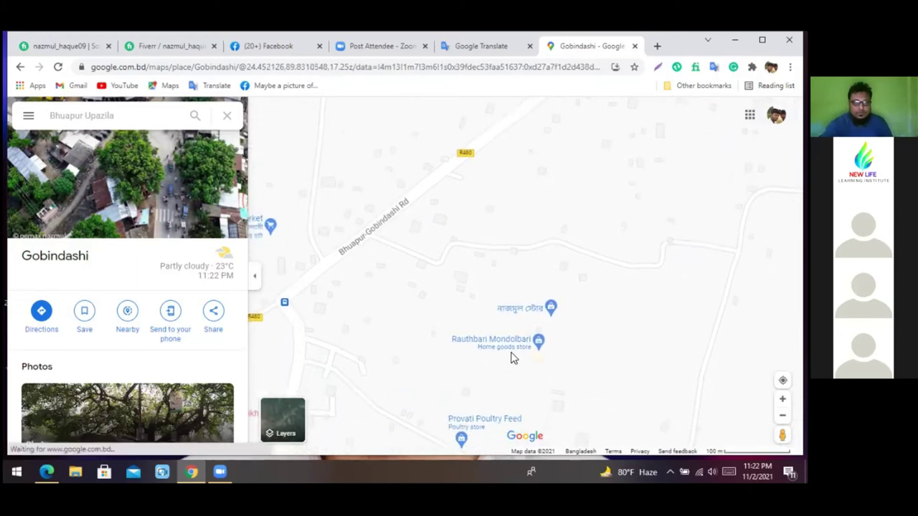
{"action": "mouse_move", "coordinate": [509, 356]}
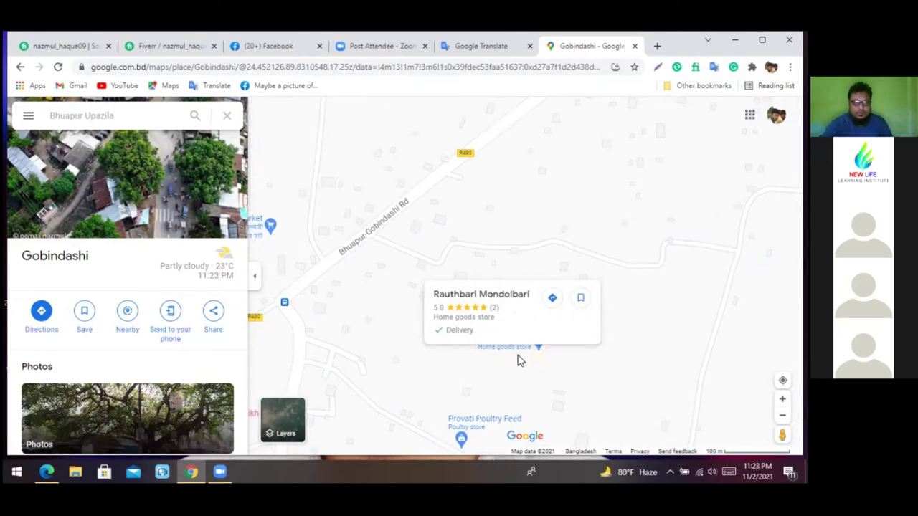
Open the Rauthbari Mondolbari place page and pan along the Bhuapur-Gobindashi road.
{"action": "left_click", "coordinate": [528, 385]}
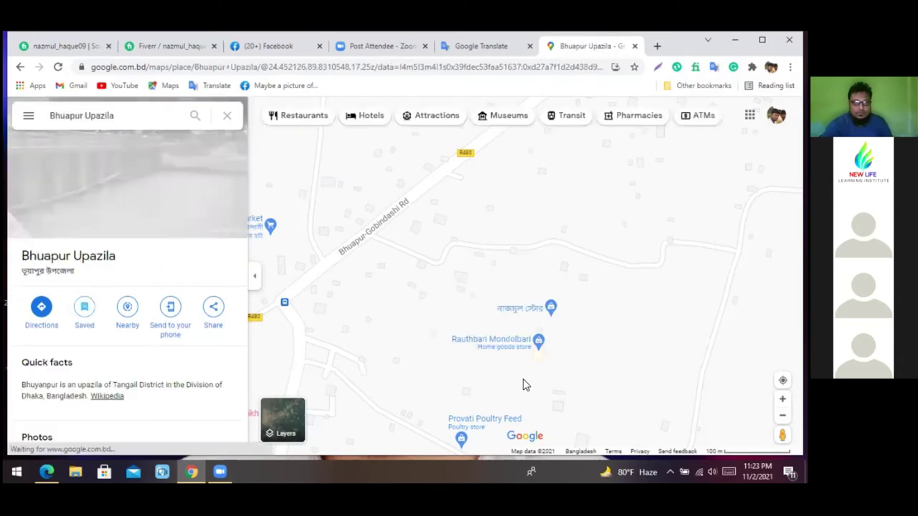
{"action": "left_click", "coordinate": [470, 319]}
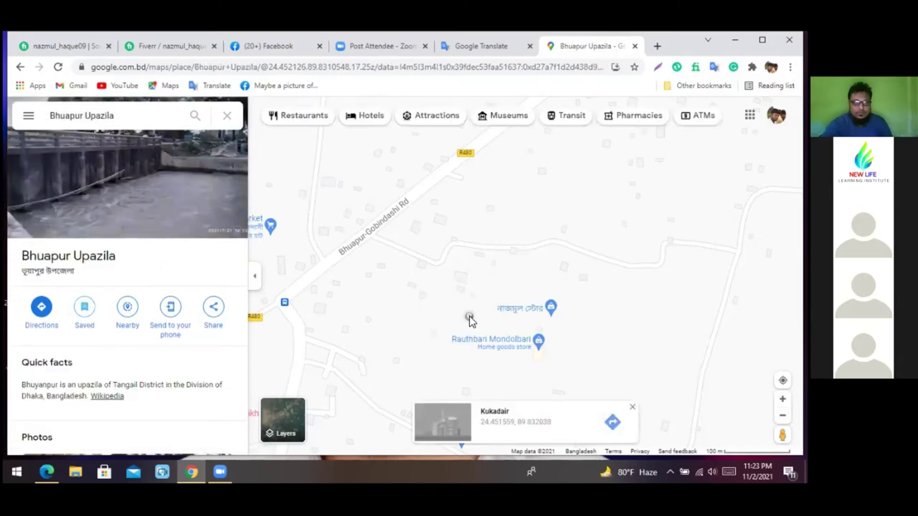
{"action": "left_click", "coordinate": [485, 356]}
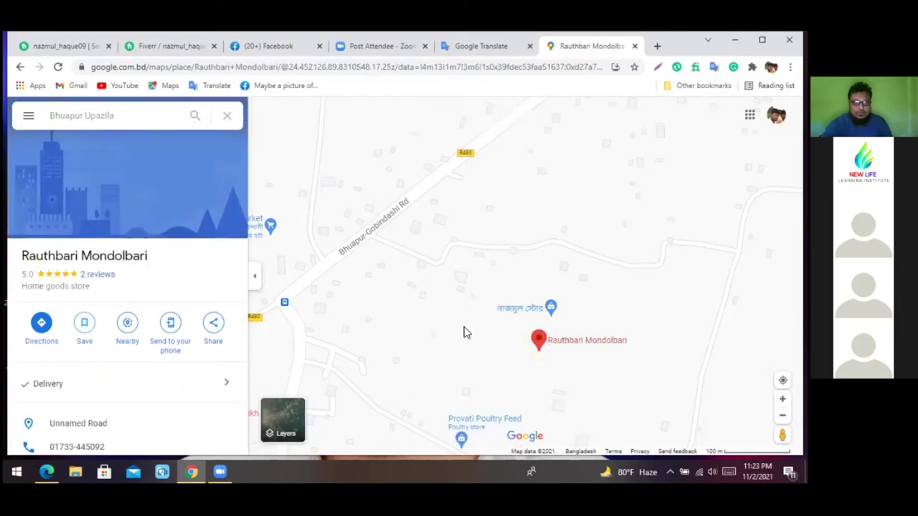
{"action": "left_click_drag", "start_coordinate": [457, 313], "coordinate": [456, 285]}
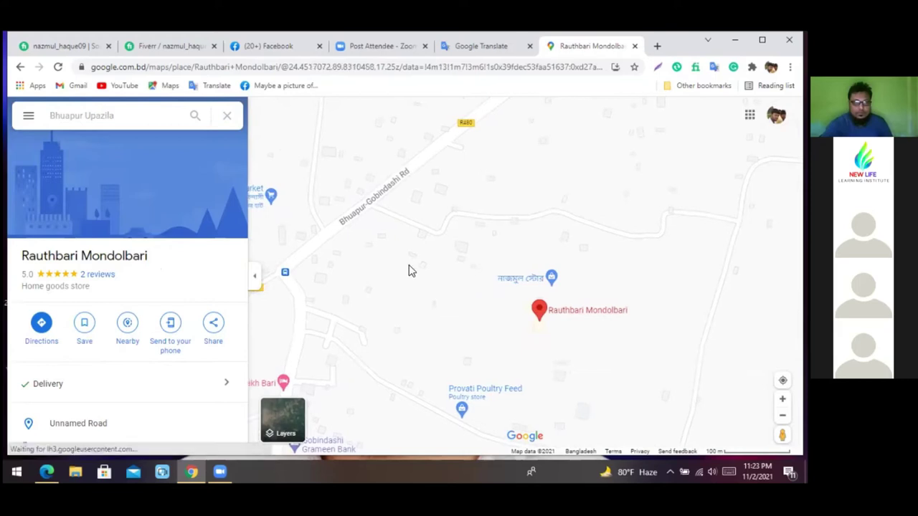
{"action": "left_click_drag", "start_coordinate": [357, 233], "coordinate": [400, 292]}
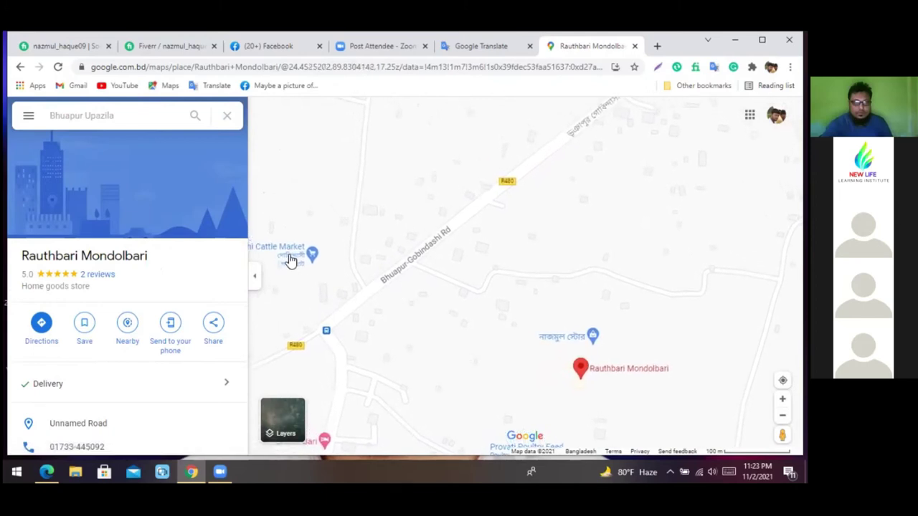
{"action": "left_click_drag", "start_coordinate": [528, 231], "coordinate": [493, 296]}
{"action": "scroll", "coordinate": [480, 286], "scroll_direction": "up", "scroll_amount": 2}
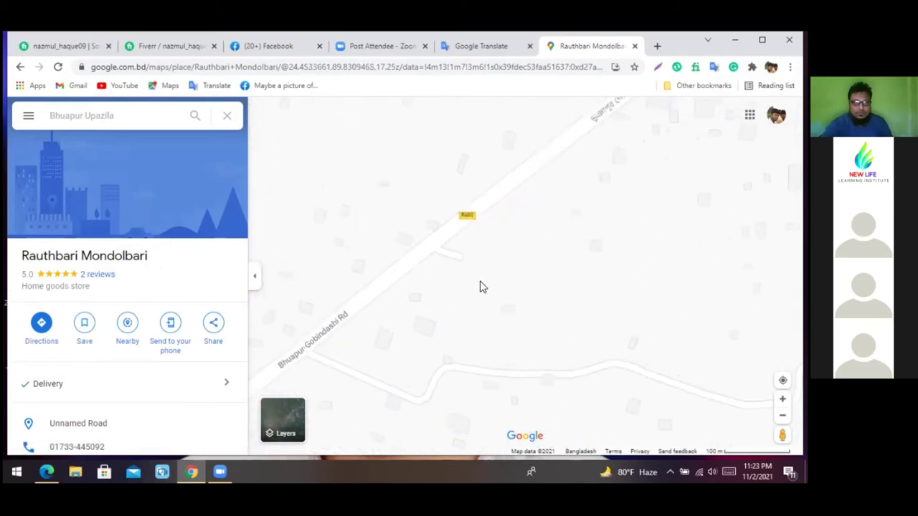
{"action": "left_click_drag", "start_coordinate": [554, 281], "coordinate": [455, 390]}
{"action": "left_click_drag", "start_coordinate": [545, 299], "coordinate": [527, 381]}
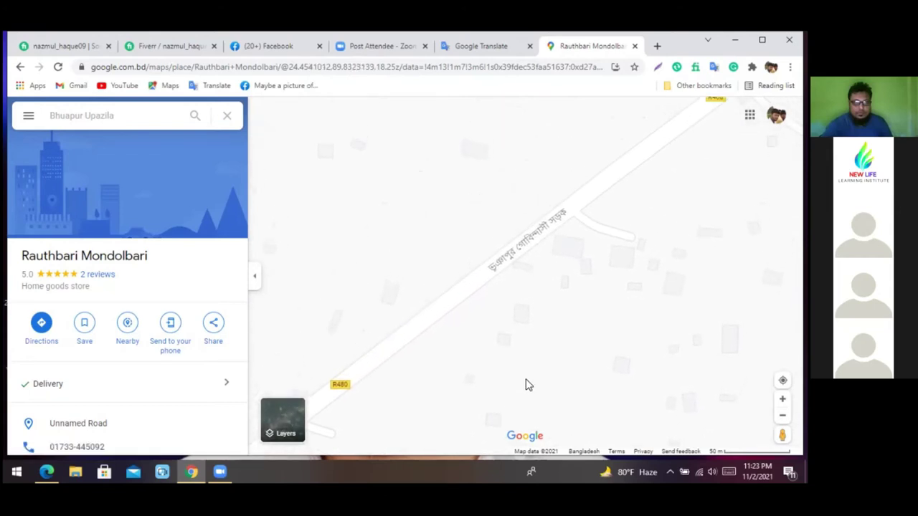
Copy the Rauthbari Mondolbari title from its place page.
{"action": "triple_click", "coordinate": [123, 256]}
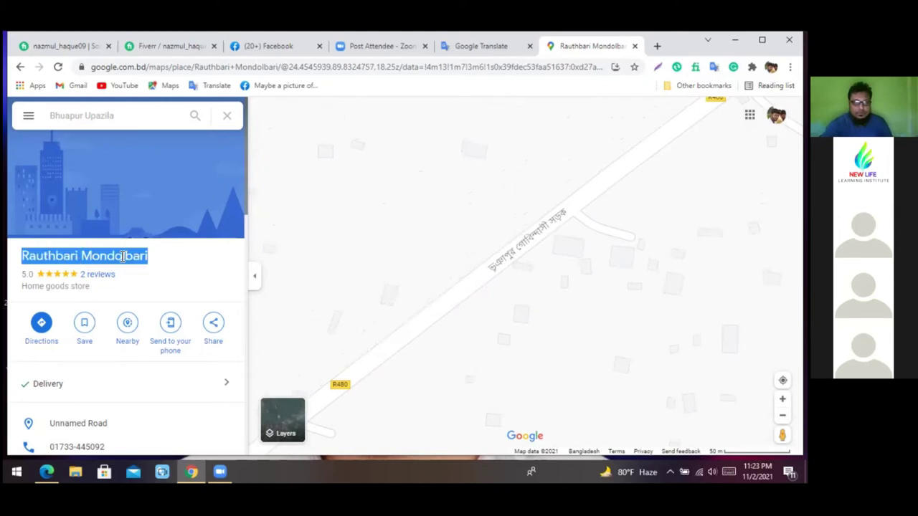
{"action": "right_click", "coordinate": [124, 260]}
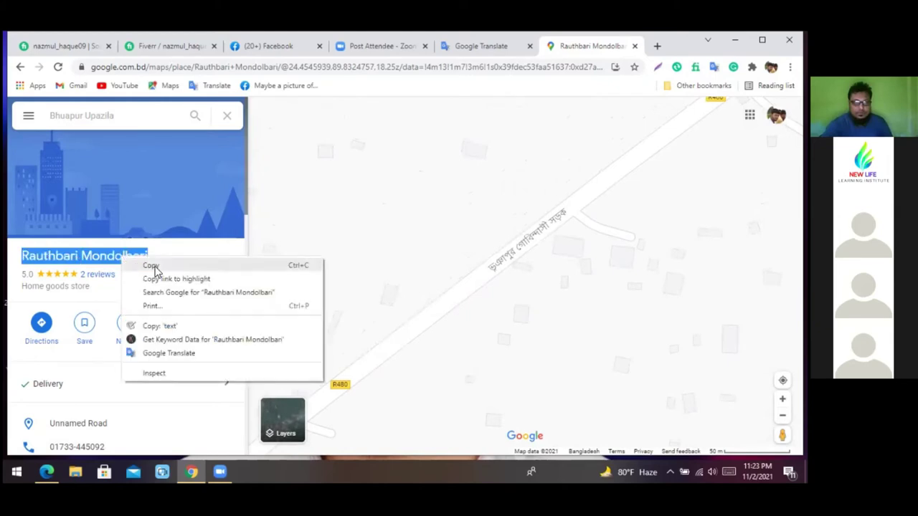
{"action": "left_click", "coordinate": [153, 269]}
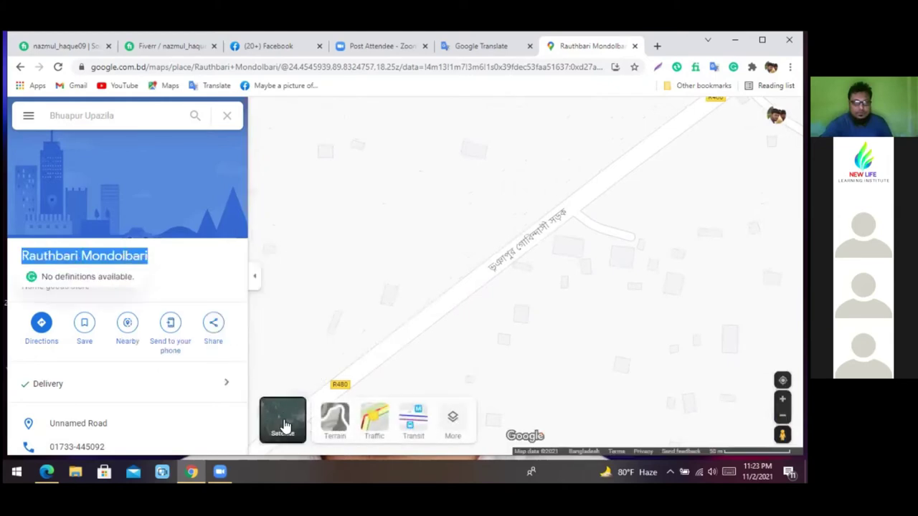
Switch the map to Satellite and pan over to the Mosque pin by the R480 road.
{"action": "left_click", "coordinate": [284, 425]}
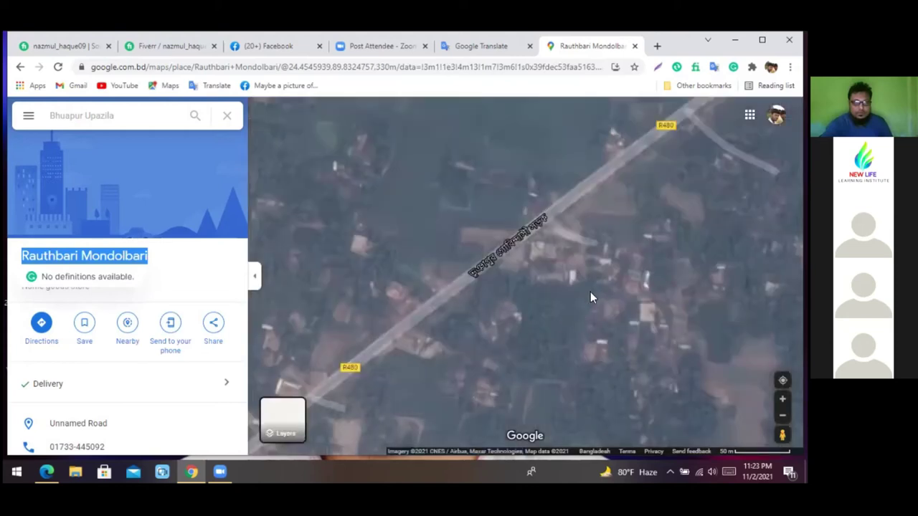
{"action": "left_click_drag", "start_coordinate": [604, 288], "coordinate": [496, 409]}
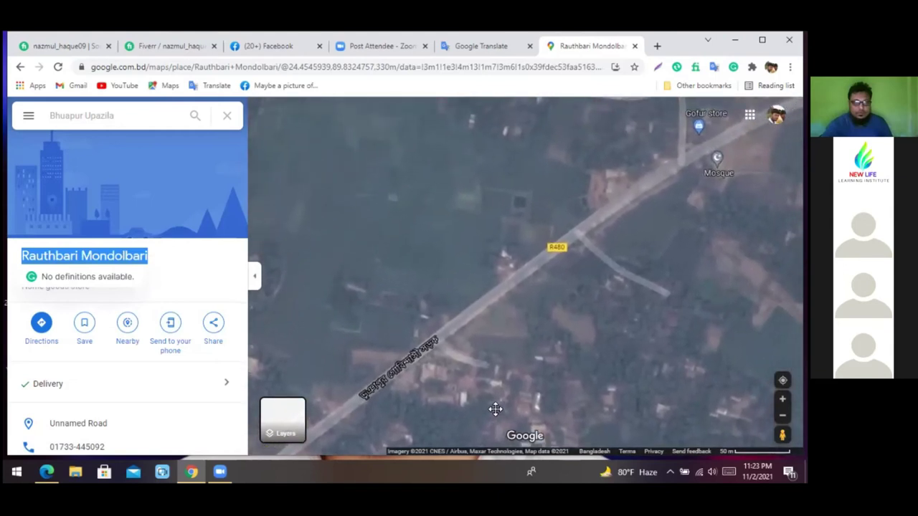
{"action": "left_click_drag", "start_coordinate": [676, 229], "coordinate": [645, 281]}
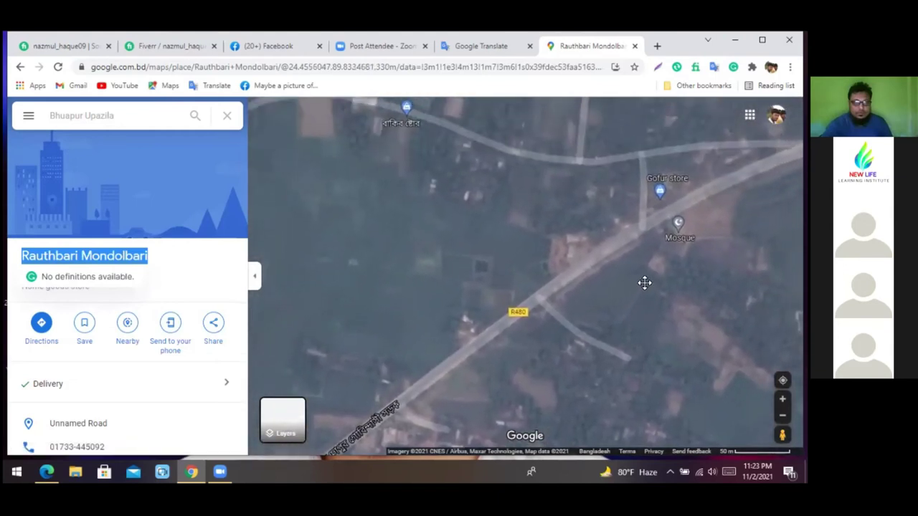
{"action": "mouse_move", "coordinate": [684, 239]}
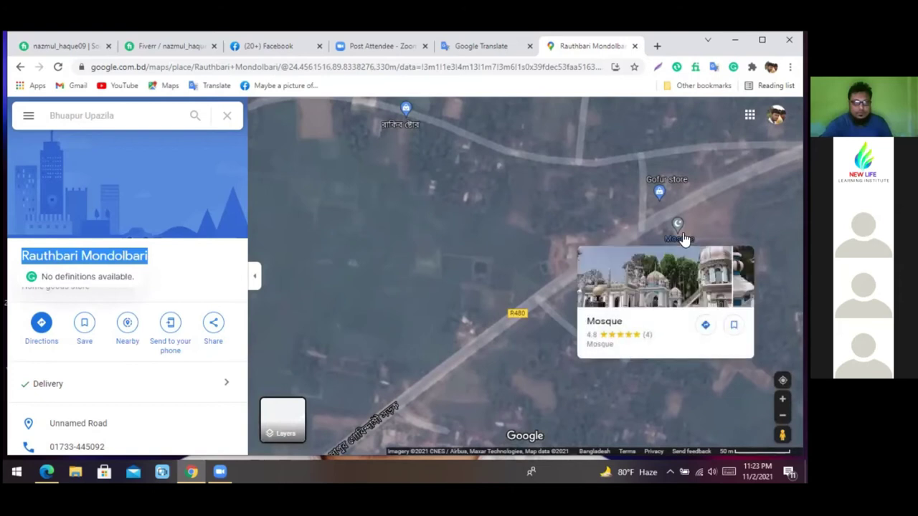
Open the Mosque place page and follow the R480 road on the satellite map.
{"action": "left_click", "coordinate": [684, 239]}
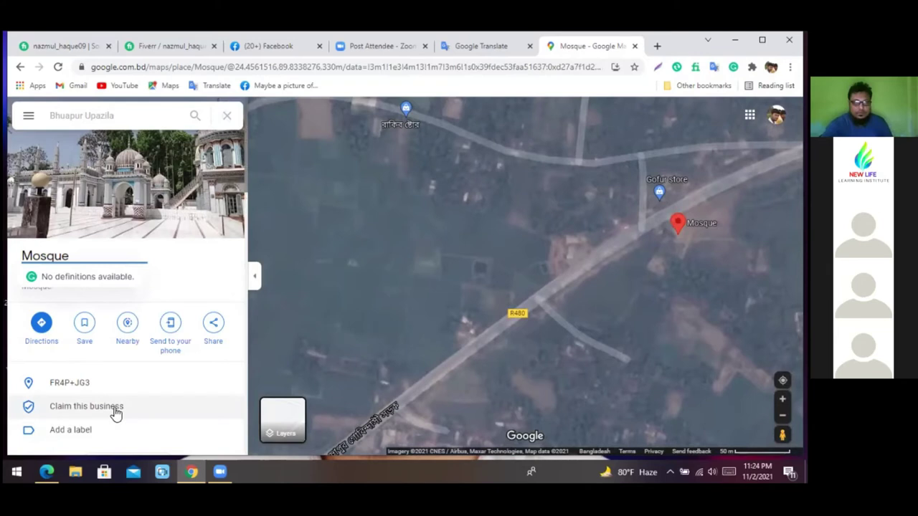
{"action": "scroll", "coordinate": [115, 414], "scroll_direction": "down", "scroll_amount": 6}
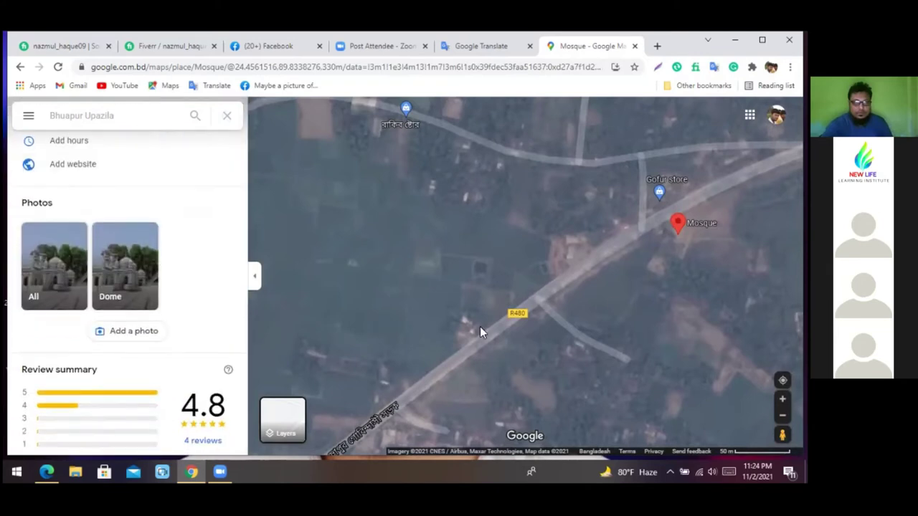
{"action": "left_click_drag", "start_coordinate": [646, 300], "coordinate": [686, 198]}
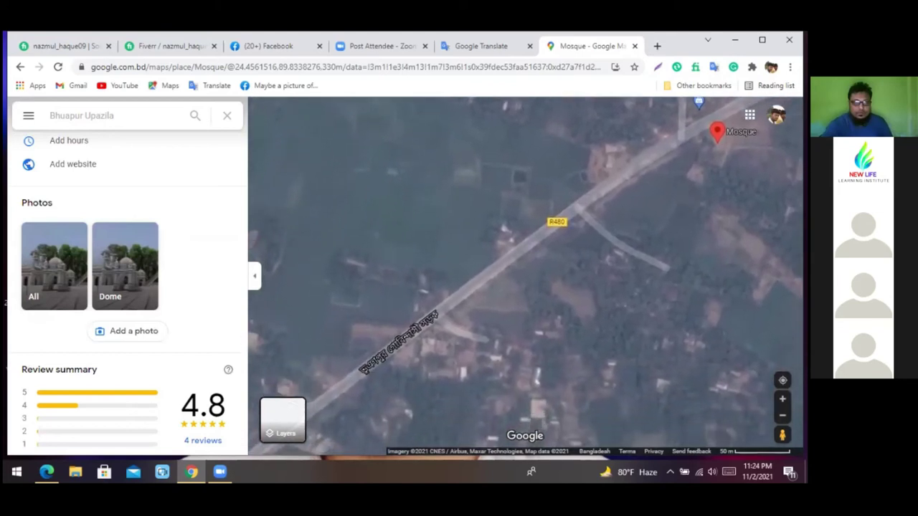
{"action": "scroll", "coordinate": [608, 320], "scroll_direction": "up", "scroll_amount": 2}
{"action": "left_click_drag", "start_coordinate": [602, 245], "coordinate": [492, 460]}
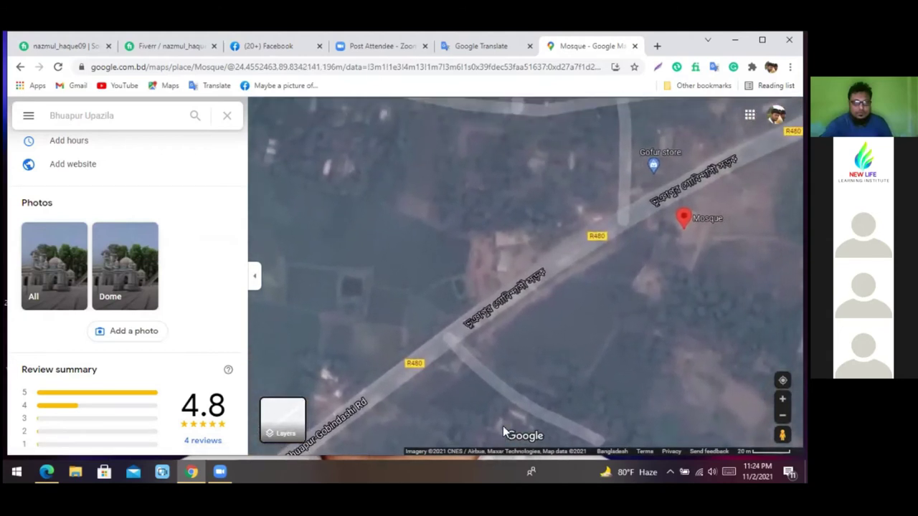
{"action": "left_click_drag", "start_coordinate": [648, 328], "coordinate": [403, 470]}
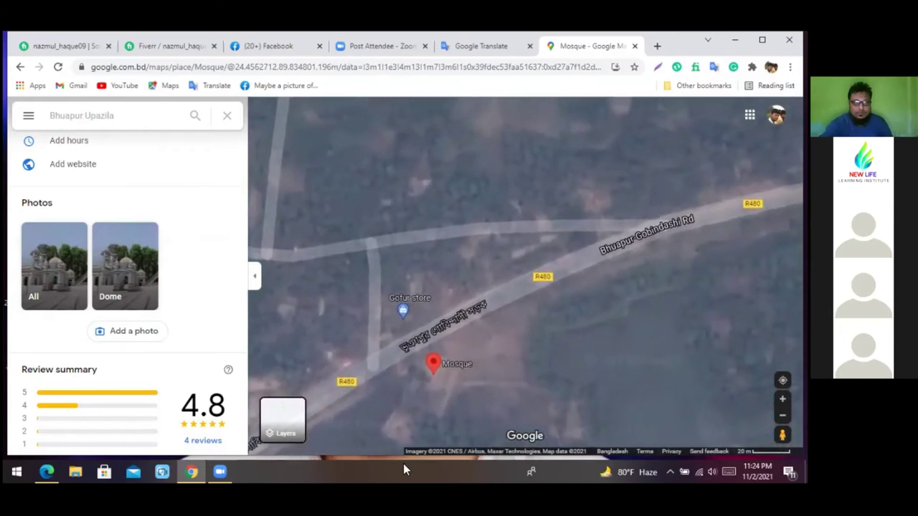
{"action": "left_click_drag", "start_coordinate": [626, 305], "coordinate": [382, 391]}
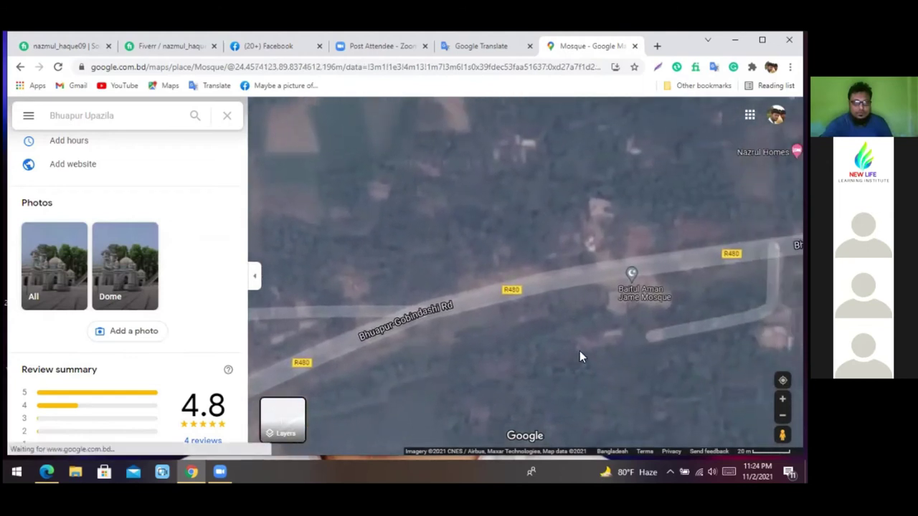
{"action": "left_click_drag", "start_coordinate": [665, 320], "coordinate": [383, 371]}
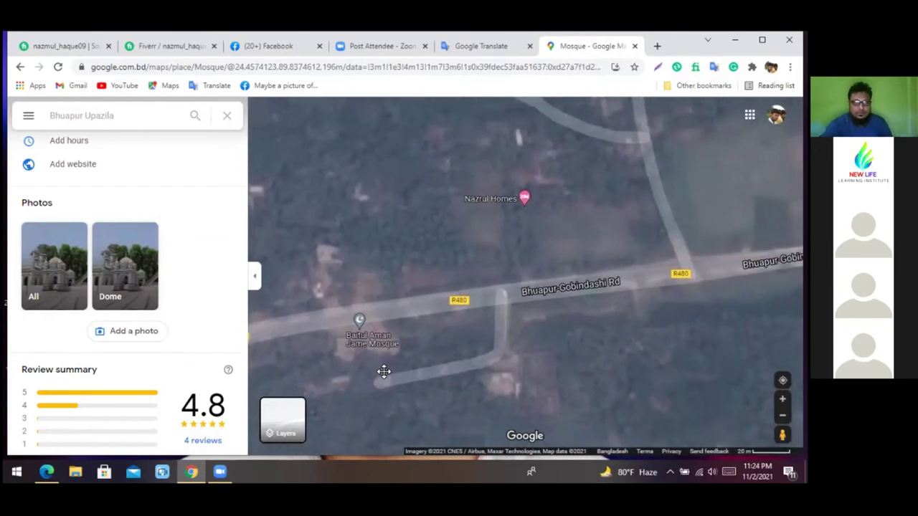
{"action": "left_click_drag", "start_coordinate": [569, 335], "coordinate": [435, 290]}
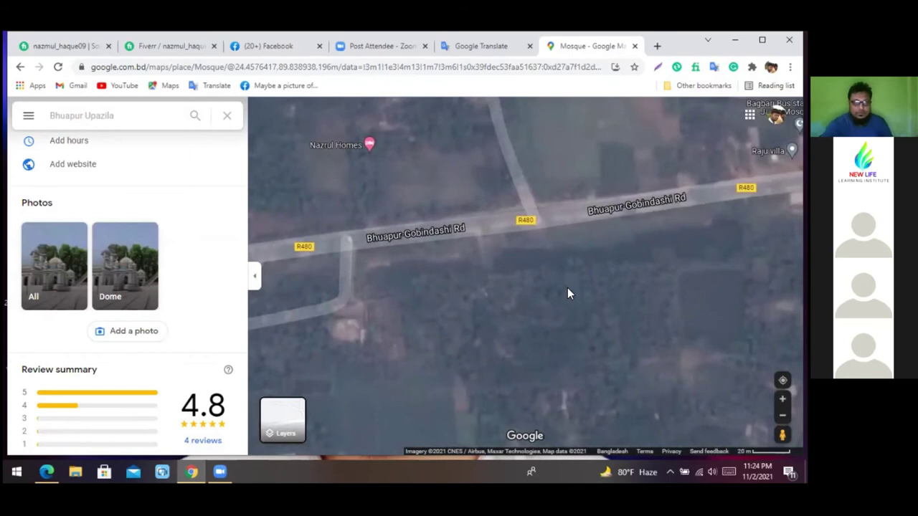
Zoom the satellite view to 20 m scale on the land just south of the Mosque pin.
{"action": "scroll", "coordinate": [568, 288], "scroll_direction": "down", "scroll_amount": 2}
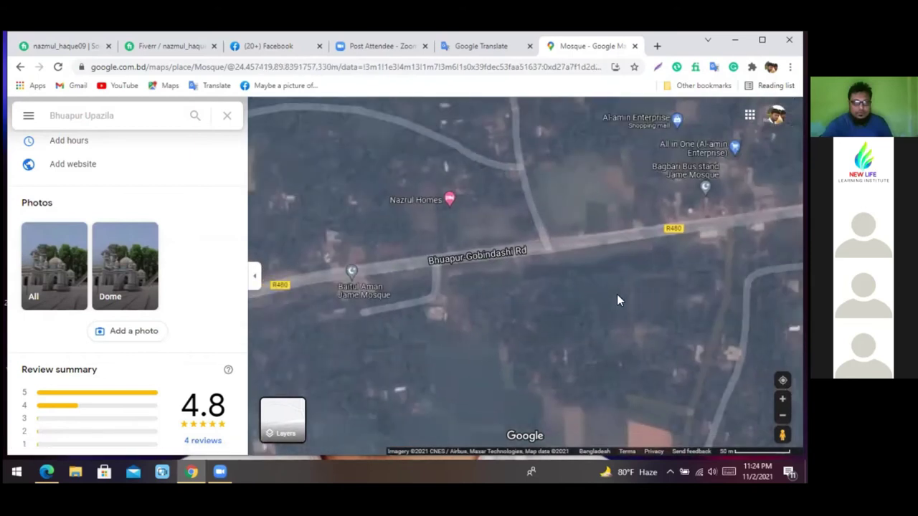
{"action": "left_click_drag", "start_coordinate": [495, 320], "coordinate": [564, 318]}
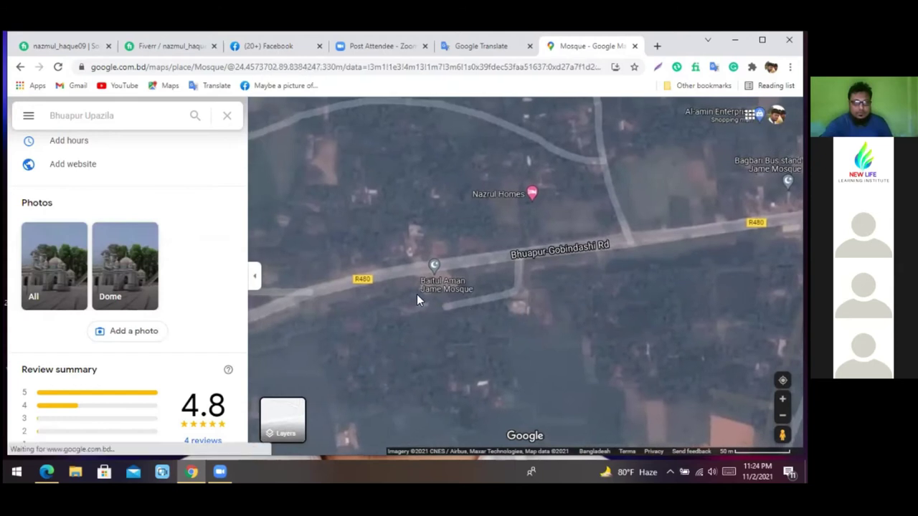
{"action": "left_click_drag", "start_coordinate": [407, 311], "coordinate": [590, 283]}
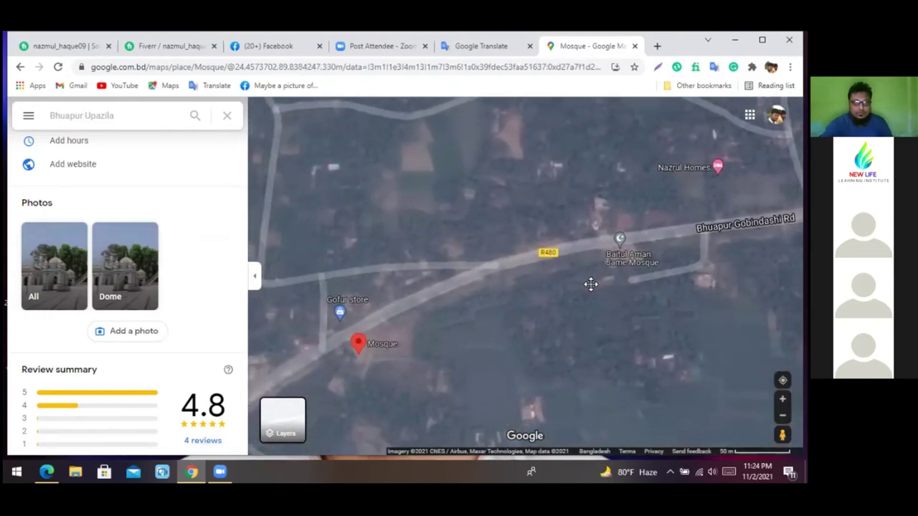
{"action": "scroll", "coordinate": [372, 351], "scroll_direction": "up", "scroll_amount": 1}
{"action": "left_click_drag", "start_coordinate": [380, 364], "coordinate": [399, 300]}
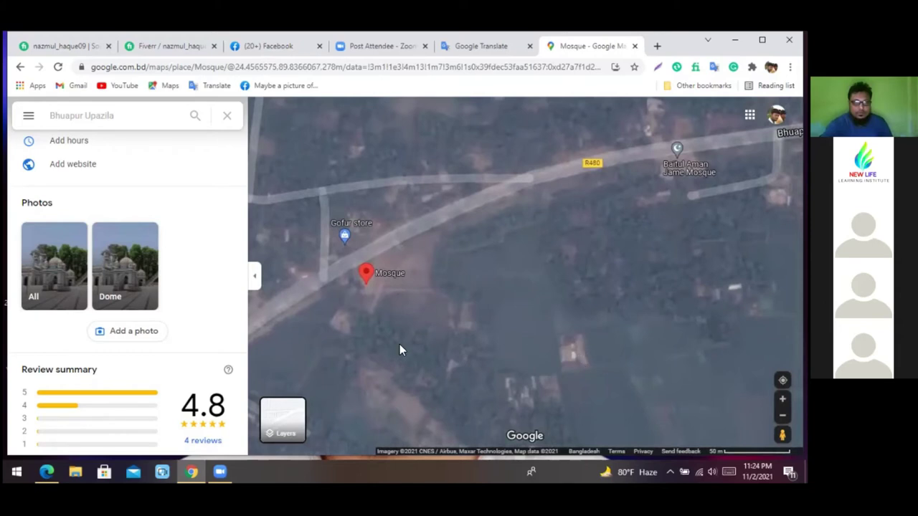
{"action": "scroll", "coordinate": [399, 344], "scroll_direction": "up", "scroll_amount": 2}
{"action": "left_click_drag", "start_coordinate": [377, 299], "coordinate": [398, 300]}
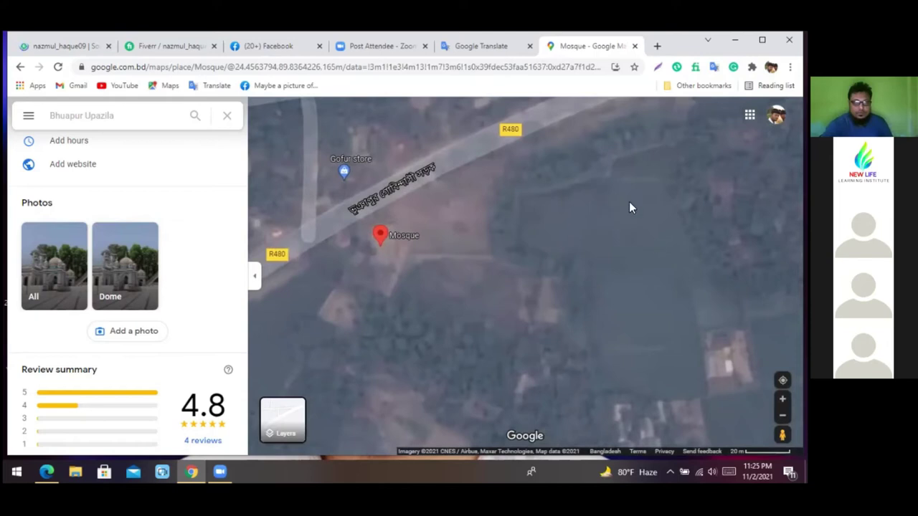
Pan the satellite view onto the fields and homesteads south-east of the Mosque pin.
{"action": "left_click_drag", "start_coordinate": [609, 395], "coordinate": [608, 338]}
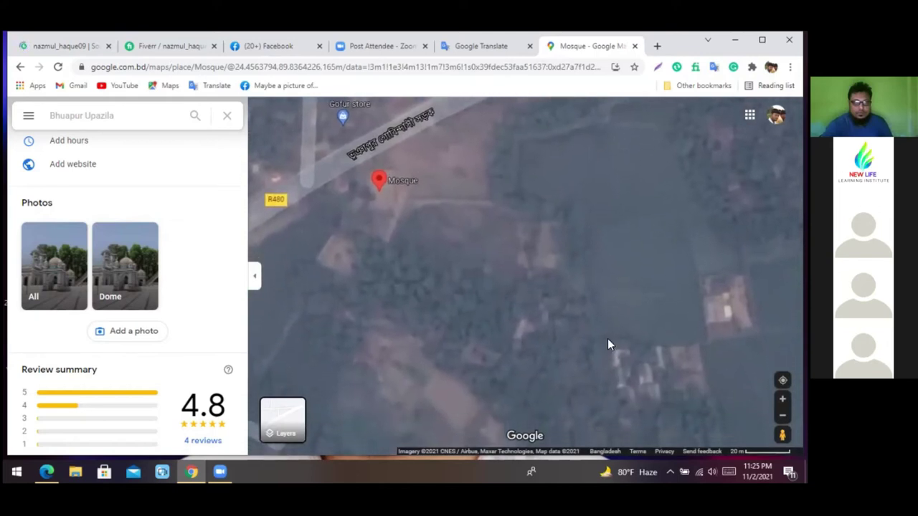
{"action": "left_click_drag", "start_coordinate": [672, 373], "coordinate": [584, 312]}
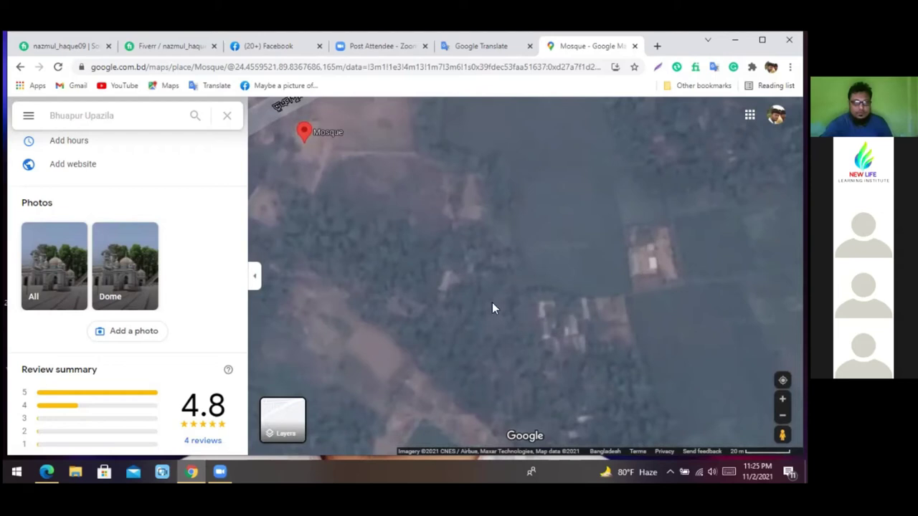
{"action": "left_click_drag", "start_coordinate": [492, 302], "coordinate": [506, 304]}
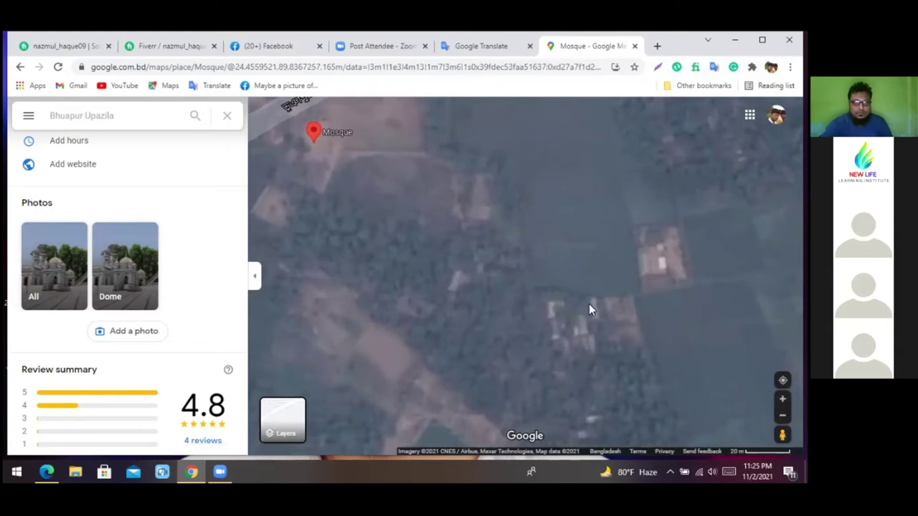
Choose 'Add a missing place' at the picked map spot, opening the form located at Rautbari.
{"action": "right_click", "coordinate": [552, 308]}
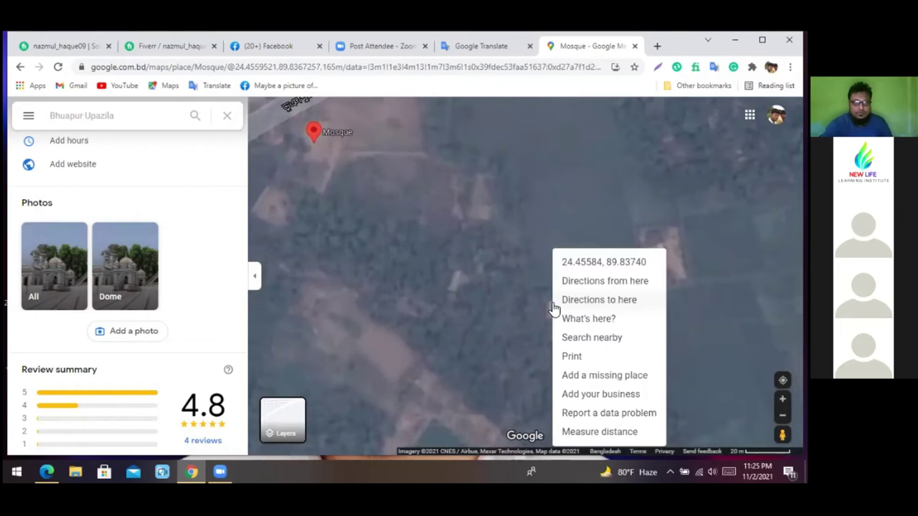
{"action": "left_click", "coordinate": [539, 292]}
{"action": "right_click", "coordinate": [539, 292]}
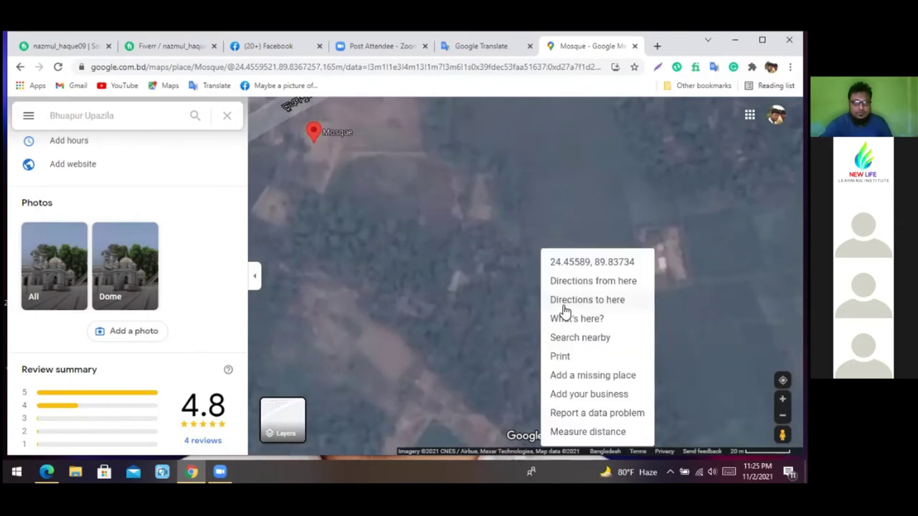
{"action": "left_click", "coordinate": [615, 376]}
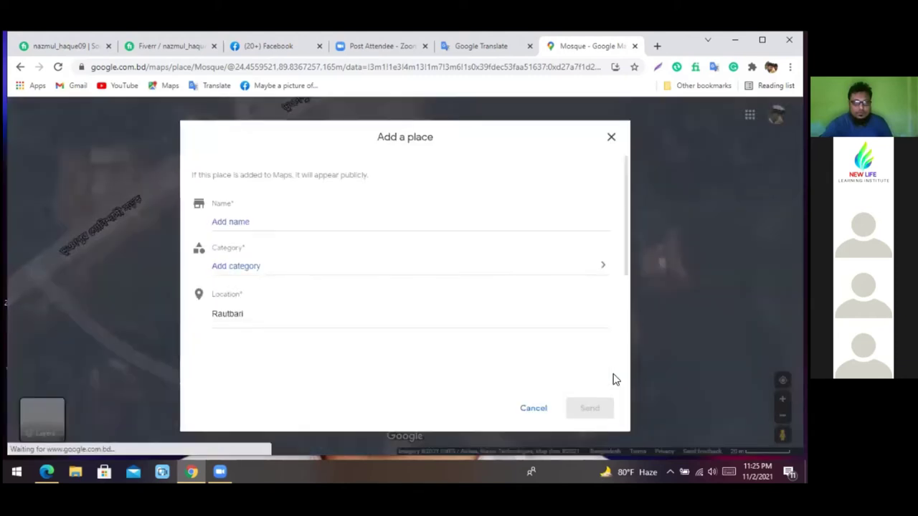
Enter the freelancer's business name in the Name field, keeping the last word's spelling.
{"action": "left_click", "coordinate": [272, 222]}
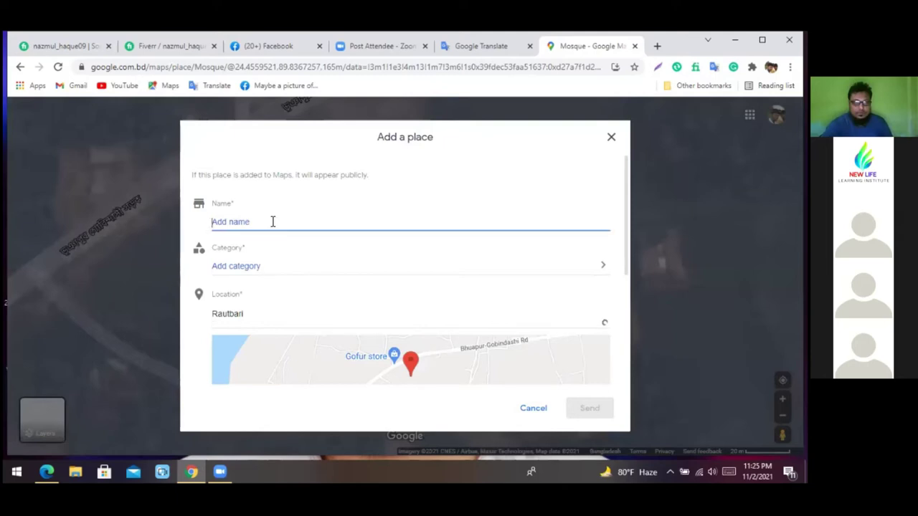
{"action": "type", "text": "Freelancer namul"}
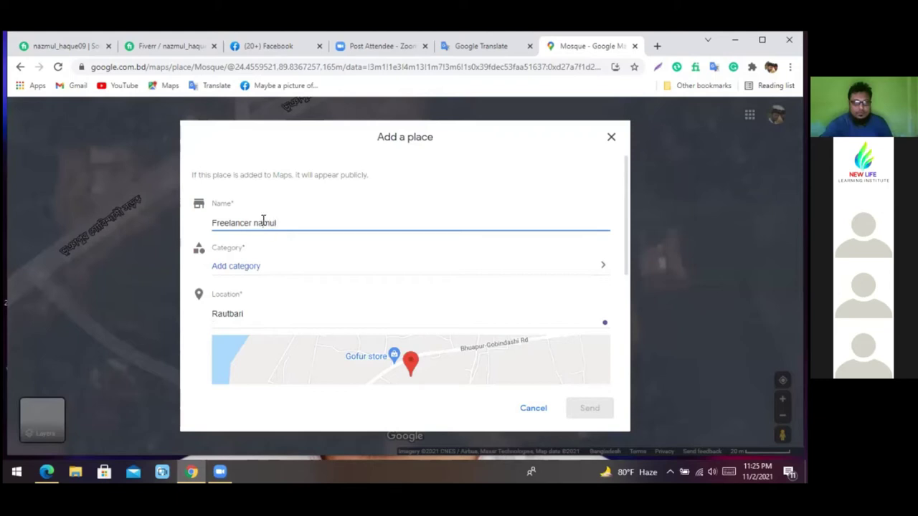
{"action": "type", "text": "z"}
{"action": "double_click", "coordinate": [273, 223]}
{"action": "right_click", "coordinate": [272, 225]}
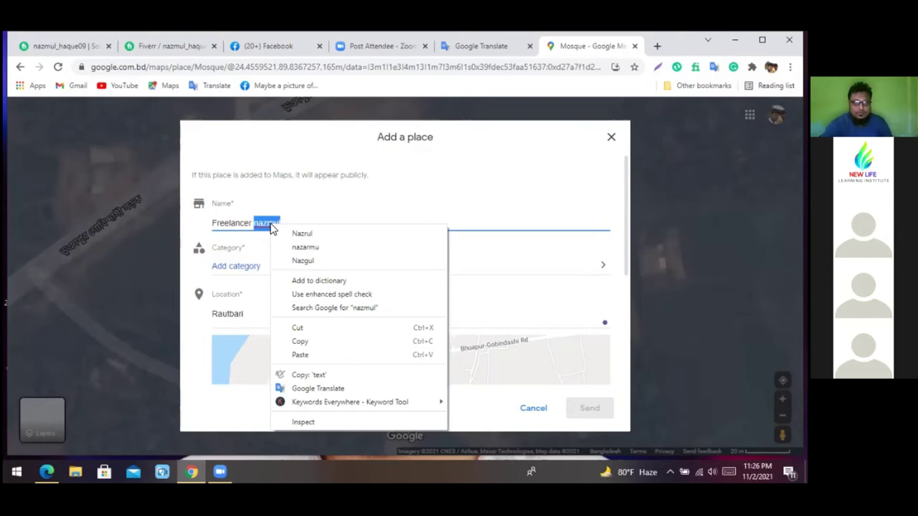
{"action": "left_click", "coordinate": [348, 206]}
{"action": "left_click", "coordinate": [278, 267]}
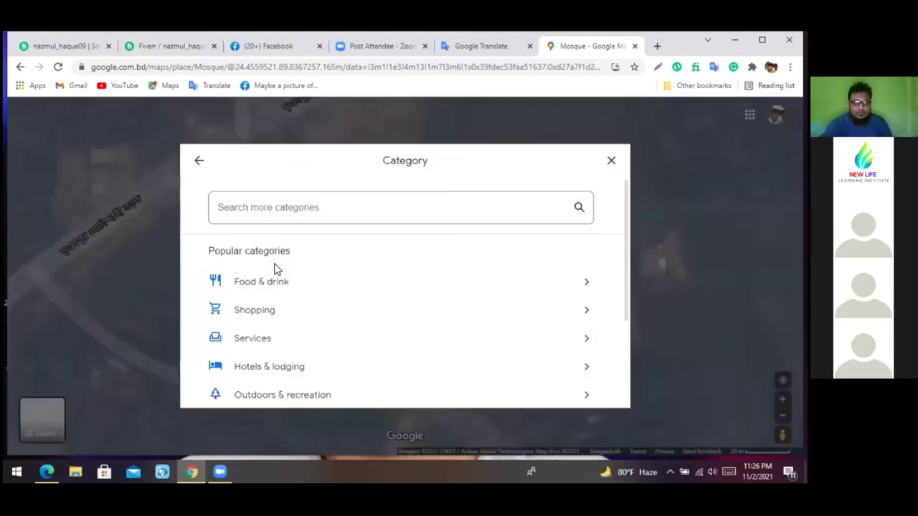
Browse the category groups and pick Association or organization under Office & industrial.
{"action": "scroll", "coordinate": [348, 312], "scroll_direction": "down", "scroll_amount": 2}
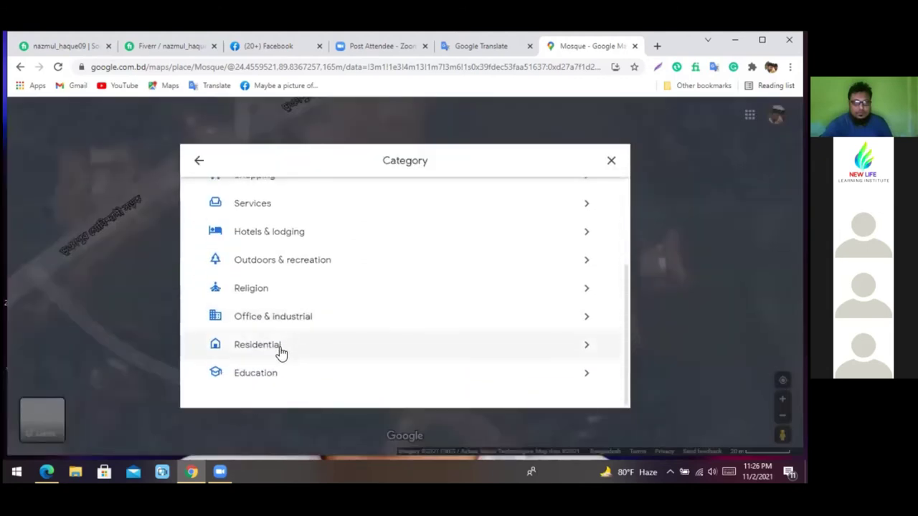
{"action": "left_click", "coordinate": [281, 380]}
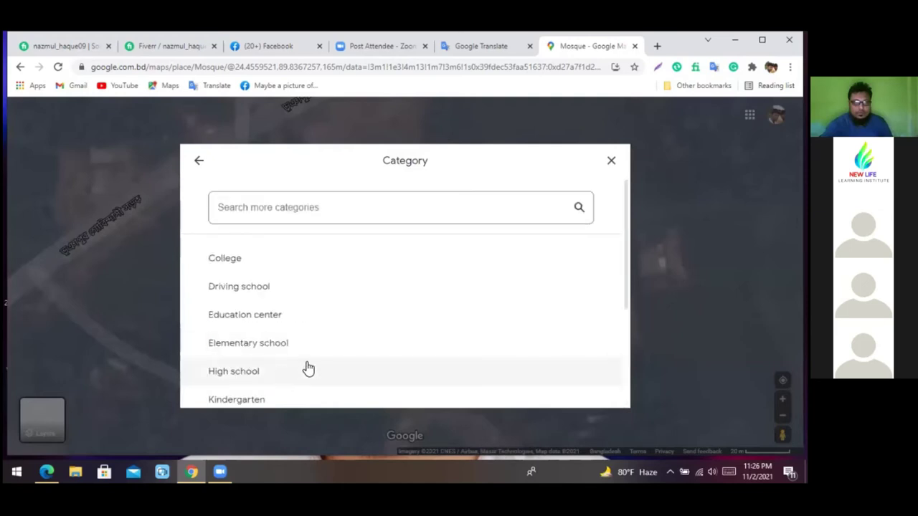
{"action": "scroll", "coordinate": [337, 360], "scroll_direction": "down", "scroll_amount": 1}
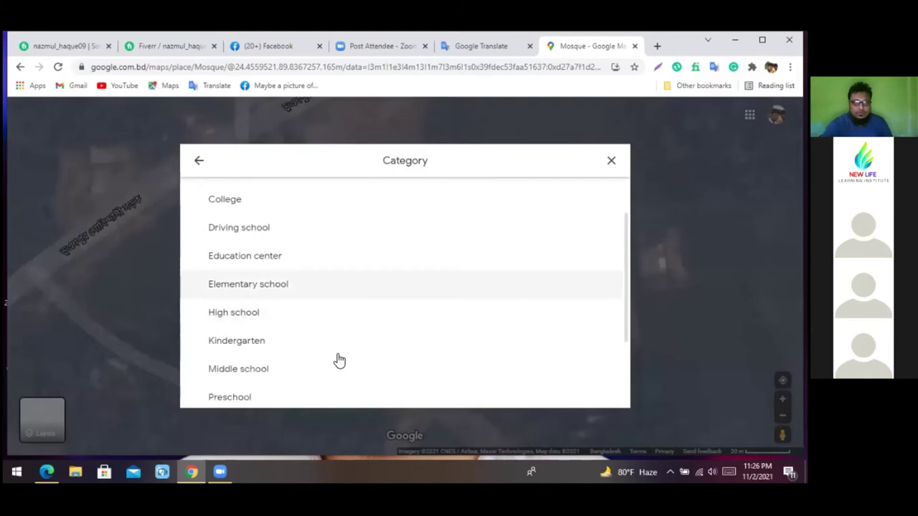
{"action": "scroll", "coordinate": [338, 360], "scroll_direction": "down", "scroll_amount": 2}
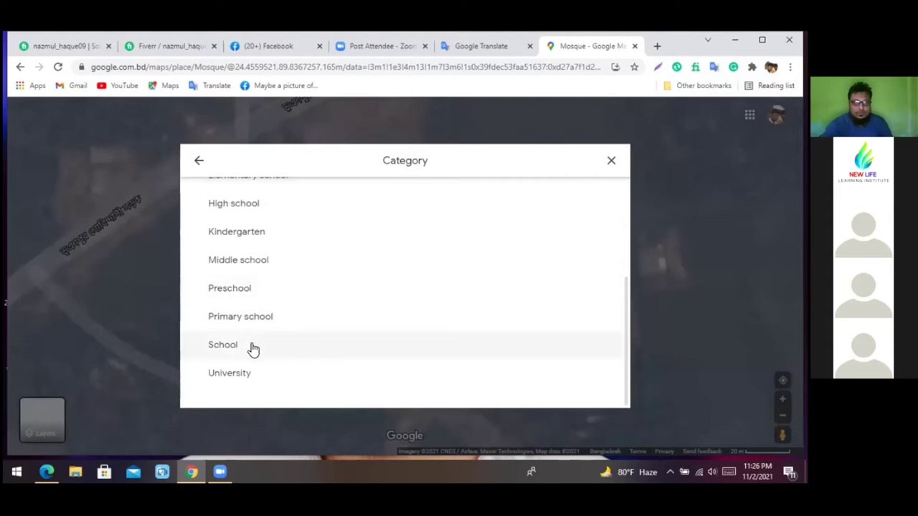
{"action": "scroll", "coordinate": [259, 330], "scroll_direction": "up", "scroll_amount": 5}
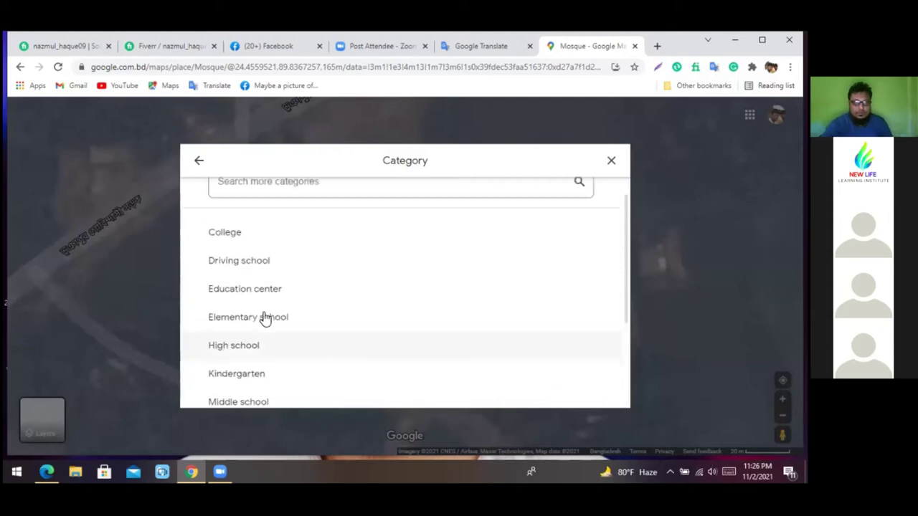
{"action": "left_click", "coordinate": [201, 163]}
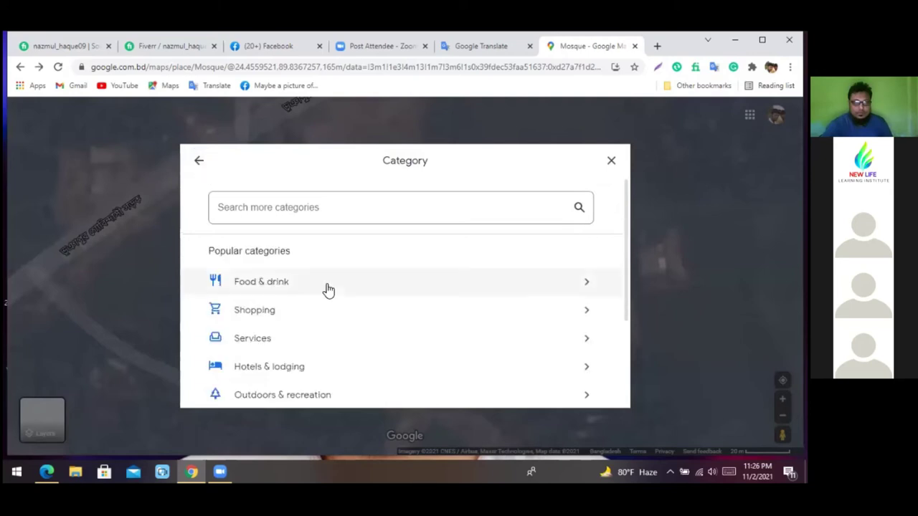
{"action": "scroll", "coordinate": [327, 289], "scroll_direction": "down", "scroll_amount": 1}
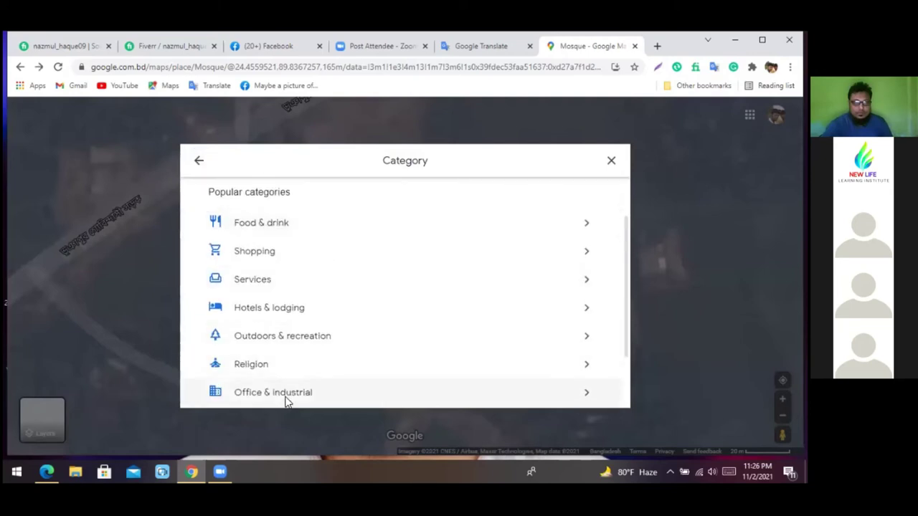
{"action": "left_click", "coordinate": [264, 401]}
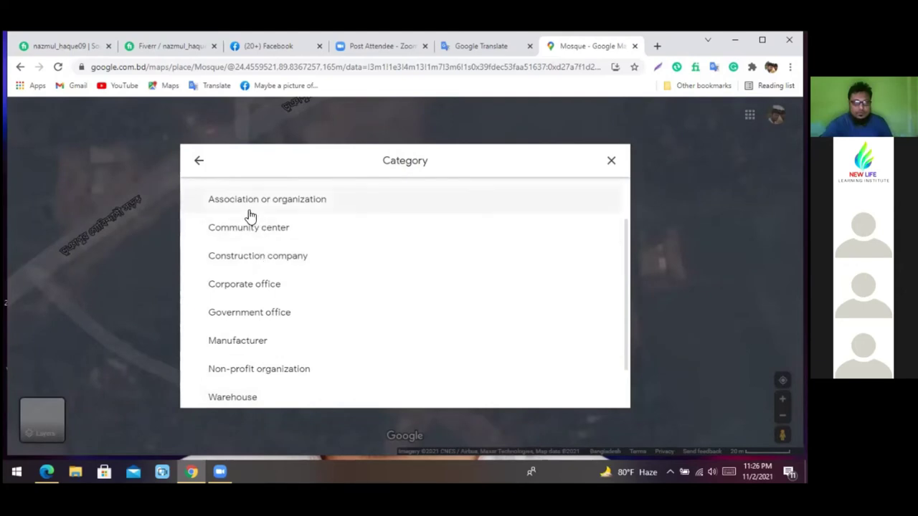
{"action": "left_click", "coordinate": [278, 207]}
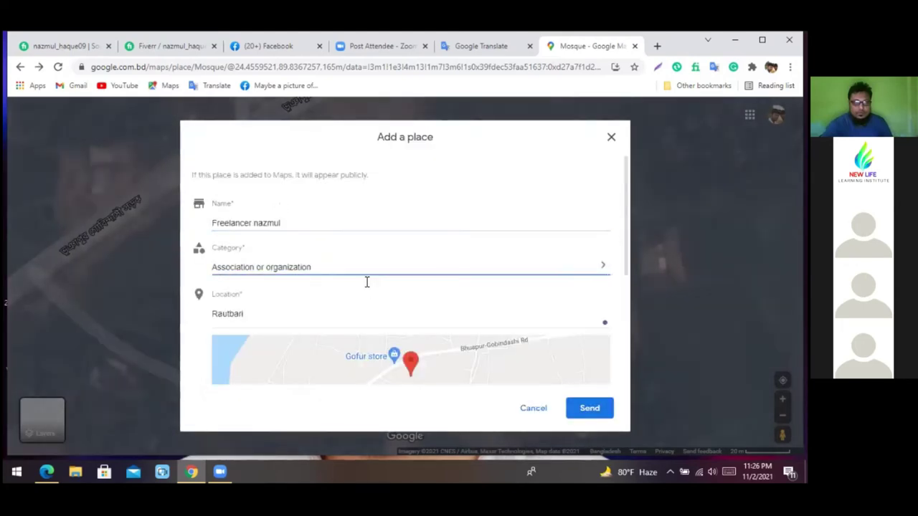
Expand the phone, hours and website fields and open the Hours page, with every day Closed.
{"action": "scroll", "coordinate": [234, 311], "scroll_direction": "down", "scroll_amount": 2}
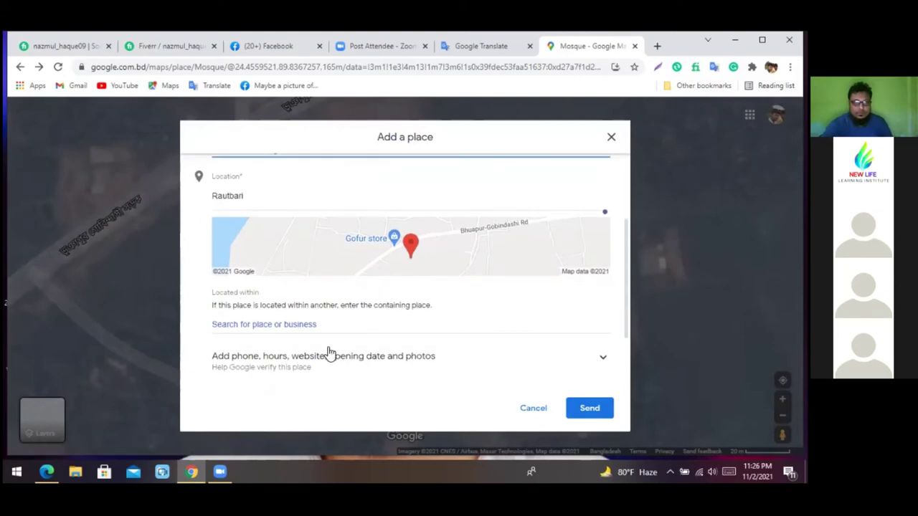
{"action": "scroll", "coordinate": [383, 320], "scroll_direction": "up", "scroll_amount": 2}
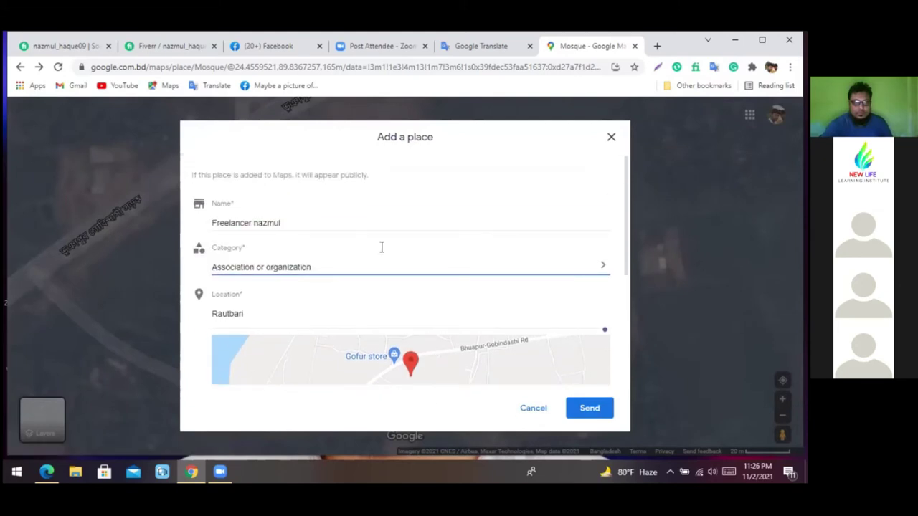
{"action": "scroll", "coordinate": [426, 244], "scroll_direction": "down", "scroll_amount": 1}
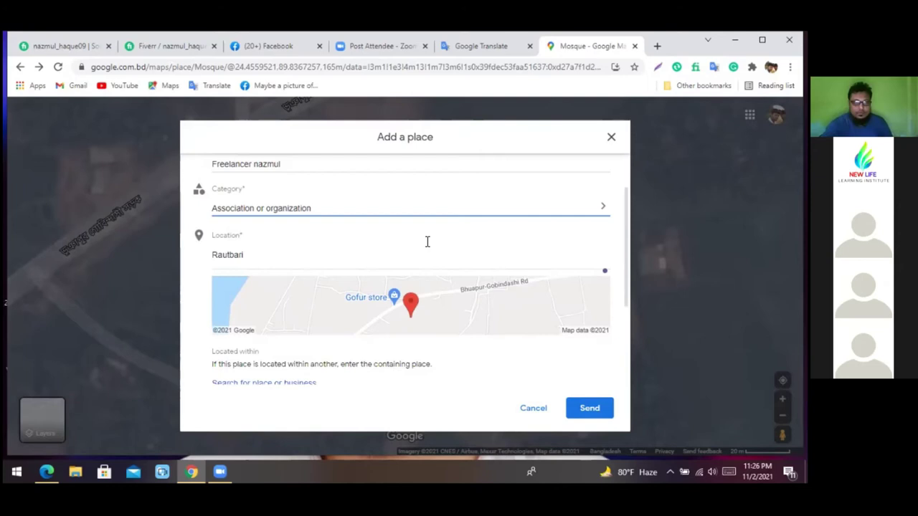
{"action": "scroll", "coordinate": [398, 316], "scroll_direction": "down", "scroll_amount": 1}
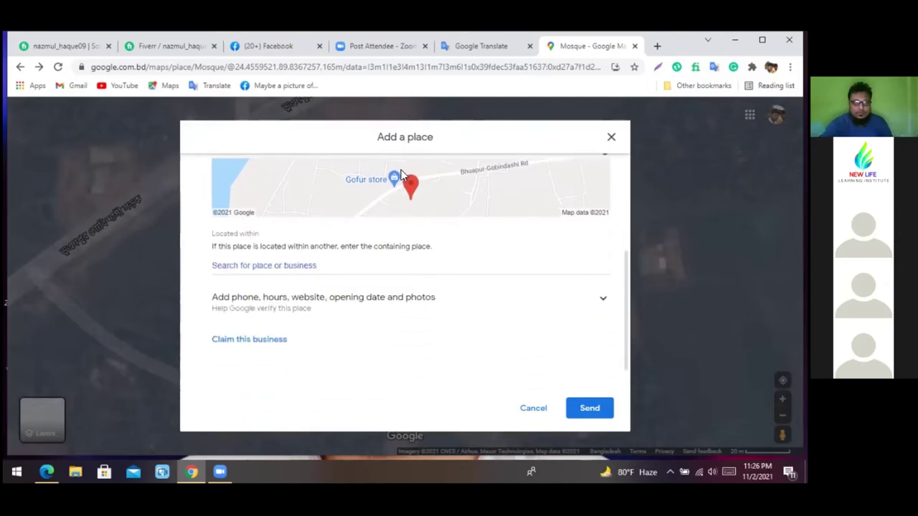
{"action": "left_click", "coordinate": [428, 310]}
{"action": "left_click", "coordinate": [251, 309]}
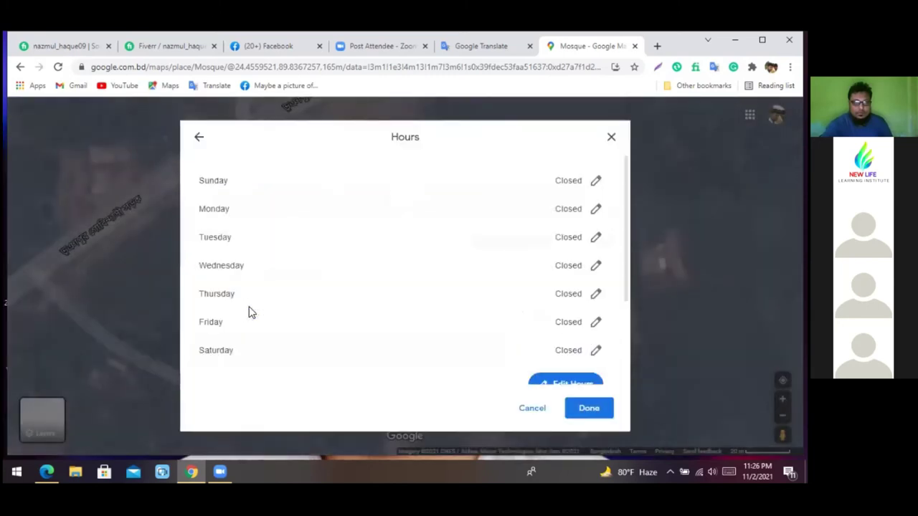
Mark Sunday, Monday, Tuesday and Wednesday as Open 24 hours, saving each day.
{"action": "left_click", "coordinate": [594, 182]}
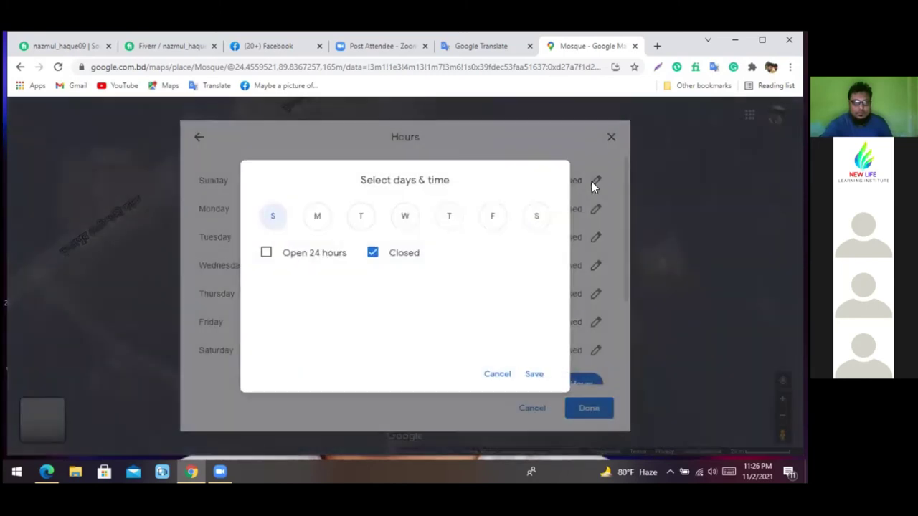
{"action": "left_click", "coordinate": [283, 260]}
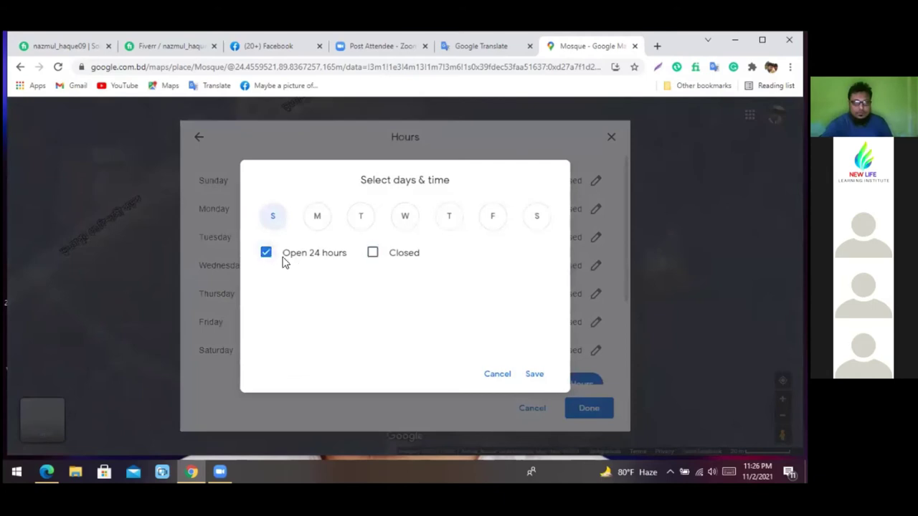
{"action": "left_click", "coordinate": [535, 374]}
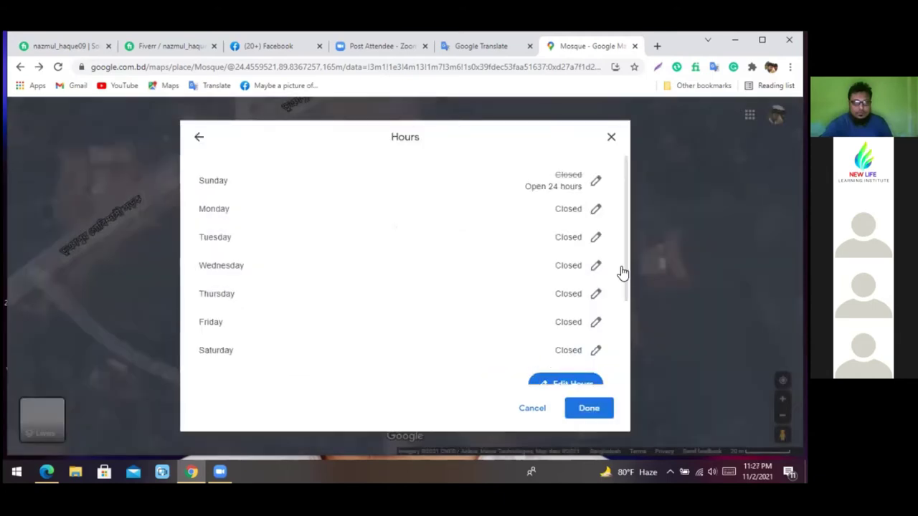
{"action": "left_click", "coordinate": [595, 209]}
{"action": "left_click", "coordinate": [289, 259]}
{"action": "left_click", "coordinate": [530, 374]}
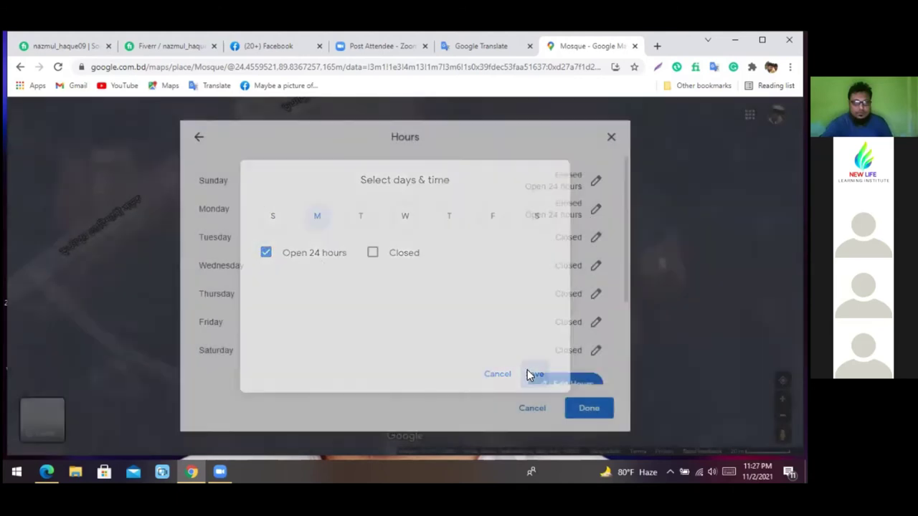
{"action": "left_click", "coordinate": [588, 239]}
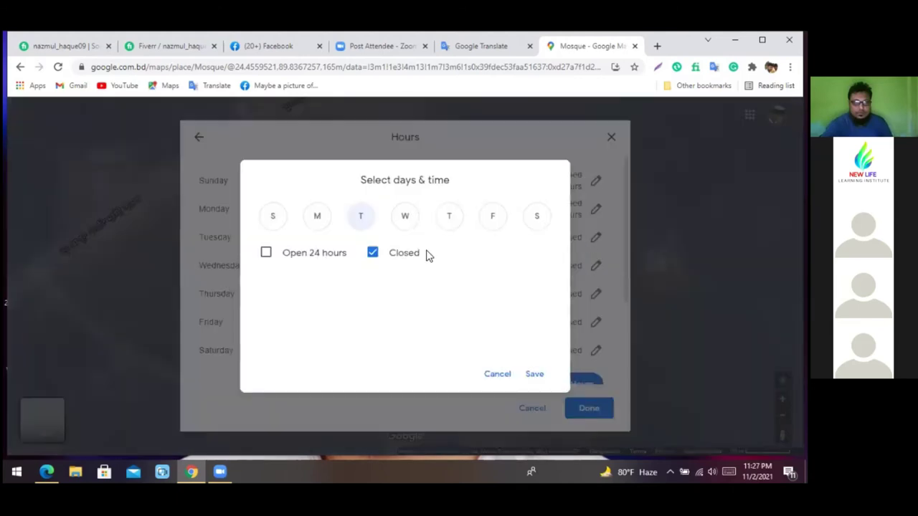
{"action": "left_click", "coordinate": [294, 256]}
{"action": "left_click", "coordinate": [532, 375]}
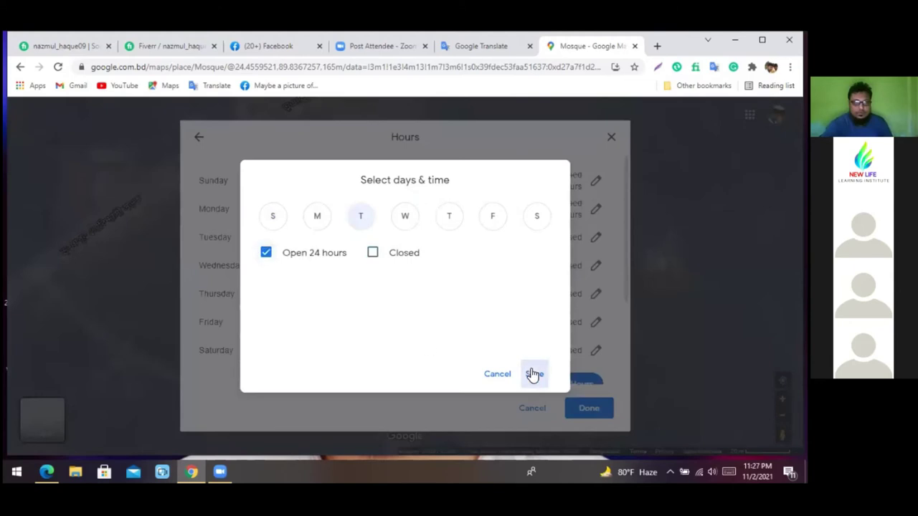
{"action": "left_click", "coordinate": [596, 266]}
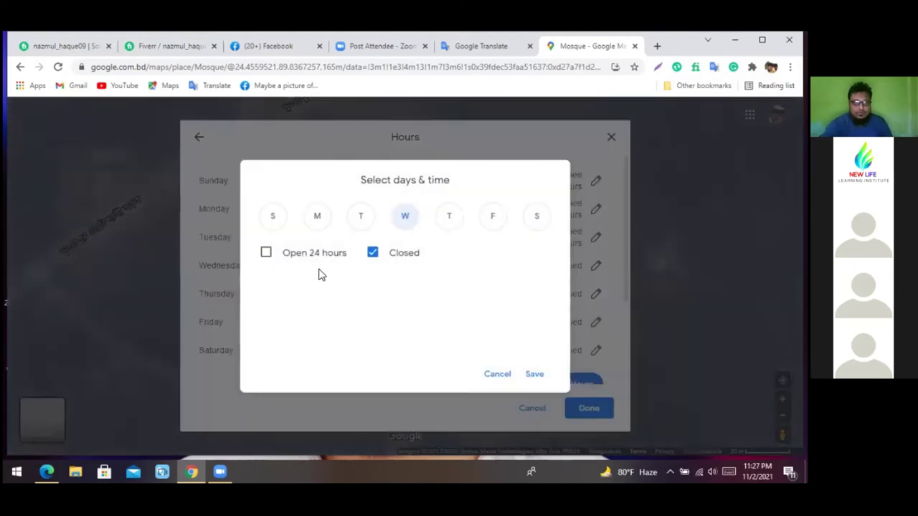
{"action": "left_click", "coordinate": [264, 253]}
{"action": "left_click", "coordinate": [530, 377]}
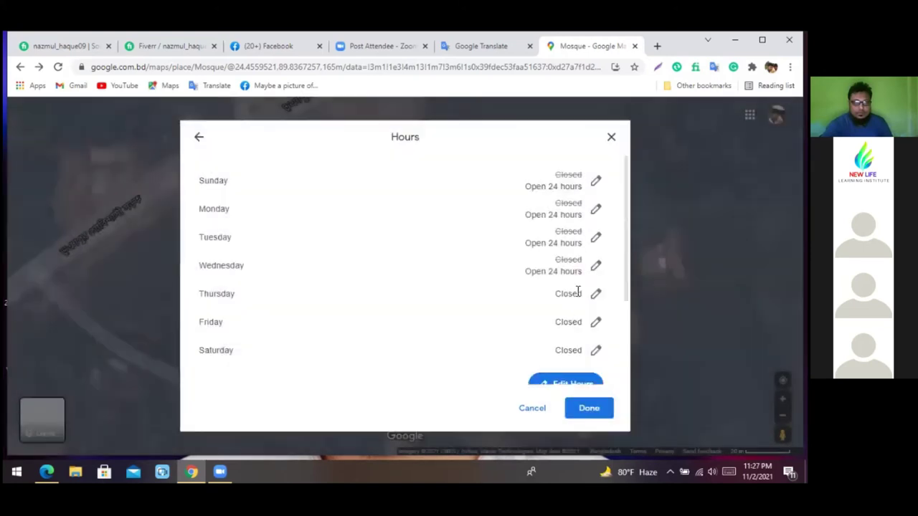
Mark Thursday, Friday and Saturday as Open 24 hours and apply the weekly hours.
{"action": "left_click", "coordinate": [595, 293]}
{"action": "left_click", "coordinate": [288, 253]}
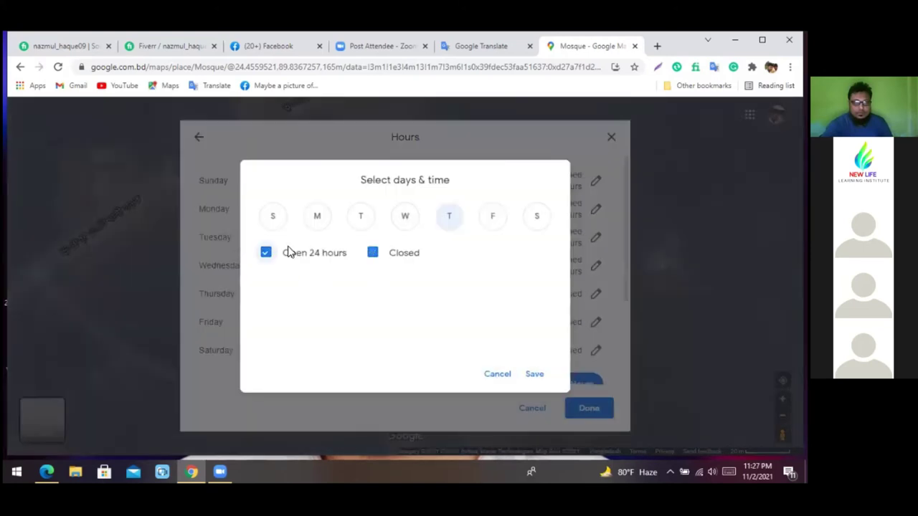
{"action": "left_click", "coordinate": [530, 374]}
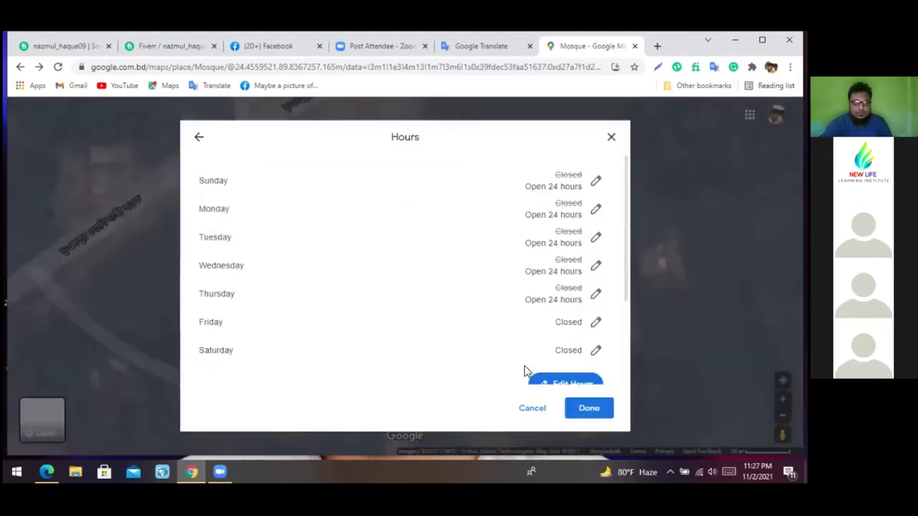
{"action": "left_click", "coordinate": [595, 323]}
{"action": "left_click", "coordinate": [284, 250]}
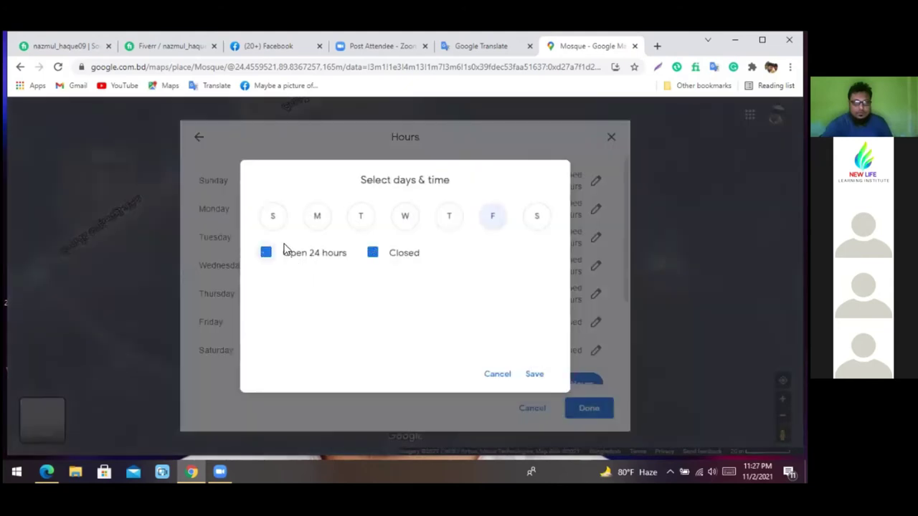
{"action": "left_click", "coordinate": [531, 375]}
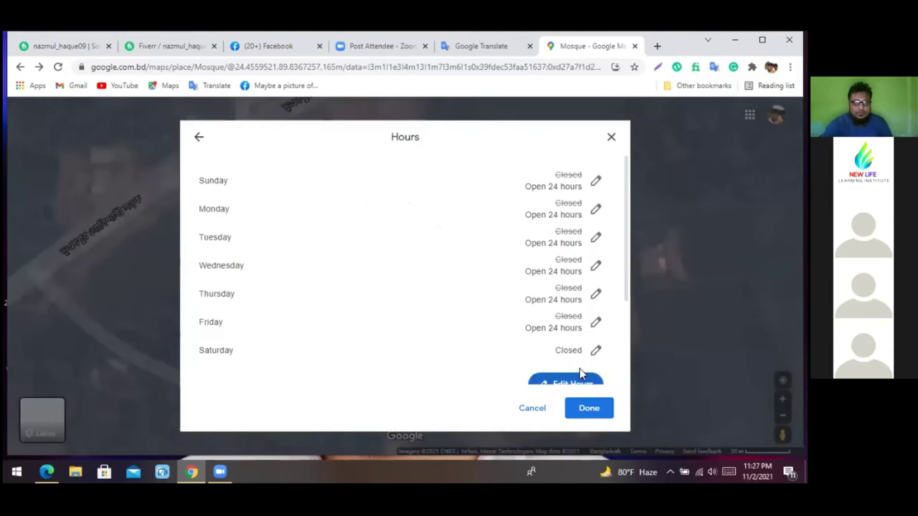
{"action": "left_click", "coordinate": [593, 352]}
{"action": "left_click", "coordinate": [305, 257]}
{"action": "left_click", "coordinate": [534, 373]}
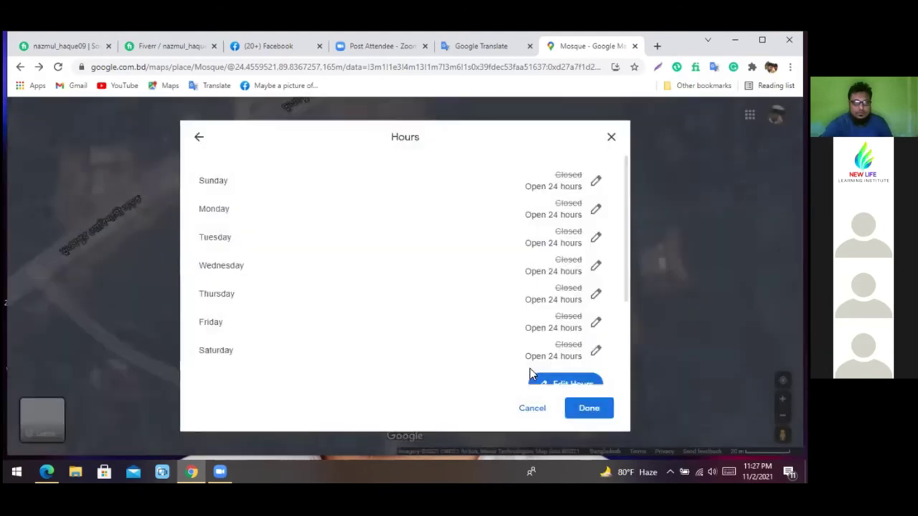
{"action": "left_click", "coordinate": [587, 407]}
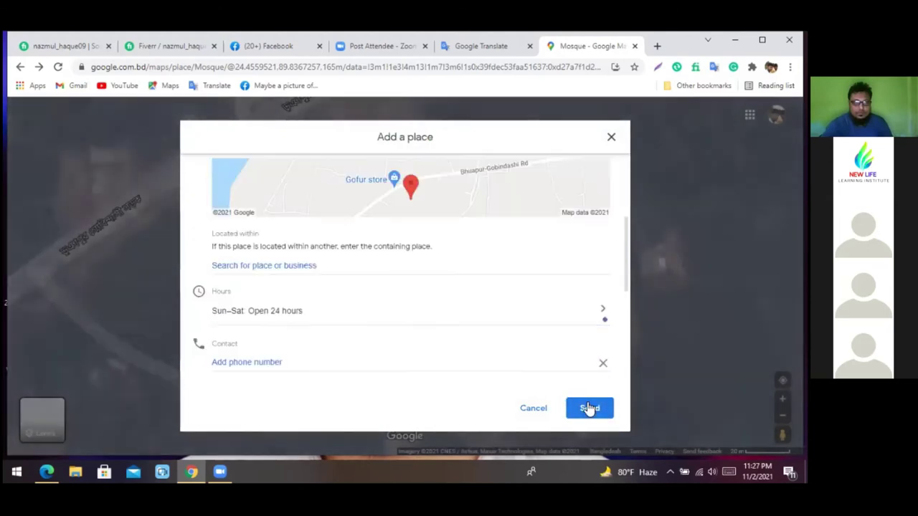
Start typing the place's contact phone number in the Add phone number field.
{"action": "scroll", "coordinate": [366, 364], "scroll_direction": "down", "scroll_amount": 1}
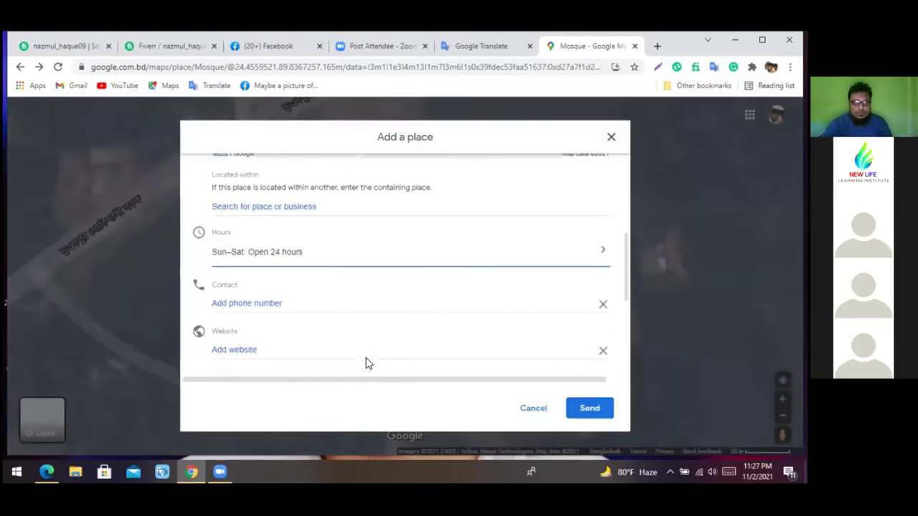
{"action": "left_click", "coordinate": [264, 303]}
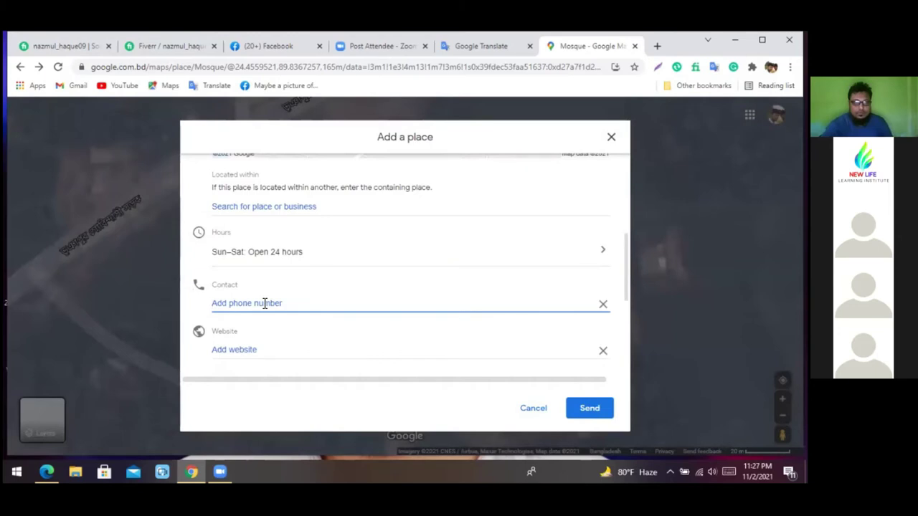
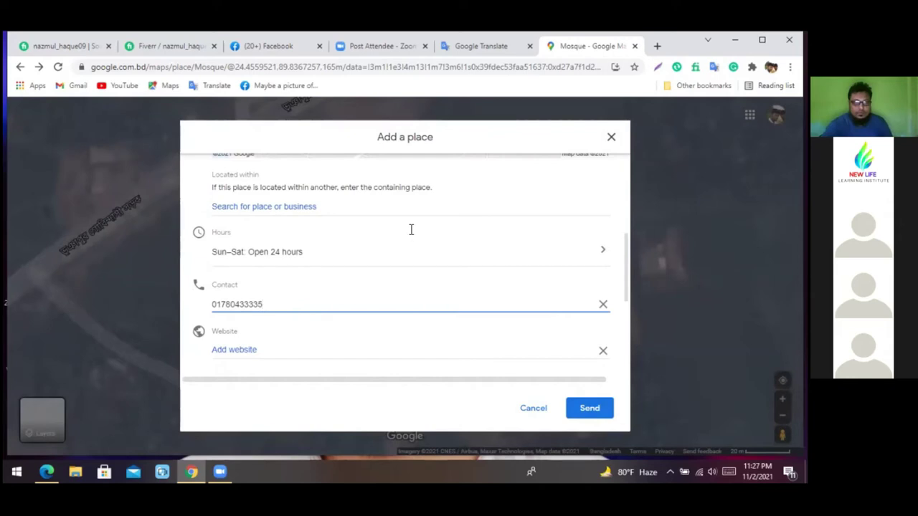
Scroll the half-filled Add a place form, then bring up the Facebook tab.
{"action": "scroll", "coordinate": [272, 337], "scroll_direction": "down", "scroll_amount": 1}
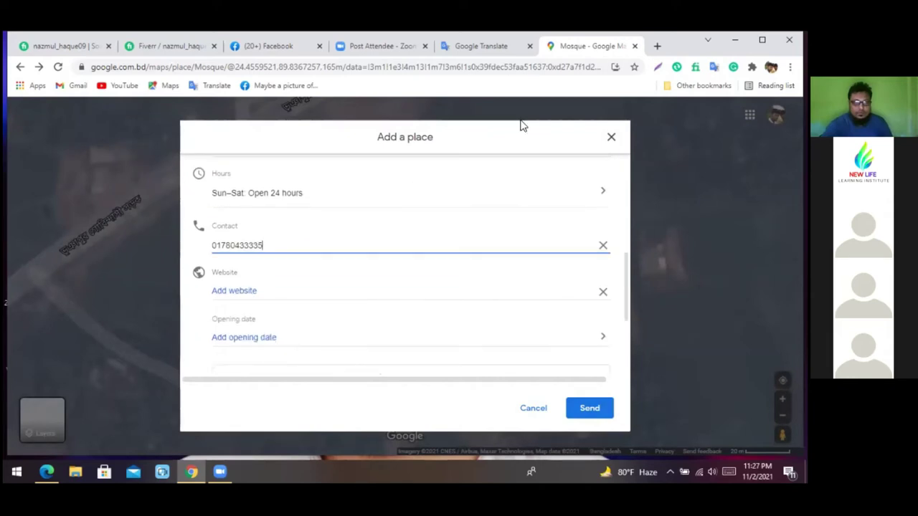
{"action": "left_click", "coordinate": [277, 43]}
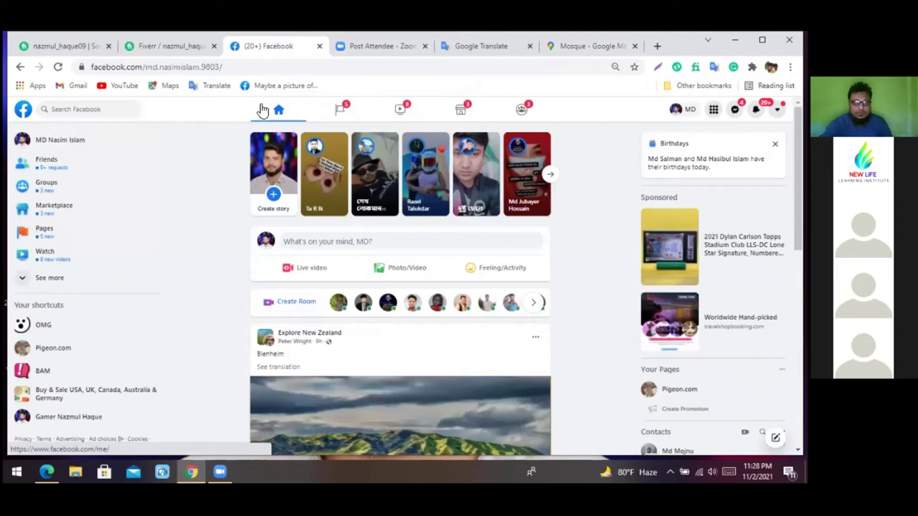
Load the Facebook profile page and copy its full URL, then return to Google Maps.
{"action": "left_click_drag", "start_coordinate": [219, 67], "coordinate": [155, 67]}
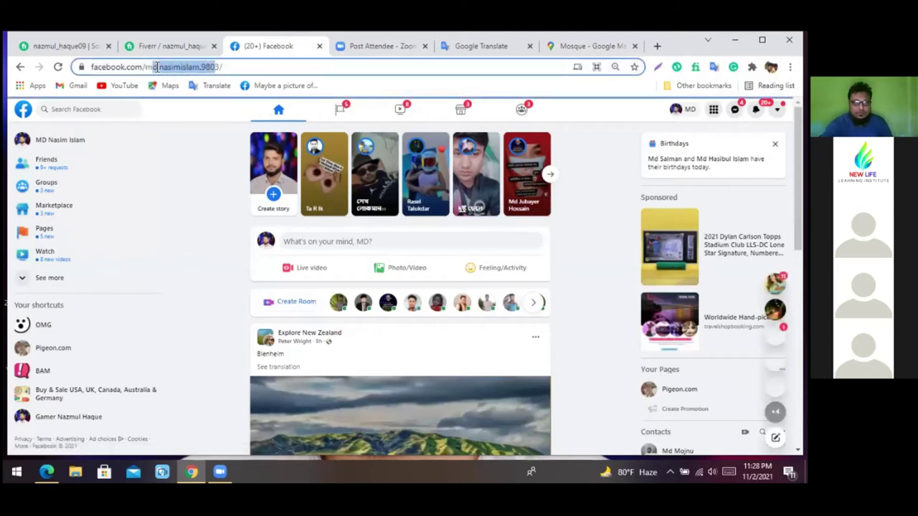
{"action": "key", "text": "Return"}
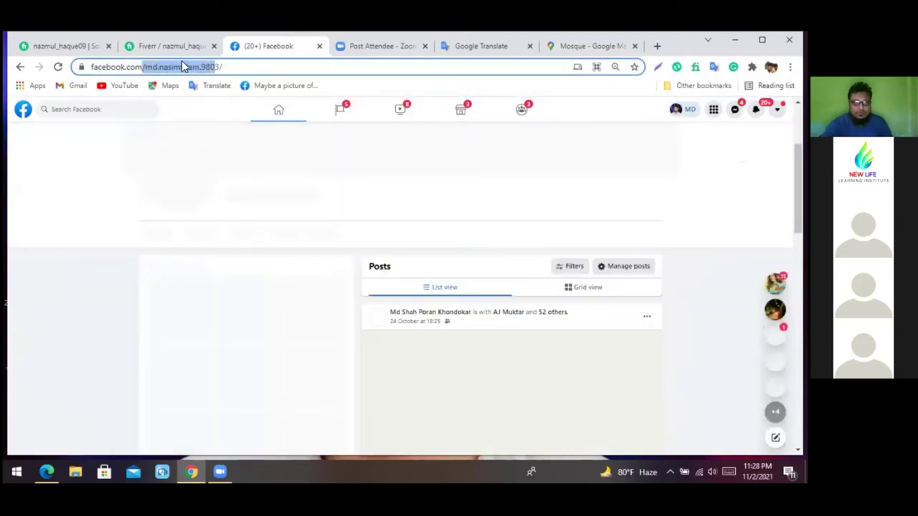
{"action": "left_click", "coordinate": [183, 67]}
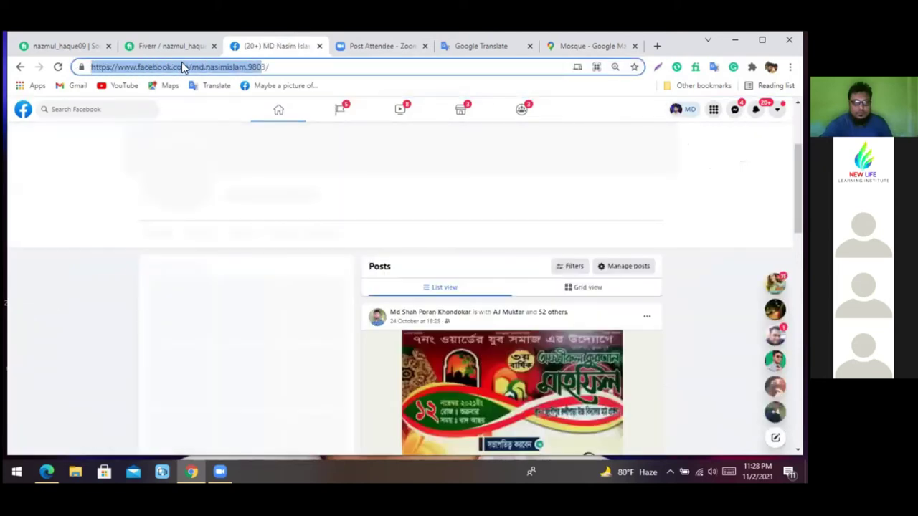
{"action": "left_click", "coordinate": [265, 66]}
{"action": "left_click_drag", "start_coordinate": [265, 66], "coordinate": [119, 70]}
{"action": "key", "text": "ctrl+c"}
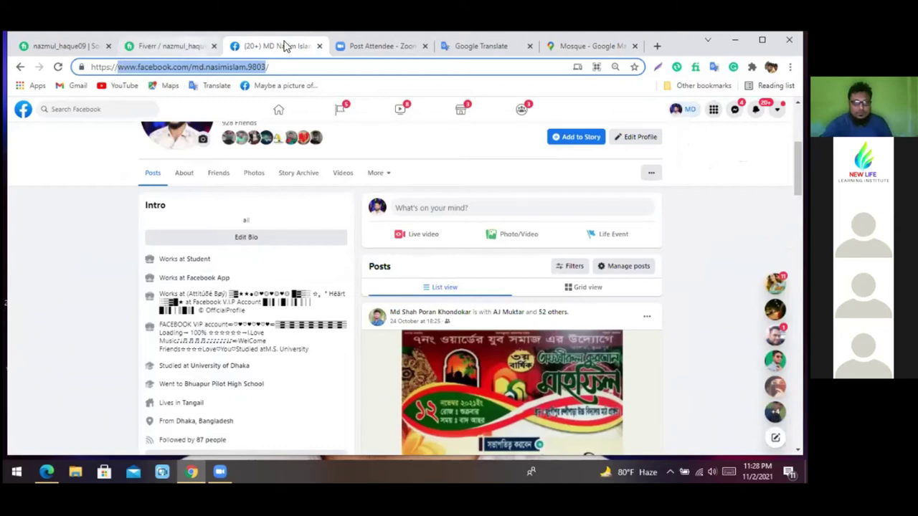
{"action": "left_click", "coordinate": [574, 46]}
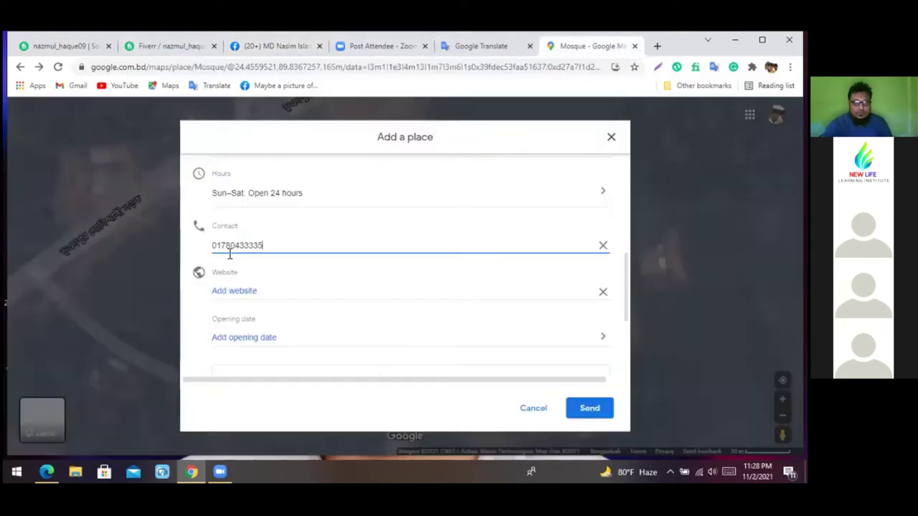
Paste the Facebook profile link as the website and set the opening date to 'I don't know'.
{"action": "left_click", "coordinate": [254, 291]}
{"action": "key", "text": "ctrl+v"}
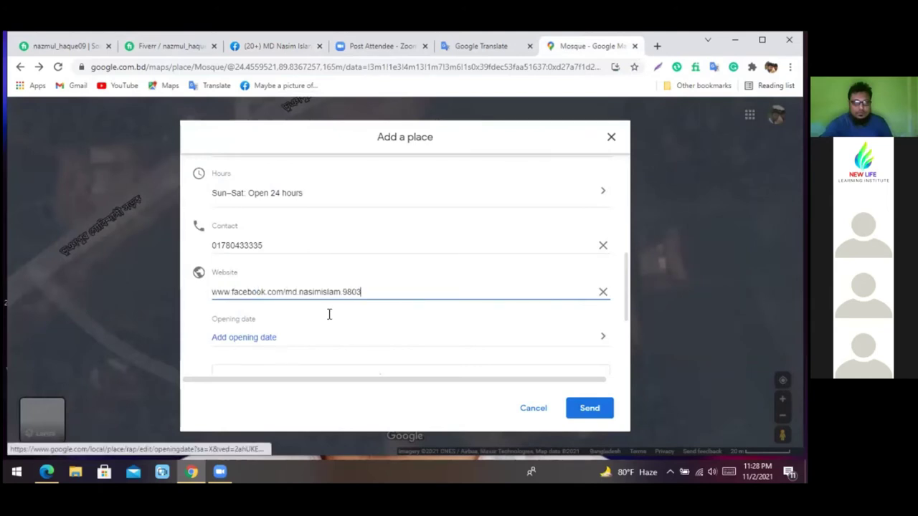
{"action": "scroll", "coordinate": [330, 314], "scroll_direction": "down", "scroll_amount": 1}
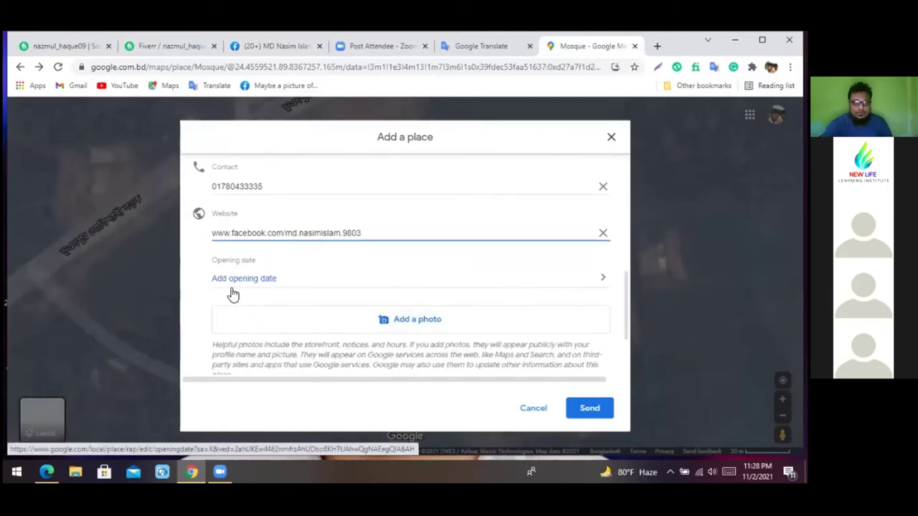
{"action": "left_click", "coordinate": [272, 278]}
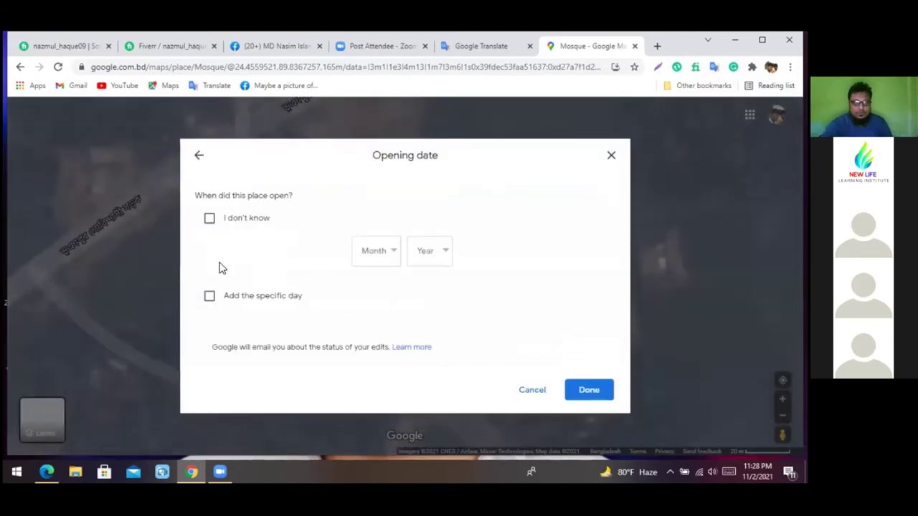
{"action": "left_click", "coordinate": [209, 221]}
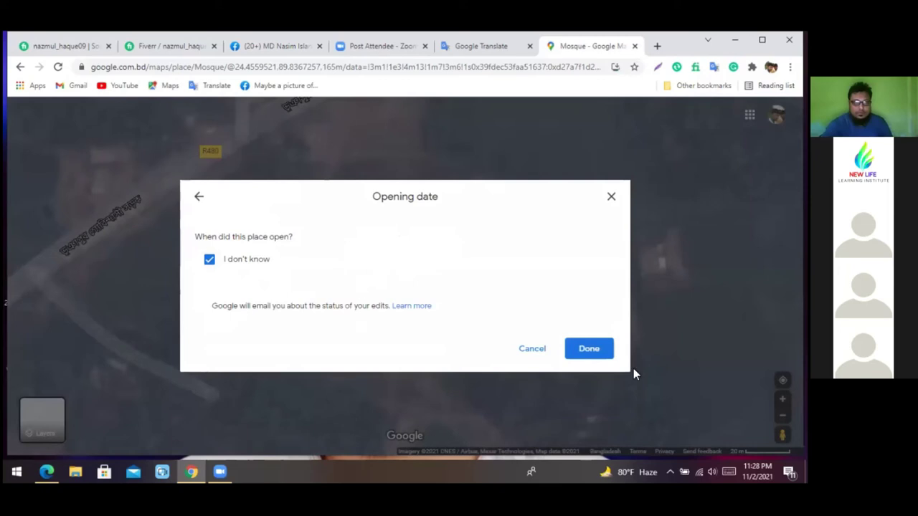
{"action": "left_click", "coordinate": [588, 350]}
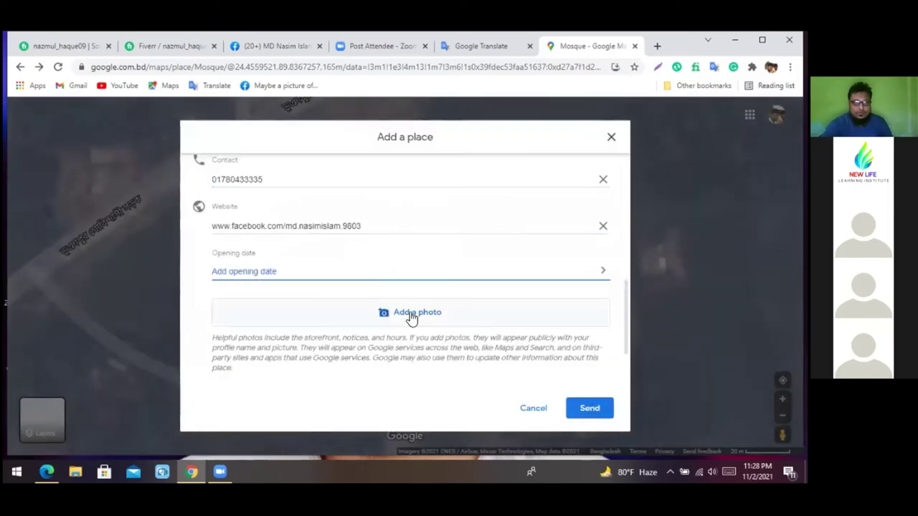
Start adding a photo of the new place.
{"action": "scroll", "coordinate": [421, 273], "scroll_direction": "down", "scroll_amount": 2}
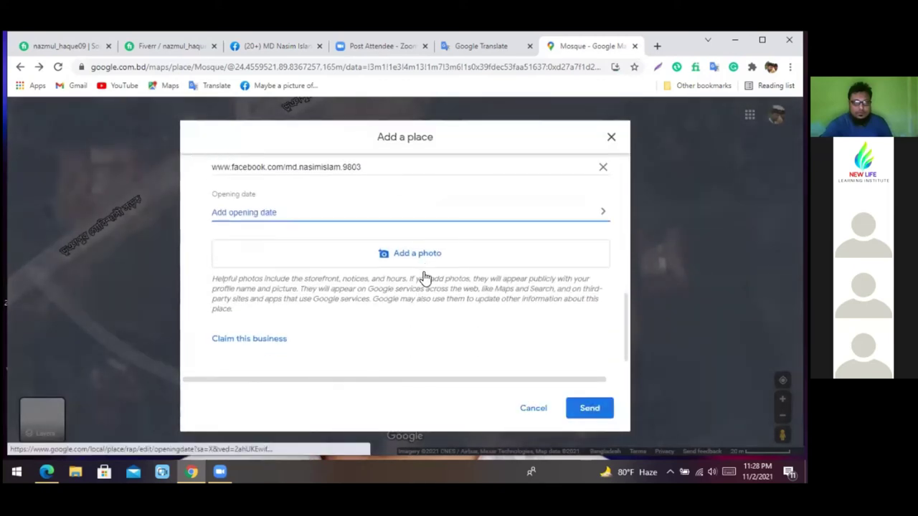
{"action": "left_click", "coordinate": [408, 261]}
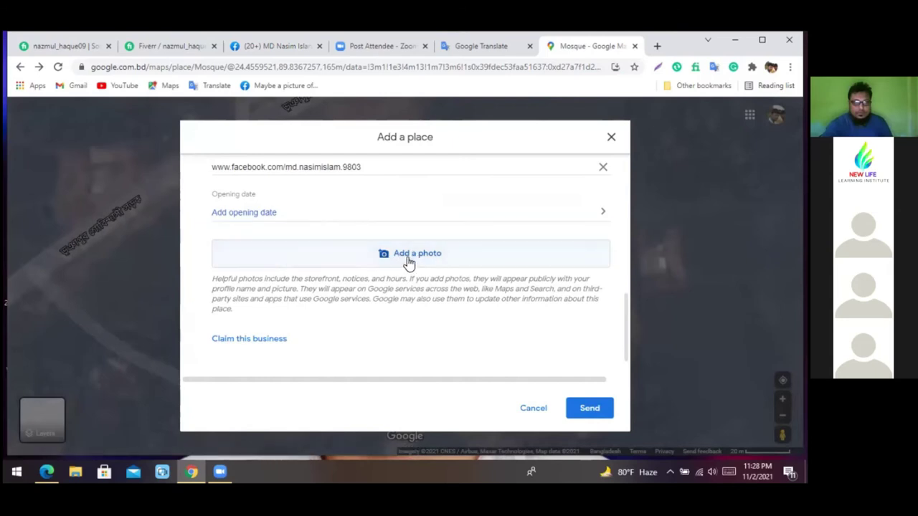
{"action": "left_click", "coordinate": [407, 258]}
Attach the 'drt' image from the Downloads folder as the place's photo.
{"action": "left_click", "coordinate": [390, 252]}
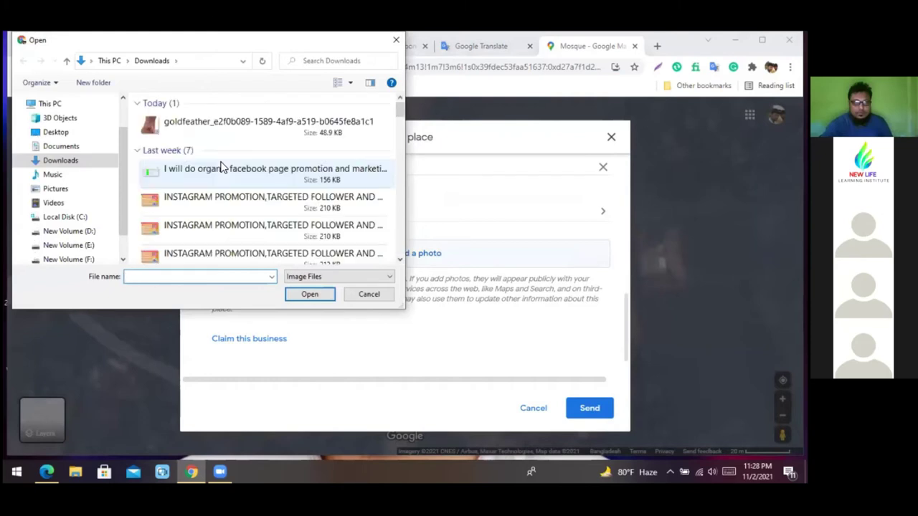
{"action": "scroll", "coordinate": [259, 175], "scroll_direction": "down", "scroll_amount": 5}
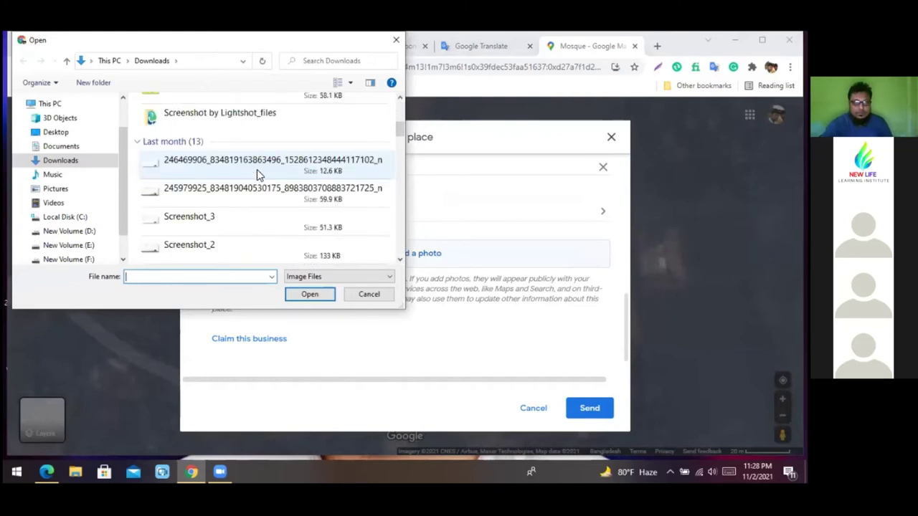
{"action": "scroll", "coordinate": [257, 173], "scroll_direction": "down", "scroll_amount": 3}
{"action": "scroll", "coordinate": [259, 175], "scroll_direction": "down", "scroll_amount": 10}
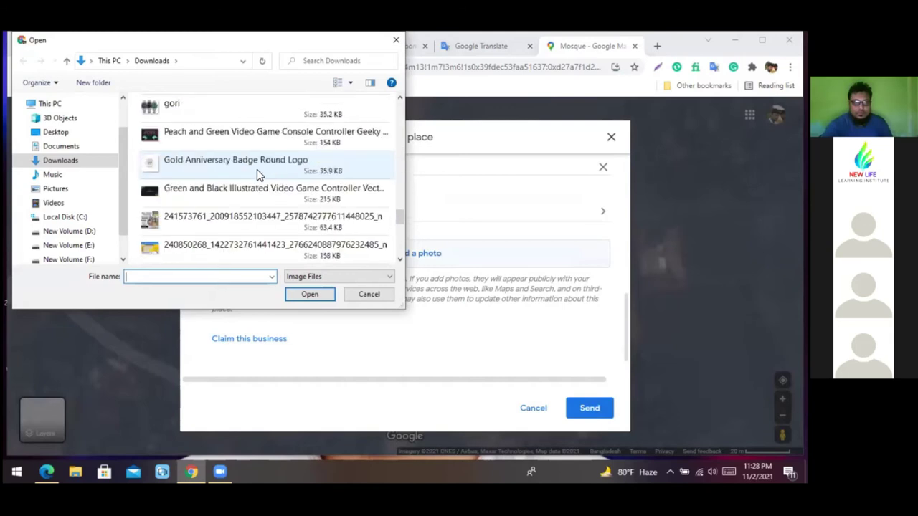
{"action": "scroll", "coordinate": [257, 169], "scroll_direction": "down", "scroll_amount": 3}
{"action": "scroll", "coordinate": [256, 174], "scroll_direction": "down", "scroll_amount": 3}
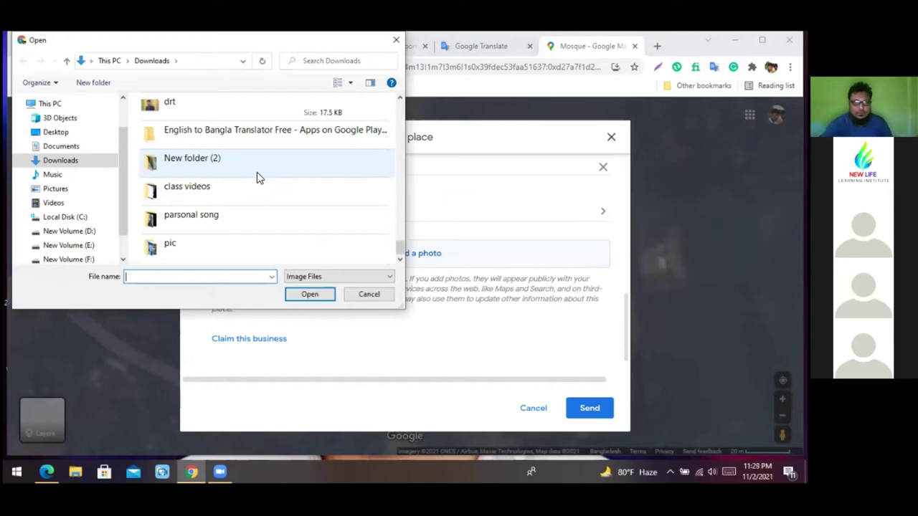
{"action": "scroll", "coordinate": [257, 173], "scroll_direction": "up", "scroll_amount": 6}
{"action": "scroll", "coordinate": [257, 172], "scroll_direction": "down", "scroll_amount": 6}
{"action": "left_click", "coordinate": [212, 109]}
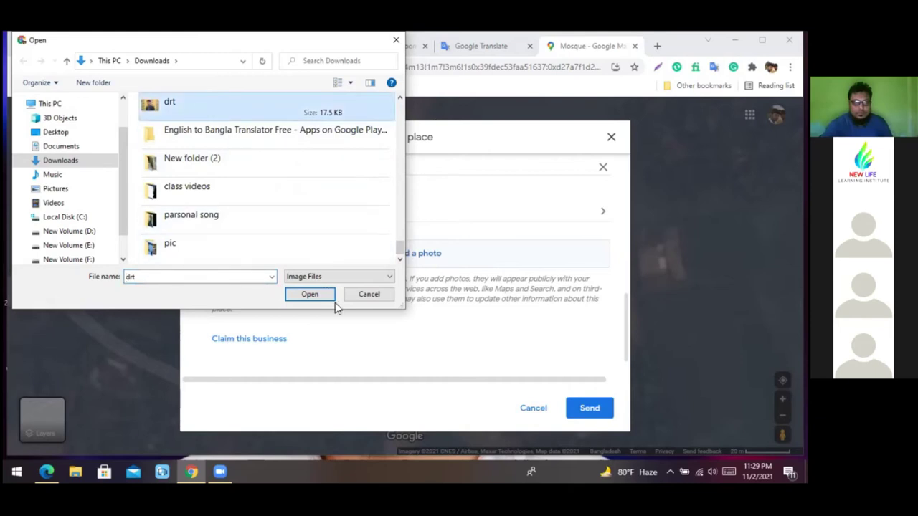
{"action": "left_click", "coordinate": [310, 294]}
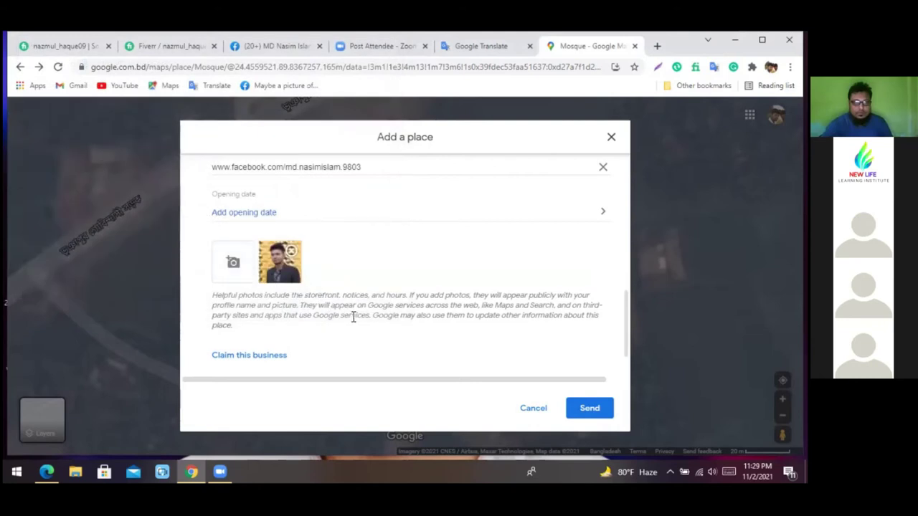
Send the completed new place suggestion for review.
{"action": "scroll", "coordinate": [447, 354], "scroll_direction": "down", "scroll_amount": 1}
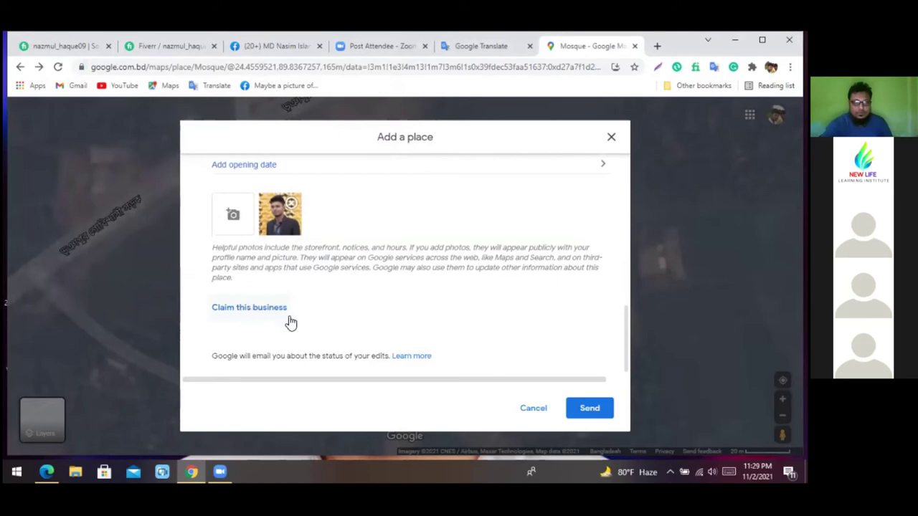
{"action": "left_click", "coordinate": [587, 408]}
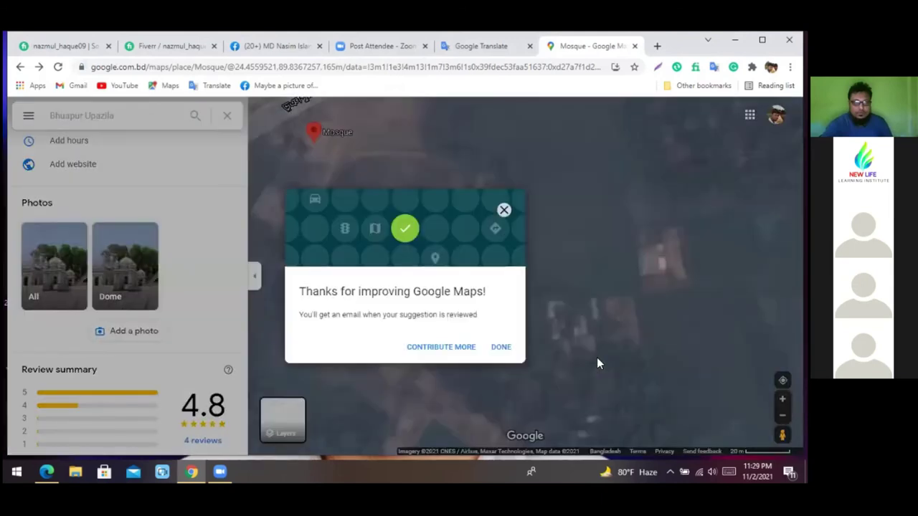
Dismiss the thank-you message and open Your contributions from the main menu.
{"action": "left_click", "coordinate": [501, 348]}
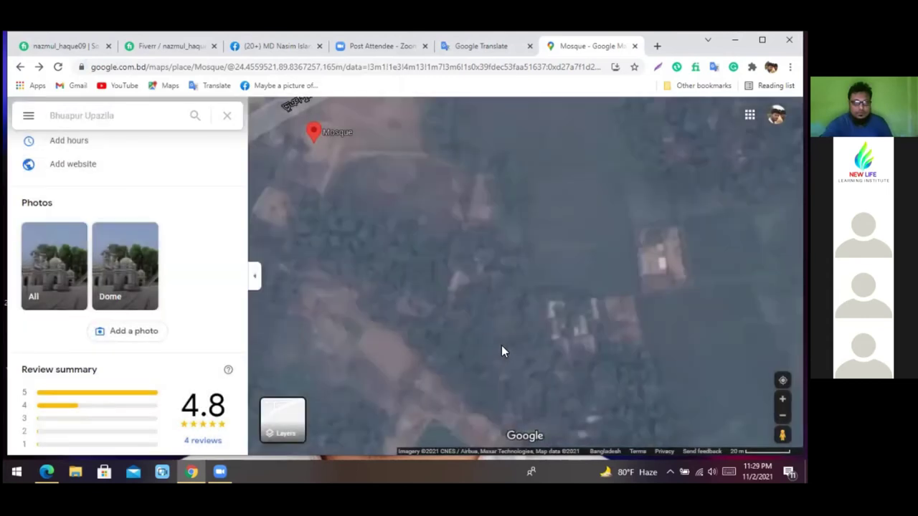
{"action": "scroll", "coordinate": [503, 344], "scroll_direction": "up", "scroll_amount": 5}
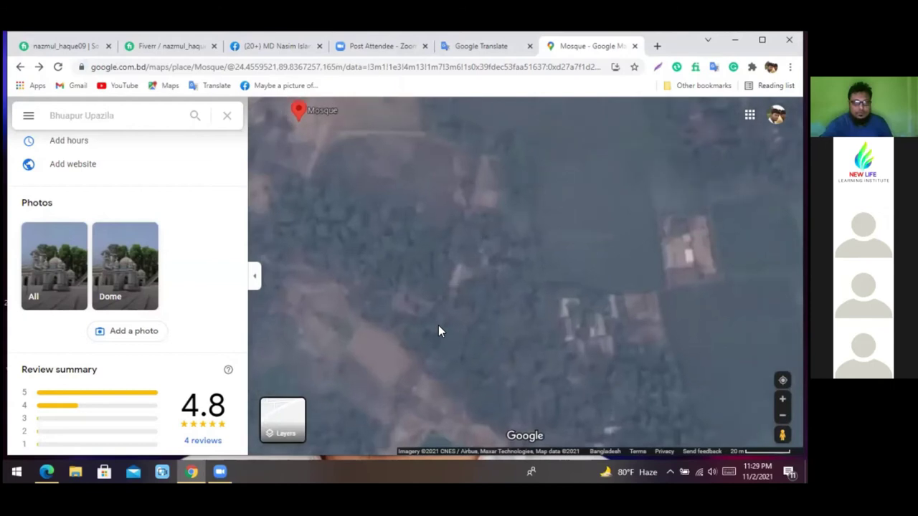
{"action": "scroll", "coordinate": [417, 295], "scroll_direction": "down", "scroll_amount": 3}
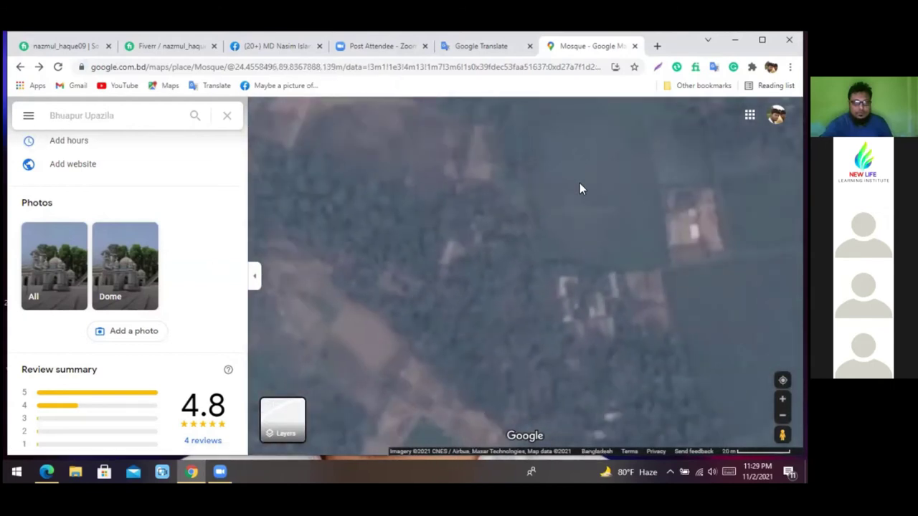
{"action": "left_click", "coordinate": [27, 119]}
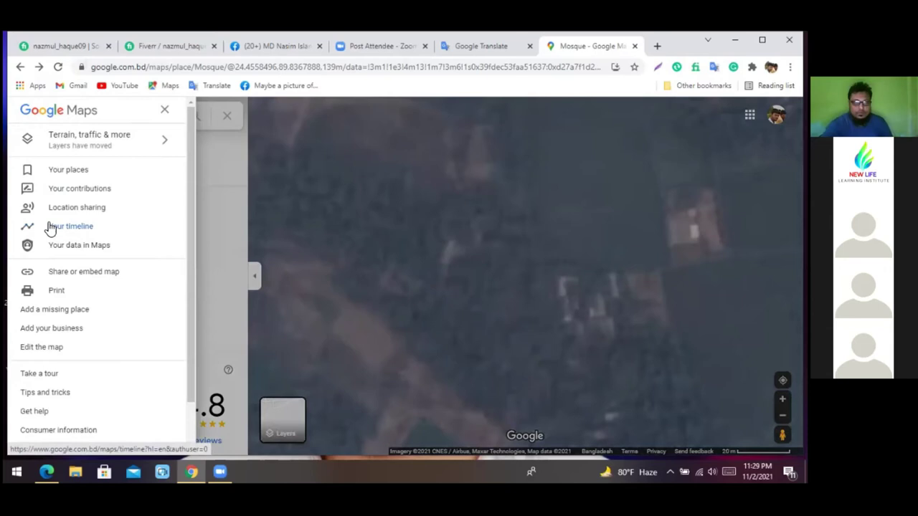
{"action": "left_click", "coordinate": [79, 190]}
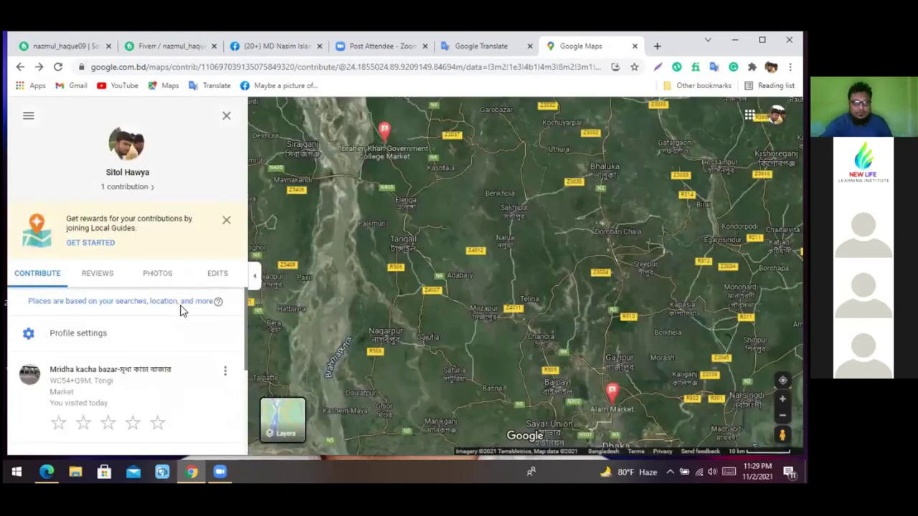
View your submitted edits, reload, and briefly open then close the Local Guides page.
{"action": "left_click", "coordinate": [215, 279]}
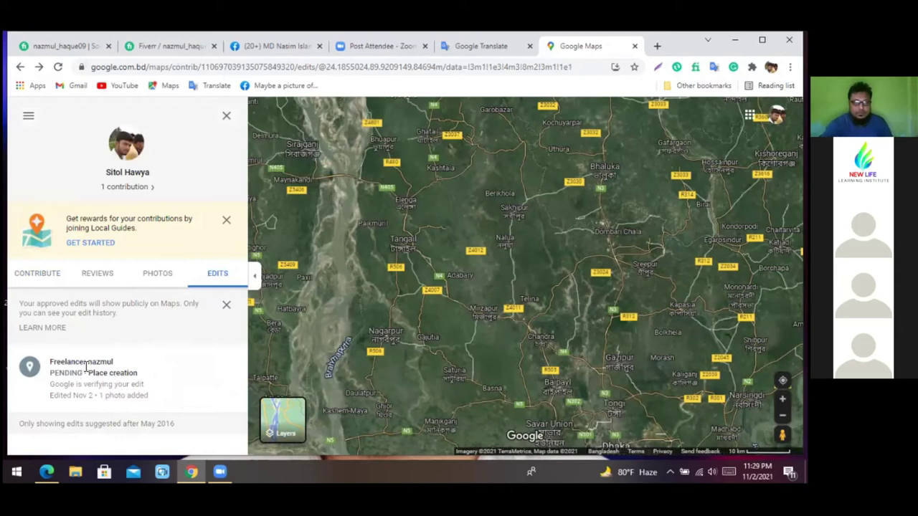
{"action": "mouse_move", "coordinate": [299, 413]}
{"action": "left_click", "coordinate": [59, 66]}
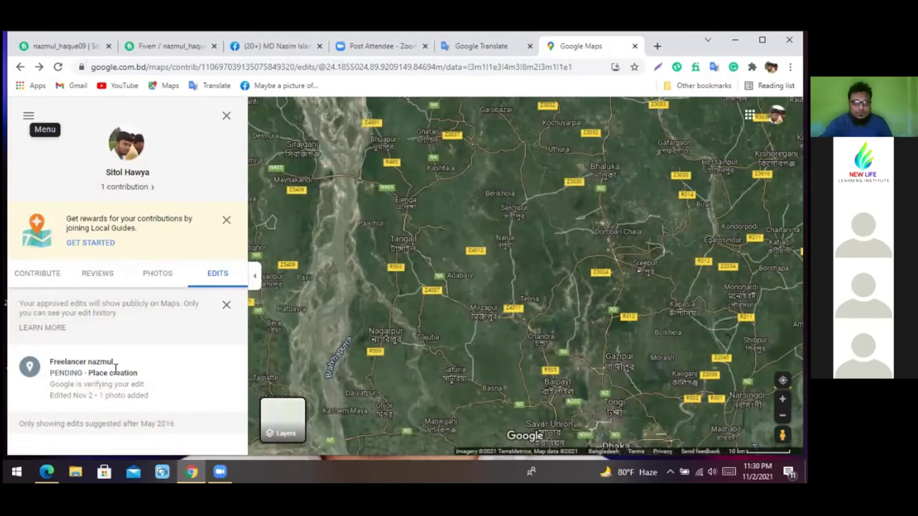
{"action": "left_click", "coordinate": [98, 245]}
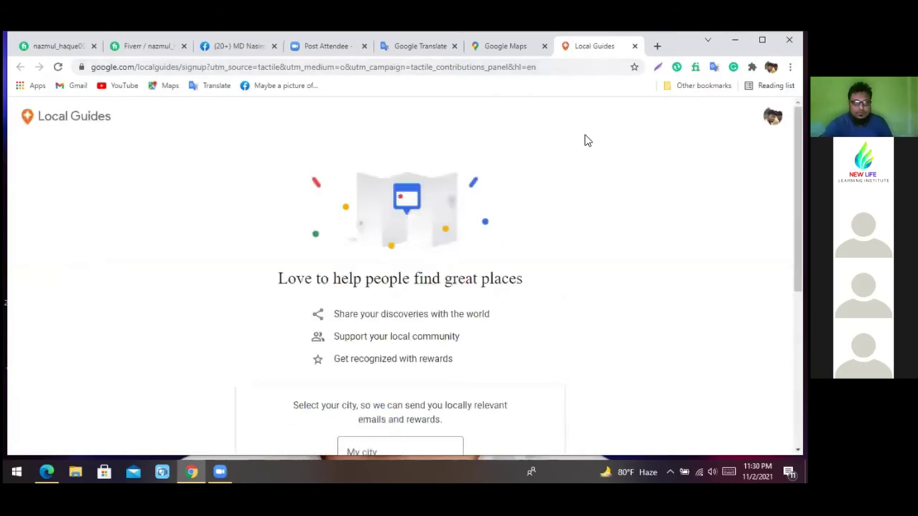
{"action": "left_click", "coordinate": [634, 47]}
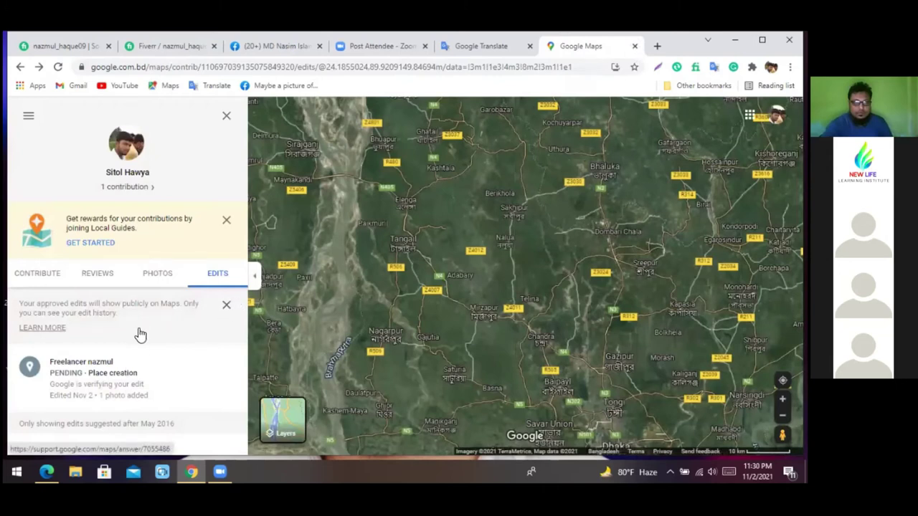
Check your contributed photos, then go back to the edits list and reload it.
{"action": "left_click", "coordinate": [153, 279]}
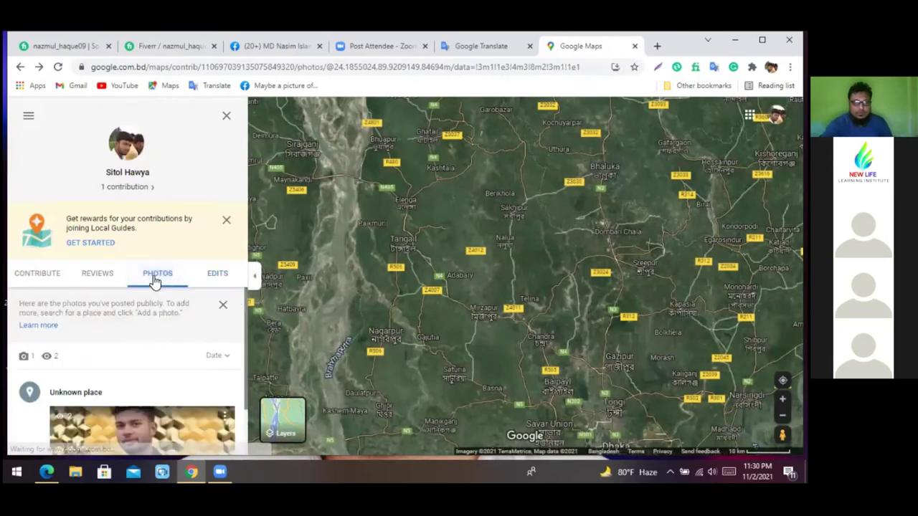
{"action": "scroll", "coordinate": [108, 366], "scroll_direction": "down", "scroll_amount": 1}
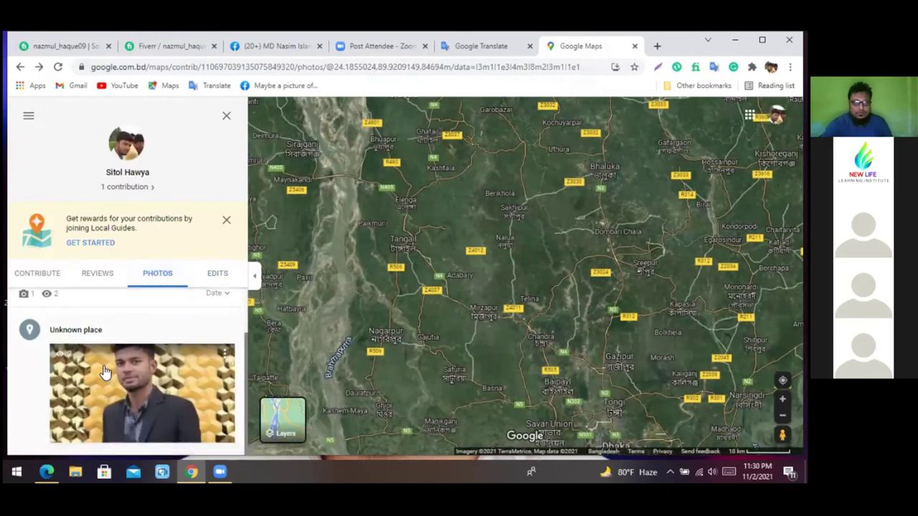
{"action": "scroll", "coordinate": [64, 371], "scroll_direction": "up", "scroll_amount": 1}
{"action": "scroll", "coordinate": [129, 373], "scroll_direction": "down", "scroll_amount": 1}
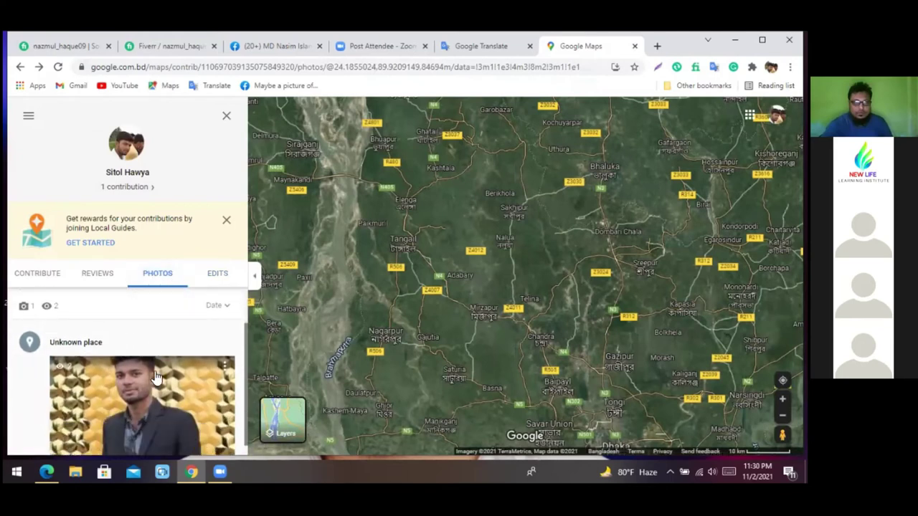
{"action": "scroll", "coordinate": [161, 366], "scroll_direction": "up", "scroll_amount": 1}
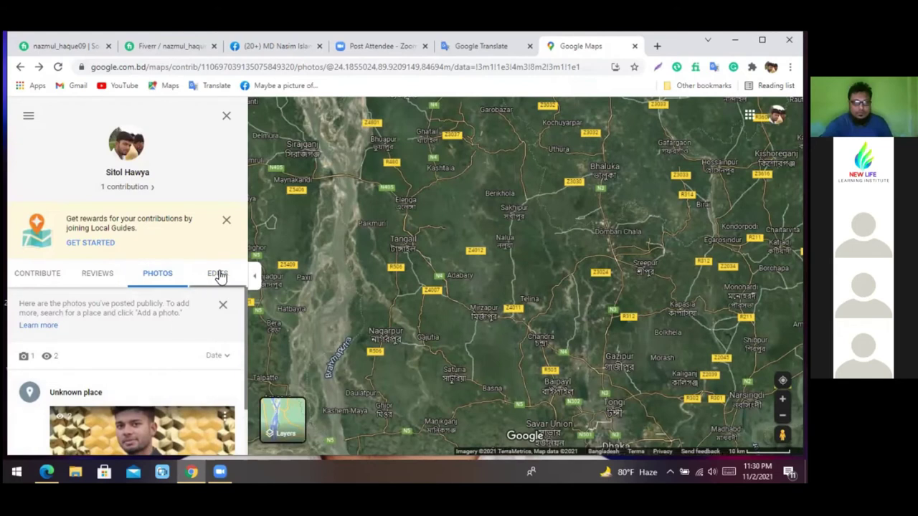
{"action": "left_click", "coordinate": [219, 275]}
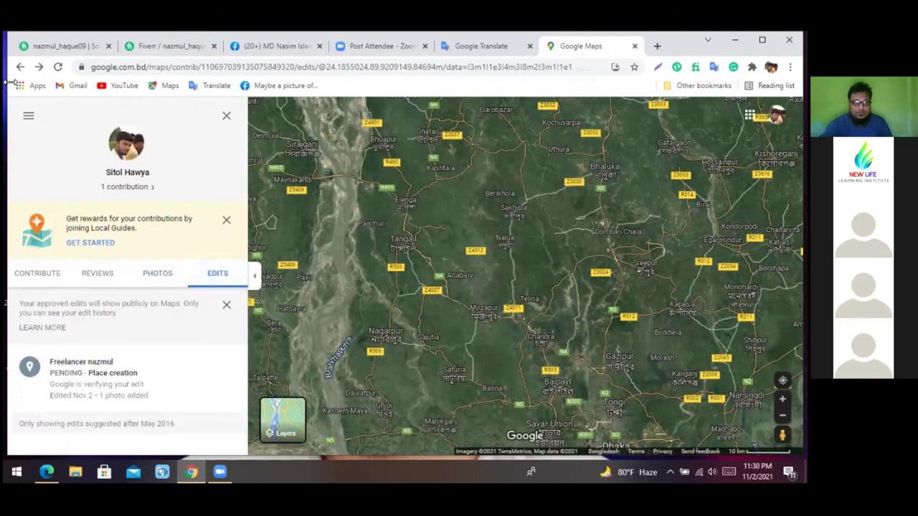
{"action": "left_click", "coordinate": [60, 69]}
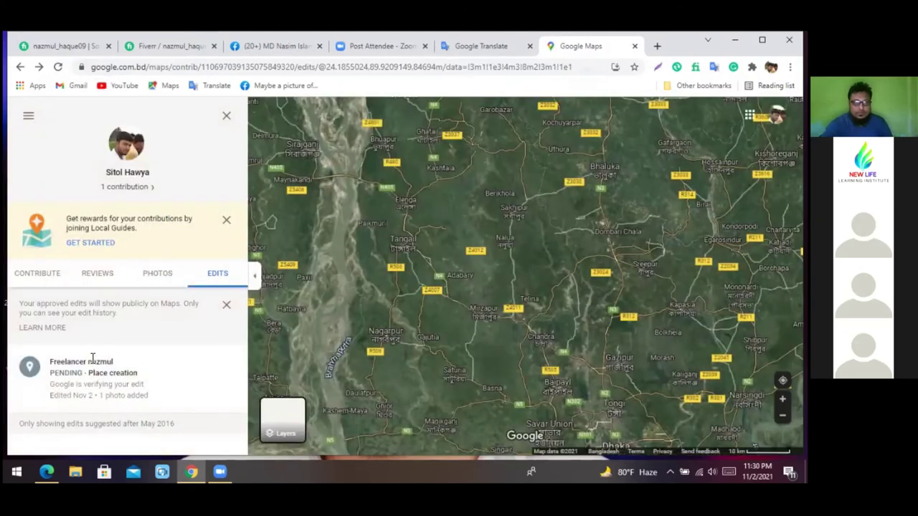
Copy the pending place's name from the edits list and open a blank tab.
{"action": "triple_click", "coordinate": [92, 361]}
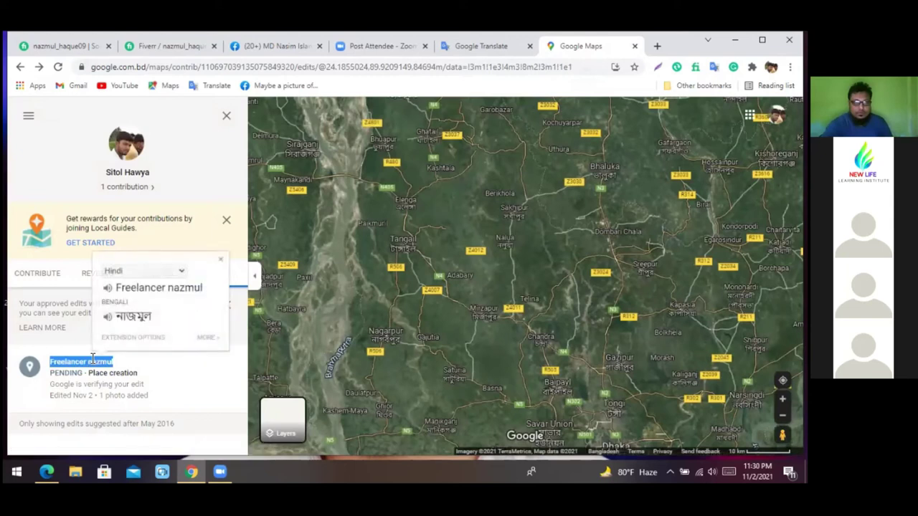
{"action": "right_click", "coordinate": [91, 363]}
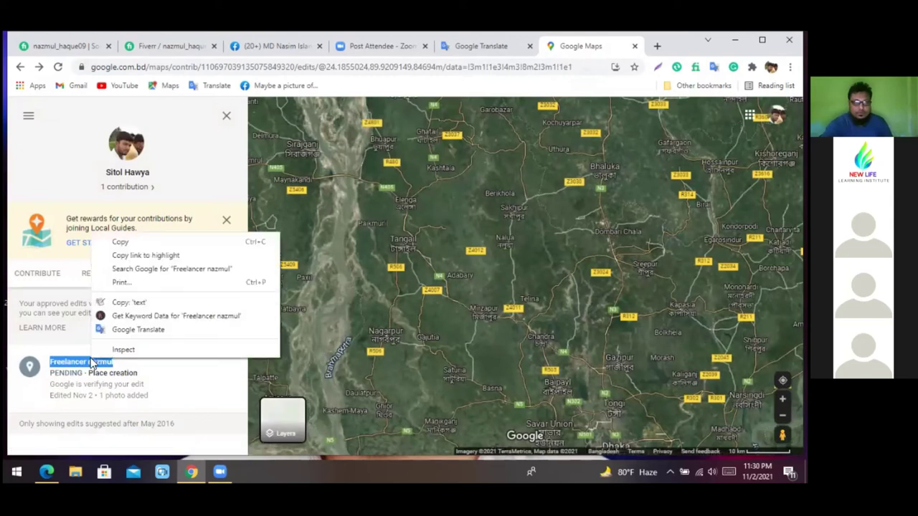
{"action": "left_click", "coordinate": [123, 243]}
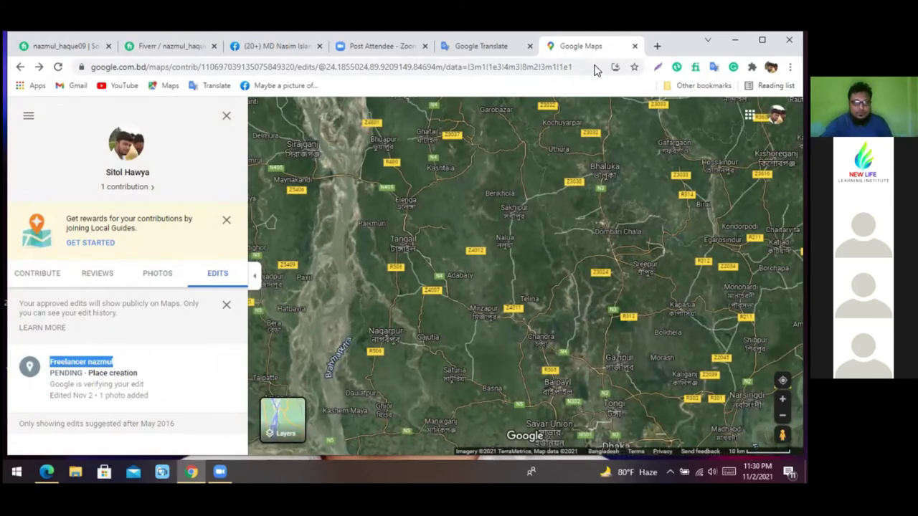
{"action": "left_click", "coordinate": [657, 46]}
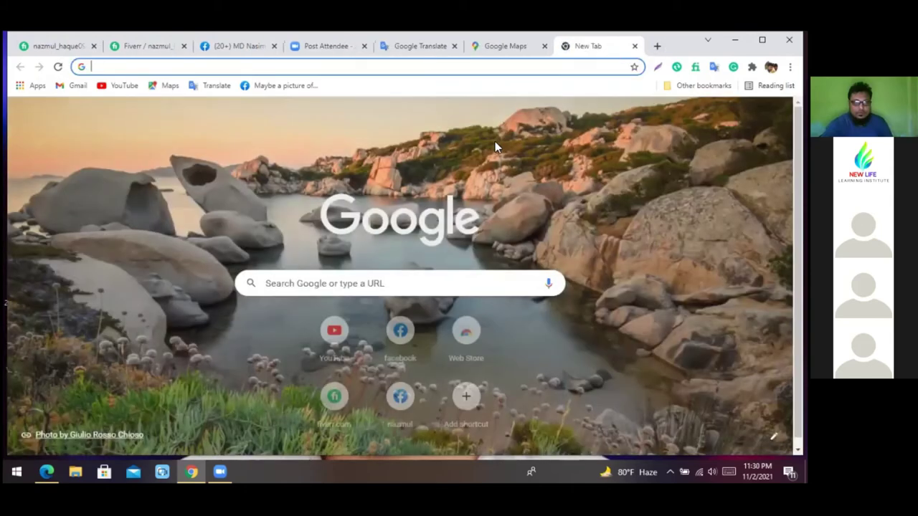
Search Google for the copied place name, allow location access, and view results in Maps.
{"action": "right_click", "coordinate": [431, 68]}
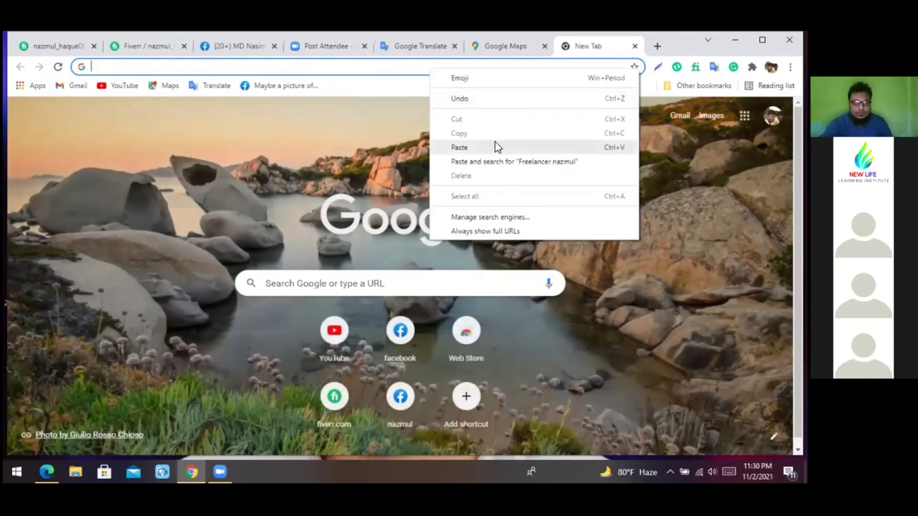
{"action": "left_click", "coordinate": [501, 147]}
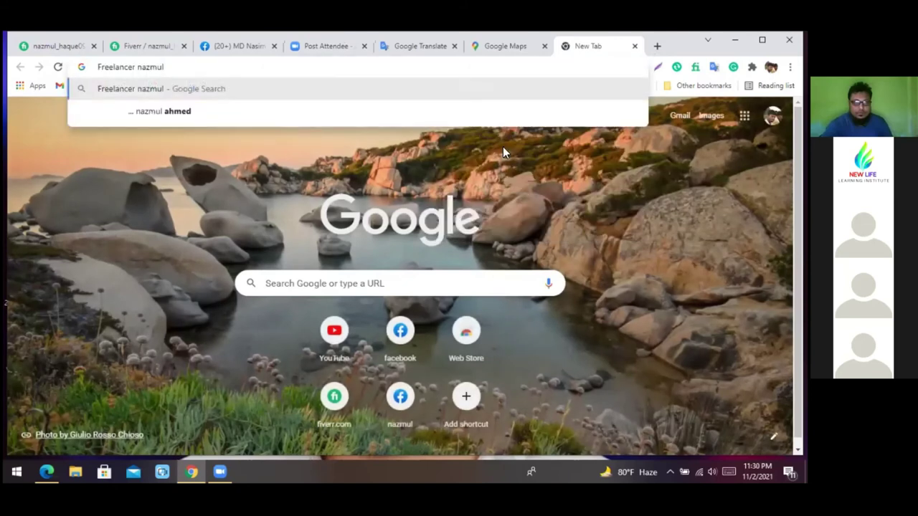
{"action": "key", "text": "Return"}
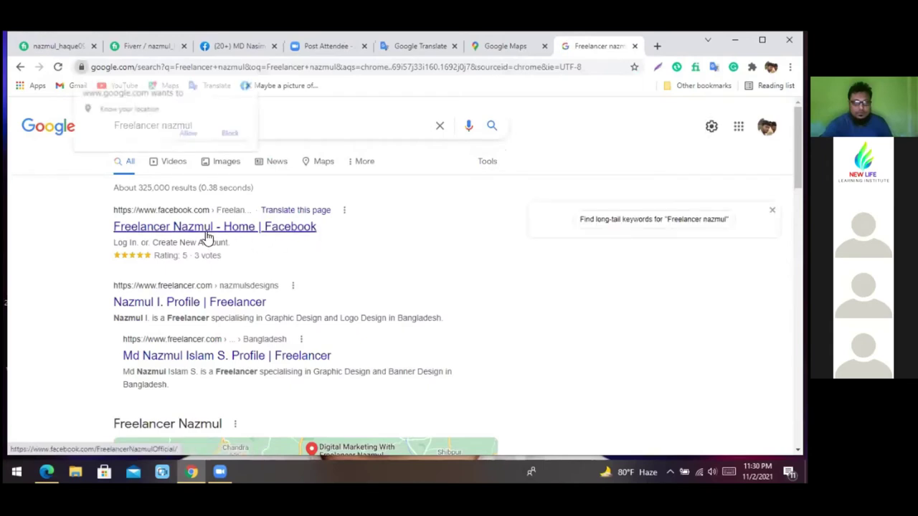
{"action": "left_click", "coordinate": [190, 134]}
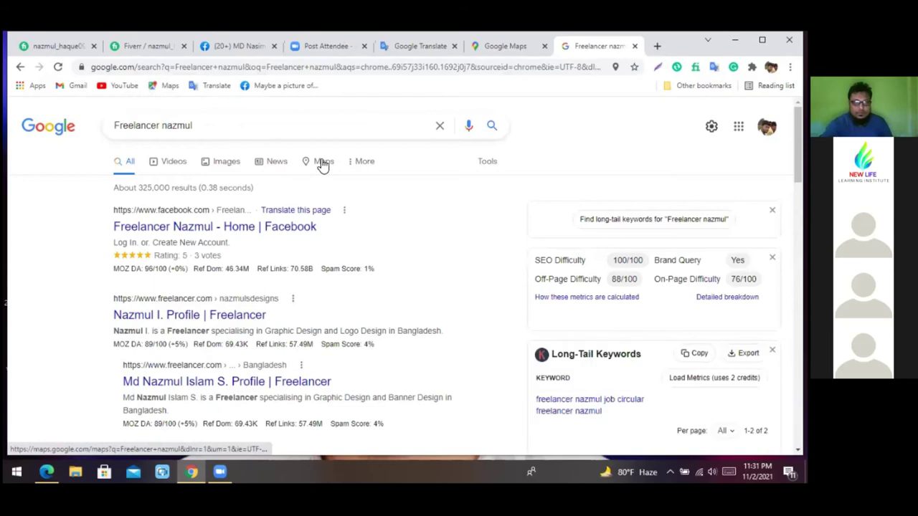
{"action": "left_click", "coordinate": [322, 163]}
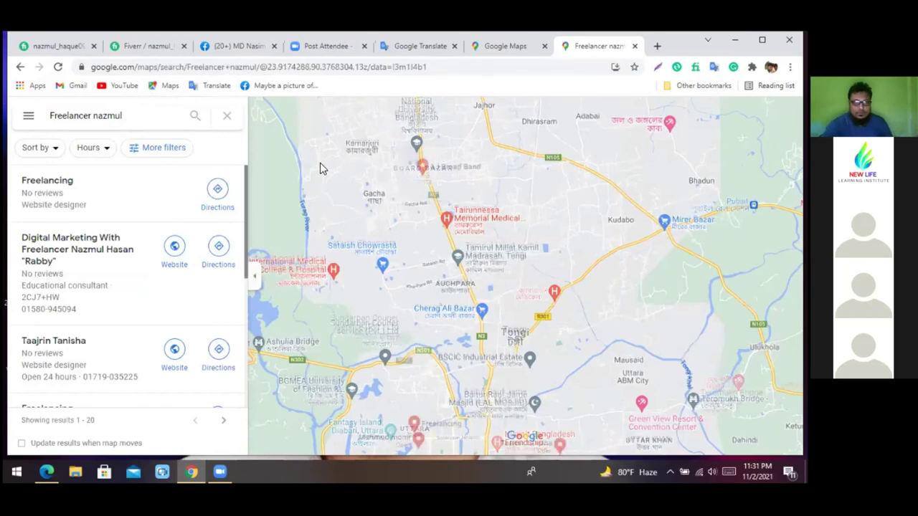
Scroll through the map results for the place, then go back to the contributions tab.
{"action": "scroll", "coordinate": [109, 304], "scroll_direction": "down", "scroll_amount": 2}
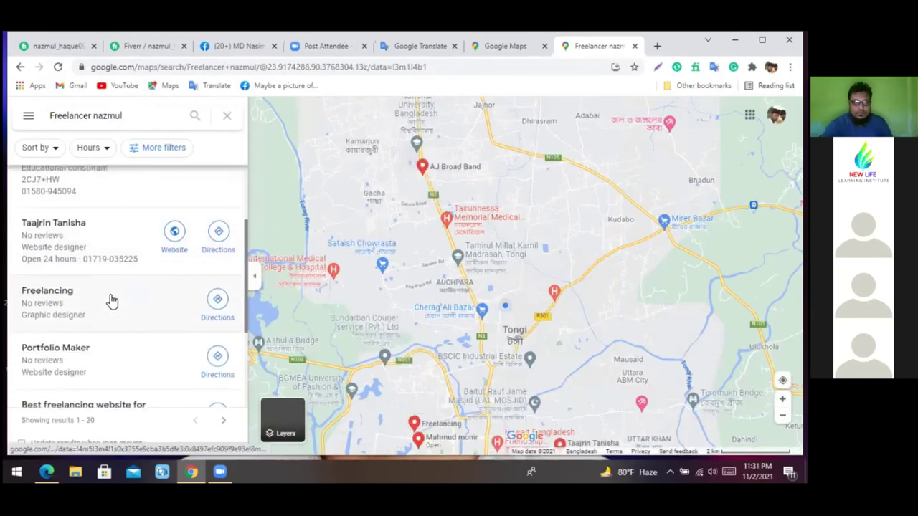
{"action": "scroll", "coordinate": [116, 356], "scroll_direction": "down", "scroll_amount": 1}
{"action": "scroll", "coordinate": [116, 356], "scroll_direction": "down", "scroll_amount": 2}
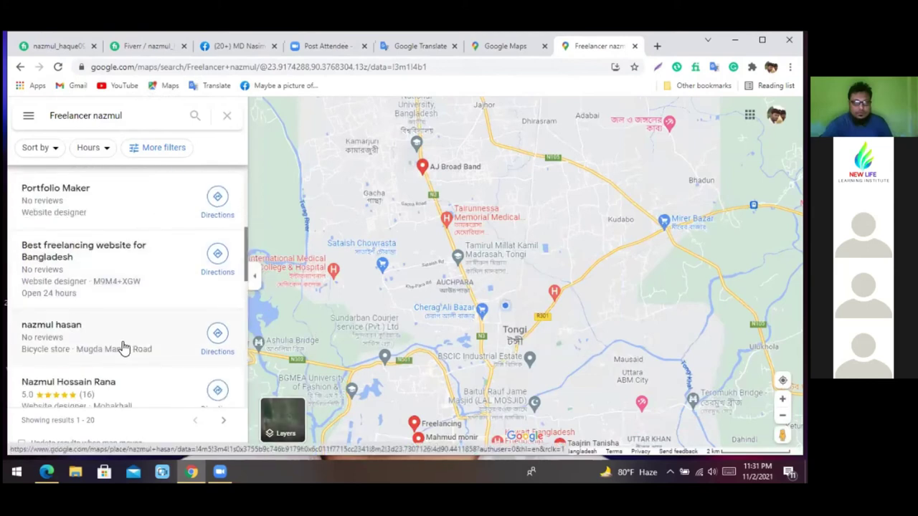
{"action": "scroll", "coordinate": [131, 351], "scroll_direction": "down", "scroll_amount": 3}
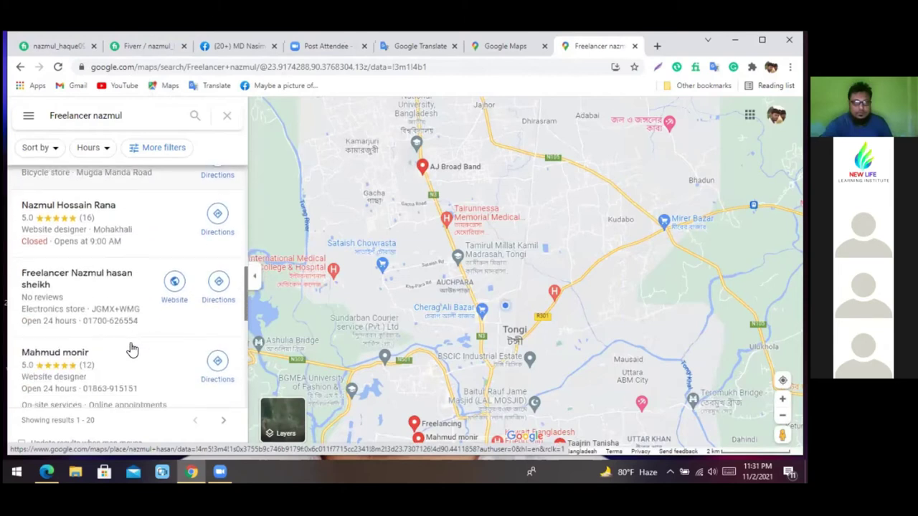
{"action": "scroll", "coordinate": [131, 339], "scroll_direction": "down", "scroll_amount": 2}
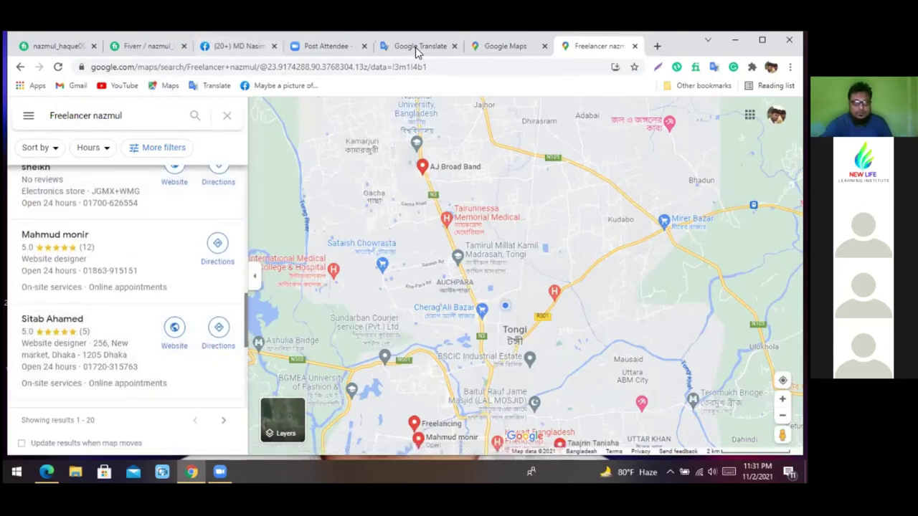
{"action": "left_click", "coordinate": [503, 45]}
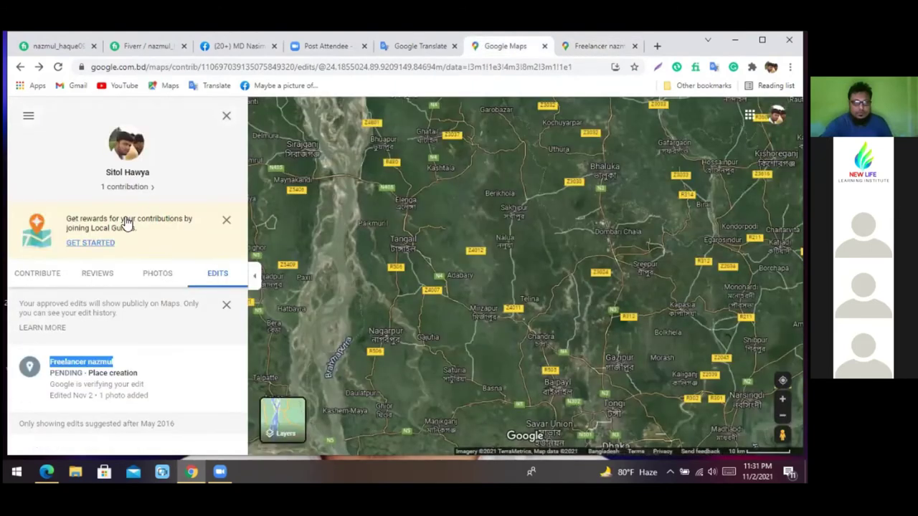
Reload contributions, then open Your places and check its Labeled, Maps and Lists tabs.
{"action": "left_click", "coordinate": [58, 69]}
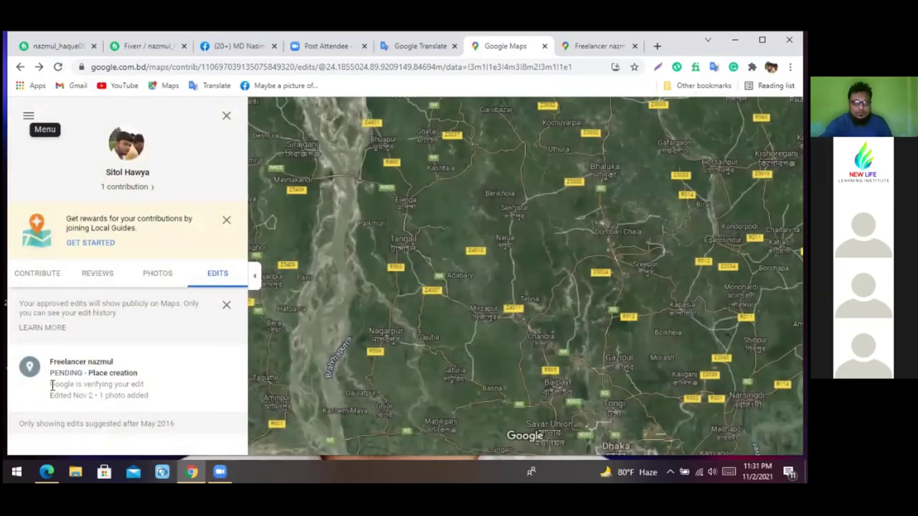
{"action": "left_click", "coordinate": [29, 121]}
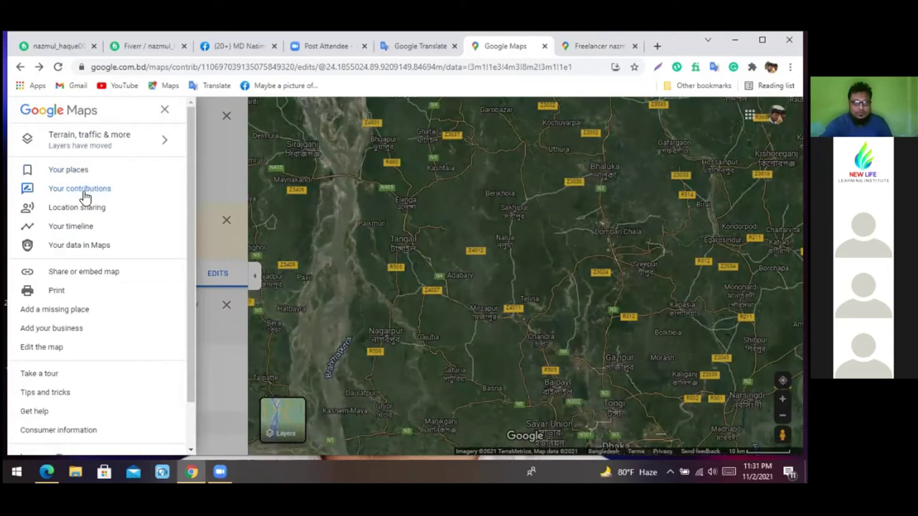
{"action": "left_click", "coordinate": [63, 173]}
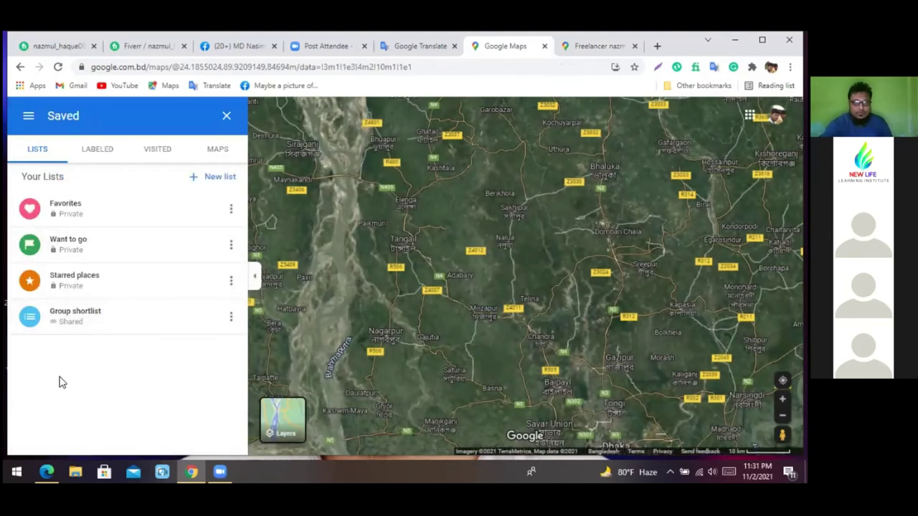
{"action": "left_click", "coordinate": [98, 153]}
{"action": "left_click", "coordinate": [218, 151]}
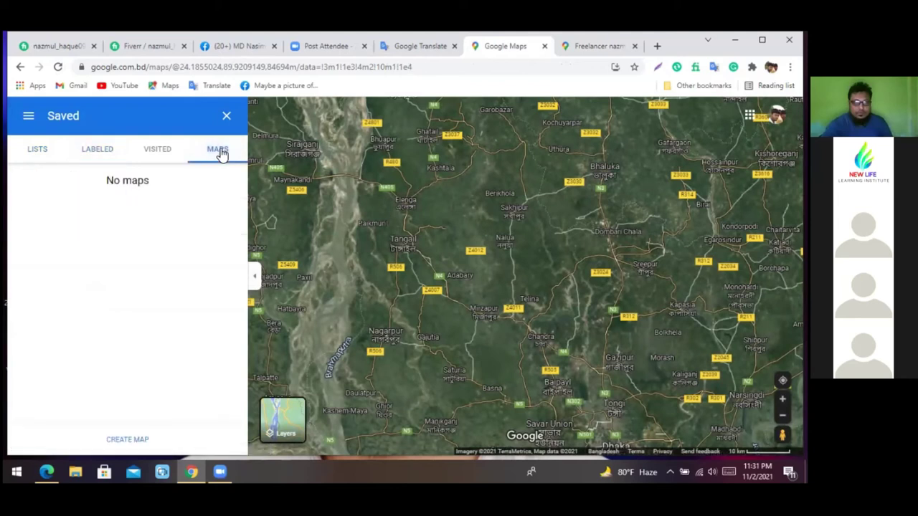
{"action": "left_click", "coordinate": [31, 150]}
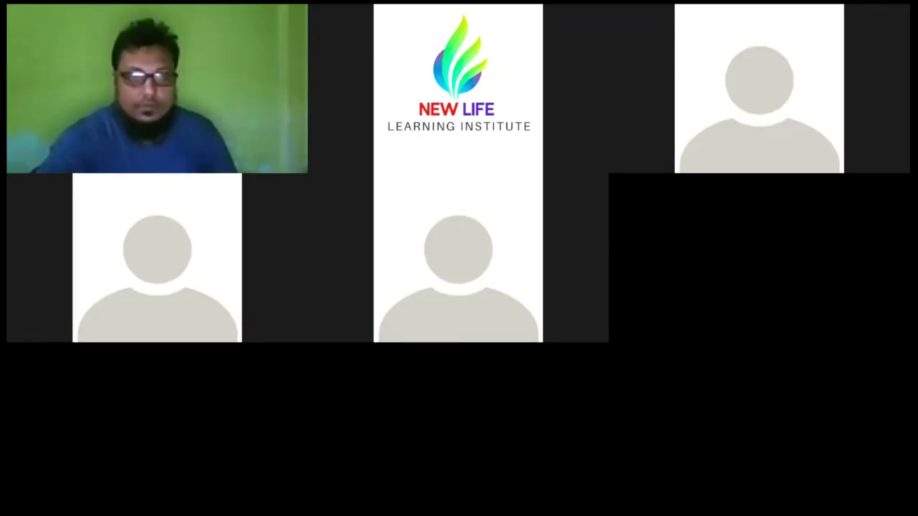
Scroll the shared Fiverr 'google map create' results down and back up to the top.
{"action": "scroll", "coordinate": [474, 216], "scroll_direction": "down", "scroll_amount": 3}
{"action": "scroll", "coordinate": [473, 215], "scroll_direction": "up", "scroll_amount": 3}
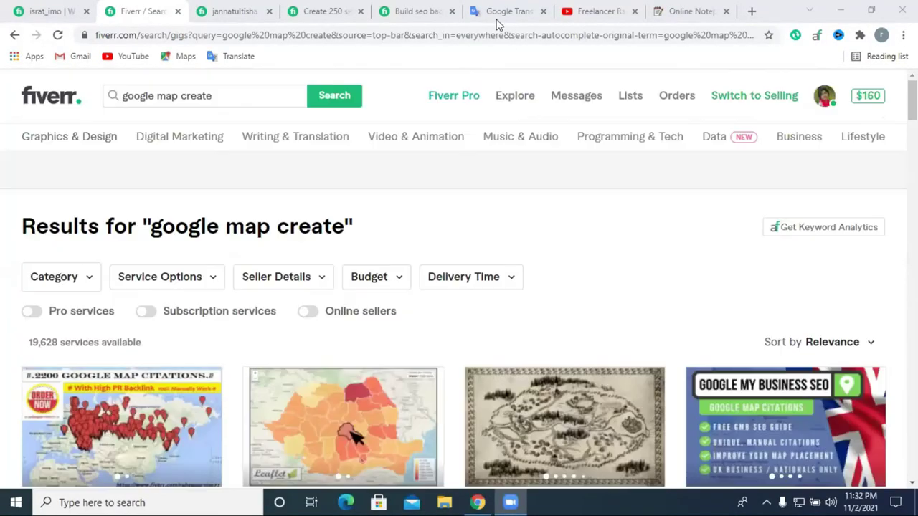
Return to the aNotepad numbered list and copy 'Link Building' from item 1.
{"action": "left_click", "coordinate": [677, 10]}
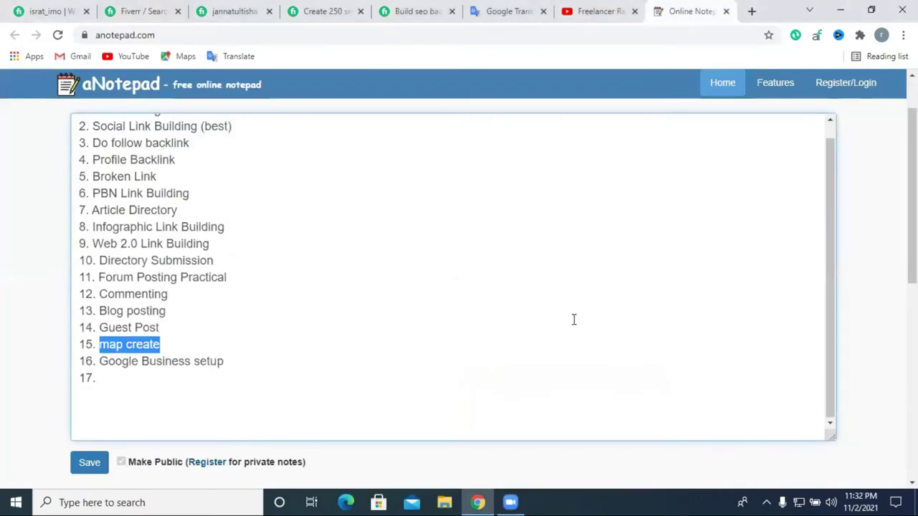
{"action": "scroll", "coordinate": [574, 319], "scroll_direction": "up", "scroll_amount": 1}
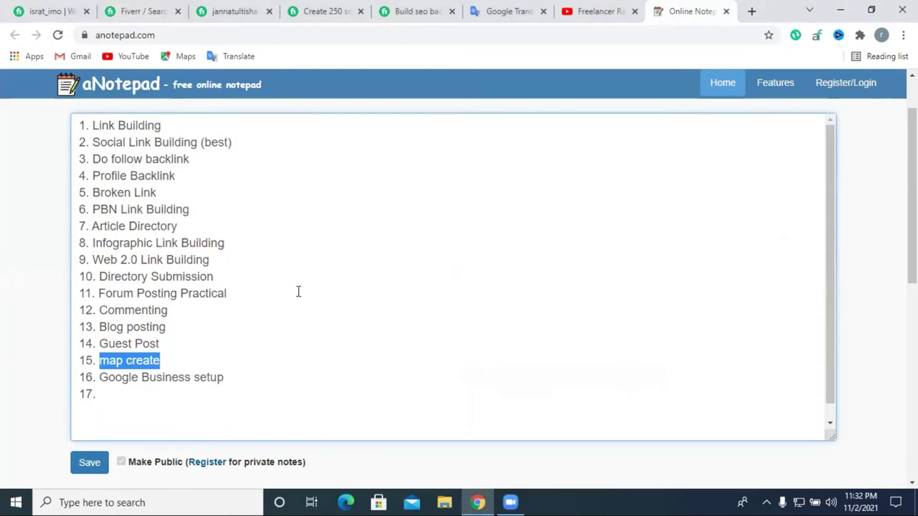
{"action": "scroll", "coordinate": [300, 290], "scroll_direction": "up", "scroll_amount": 1}
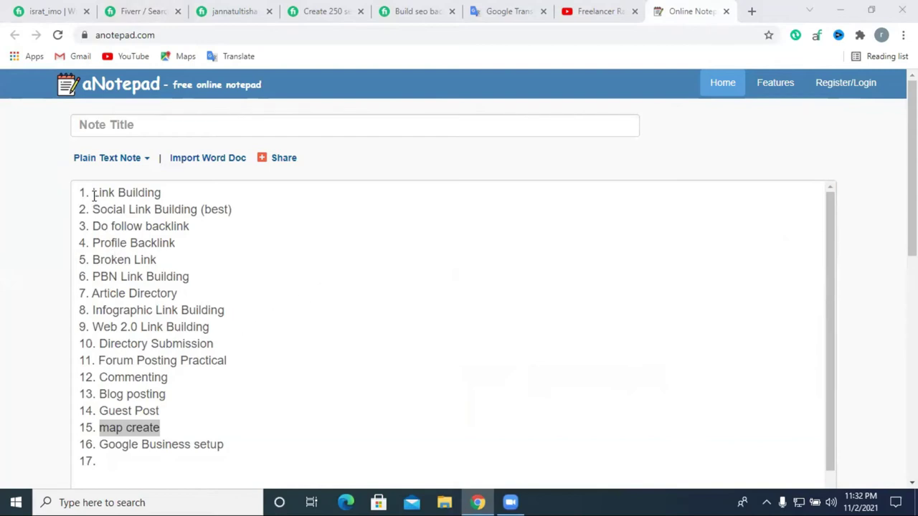
{"action": "left_click_drag", "start_coordinate": [95, 243], "coordinate": [192, 243]}
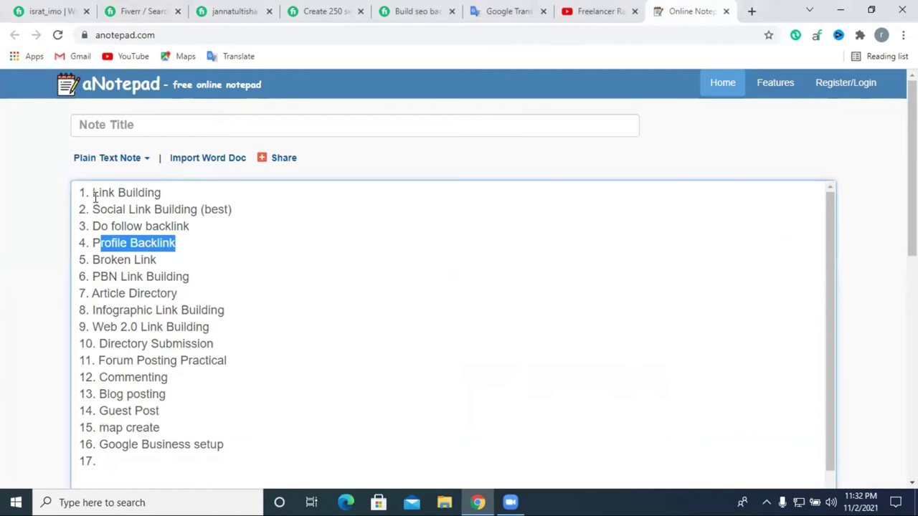
{"action": "left_click_drag", "start_coordinate": [94, 194], "coordinate": [163, 191]}
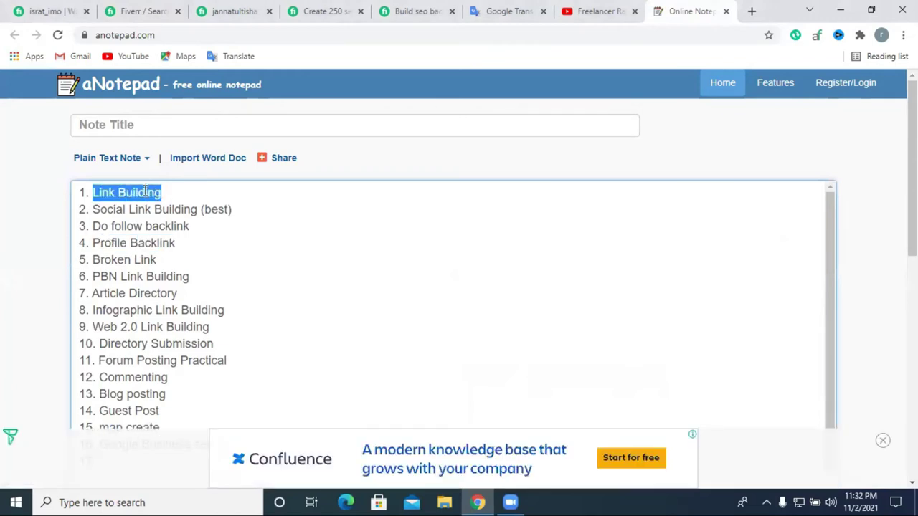
{"action": "right_click", "coordinate": [145, 192]}
{"action": "left_click", "coordinate": [190, 246]}
{"action": "right_click", "coordinate": [160, 192]}
{"action": "left_click", "coordinate": [178, 243]}
Search Yahoo in a new tab for 'Link Building site List 2017' and skim the results.
{"action": "left_click", "coordinate": [752, 11]}
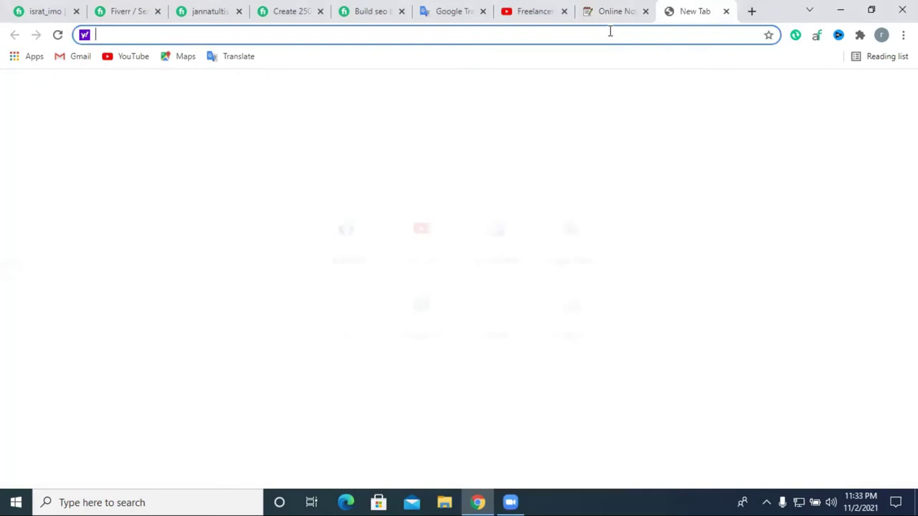
{"action": "key", "text": "ctrl+v"}
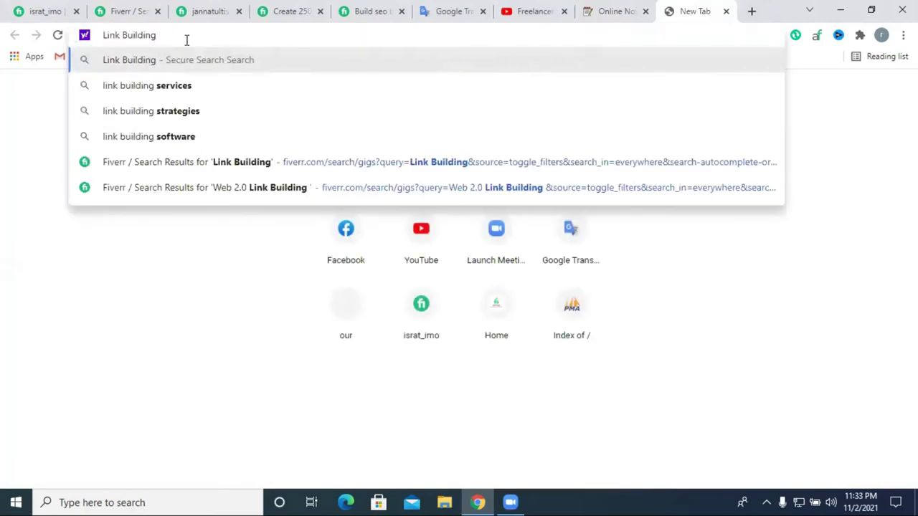
{"action": "type", "text": "site "}
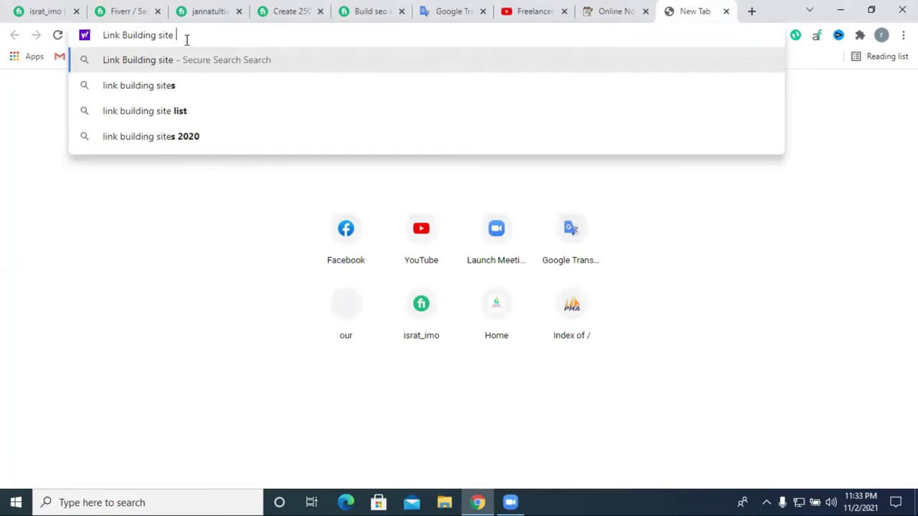
{"action": "type", "text": "List 2017"}
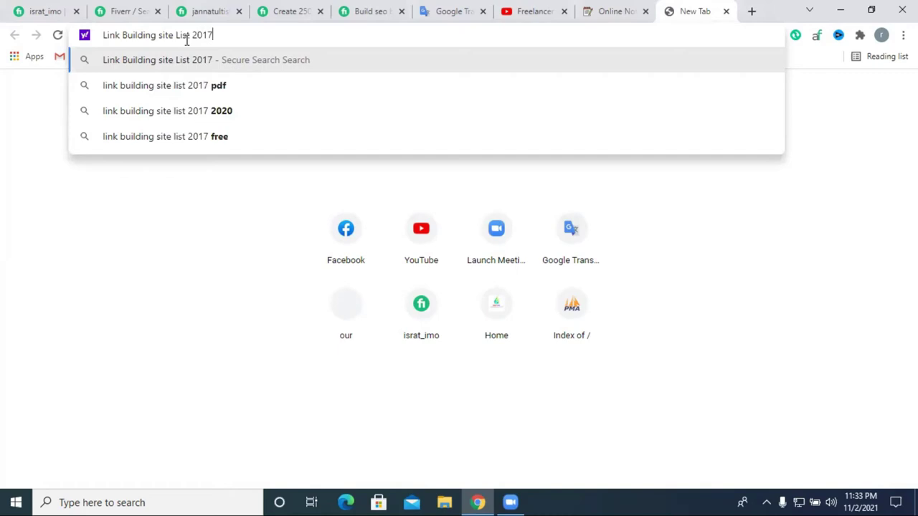
{"action": "key", "text": "Return"}
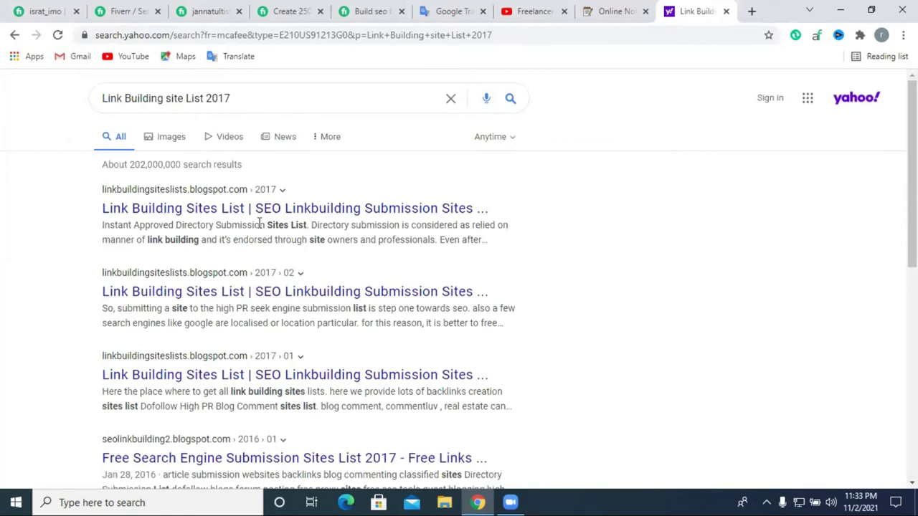
{"action": "scroll", "coordinate": [259, 223], "scroll_direction": "down", "scroll_amount": 3}
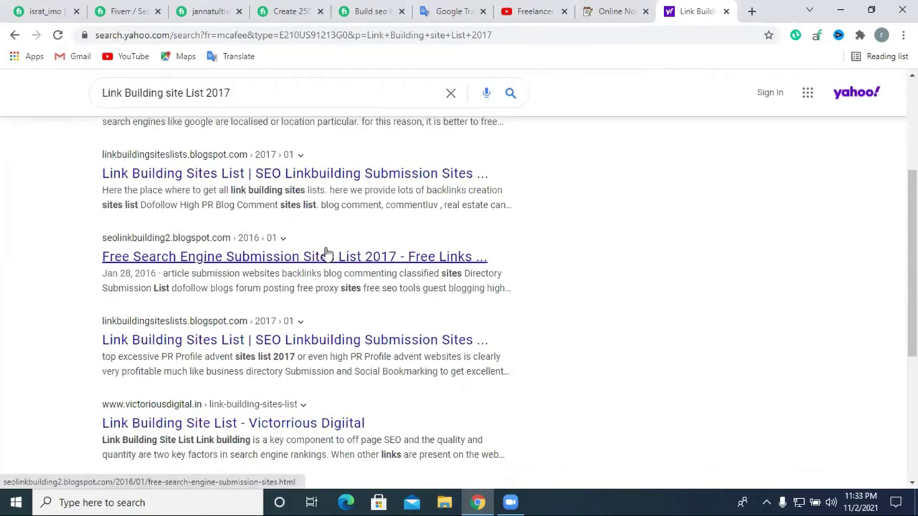
{"action": "scroll", "coordinate": [326, 253], "scroll_direction": "down", "scroll_amount": 2}
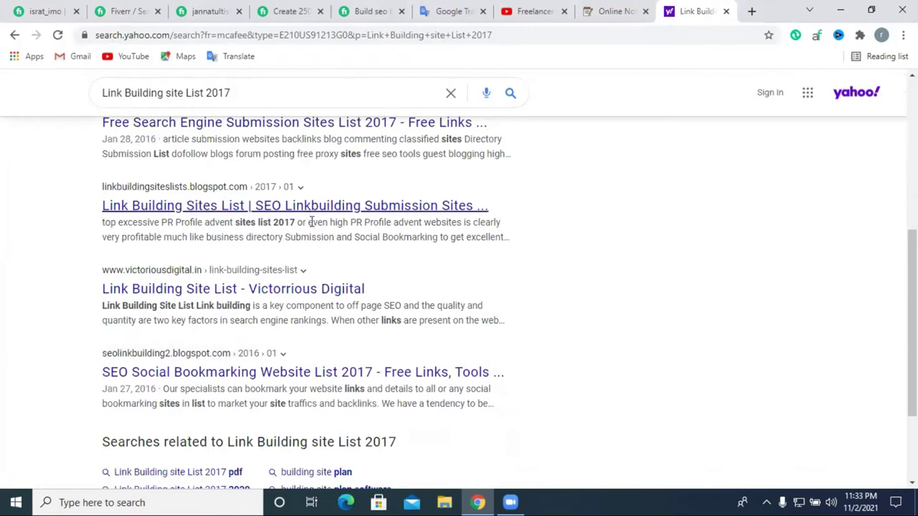
{"action": "scroll", "coordinate": [312, 232], "scroll_direction": "down", "scroll_amount": 2}
{"action": "scroll", "coordinate": [312, 232], "scroll_direction": "up", "scroll_amount": 3}
{"action": "scroll", "coordinate": [313, 232], "scroll_direction": "up", "scroll_amount": 4}
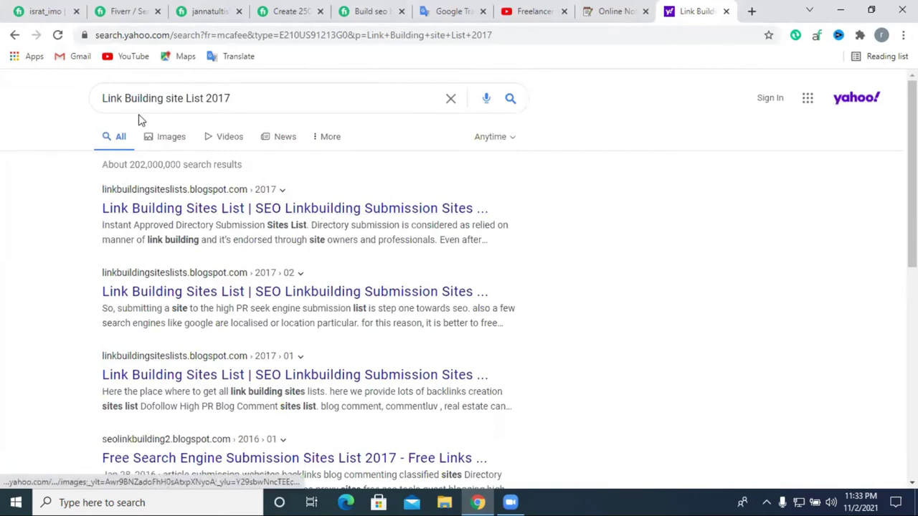
Change the query to lowercase 'building', rerun the search, and select the query text.
{"action": "left_click_drag", "start_coordinate": [132, 98], "coordinate": [125, 98]}
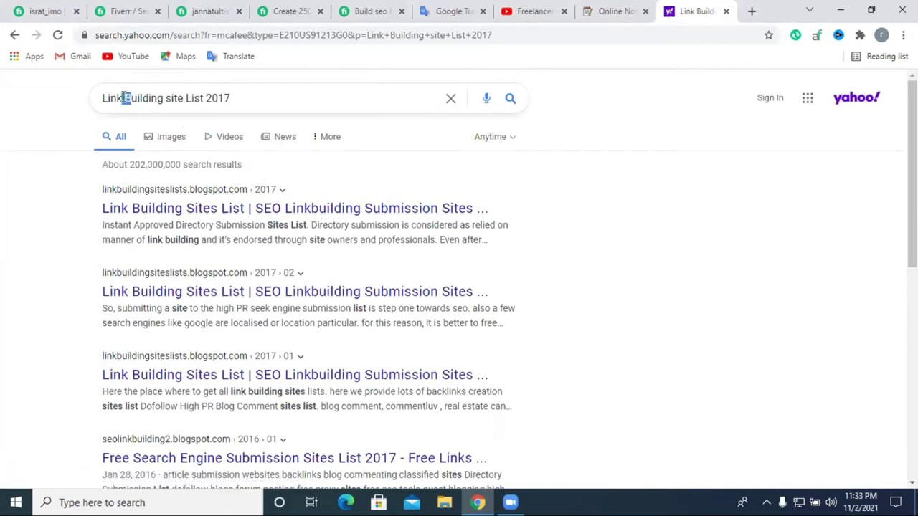
{"action": "type", "text": "bb"}
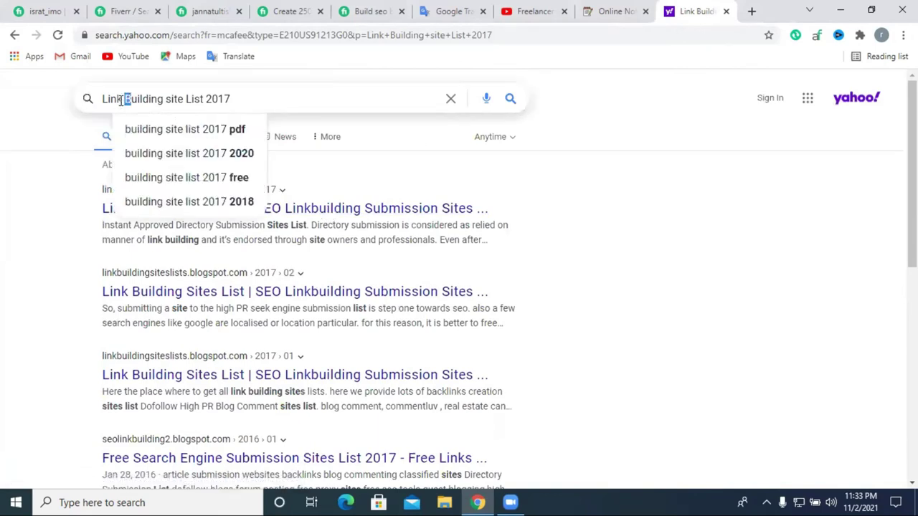
{"action": "key", "text": "BackSpace"}
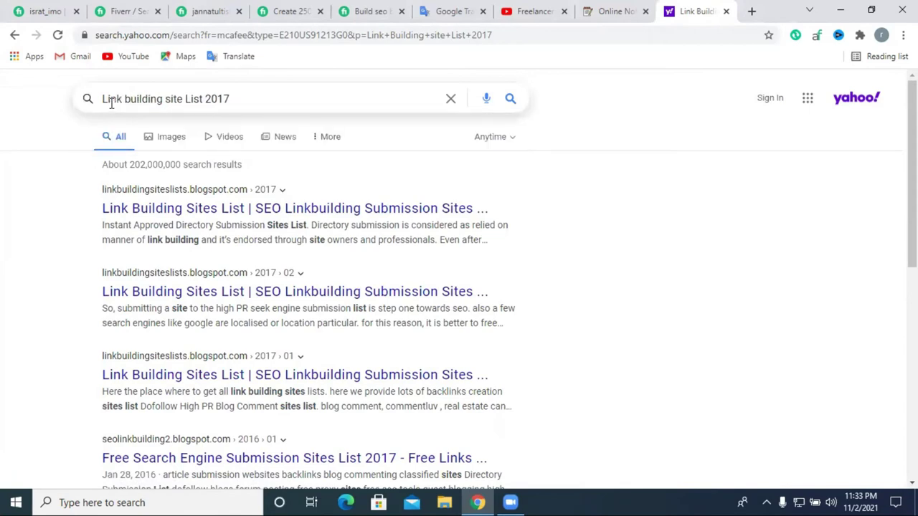
{"action": "left_click", "coordinate": [510, 100]}
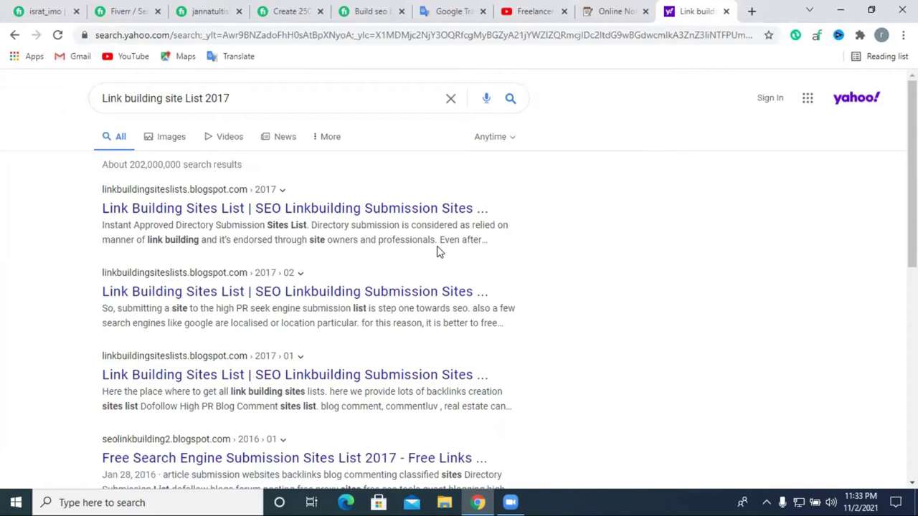
{"action": "scroll", "coordinate": [438, 250], "scroll_direction": "down", "scroll_amount": 3}
{"action": "scroll", "coordinate": [438, 251], "scroll_direction": "down", "scroll_amount": 4}
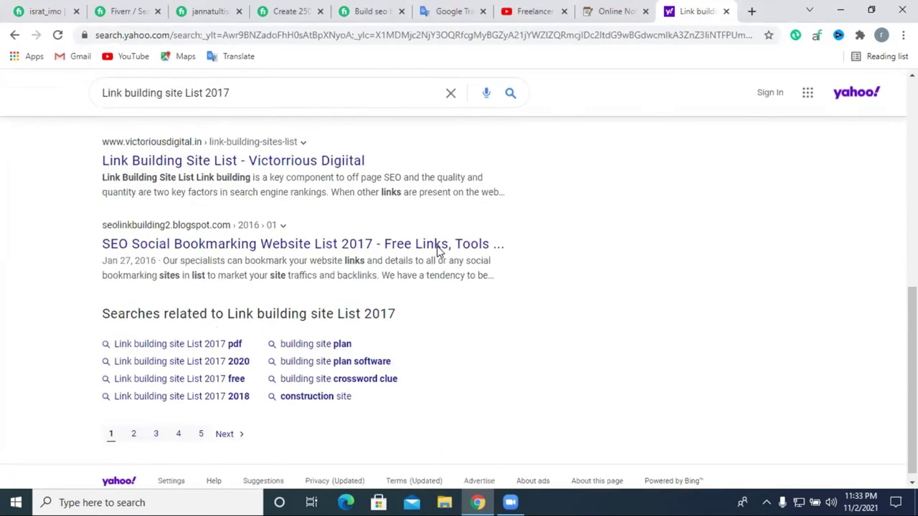
{"action": "scroll", "coordinate": [315, 228], "scroll_direction": "up", "scroll_amount": 4}
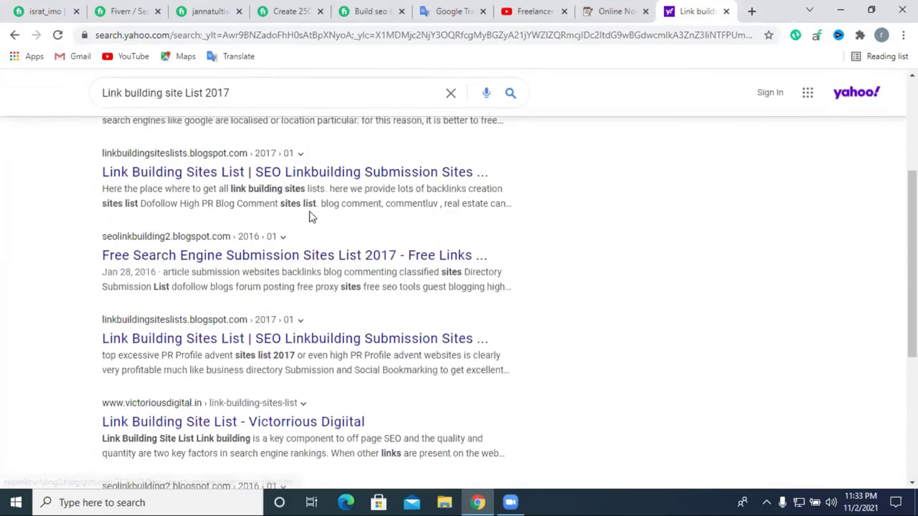
{"action": "triple_click", "coordinate": [240, 96]}
{"action": "right_click", "coordinate": [240, 99]}
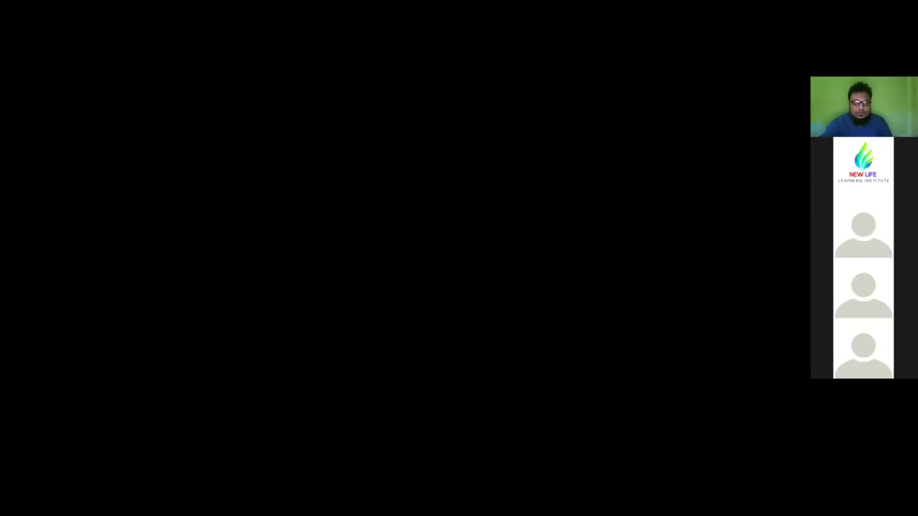
Search Google for 'linkbuilding site list 2017' and scroll through the results.
{"action": "type", "text": "in"}
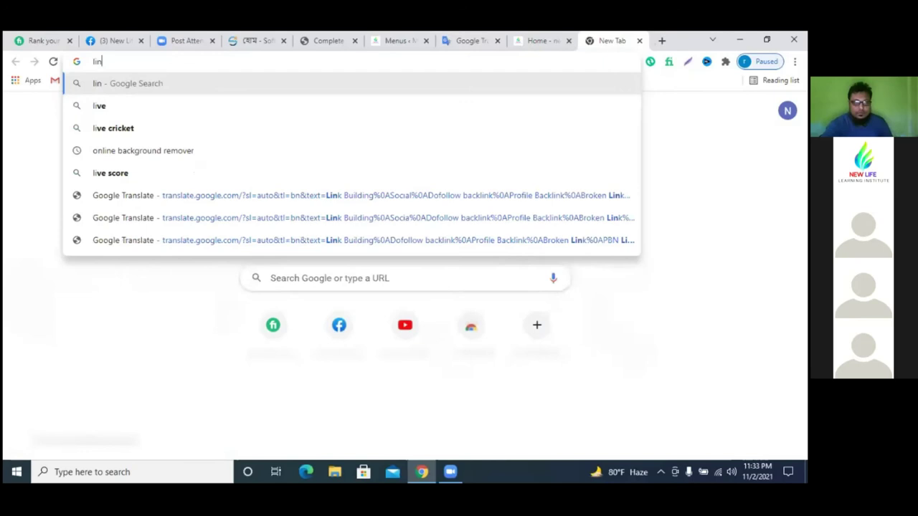
{"action": "type", "text": "kbuil"}
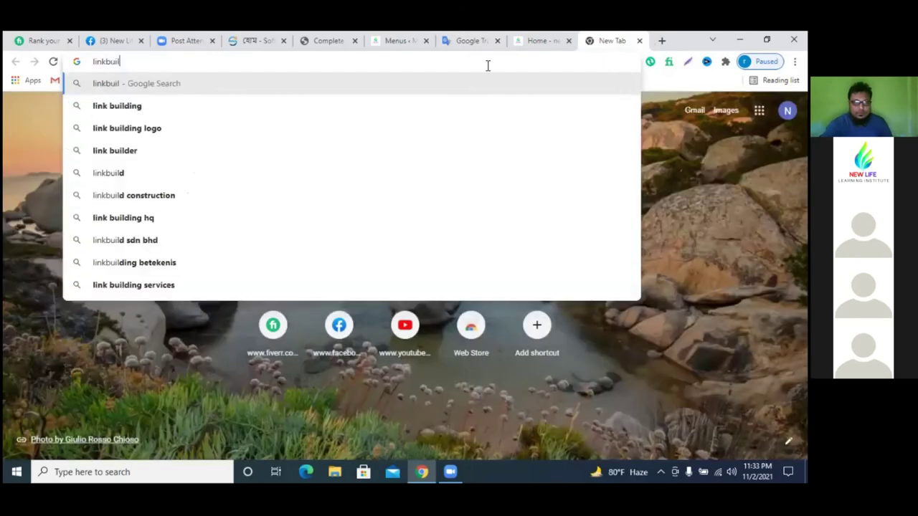
{"action": "type", "text": "ding "}
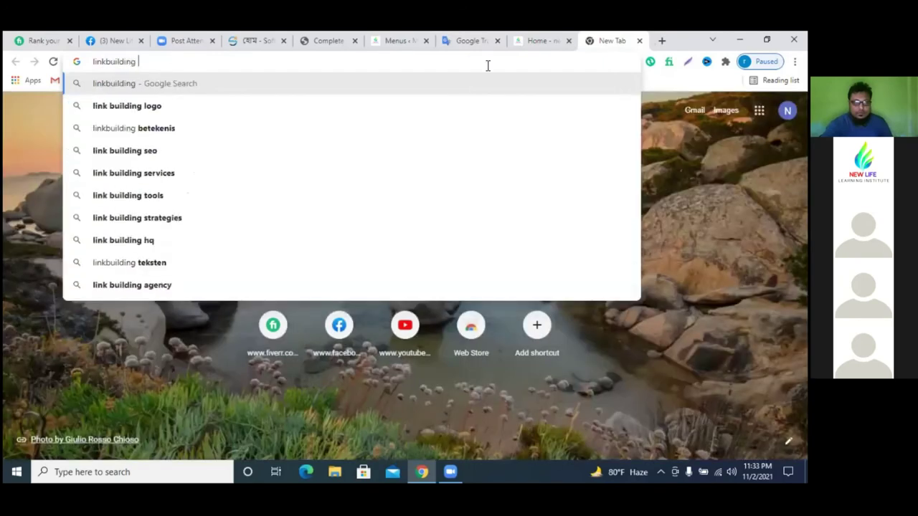
{"action": "type", "text": "site l"}
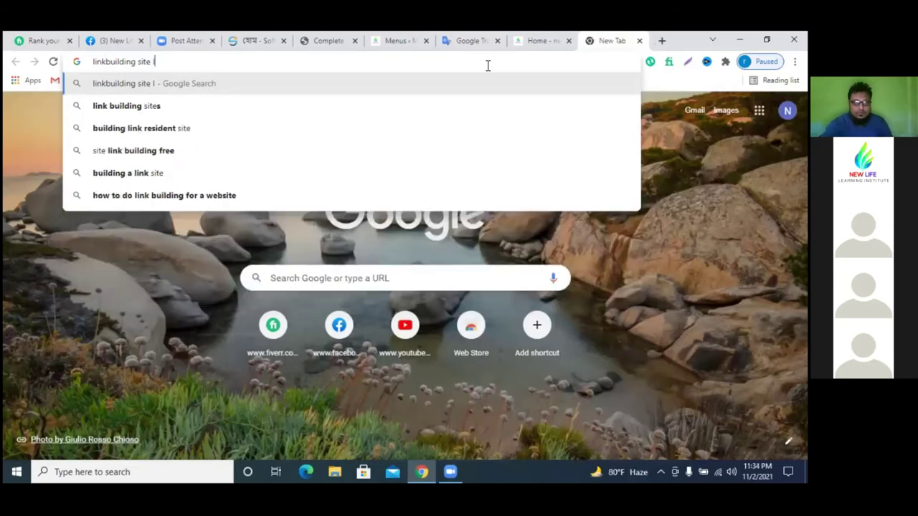
{"action": "type", "text": "ist"}
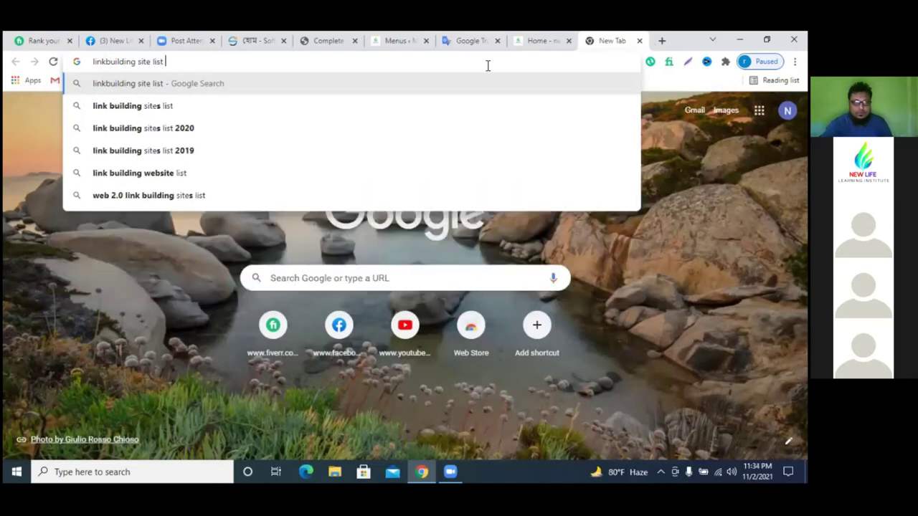
{"action": "type", "text": " 20"}
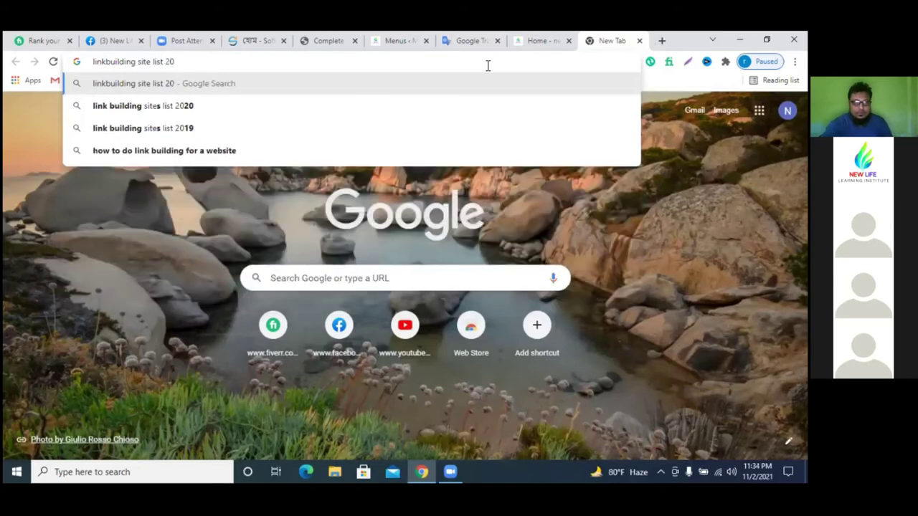
{"action": "type", "text": "21"}
{"action": "key", "text": "BackSpace"}
{"action": "key", "text": "BackSpace"}
{"action": "type", "text": "1"}
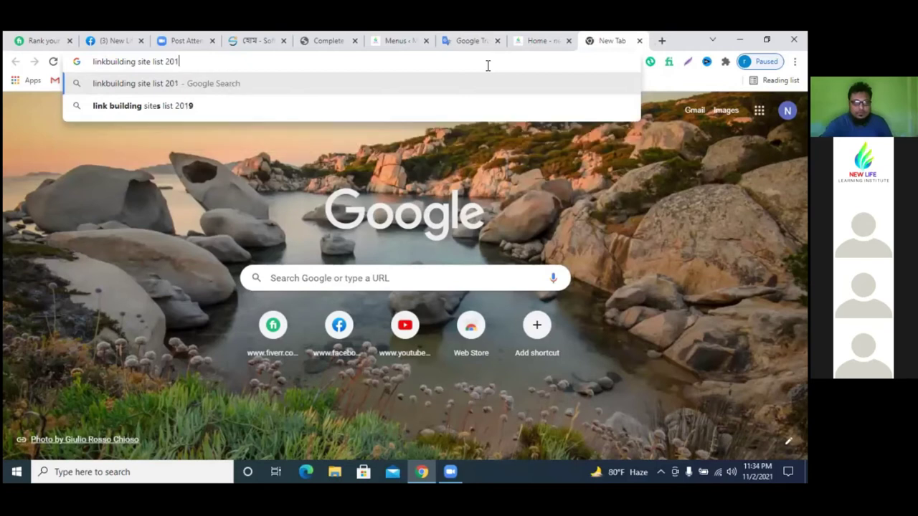
{"action": "type", "text": "7"}
{"action": "key", "text": "Return"}
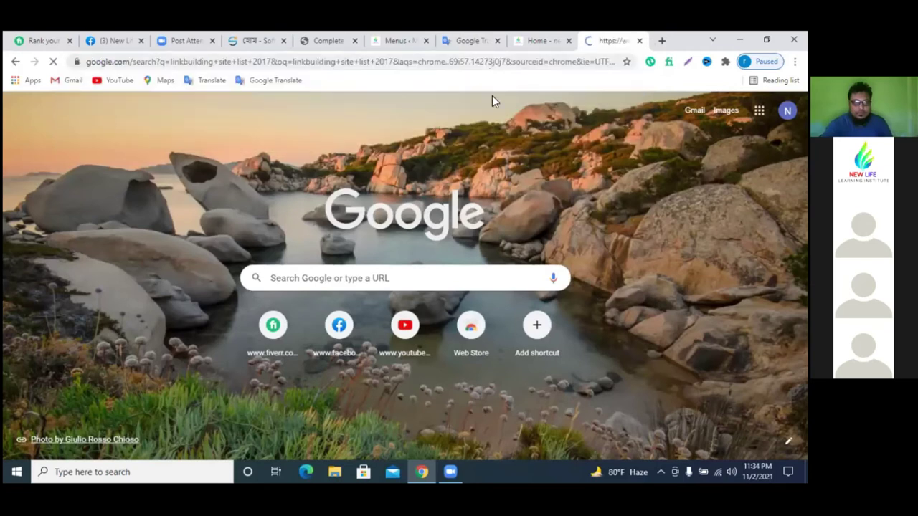
{"action": "scroll", "coordinate": [450, 219], "scroll_direction": "down", "scroll_amount": 1}
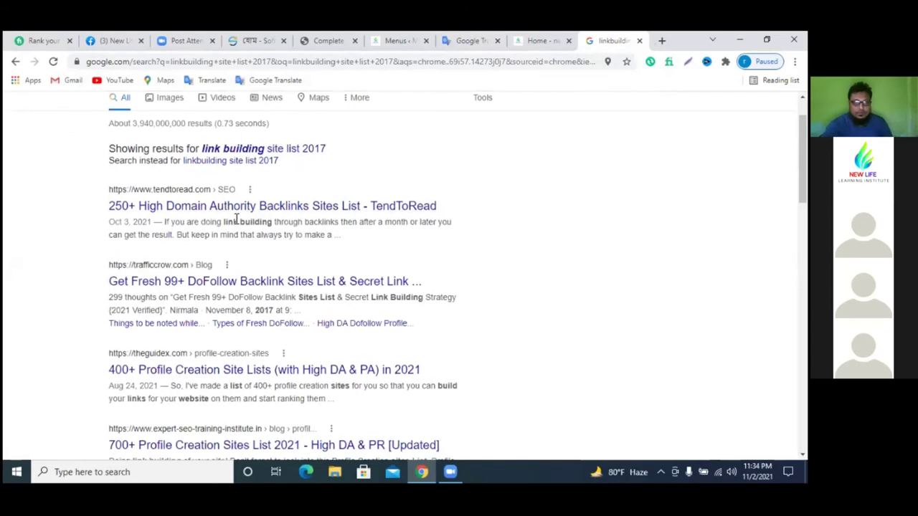
{"action": "scroll", "coordinate": [478, 207], "scroll_direction": "down", "scroll_amount": 3}
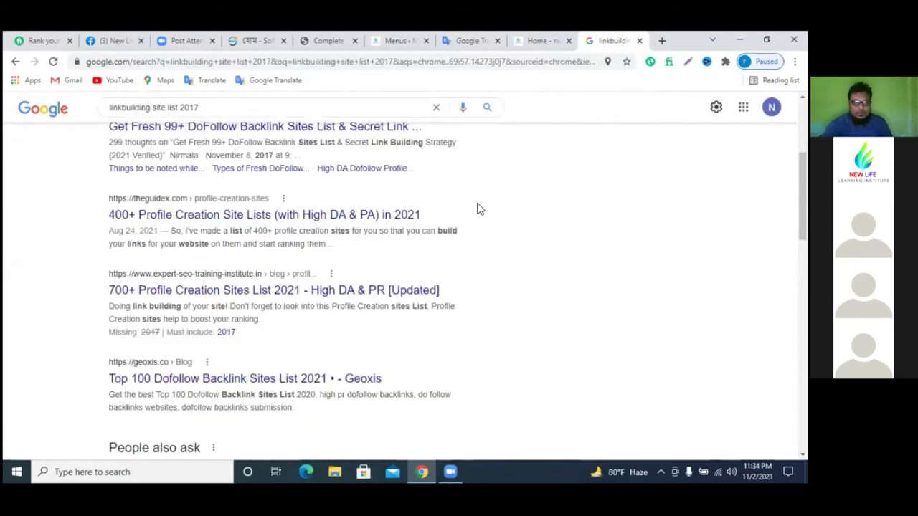
{"action": "scroll", "coordinate": [179, 241], "scroll_direction": "up", "scroll_amount": 2}
{"action": "scroll", "coordinate": [220, 265], "scroll_direction": "down", "scroll_amount": 2}
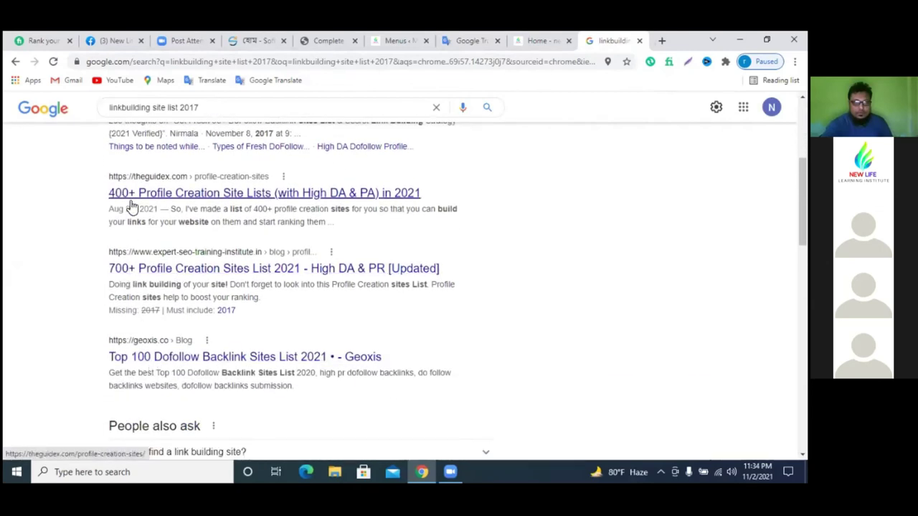
{"action": "scroll", "coordinate": [187, 218], "scroll_direction": "up", "scroll_amount": 2}
{"action": "scroll", "coordinate": [194, 237], "scroll_direction": "up", "scroll_amount": 1}
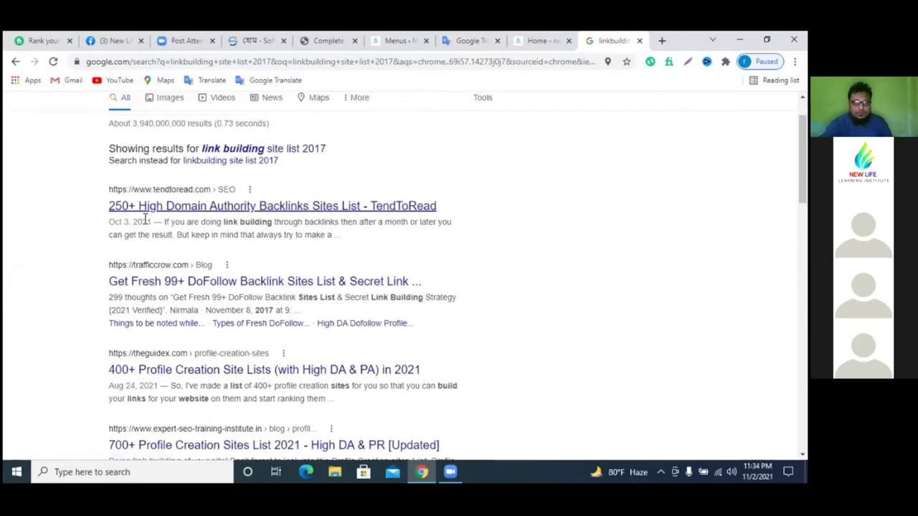
{"action": "left_click", "coordinate": [197, 217]}
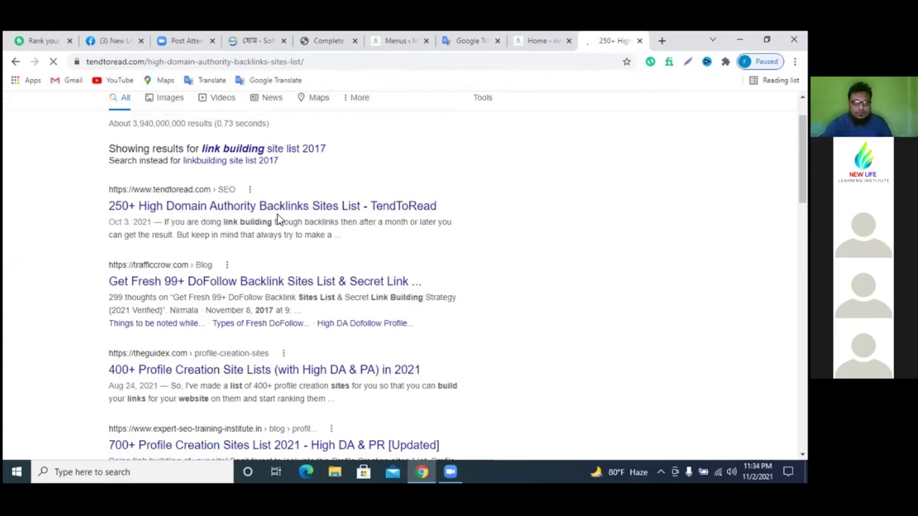
{"action": "scroll", "coordinate": [328, 217], "scroll_direction": "down", "scroll_amount": 5}
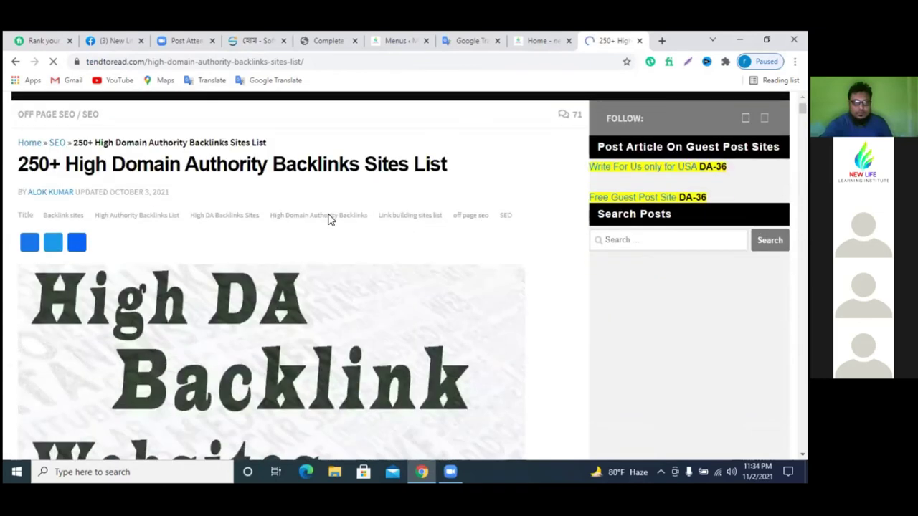
{"action": "scroll", "coordinate": [328, 218], "scroll_direction": "down", "scroll_amount": 15}
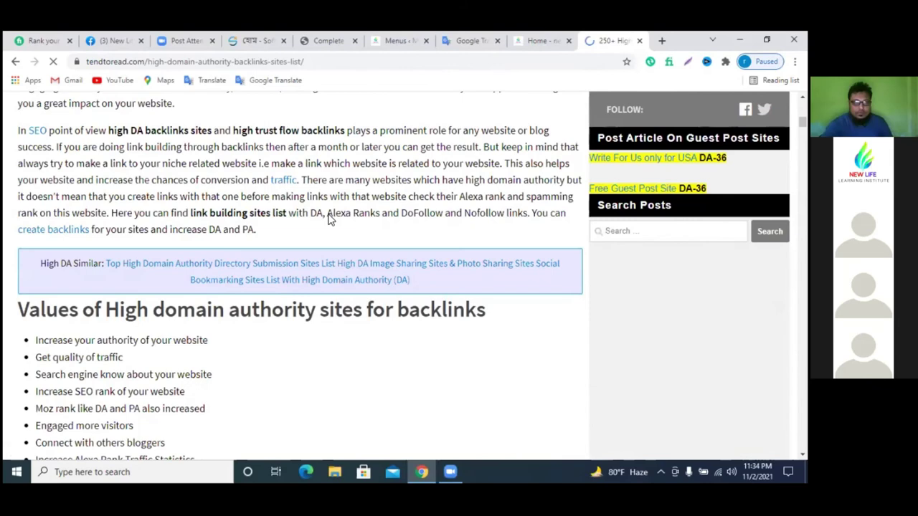
{"action": "scroll", "coordinate": [329, 219], "scroll_direction": "down", "scroll_amount": 15}
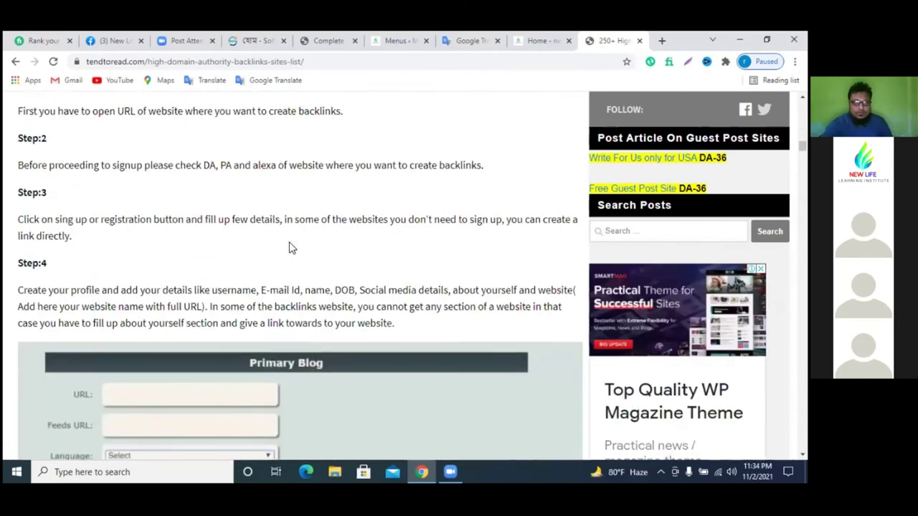
{"action": "scroll", "coordinate": [289, 248], "scroll_direction": "down", "scroll_amount": 10}
{"action": "scroll", "coordinate": [294, 244], "scroll_direction": "up", "scroll_amount": 5}
{"action": "scroll", "coordinate": [298, 244], "scroll_direction": "down", "scroll_amount": 3}
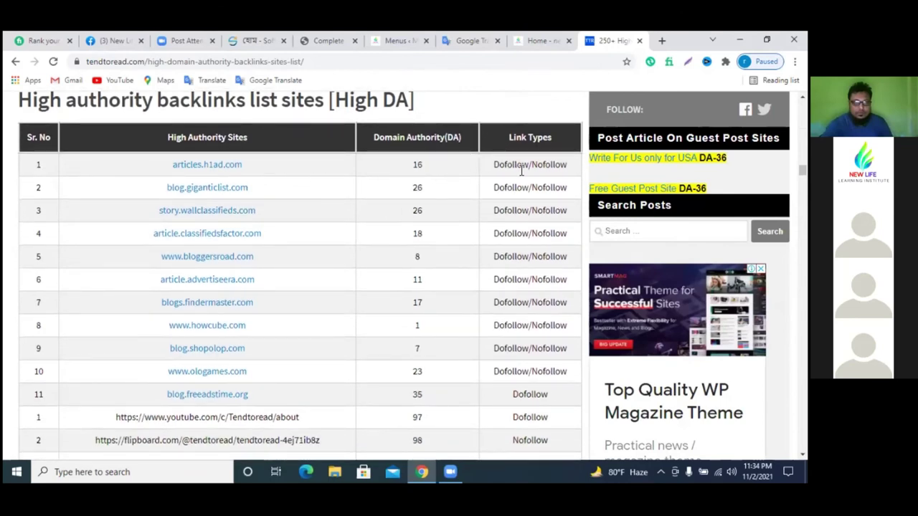
{"action": "left_click_drag", "start_coordinate": [529, 166], "coordinate": [504, 167]}
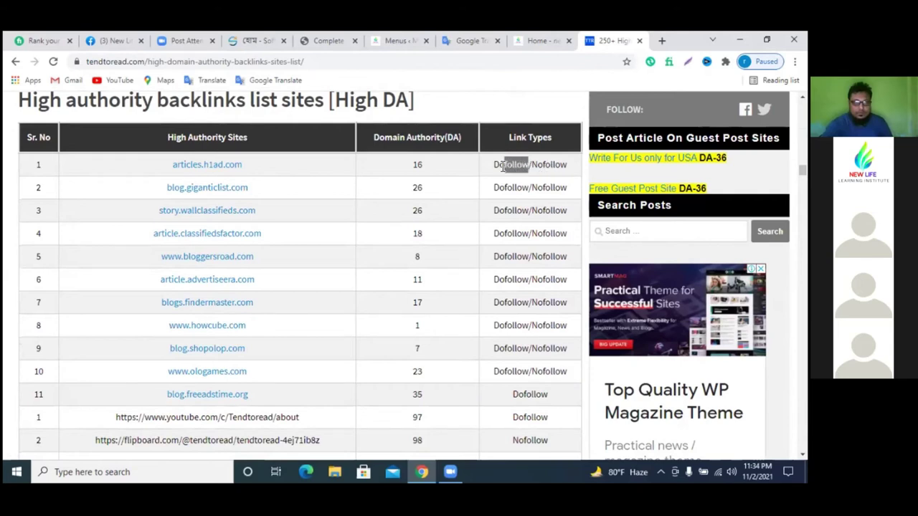
{"action": "triple_click", "coordinate": [524, 167]}
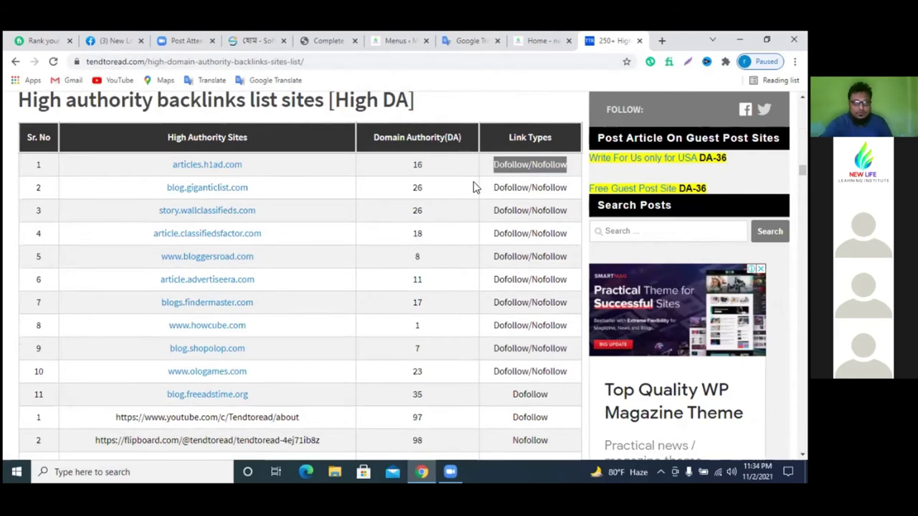
{"action": "triple_click", "coordinate": [502, 164]}
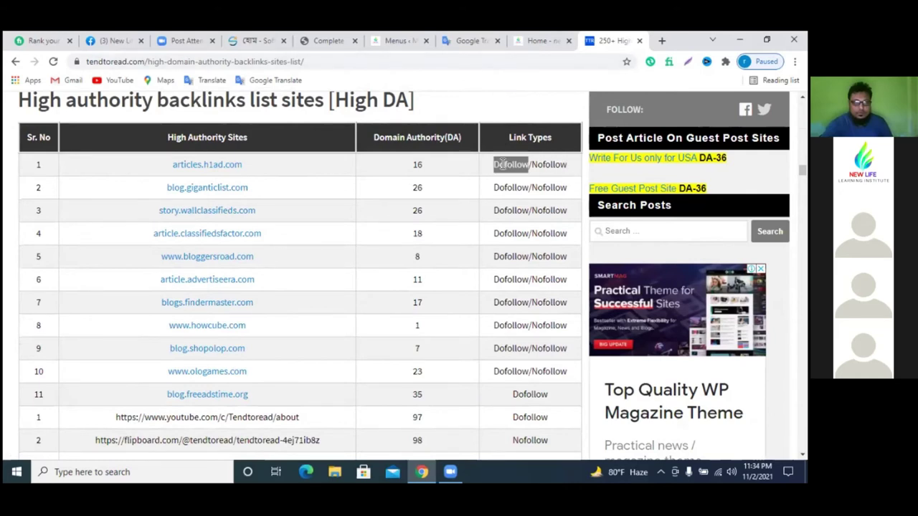
{"action": "left_click", "coordinate": [502, 164]}
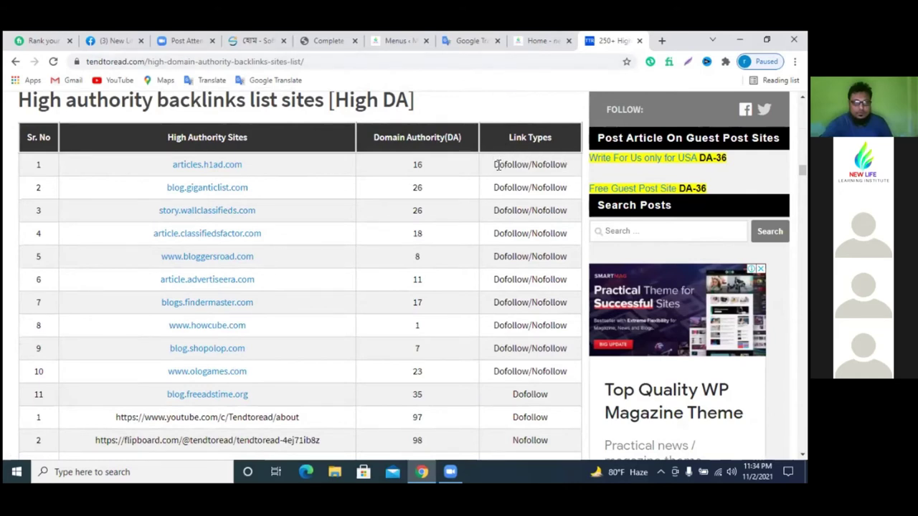
{"action": "triple_click", "coordinate": [539, 165]}
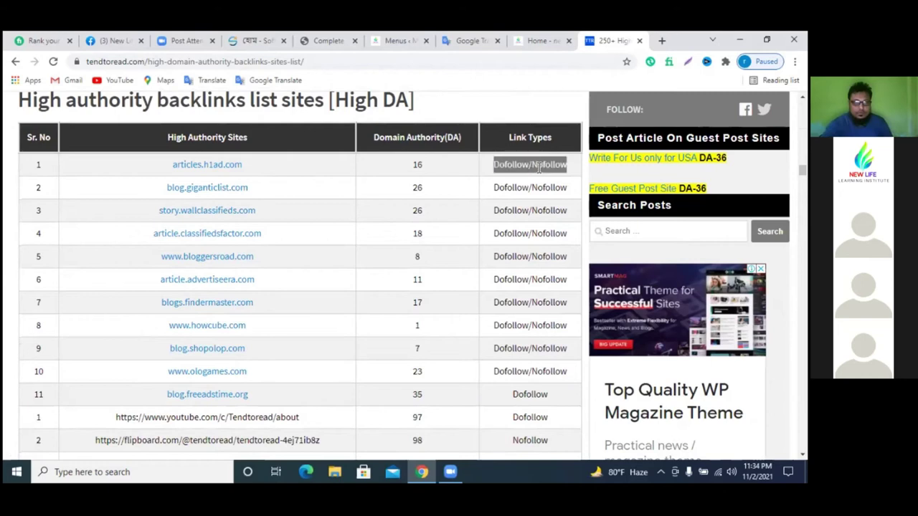
{"action": "double_click", "coordinate": [540, 166]}
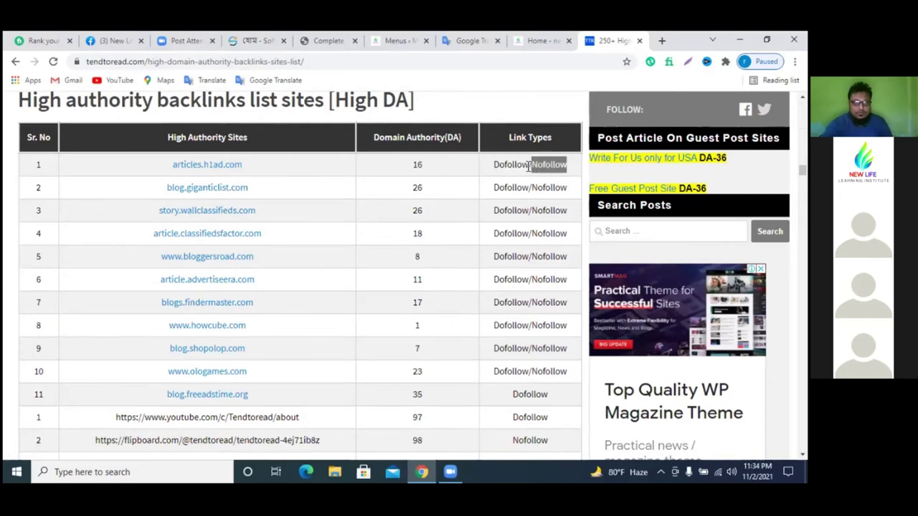
{"action": "scroll", "coordinate": [240, 209], "scroll_direction": "up", "scroll_amount": 3}
{"action": "scroll", "coordinate": [243, 215], "scroll_direction": "down", "scroll_amount": 6}
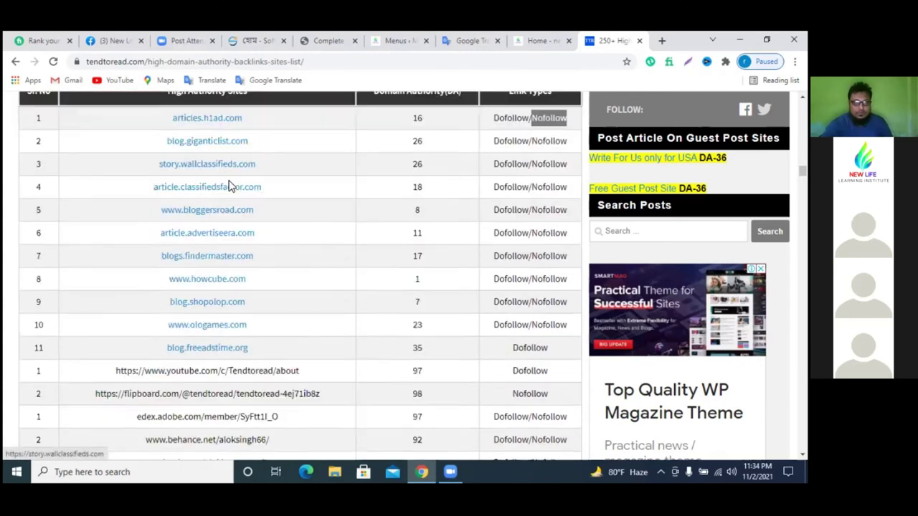
{"action": "scroll", "coordinate": [237, 179], "scroll_direction": "up", "scroll_amount": 3}
Open articles.h1ad.com from the backlinks list in a new tab and check it.
{"action": "right_click", "coordinate": [215, 166]}
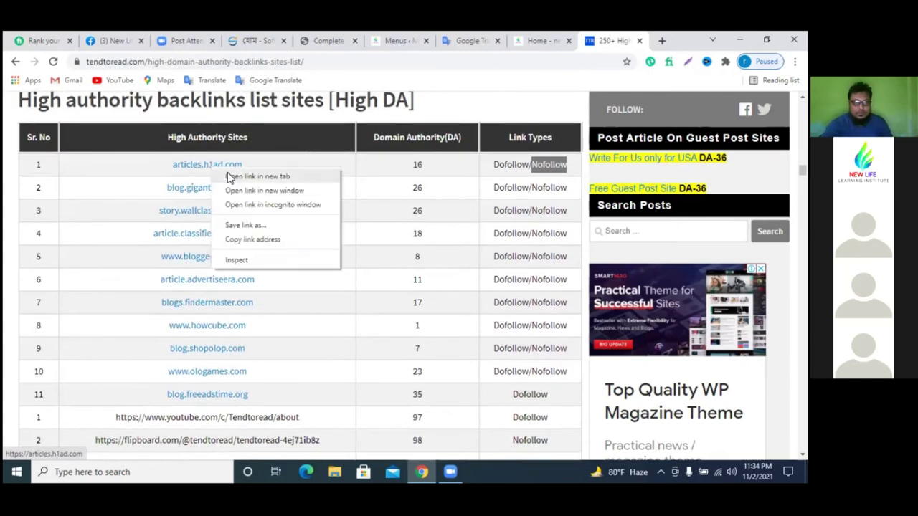
{"action": "left_click", "coordinate": [244, 176]}
{"action": "left_click", "coordinate": [595, 39]}
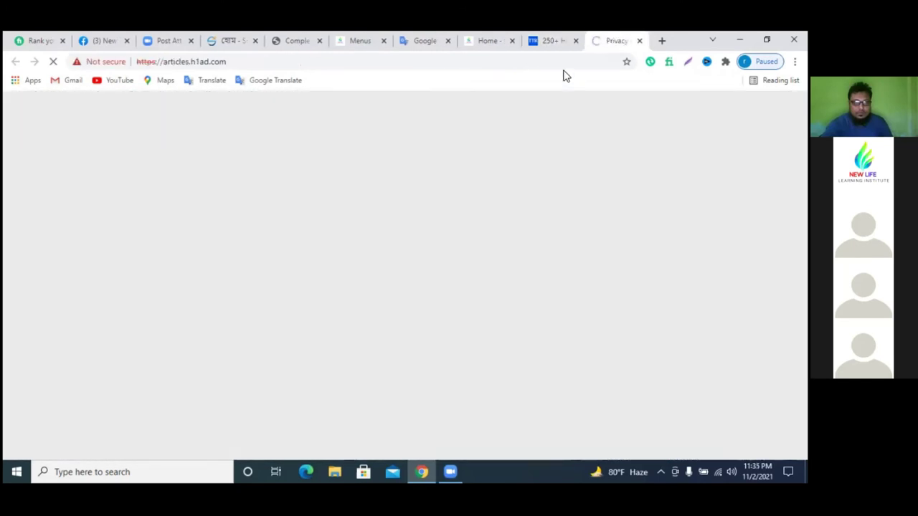
{"action": "left_click", "coordinate": [556, 40]}
{"action": "left_click", "coordinate": [610, 40]}
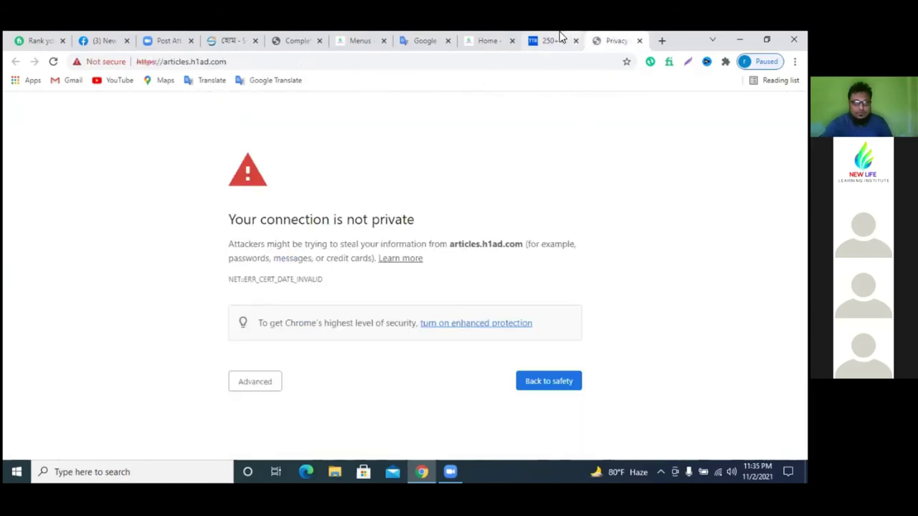
{"action": "left_click", "coordinate": [553, 41]}
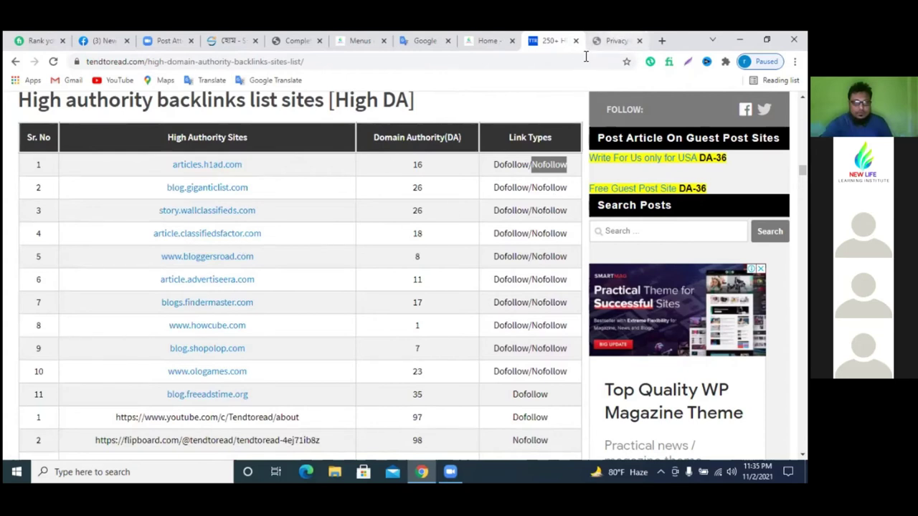
{"action": "scroll", "coordinate": [199, 216], "scroll_direction": "down", "scroll_amount": 5}
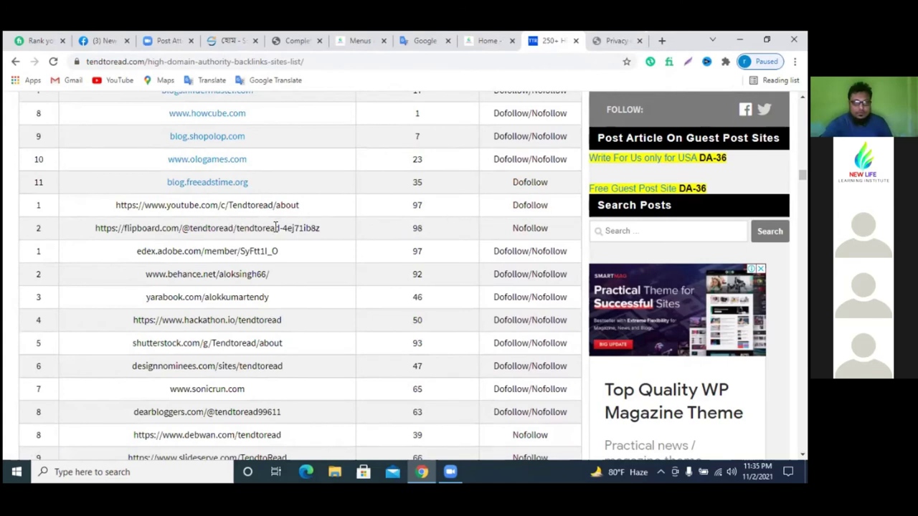
{"action": "scroll", "coordinate": [260, 234], "scroll_direction": "down", "scroll_amount": 5}
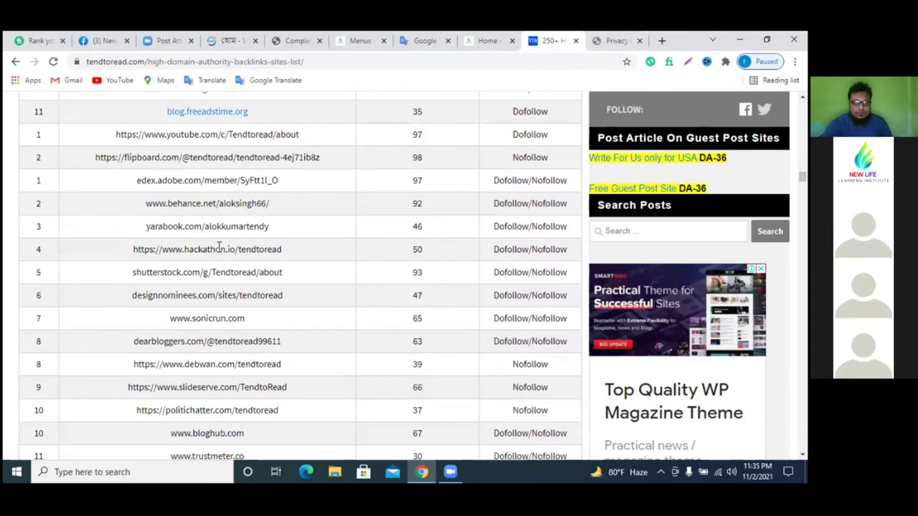
{"action": "scroll", "coordinate": [218, 247], "scroll_direction": "down", "scroll_amount": 3}
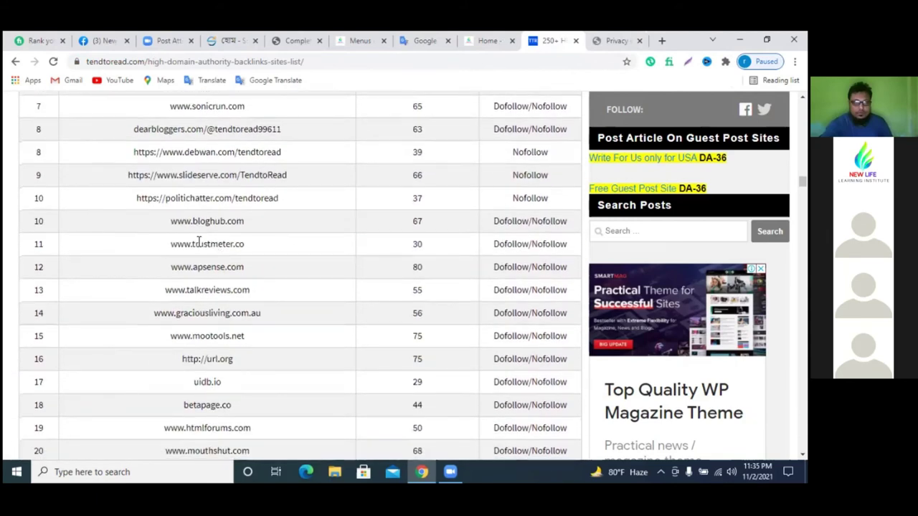
{"action": "scroll", "coordinate": [237, 245], "scroll_direction": "down", "scroll_amount": 3}
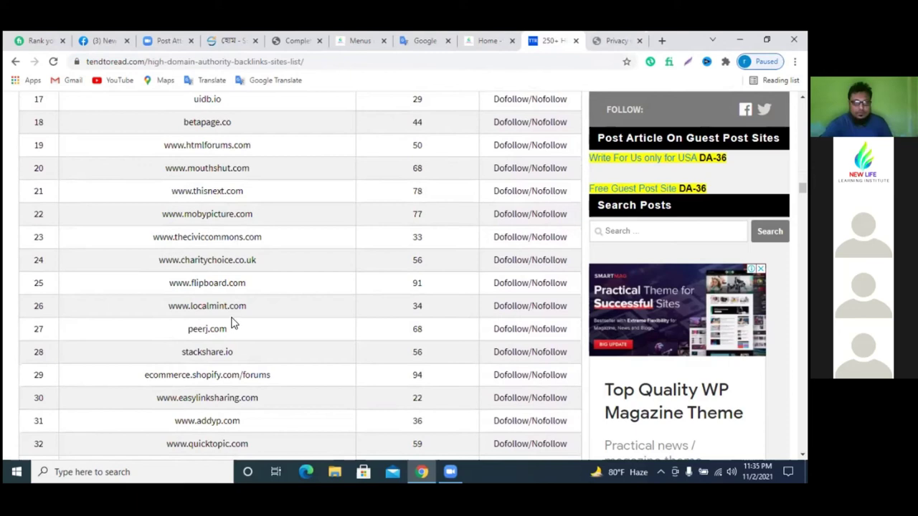
{"action": "double_click", "coordinate": [228, 284]}
{"action": "key", "text": "ctrl+c"}
{"action": "right_click", "coordinate": [227, 284]}
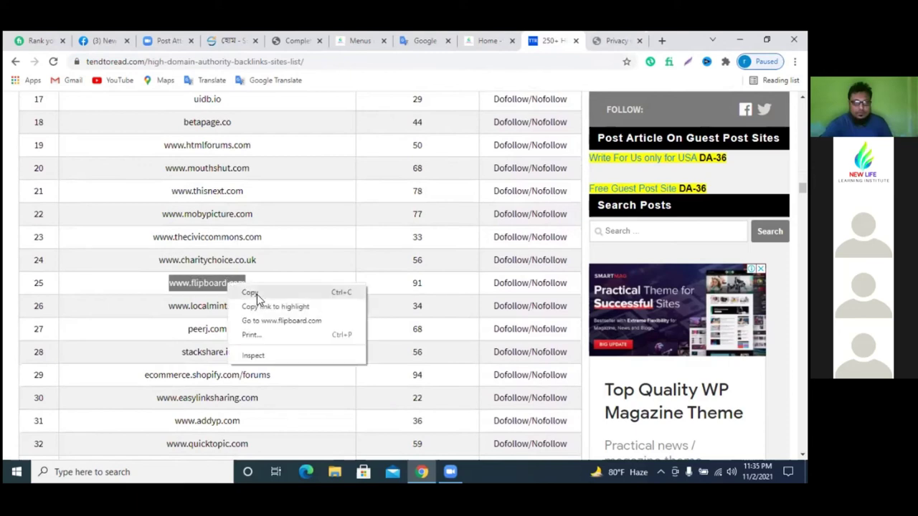
{"action": "left_click", "coordinate": [277, 309]}
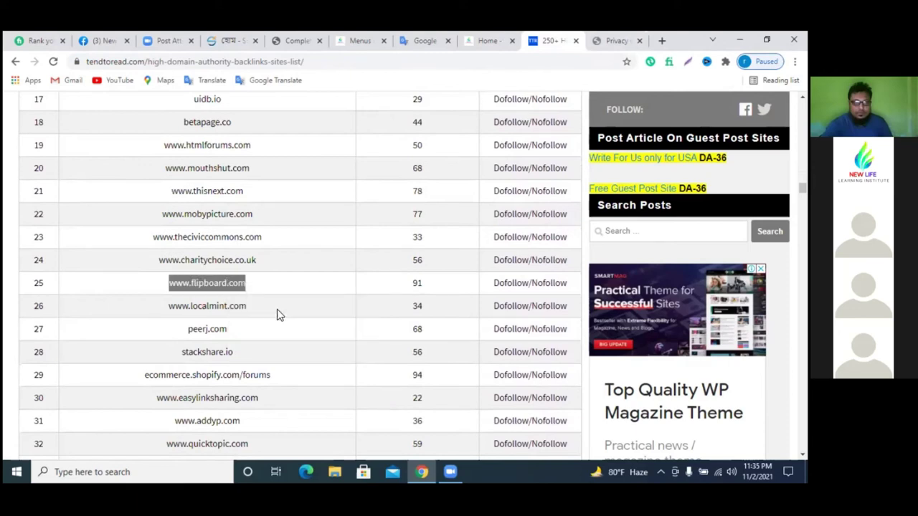
{"action": "right_click", "coordinate": [228, 285]}
{"action": "left_click", "coordinate": [320, 268]}
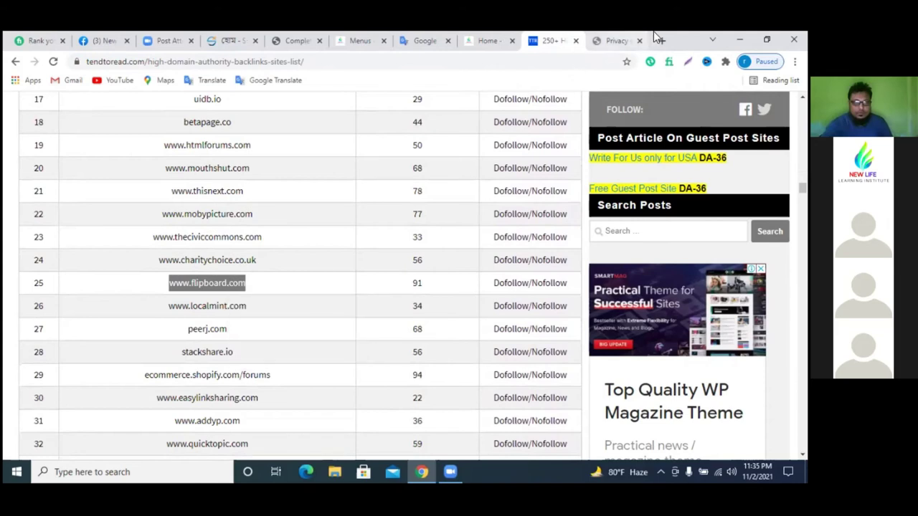
{"action": "left_click", "coordinate": [660, 41]}
{"action": "right_click", "coordinate": [434, 63]}
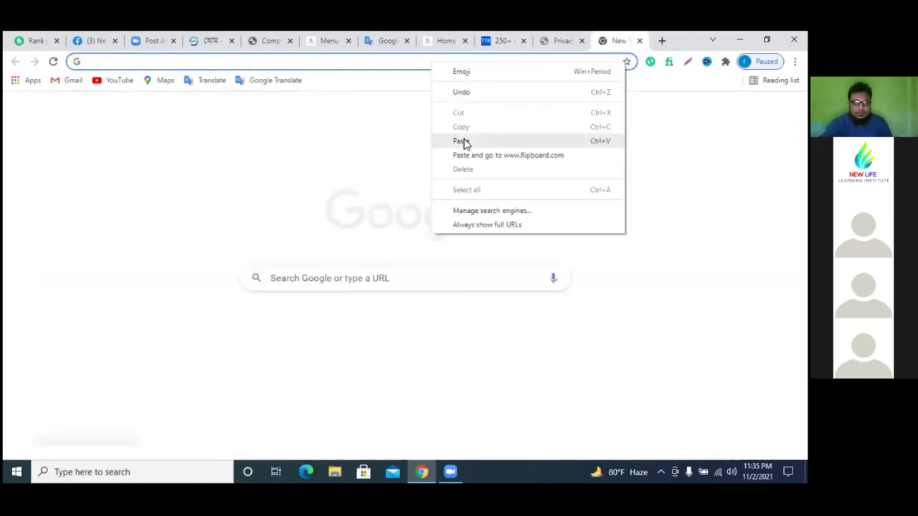
{"action": "left_click", "coordinate": [485, 156]}
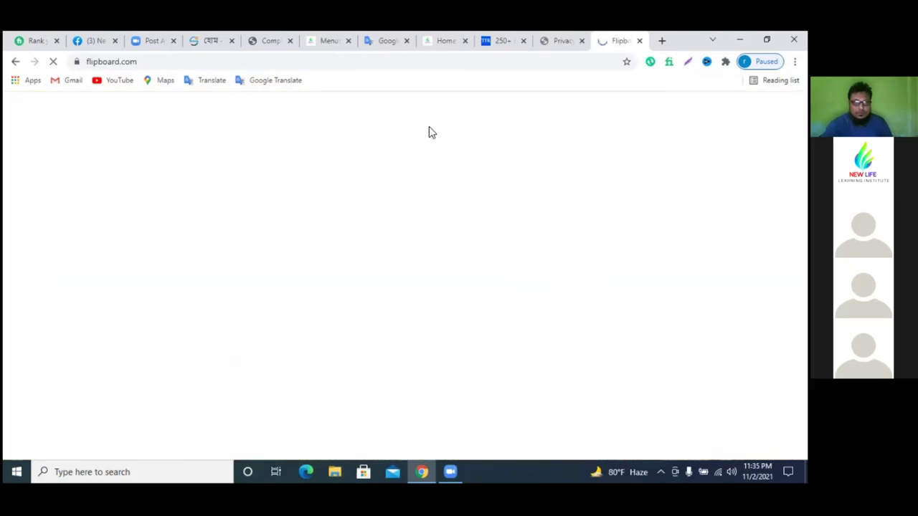
{"action": "left_click", "coordinate": [564, 41]}
{"action": "left_click", "coordinate": [581, 41]}
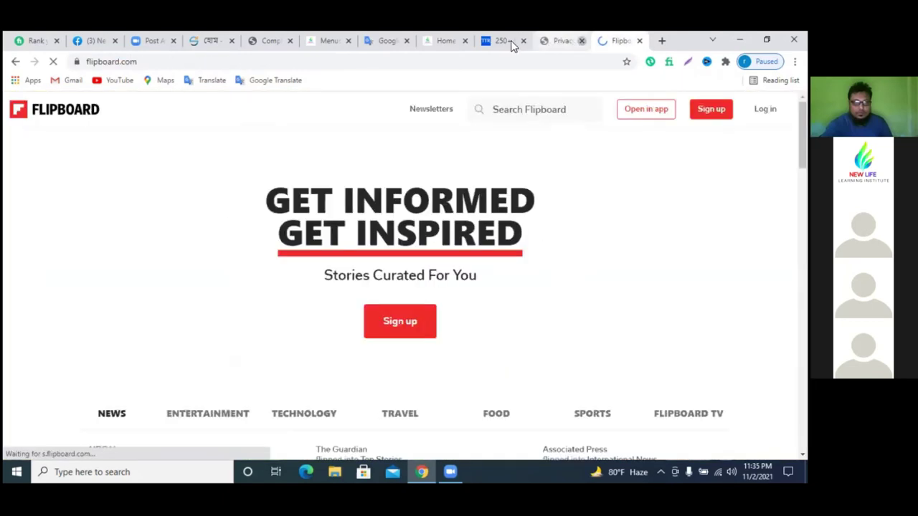
{"action": "left_click", "coordinate": [502, 41]}
Copy inube.com from the backlinks list and load it in another new tab.
{"action": "scroll", "coordinate": [262, 294], "scroll_direction": "down", "scroll_amount": 3}
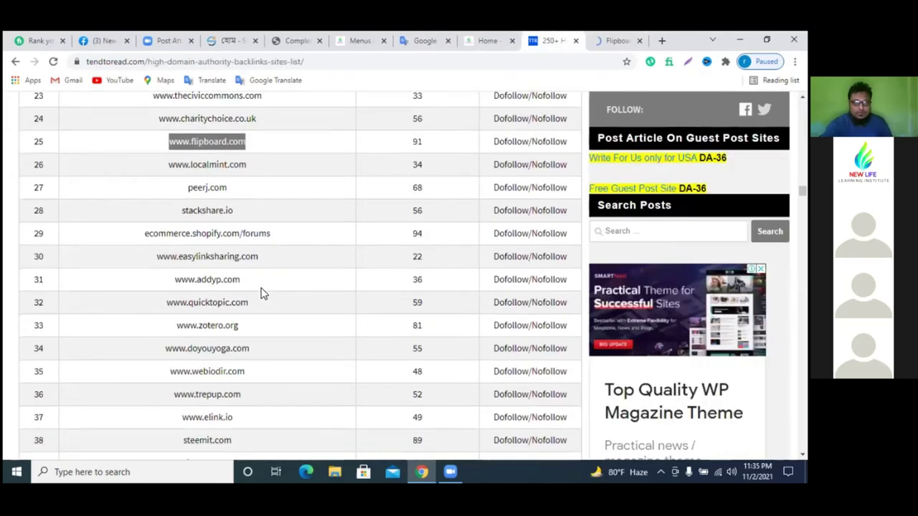
{"action": "scroll", "coordinate": [261, 295], "scroll_direction": "down", "scroll_amount": 2}
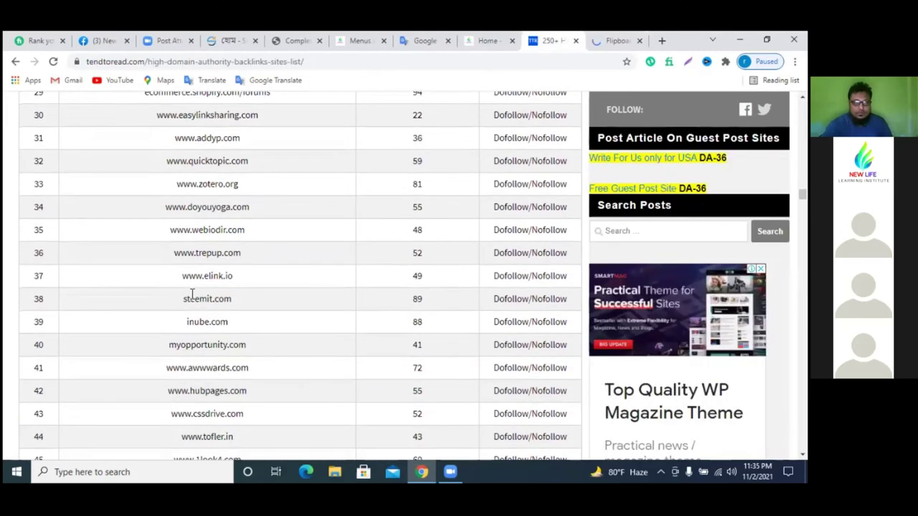
{"action": "left_click_drag", "start_coordinate": [187, 322], "coordinate": [226, 322]}
{"action": "right_click", "coordinate": [227, 322]}
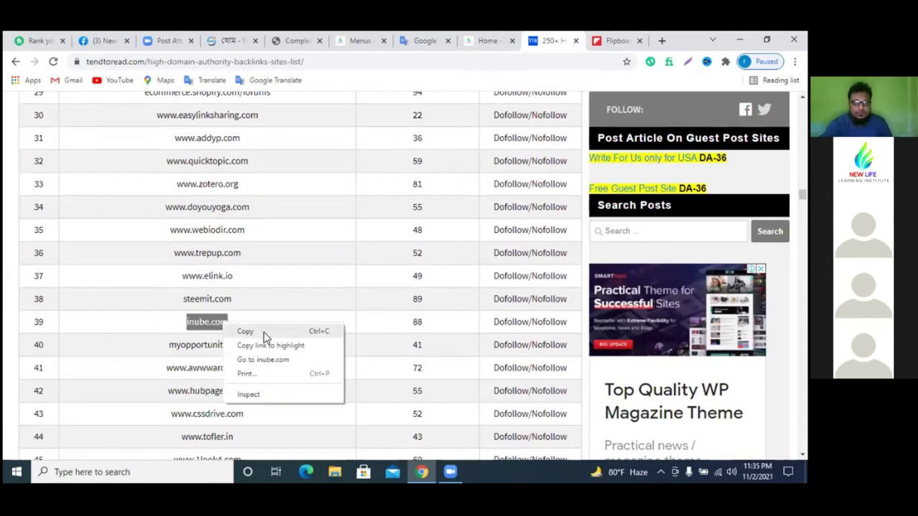
{"action": "left_click", "coordinate": [263, 332]}
{"action": "left_click", "coordinate": [661, 40]}
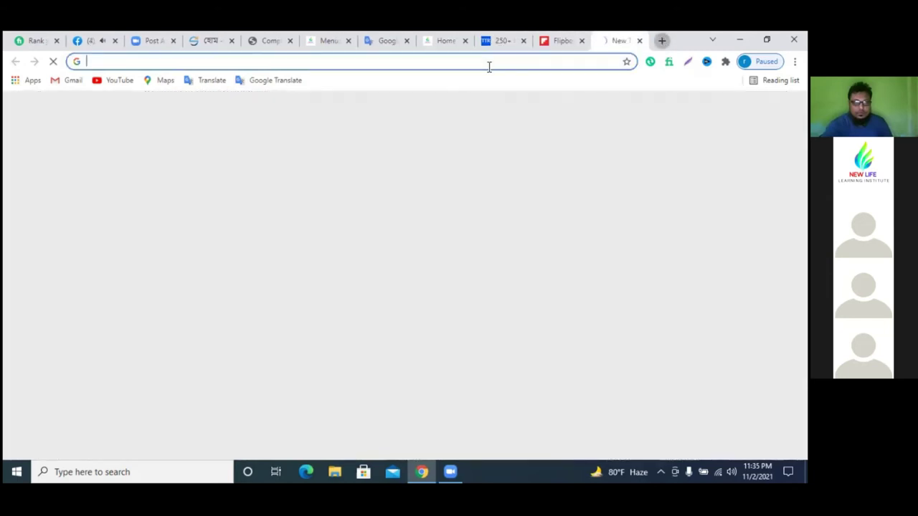
{"action": "right_click", "coordinate": [488, 63]}
{"action": "left_click", "coordinate": [542, 159]}
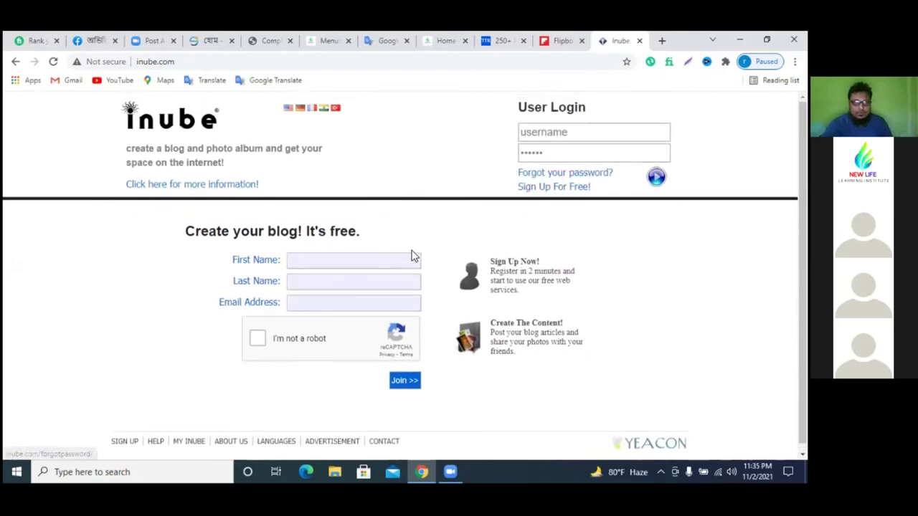
{"action": "scroll", "coordinate": [323, 280], "scroll_direction": "down", "scroll_amount": 1}
{"action": "left_click", "coordinate": [321, 256]}
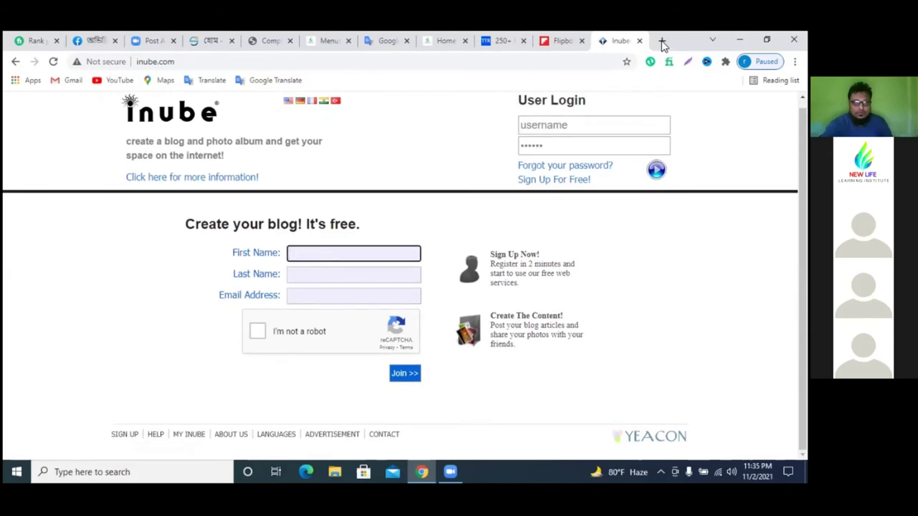
{"action": "left_click", "coordinate": [662, 40]}
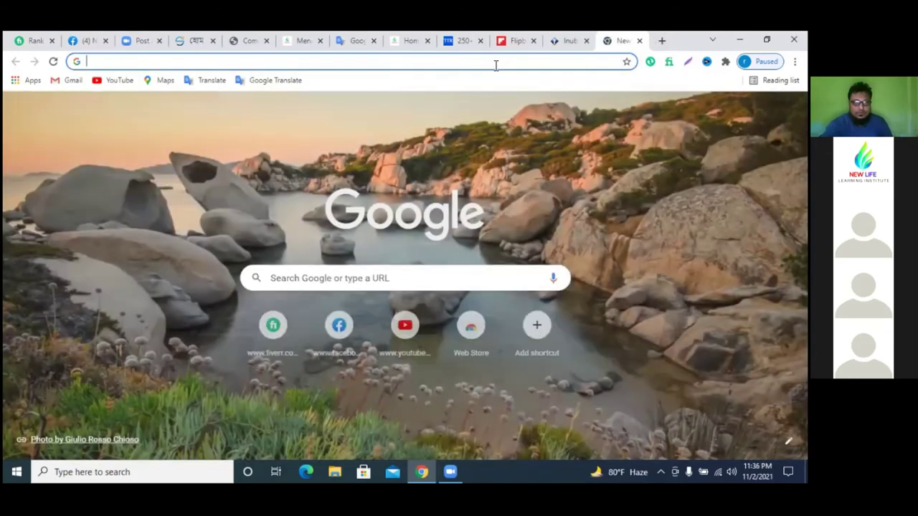
Run a first, mistyped Google search for 10 minute mail from the address bar.
{"action": "left_click", "coordinate": [496, 63]}
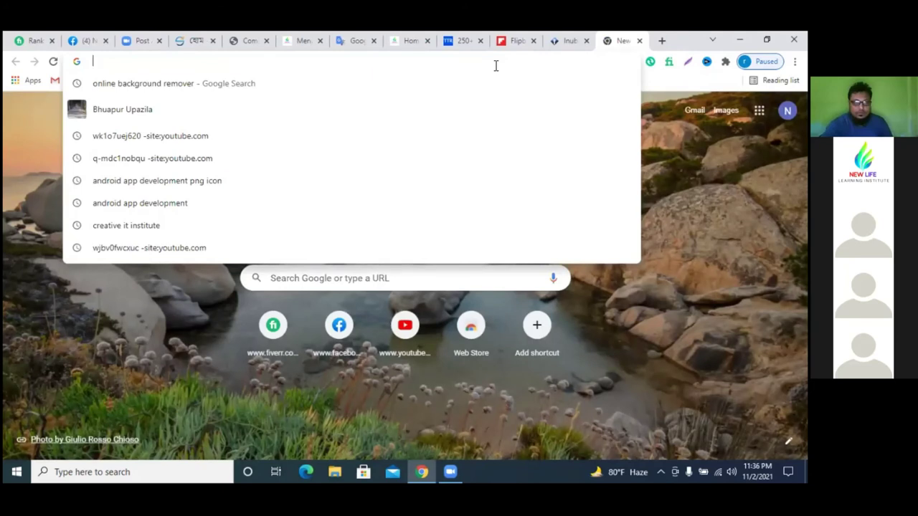
{"action": "type", "text": "10"}
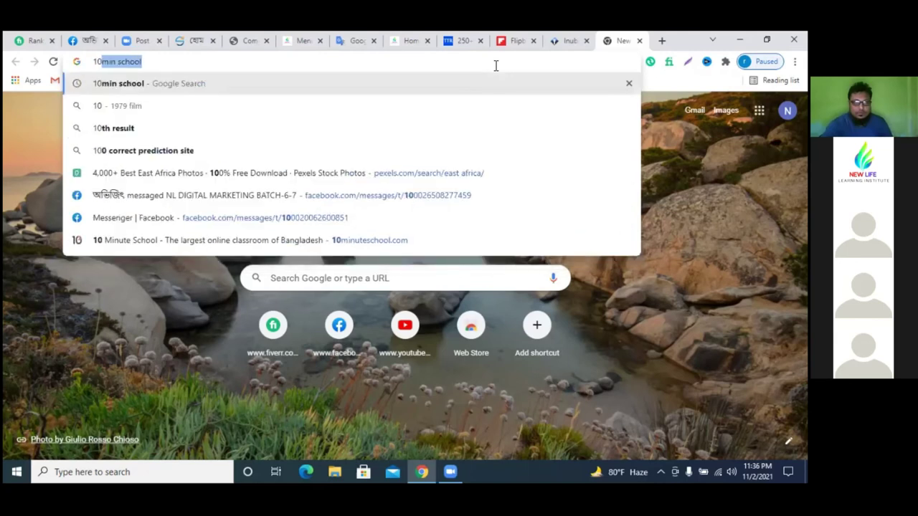
{"action": "type", "text": "min"}
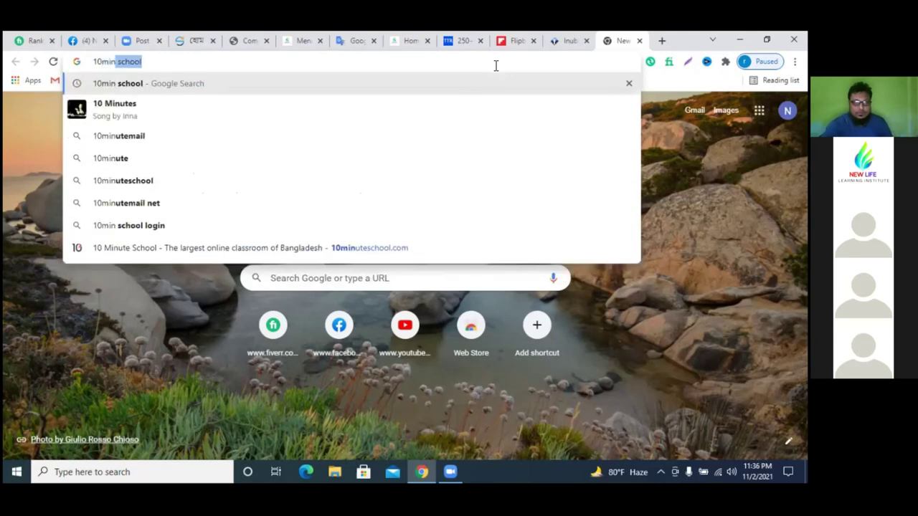
{"action": "key", "text": "BackSpace"}
{"action": "key", "text": "BackSpace"}
{"action": "key", "text": "BackSpace"}
{"action": "key", "text": "BackSpace"}
{"action": "key", "text": "BackSpace"}
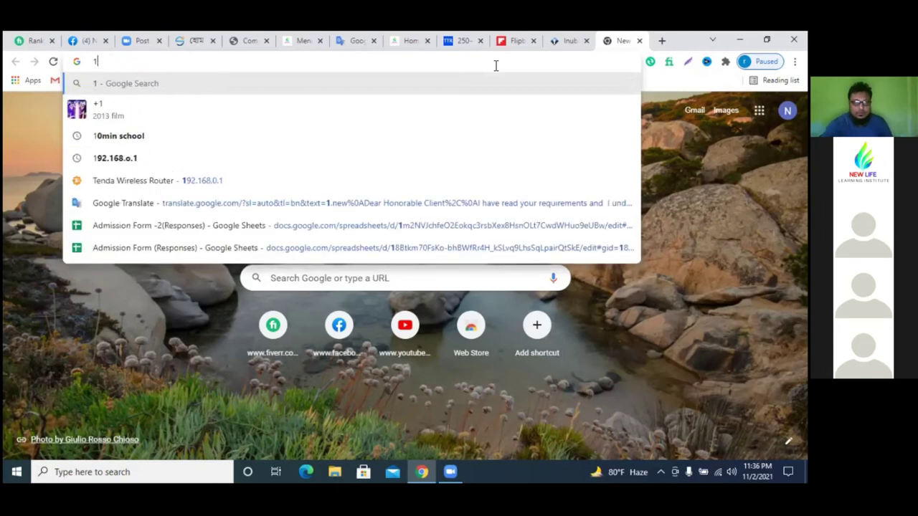
{"action": "type", "text": "0- mil"}
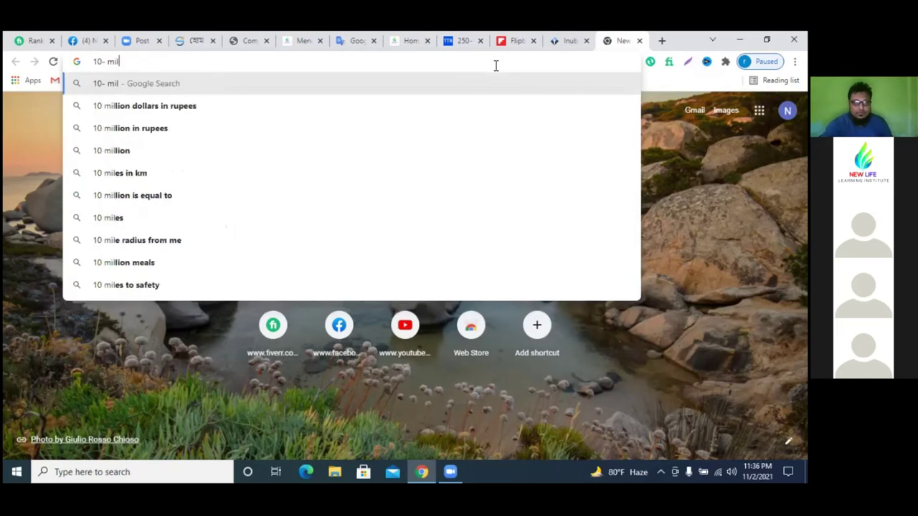
{"action": "type", "text": "e"}
{"action": "key", "text": "Return"}
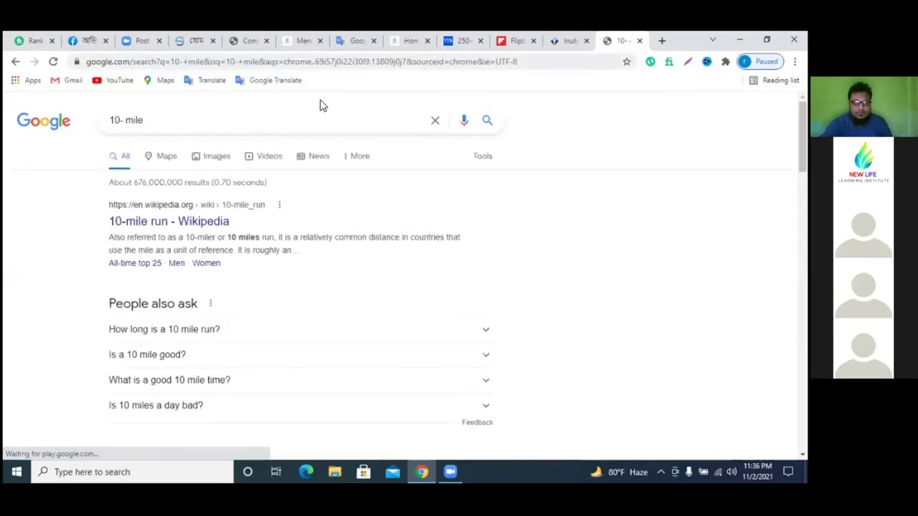
Retype the query and search Google for '10 minute mail'.
{"action": "triple_click", "coordinate": [160, 123]}
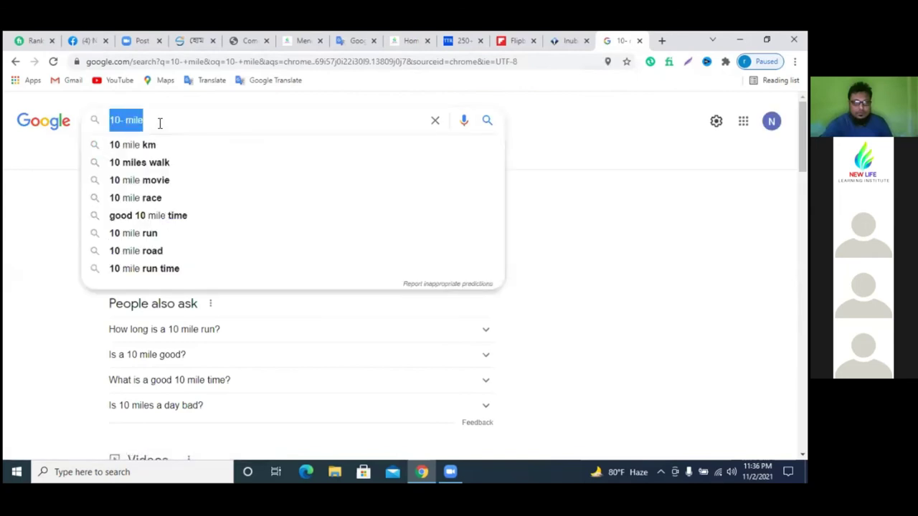
{"action": "key", "text": "BackSpace"}
{"action": "type", "text": "ma"}
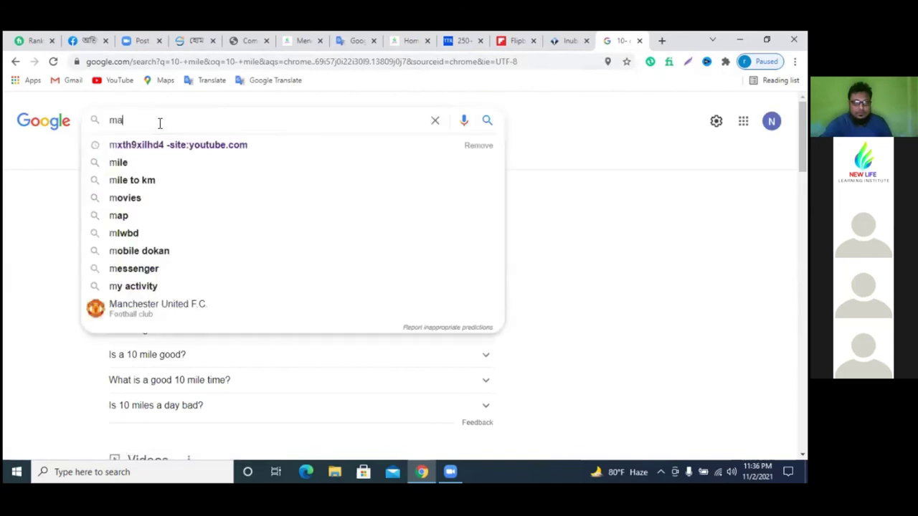
{"action": "type", "text": "il"}
{"action": "key", "text": "BackSpace"}
{"action": "key", "text": "BackSpace"}
{"action": "key", "text": "BackSpace"}
{"action": "type", "text": "1o"}
{"action": "key", "text": "BackSpace"}
{"action": "type", "text": "0"}
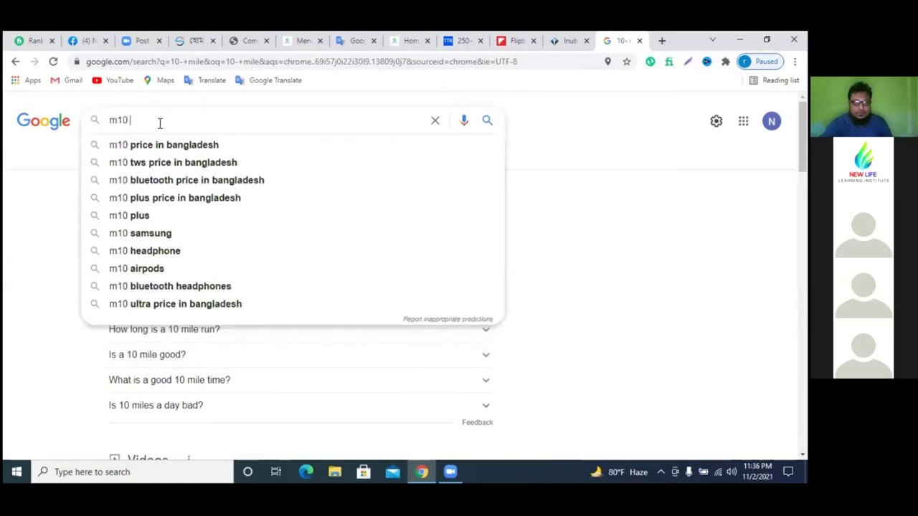
{"action": "key", "text": "BackSpace"}
{"action": "key", "text": "BackSpace"}
{"action": "key", "text": "BackSpace"}
{"action": "key", "text": "BackSpace"}
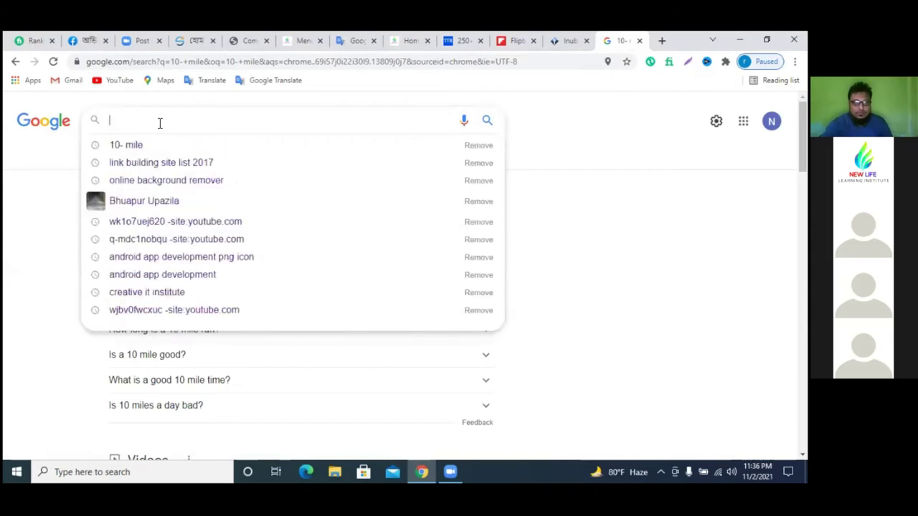
{"action": "type", "text": "10 "}
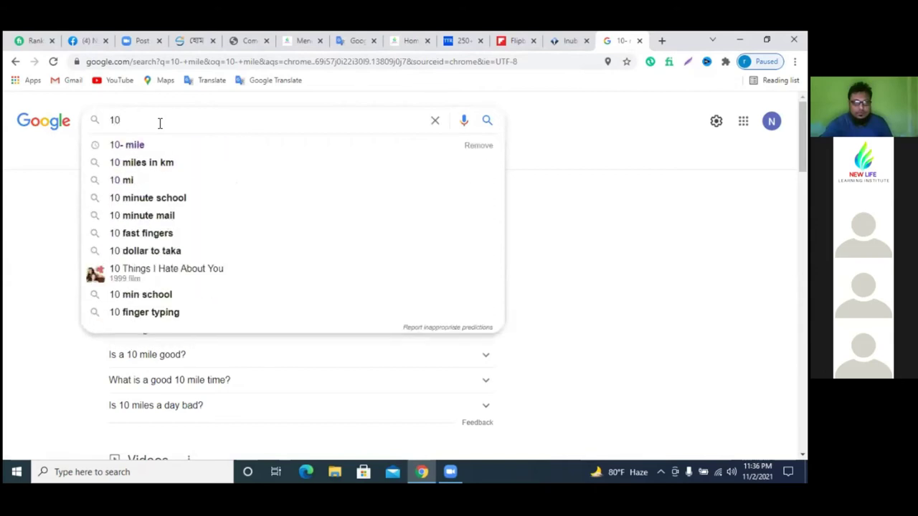
{"action": "type", "text": "min"}
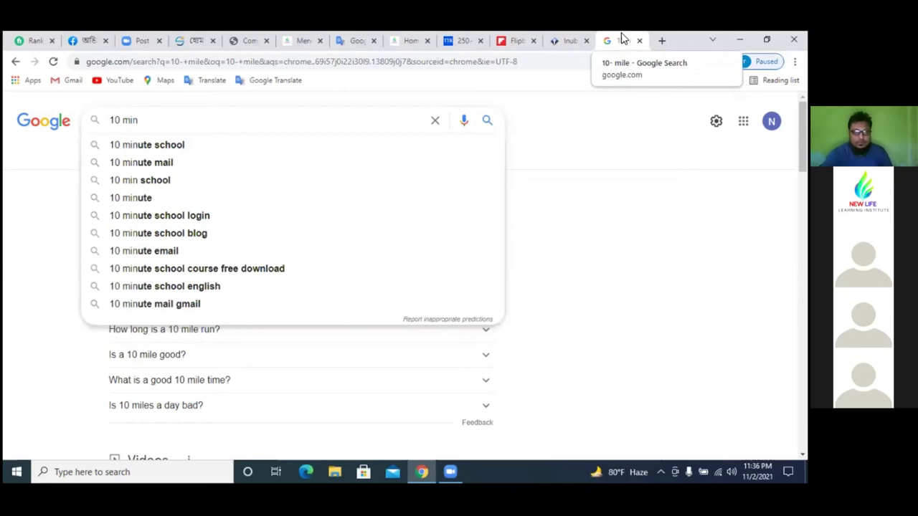
{"action": "type", "text": "gmail"}
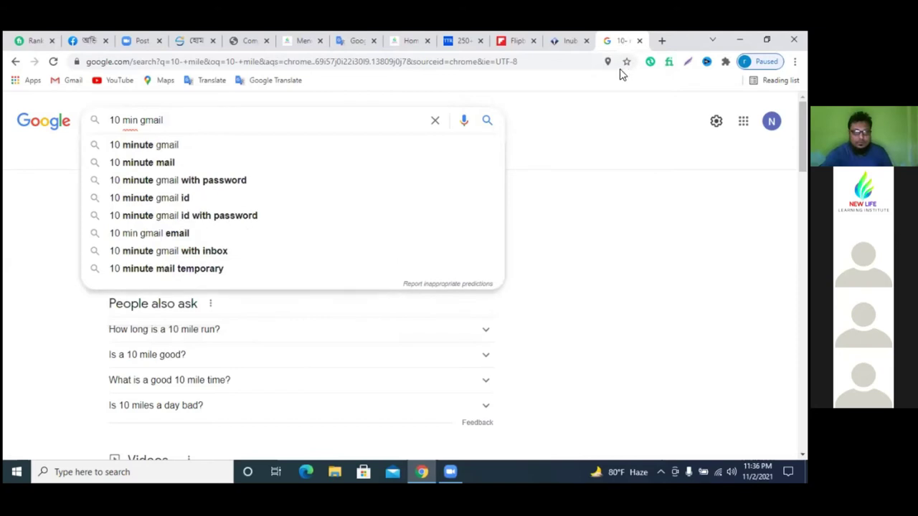
{"action": "left_click", "coordinate": [177, 149]}
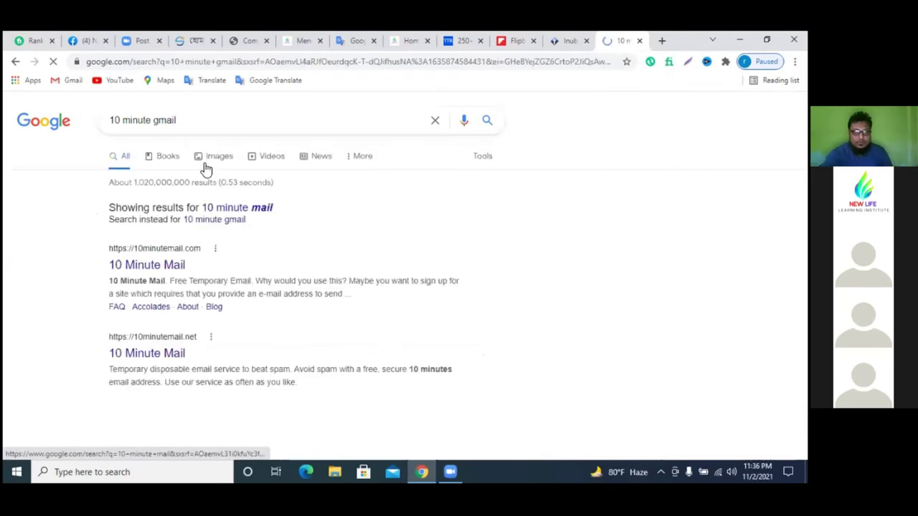
{"action": "left_click", "coordinate": [231, 209]}
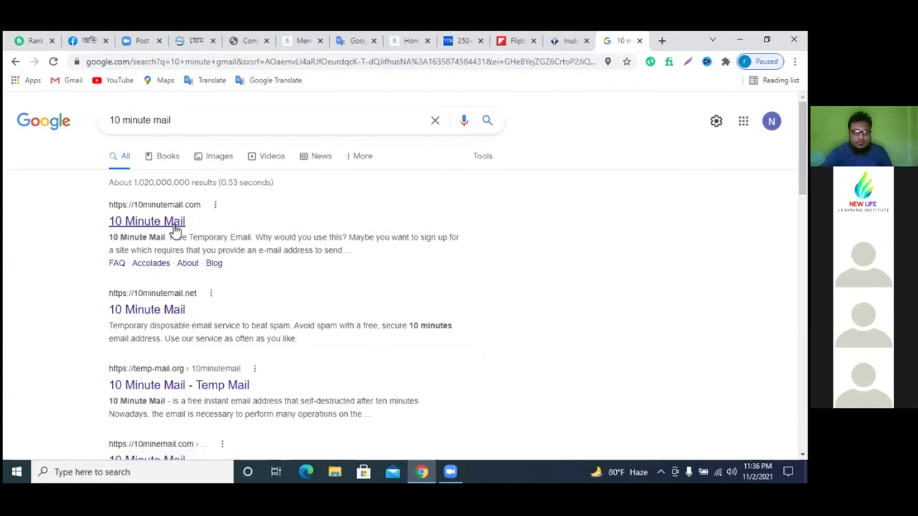
Open the first result, 10minutemail.com, in a new tab to get a temporary address.
{"action": "scroll", "coordinate": [120, 231], "scroll_direction": "down", "scroll_amount": 10}
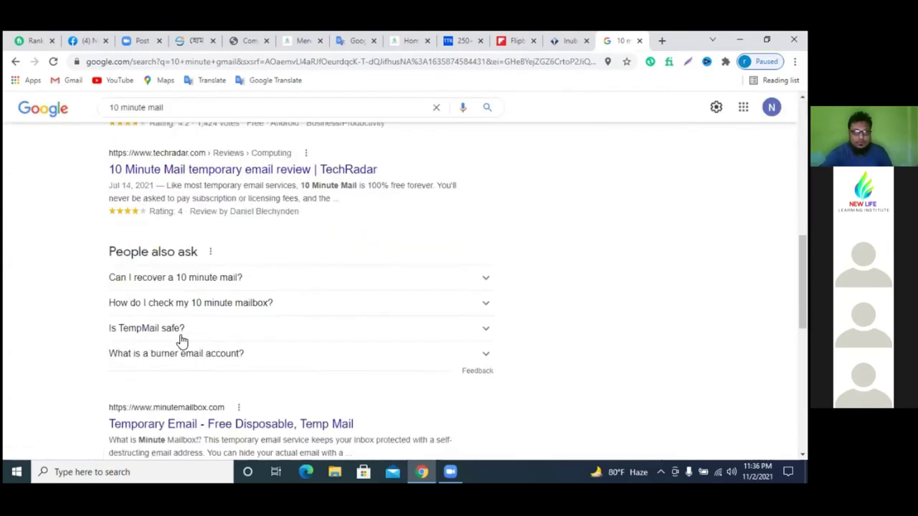
{"action": "scroll", "coordinate": [183, 328], "scroll_direction": "up", "scroll_amount": 10}
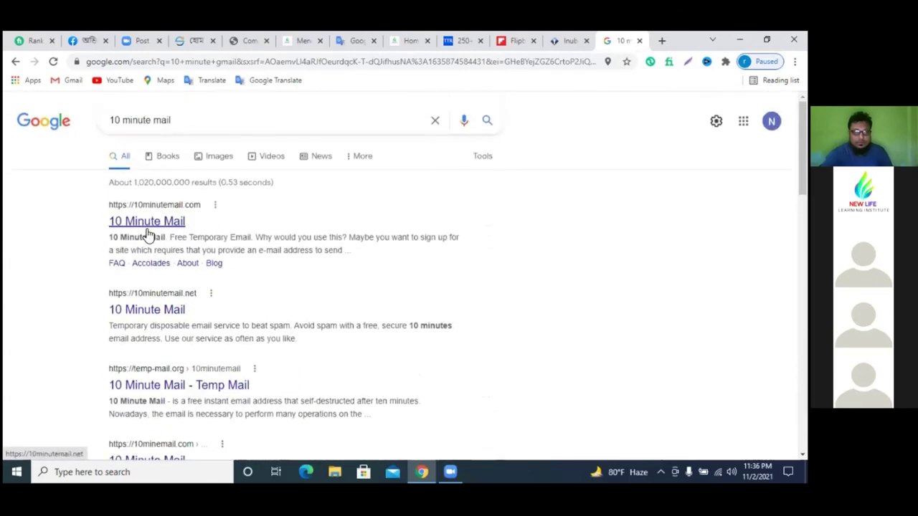
{"action": "right_click", "coordinate": [149, 230]}
{"action": "left_click", "coordinate": [191, 237]}
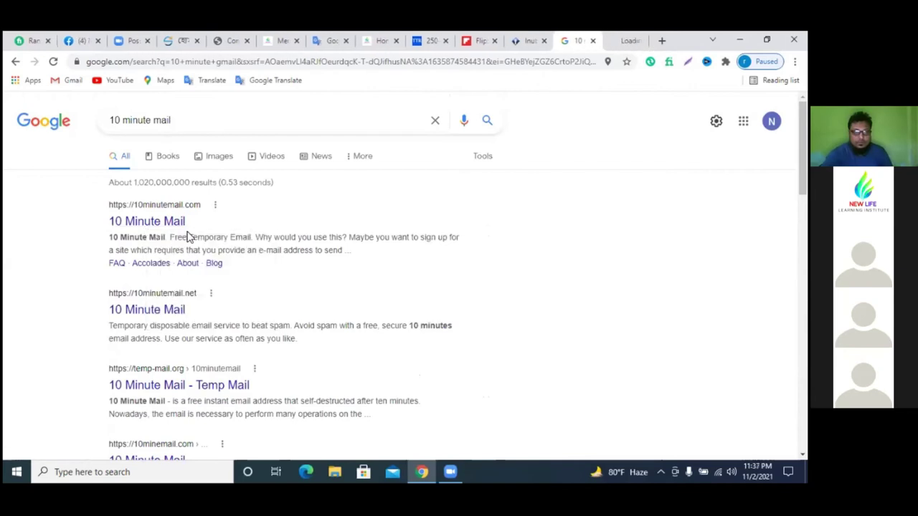
{"action": "left_click", "coordinate": [622, 41]}
{"action": "scroll", "coordinate": [340, 261], "scroll_direction": "down", "scroll_amount": 1}
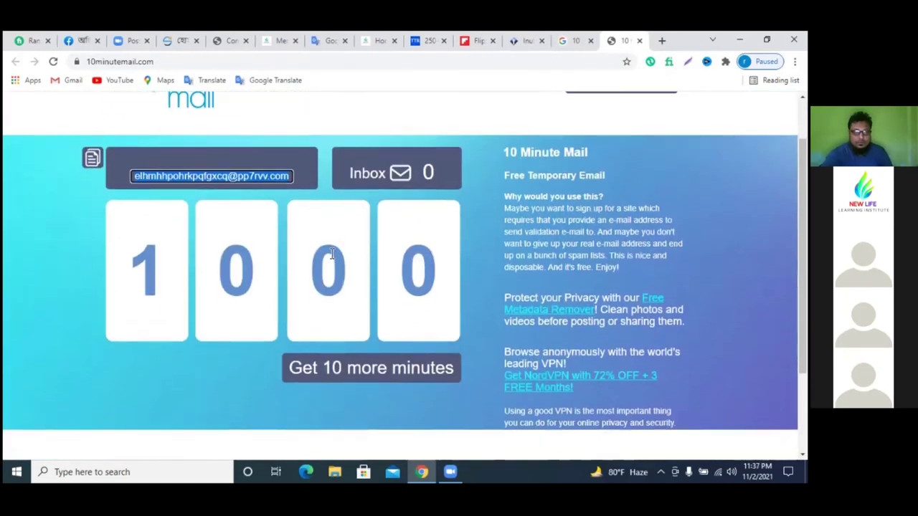
Open the 10minutemail.net result, glance at the Inube and Flipboard tabs, then return to 10minutemail.com.
{"action": "left_click", "coordinate": [570, 41]}
{"action": "left_click", "coordinate": [139, 313]}
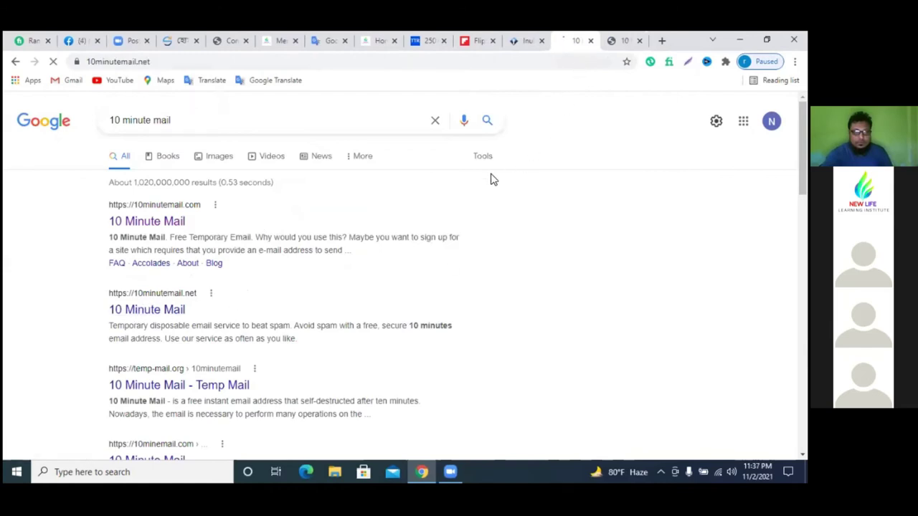
{"action": "left_click", "coordinate": [525, 40]}
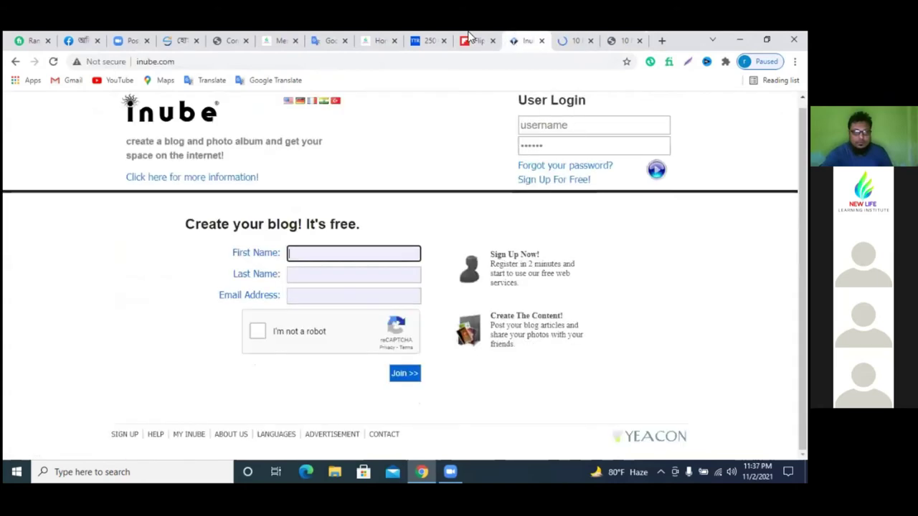
{"action": "left_click", "coordinate": [470, 42]}
{"action": "scroll", "coordinate": [459, 172], "scroll_direction": "down", "scroll_amount": 3}
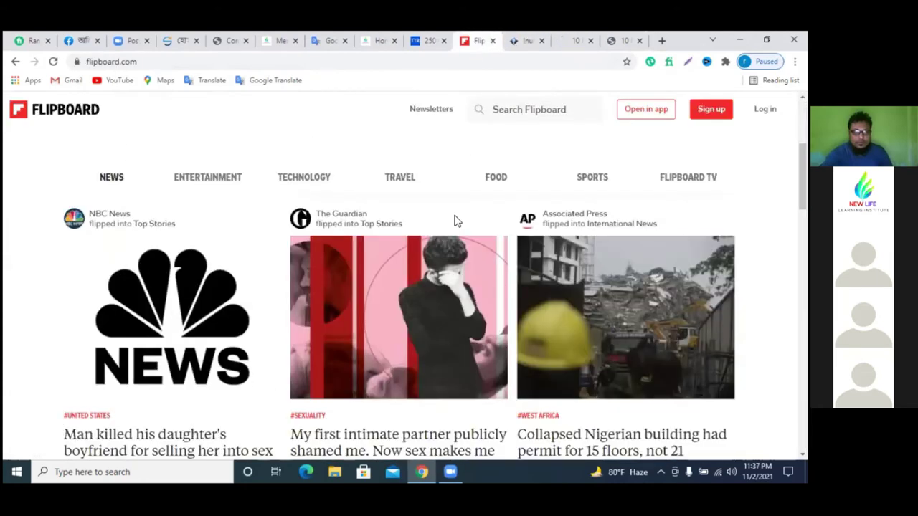
{"action": "left_click", "coordinate": [574, 37]}
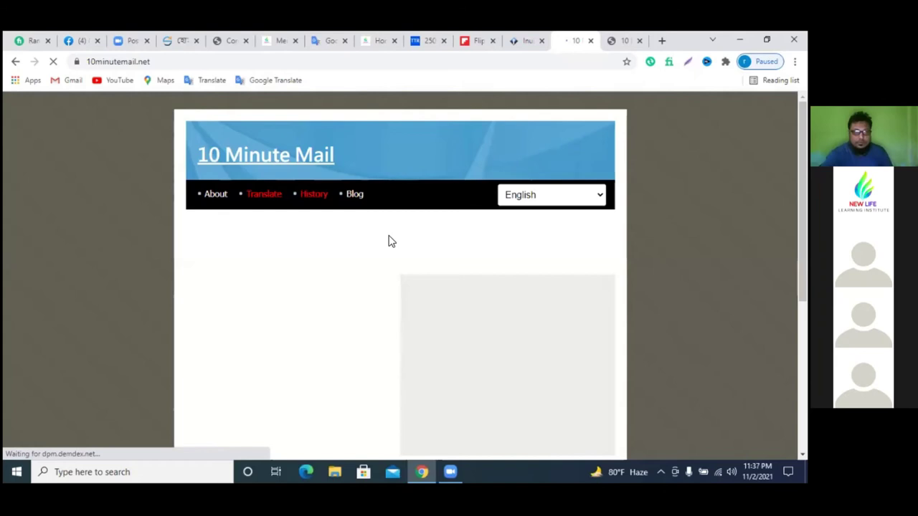
{"action": "key", "text": "ctrl+Tab"}
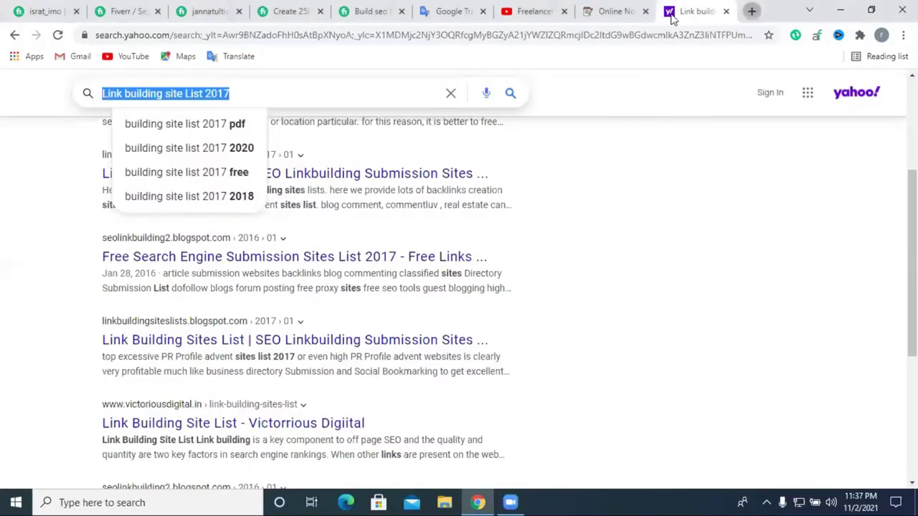
Close the Link building tab and load the backlink sites spreadsheet from its pasted URL.
{"action": "left_click", "coordinate": [751, 11]}
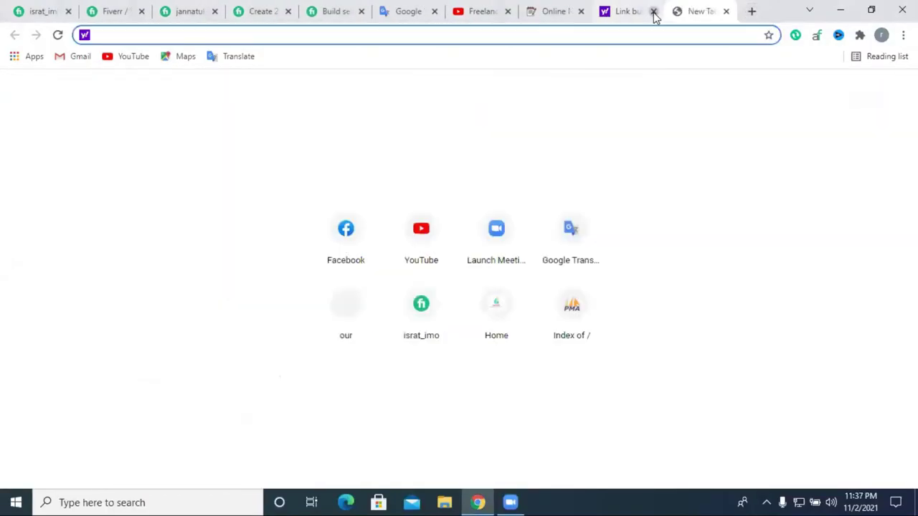
{"action": "left_click", "coordinate": [653, 12]}
{"action": "key", "text": "Return"}
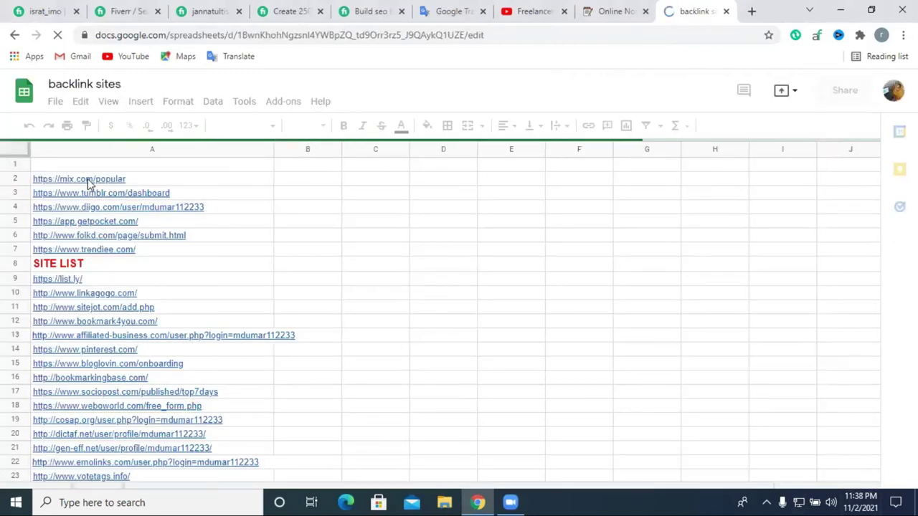
Open the mix.com/popular link from cell A2 of the spreadsheet.
{"action": "right_click", "coordinate": [87, 184]}
{"action": "left_click", "coordinate": [90, 195]}
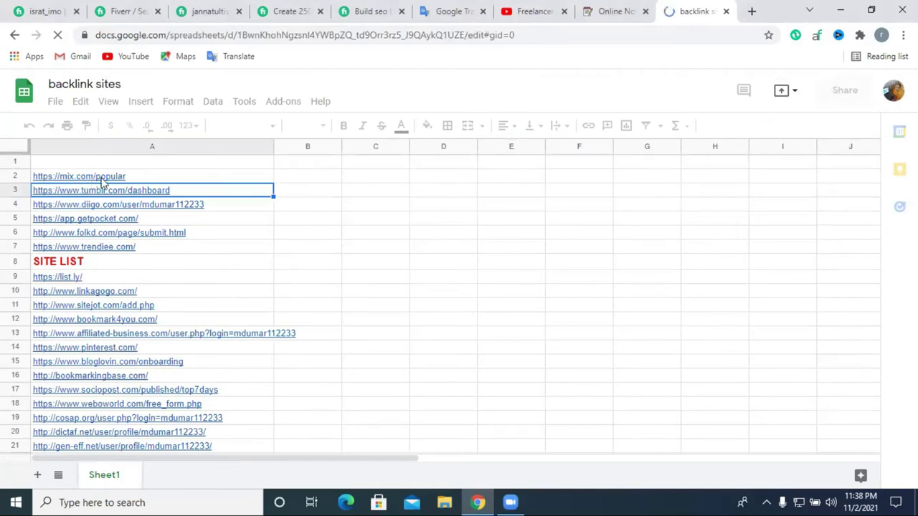
{"action": "left_click", "coordinate": [102, 181]}
{"action": "left_click", "coordinate": [113, 205]}
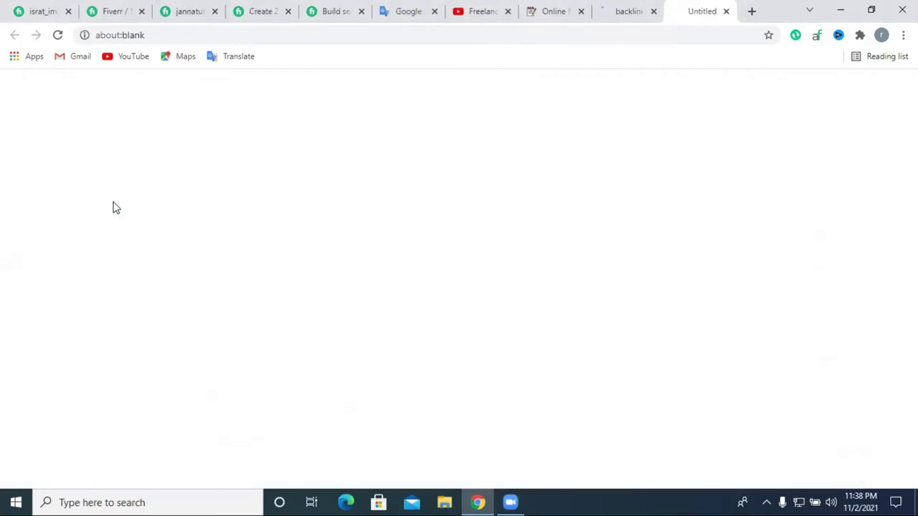
{"action": "left_click", "coordinate": [751, 11]}
Let mix.com/popular finish loading and close the unused blank tab.
{"action": "left_click", "coordinate": [640, 9]}
{"action": "left_click", "coordinate": [695, 10]}
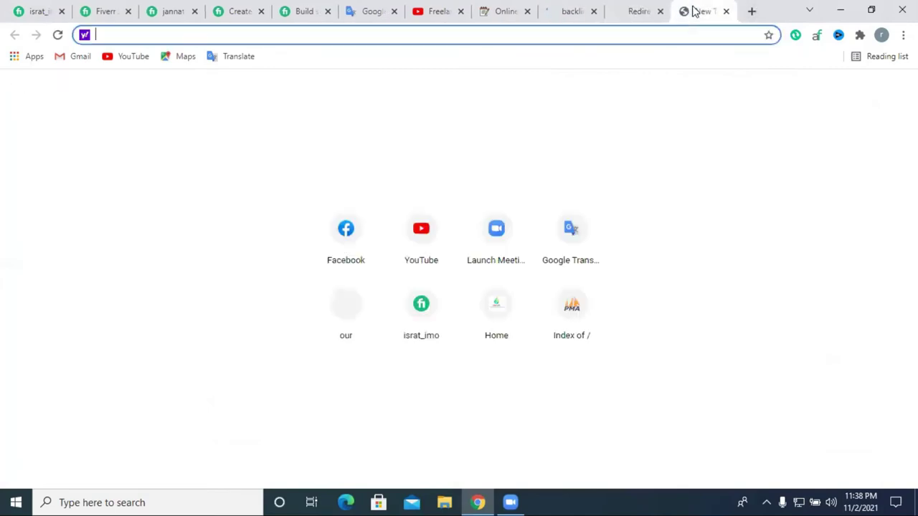
{"action": "left_click", "coordinate": [626, 9]}
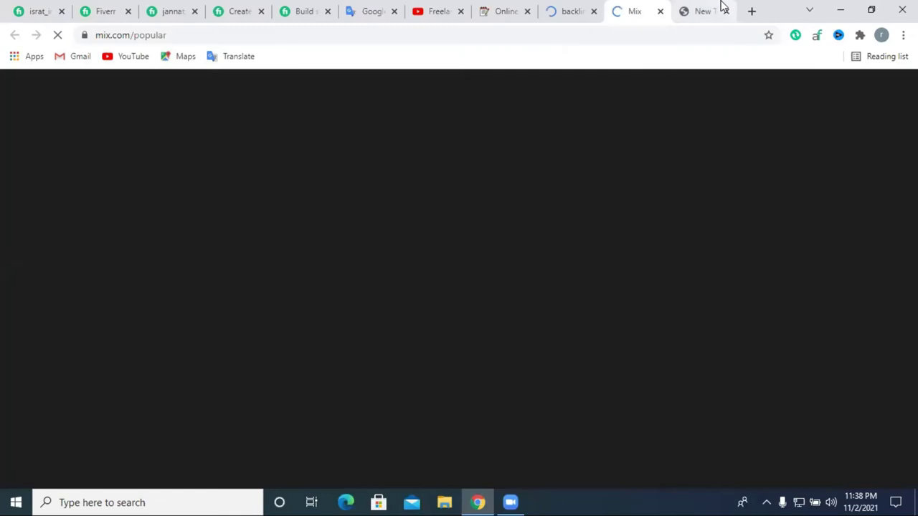
{"action": "left_click", "coordinate": [720, 7]}
{"action": "left_click", "coordinate": [633, 9]}
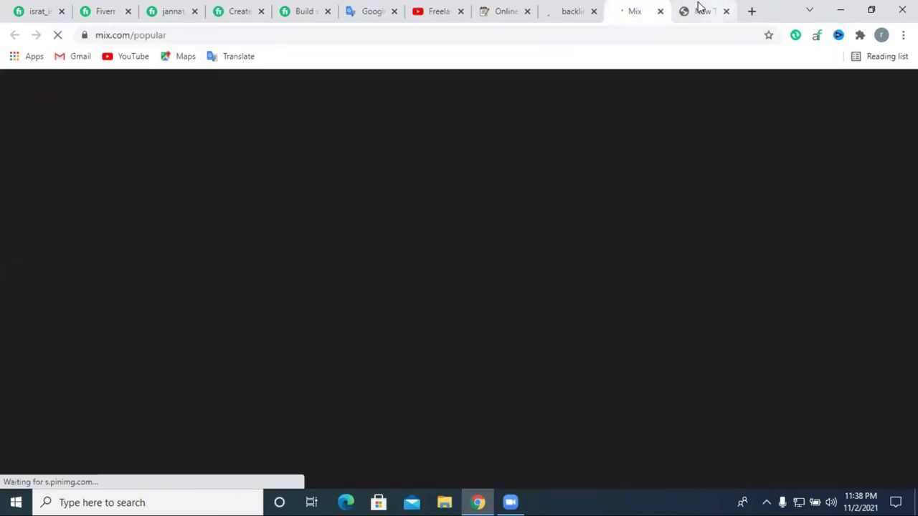
{"action": "left_click", "coordinate": [700, 7]}
{"action": "left_click", "coordinate": [726, 11]}
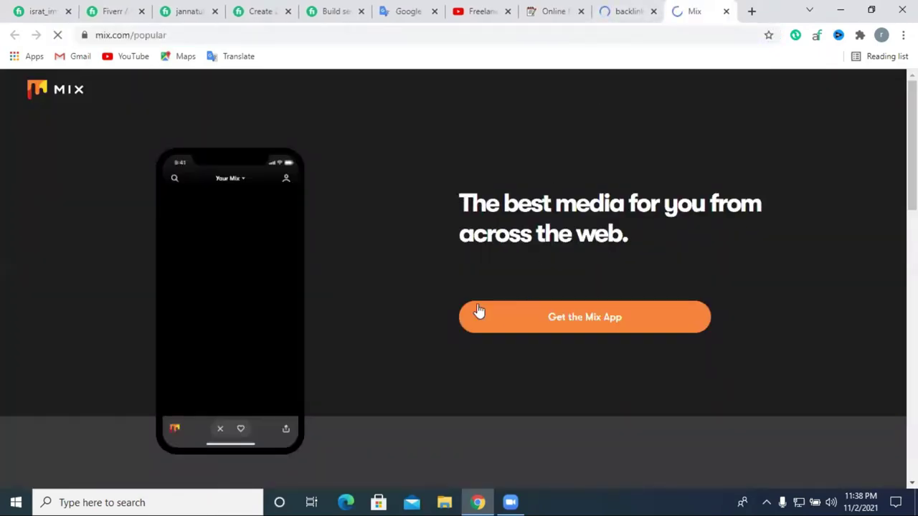
Dismiss the Get the Mix App prompt, browse the profile grid, and close the Mix tab.
{"action": "scroll", "coordinate": [479, 312], "scroll_direction": "down", "scroll_amount": 3}
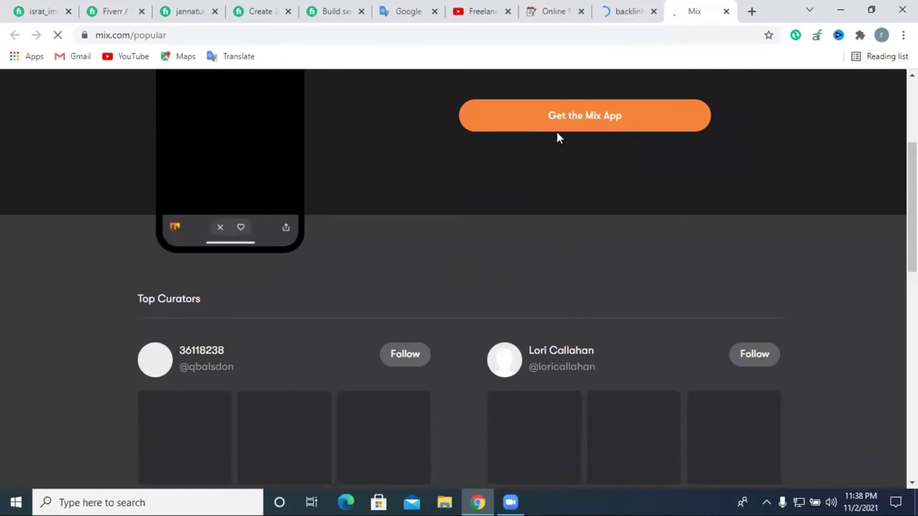
{"action": "scroll", "coordinate": [618, 151], "scroll_direction": "up", "scroll_amount": 3}
{"action": "left_click", "coordinate": [535, 323]}
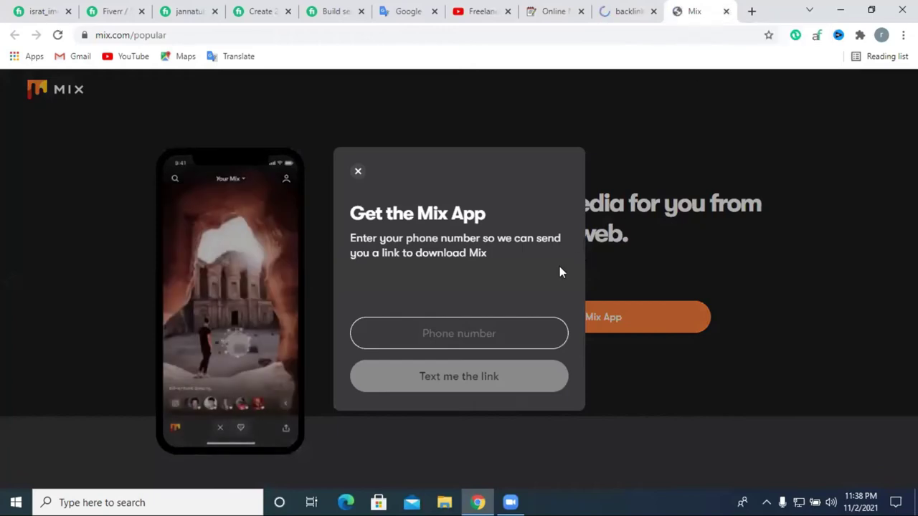
{"action": "left_click", "coordinate": [358, 171]}
{"action": "scroll", "coordinate": [577, 273], "scroll_direction": "down", "scroll_amount": 10}
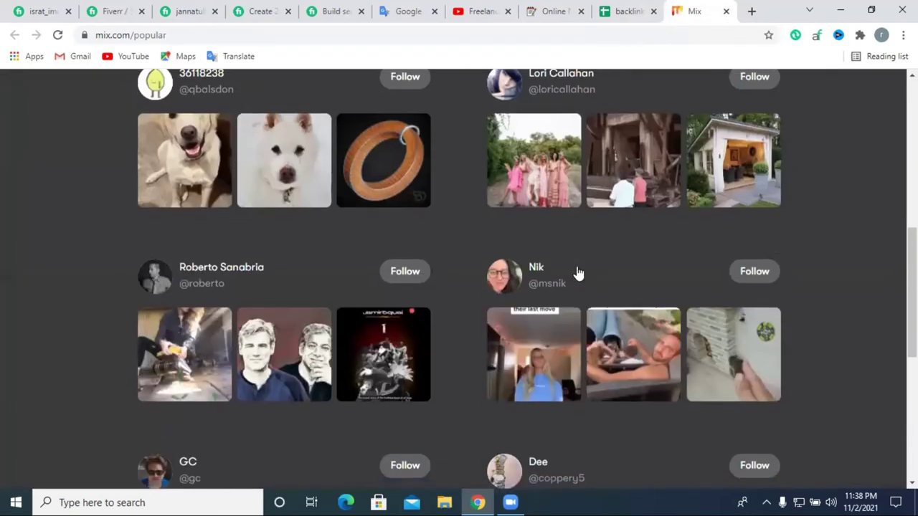
{"action": "scroll", "coordinate": [576, 272], "scroll_direction": "down", "scroll_amount": 2}
{"action": "scroll", "coordinate": [681, 143], "scroll_direction": "up", "scroll_amount": 2}
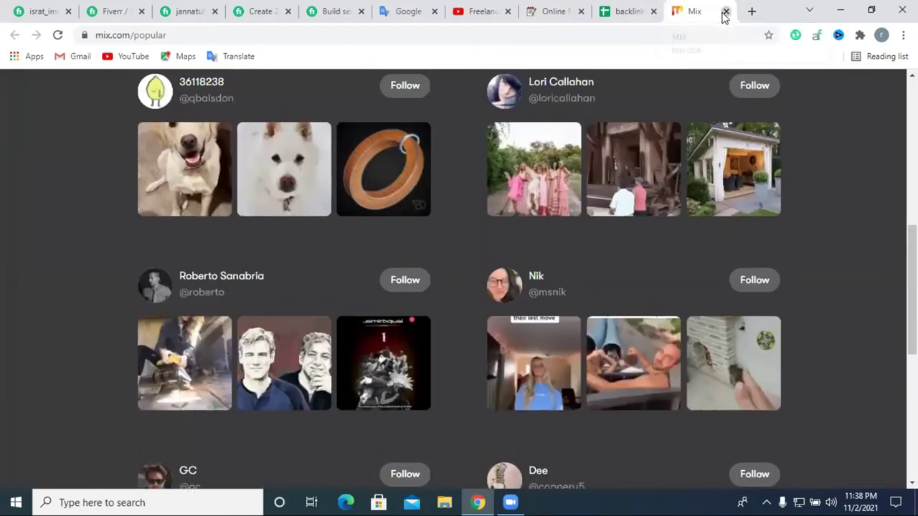
{"action": "left_click", "coordinate": [727, 11]}
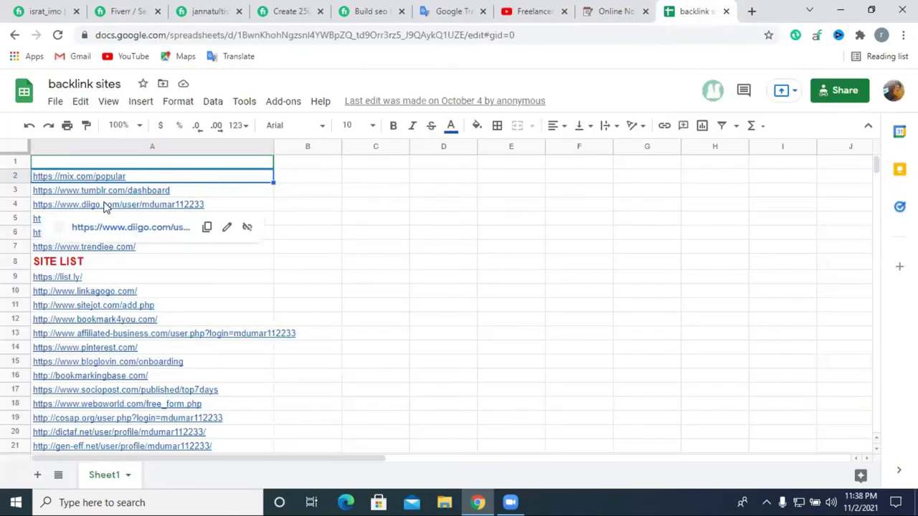
Open the Tumblr dashboard link from the note in a new tab.
{"action": "left_click", "coordinate": [111, 193]}
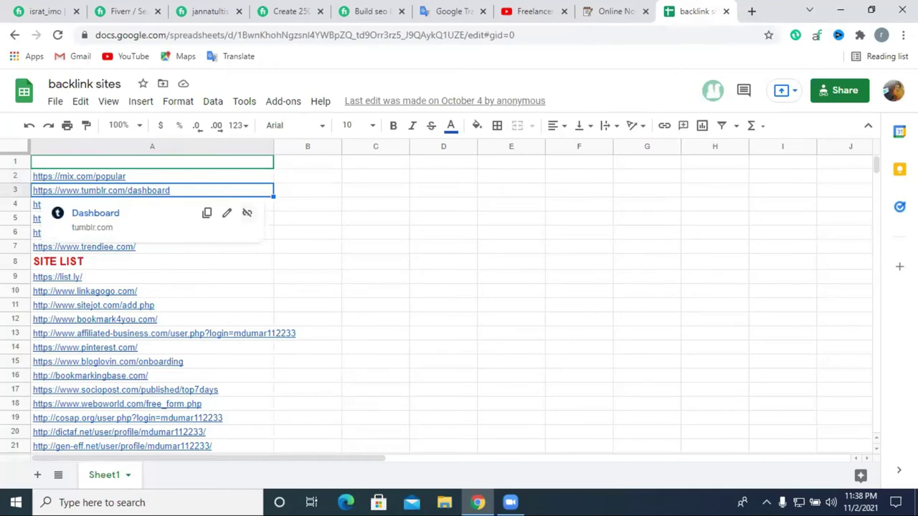
{"action": "left_click", "coordinate": [104, 192]}
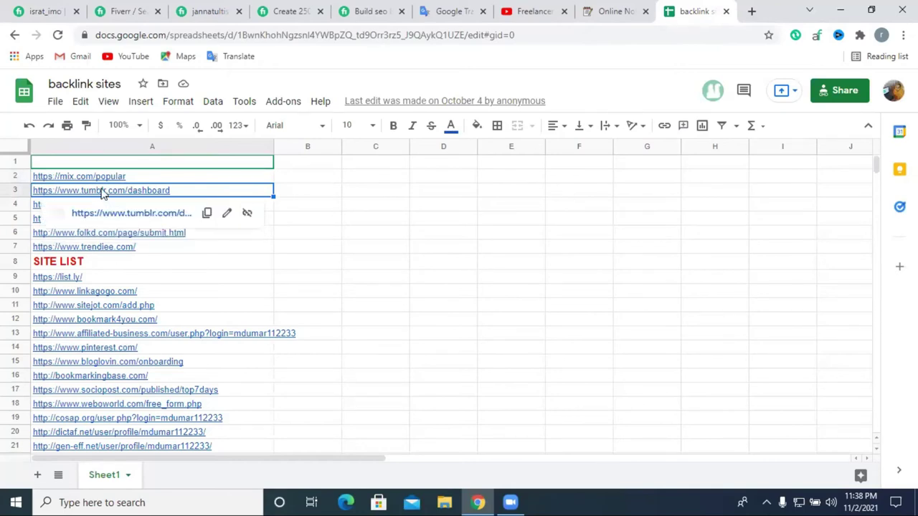
{"action": "left_click", "coordinate": [99, 222]}
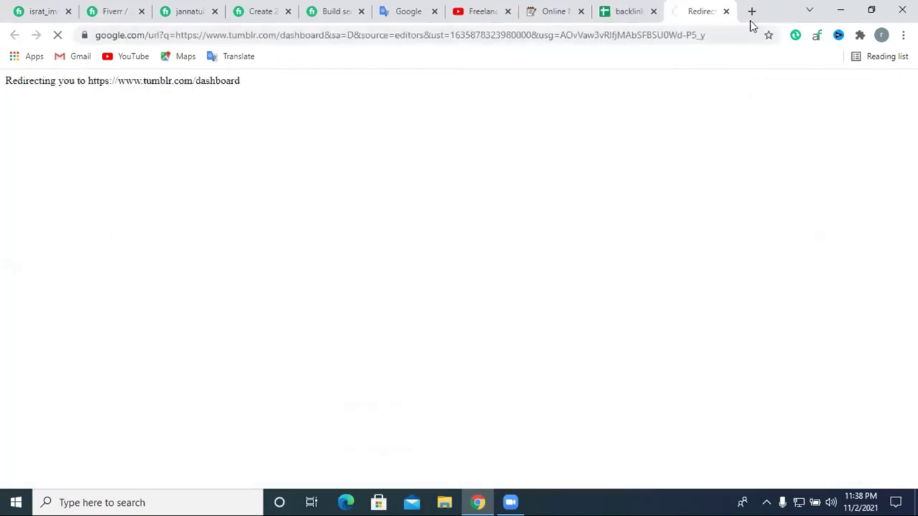
Search Yahoo for '10 minute mail' and open the 10minemail.com result.
{"action": "left_click", "coordinate": [751, 11]}
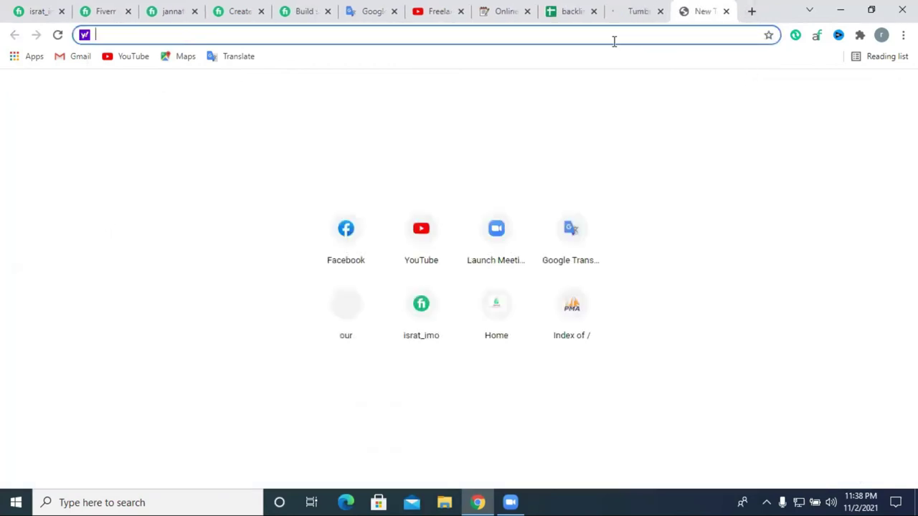
{"action": "type", "text": "1o min"}
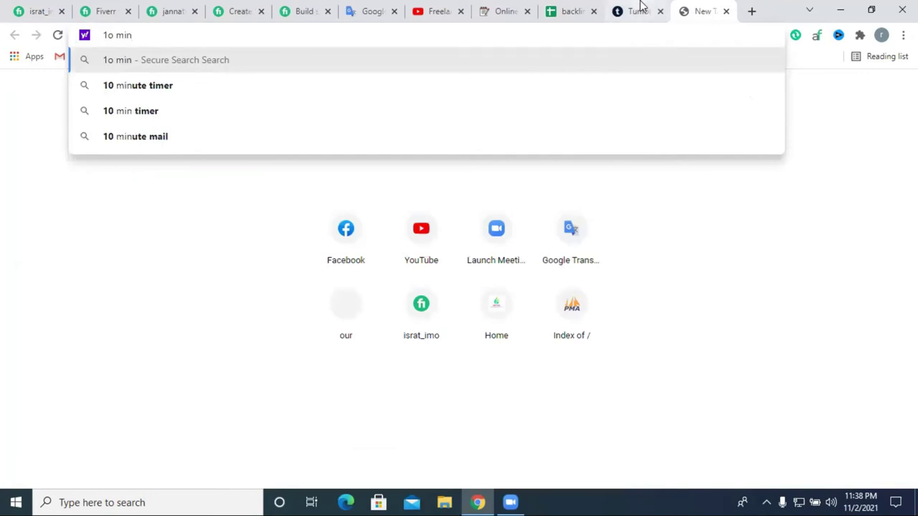
{"action": "left_click", "coordinate": [205, 139]}
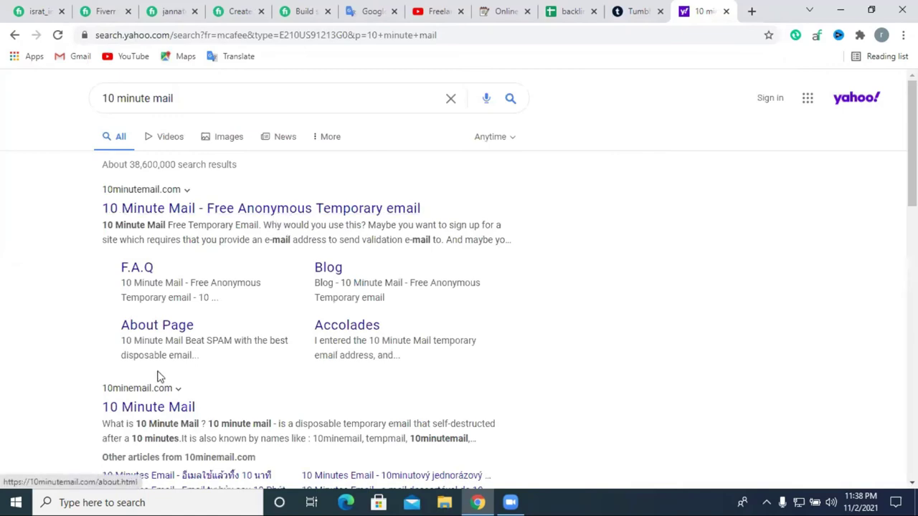
{"action": "scroll", "coordinate": [150, 359], "scroll_direction": "down", "scroll_amount": 2}
{"action": "left_click", "coordinate": [128, 277]}
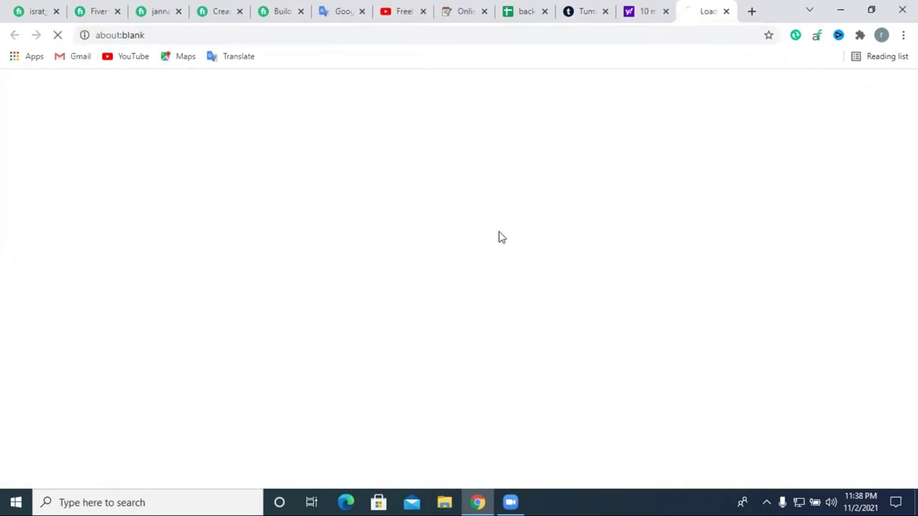
Copy the temporary e-mail address from 10minemail and return to the Tumblr tab.
{"action": "left_click", "coordinate": [638, 11]}
{"action": "scroll", "coordinate": [488, 223], "scroll_direction": "up", "scroll_amount": 2}
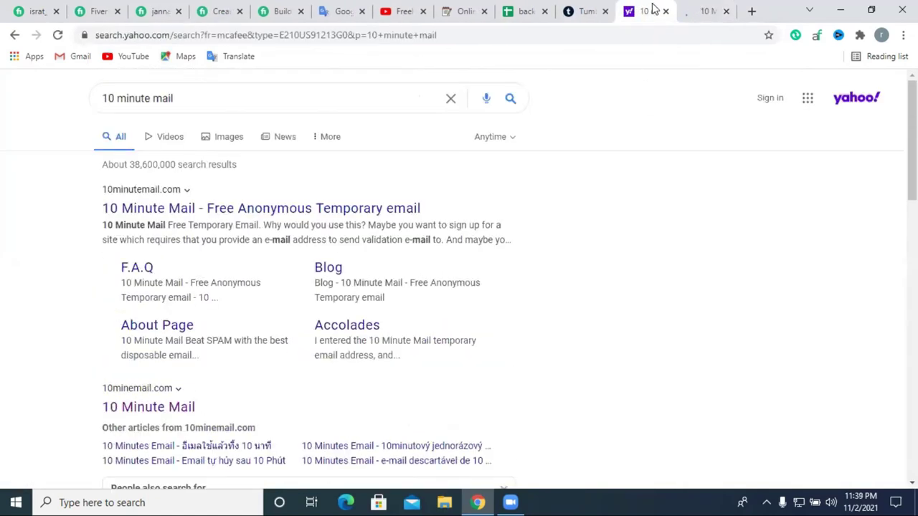
{"action": "left_click", "coordinate": [700, 9]}
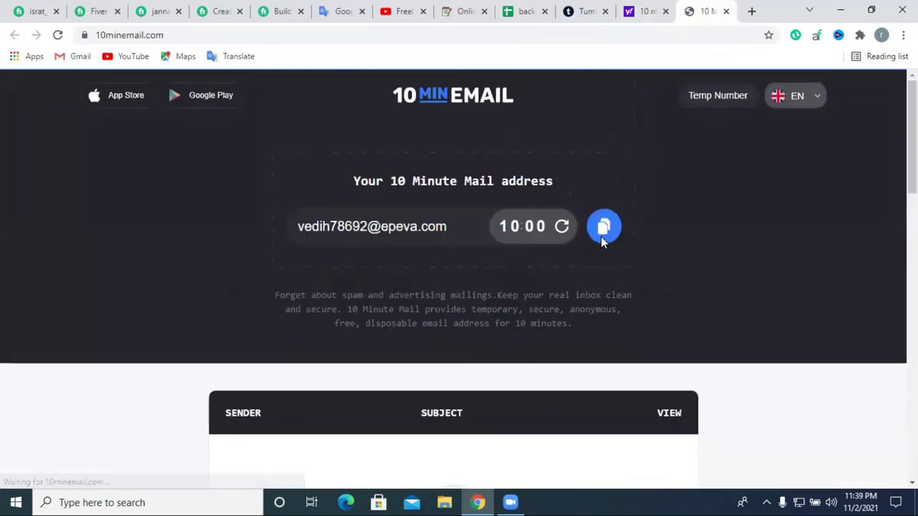
{"action": "left_click", "coordinate": [604, 226]}
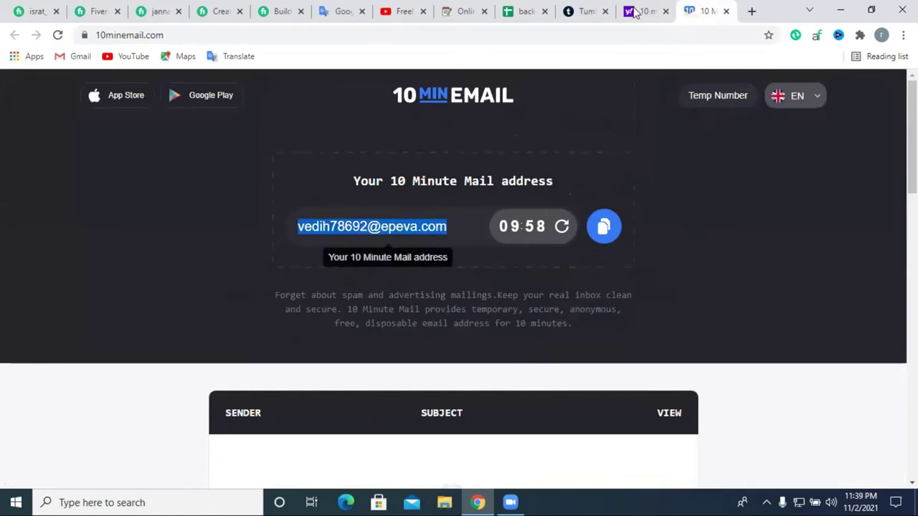
{"action": "left_click", "coordinate": [584, 11]}
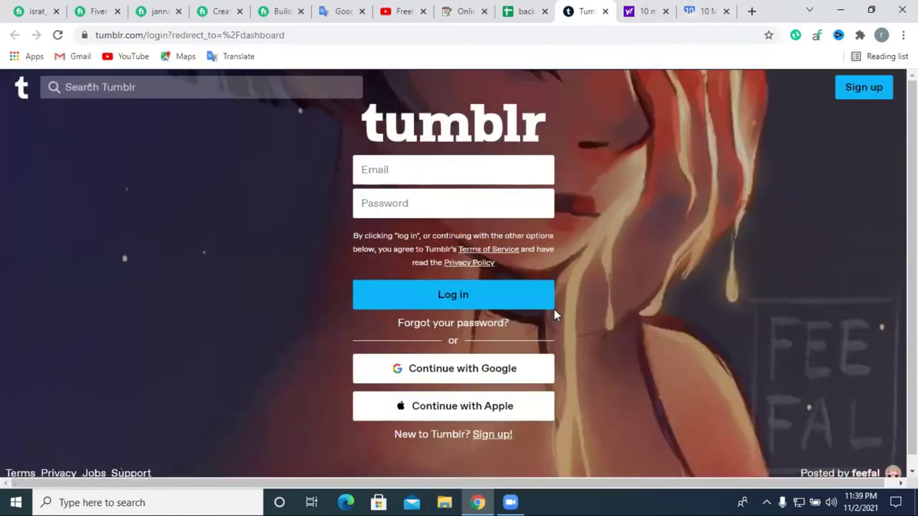
Open Tumblr's sign-up form and paste the temporary address into Email.
{"action": "scroll", "coordinate": [542, 335], "scroll_direction": "down", "scroll_amount": 1}
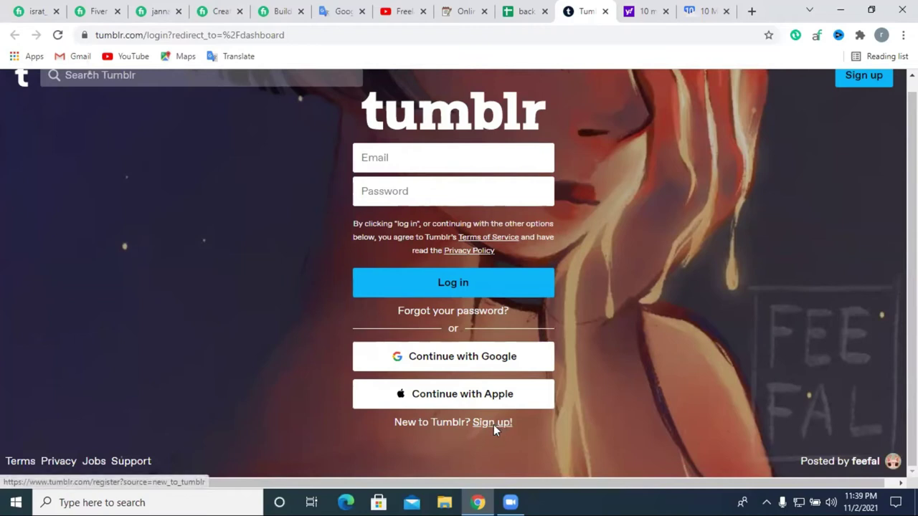
{"action": "left_click", "coordinate": [495, 426]}
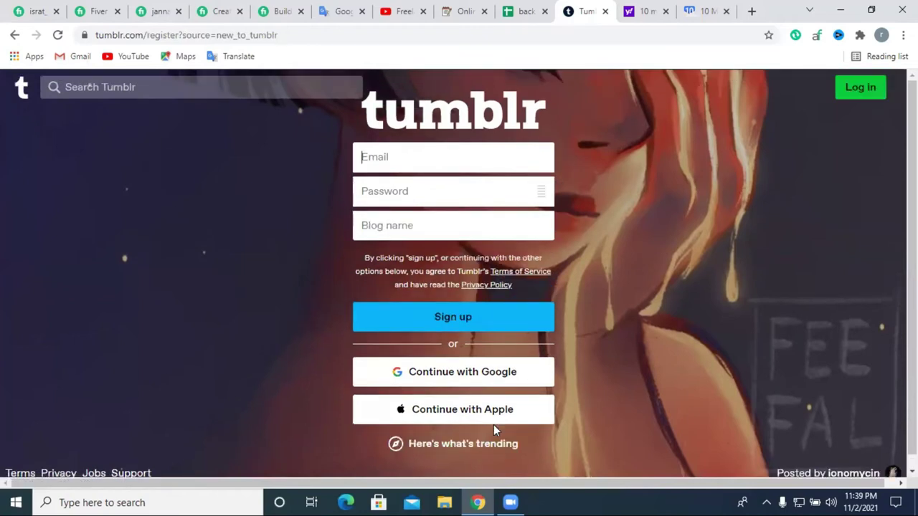
{"action": "left_click", "coordinate": [398, 159]}
{"action": "key", "text": "ctrl+v"}
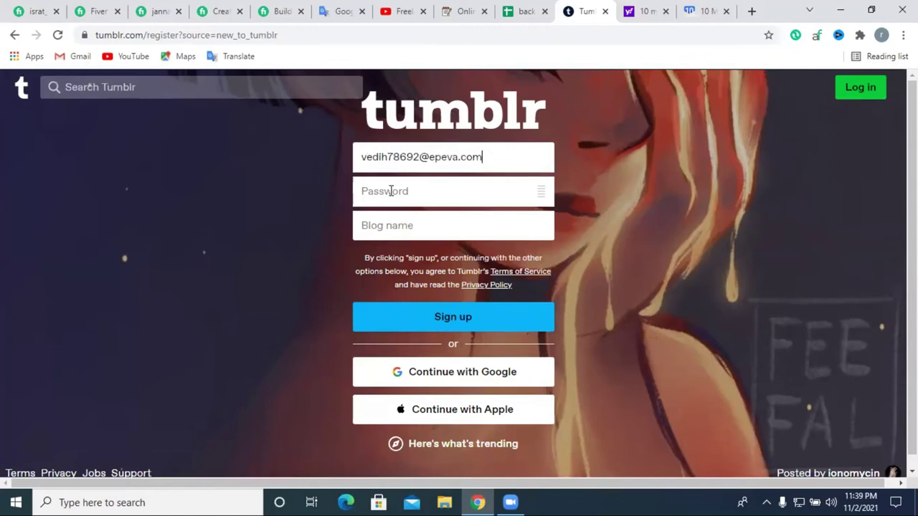
Enter a password and the blog name 'Freelancer Raju', then submit the form.
{"action": "left_click", "coordinate": [391, 191]}
{"action": "type", "text": "aa"}
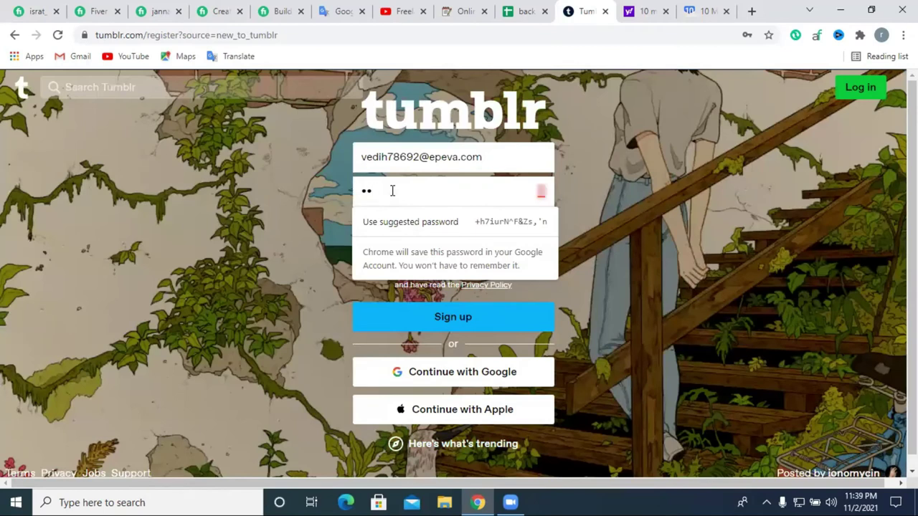
{"action": "key", "text": "ctrl+a"}
{"action": "key", "text": "BackSpace"}
{"action": "type", "text": "aaaaaa"}
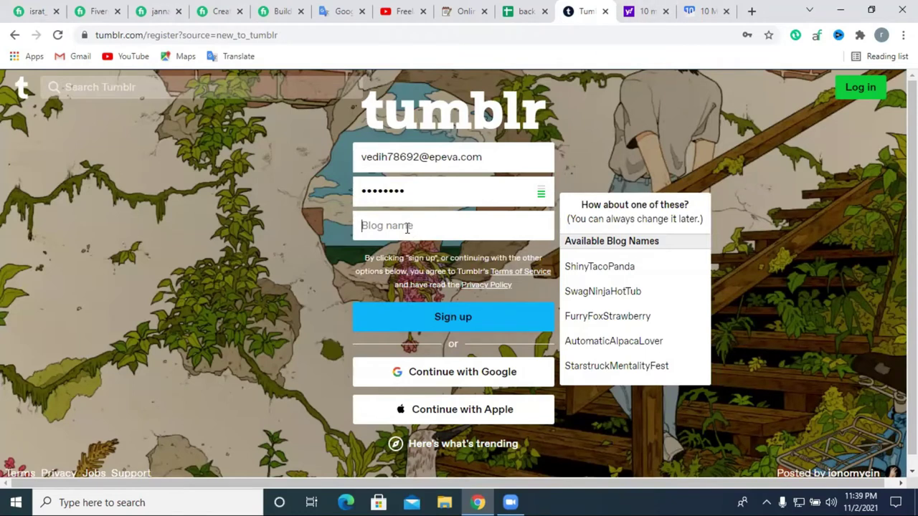
{"action": "type", "text": "Freelancer"}
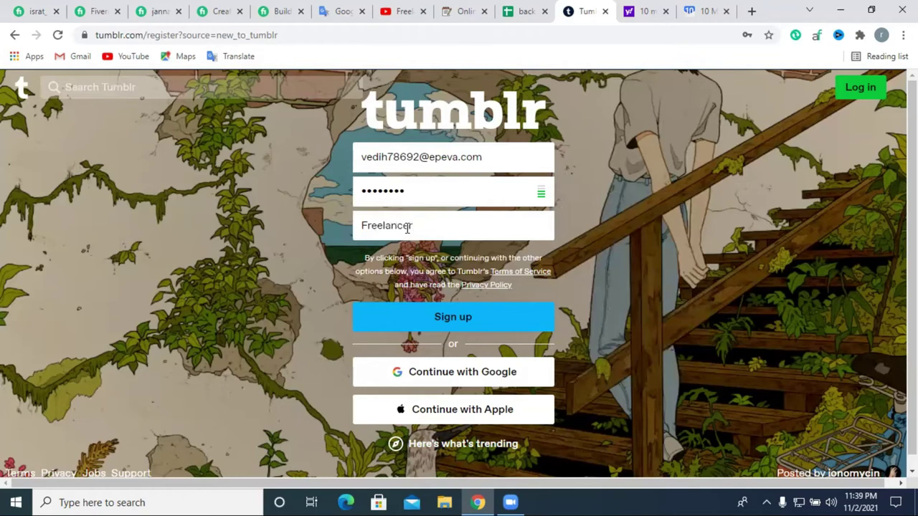
{"action": "type", "text": "Raju"}
{"action": "left_click", "coordinate": [459, 322]}
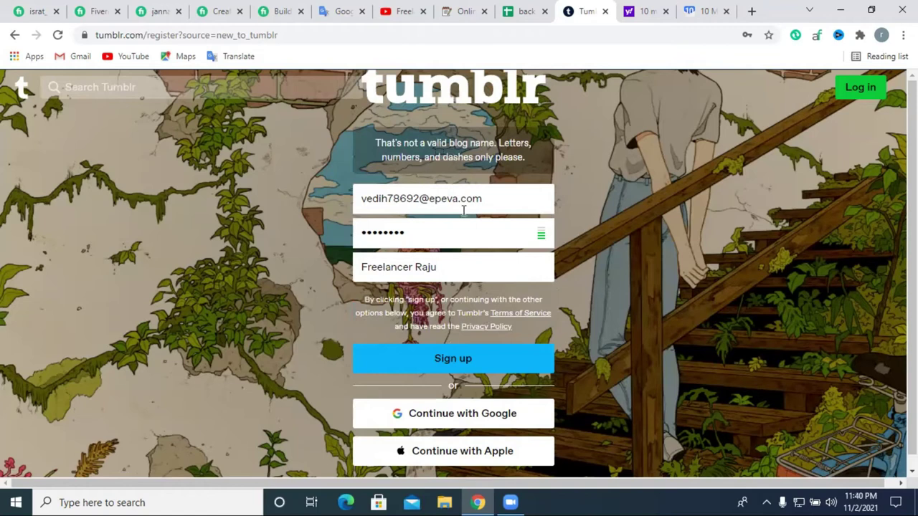
Clear the rejected blog name 'Freelancer Raju' from the blog name field.
{"action": "double_click", "coordinate": [416, 269]}
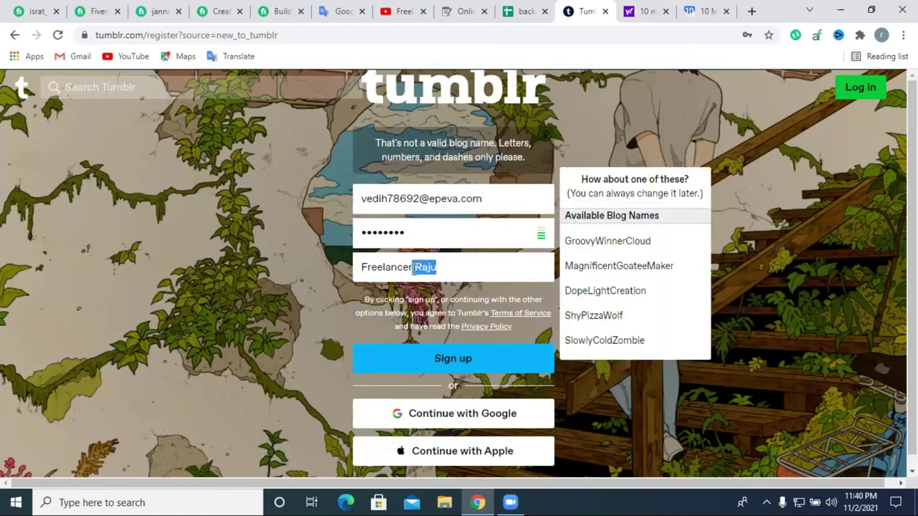
{"action": "key", "text": "BackSpace"}
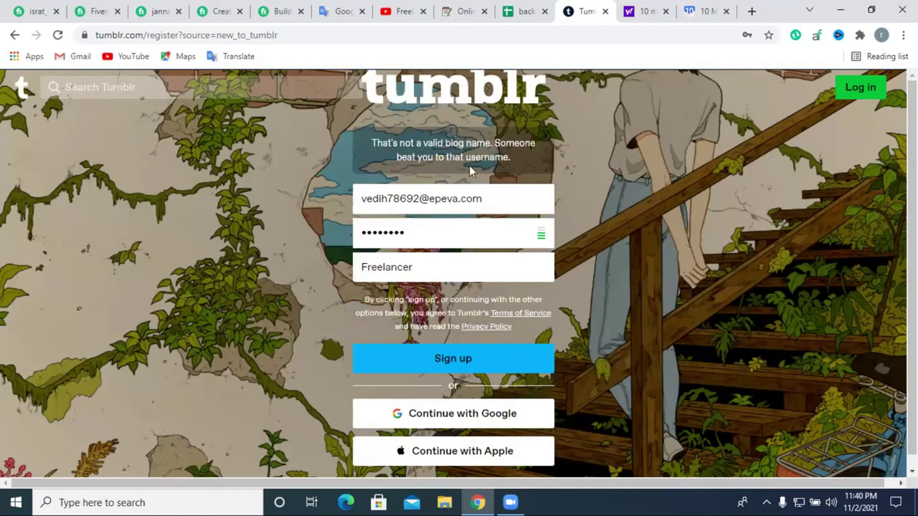
{"action": "scroll", "coordinate": [432, 232], "scroll_direction": "down", "scroll_amount": 1}
{"action": "left_click", "coordinate": [424, 252]}
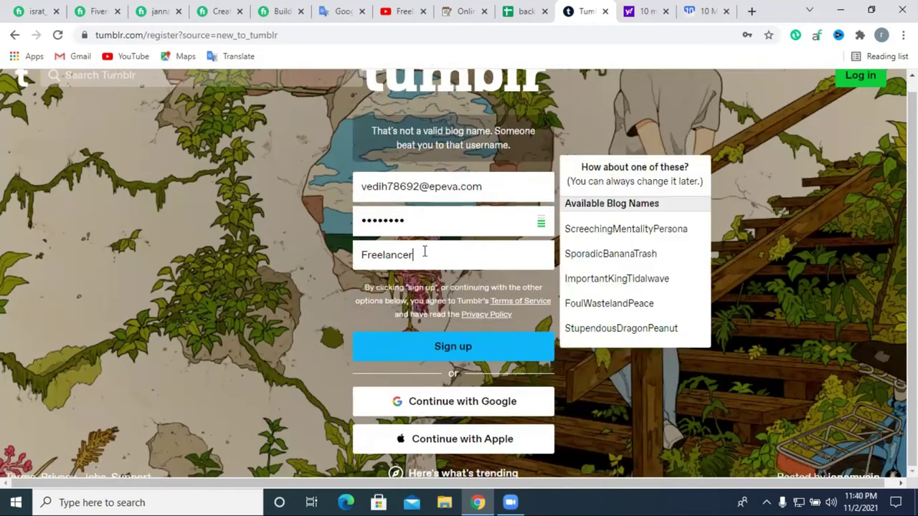
{"action": "double_click", "coordinate": [425, 252]}
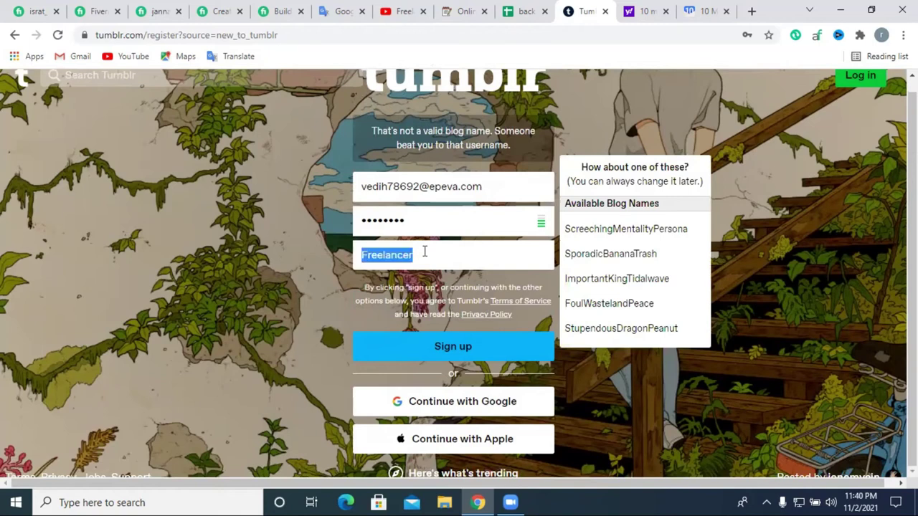
{"action": "key", "text": "BackSpace"}
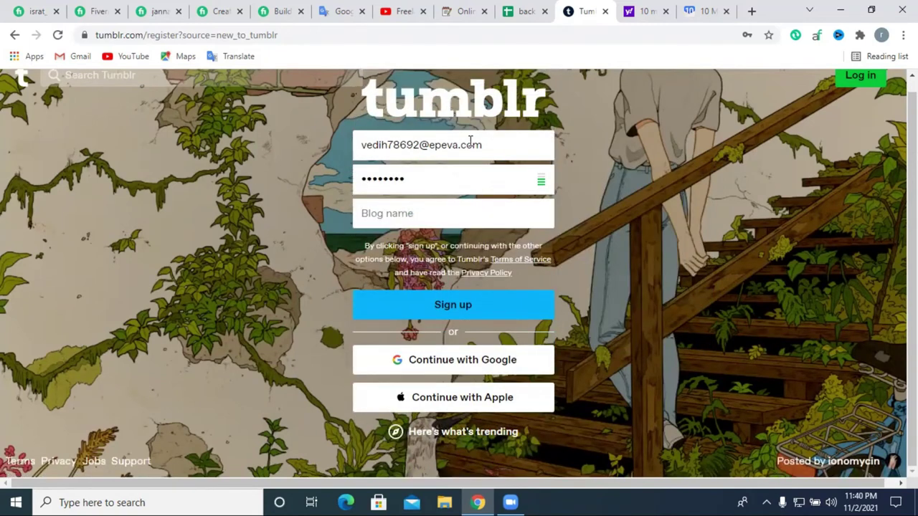
Re-paste the temporary address into Email, enter a new blog name, submit, and save the password.
{"action": "triple_click", "coordinate": [488, 136]}
{"action": "right_click", "coordinate": [488, 136]}
{"action": "left_click", "coordinate": [536, 176]}
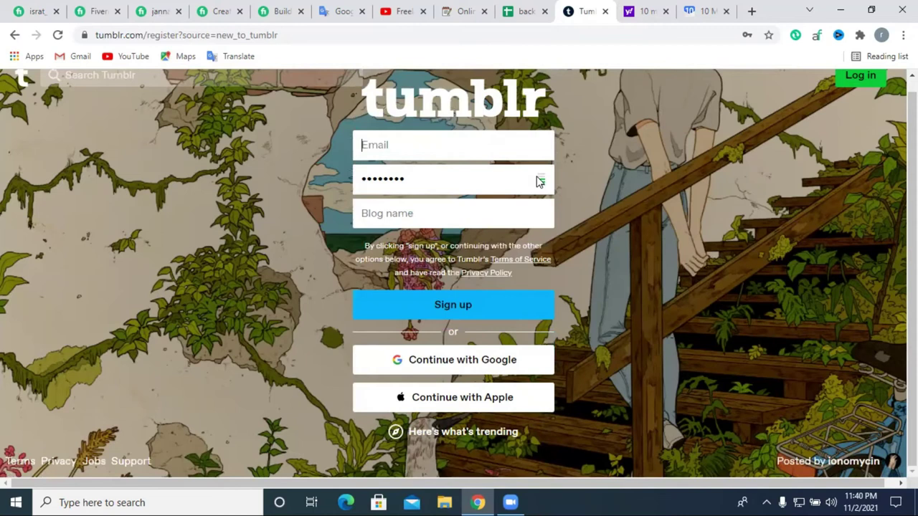
{"action": "double_click", "coordinate": [444, 179]}
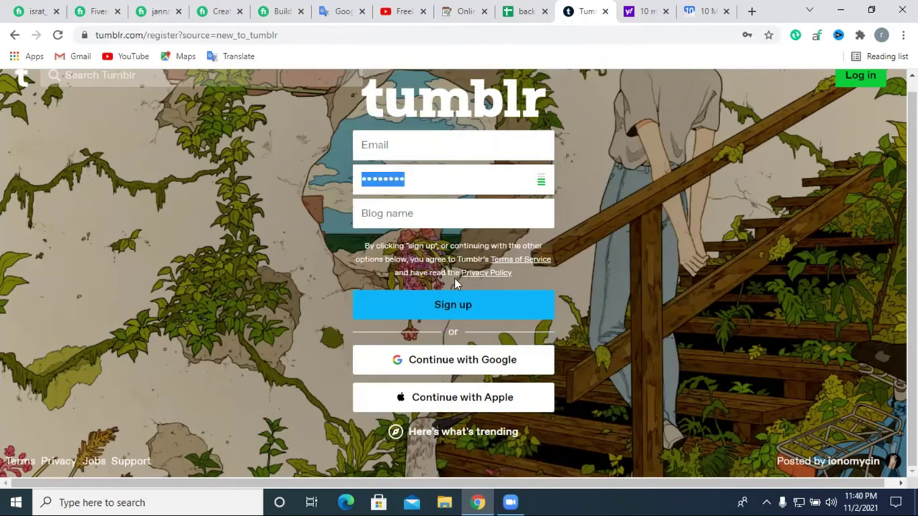
{"action": "scroll", "coordinate": [454, 278], "scroll_direction": "up", "scroll_amount": 1}
{"action": "left_click", "coordinate": [429, 165]}
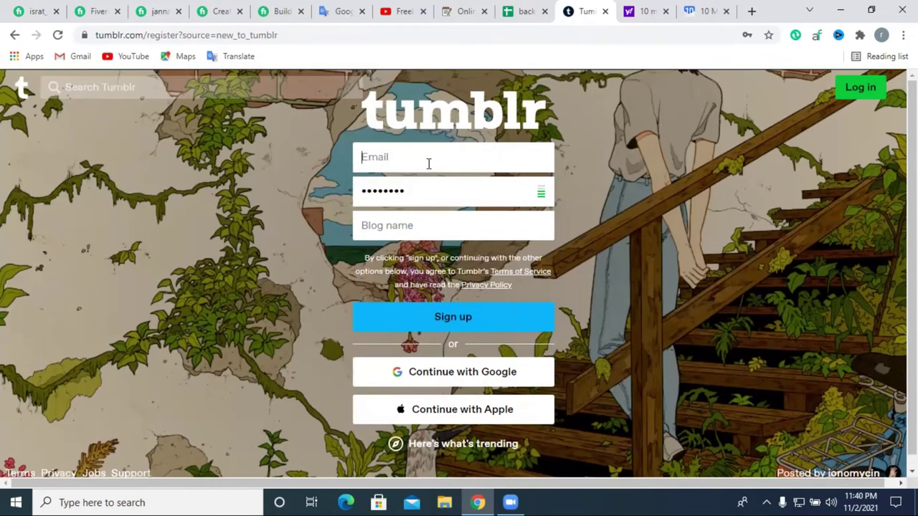
{"action": "key", "text": "ctrl+v"}
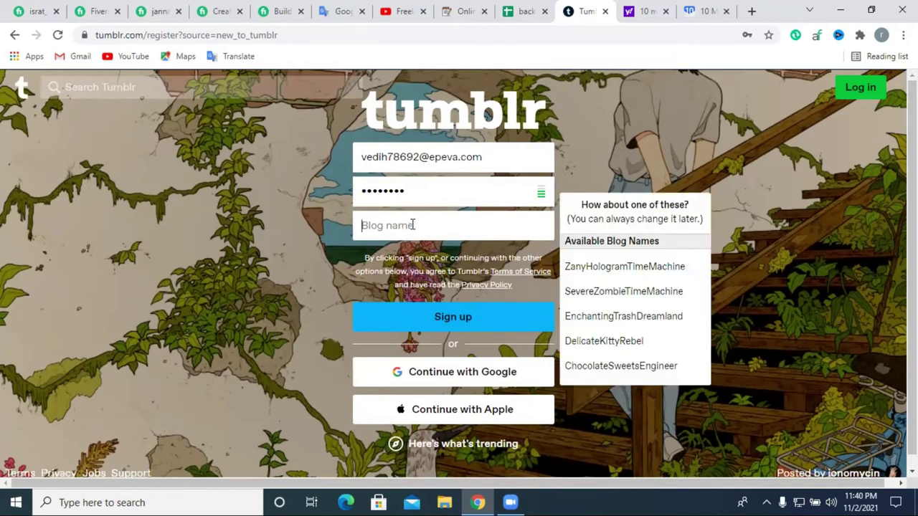
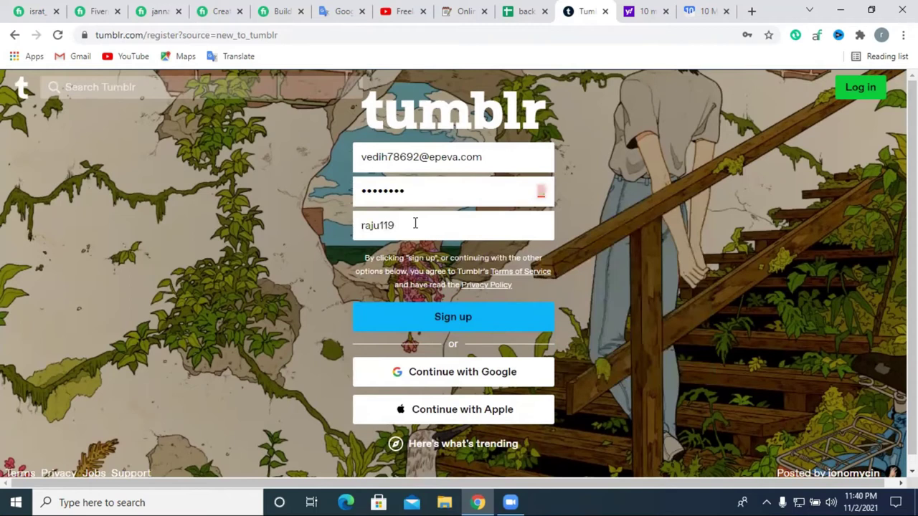
{"action": "left_click", "coordinate": [421, 320]}
{"action": "left_click", "coordinate": [698, 224]}
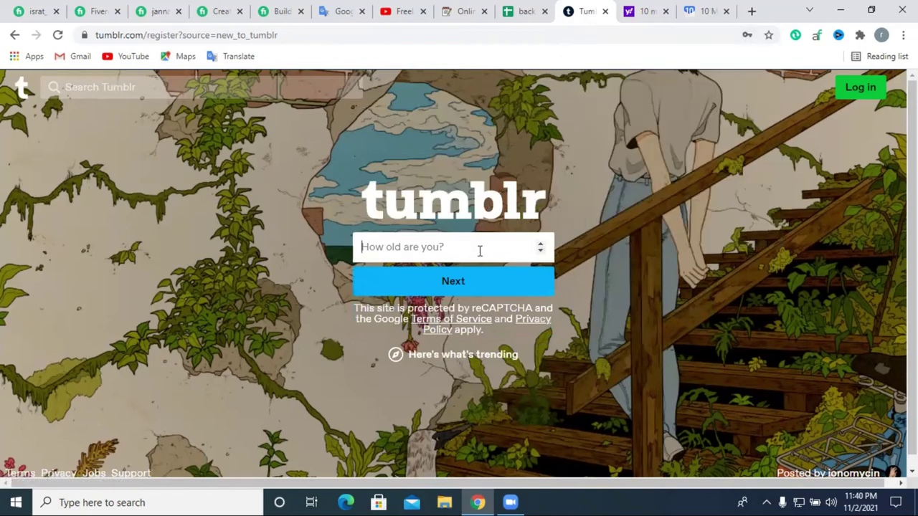
Submit the age, then pick the Parenting, Design, Health & Fitness and Movies topics.
{"action": "type", "text": "22"}
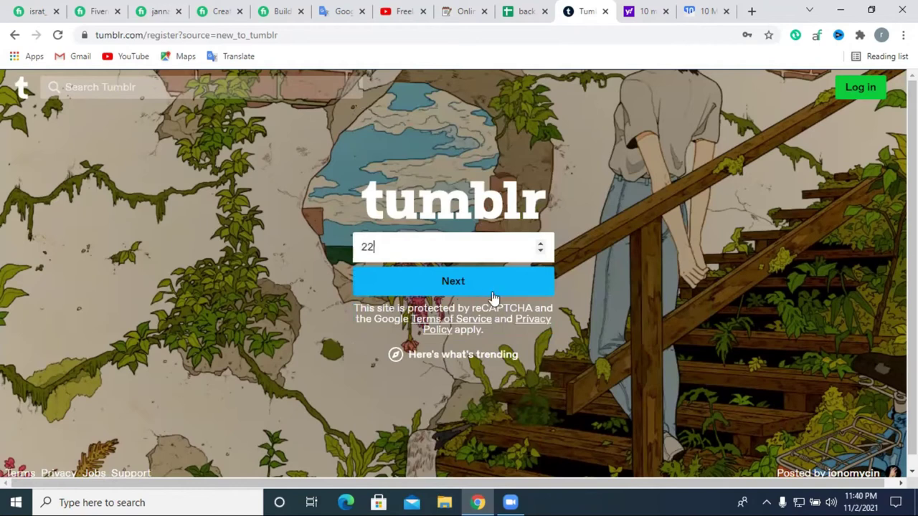
{"action": "left_click", "coordinate": [487, 288]}
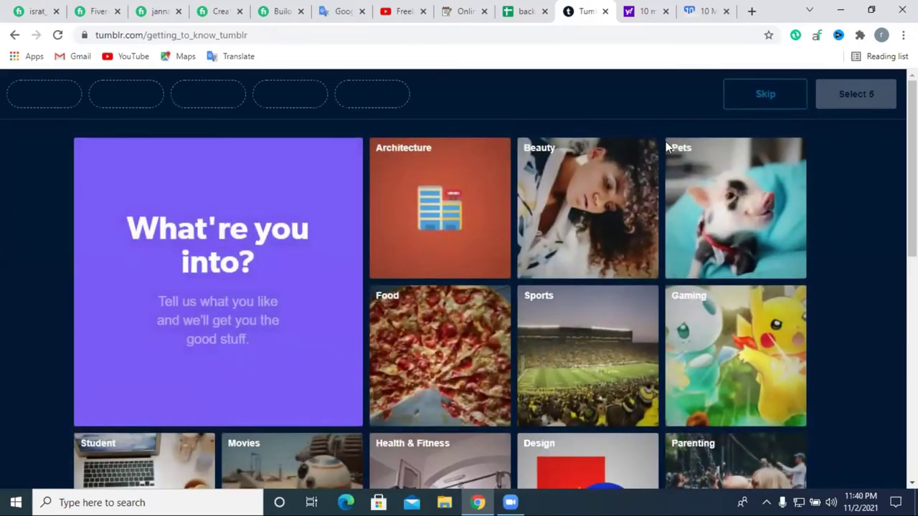
{"action": "scroll", "coordinate": [644, 204], "scroll_direction": "down", "scroll_amount": 3}
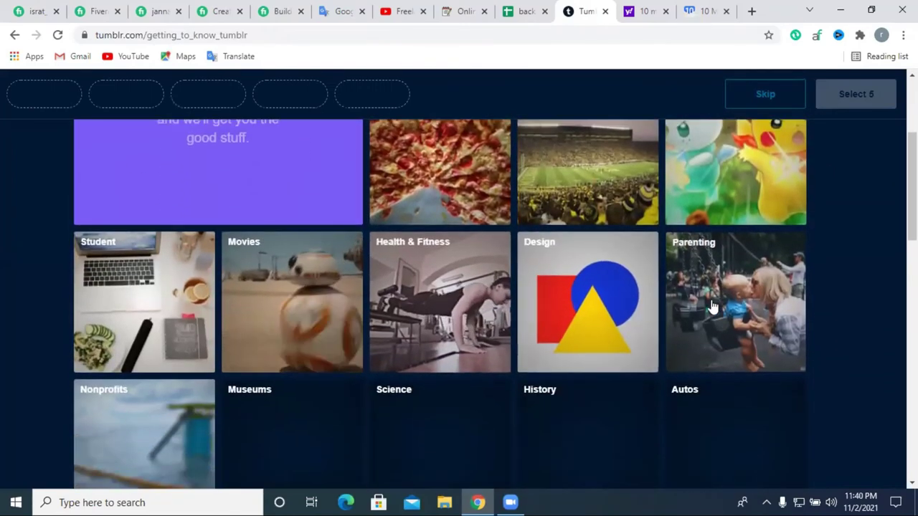
{"action": "left_click", "coordinate": [728, 303]}
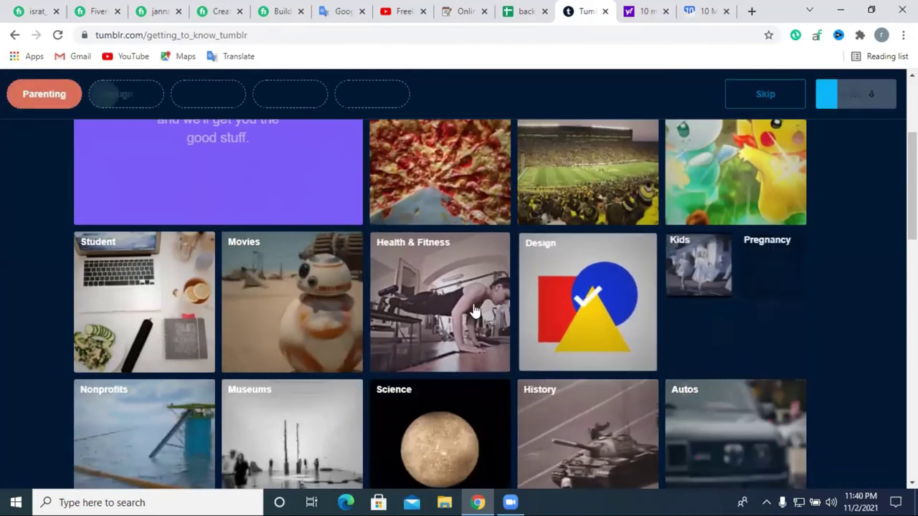
{"action": "left_click", "coordinate": [545, 301]}
{"action": "left_click", "coordinate": [287, 301]}
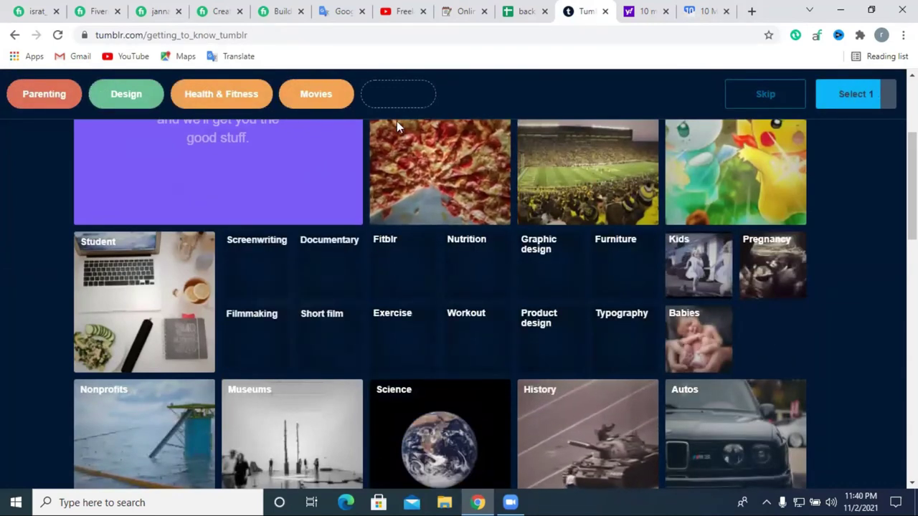
{"action": "left_click", "coordinate": [260, 445]}
Add Science, History, Culture, News, Education, Books & libraries and Politics, then skip to the dashboard.
{"action": "scroll", "coordinate": [609, 371], "scroll_direction": "down", "scroll_amount": 3}
{"action": "left_click", "coordinate": [457, 268]}
{"action": "left_click", "coordinate": [583, 266]}
{"action": "scroll", "coordinate": [610, 309], "scroll_direction": "down", "scroll_amount": 2}
{"action": "left_click", "coordinate": [586, 258]}
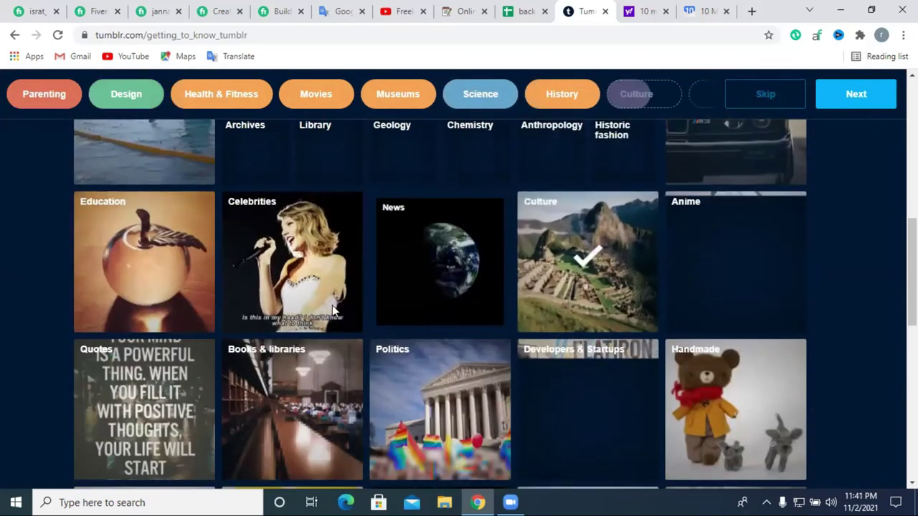
{"action": "left_click", "coordinate": [440, 259]}
{"action": "left_click", "coordinate": [140, 288]}
{"action": "left_click", "coordinate": [292, 409]}
{"action": "left_click", "coordinate": [439, 409]}
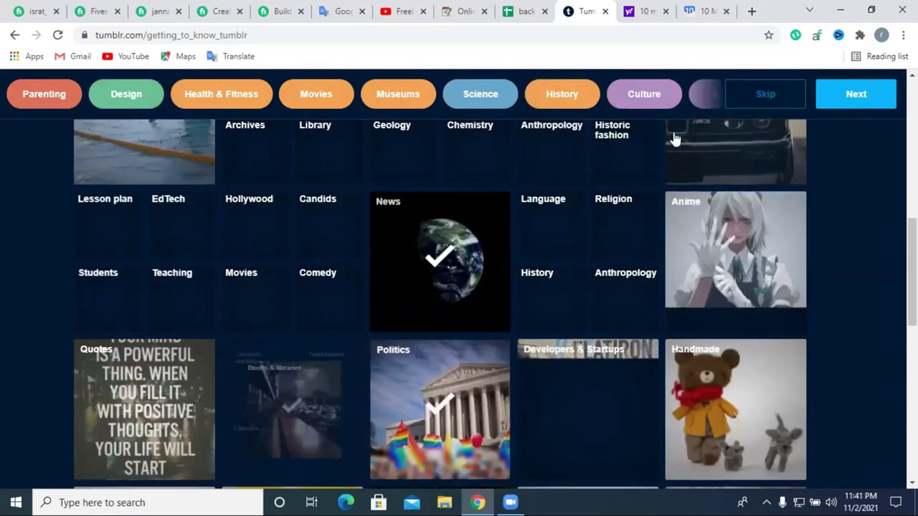
{"action": "left_click", "coordinate": [765, 96]}
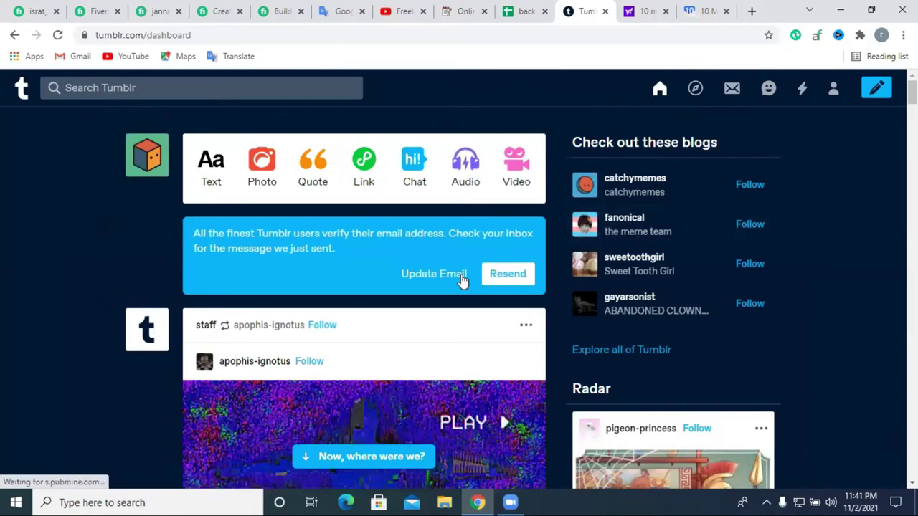
Resend Tumblr's verification email, open it in the 10minemail inbox and confirm with 'This is me!'.
{"action": "left_click", "coordinate": [500, 279]}
{"action": "left_click", "coordinate": [699, 10]}
{"action": "scroll", "coordinate": [359, 288], "scroll_direction": "down", "scroll_amount": 5}
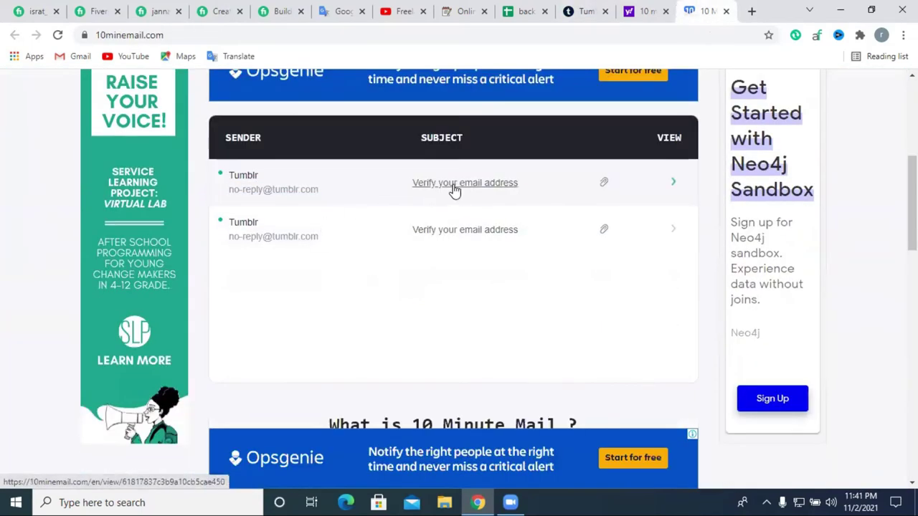
{"action": "left_click", "coordinate": [454, 188]}
{"action": "scroll", "coordinate": [478, 213], "scroll_direction": "down", "scroll_amount": 3}
{"action": "scroll", "coordinate": [479, 218], "scroll_direction": "down", "scroll_amount": 2}
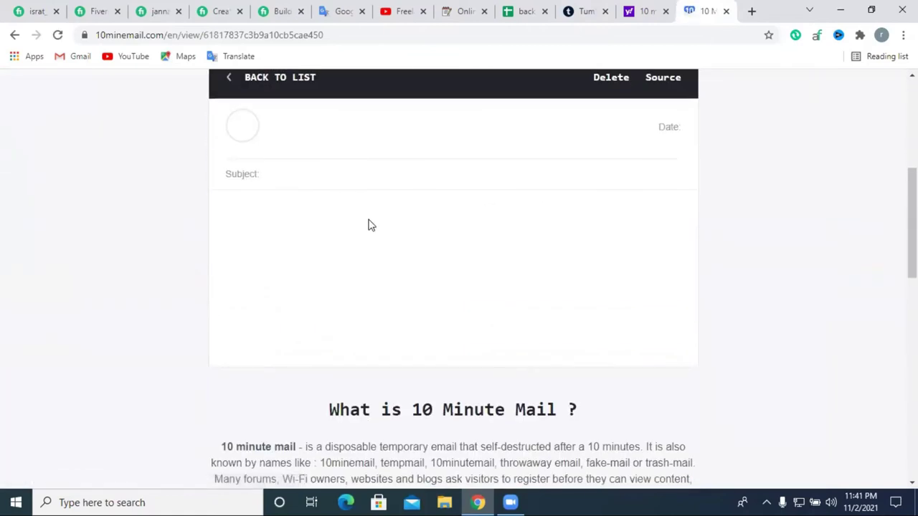
{"action": "scroll", "coordinate": [438, 256], "scroll_direction": "up", "scroll_amount": 3}
{"action": "scroll", "coordinate": [435, 266], "scroll_direction": "down", "scroll_amount": 4}
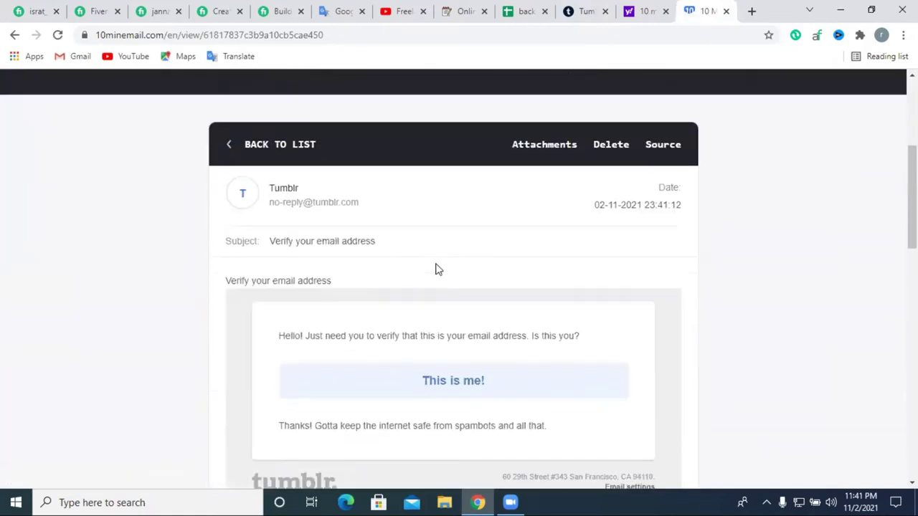
{"action": "left_click", "coordinate": [444, 251]}
Solve the motorcycle reCAPTCHA and submit it to verify the email.
{"action": "scroll", "coordinate": [442, 250], "scroll_direction": "up", "scroll_amount": 1}
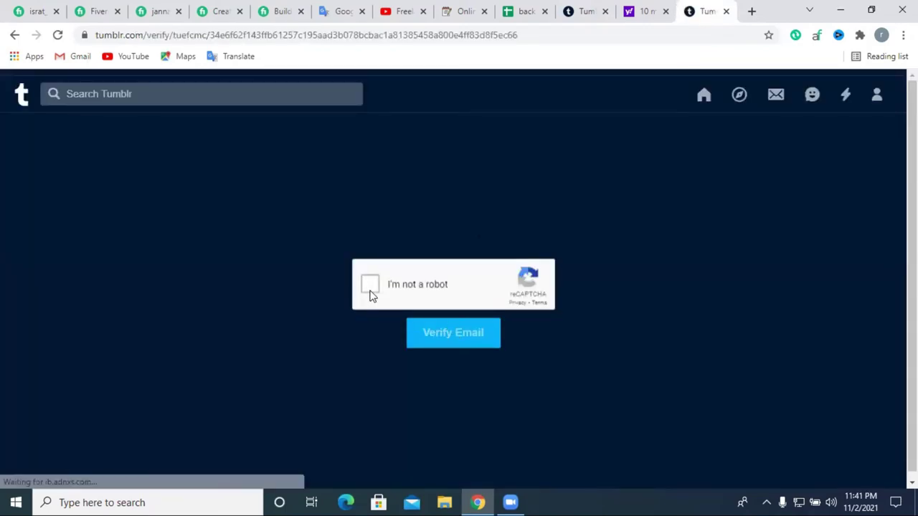
{"action": "left_click", "coordinate": [369, 292]}
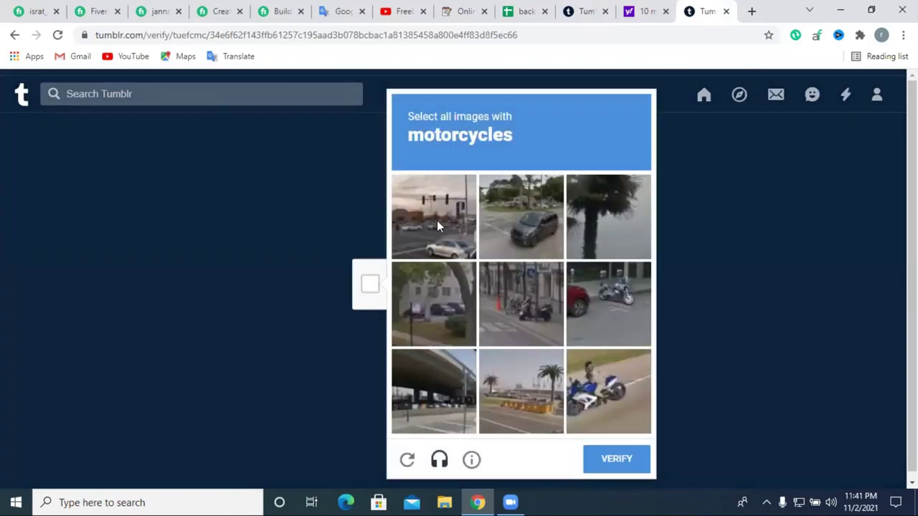
{"action": "left_click", "coordinate": [601, 313]}
{"action": "left_click", "coordinate": [603, 398]}
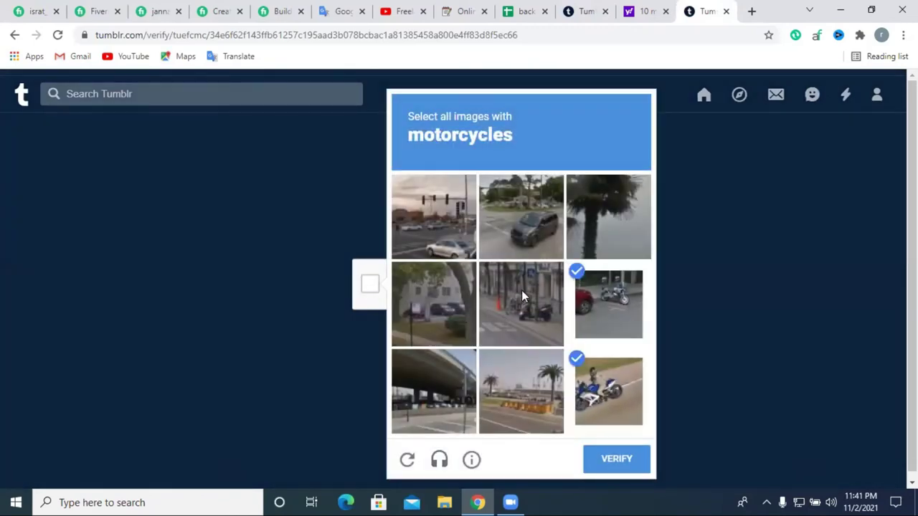
{"action": "left_click", "coordinate": [521, 294]}
{"action": "left_click", "coordinate": [630, 460]}
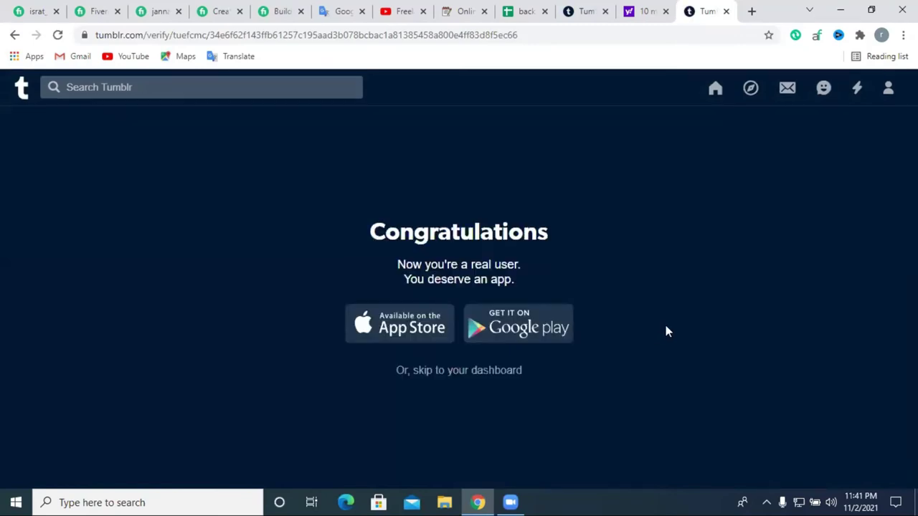
Close the verification confirmation page and reload the Tumblr dashboard.
{"action": "left_click", "coordinate": [726, 11]}
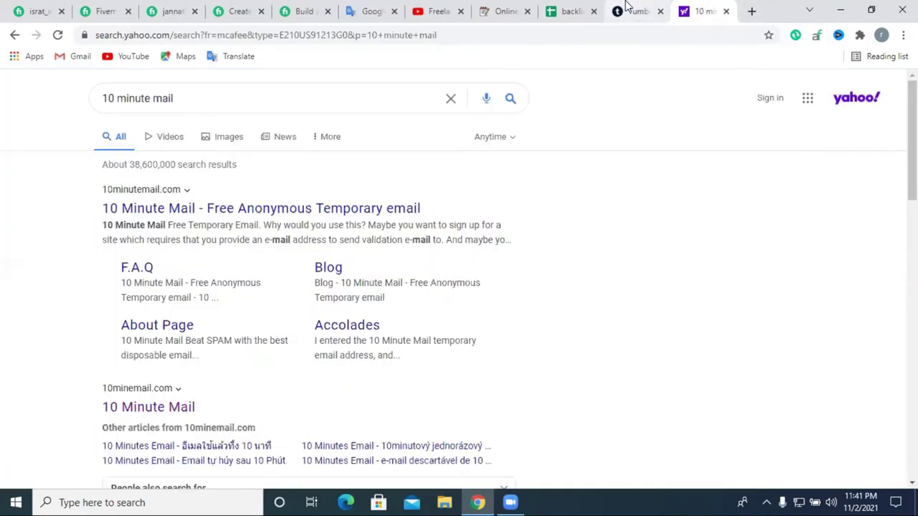
{"action": "left_click", "coordinate": [630, 10]}
{"action": "left_click", "coordinate": [58, 35]}
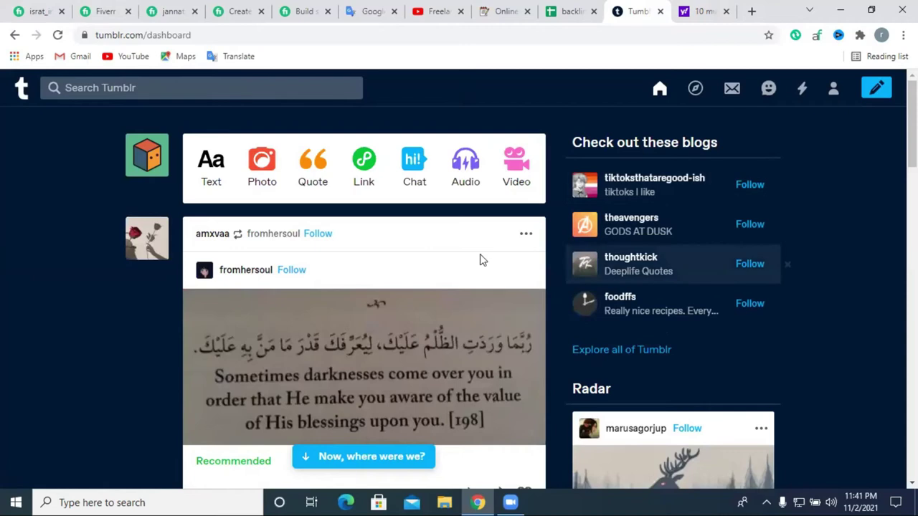
{"action": "left_click", "coordinate": [502, 11]}
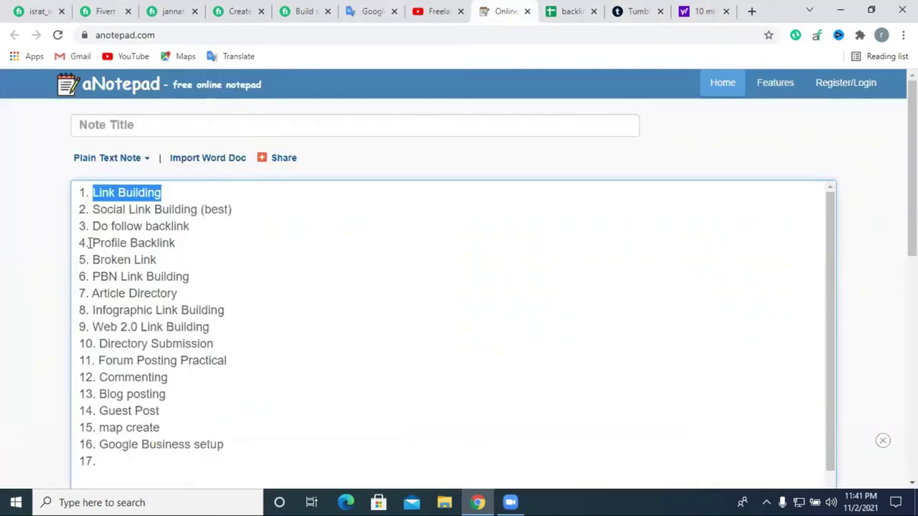
{"action": "left_click_drag", "start_coordinate": [93, 243], "coordinate": [159, 244]}
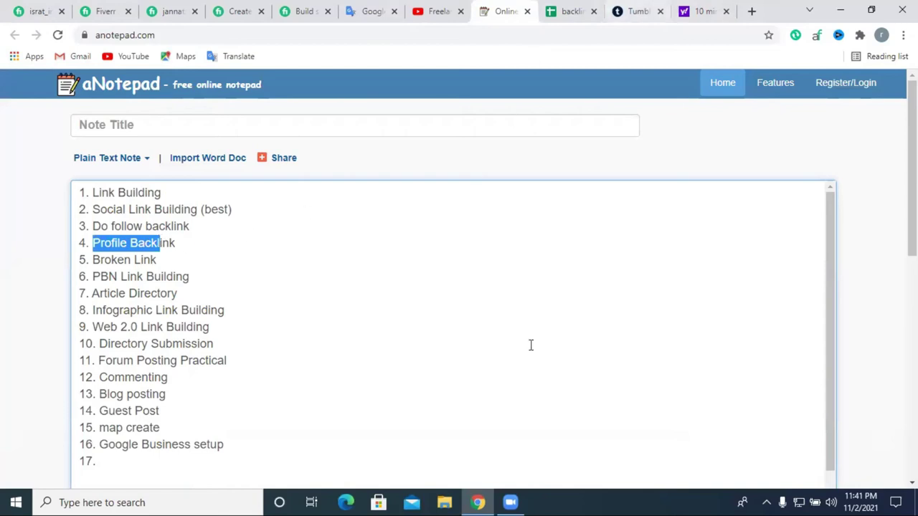
{"action": "left_click", "coordinate": [700, 11]}
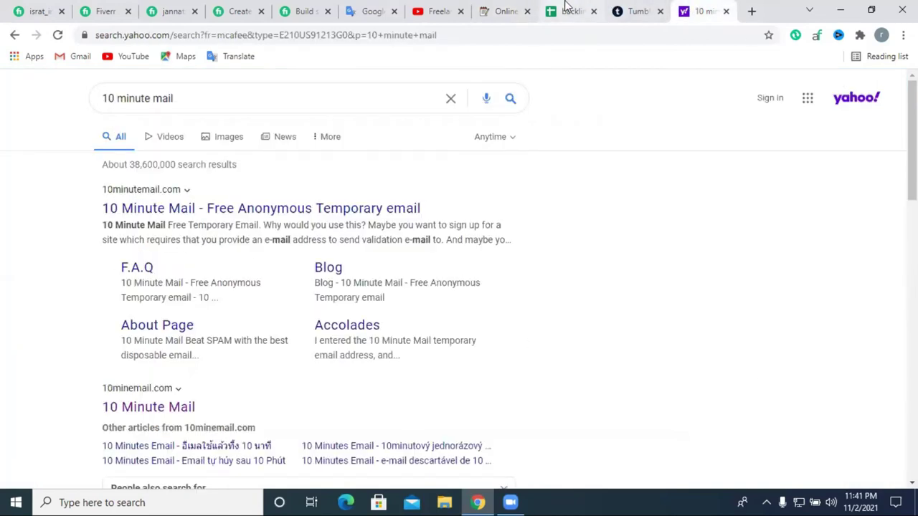
{"action": "left_click", "coordinate": [624, 8]}
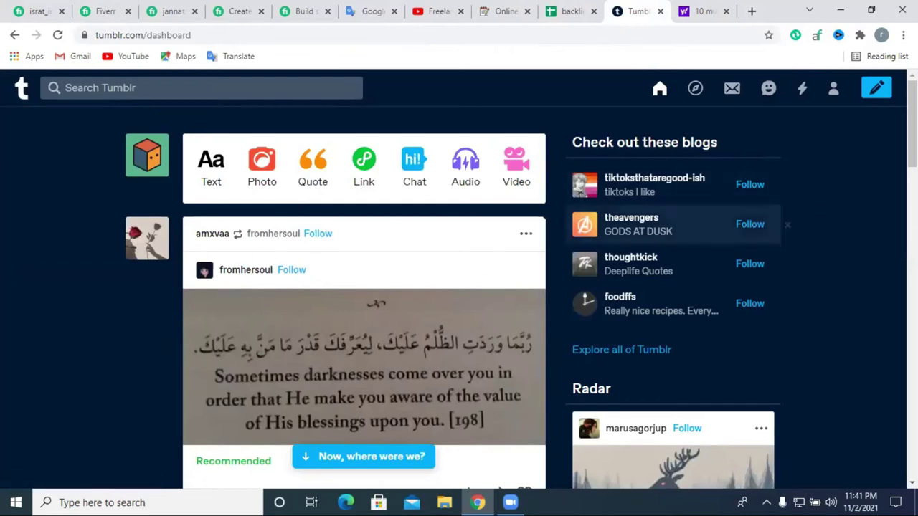
{"action": "left_click", "coordinate": [834, 91]}
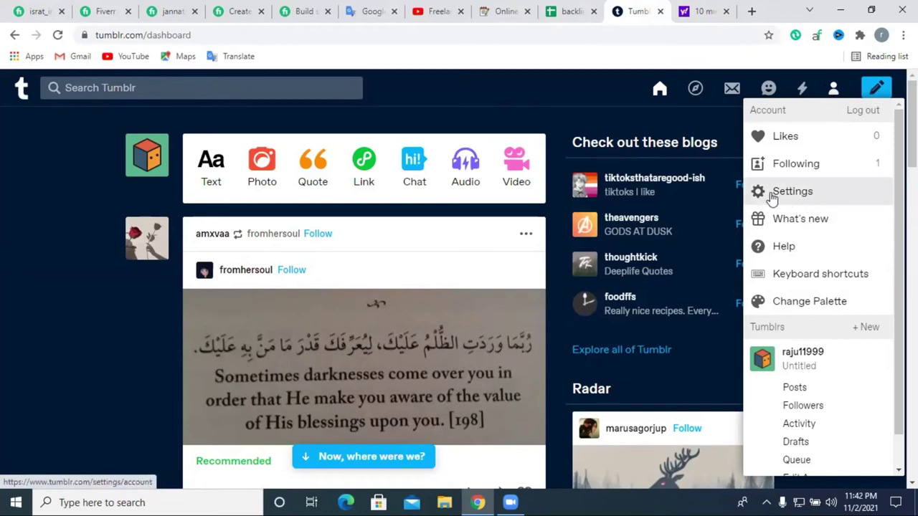
Browse Tumblr's Account, Dashboard, Notifications, Post+ and Apps settings pages.
{"action": "left_click", "coordinate": [819, 195]}
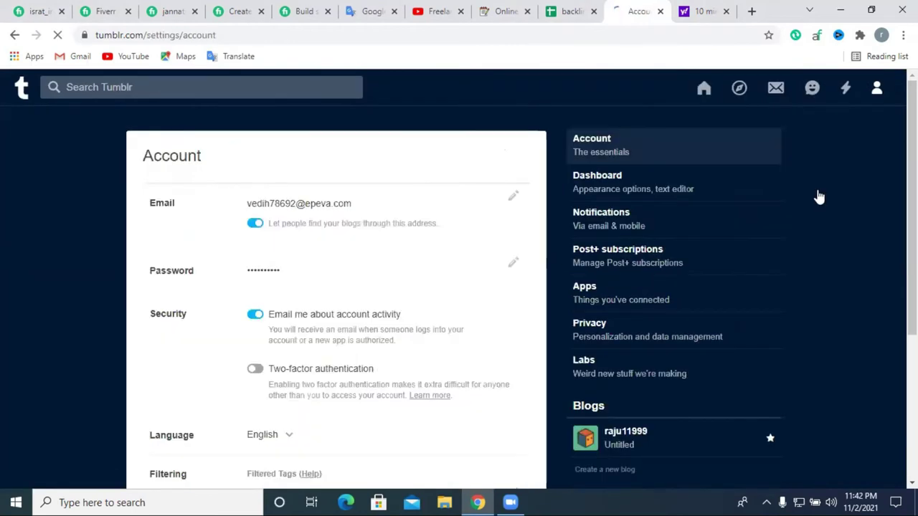
{"action": "scroll", "coordinate": [404, 267], "scroll_direction": "down", "scroll_amount": 3}
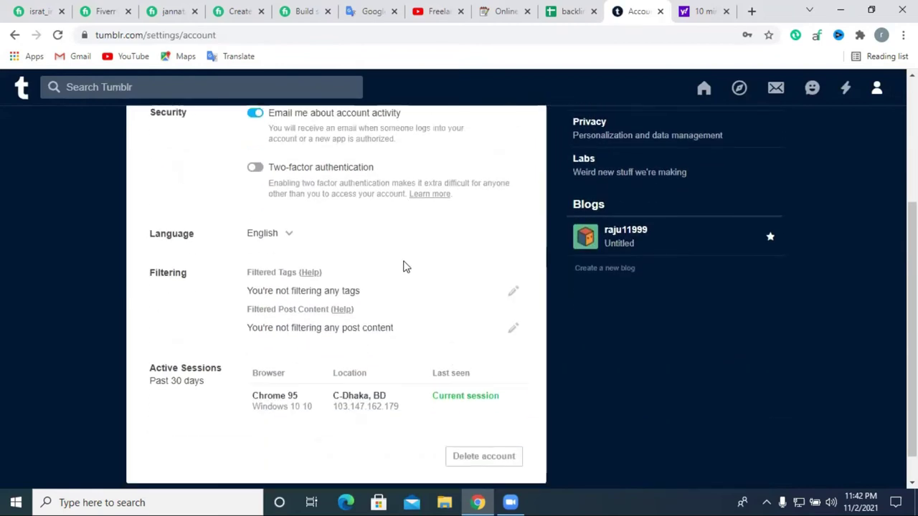
{"action": "scroll", "coordinate": [404, 266], "scroll_direction": "down", "scroll_amount": 1}
{"action": "scroll", "coordinate": [404, 370], "scroll_direction": "up", "scroll_amount": 5}
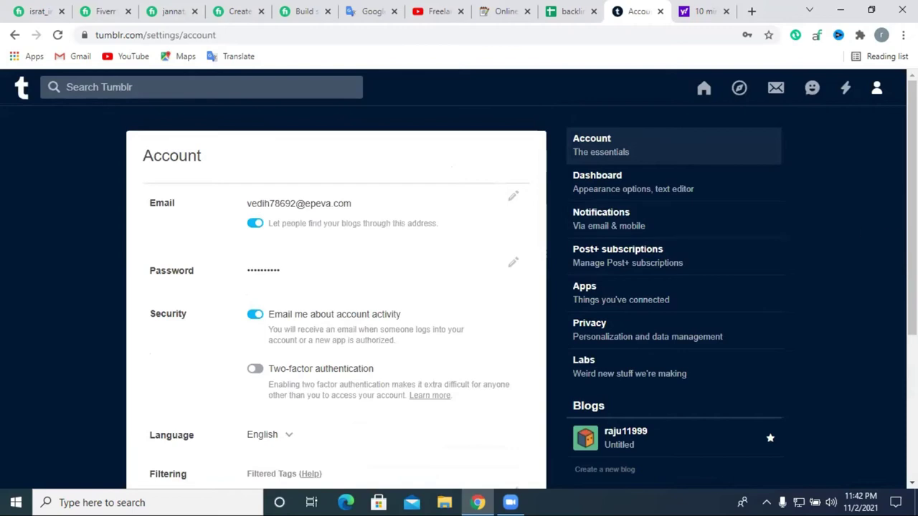
{"action": "left_click", "coordinate": [624, 185]}
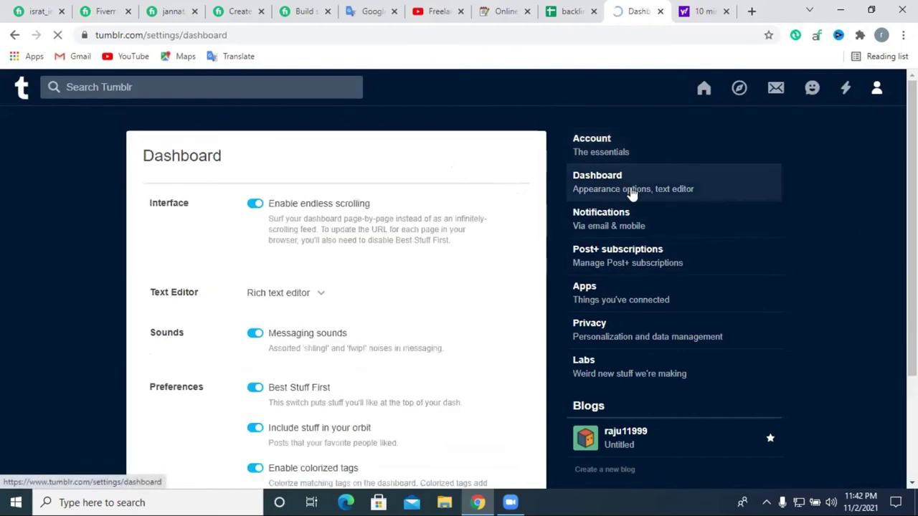
{"action": "scroll", "coordinate": [644, 219], "scroll_direction": "down", "scroll_amount": 3}
{"action": "scroll", "coordinate": [644, 220], "scroll_direction": "up", "scroll_amount": 3}
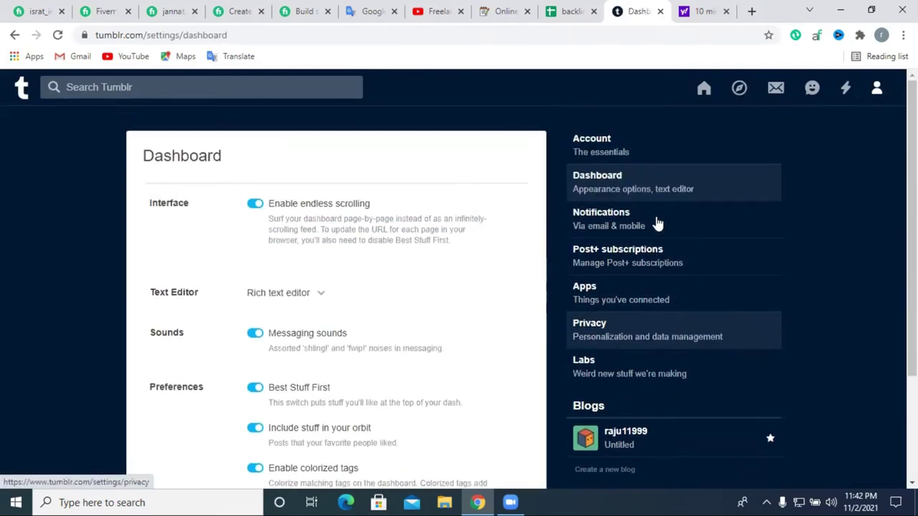
{"action": "left_click", "coordinate": [646, 228]}
{"action": "left_click", "coordinate": [686, 260]}
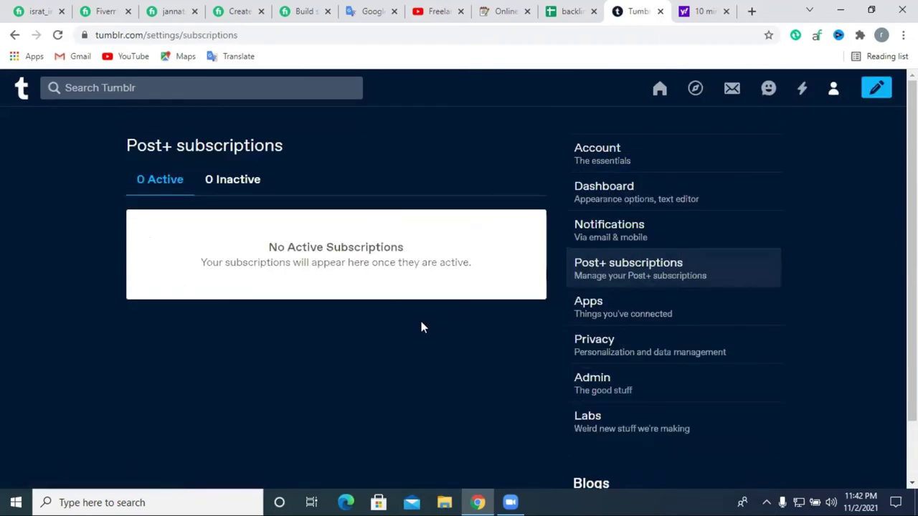
{"action": "left_click", "coordinate": [667, 309]}
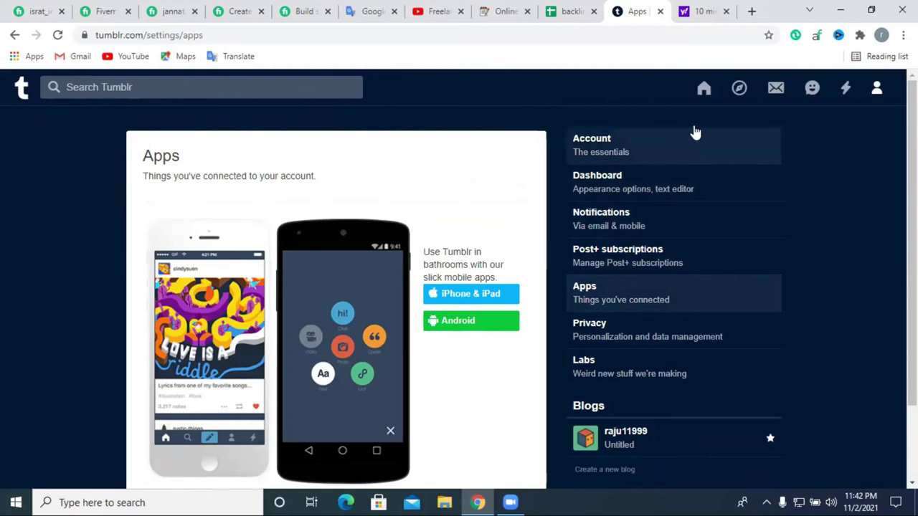
Copy the Fiverr backlinks gig title, then return to the Tumblr dashboard.
{"action": "left_click", "coordinate": [301, 10]}
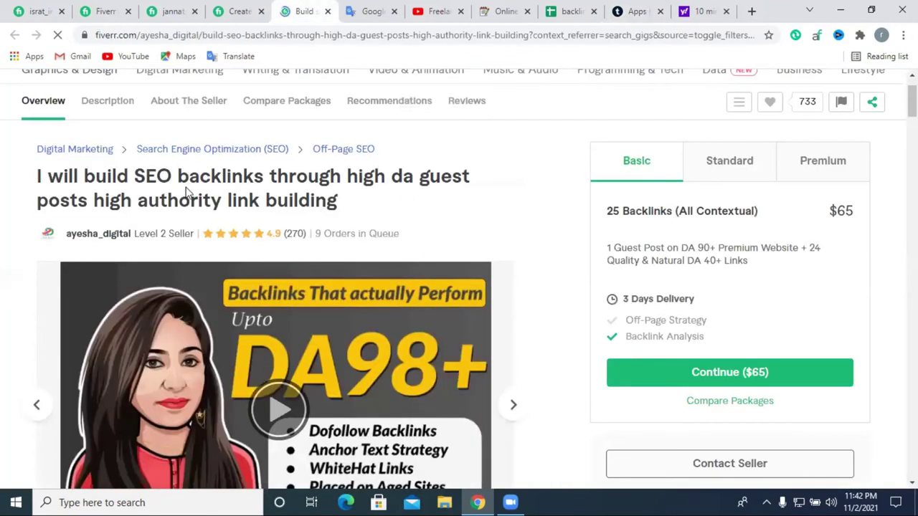
{"action": "triple_click", "coordinate": [185, 192]}
{"action": "right_click", "coordinate": [186, 192]}
{"action": "left_click", "coordinate": [217, 199]}
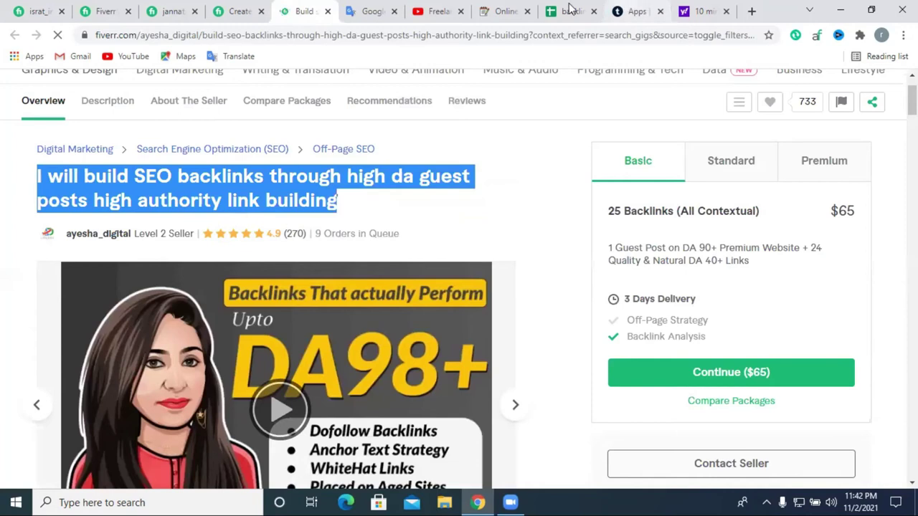
{"action": "left_click", "coordinate": [702, 11]}
{"action": "left_click", "coordinate": [626, 9]}
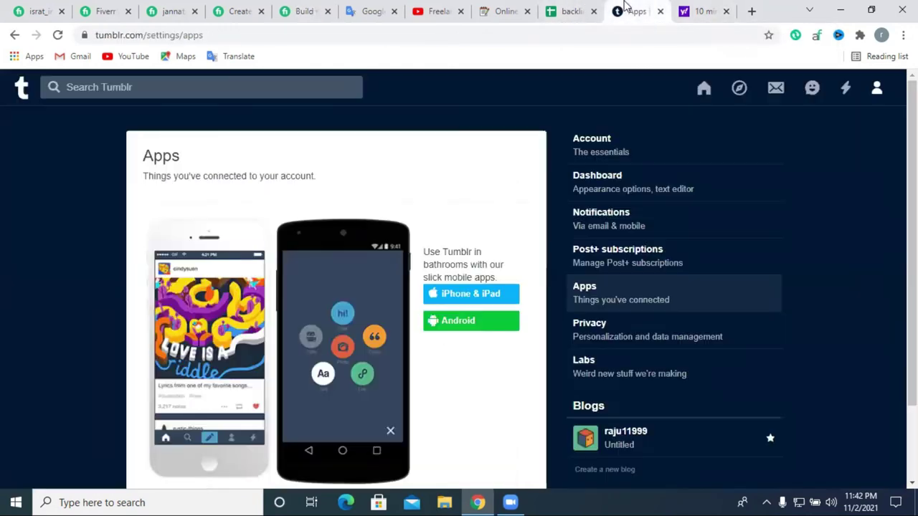
{"action": "left_click", "coordinate": [22, 89]}
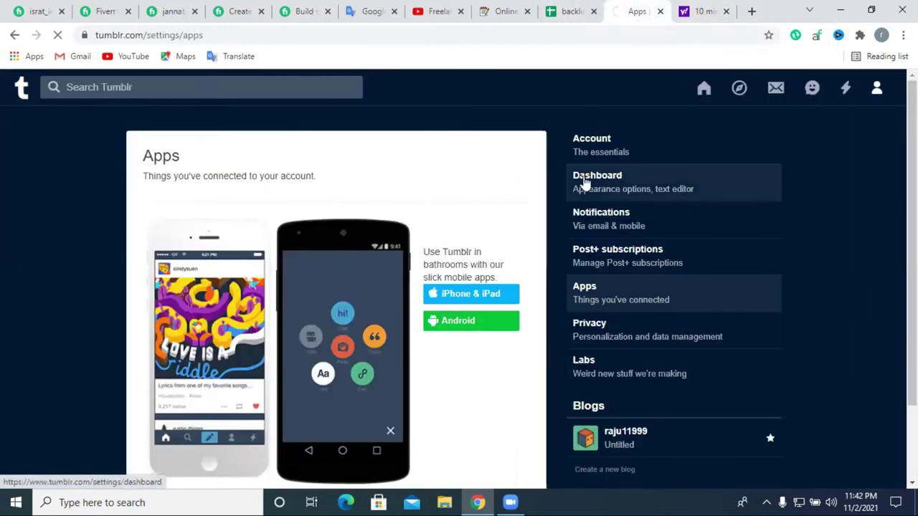
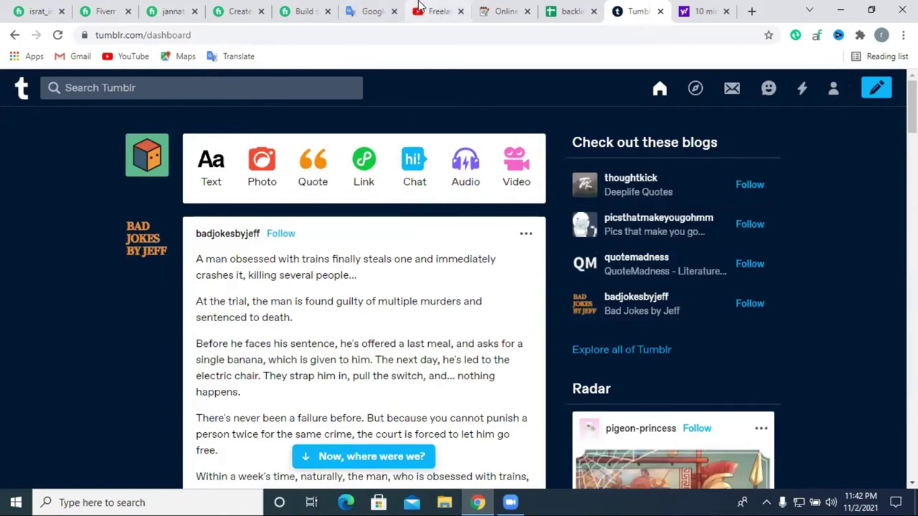
Copy the Fiverr responsive WordPress website gig address, then start a new Tumblr link post.
{"action": "left_click", "coordinate": [43, 11]}
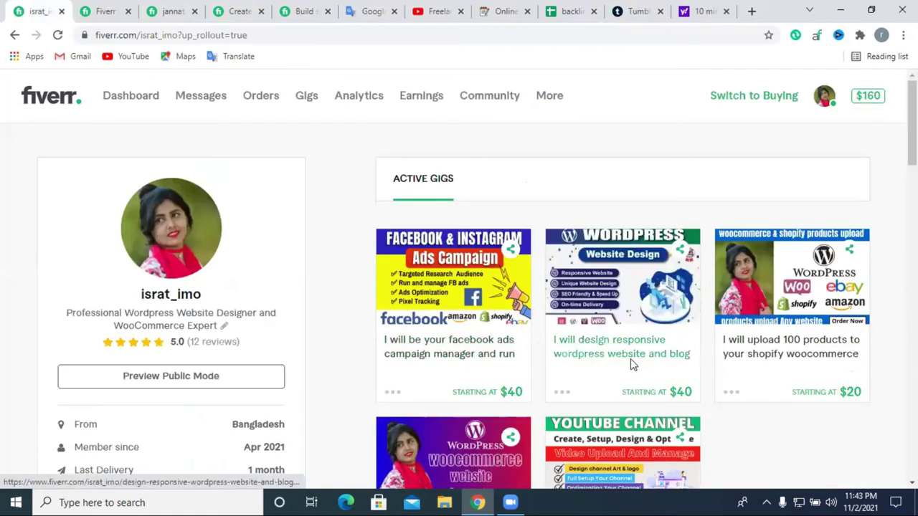
{"action": "left_click", "coordinate": [614, 361]}
{"action": "left_click", "coordinate": [172, 34]}
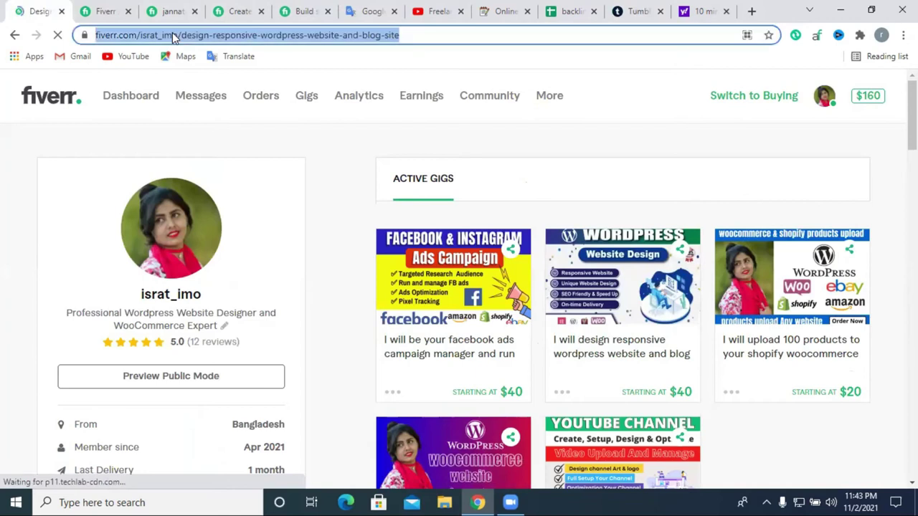
{"action": "right_click", "coordinate": [188, 34]}
{"action": "left_click", "coordinate": [232, 109]}
{"action": "left_click", "coordinate": [612, 9]}
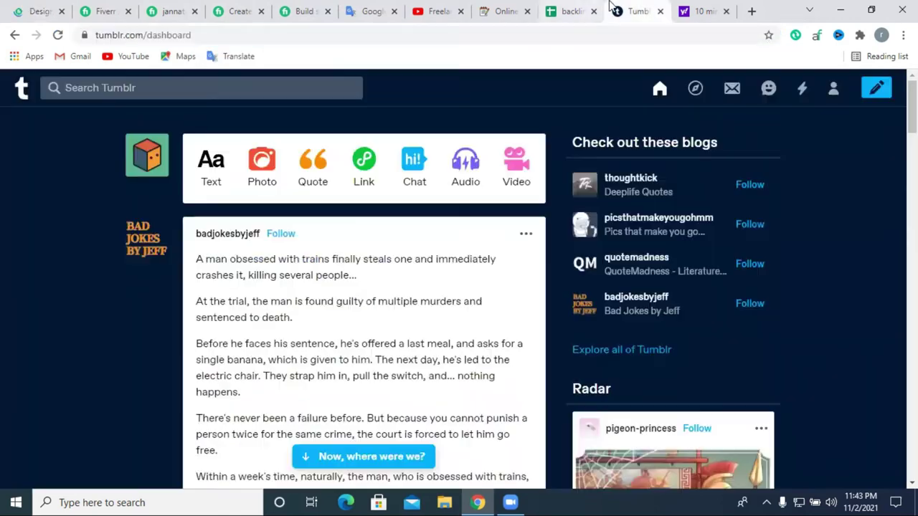
{"action": "left_click", "coordinate": [373, 174]}
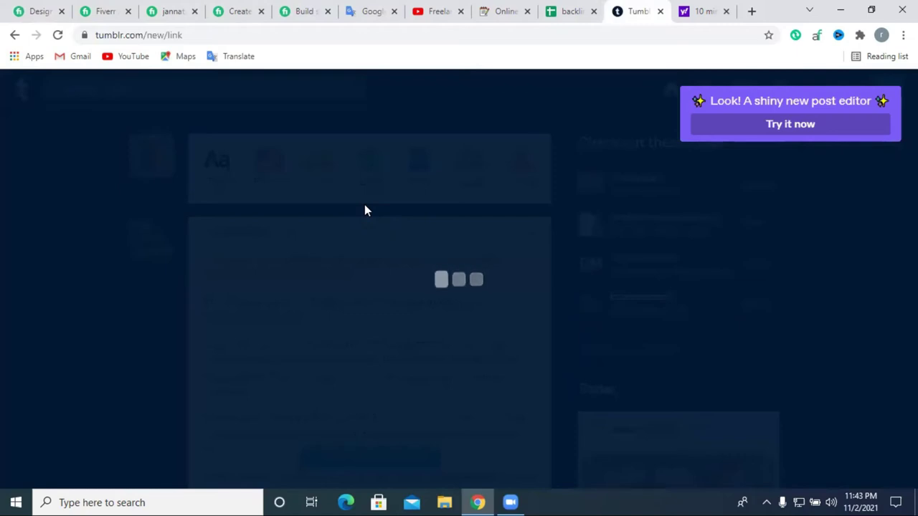
Paste the Fiverr WordPress gig address into the link post and dismiss the styling tip.
{"action": "right_click", "coordinate": [272, 273]}
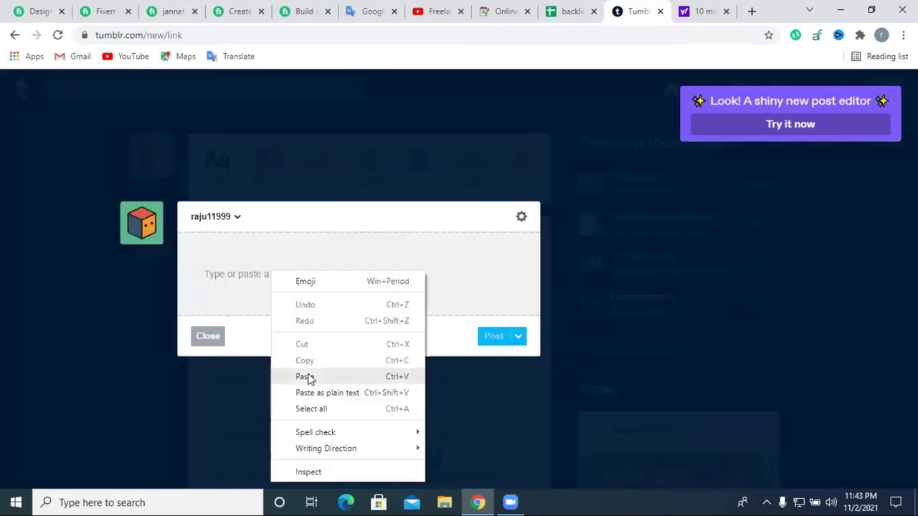
{"action": "left_click", "coordinate": [304, 375]}
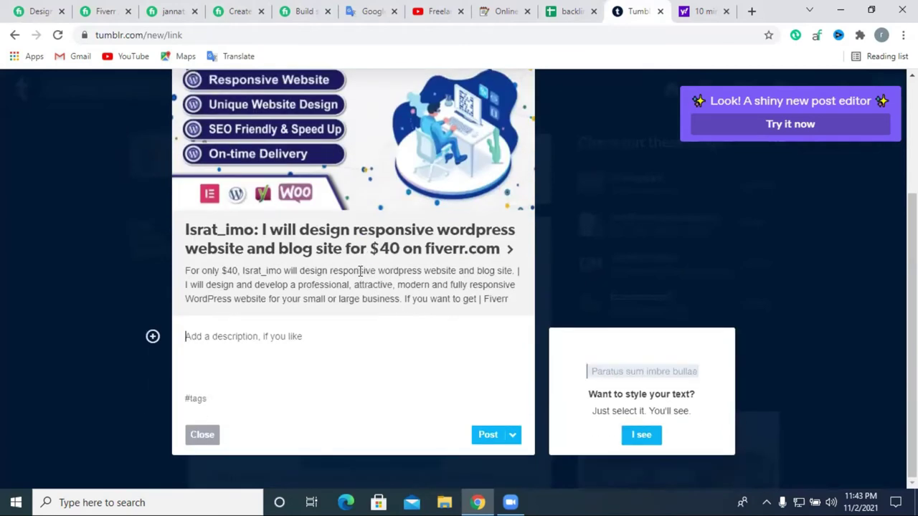
{"action": "left_click", "coordinate": [642, 439]}
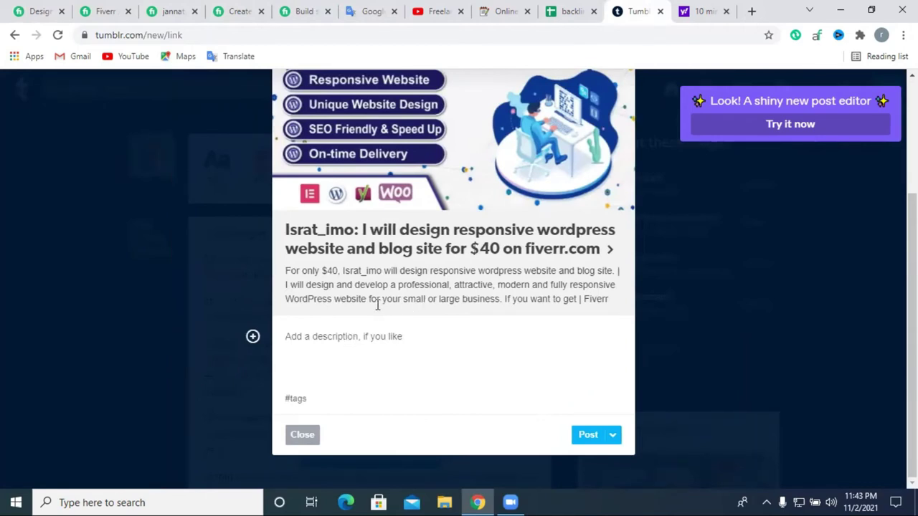
{"action": "scroll", "coordinate": [378, 305], "scroll_direction": "up", "scroll_amount": 2}
{"action": "scroll", "coordinate": [380, 303], "scroll_direction": "down", "scroll_amount": 2}
Tag the post worpress, site cre and responsive website design.
{"action": "left_click", "coordinate": [308, 403]}
{"action": "left_click", "coordinate": [253, 338]}
{"action": "left_click", "coordinate": [336, 401]}
{"action": "type", "text": "worpre"}
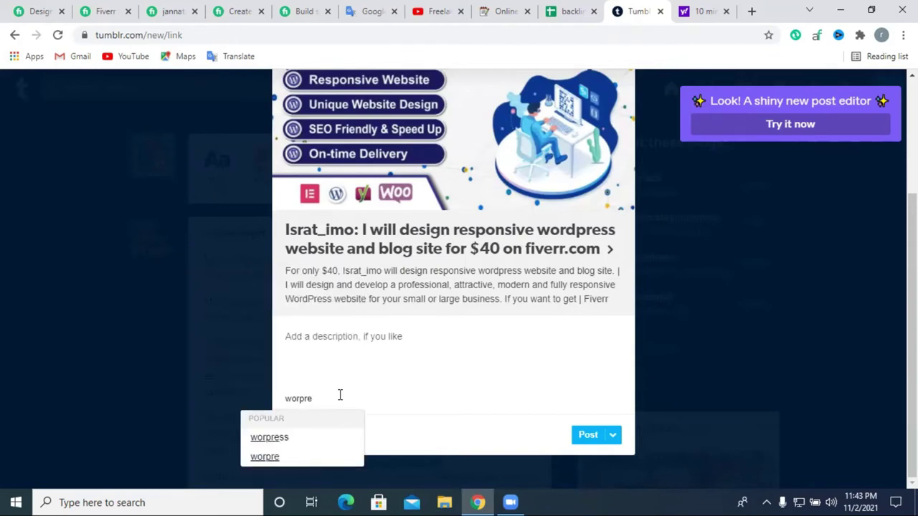
{"action": "left_click", "coordinate": [271, 439]}
{"action": "type", "text": "site"}
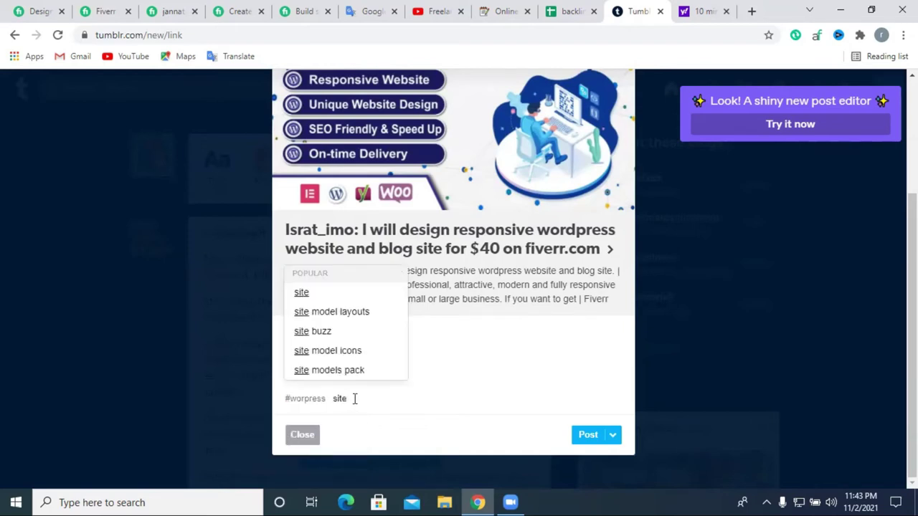
{"action": "type", "text": " cre"}
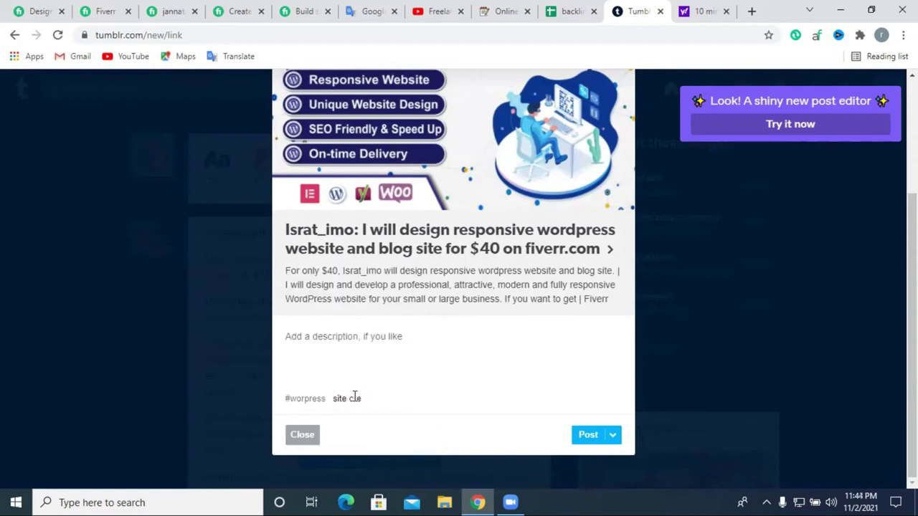
{"action": "key", "text": "Return"}
{"action": "type", "text": "res"}
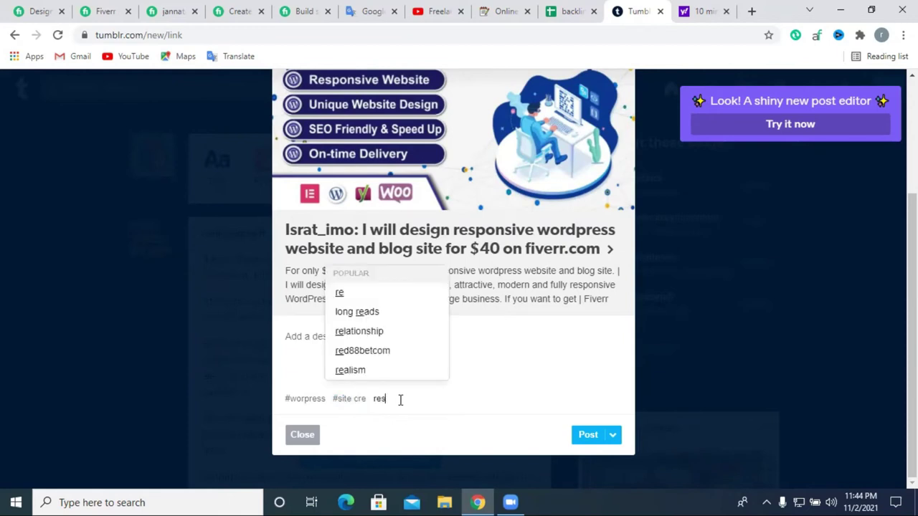
{"action": "type", "text": "ponsive website de"}
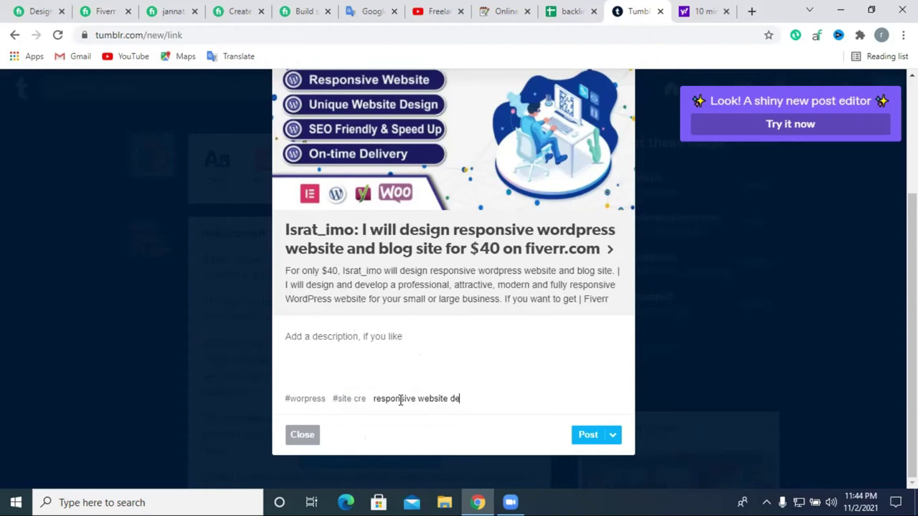
{"action": "type", "text": "sign"}
{"action": "key", "text": "Return"}
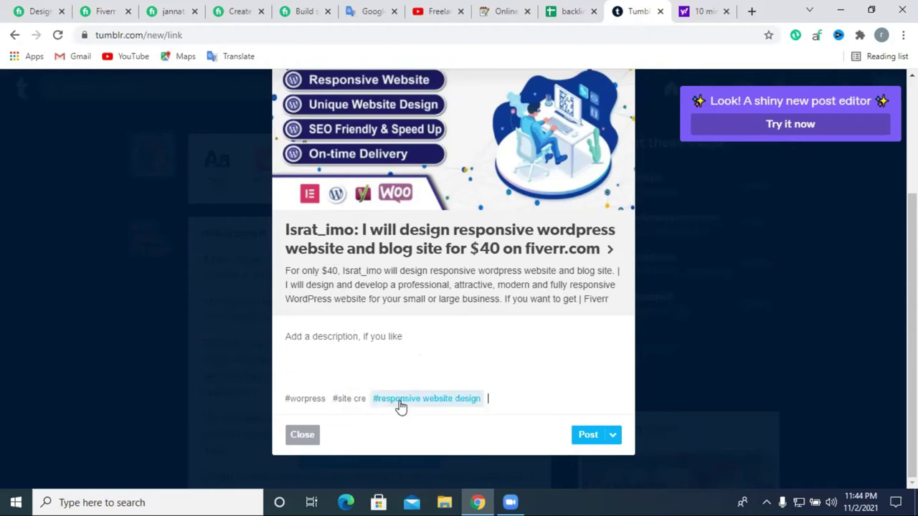
Publish the Fiverr gig link post and check it on the Tumblr dashboard.
{"action": "left_click", "coordinate": [588, 436]}
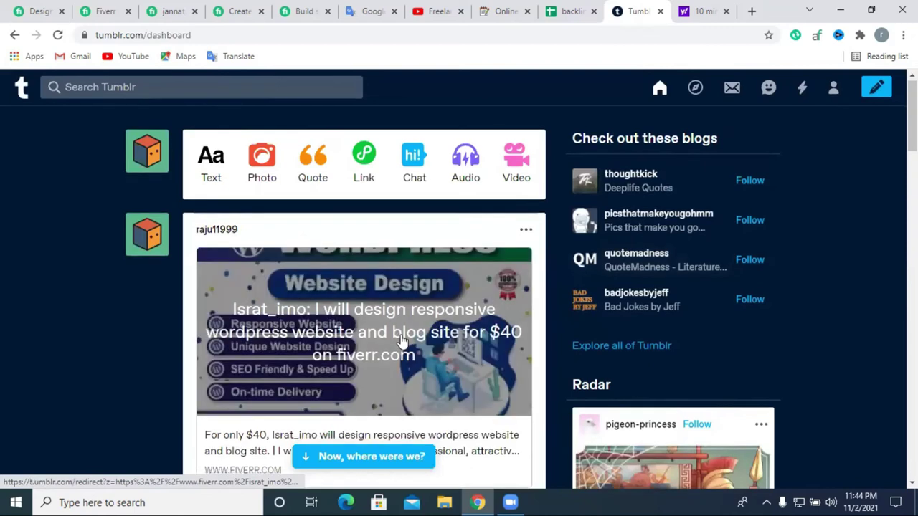
{"action": "scroll", "coordinate": [402, 343], "scroll_direction": "down", "scroll_amount": 3}
{"action": "scroll", "coordinate": [401, 343], "scroll_direction": "up", "scroll_amount": 2}
{"action": "scroll", "coordinate": [478, 339], "scroll_direction": "down", "scroll_amount": 4}
{"action": "scroll", "coordinate": [844, 93], "scroll_direction": "up", "scroll_amount": 4}
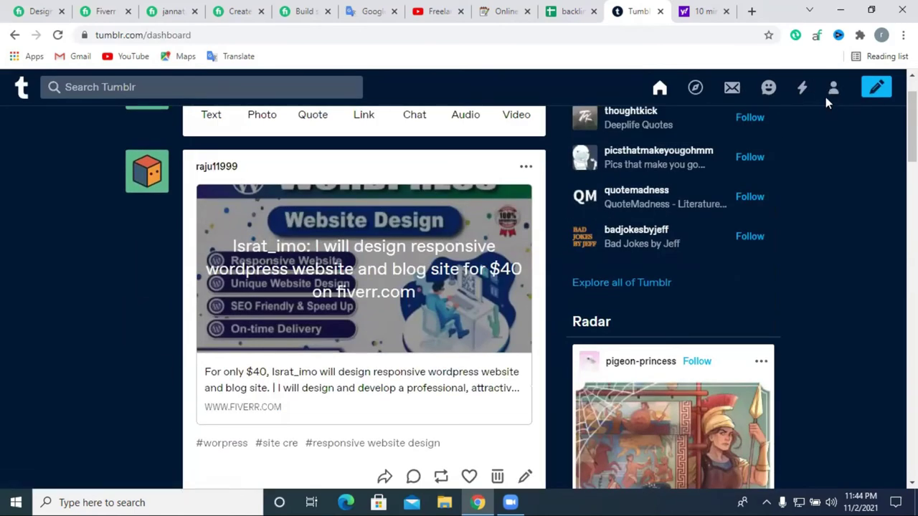
{"action": "scroll", "coordinate": [451, 283], "scroll_direction": "down", "scroll_amount": 2}
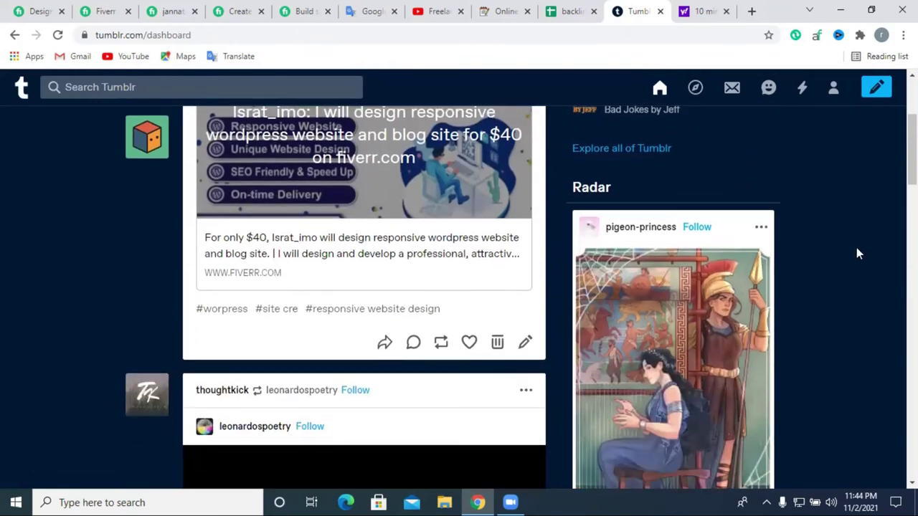
{"action": "scroll", "coordinate": [785, 259], "scroll_direction": "up", "scroll_amount": 2}
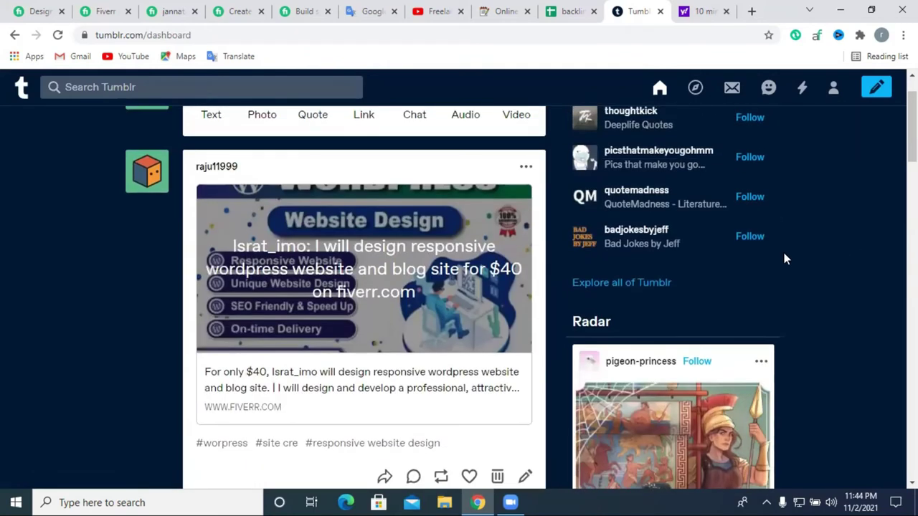
Close the Yahoo tab and open a new blank browser tab.
{"action": "left_click", "coordinate": [726, 12]}
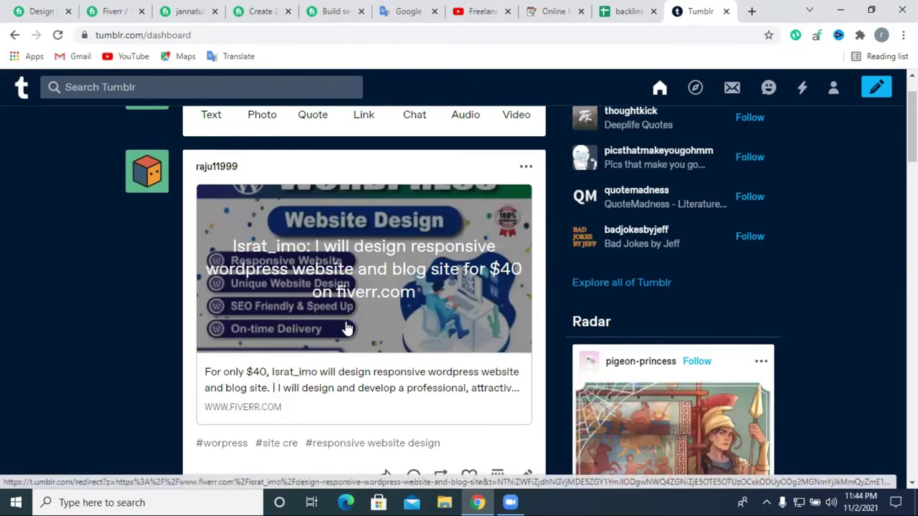
{"action": "scroll", "coordinate": [439, 252], "scroll_direction": "down", "scroll_amount": 1}
{"action": "scroll", "coordinate": [439, 251], "scroll_direction": "down", "scroll_amount": 1}
{"action": "left_click", "coordinate": [751, 11]}
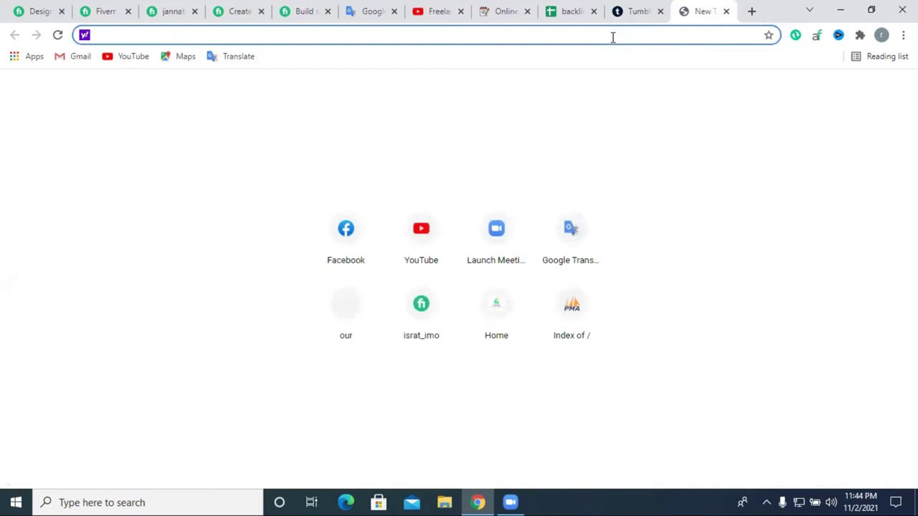
Search Yahoo for instagram, open instagram.com, and close the search results tab.
{"action": "type", "text": "in"}
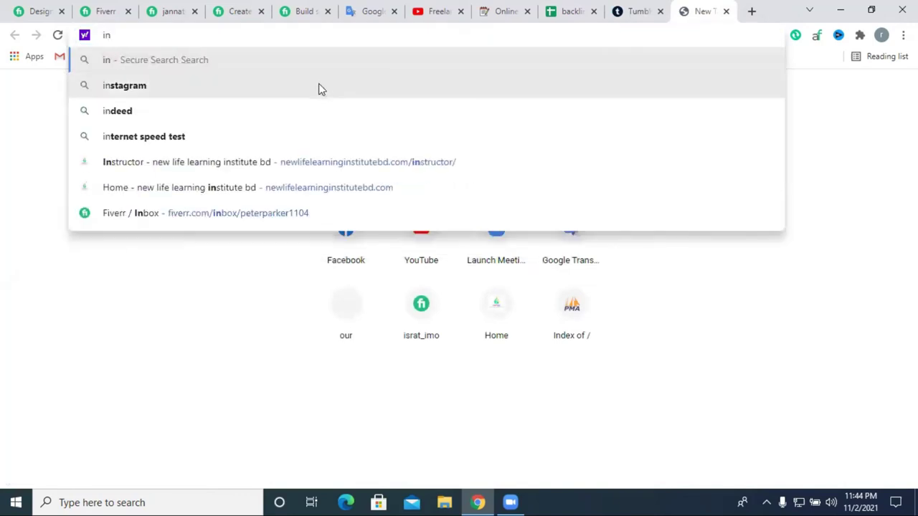
{"action": "left_click", "coordinate": [321, 87]}
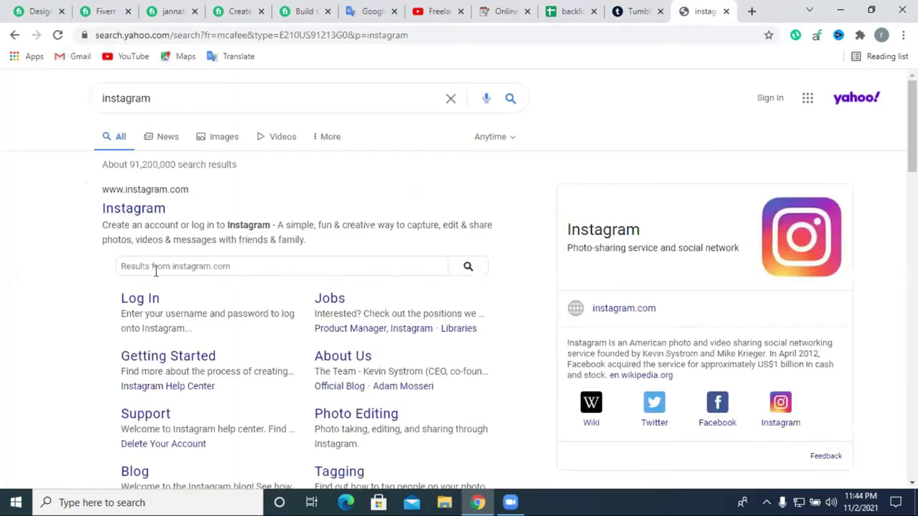
{"action": "left_click", "coordinate": [278, 199]}
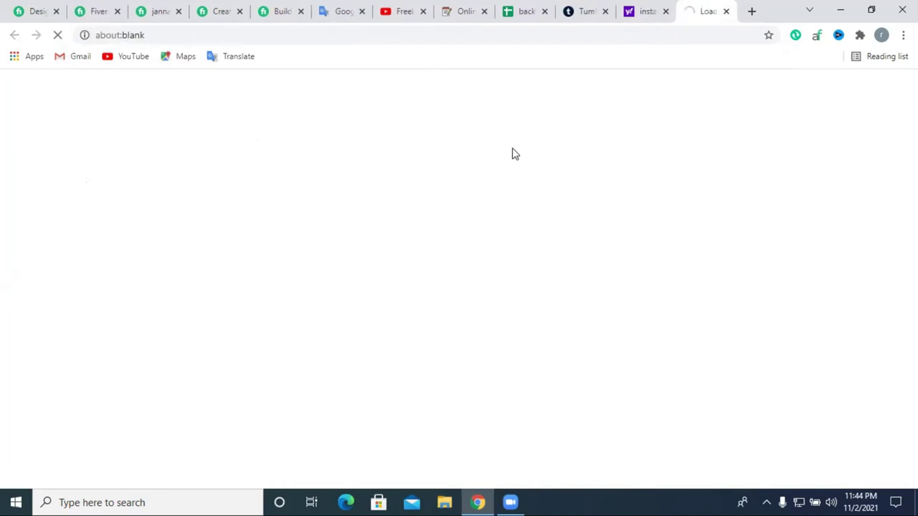
{"action": "left_click", "coordinate": [665, 16]}
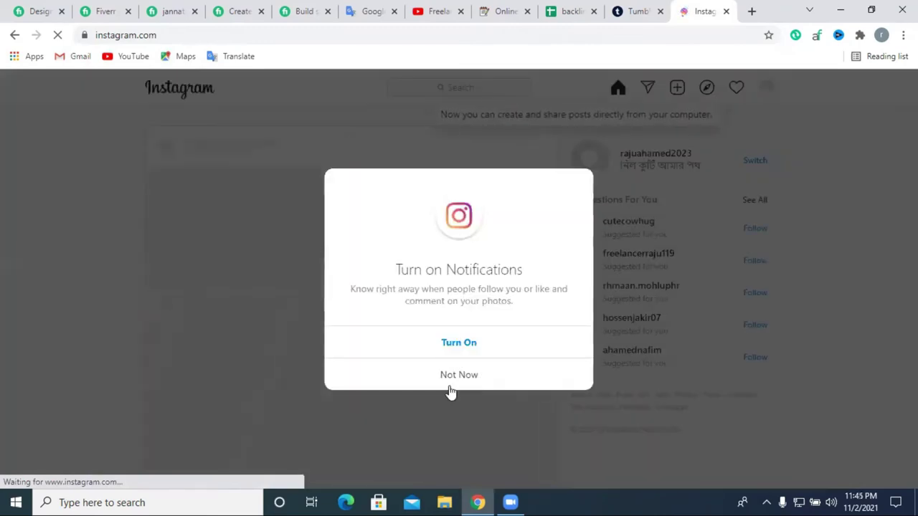
Decline Instagram notifications and follow the four suggested accounts.
{"action": "left_click", "coordinate": [451, 378]}
{"action": "left_click", "coordinate": [625, 175]}
{"action": "left_click", "coordinate": [626, 218]}
{"action": "left_click", "coordinate": [629, 261]}
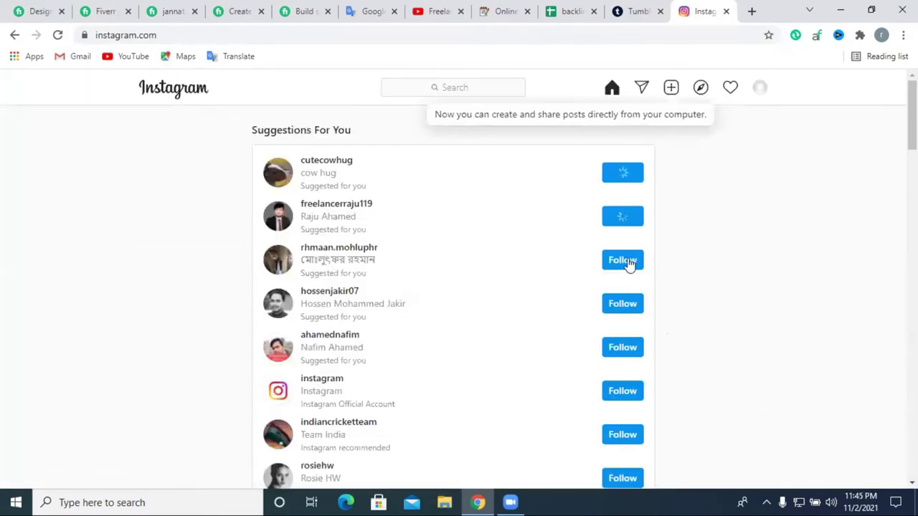
{"action": "left_click", "coordinate": [629, 306]}
Go to the Instagram profile and open its Edit Profile page.
{"action": "left_click", "coordinate": [759, 86]}
{"action": "left_click", "coordinate": [679, 122]}
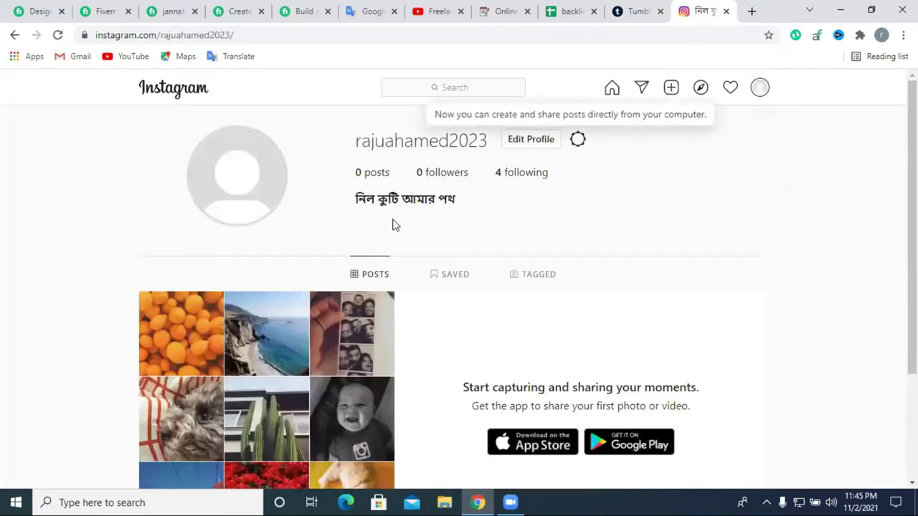
{"action": "left_click", "coordinate": [578, 141]}
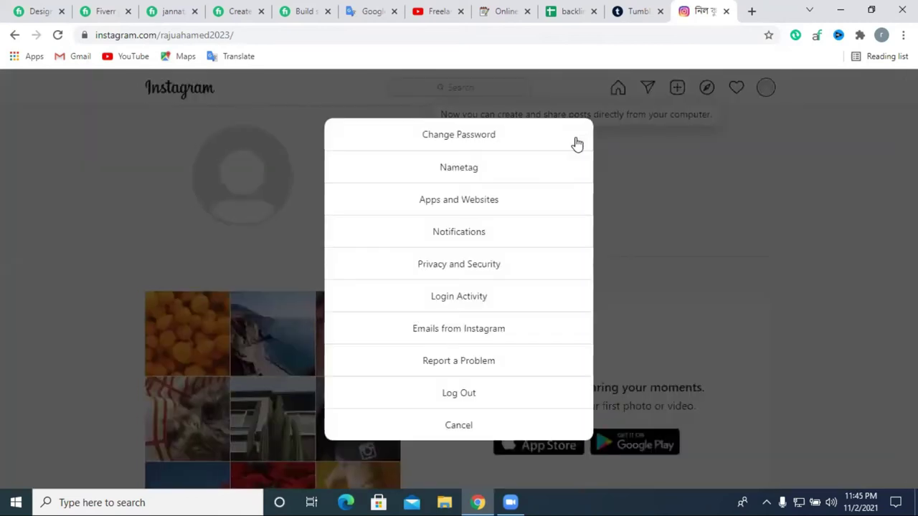
{"action": "left_click", "coordinate": [812, 186]}
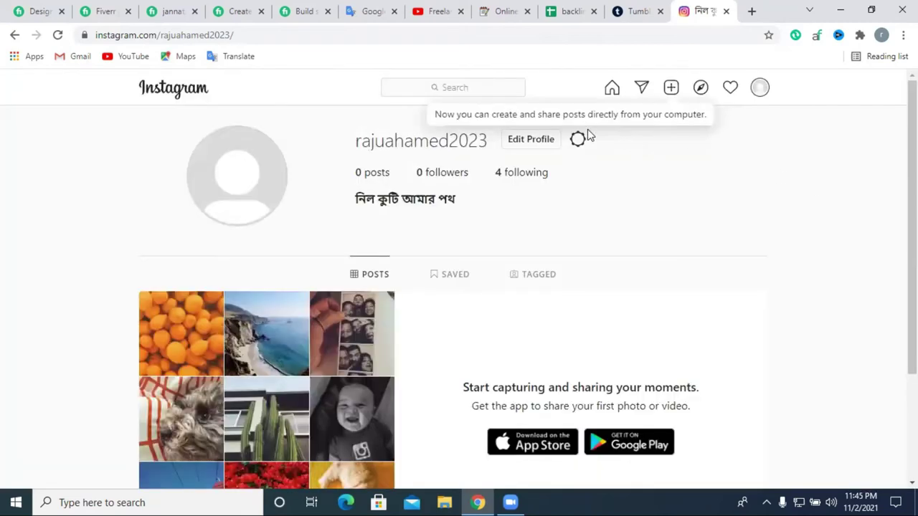
{"action": "left_click", "coordinate": [531, 140]}
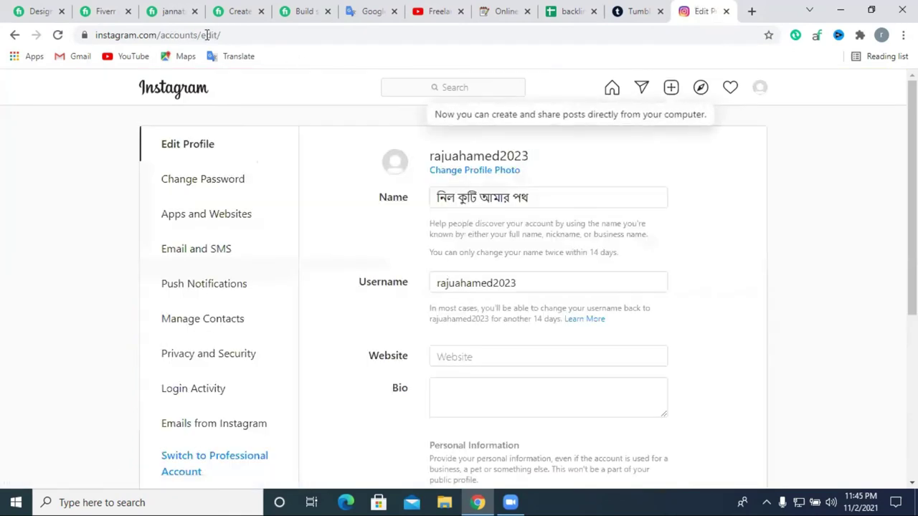
Close the leftover Fiverr design tab and bring up the SEO backlinks gig page.
{"action": "left_click", "coordinate": [179, 9]}
{"action": "left_click", "coordinate": [111, 8]}
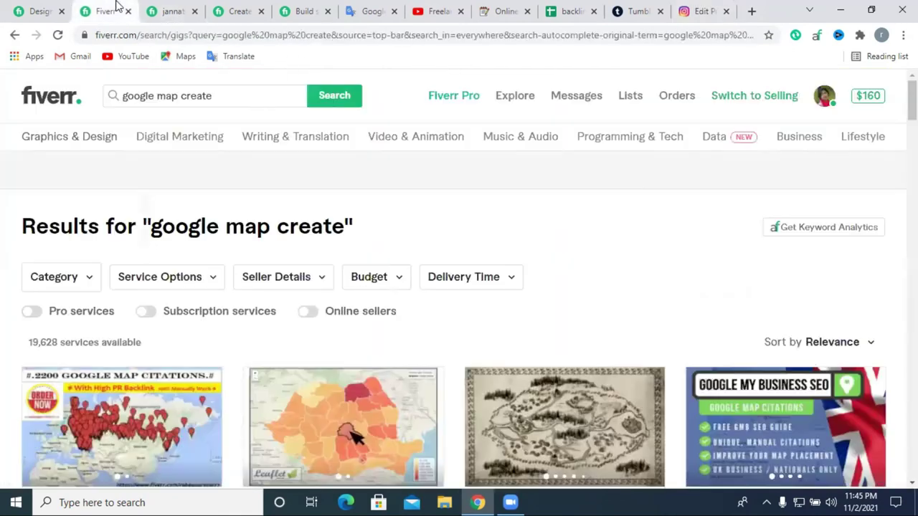
{"action": "left_click", "coordinate": [61, 11]}
{"action": "left_click", "coordinate": [240, 11]}
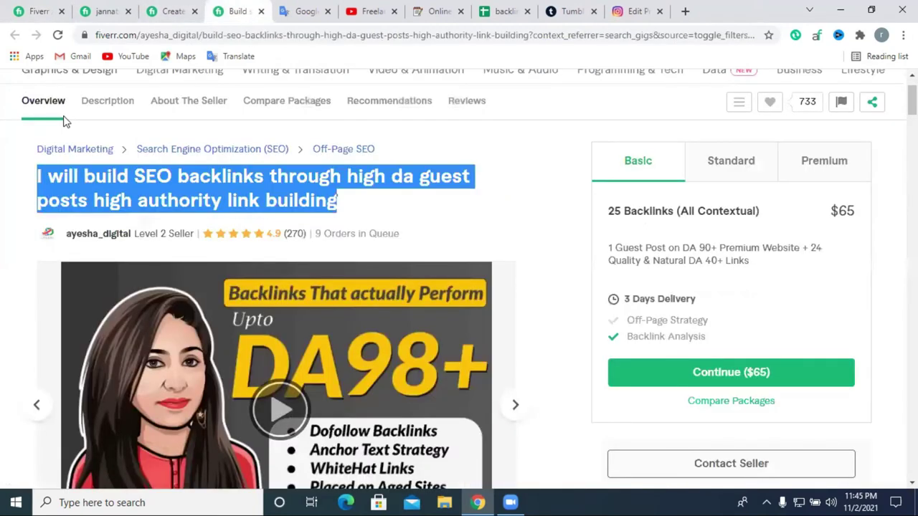
{"action": "left_click", "coordinate": [188, 9]}
{"action": "left_click", "coordinate": [118, 10]}
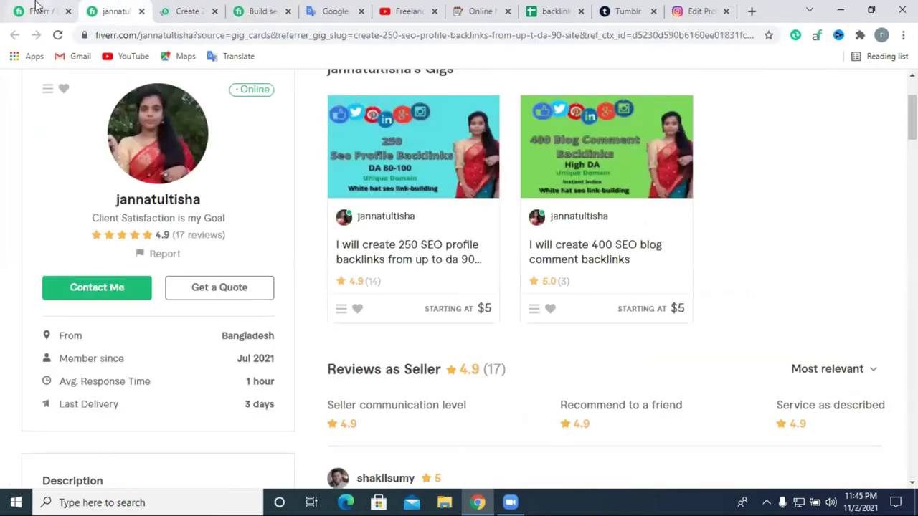
{"action": "left_click", "coordinate": [40, 8]}
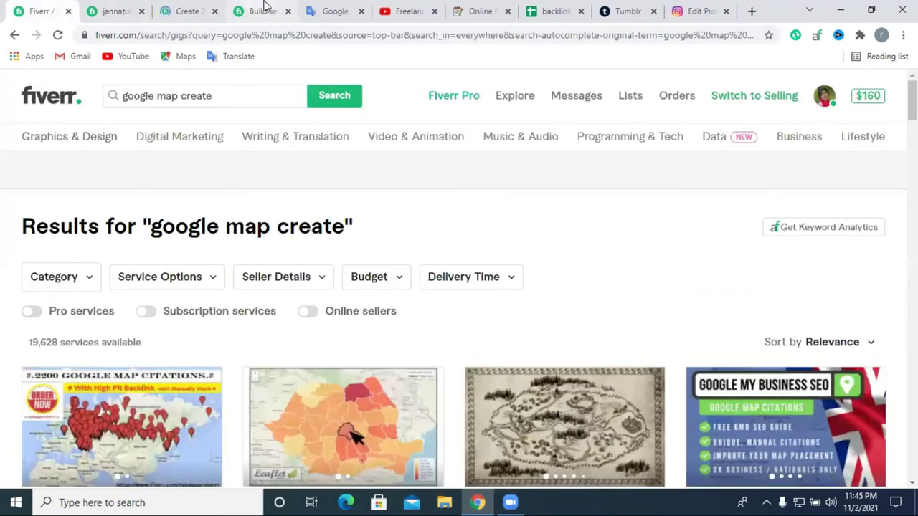
{"action": "left_click", "coordinate": [263, 9]}
{"action": "scroll", "coordinate": [502, 95], "scroll_direction": "up", "scroll_amount": 1}
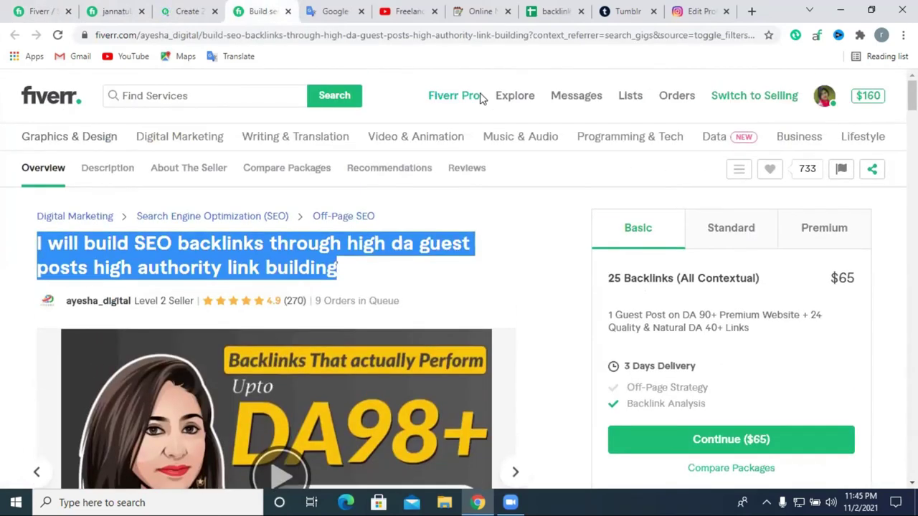
Paste the Fiverr gig link into Instagram's Website field, trimming it to the seller profile address.
{"action": "left_click", "coordinate": [700, 11]}
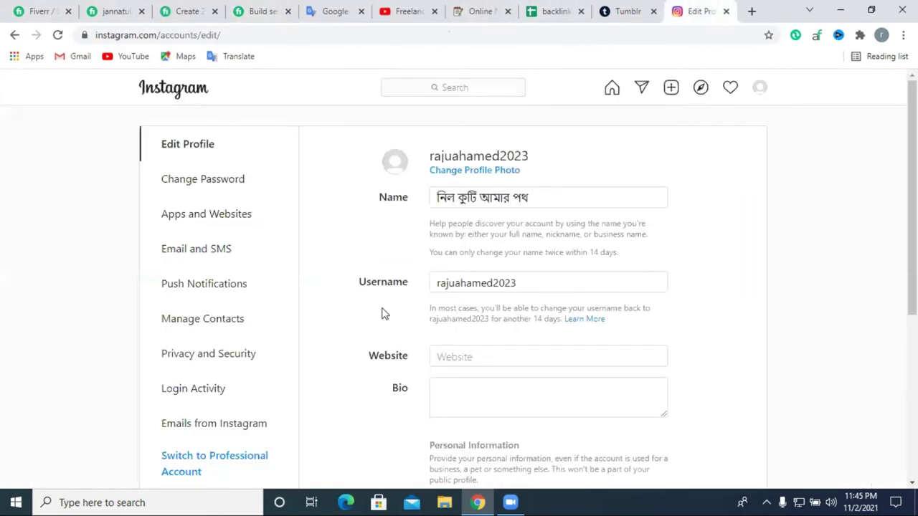
{"action": "left_click", "coordinate": [483, 354]}
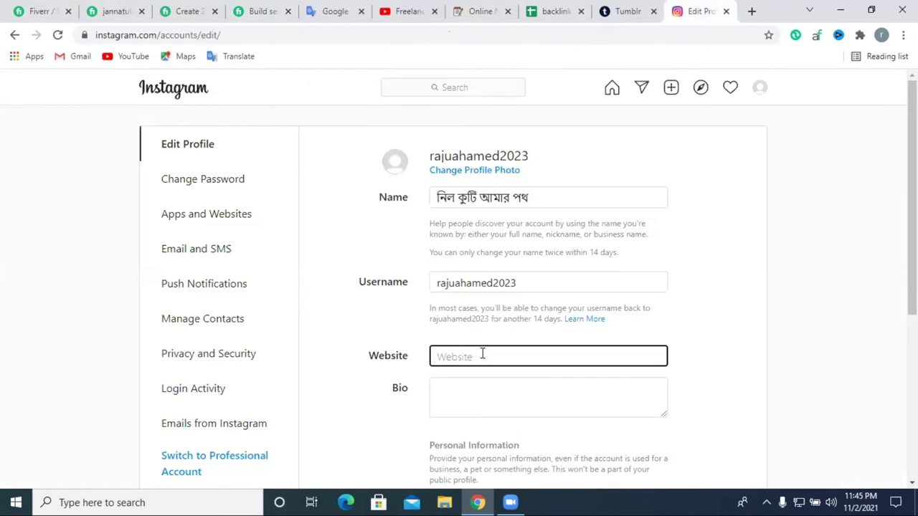
{"action": "right_click", "coordinate": [483, 354]}
{"action": "left_click", "coordinate": [513, 247]}
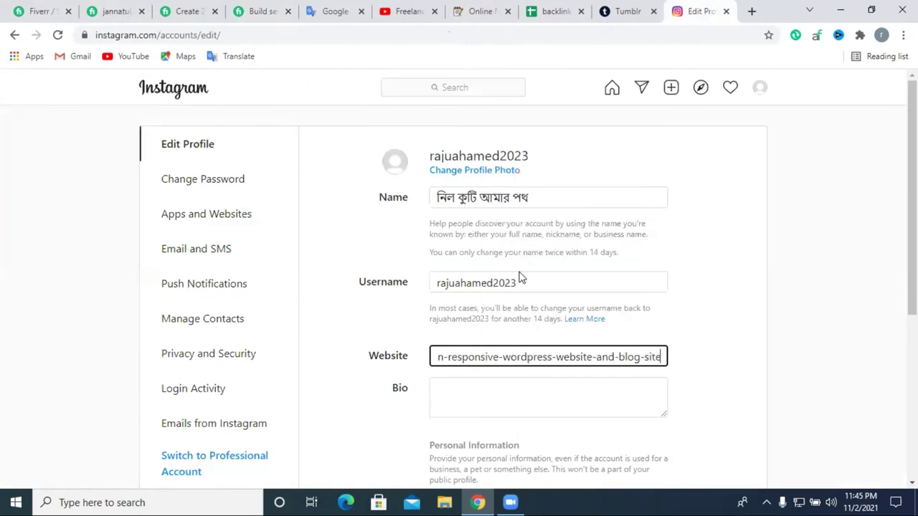
{"action": "left_click_drag", "start_coordinate": [457, 356], "coordinate": [743, 365]}
{"action": "key", "text": "BackSpace"}
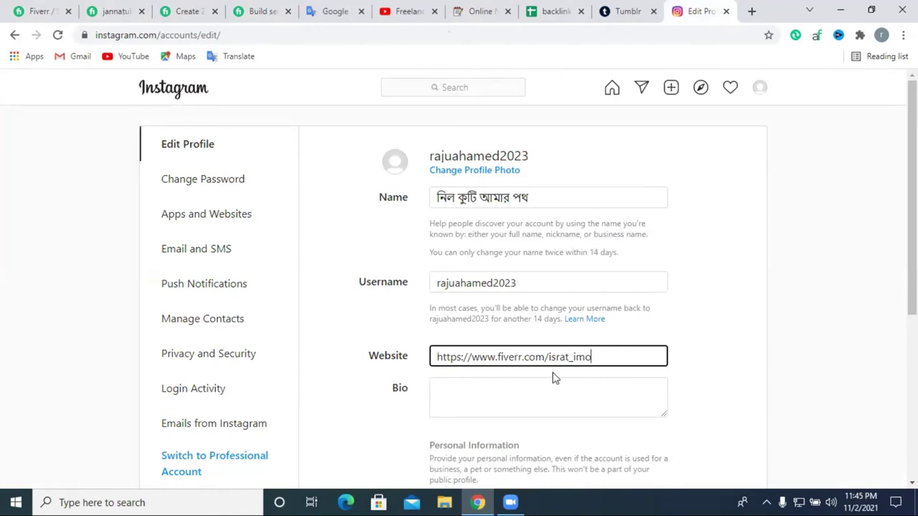
Submit the profile changes and check the saved Website link.
{"action": "scroll", "coordinate": [503, 364], "scroll_direction": "down", "scroll_amount": 5}
{"action": "left_click", "coordinate": [446, 373]}
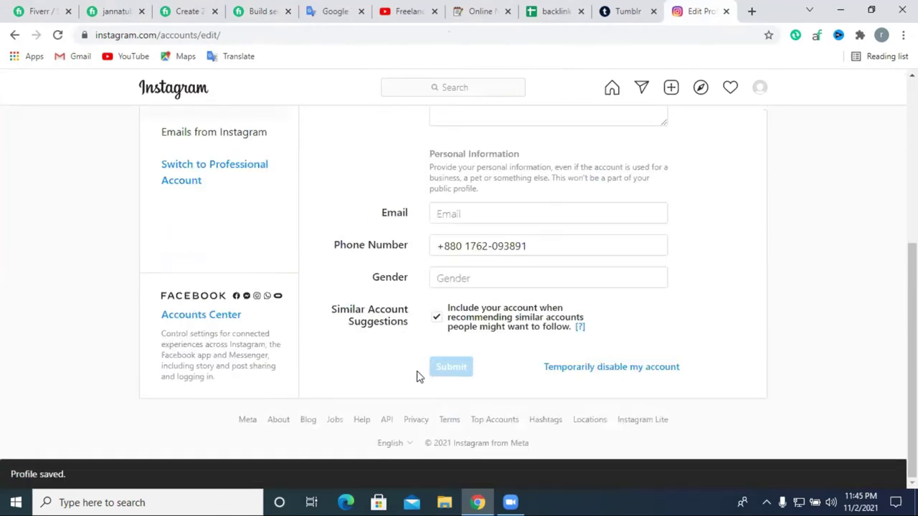
{"action": "scroll", "coordinate": [650, 266], "scroll_direction": "up", "scroll_amount": 5}
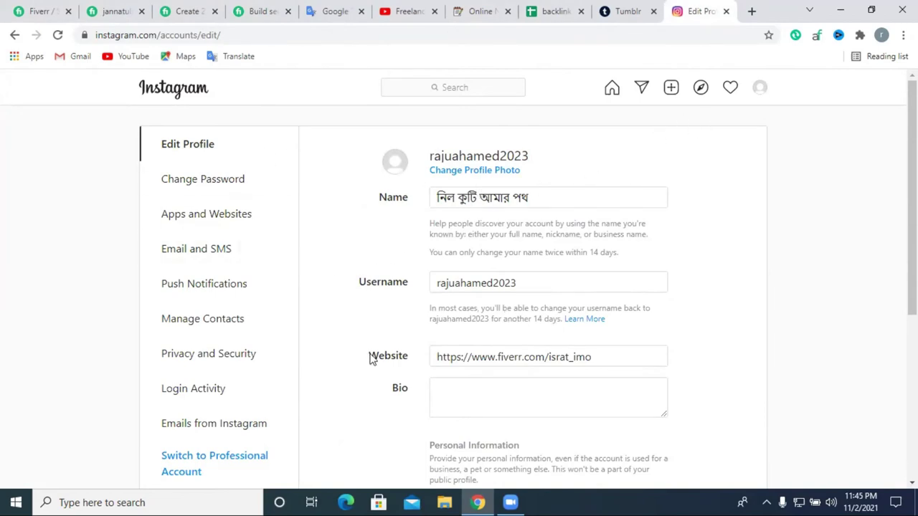
{"action": "left_click", "coordinate": [599, 357]}
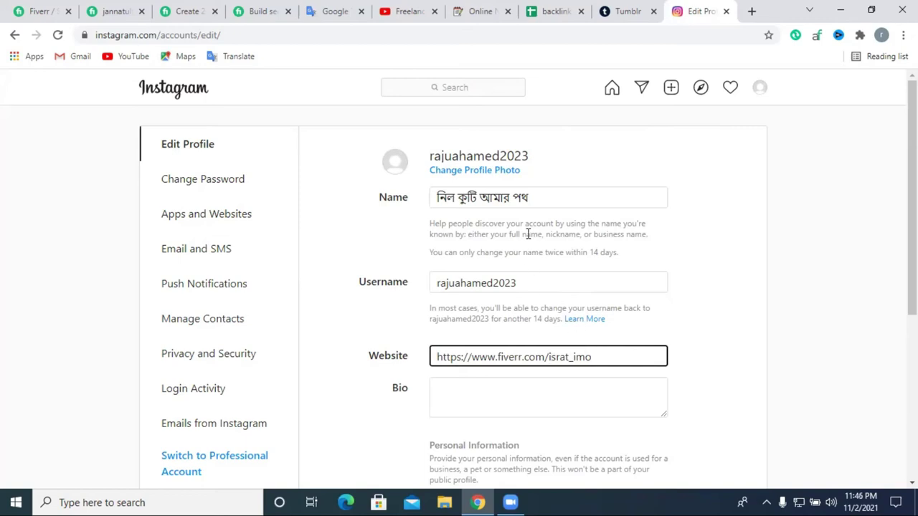
{"action": "scroll", "coordinate": [489, 388], "scroll_direction": "down", "scroll_amount": 1}
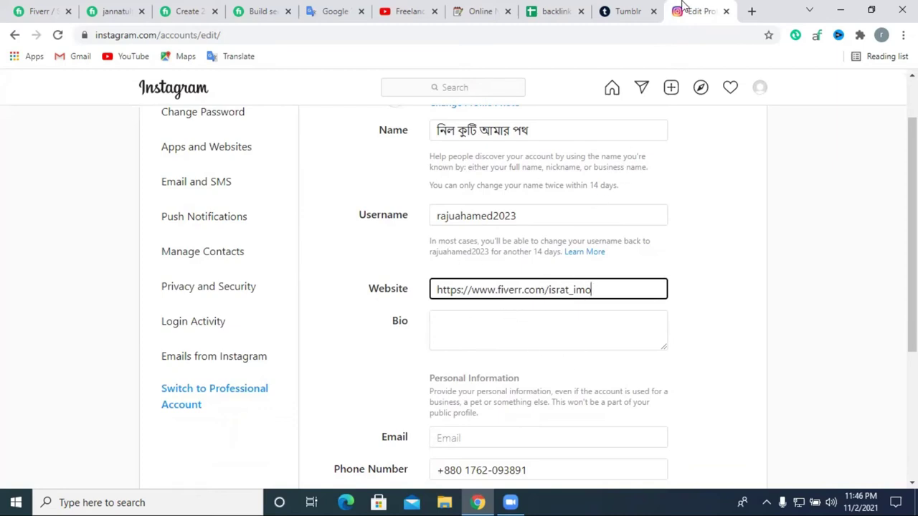
Scroll the Tumblr dashboard to the Fiverr website design post, then open a new blank tab.
{"action": "left_click", "coordinate": [608, 11]}
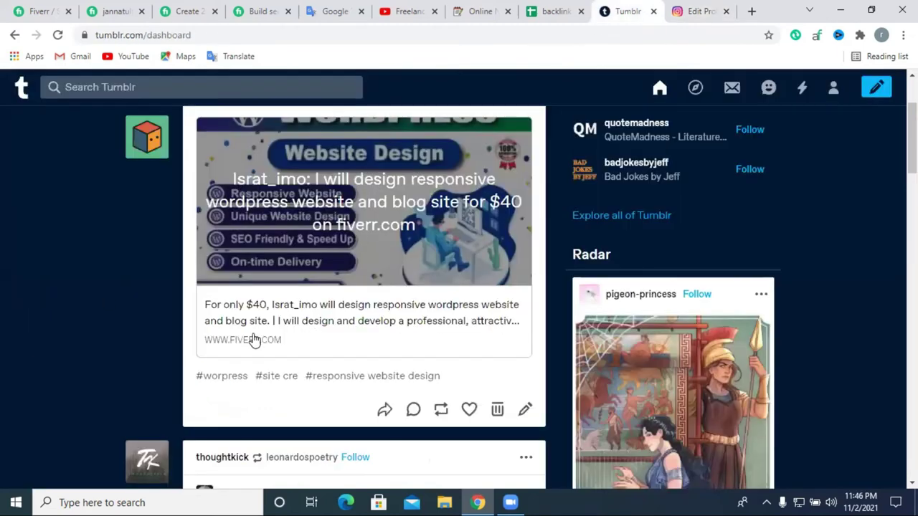
{"action": "scroll", "coordinate": [387, 301], "scroll_direction": "up", "scroll_amount": 1}
{"action": "scroll", "coordinate": [395, 299], "scroll_direction": "down", "scroll_amount": 1}
{"action": "scroll", "coordinate": [395, 300], "scroll_direction": "up", "scroll_amount": 1}
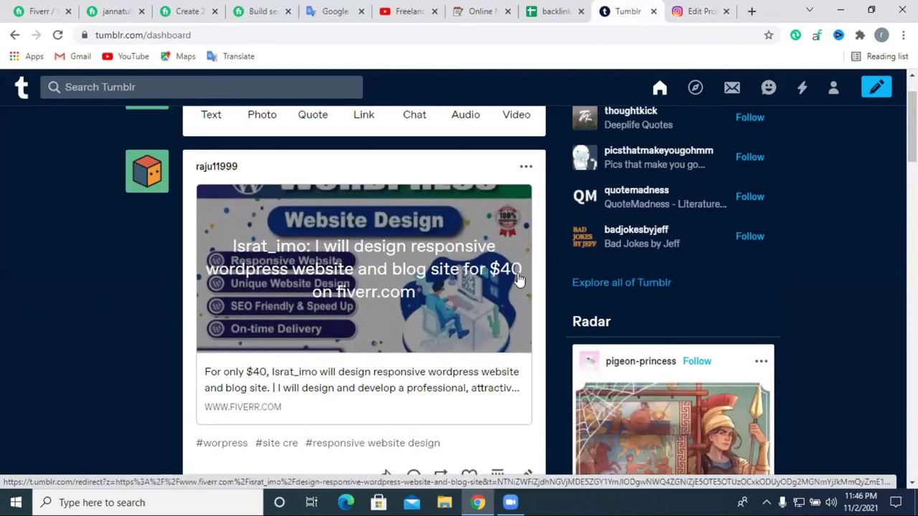
{"action": "scroll", "coordinate": [325, 280], "scroll_direction": "down", "scroll_amount": 1}
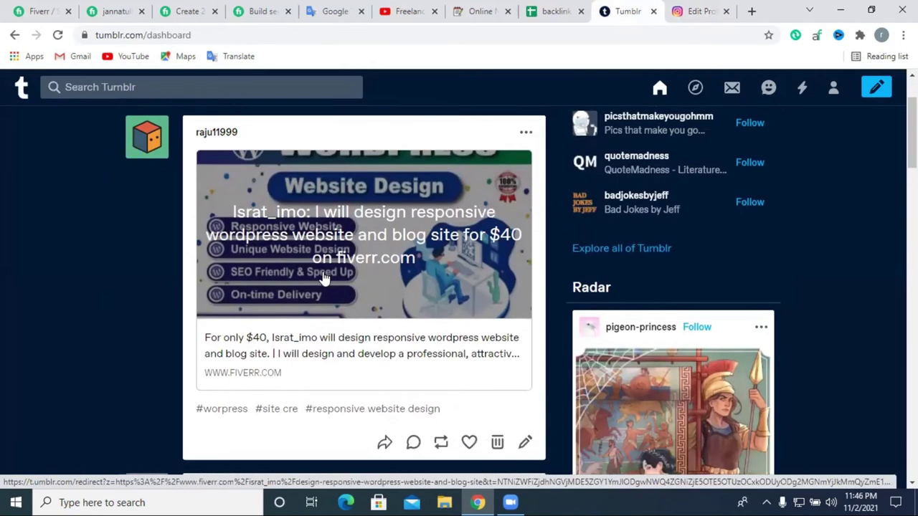
{"action": "left_click", "coordinate": [751, 11]}
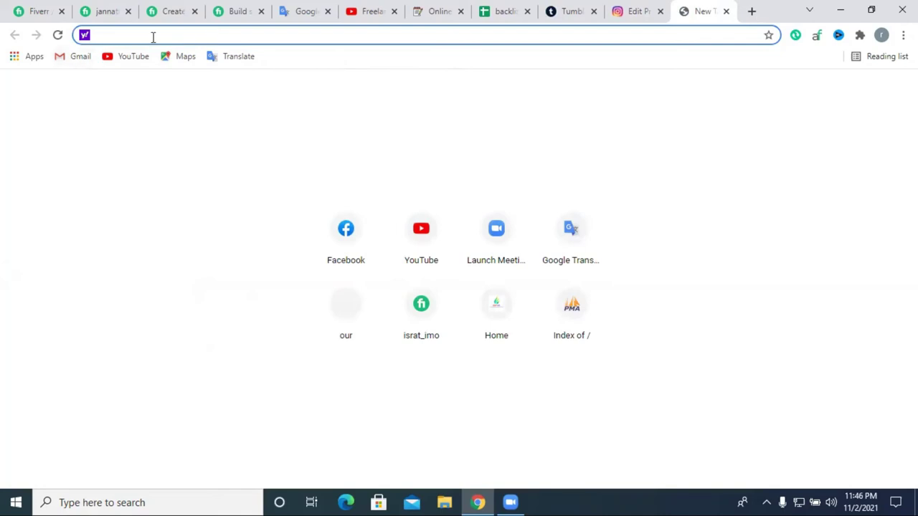
Search for 'google drive' and open the Google Drive result.
{"action": "type", "text": "go"}
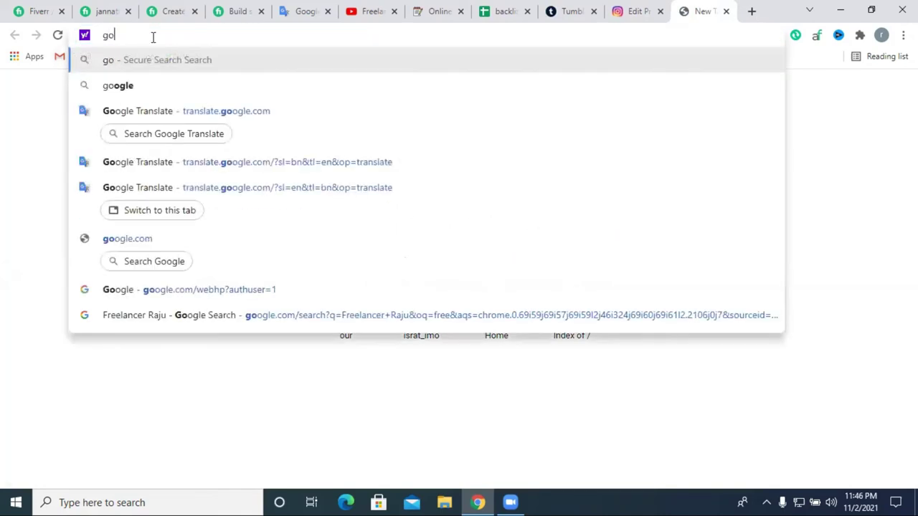
{"action": "key", "text": "BackSpace"}
{"action": "key", "text": "BackSpace"}
{"action": "type", "text": "google"}
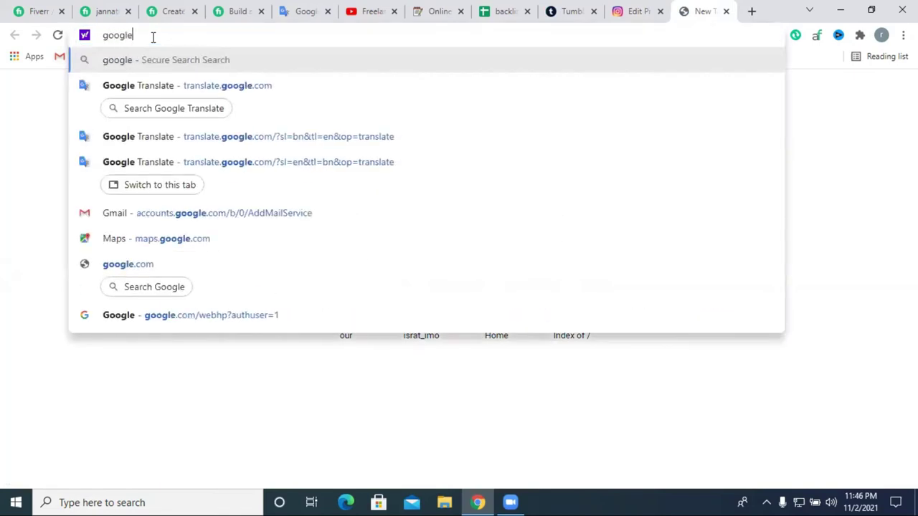
{"action": "type", "text": " drive"}
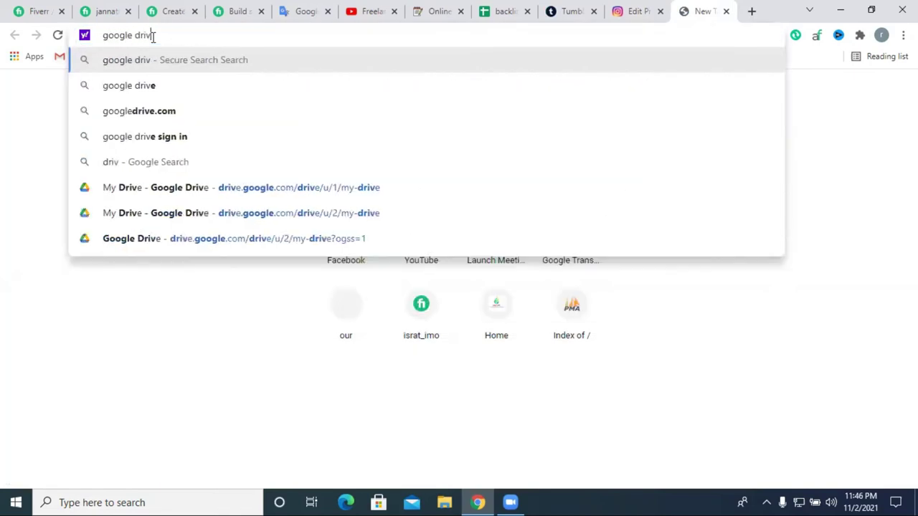
{"action": "key", "text": "Return"}
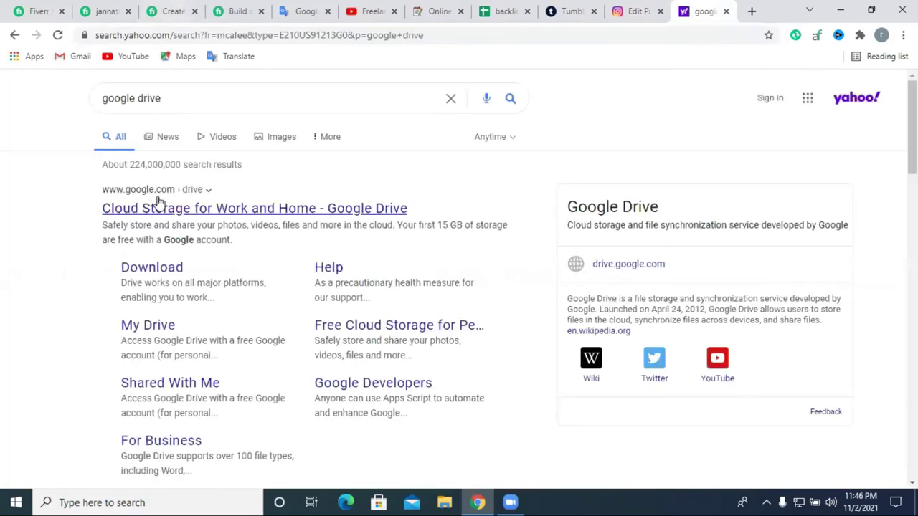
{"action": "left_click", "coordinate": [180, 215]}
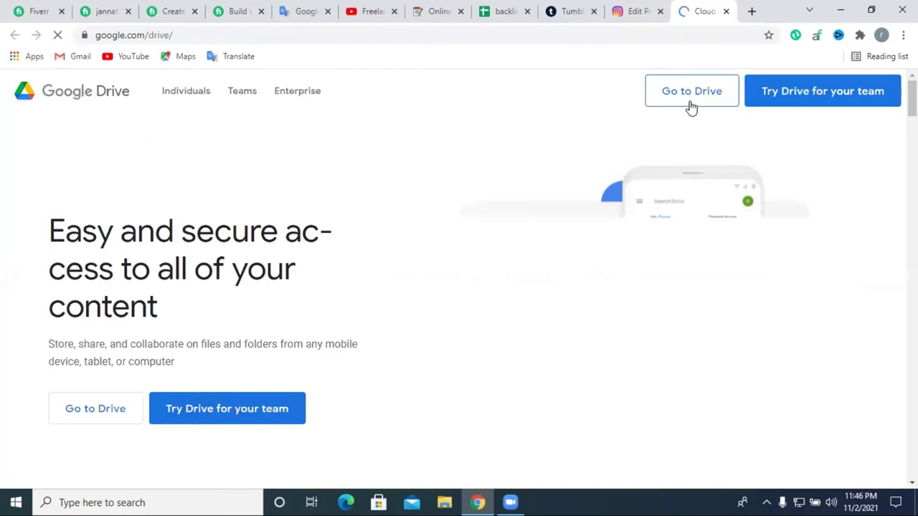
Go to My Drive, close the landing tab, and create a new Google Sheets spreadsheet.
{"action": "left_click", "coordinate": [678, 104]}
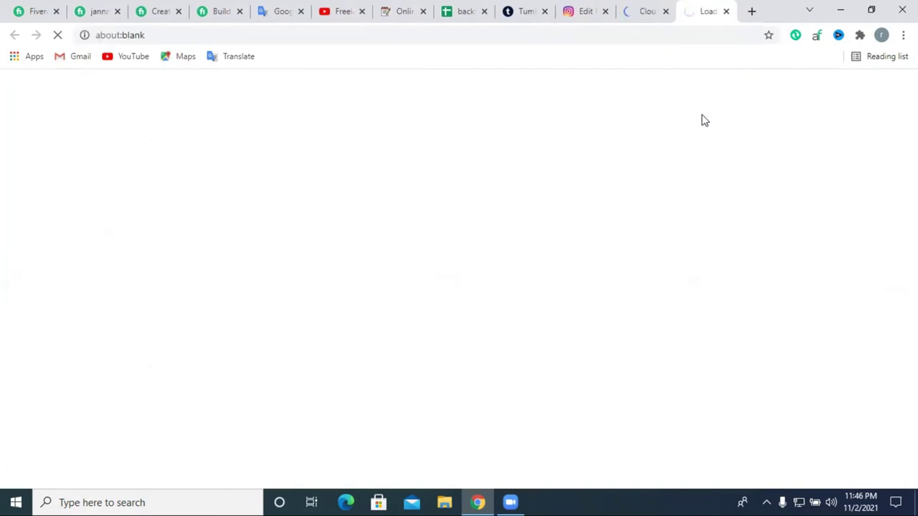
{"action": "left_click", "coordinate": [665, 12]}
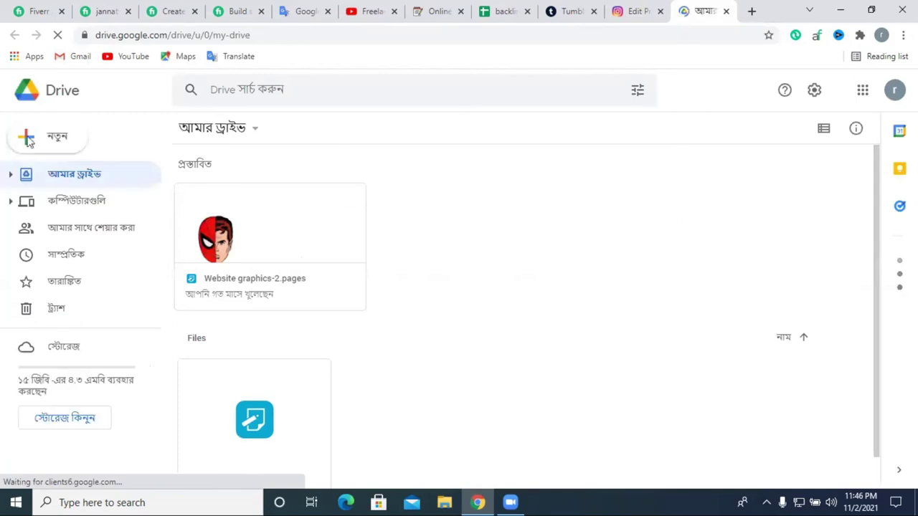
{"action": "left_click", "coordinate": [41, 144]}
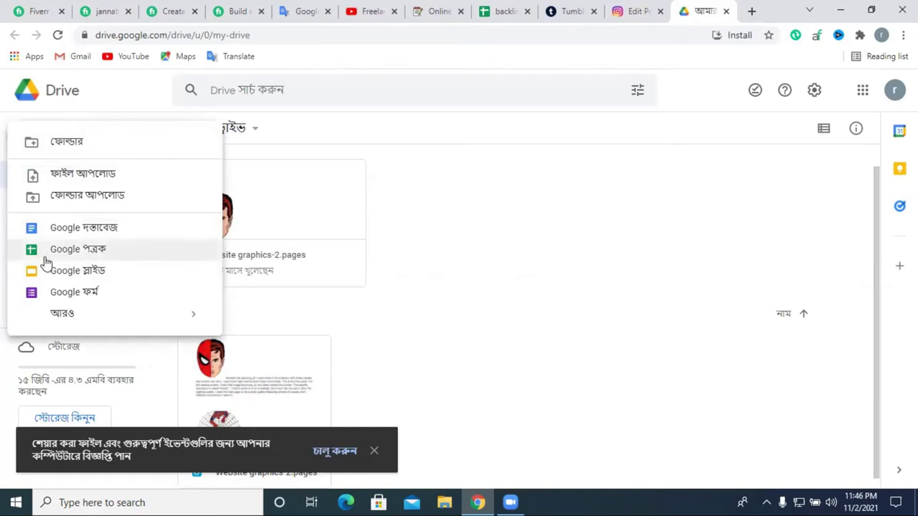
{"action": "left_click", "coordinate": [104, 251]}
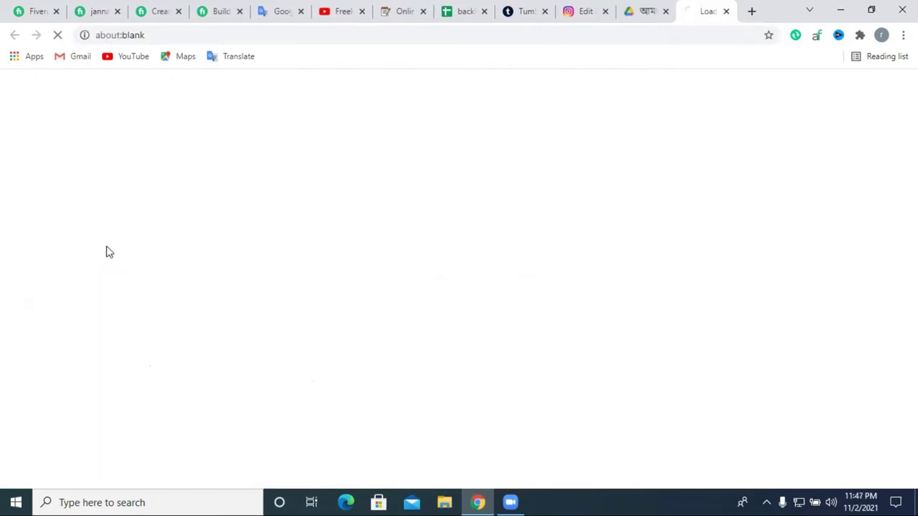
Enter headers No, Webite Link and Screenshot link in A1–C1, narrowing A and widening B and C.
{"action": "left_click", "coordinate": [665, 11]}
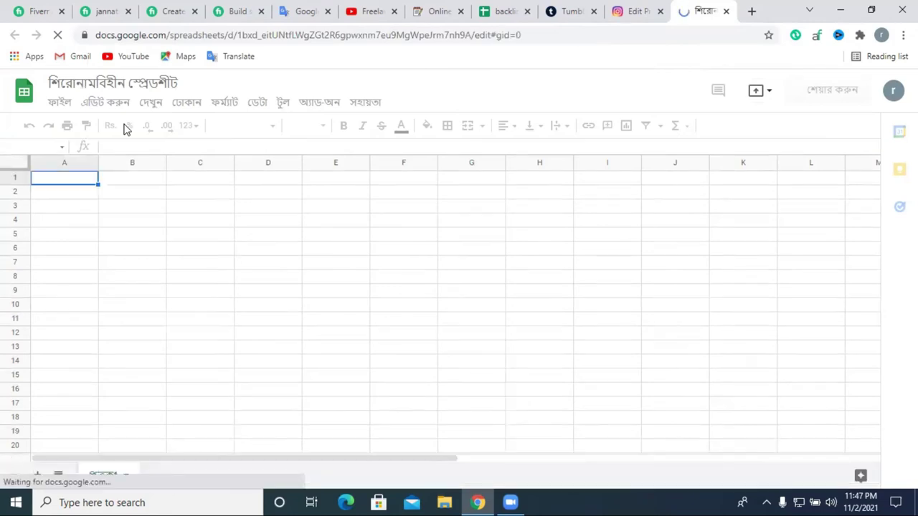
{"action": "left_click_drag", "start_coordinate": [97, 162], "coordinate": [74, 168]}
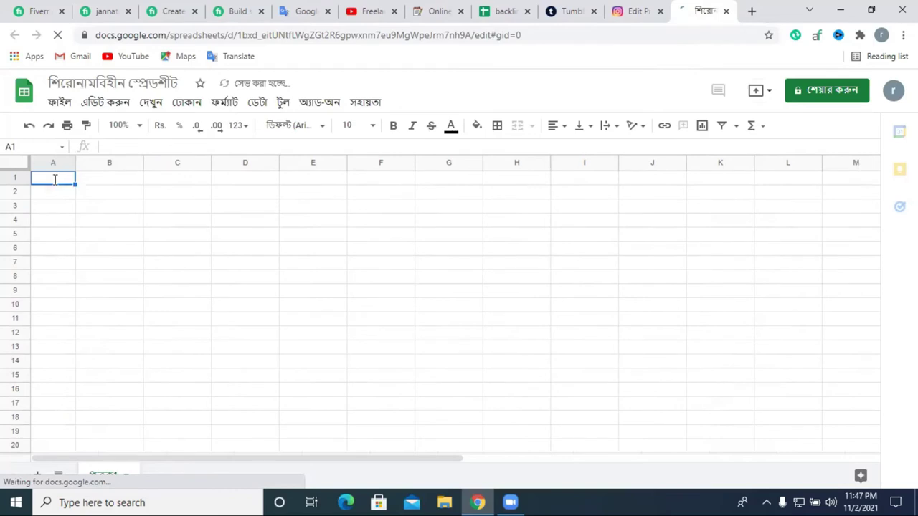
{"action": "type", "text": "No"}
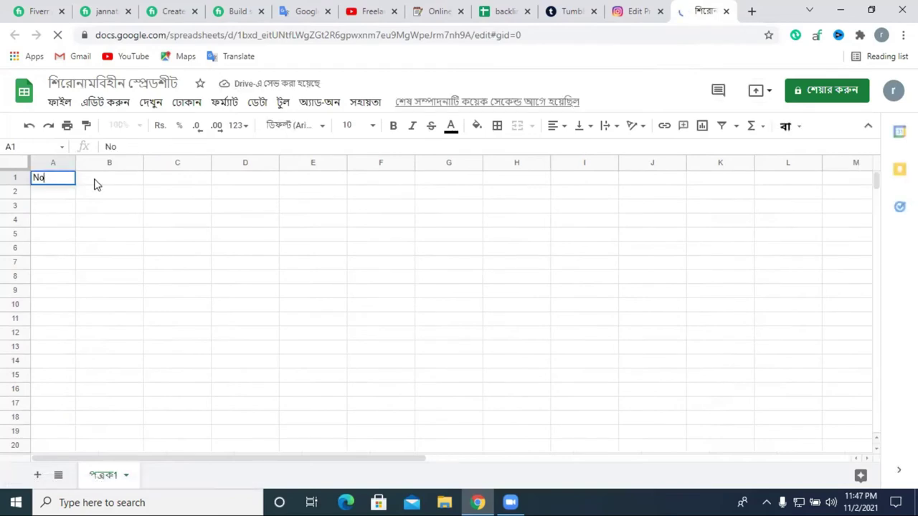
{"action": "left_click", "coordinate": [131, 177]}
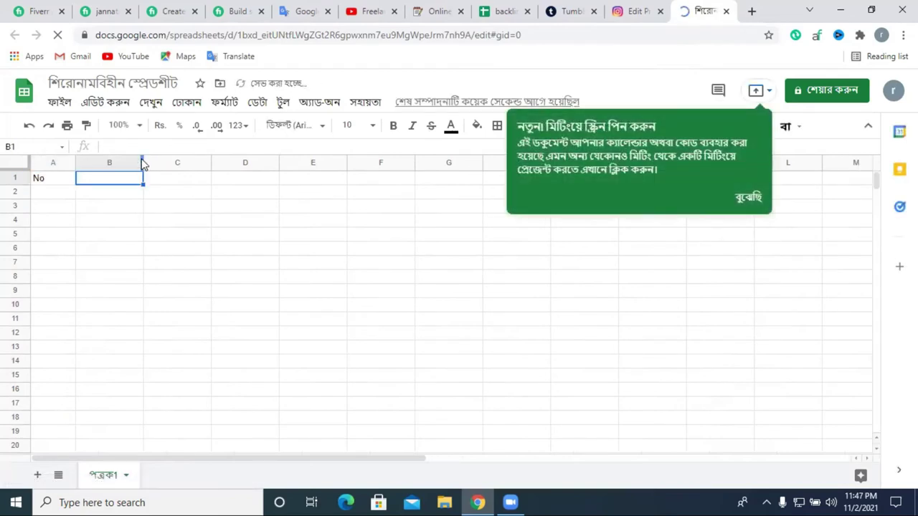
{"action": "left_click_drag", "start_coordinate": [141, 164], "coordinate": [193, 164]}
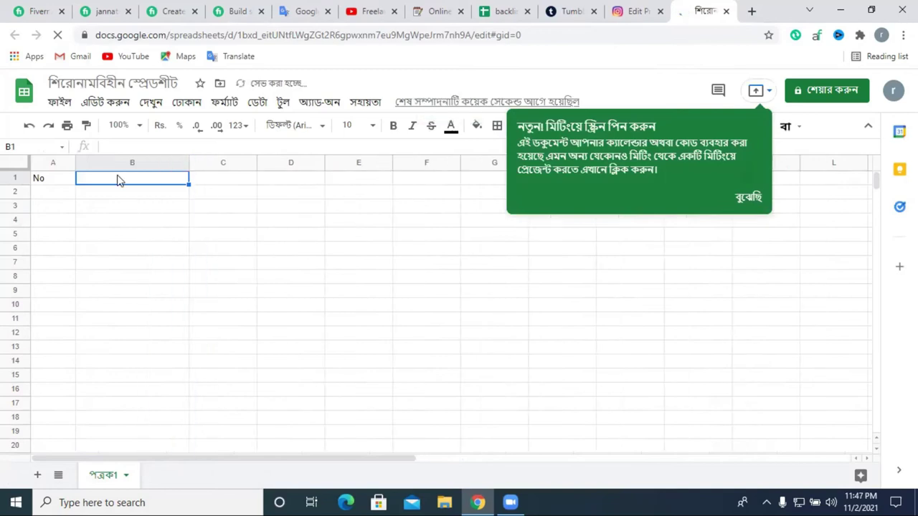
{"action": "type", "text": "W"}
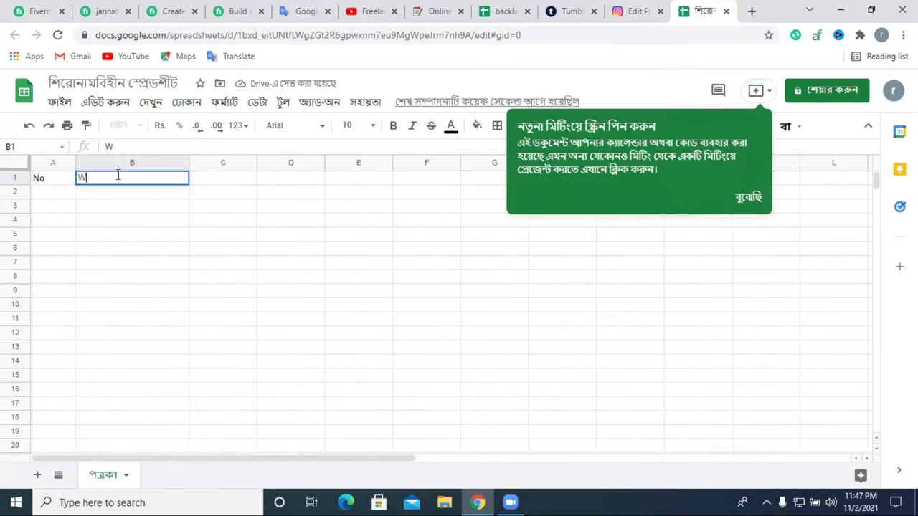
{"action": "type", "text": "ebite "}
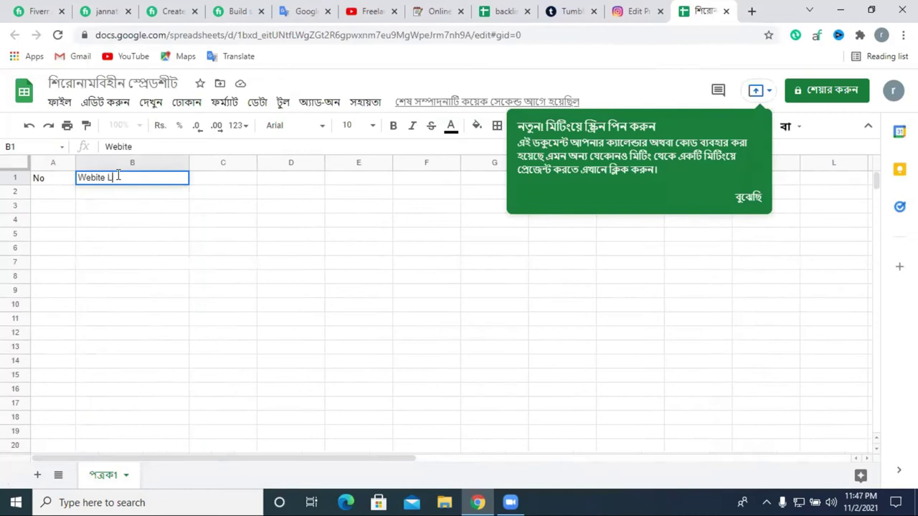
{"action": "type", "text": "Link"}
{"action": "left_click_drag", "start_coordinate": [256, 163], "coordinate": [303, 164]}
{"action": "left_click", "coordinate": [252, 181]}
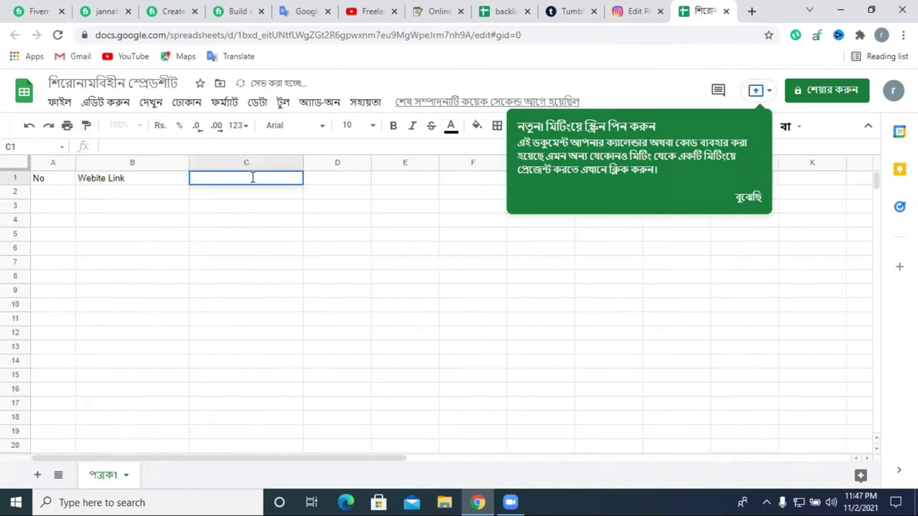
{"action": "type", "text": "Sc"}
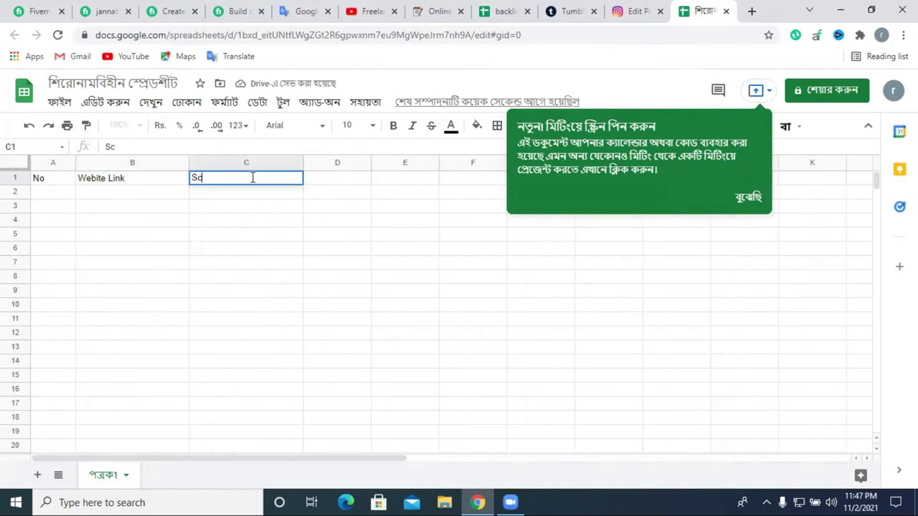
{"action": "type", "text": "reenshot "}
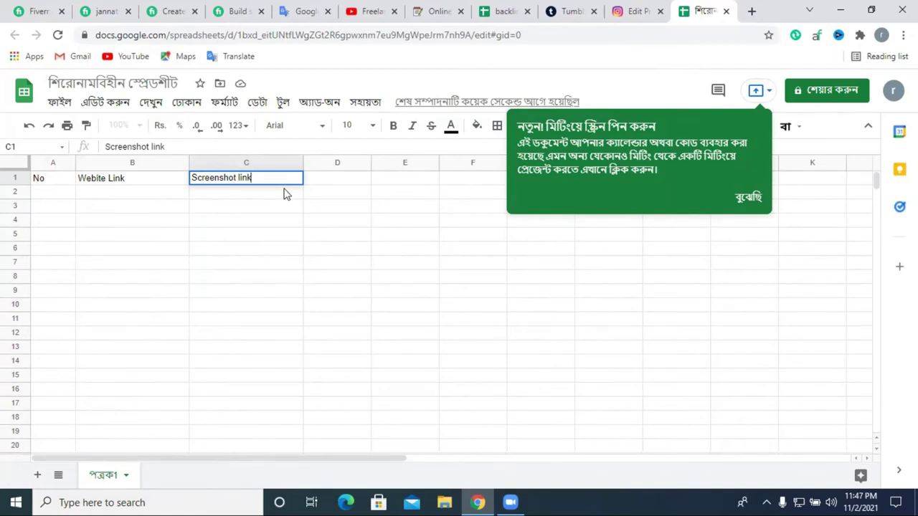
{"action": "type", "text": "link"}
{"action": "left_click", "coordinate": [320, 208]}
Enter the Profile link header in D1 and widen column D.
{"action": "left_click", "coordinate": [754, 198]}
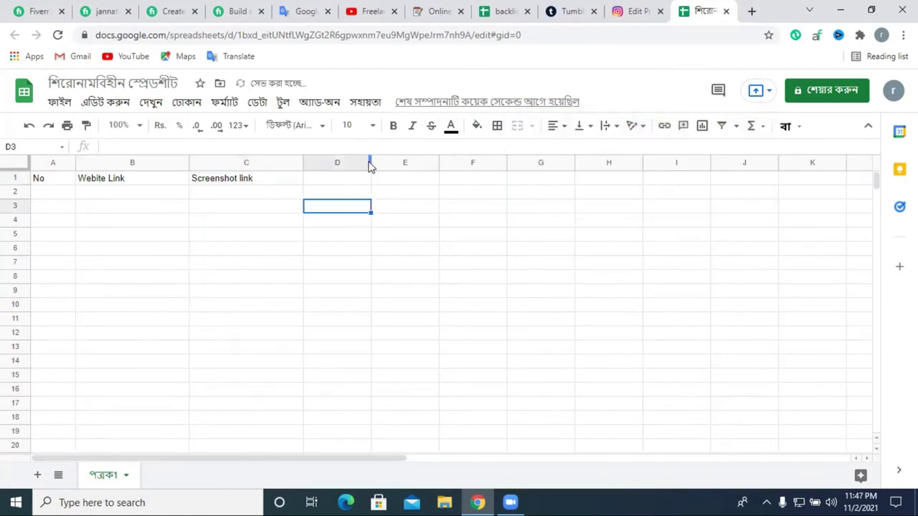
{"action": "left_click_drag", "start_coordinate": [370, 162], "coordinate": [398, 162]}
{"action": "double_click", "coordinate": [337, 178]}
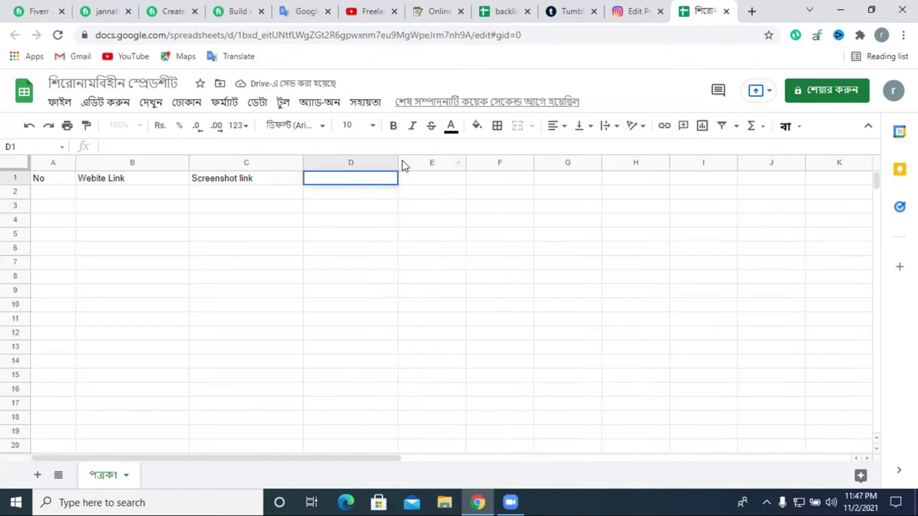
{"action": "left_click_drag", "start_coordinate": [397, 162], "coordinate": [641, 182]}
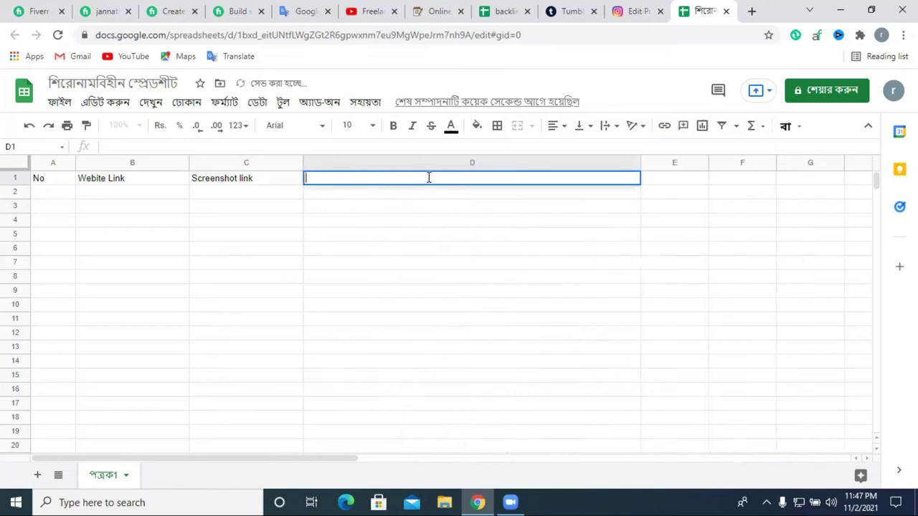
{"action": "type", "text": "Pr"}
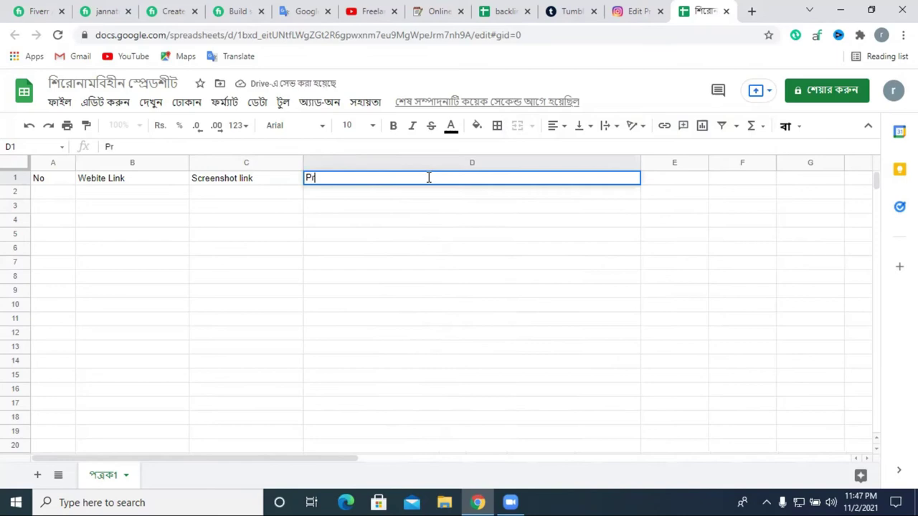
{"action": "type", "text": "ofile N"}
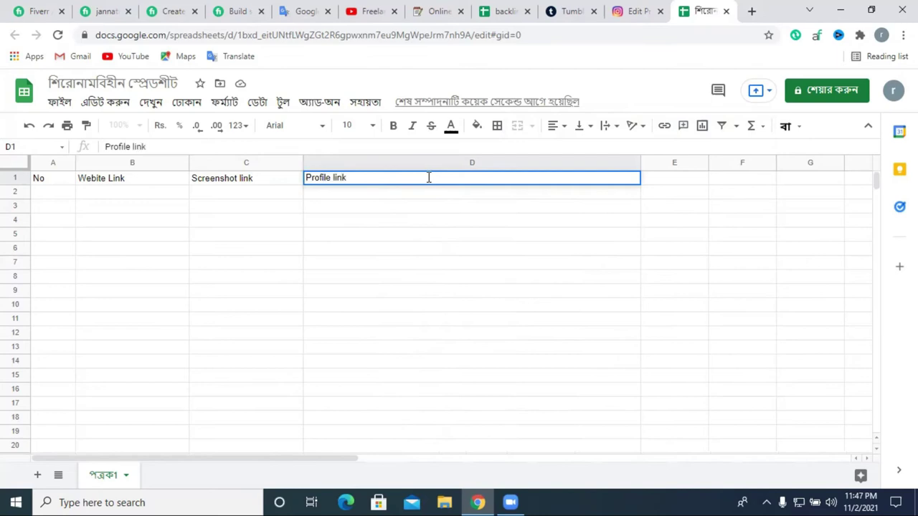
{"action": "left_click", "coordinate": [515, 252]}
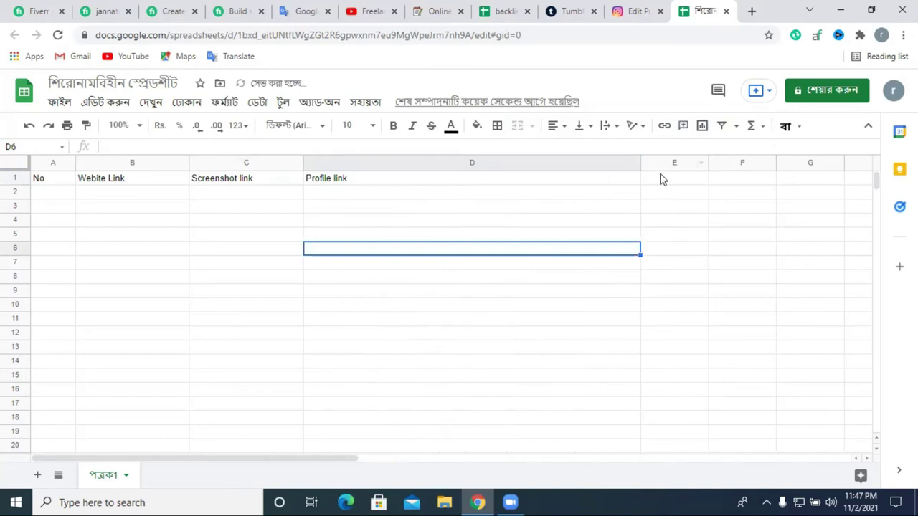
{"action": "left_click_drag", "start_coordinate": [639, 159], "coordinate": [561, 179]}
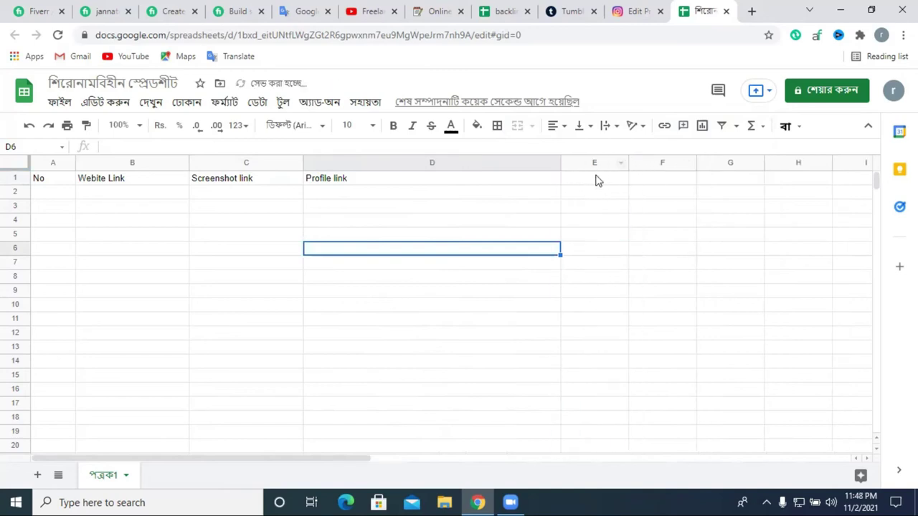
Type DA in E1 and begin PA in F1.
{"action": "double_click", "coordinate": [596, 177]}
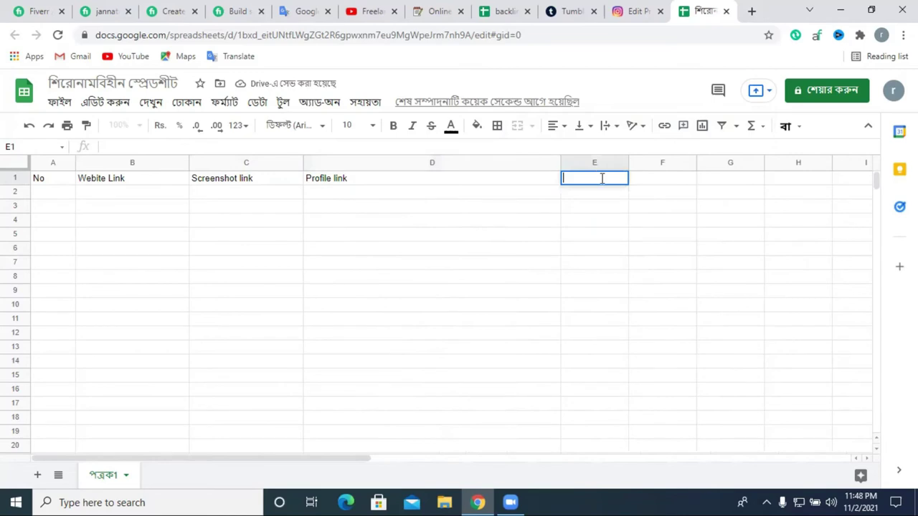
{"action": "type", "text": "DA"}
{"action": "double_click", "coordinate": [657, 178]}
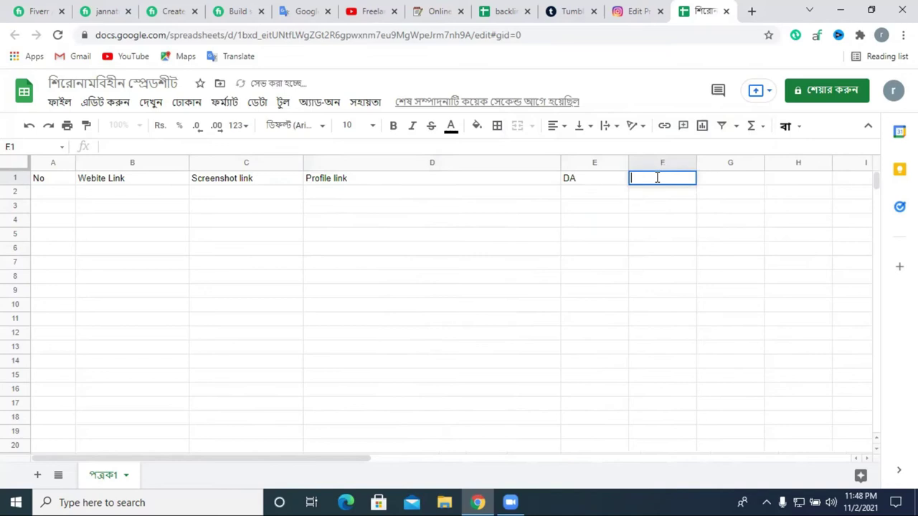
{"action": "type", "text": "P"}
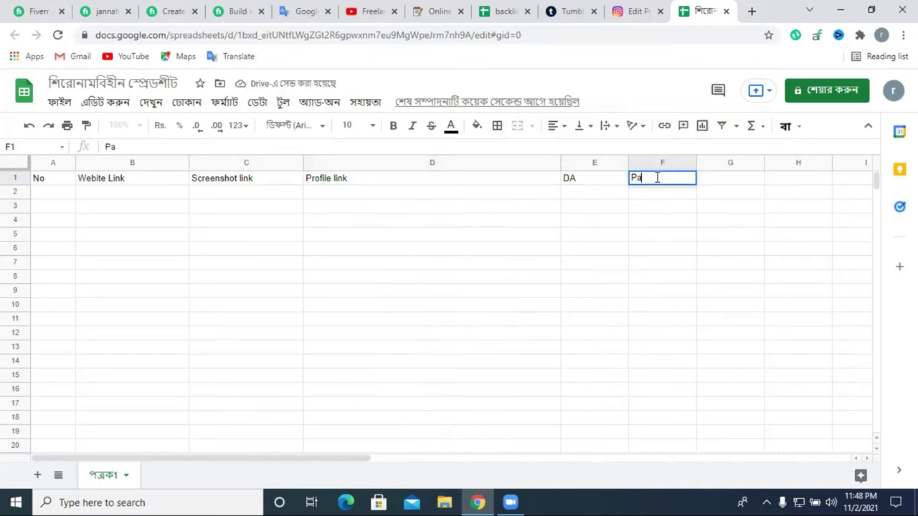
{"action": "key", "text": "BackSpace"}
Glance at the Tumblr dashboard, then come back to the spreadsheet.
{"action": "type", "text": "A"}
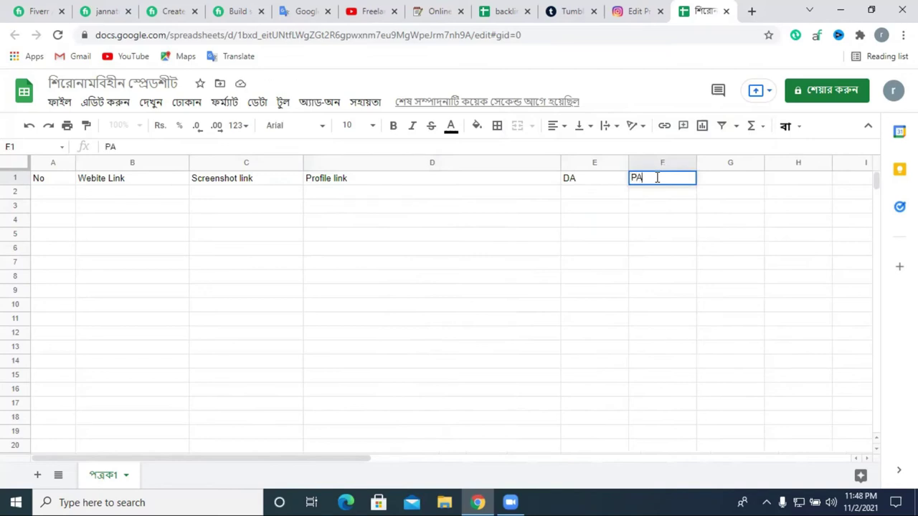
{"action": "left_click", "coordinate": [578, 11]}
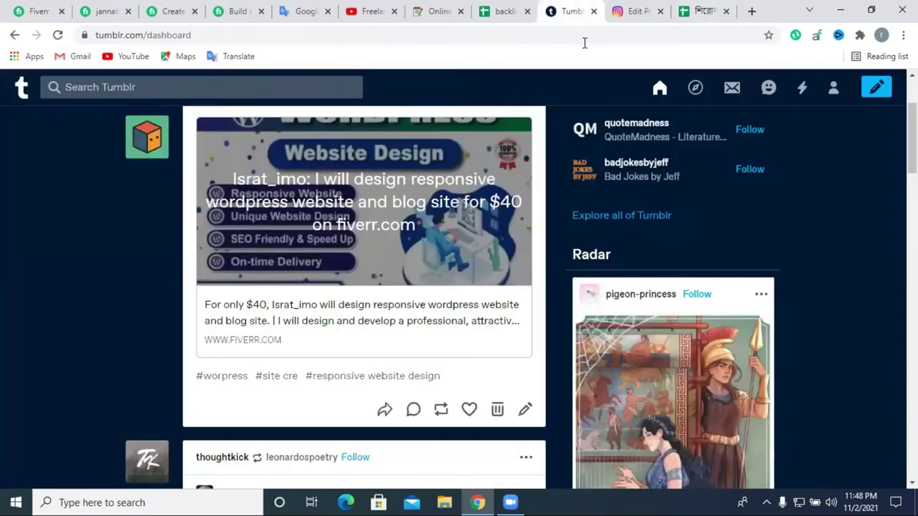
{"action": "scroll", "coordinate": [571, 330], "scroll_direction": "up", "scroll_amount": 1}
{"action": "left_click", "coordinate": [702, 11]}
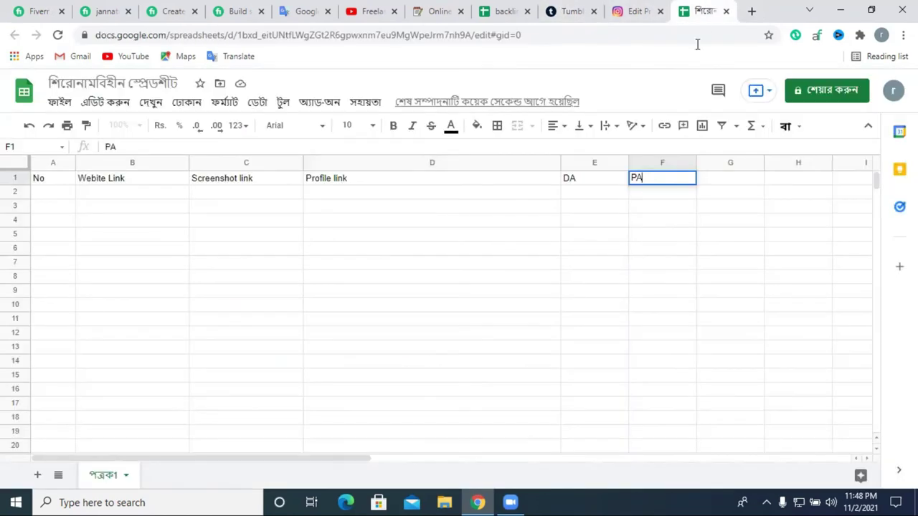
Give header row 1 an orange fill and 18-point text.
{"action": "left_click", "coordinate": [14, 179]}
{"action": "left_click", "coordinate": [478, 126]}
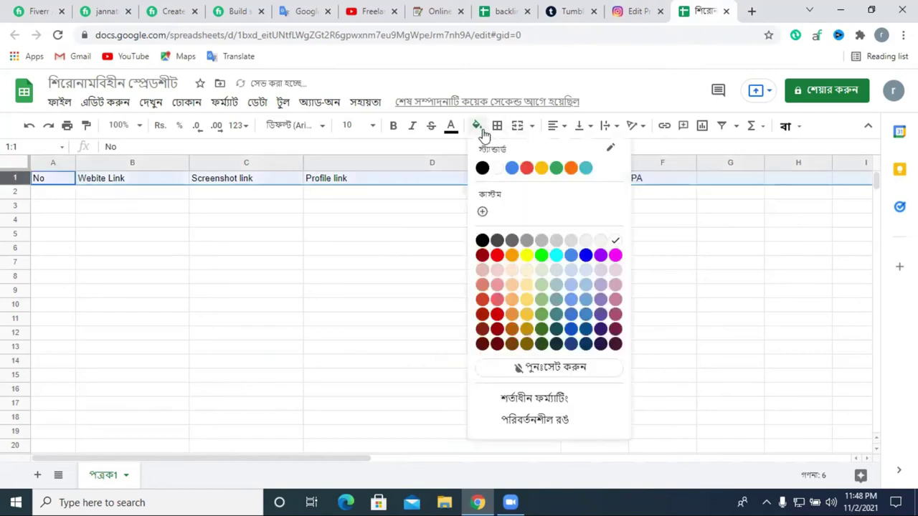
{"action": "left_click", "coordinate": [571, 168]}
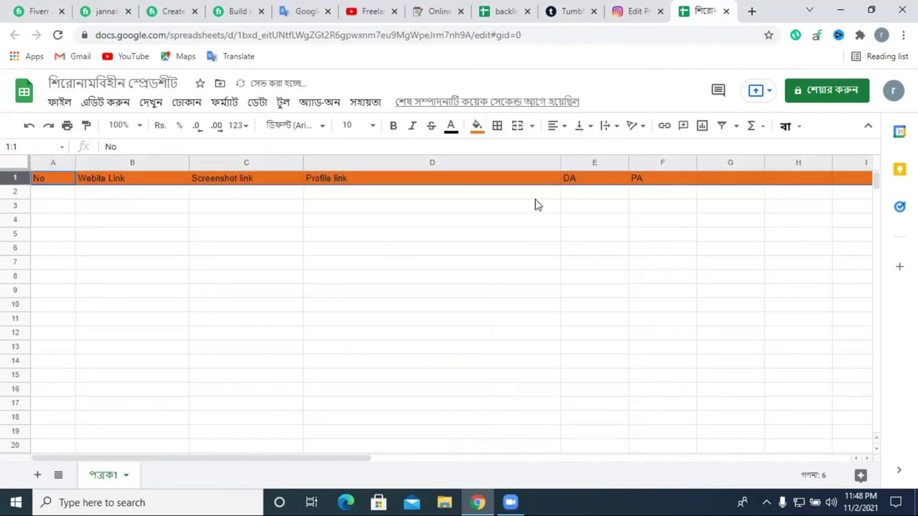
{"action": "left_click", "coordinate": [358, 126]}
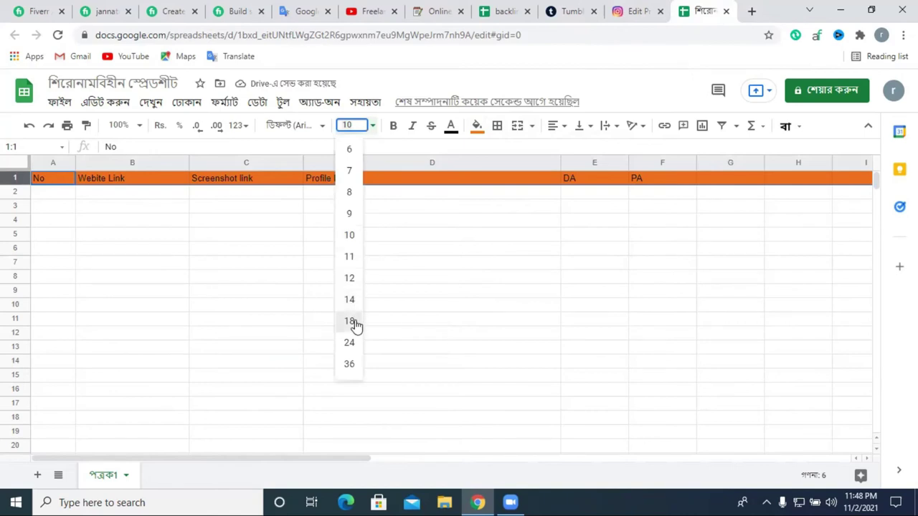
{"action": "left_click", "coordinate": [349, 322]}
{"action": "left_click", "coordinate": [454, 290]}
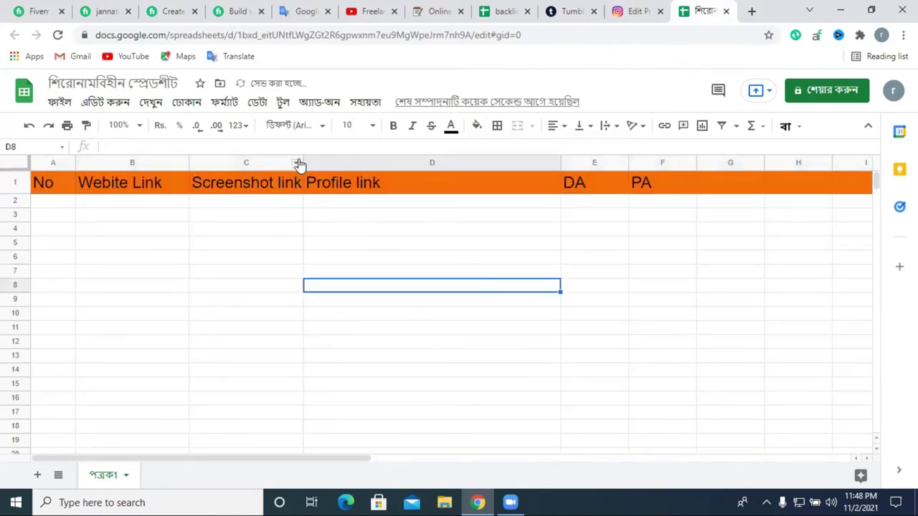
Widen column C to fit 'Screenshot link' and narrow column D slightly.
{"action": "left_click_drag", "start_coordinate": [302, 161], "coordinate": [329, 161]}
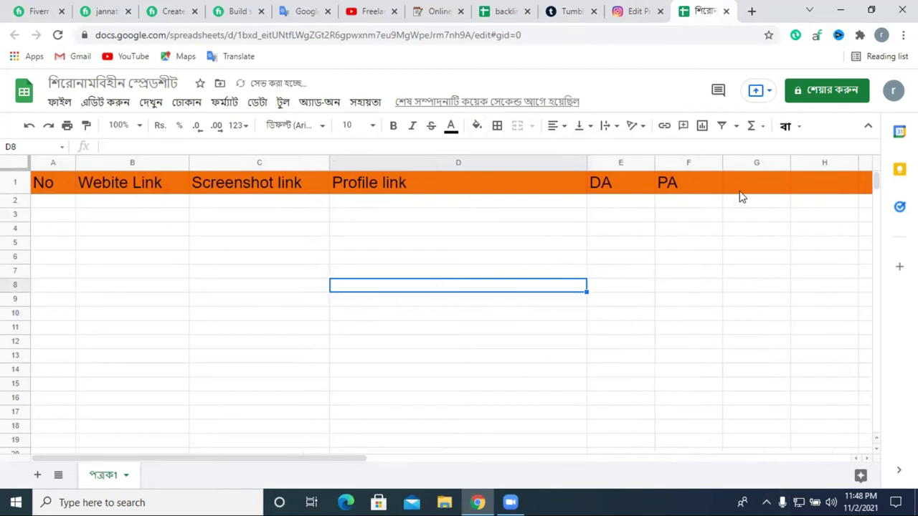
{"action": "left_click_drag", "start_coordinate": [586, 164], "coordinate": [571, 163]}
{"action": "left_click", "coordinate": [667, 230]}
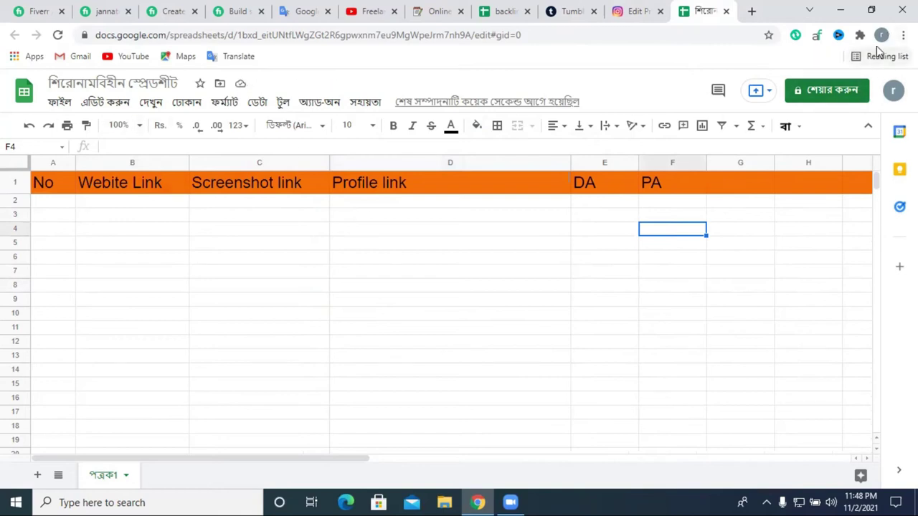
Go from Chrome's Extensions page into the Chrome Web Store and its search box.
{"action": "left_click", "coordinate": [904, 34]}
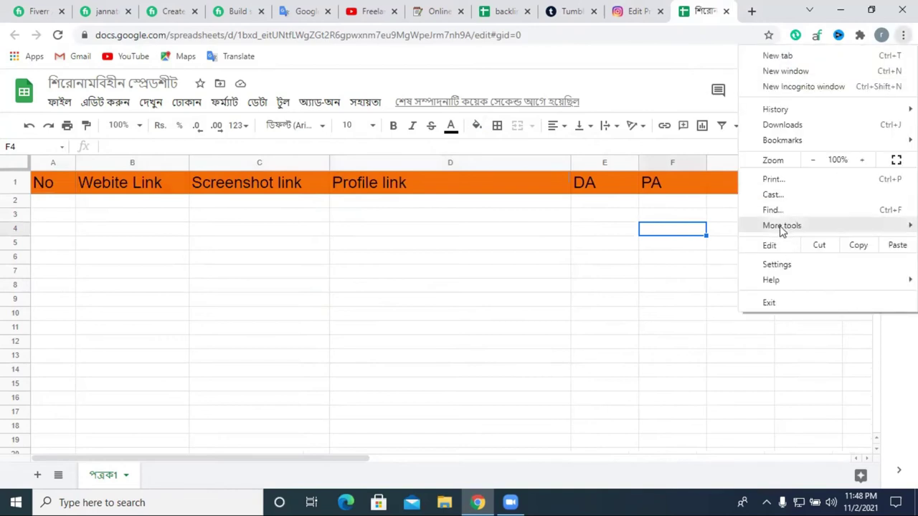
{"action": "mouse_move", "coordinate": [789, 225]}
{"action": "left_click", "coordinate": [615, 295]}
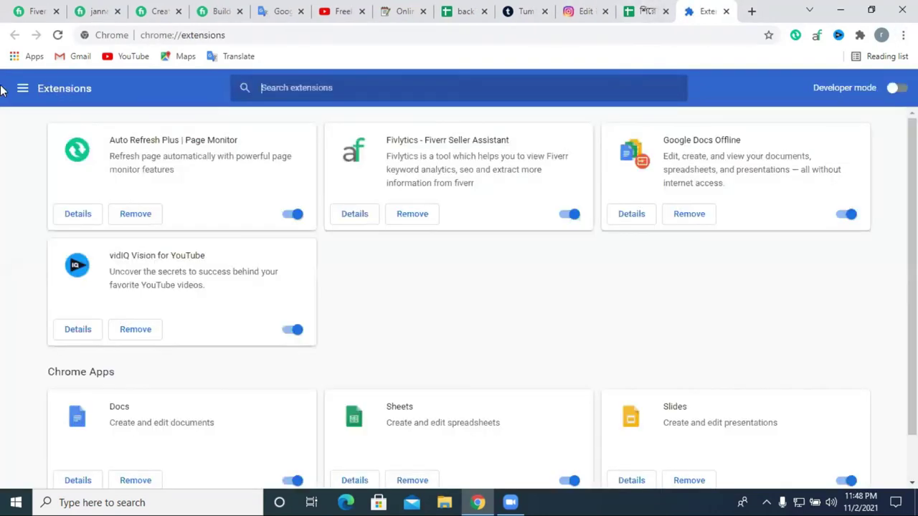
{"action": "left_click", "coordinate": [22, 88]}
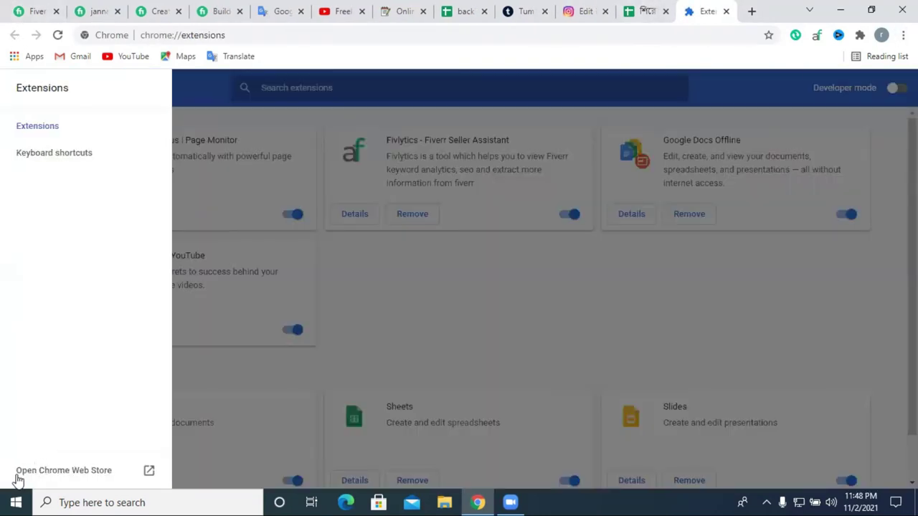
{"action": "left_click", "coordinate": [65, 471]}
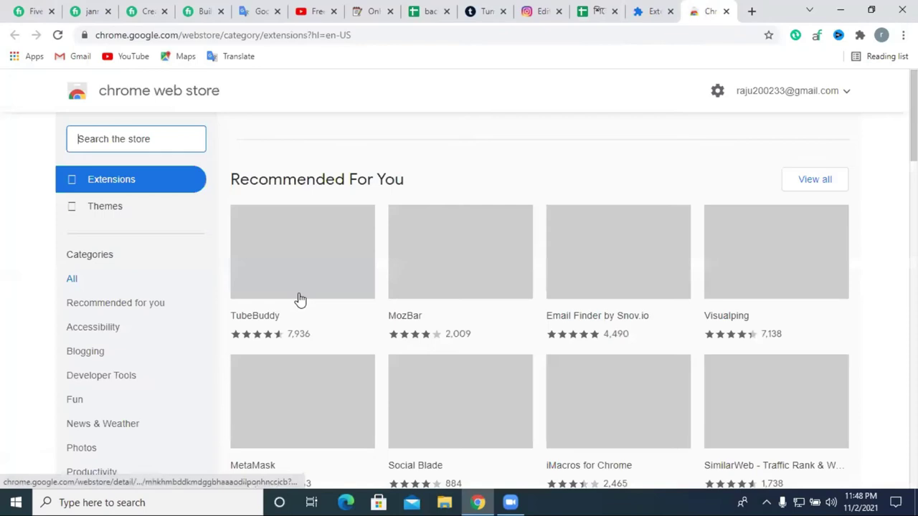
{"action": "left_click", "coordinate": [143, 138]}
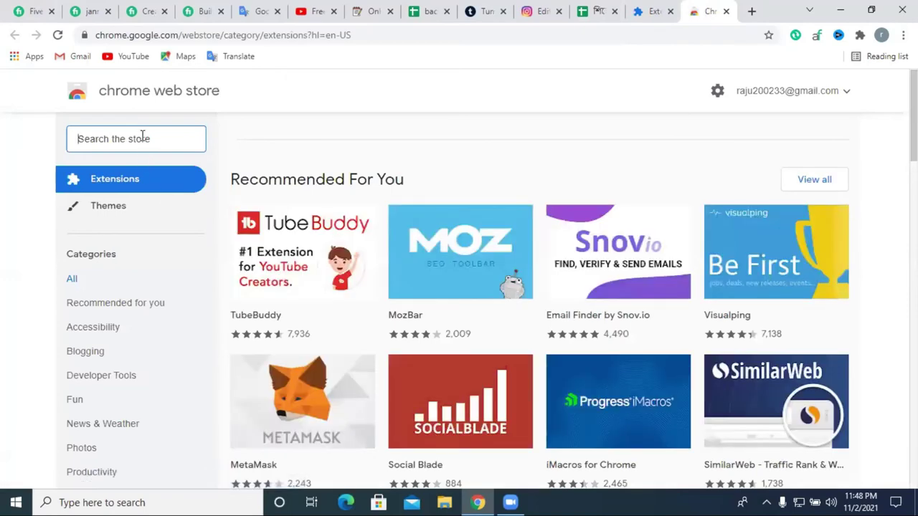
Search the store for moz and add the MozBar extension to Chrome.
{"action": "type", "text": "moz"}
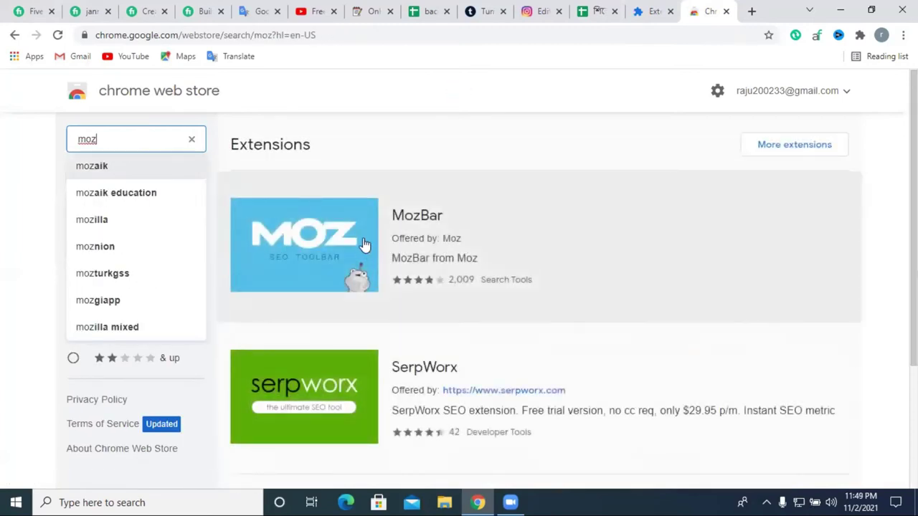
{"action": "left_click", "coordinate": [423, 230]}
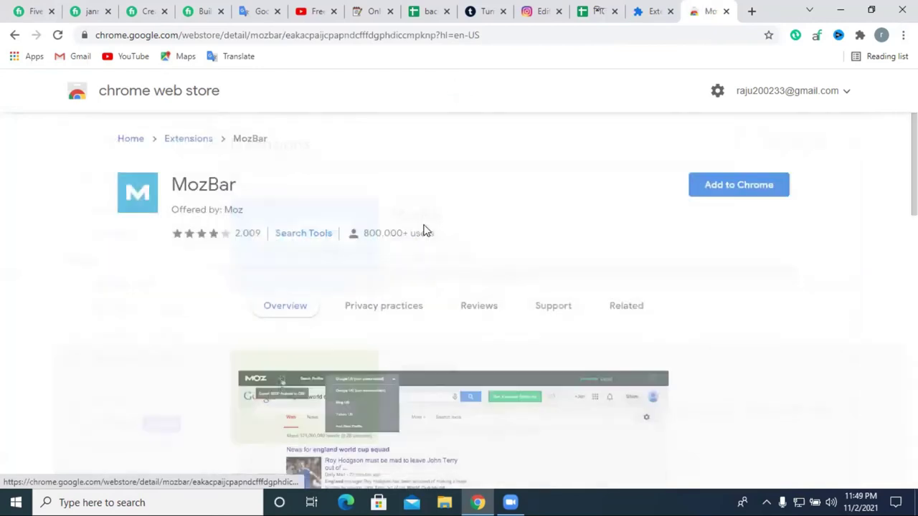
{"action": "left_click", "coordinate": [726, 188]}
{"action": "scroll", "coordinate": [509, 205], "scroll_direction": "down", "scroll_amount": 2}
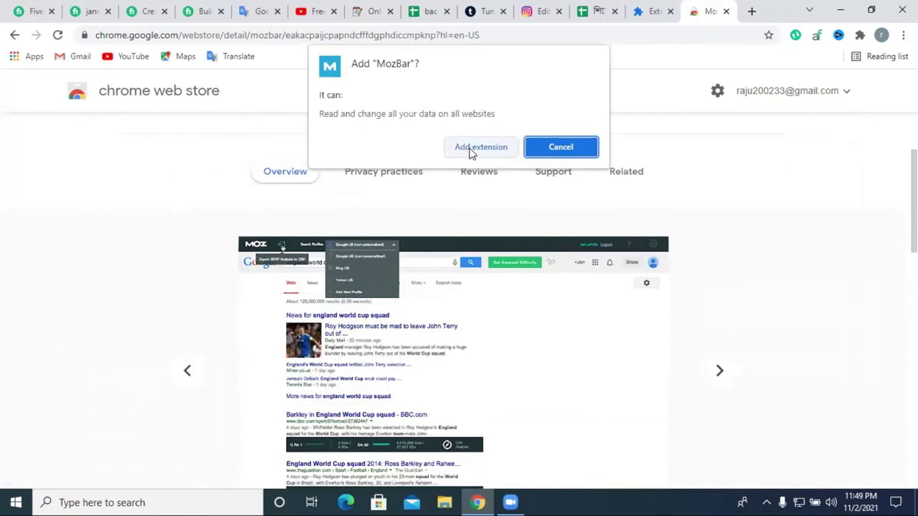
{"action": "left_click", "coordinate": [470, 147]}
{"action": "scroll", "coordinate": [549, 225], "scroll_direction": "down", "scroll_amount": 1}
{"action": "scroll", "coordinate": [550, 225], "scroll_direction": "up", "scroll_amount": 2}
{"action": "scroll", "coordinate": [549, 226], "scroll_direction": "up", "scroll_amount": 1}
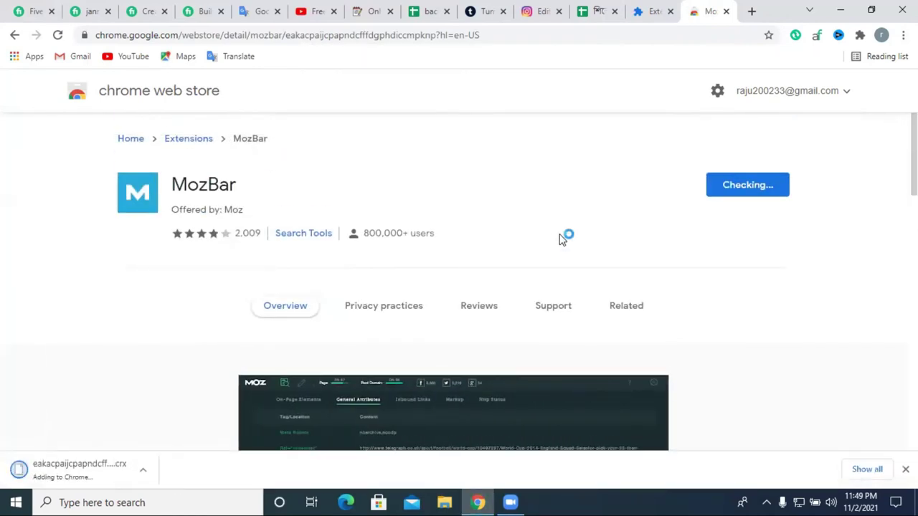
Open Chrome's Extensions toolbar menu to find the installed MozBar.
{"action": "left_click", "coordinate": [861, 35]}
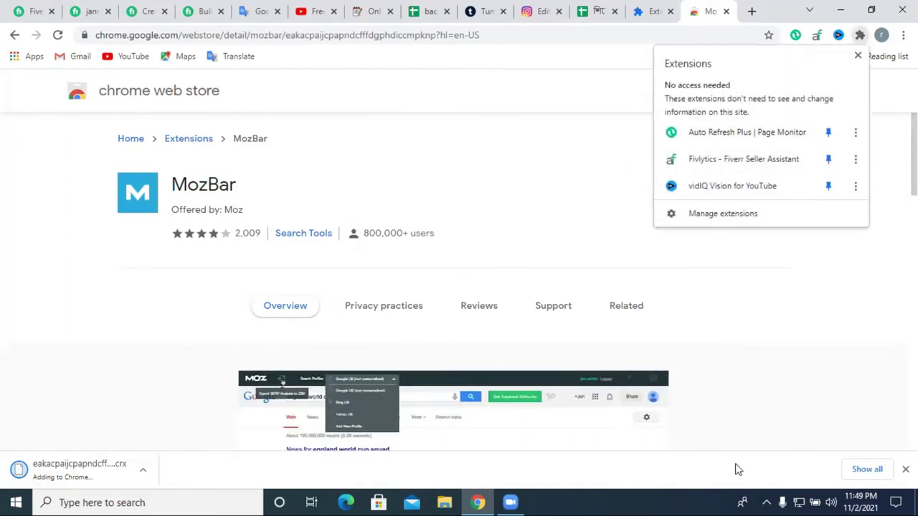
{"action": "left_click", "coordinate": [766, 502]}
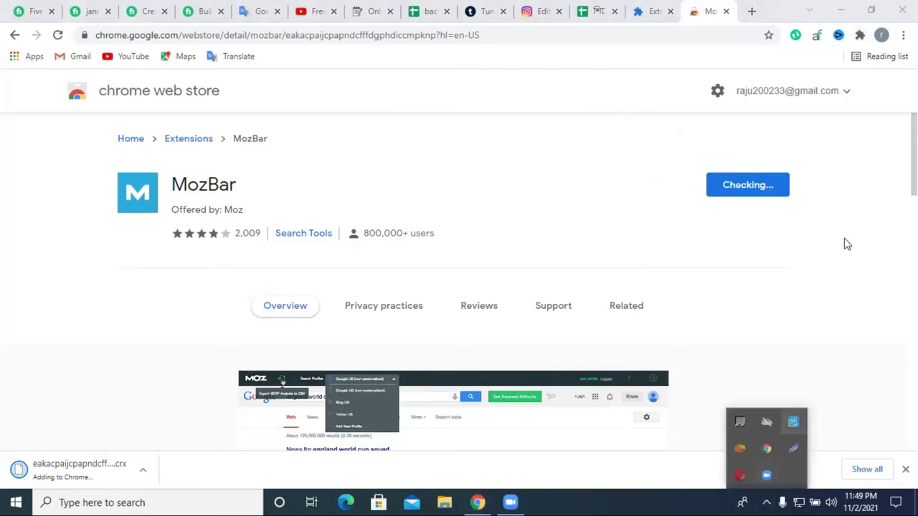
{"action": "left_click", "coordinate": [850, 264]}
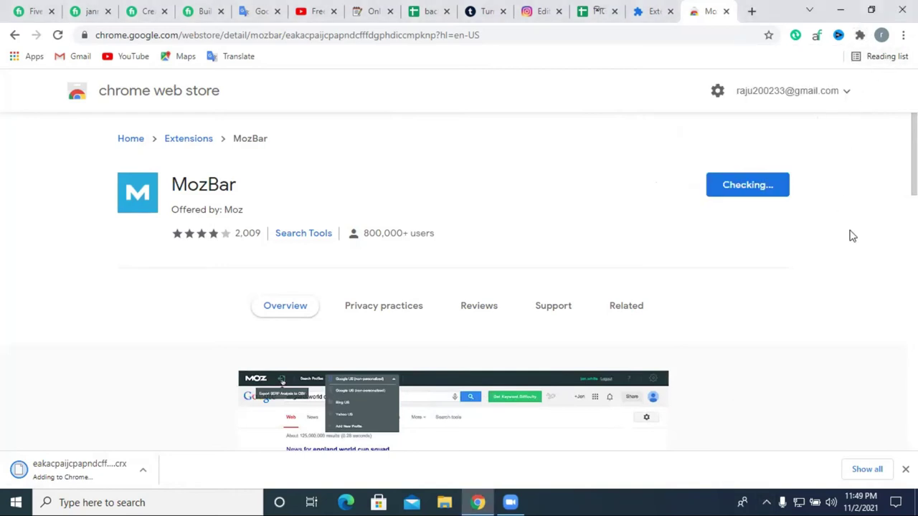
{"action": "left_click", "coordinate": [860, 36]}
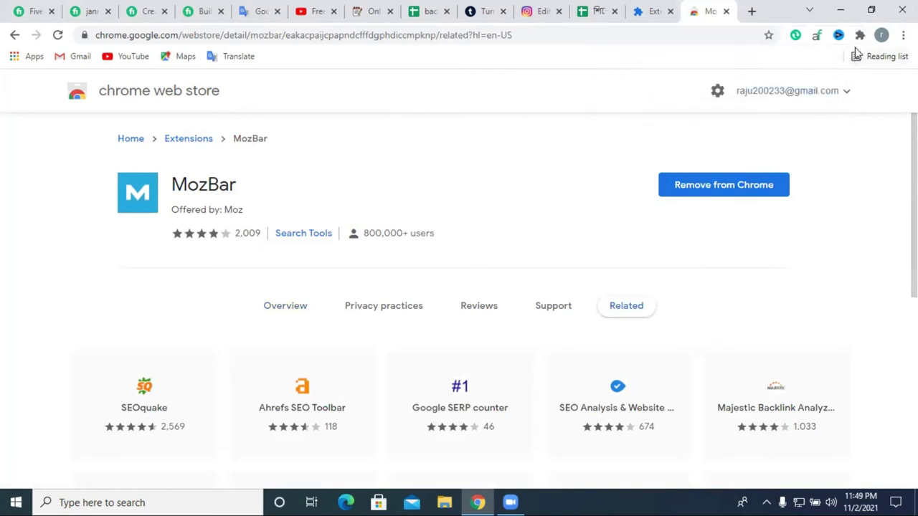
{"action": "left_click", "coordinate": [860, 36]}
Pin MozBar to the toolbar and close the MozBar store page.
{"action": "left_click", "coordinate": [828, 185]}
{"action": "left_click", "coordinate": [549, 170]}
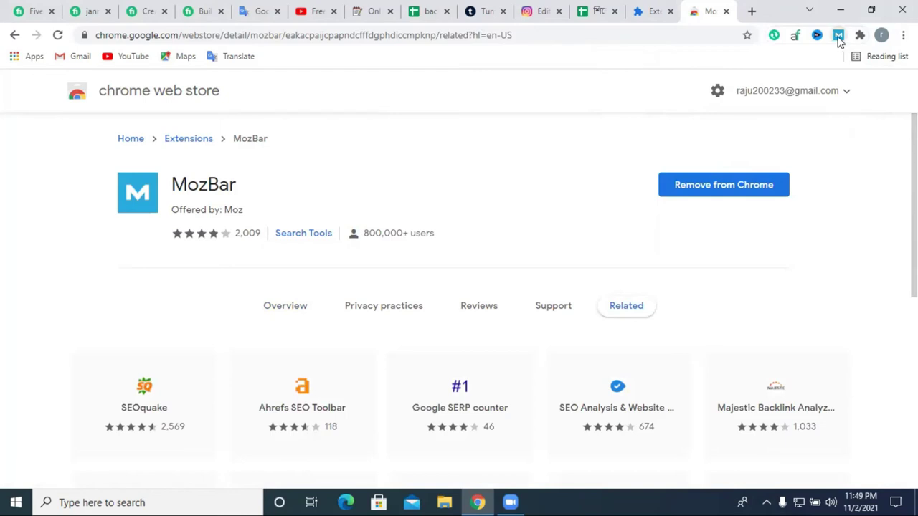
{"action": "left_click", "coordinate": [752, 11]}
{"action": "left_click", "coordinate": [674, 16]}
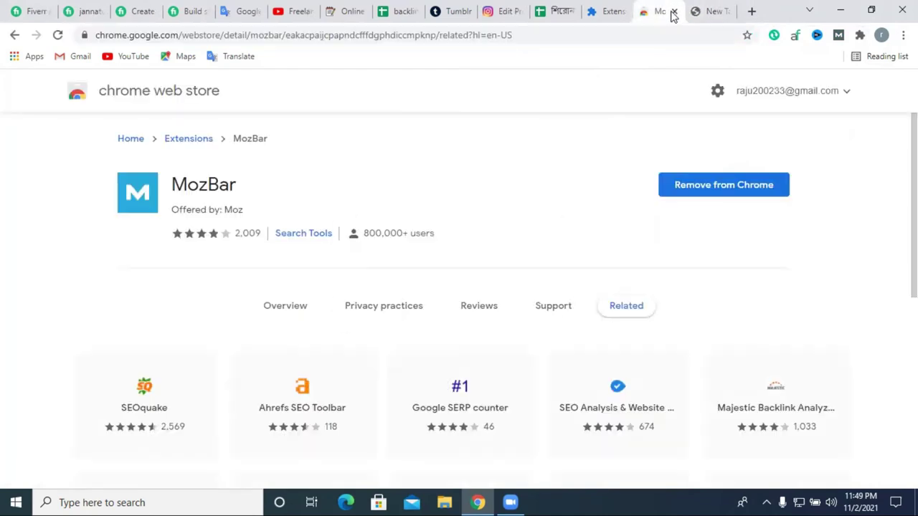
{"action": "left_click", "coordinate": [675, 12]}
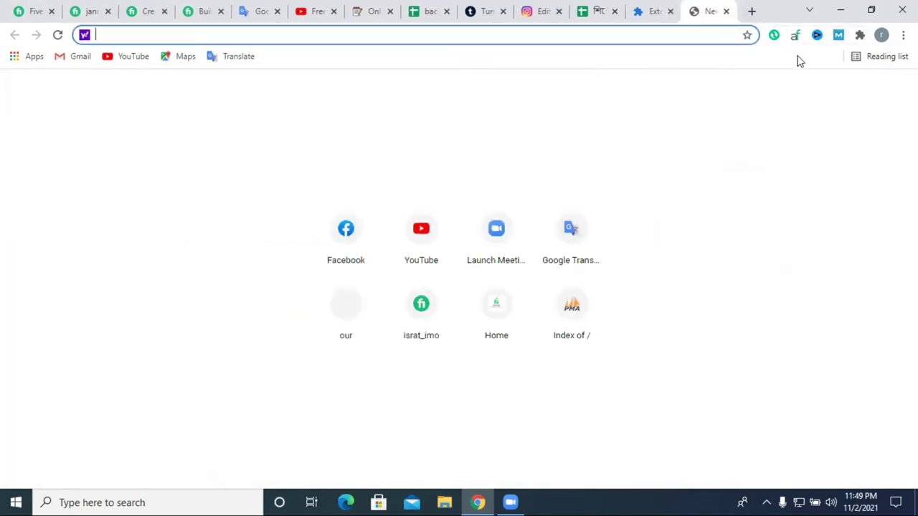
Check the Tumblr, notepad and reloaded YouTube tabs, ending on one empty new tab.
{"action": "left_click", "coordinate": [488, 10]}
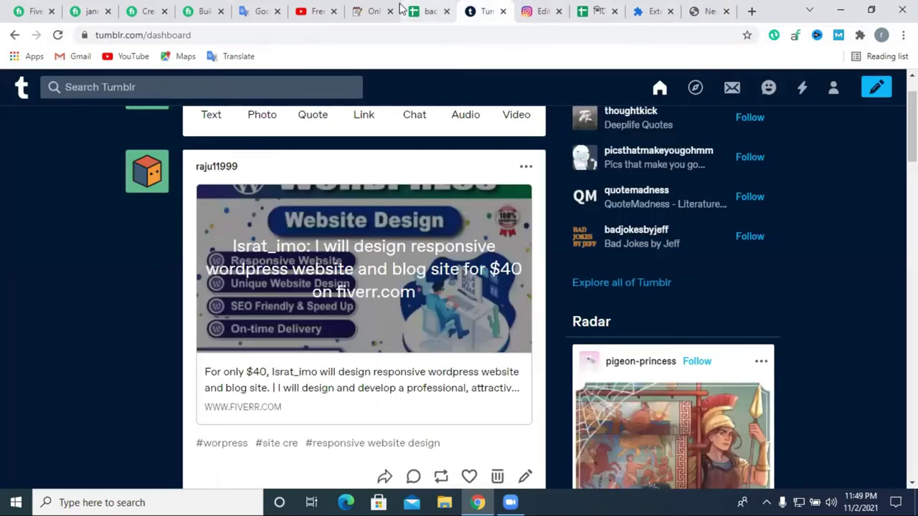
{"action": "left_click", "coordinate": [376, 10]}
{"action": "left_click", "coordinate": [320, 9]}
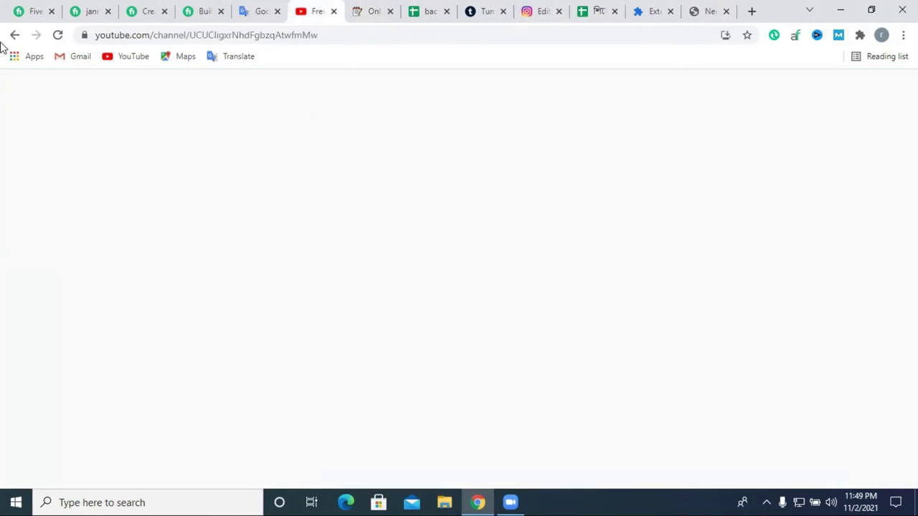
{"action": "left_click", "coordinate": [60, 35]}
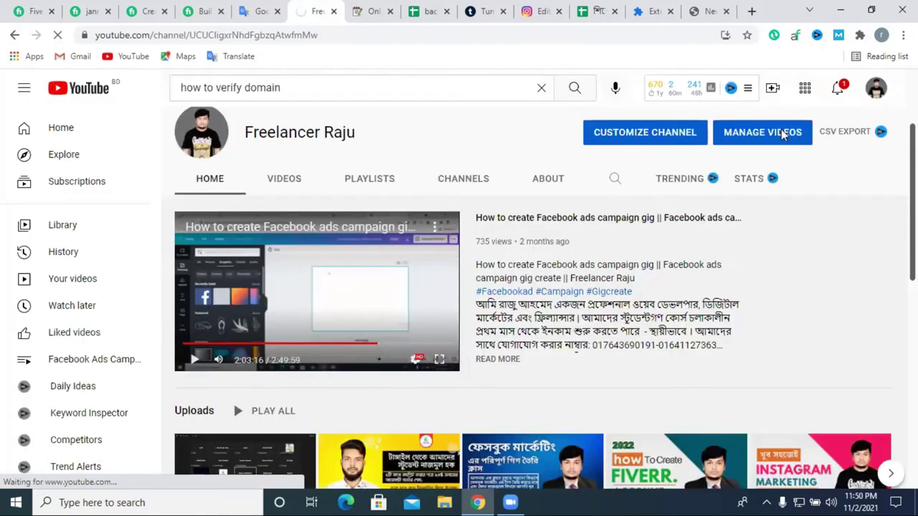
{"action": "left_click", "coordinate": [751, 12]}
{"action": "left_click", "coordinate": [667, 13]}
{"action": "left_click", "coordinate": [676, 12]}
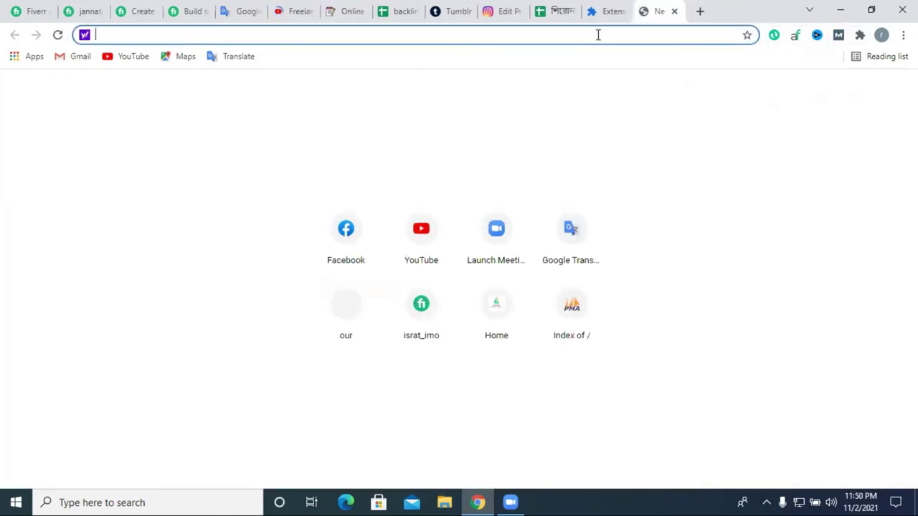
Search Yahoo for 'moz' and look over the results.
{"action": "type", "text": "moz"}
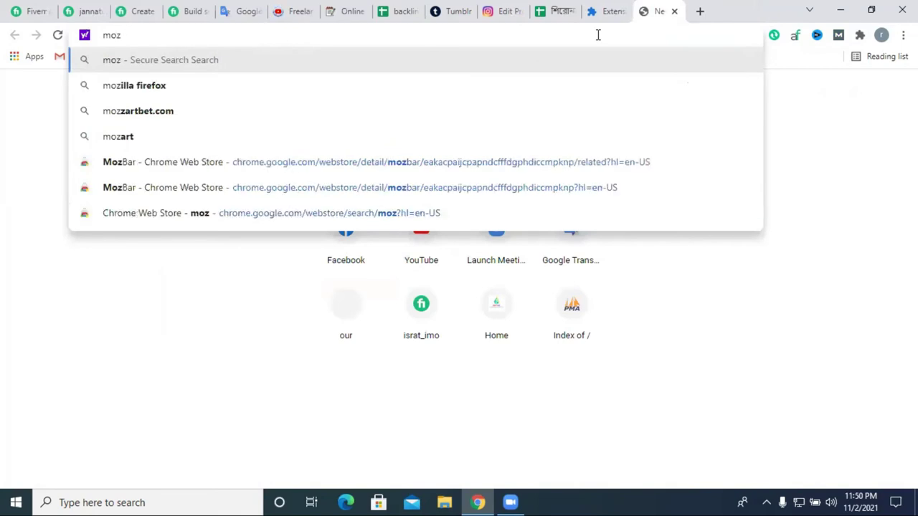
{"action": "key", "text": "Return"}
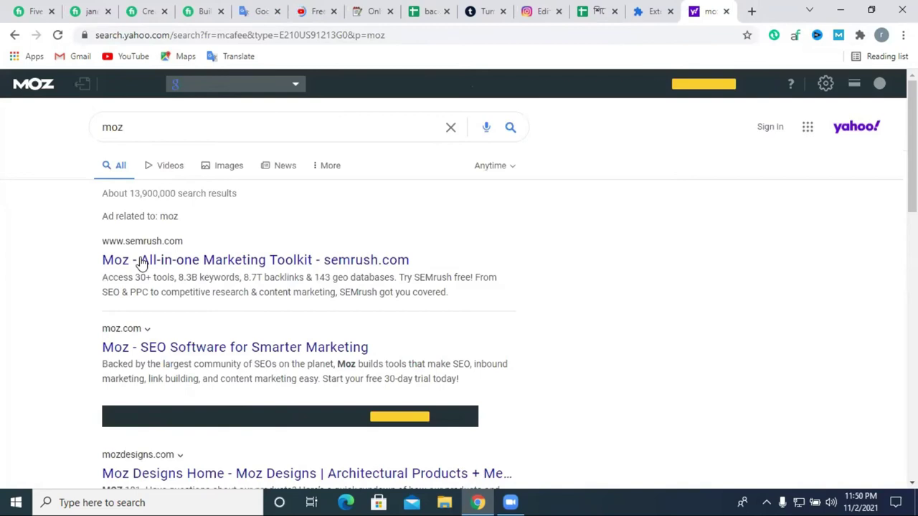
{"action": "scroll", "coordinate": [581, 265], "scroll_direction": "down", "scroll_amount": 1}
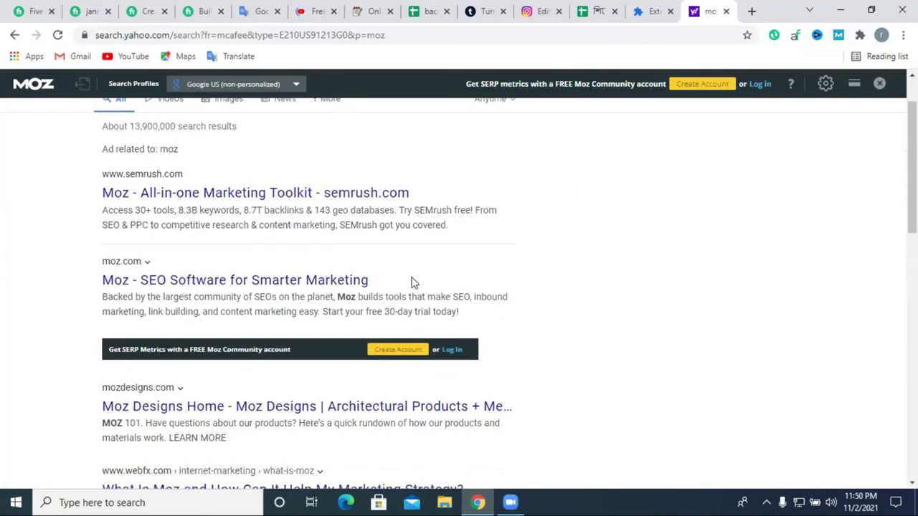
{"action": "scroll", "coordinate": [794, 186], "scroll_direction": "up", "scroll_amount": 1}
{"action": "scroll", "coordinate": [466, 330], "scroll_direction": "down", "scroll_amount": 2}
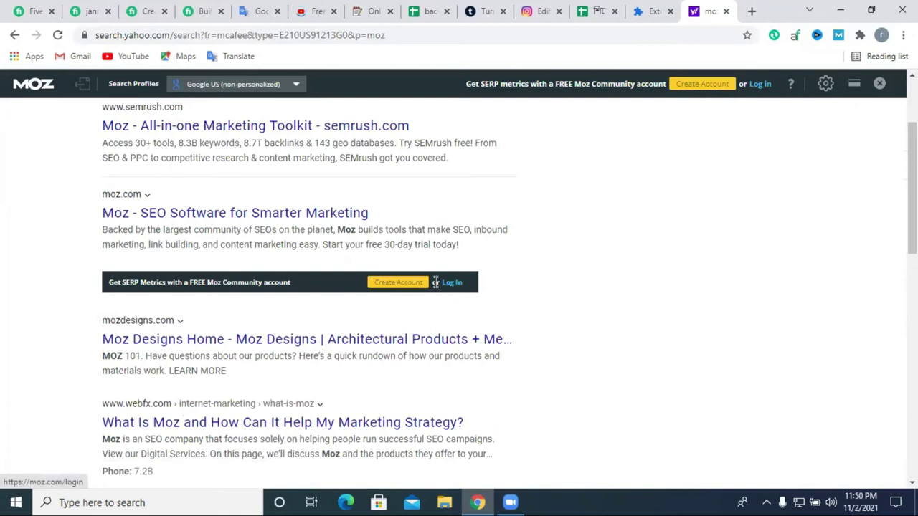
{"action": "scroll", "coordinate": [559, 268], "scroll_direction": "up", "scroll_amount": 2}
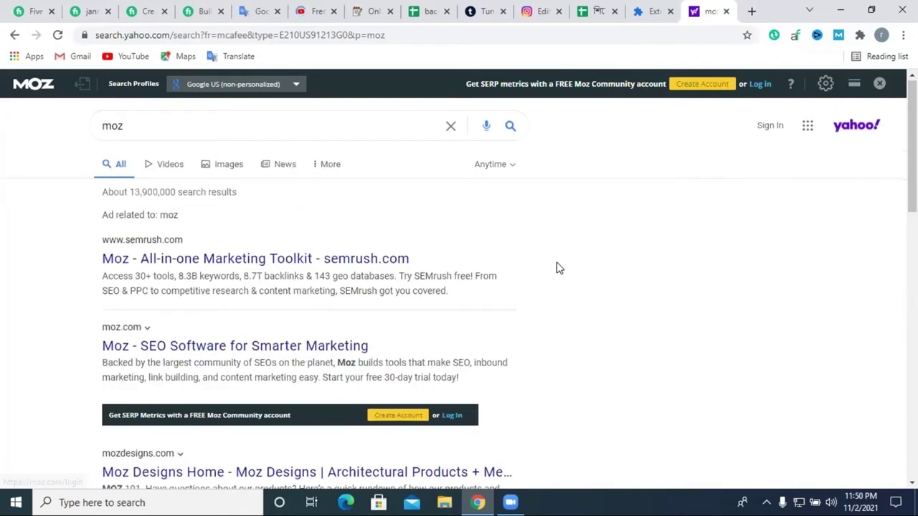
Open Moz Community's free account sign-up page.
{"action": "left_click", "coordinate": [697, 84]}
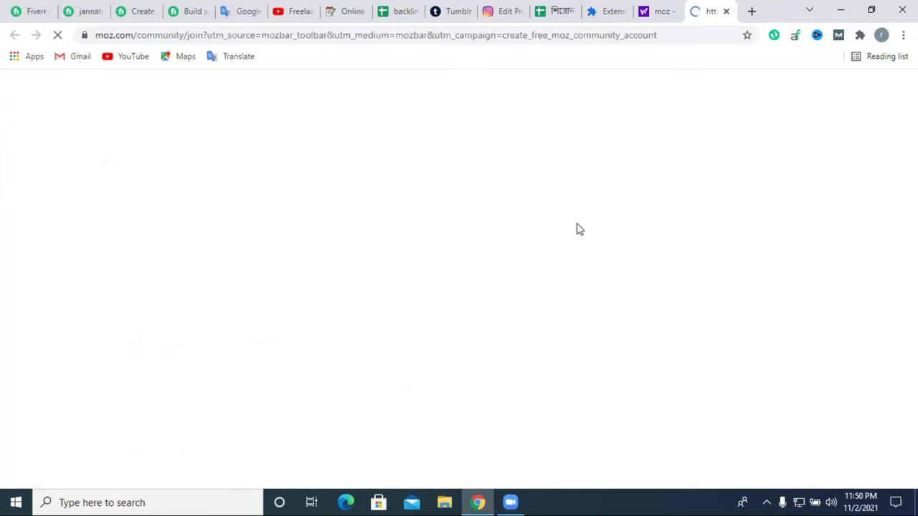
{"action": "scroll", "coordinate": [571, 225], "scroll_direction": "down", "scroll_amount": 4}
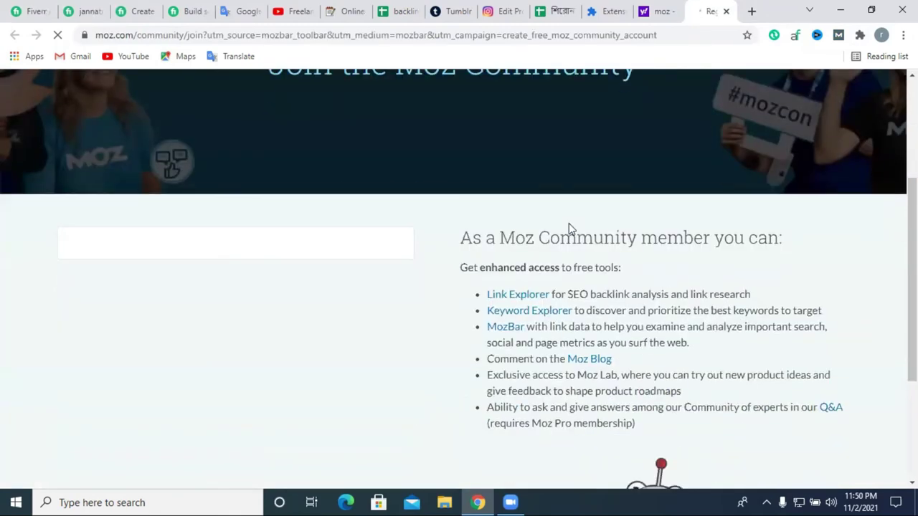
{"action": "scroll", "coordinate": [574, 230], "scroll_direction": "up", "scroll_amount": 4}
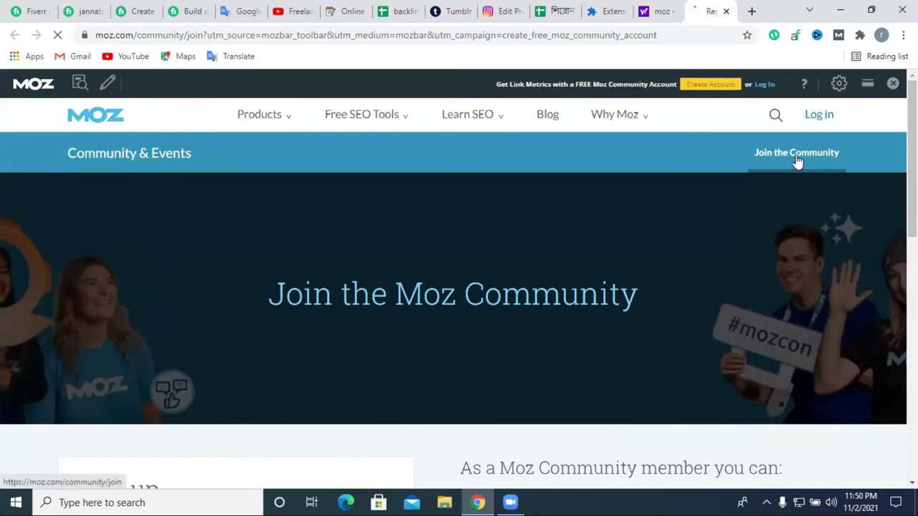
{"action": "left_click", "coordinate": [758, 171]}
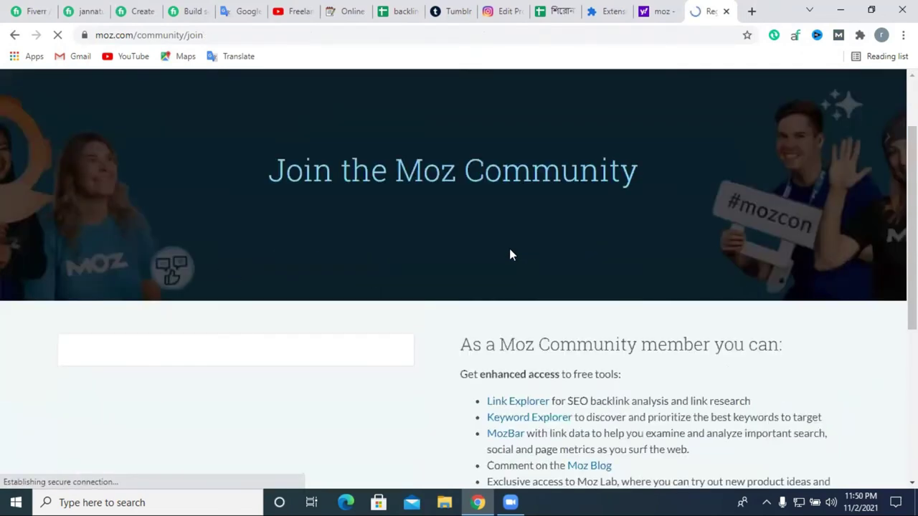
{"action": "scroll", "coordinate": [266, 251], "scroll_direction": "down", "scroll_amount": 3}
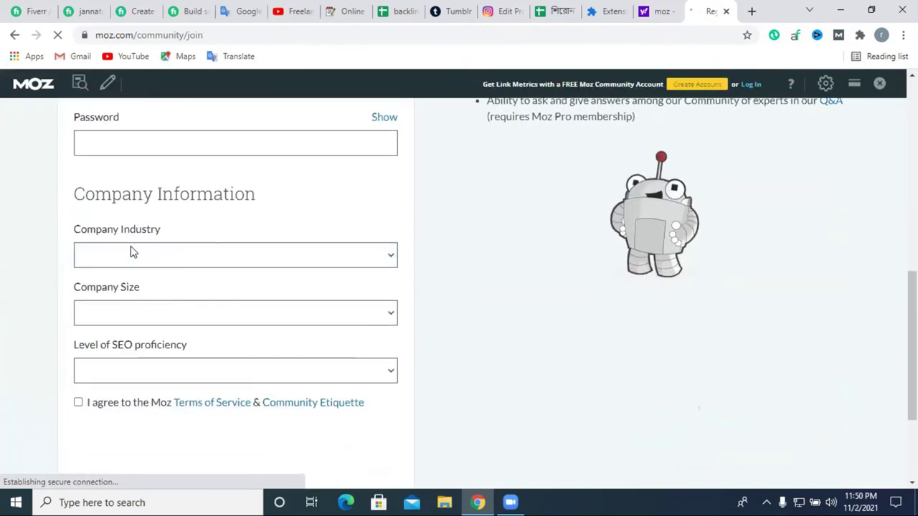
{"action": "scroll", "coordinate": [162, 359], "scroll_direction": "down", "scroll_amount": 3}
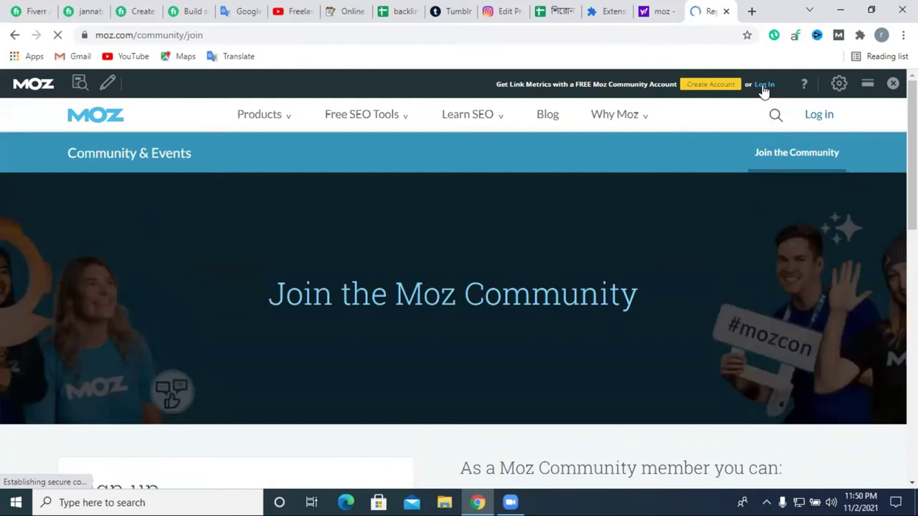
Open the Moz log-in page, close the join tab, and focus the Email field.
{"action": "left_click", "coordinate": [763, 85]}
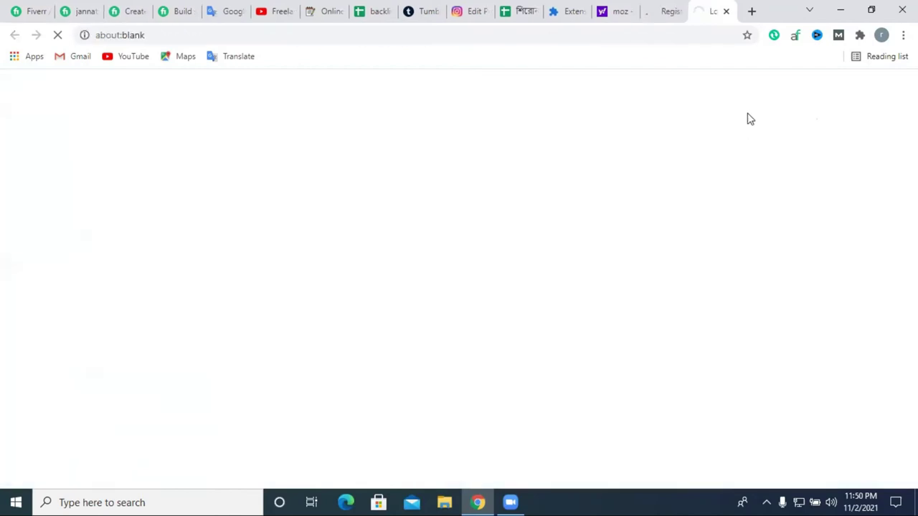
{"action": "left_click", "coordinate": [674, 12]}
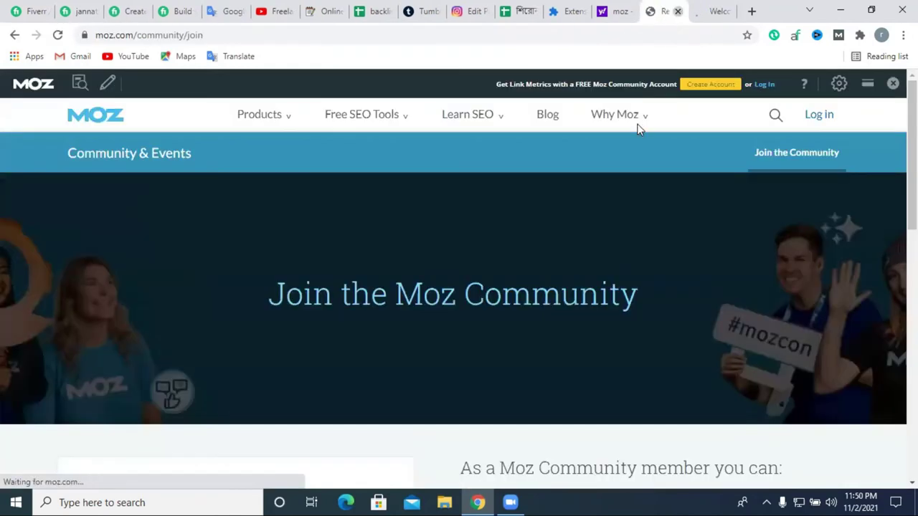
{"action": "key", "text": "ctrl+w"}
{"action": "left_click", "coordinate": [358, 289]}
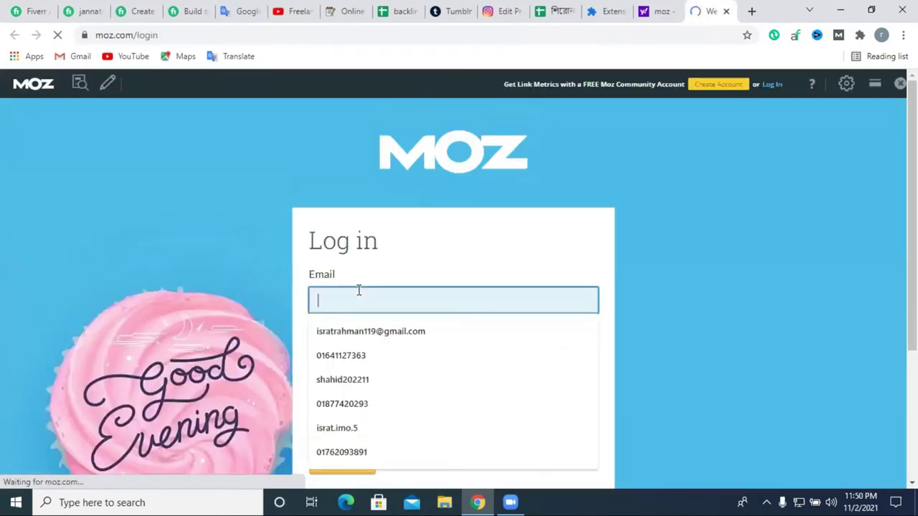
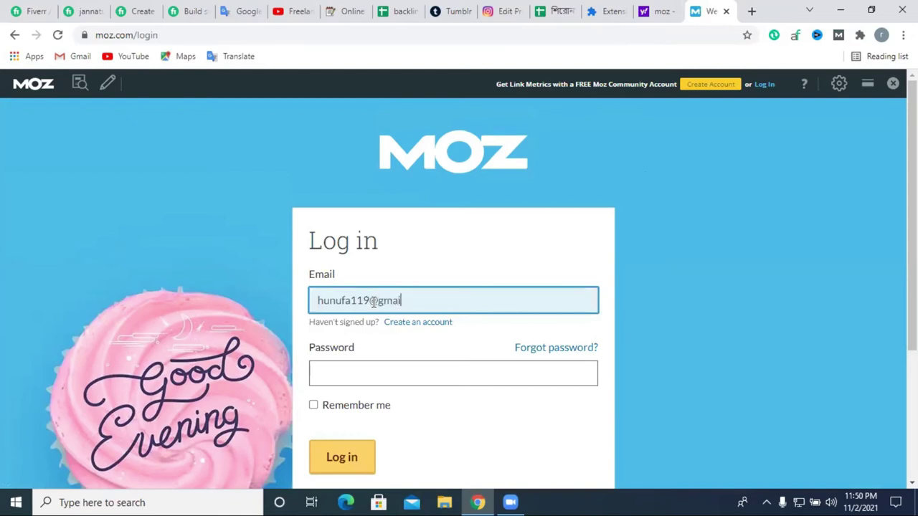
Enter the account email and password, tick Remember me, and log in to Moz.
{"action": "left_click", "coordinate": [388, 369]}
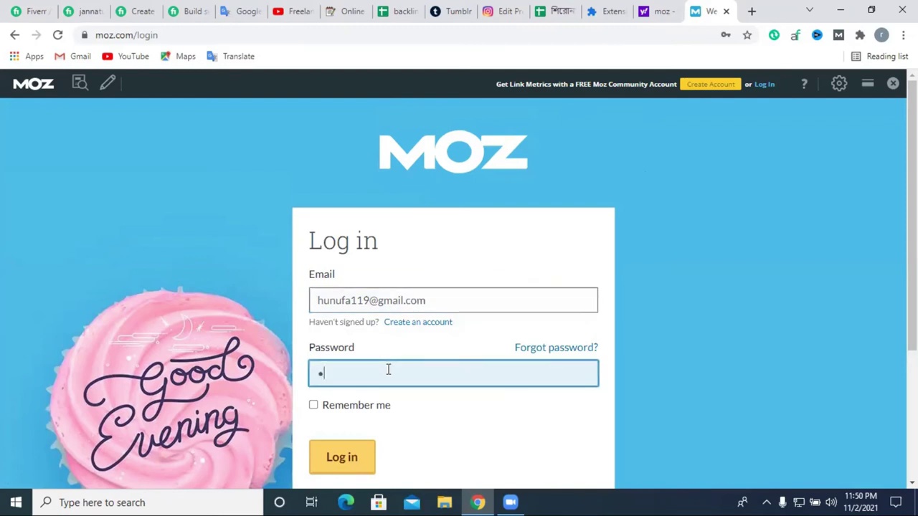
{"action": "type", "text": "••••••••"}
{"action": "left_click", "coordinate": [314, 405]}
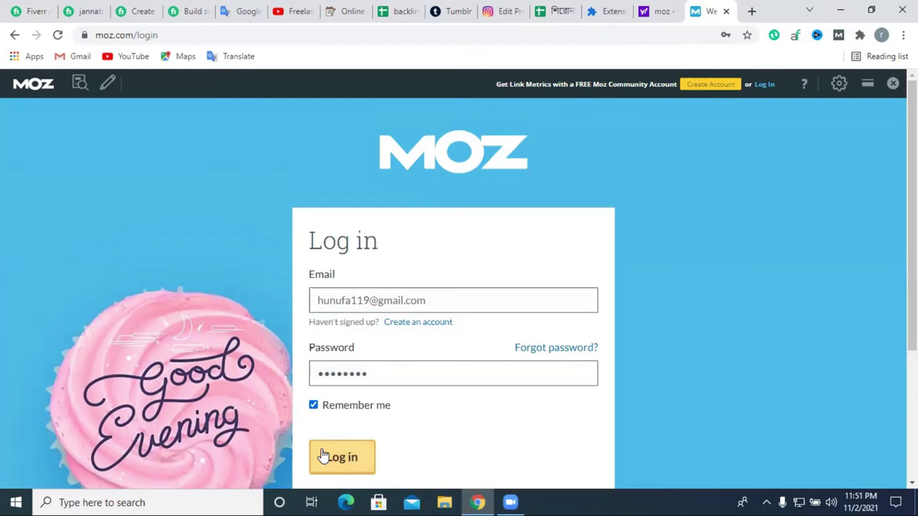
{"action": "left_click", "coordinate": [323, 457]}
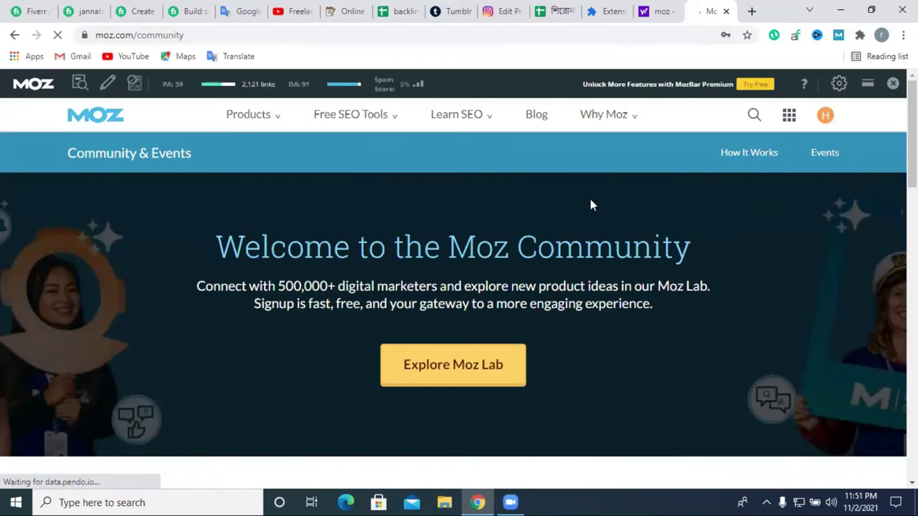
Save the Moz password in Chrome, reload the Community page, and return to Yahoo results.
{"action": "scroll", "coordinate": [337, 188], "scroll_direction": "down", "scroll_amount": 8}
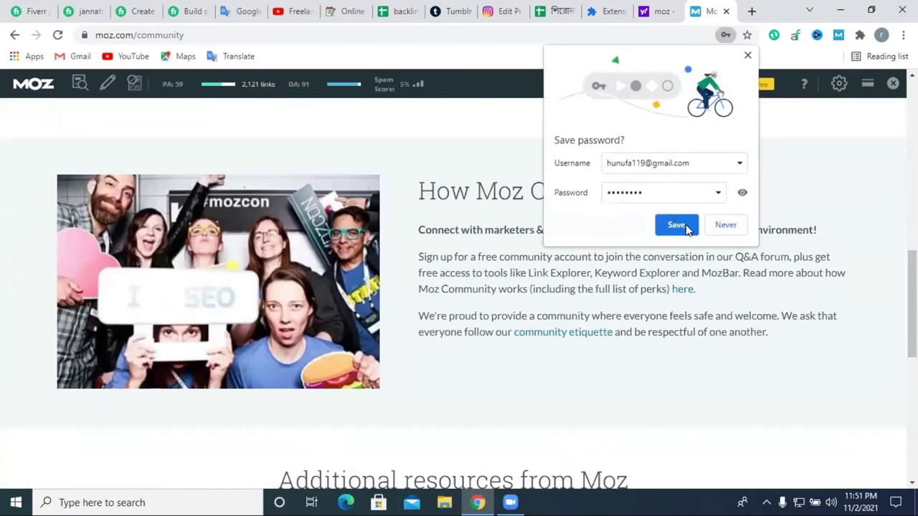
{"action": "left_click", "coordinate": [676, 226]}
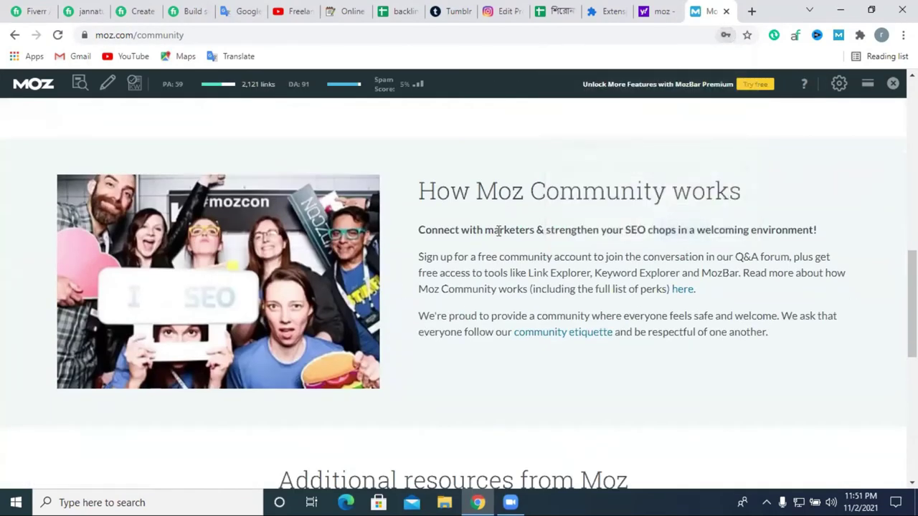
{"action": "scroll", "coordinate": [564, 262], "scroll_direction": "down", "scroll_amount": 5}
{"action": "scroll", "coordinate": [589, 258], "scroll_direction": "down", "scroll_amount": 2}
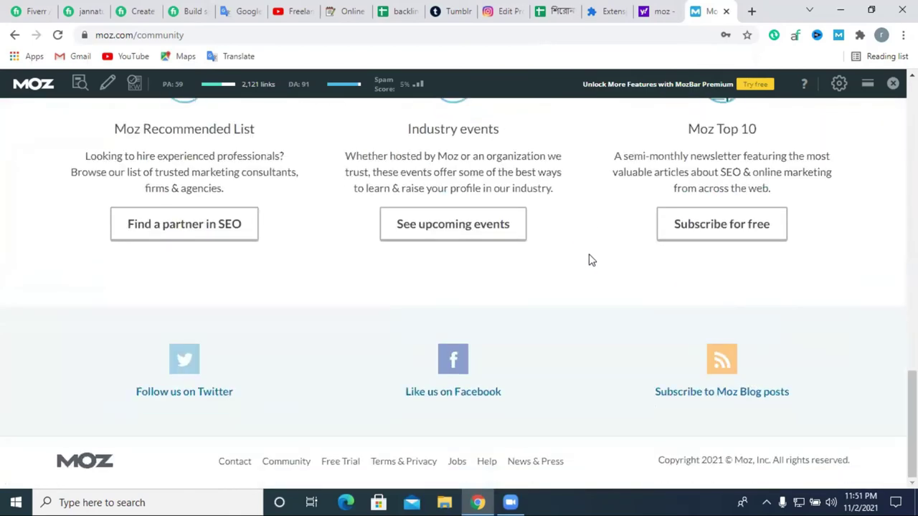
{"action": "scroll", "coordinate": [589, 258], "scroll_direction": "up", "scroll_amount": 20}
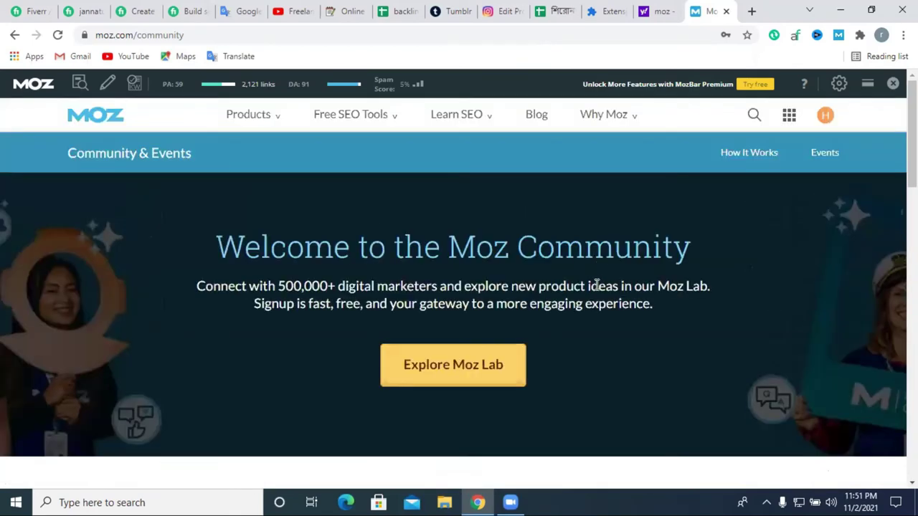
{"action": "scroll", "coordinate": [367, 319], "scroll_direction": "down", "scroll_amount": 7}
{"action": "scroll", "coordinate": [409, 242], "scroll_direction": "up", "scroll_amount": 7}
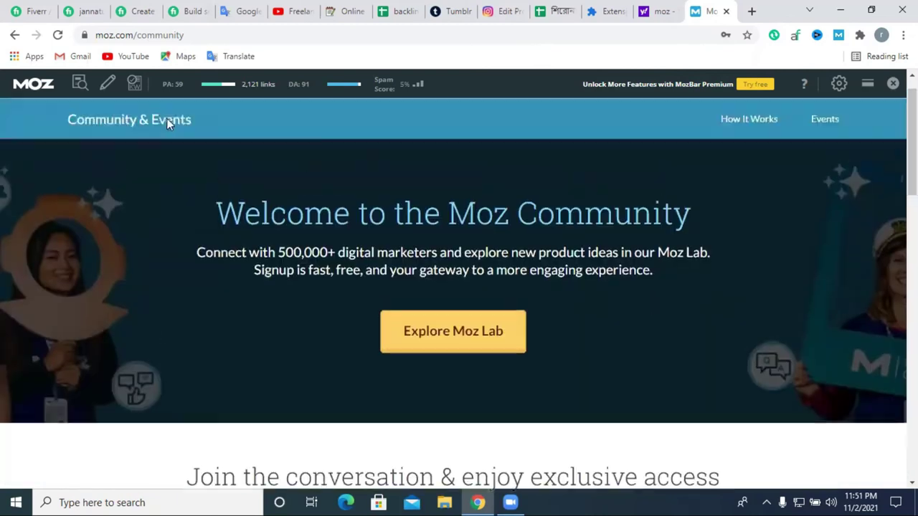
{"action": "left_click", "coordinate": [90, 124]}
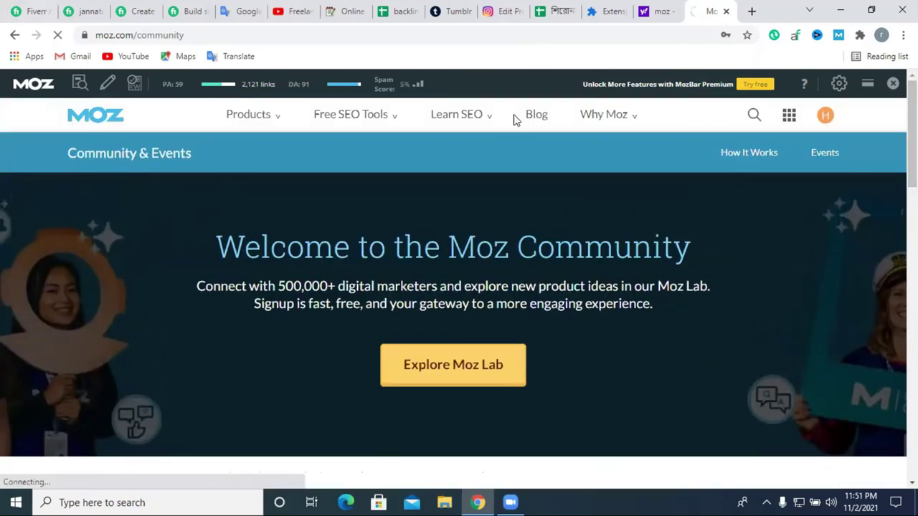
{"action": "left_click", "coordinate": [656, 10]}
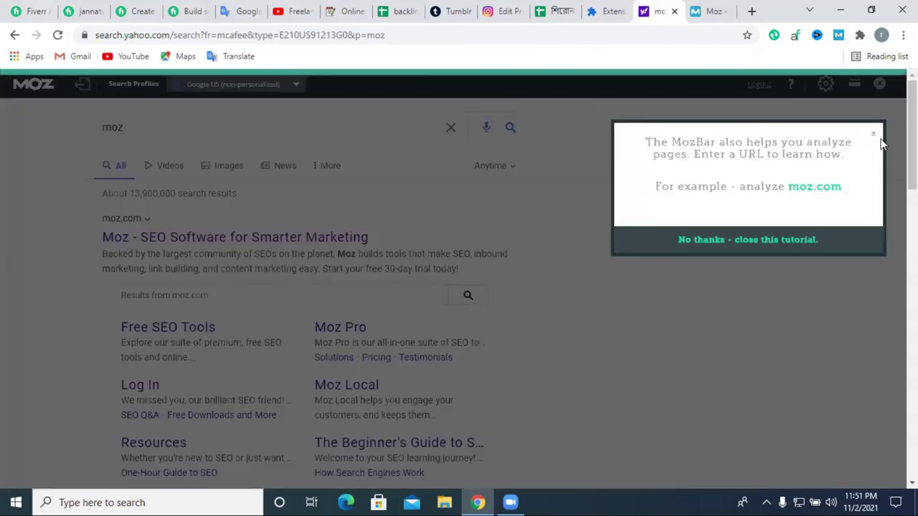
Close the MozBar tutorial and reload the moz results to show PA/DA bars.
{"action": "left_click", "coordinate": [870, 137]}
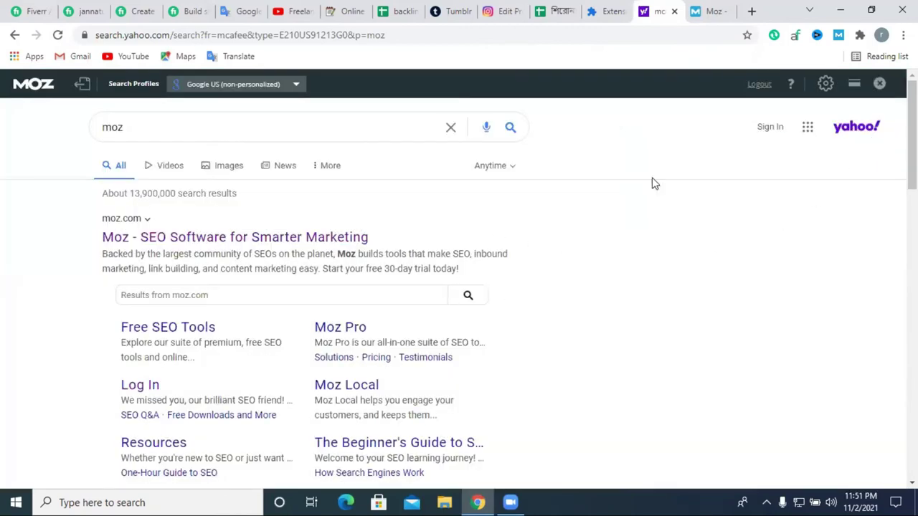
{"action": "left_click", "coordinate": [59, 36]}
{"action": "scroll", "coordinate": [524, 283], "scroll_direction": "down", "scroll_amount": 5}
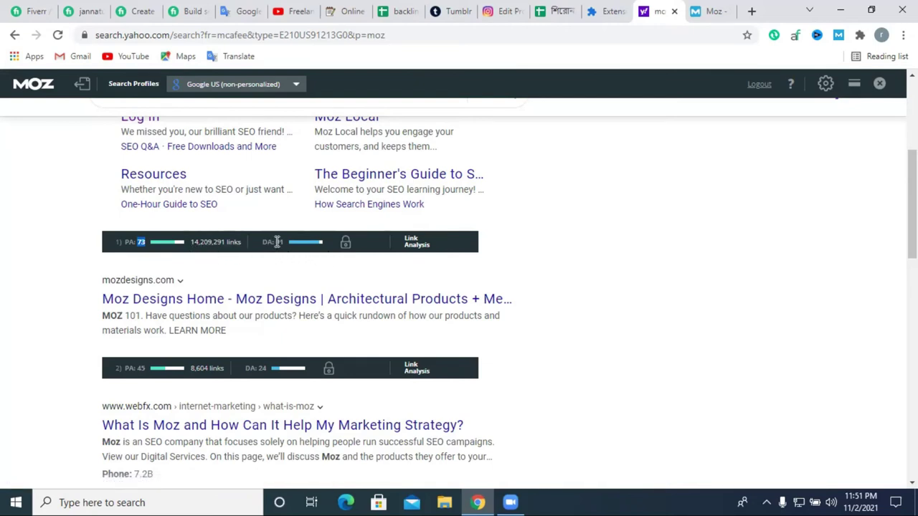
Search Yahoo for 'best car' and scroll through its results and Moz scores.
{"action": "scroll", "coordinate": [308, 316], "scroll_direction": "up", "scroll_amount": 4}
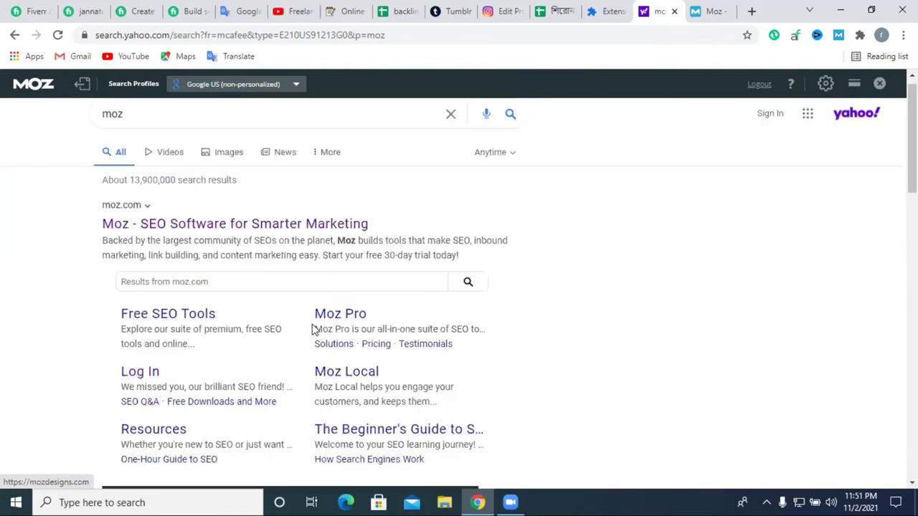
{"action": "left_click", "coordinate": [197, 131]}
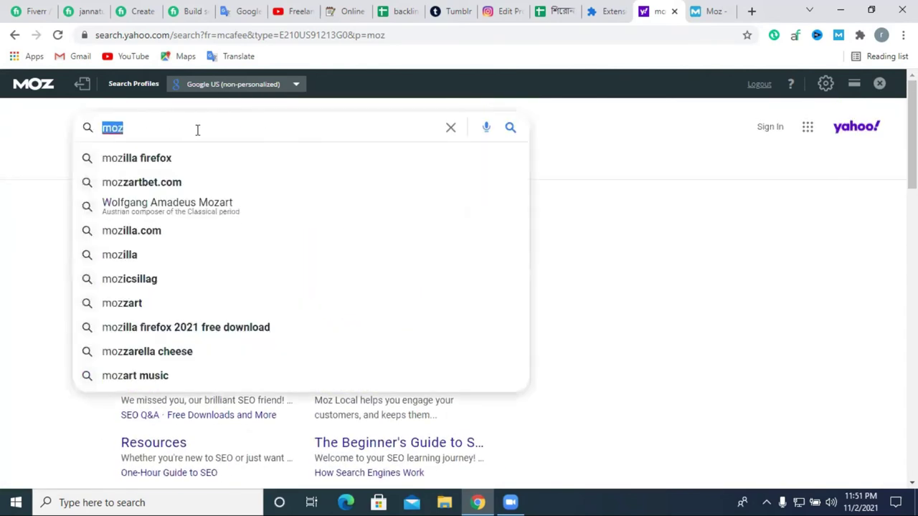
{"action": "type", "text": "best "}
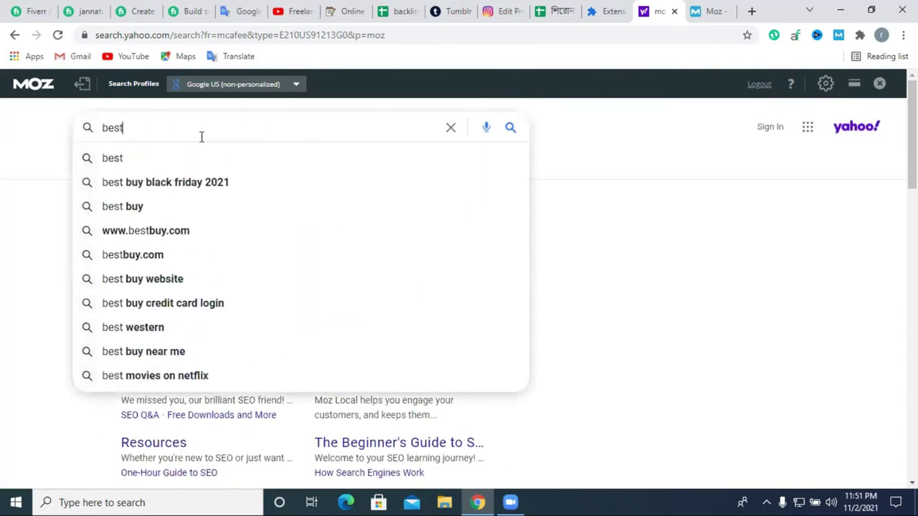
{"action": "type", "text": "car"}
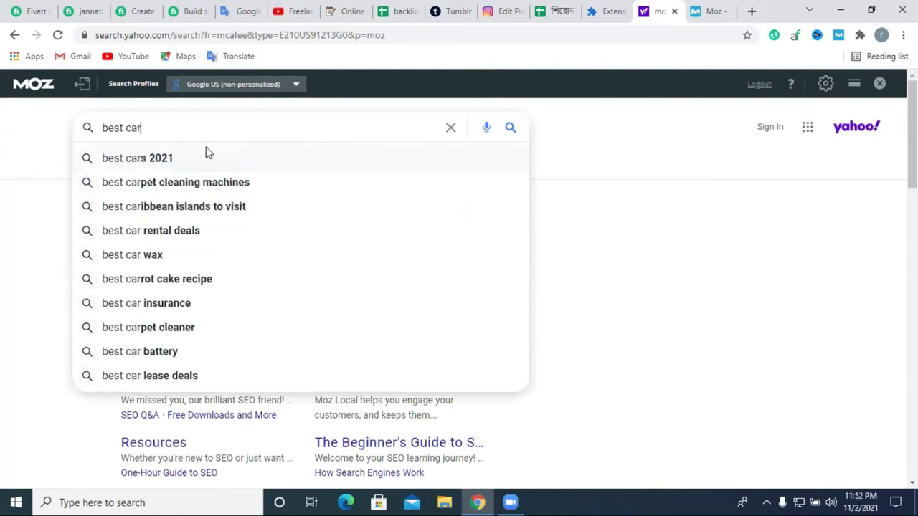
{"action": "key", "text": "Return"}
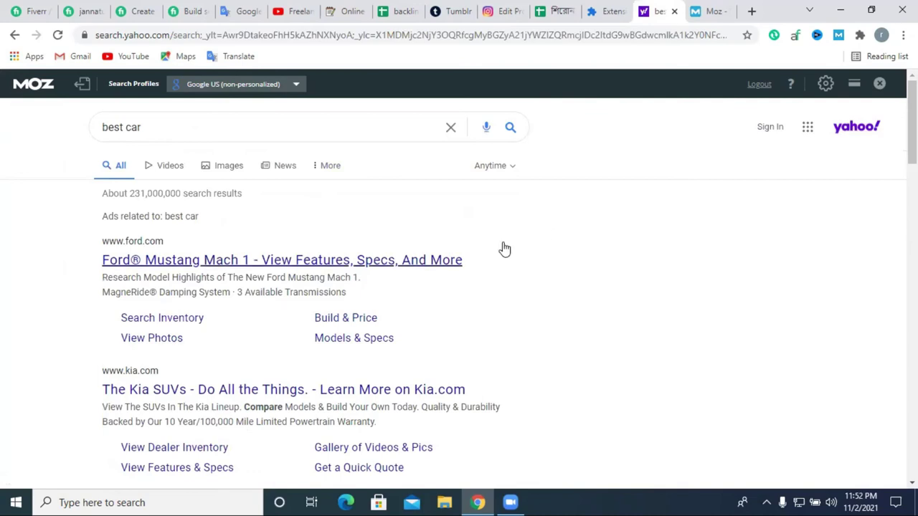
{"action": "scroll", "coordinate": [504, 248], "scroll_direction": "down", "scroll_amount": 5}
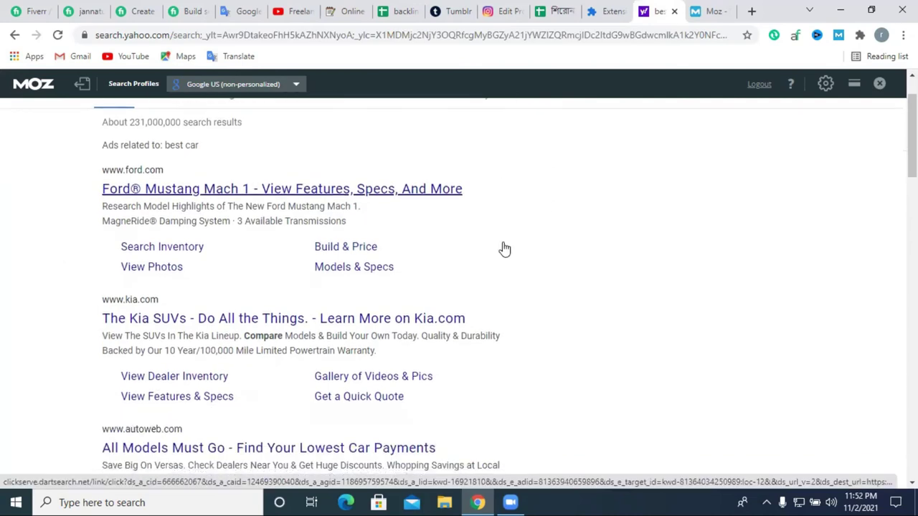
{"action": "scroll", "coordinate": [505, 249], "scroll_direction": "up", "scroll_amount": 4}
{"action": "scroll", "coordinate": [504, 249], "scroll_direction": "up", "scroll_amount": 1}
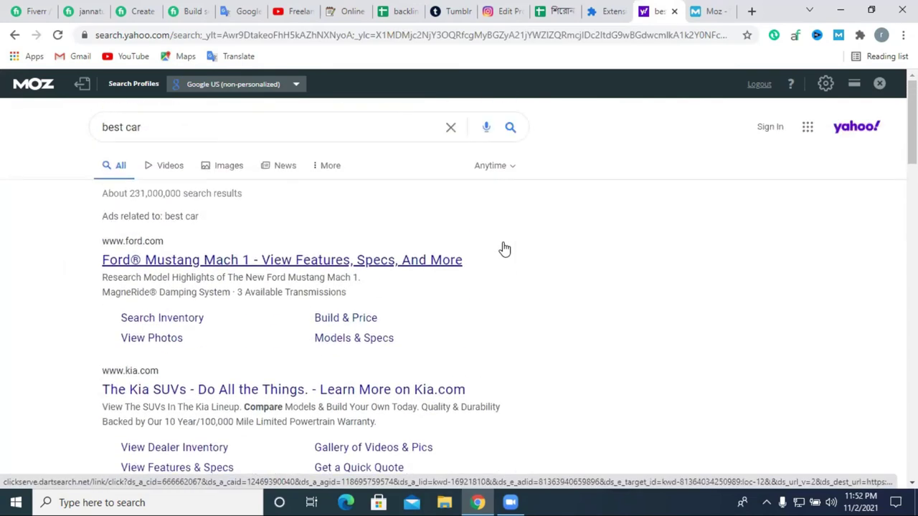
{"action": "scroll", "coordinate": [504, 248], "scroll_direction": "down", "scroll_amount": 3}
{"action": "scroll", "coordinate": [510, 351], "scroll_direction": "up", "scroll_amount": 3}
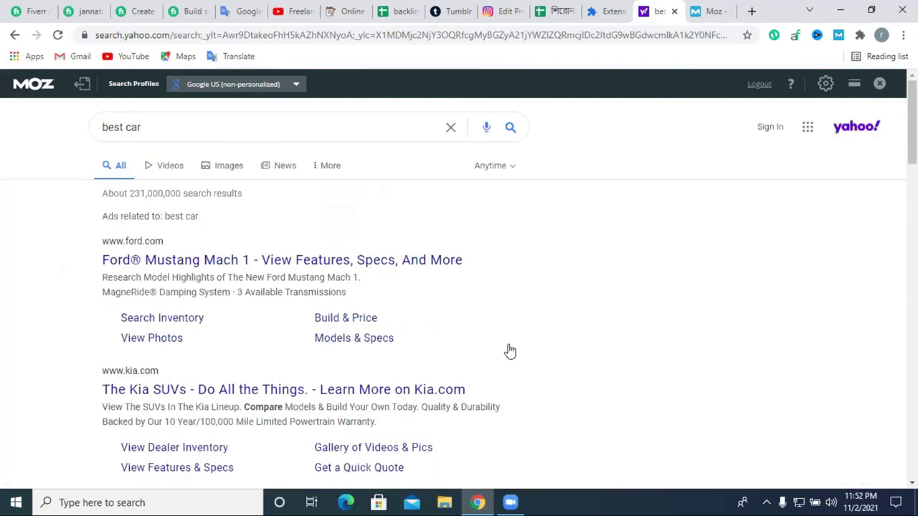
{"action": "scroll", "coordinate": [523, 263], "scroll_direction": "down", "scroll_amount": 10}
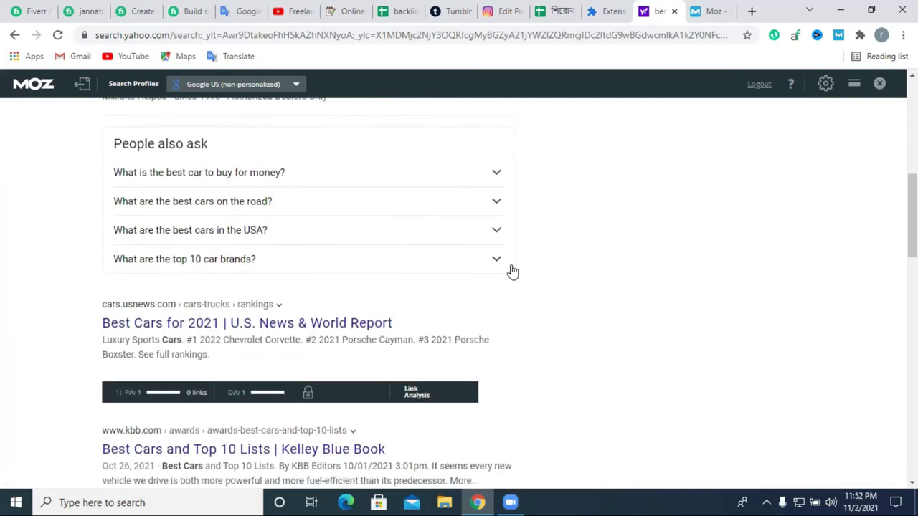
{"action": "scroll", "coordinate": [510, 268], "scroll_direction": "up", "scroll_amount": 4}
{"action": "scroll", "coordinate": [513, 269], "scroll_direction": "up", "scroll_amount": 6}
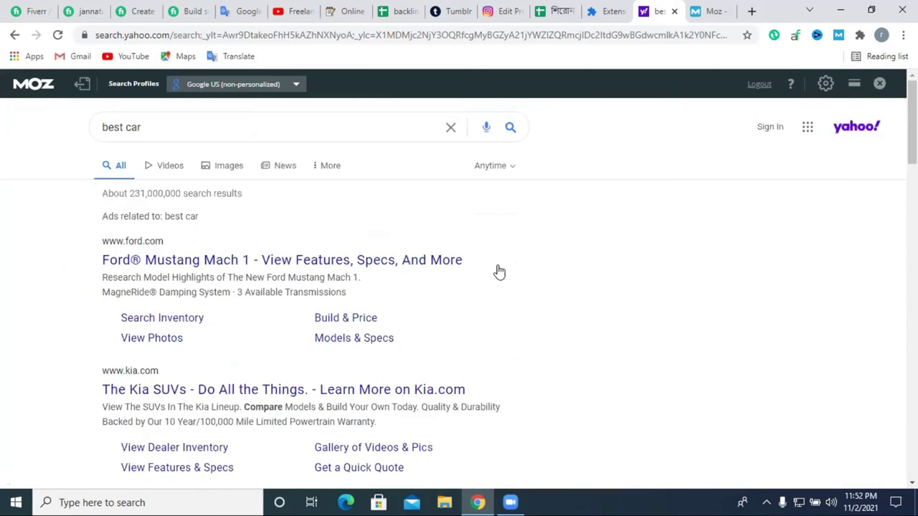
{"action": "scroll", "coordinate": [508, 276], "scroll_direction": "down", "scroll_amount": 4}
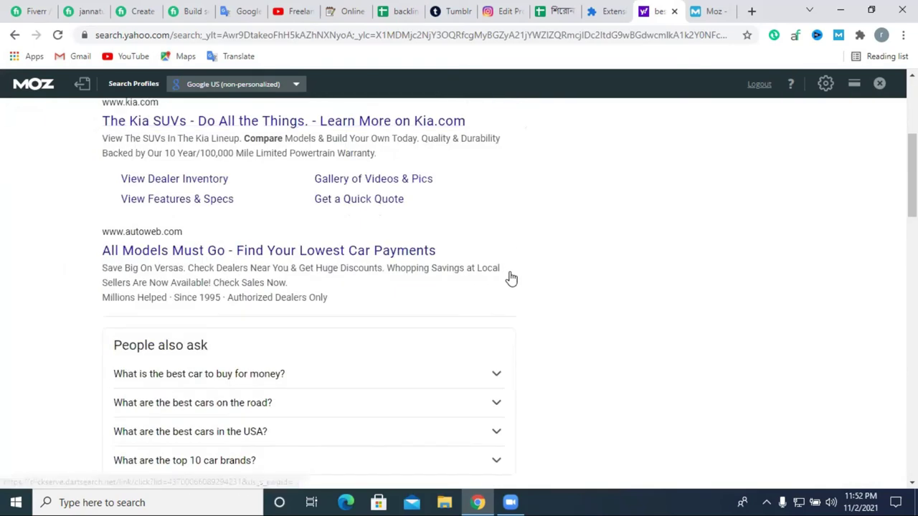
{"action": "scroll", "coordinate": [509, 278], "scroll_direction": "up", "scroll_amount": 4}
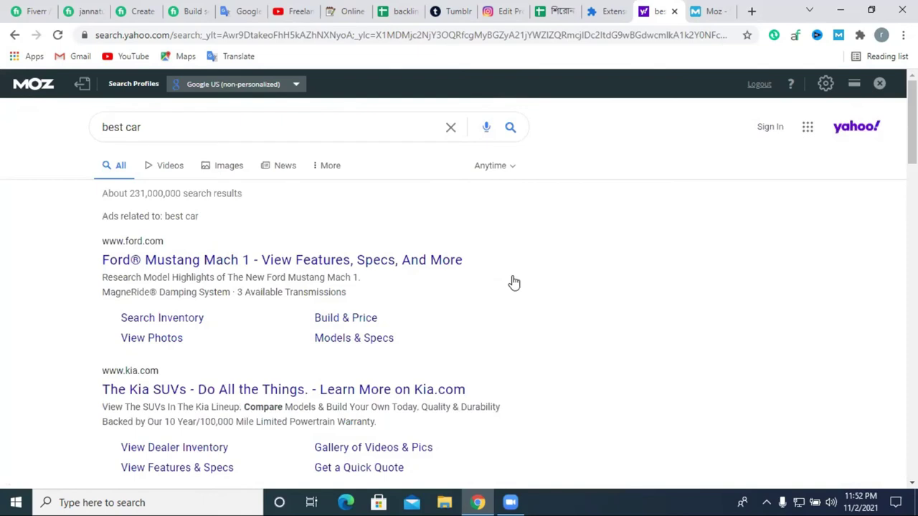
{"action": "scroll", "coordinate": [513, 282], "scroll_direction": "down", "scroll_amount": 3}
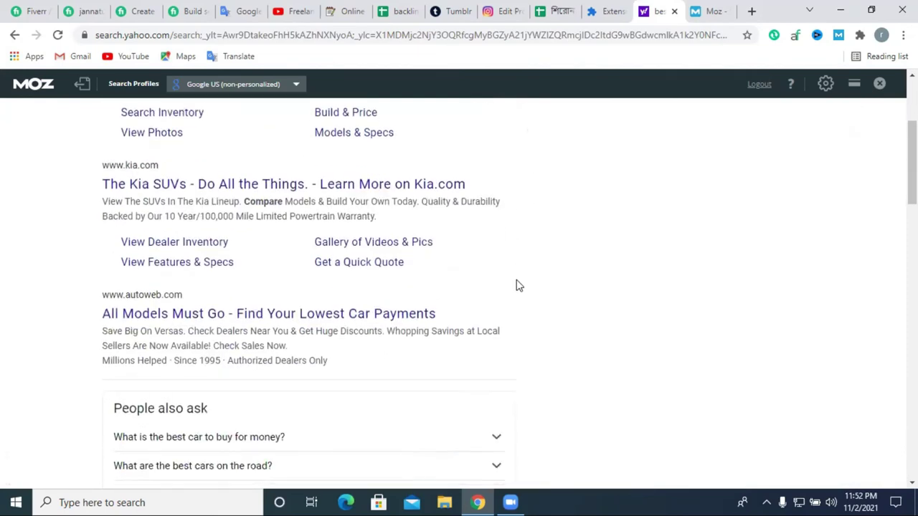
{"action": "scroll", "coordinate": [518, 286], "scroll_direction": "down", "scroll_amount": 6}
{"action": "scroll", "coordinate": [519, 285], "scroll_direction": "up", "scroll_amount": 8}
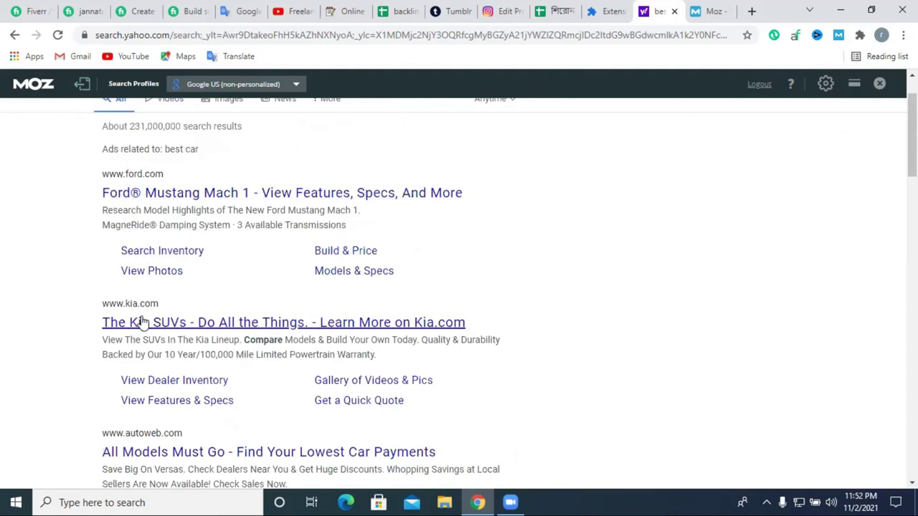
{"action": "scroll", "coordinate": [129, 300], "scroll_direction": "up", "scroll_amount": 1}
{"action": "scroll", "coordinate": [817, 291], "scroll_direction": "down", "scroll_amount": 5}
{"action": "scroll", "coordinate": [538, 227], "scroll_direction": "down", "scroll_amount": 5}
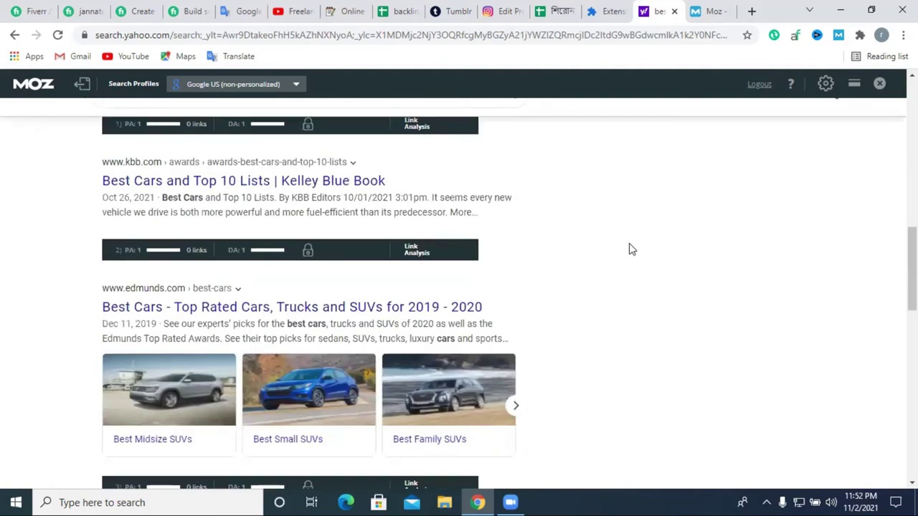
{"action": "scroll", "coordinate": [610, 255], "scroll_direction": "up", "scroll_amount": 2}
{"action": "scroll", "coordinate": [166, 225], "scroll_direction": "down", "scroll_amount": 4}
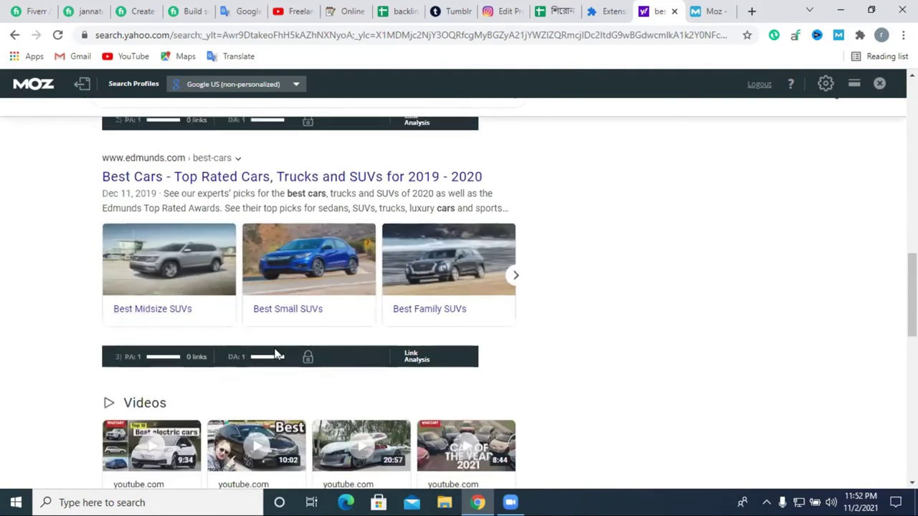
{"action": "scroll", "coordinate": [195, 303], "scroll_direction": "up", "scroll_amount": 7}
{"action": "scroll", "coordinate": [215, 302], "scroll_direction": "down", "scroll_amount": 4}
{"action": "scroll", "coordinate": [251, 296], "scroll_direction": "down", "scroll_amount": 15}
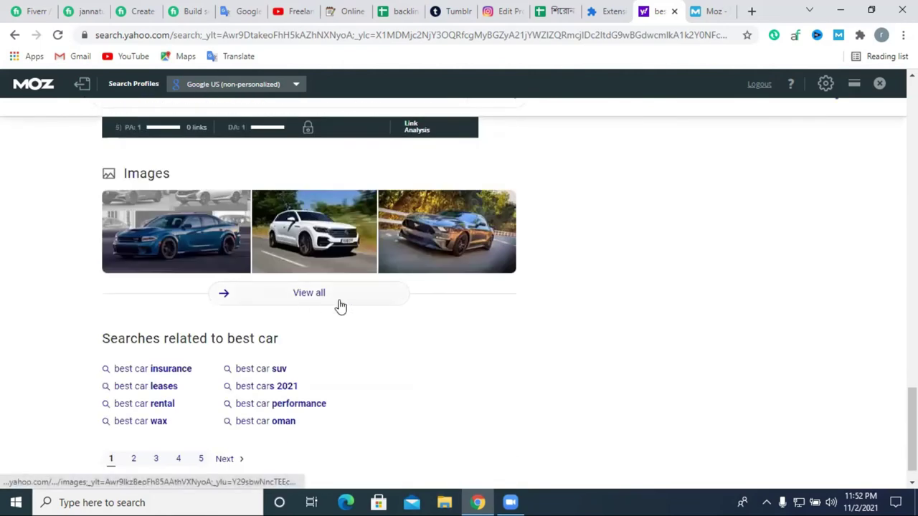
{"action": "scroll", "coordinate": [375, 251], "scroll_direction": "up", "scroll_amount": 20}
{"action": "scroll", "coordinate": [539, 172], "scroll_direction": "up", "scroll_amount": 2}
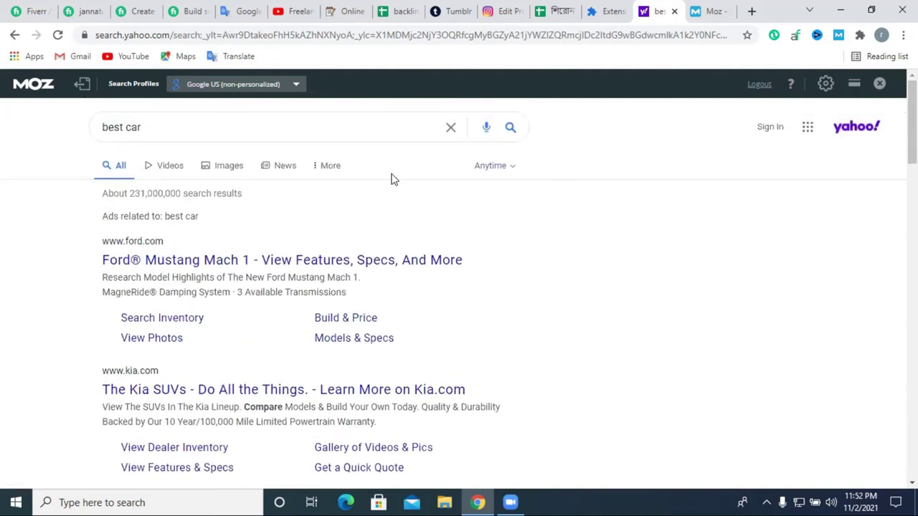
Switch to the suggested 'best cars 2021' search and scan its results.
{"action": "left_click", "coordinate": [209, 131]}
{"action": "left_click", "coordinate": [201, 159]}
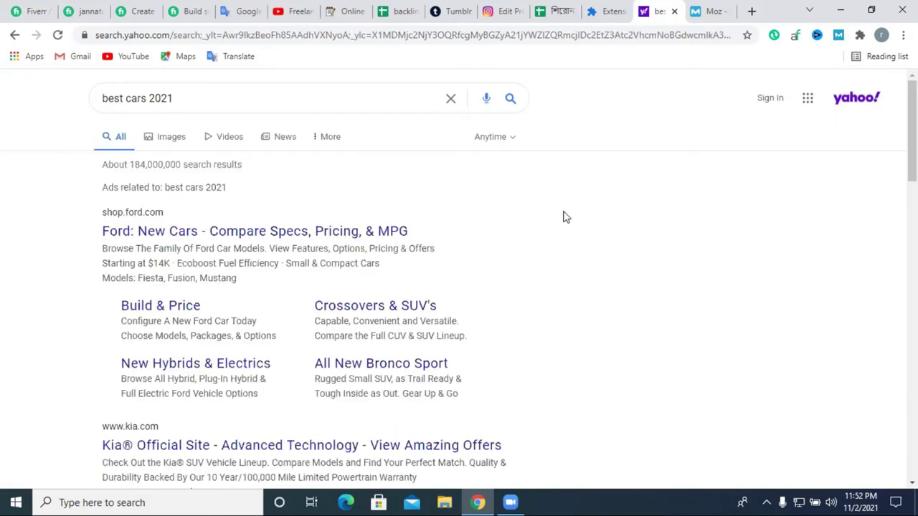
{"action": "scroll", "coordinate": [566, 235], "scroll_direction": "down", "scroll_amount": 6}
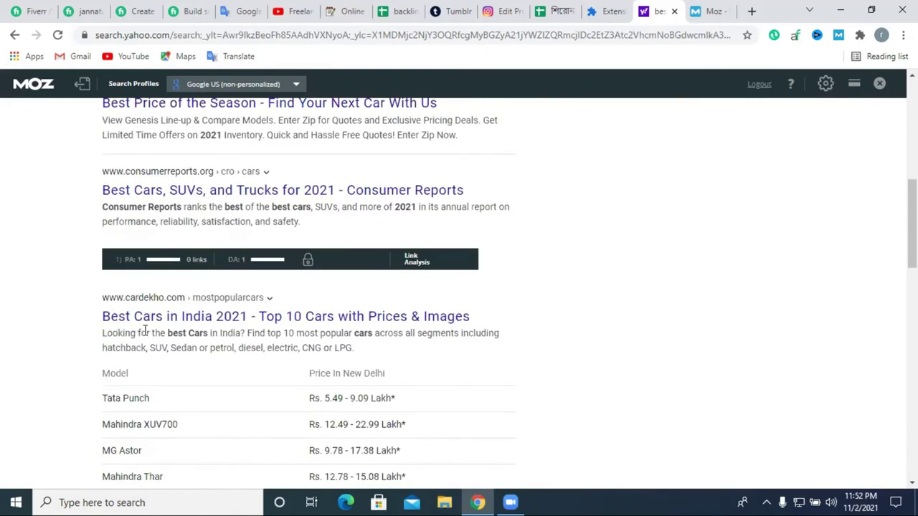
{"action": "scroll", "coordinate": [180, 278], "scroll_direction": "down", "scroll_amount": 15}
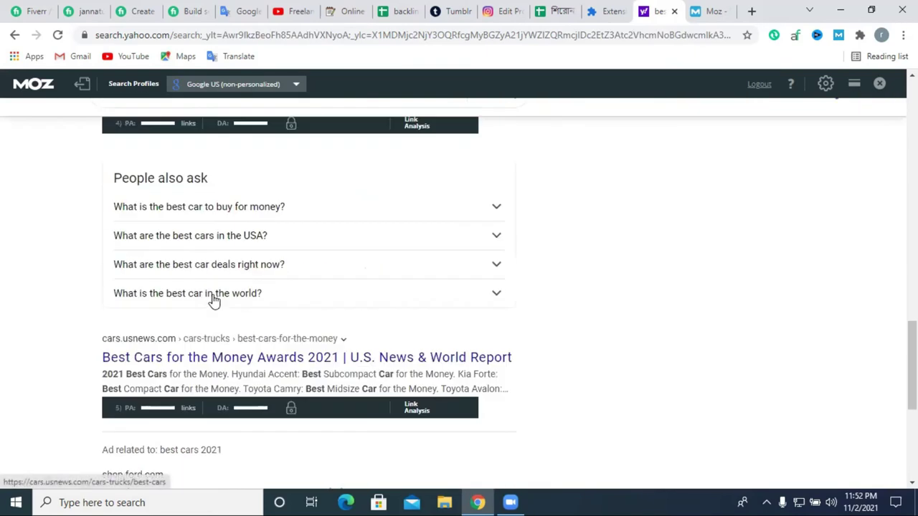
{"action": "scroll", "coordinate": [269, 301], "scroll_direction": "up", "scroll_amount": 20}
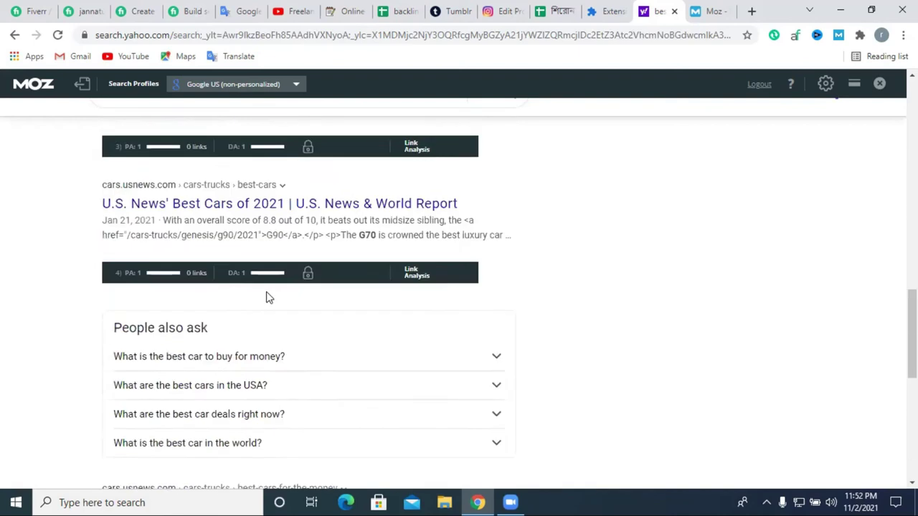
{"action": "scroll", "coordinate": [271, 306], "scroll_direction": "up", "scroll_amount": 2}
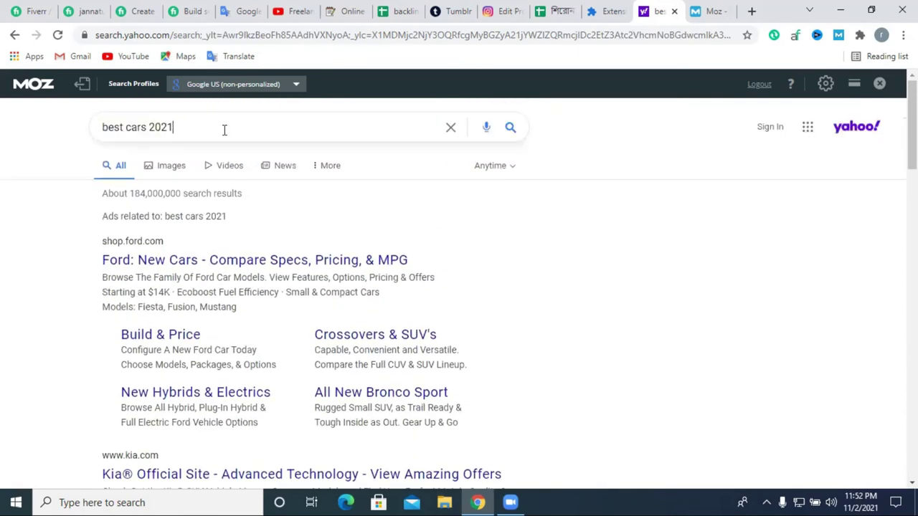
{"action": "left_click", "coordinate": [224, 130]}
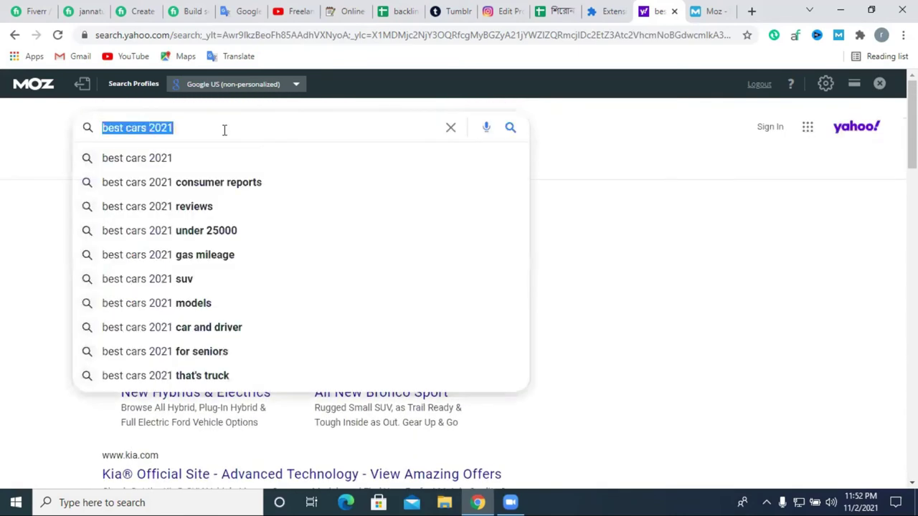
Search Yahoo for 'phone' and browse page 2 of the results.
{"action": "type", "text": "phone"}
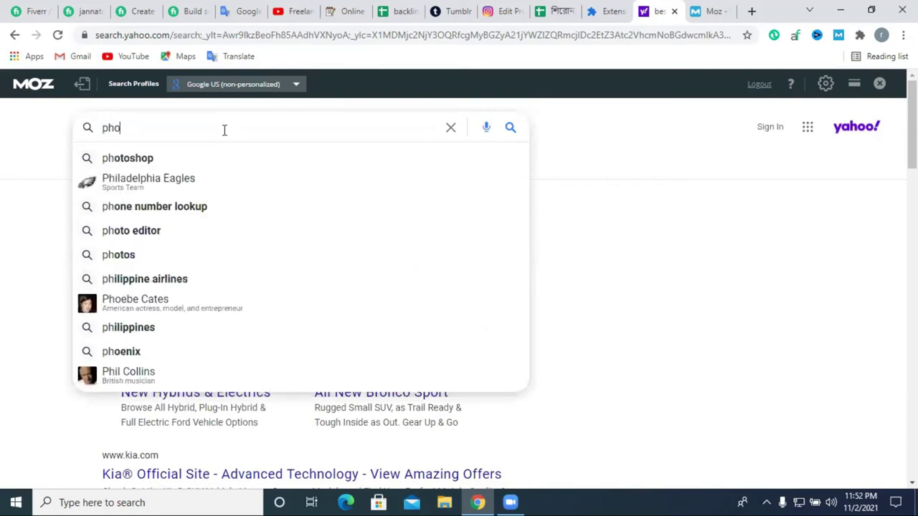
{"action": "key", "text": "Return"}
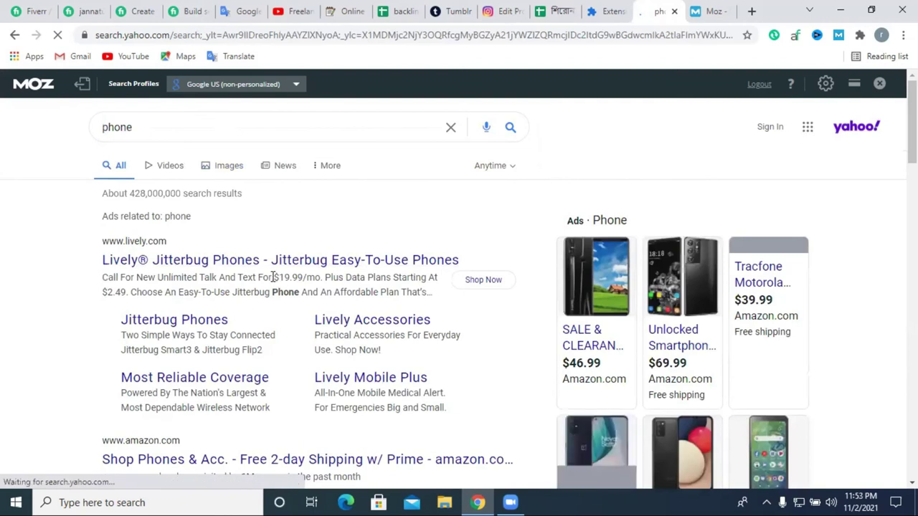
{"action": "scroll", "coordinate": [272, 282], "scroll_direction": "down", "scroll_amount": 3}
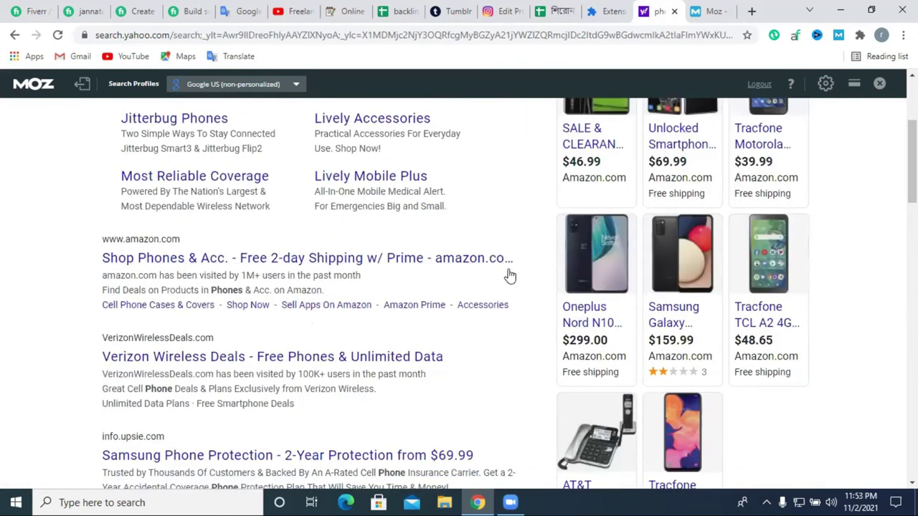
{"action": "scroll", "coordinate": [509, 275], "scroll_direction": "down", "scroll_amount": 5}
{"action": "scroll", "coordinate": [509, 275], "scroll_direction": "down", "scroll_amount": 4}
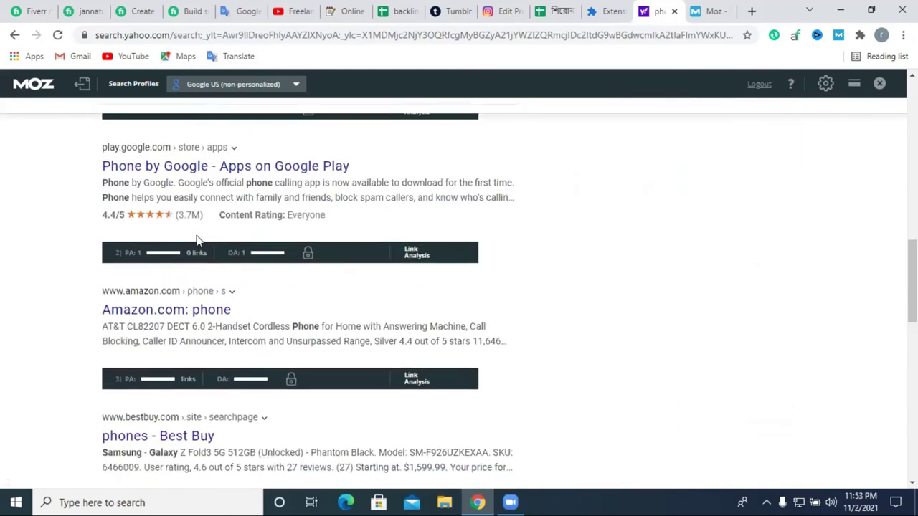
{"action": "scroll", "coordinate": [200, 241], "scroll_direction": "down", "scroll_amount": 4}
{"action": "scroll", "coordinate": [200, 247], "scroll_direction": "down", "scroll_amount": 7}
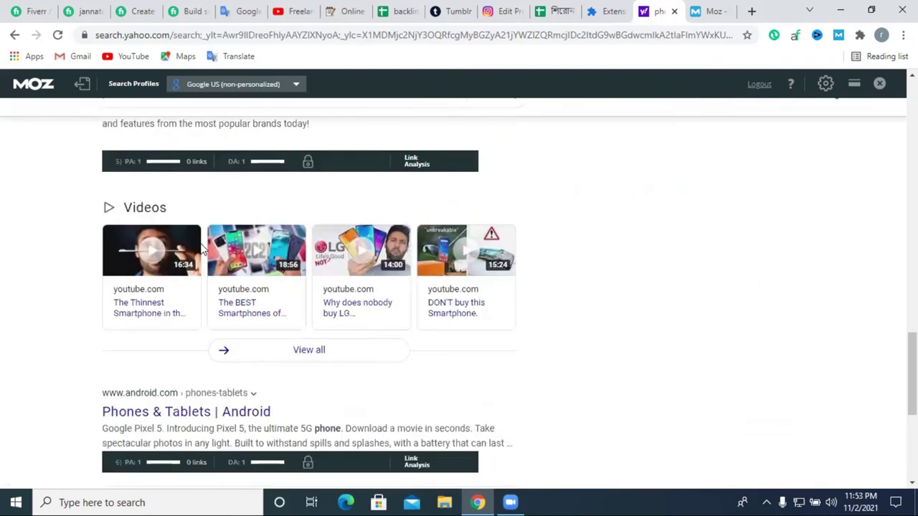
{"action": "left_click", "coordinate": [134, 427]}
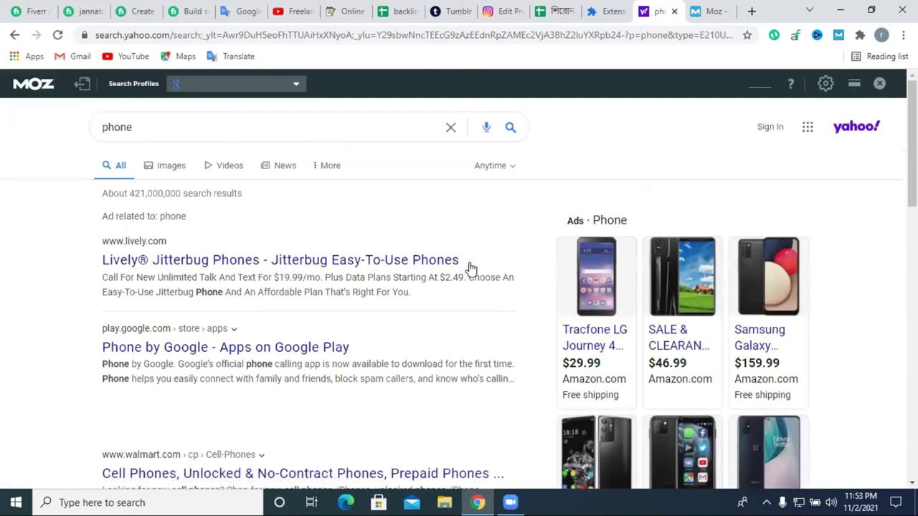
{"action": "scroll", "coordinate": [470, 268], "scroll_direction": "down", "scroll_amount": 3}
{"action": "scroll", "coordinate": [470, 268], "scroll_direction": "down", "scroll_amount": 6}
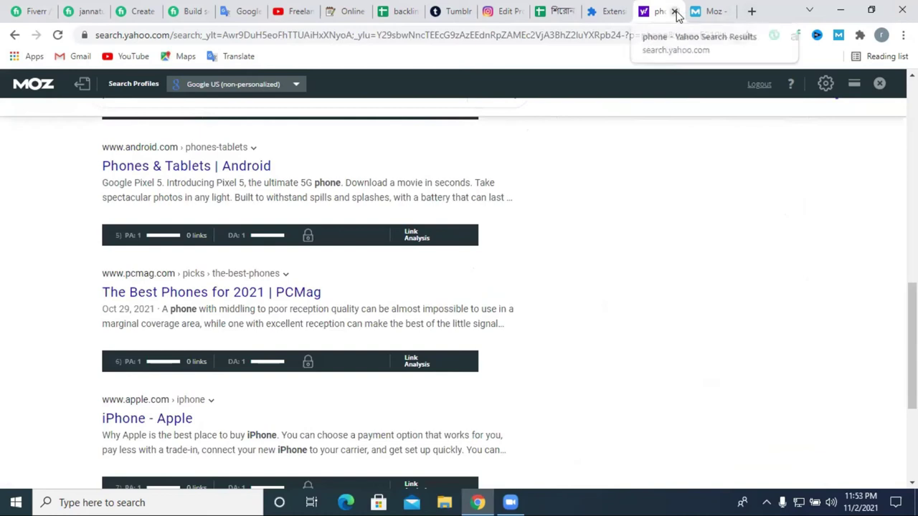
Open and close a new Chrome window, then an incognito window.
{"action": "left_click", "coordinate": [903, 35]}
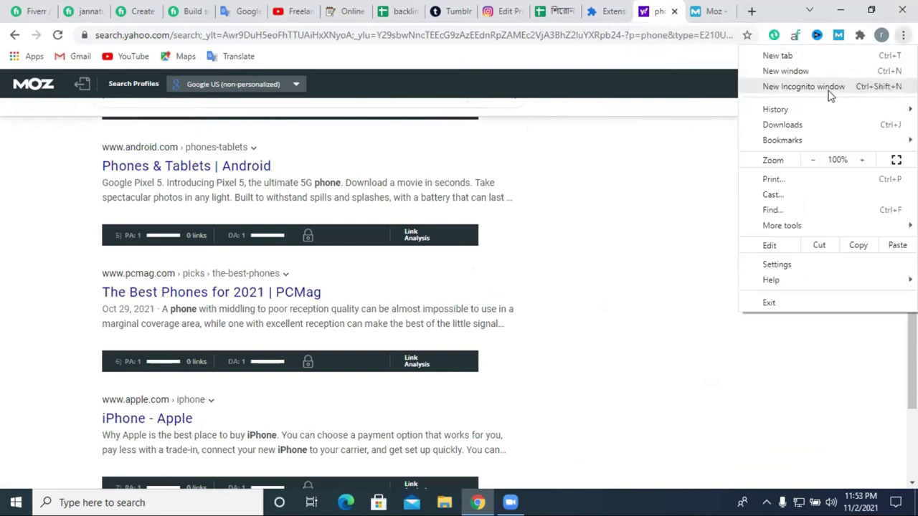
{"action": "left_click", "coordinate": [811, 72]}
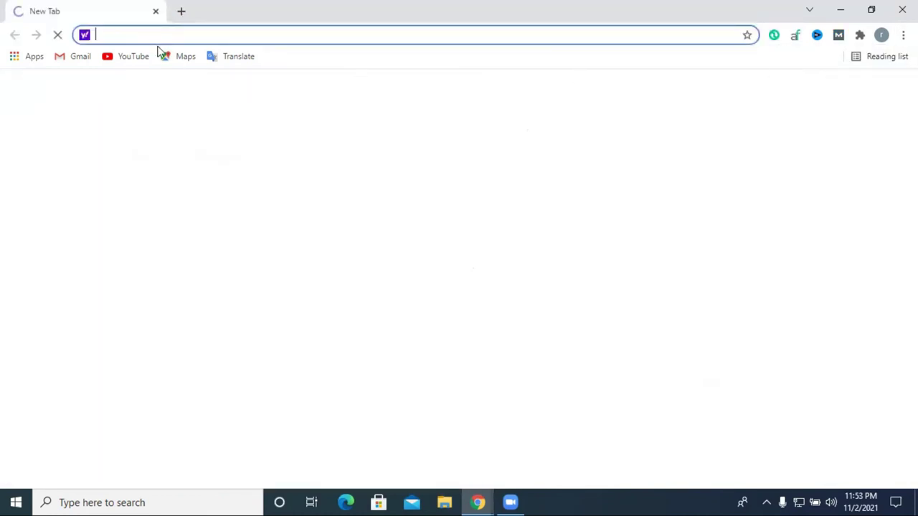
{"action": "left_click", "coordinate": [903, 10]}
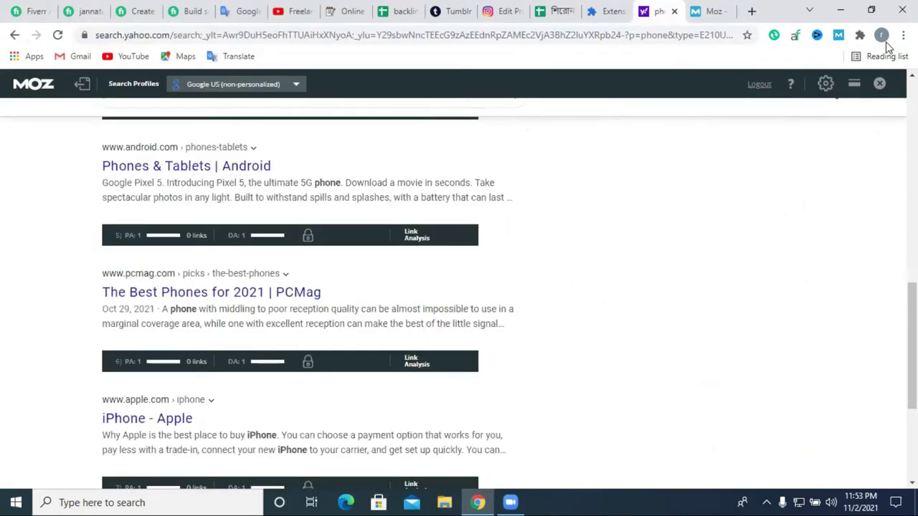
{"action": "left_click", "coordinate": [903, 34]}
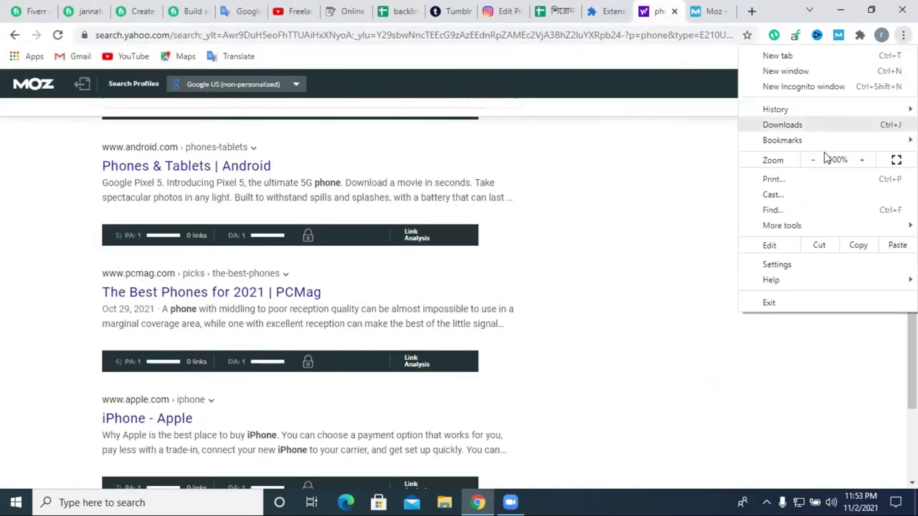
{"action": "left_click", "coordinate": [801, 86]}
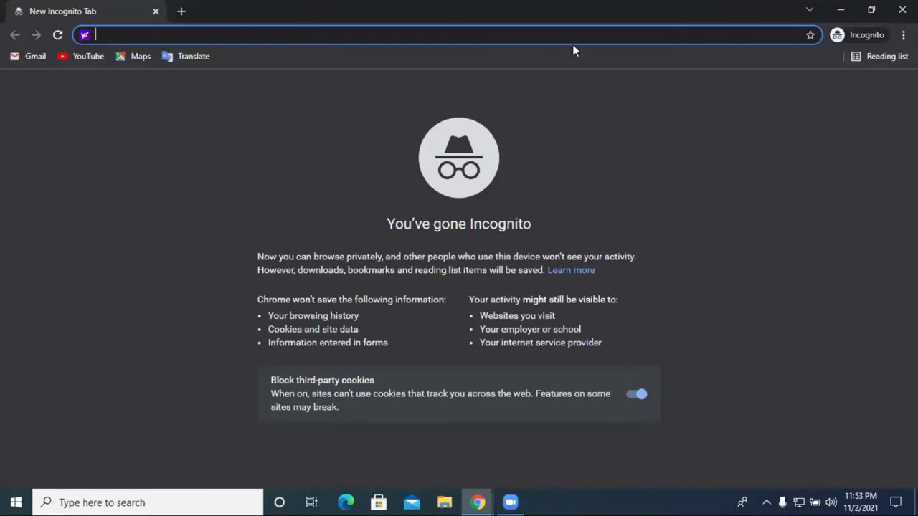
{"action": "key", "text": "alt+f"}
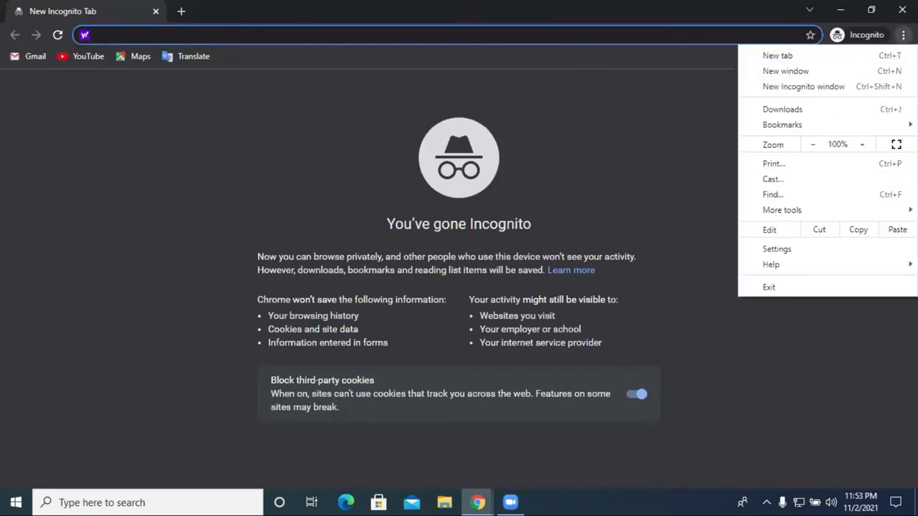
{"action": "left_click", "coordinate": [902, 10]}
Highlight the PA: 1 and DA: 1 scores on the Google Play result.
{"action": "scroll", "coordinate": [413, 387], "scroll_direction": "down", "scroll_amount": 3}
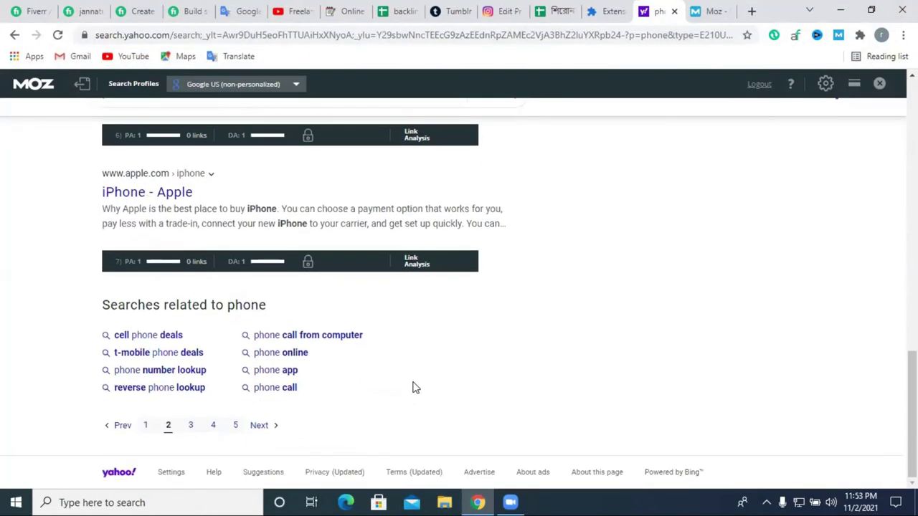
{"action": "scroll", "coordinate": [412, 389], "scroll_direction": "up", "scroll_amount": 15}
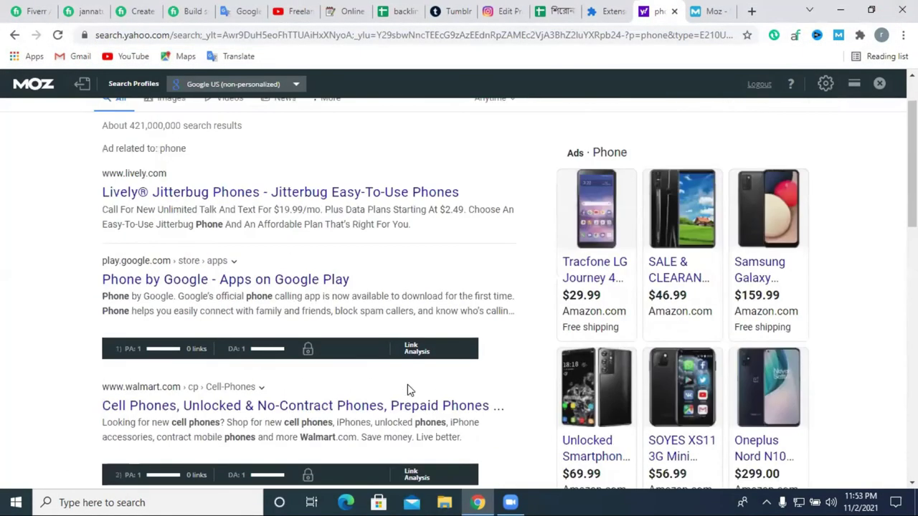
{"action": "scroll", "coordinate": [409, 390], "scroll_direction": "down", "scroll_amount": 2}
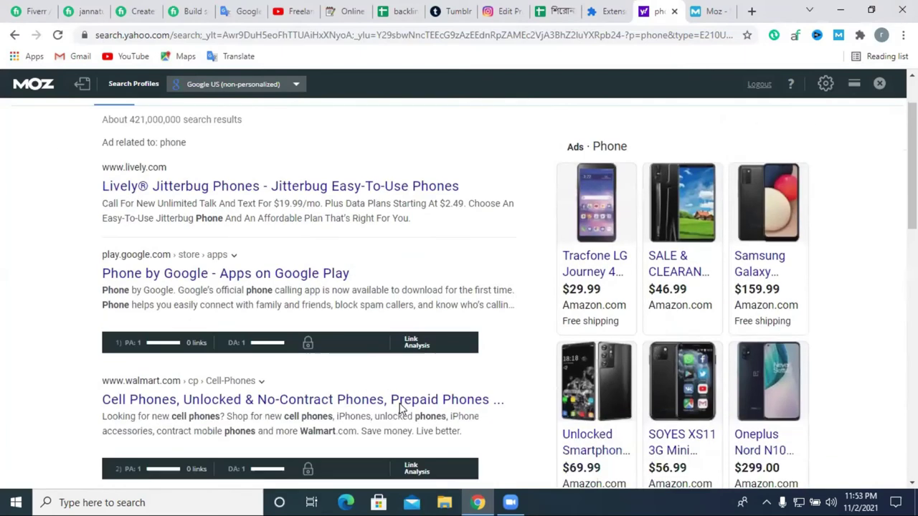
{"action": "left_click_drag", "start_coordinate": [142, 286], "coordinate": [123, 282]}
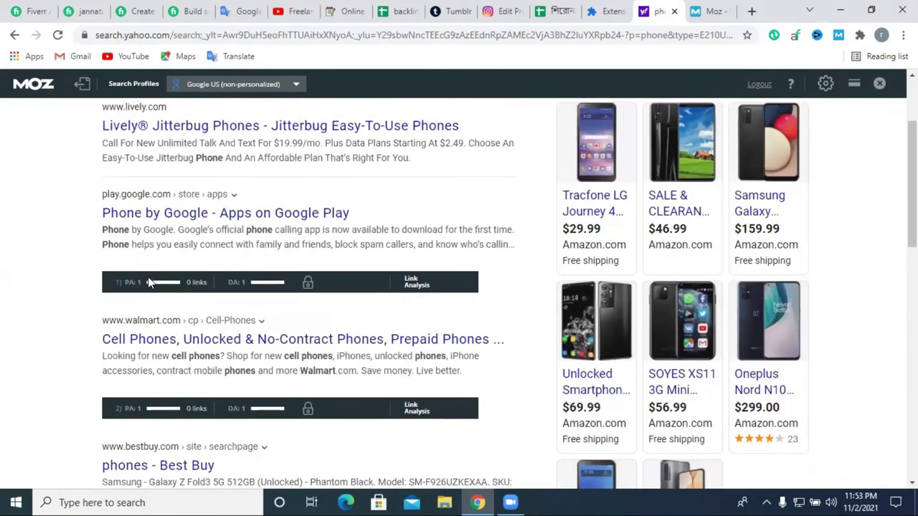
{"action": "left_click_drag", "start_coordinate": [249, 283], "coordinate": [219, 288]}
{"action": "scroll", "coordinate": [287, 294], "scroll_direction": "up", "scroll_amount": 2}
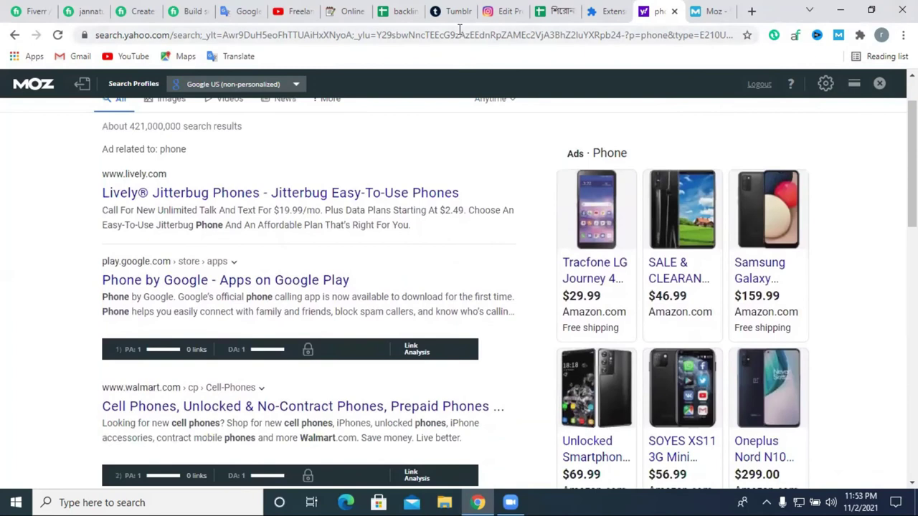
Copy the link of the WordPress website design post on Tumblr.
{"action": "left_click", "coordinate": [439, 11]}
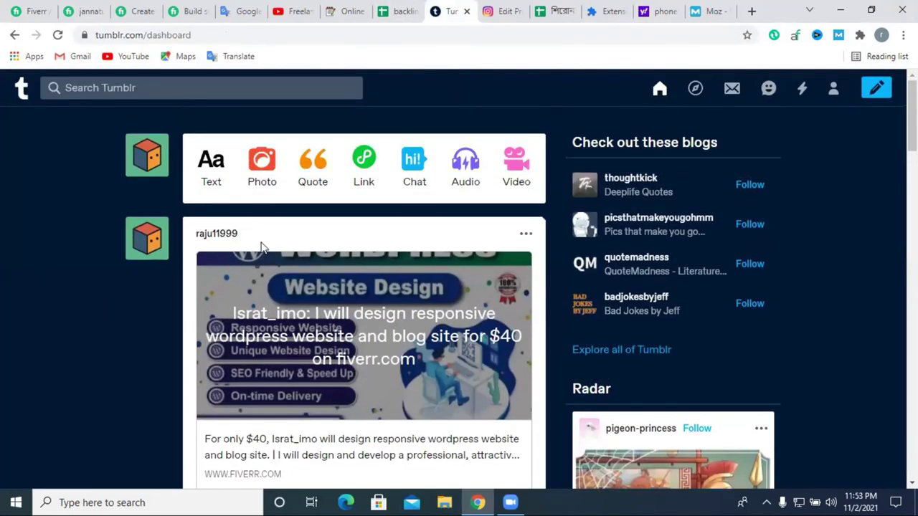
{"action": "left_click", "coordinate": [528, 235]}
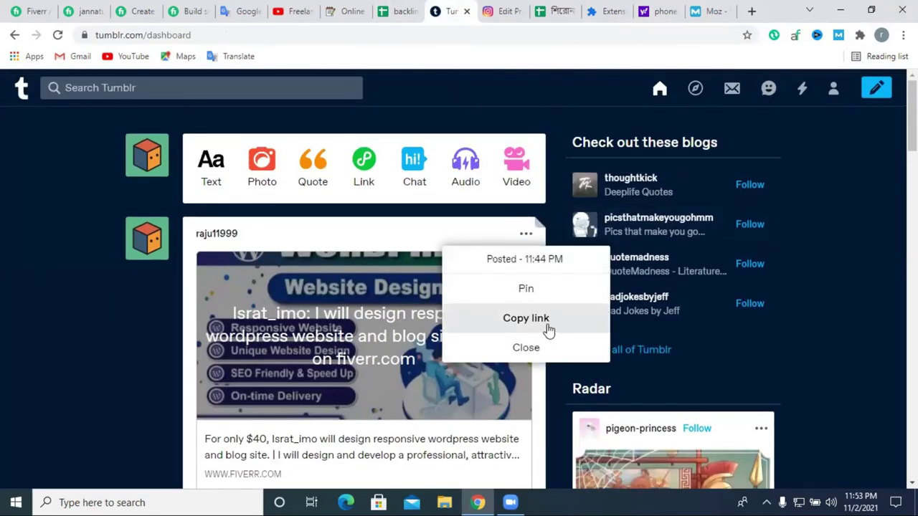
{"action": "left_click", "coordinate": [526, 322]}
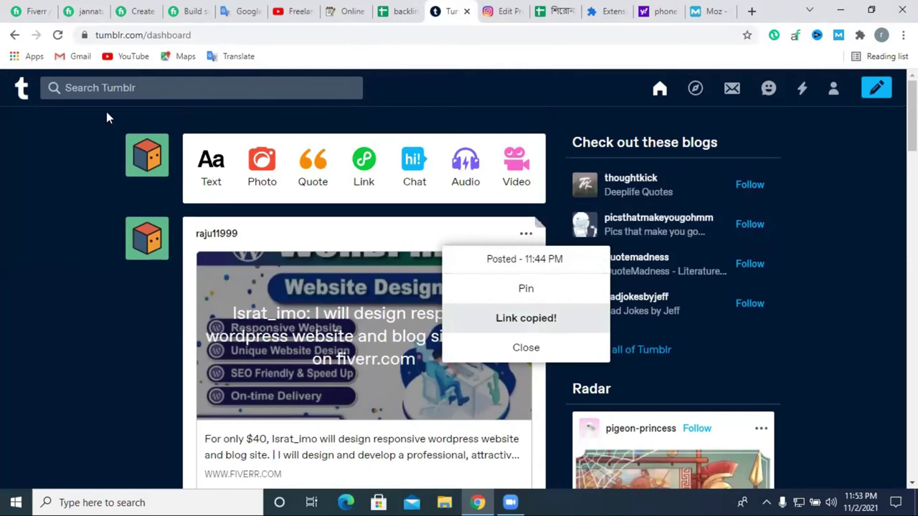
Reload the Tumblr dashboard and open the copied post link in a new tab.
{"action": "left_click", "coordinate": [58, 37]}
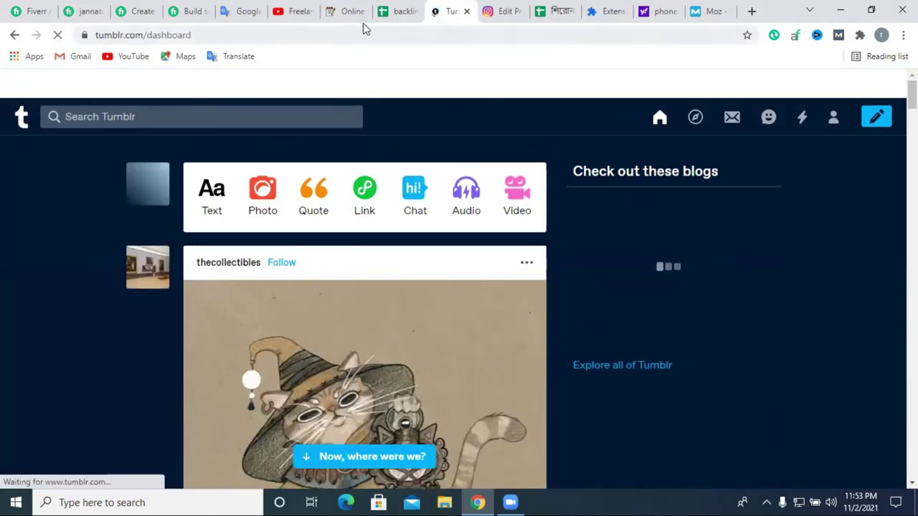
{"action": "left_click", "coordinate": [750, 11]}
{"action": "right_click", "coordinate": [525, 35]}
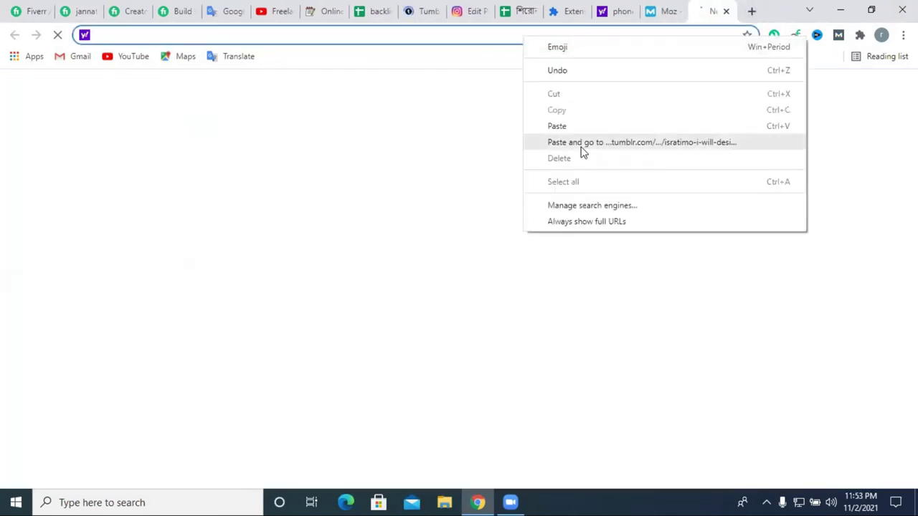
{"action": "left_click", "coordinate": [581, 144]}
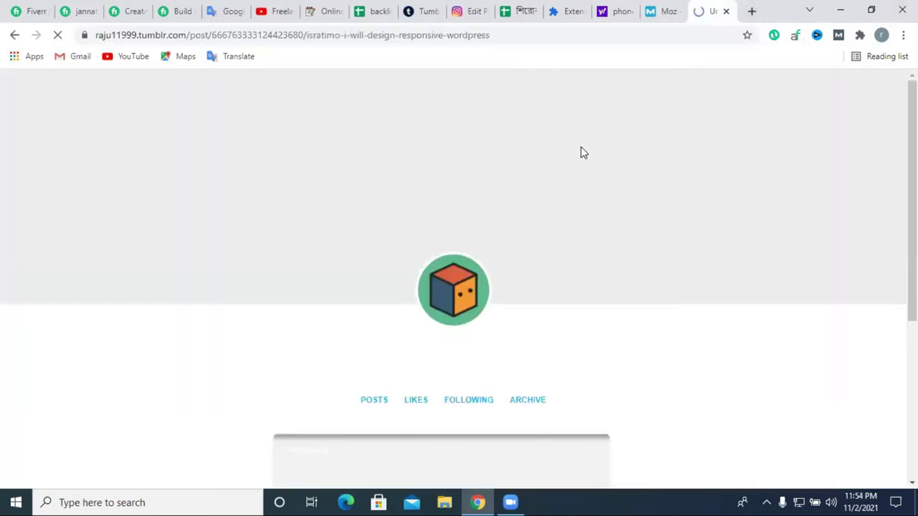
{"action": "scroll", "coordinate": [624, 168], "scroll_direction": "down", "scroll_amount": 3}
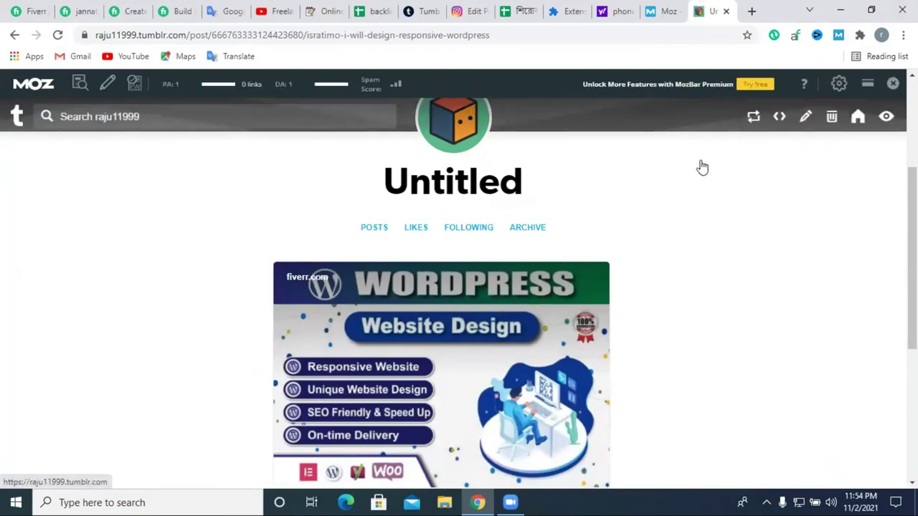
{"action": "scroll", "coordinate": [702, 167], "scroll_direction": "down", "scroll_amount": 2}
{"action": "scroll", "coordinate": [701, 164], "scroll_direction": "up", "scroll_amount": 4}
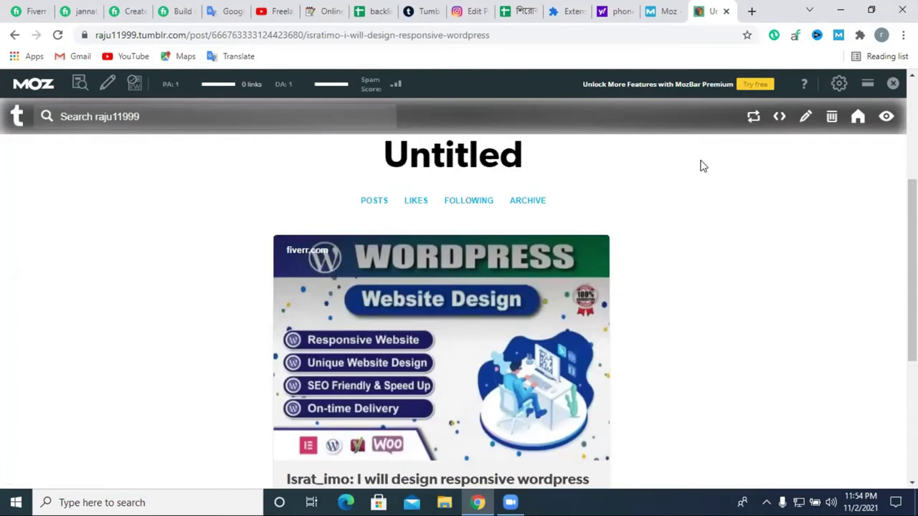
{"action": "scroll", "coordinate": [701, 166], "scroll_direction": "up", "scroll_amount": 2}
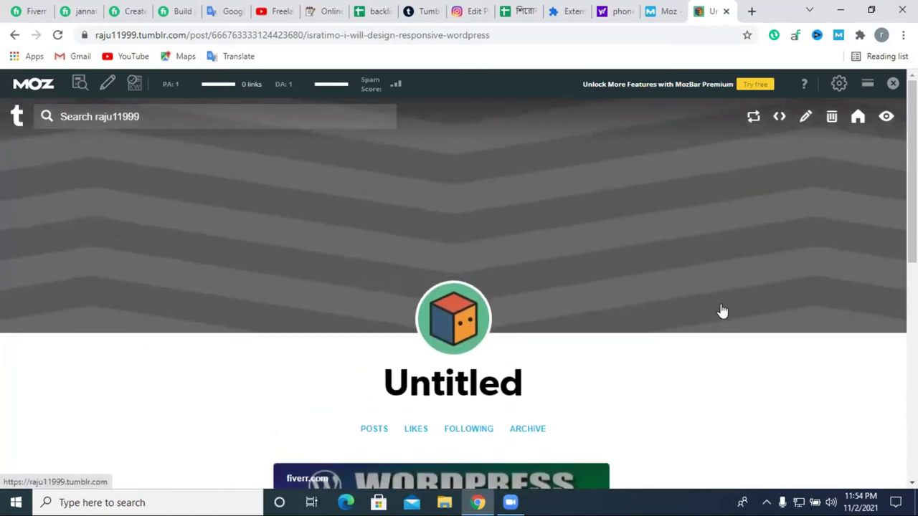
Close the first Tumblr post tab and the duplicate Moz homepage tab.
{"action": "left_click", "coordinate": [33, 86]}
{"action": "left_click", "coordinate": [673, 11]}
{"action": "key", "text": "ctrl+Tab"}
{"action": "left_click", "coordinate": [673, 11]}
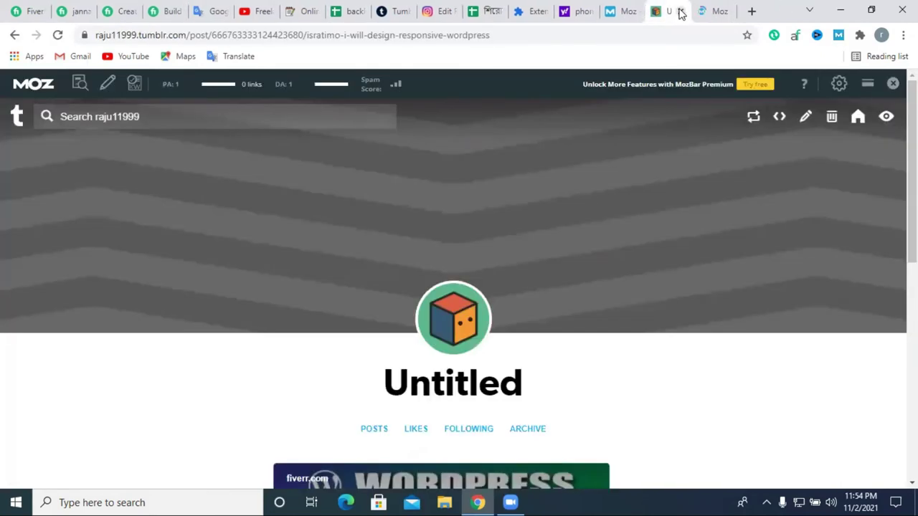
{"action": "left_click", "coordinate": [681, 12]}
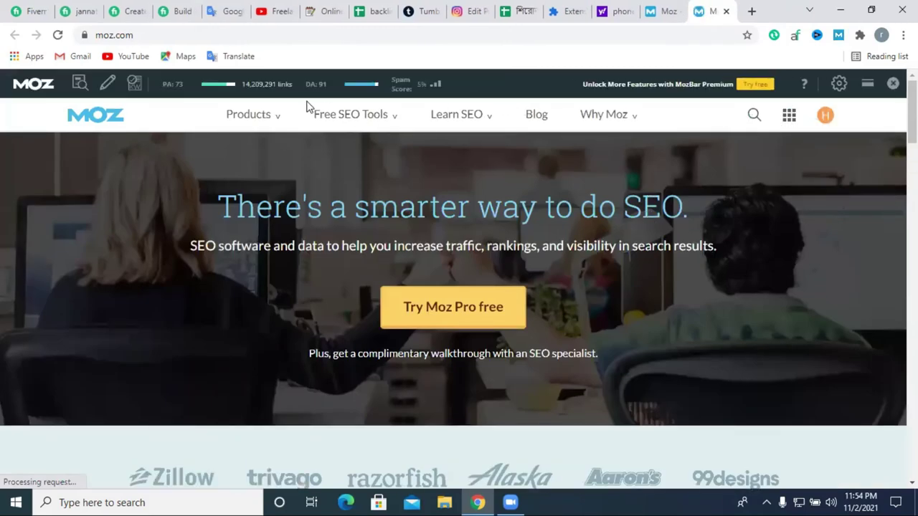
{"action": "left_click", "coordinate": [654, 11]}
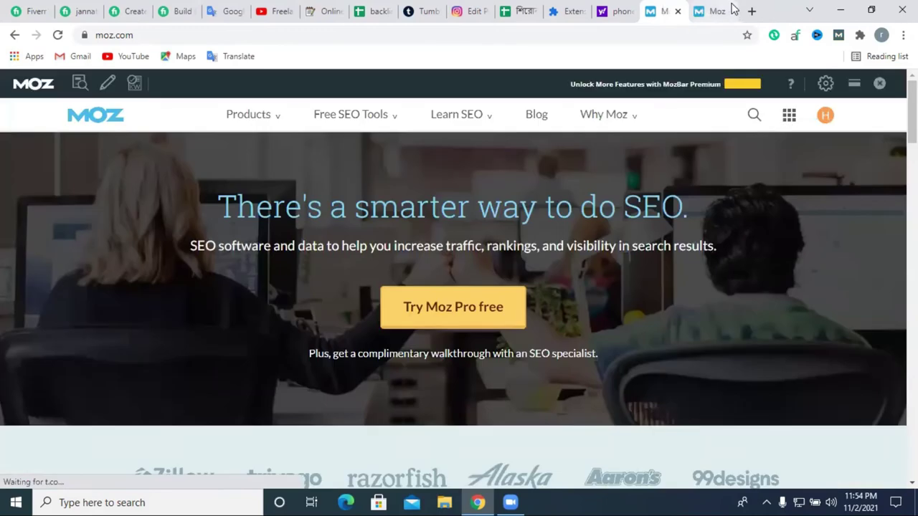
{"action": "left_click", "coordinate": [728, 12]}
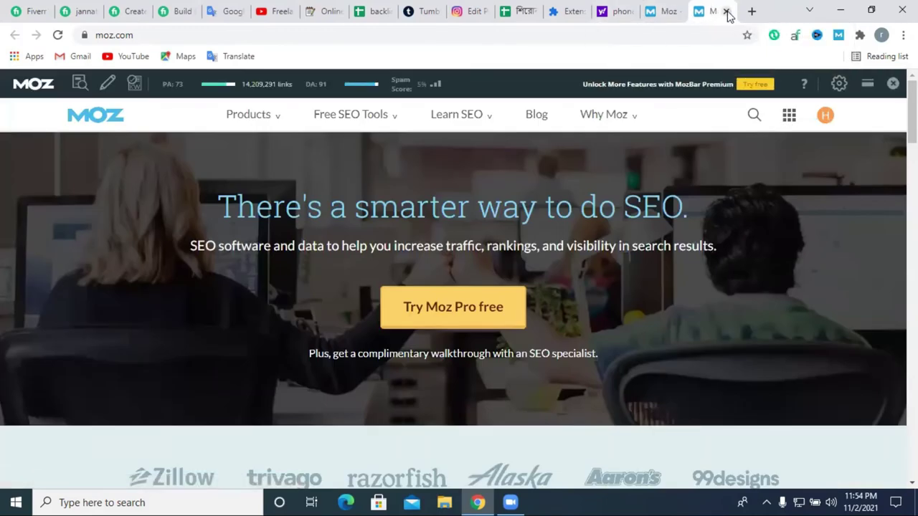
{"action": "left_click", "coordinate": [727, 11]}
Close the last Moz page and open the copied Tumblr post link in a fresh tab.
{"action": "left_click", "coordinate": [750, 11]}
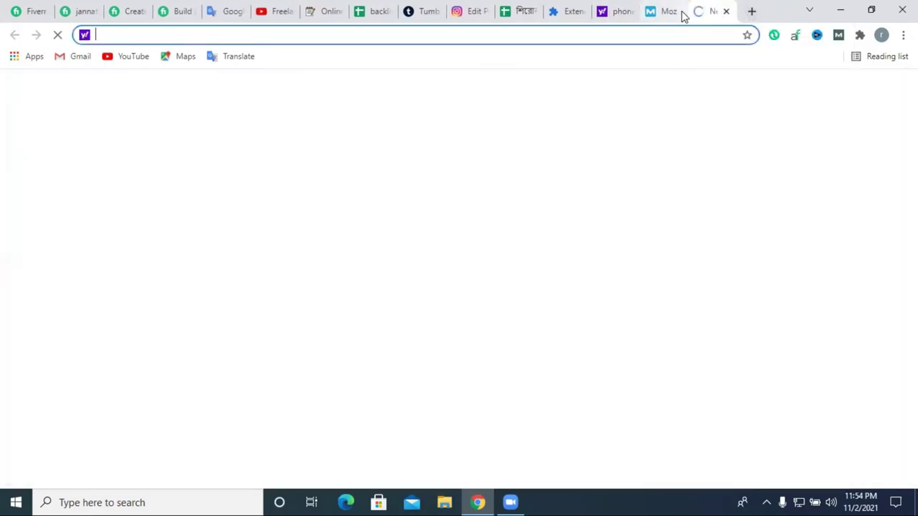
{"action": "left_click", "coordinate": [682, 13]}
{"action": "left_click", "coordinate": [677, 11]}
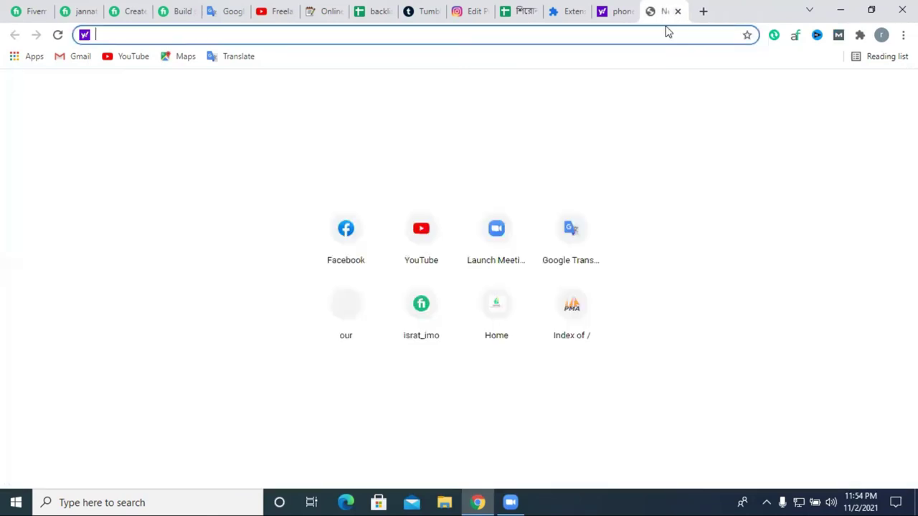
{"action": "right_click", "coordinate": [640, 35]}
{"action": "left_click", "coordinate": [696, 147]}
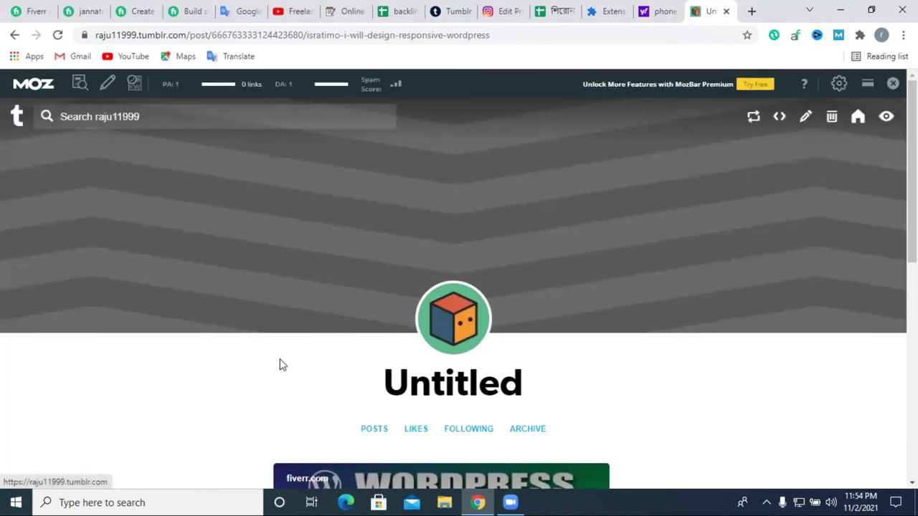
Capture a Lightshot screenshot of the visible Tumblr post area.
{"action": "scroll", "coordinate": [331, 362], "scroll_direction": "down", "scroll_amount": 4}
{"action": "scroll", "coordinate": [430, 323], "scroll_direction": "up", "scroll_amount": 2}
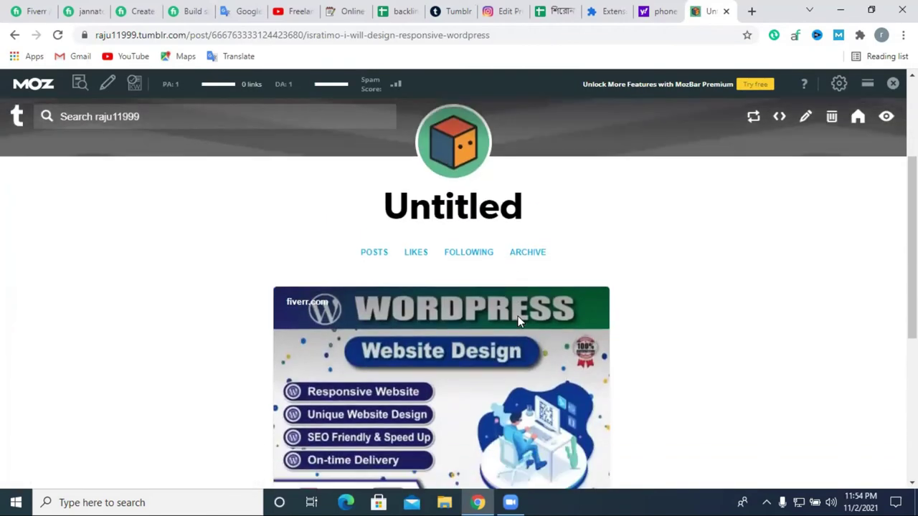
{"action": "scroll", "coordinate": [780, 271], "scroll_direction": "down", "scroll_amount": 2}
{"action": "scroll", "coordinate": [781, 271], "scroll_direction": "up", "scroll_amount": 1}
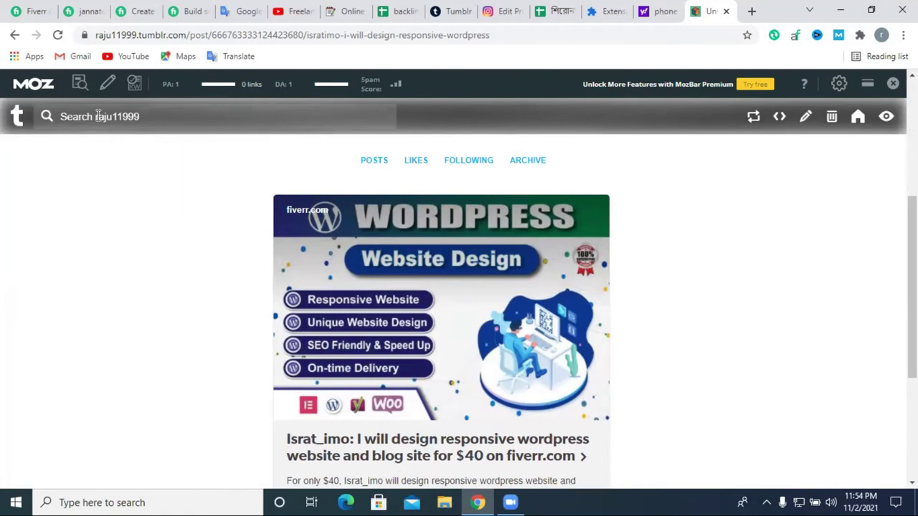
{"action": "scroll", "coordinate": [678, 216], "scroll_direction": "down", "scroll_amount": 1}
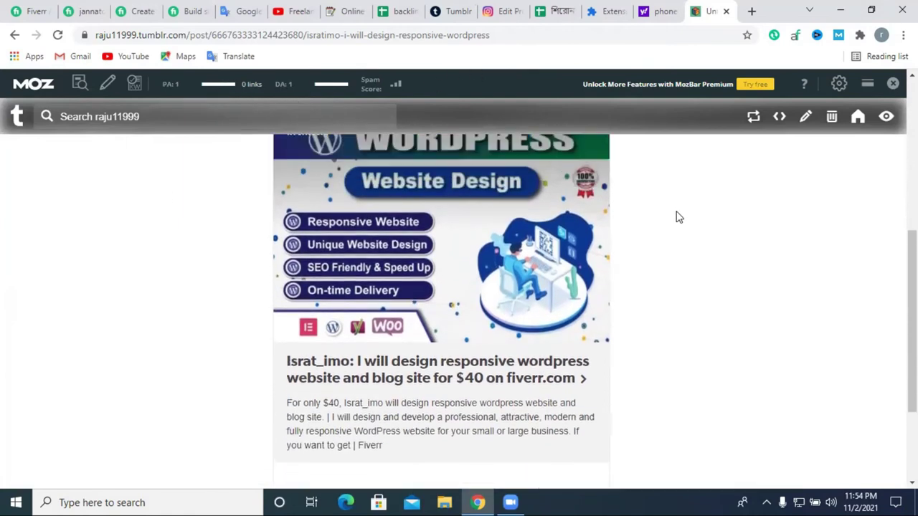
{"action": "scroll", "coordinate": [679, 216], "scroll_direction": "up", "scroll_amount": 1}
{"action": "scroll", "coordinate": [678, 217], "scroll_direction": "down", "scroll_amount": 1}
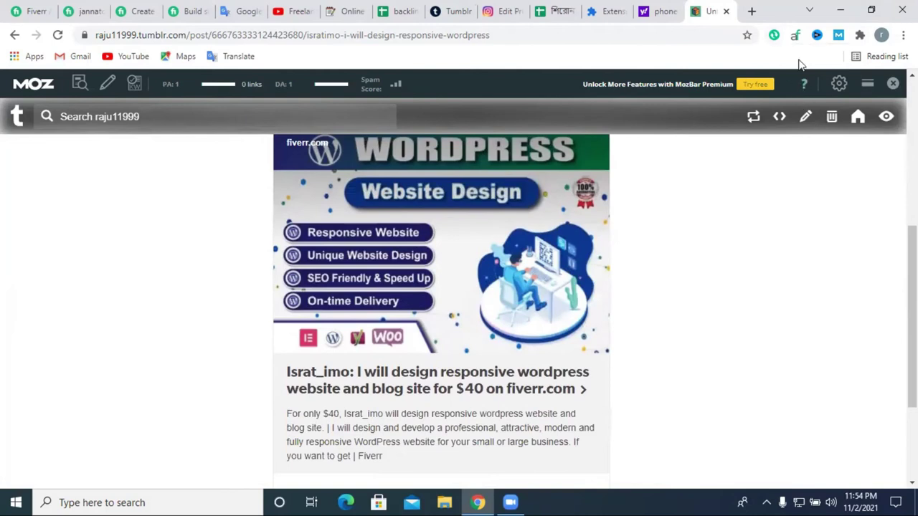
{"action": "left_click", "coordinate": [767, 503]}
{"action": "key", "text": "Print"}
{"action": "left_click_drag", "start_coordinate": [2, 128], "coordinate": [916, 514]}
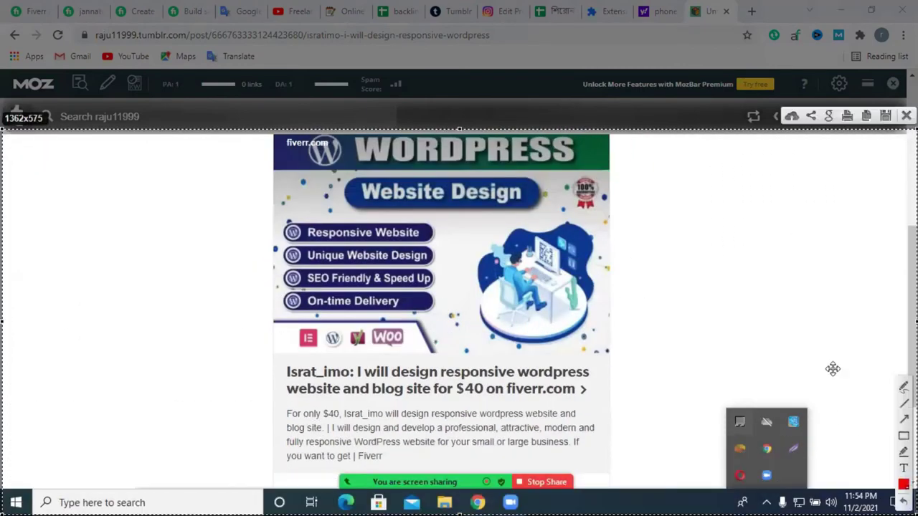
Upload the screenshot, copy its link, and return to the backlink spreadsheet.
{"action": "left_click", "coordinate": [791, 116]}
{"action": "scroll", "coordinate": [782, 265], "scroll_direction": "up", "scroll_amount": 2}
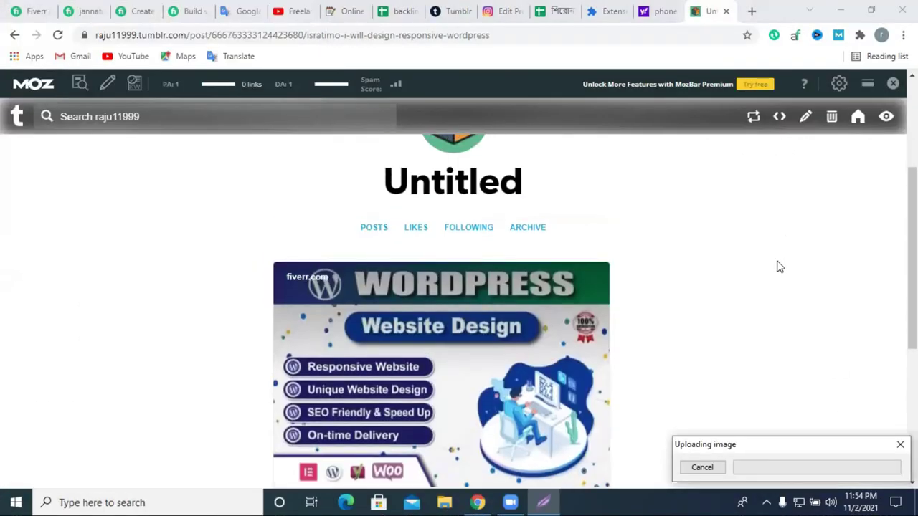
{"action": "scroll", "coordinate": [745, 281], "scroll_direction": "down", "scroll_amount": 3}
{"action": "scroll", "coordinate": [745, 281], "scroll_direction": "down", "scroll_amount": 1}
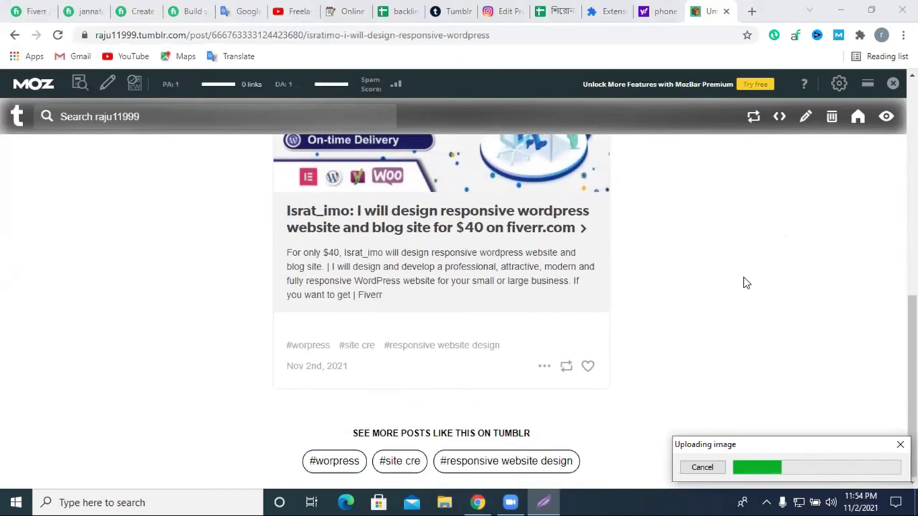
{"action": "left_click", "coordinate": [759, 470]}
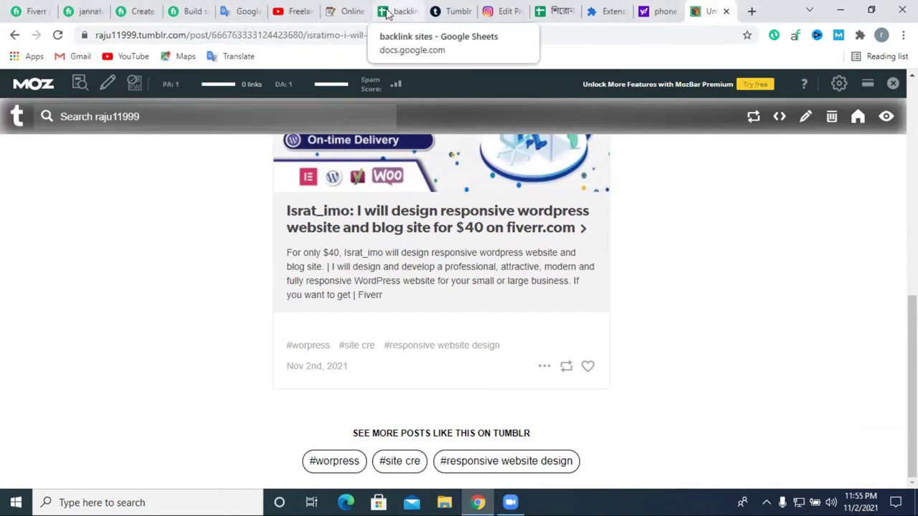
{"action": "left_click", "coordinate": [387, 11]}
{"action": "left_click", "coordinate": [559, 10]}
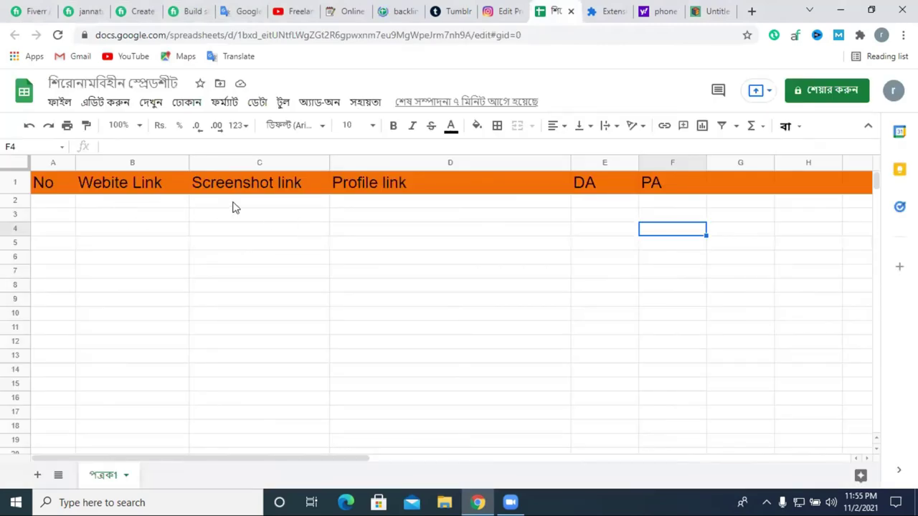
Paste the uploaded screenshot link into cell C2 under Screenshot link.
{"action": "left_click", "coordinate": [234, 201]}
{"action": "right_click", "coordinate": [234, 201]}
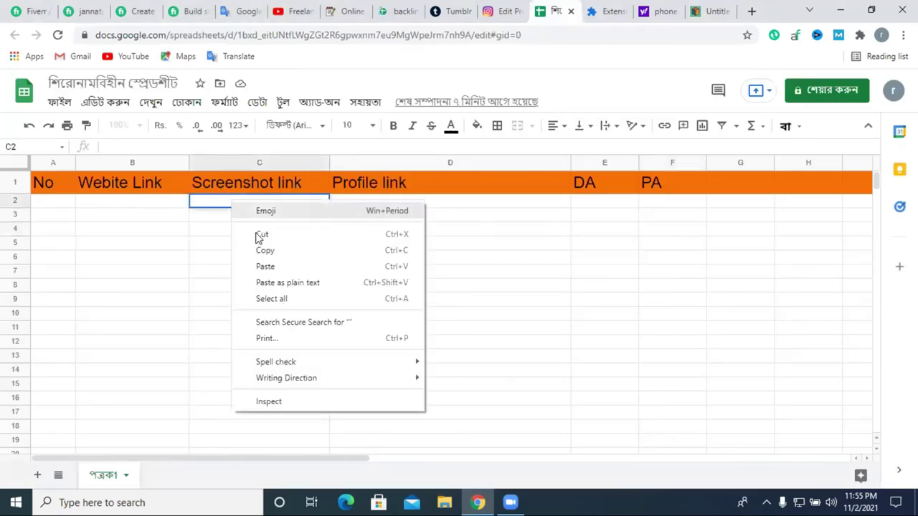
{"action": "left_click", "coordinate": [282, 271]}
{"action": "left_click", "coordinate": [281, 271]}
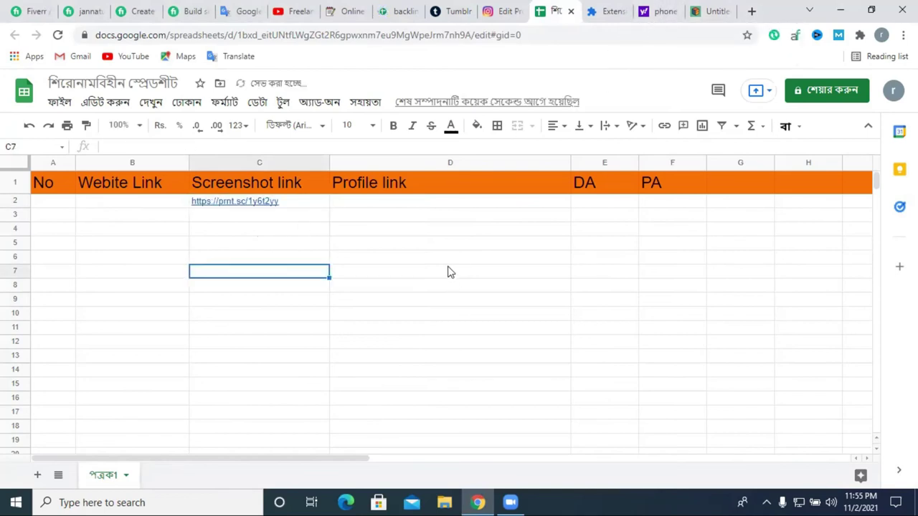
Open the Tumblr blog page from the account menu and copy its web address.
{"action": "left_click", "coordinate": [457, 11]}
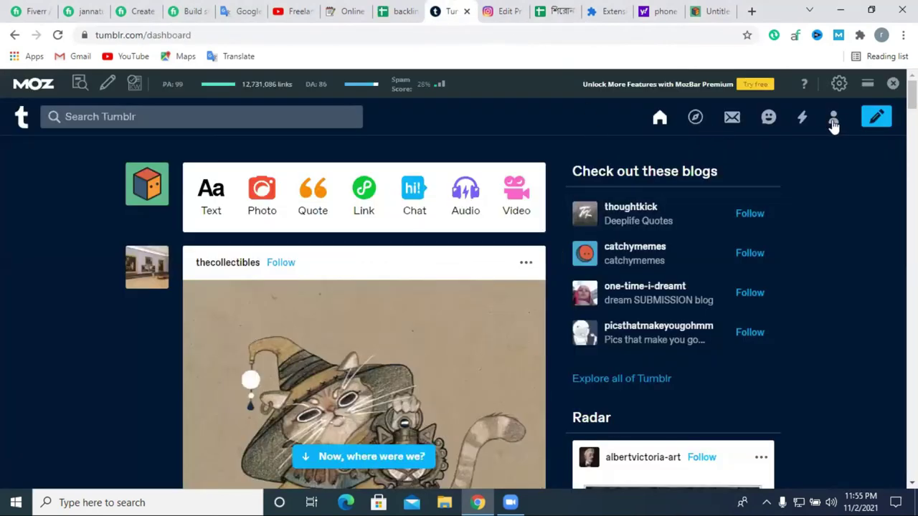
{"action": "left_click", "coordinate": [833, 118]}
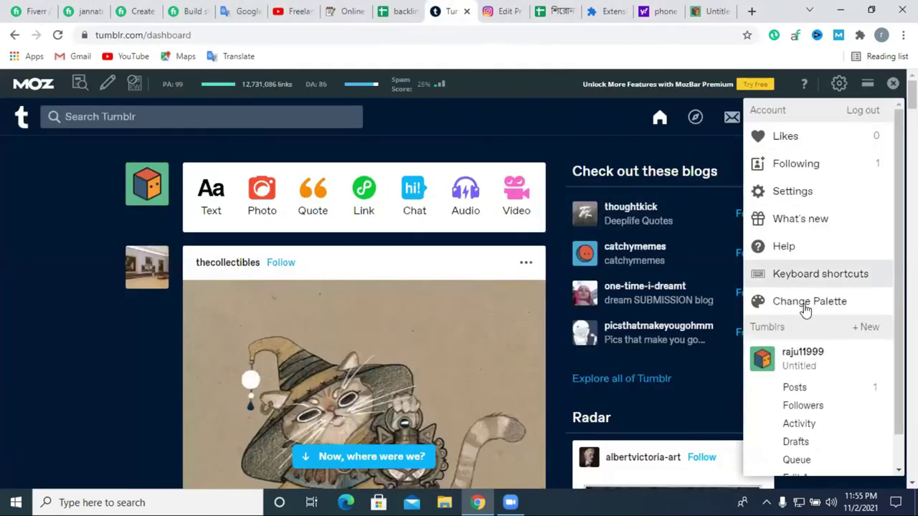
{"action": "left_click", "coordinate": [793, 366]}
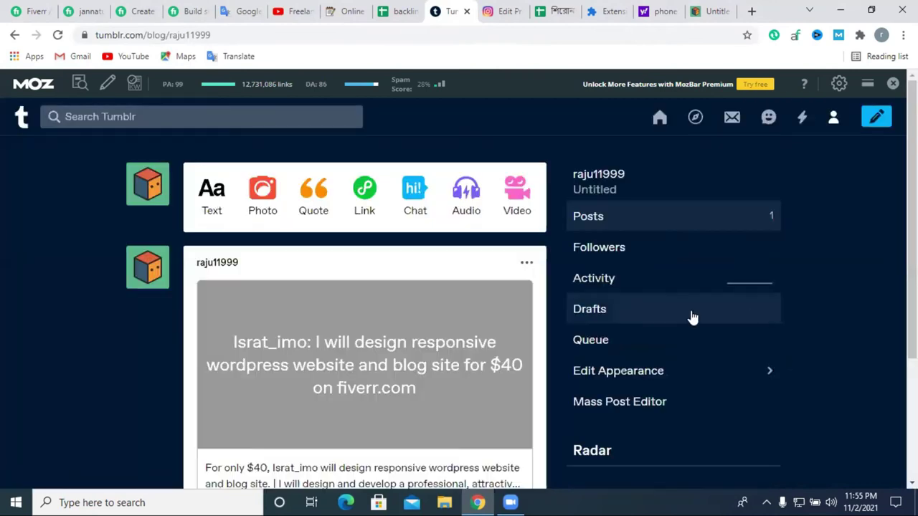
{"action": "scroll", "coordinate": [242, 283], "scroll_direction": "down", "scroll_amount": 1}
{"action": "scroll", "coordinate": [234, 311], "scroll_direction": "down", "scroll_amount": 3}
{"action": "scroll", "coordinate": [282, 244], "scroll_direction": "up", "scroll_amount": 4}
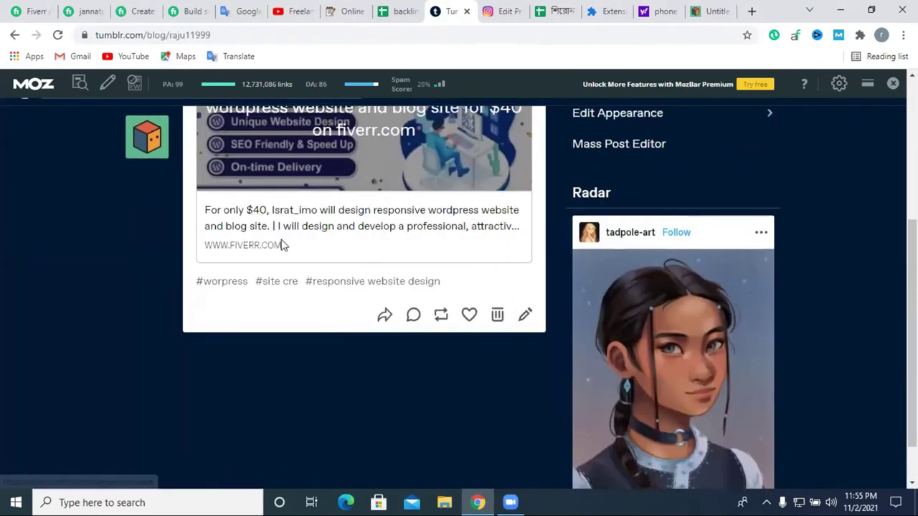
{"action": "left_click", "coordinate": [170, 38]}
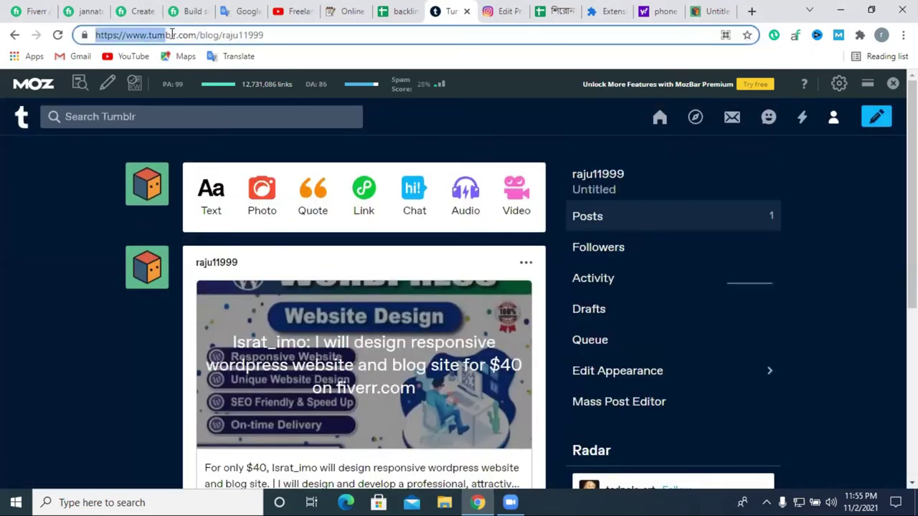
{"action": "right_click", "coordinate": [172, 38]}
{"action": "left_click", "coordinate": [226, 107]}
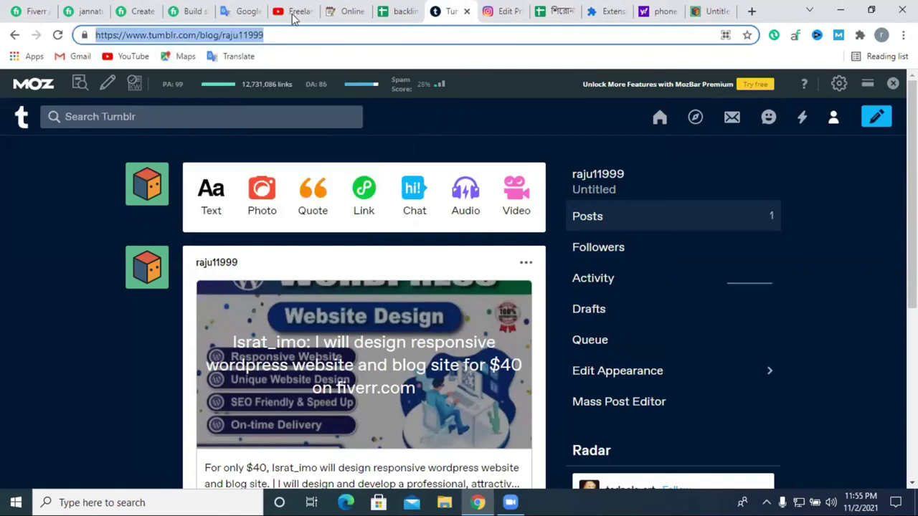
Paste the blog address into Profile link cell D2.
{"action": "left_click", "coordinate": [551, 11]}
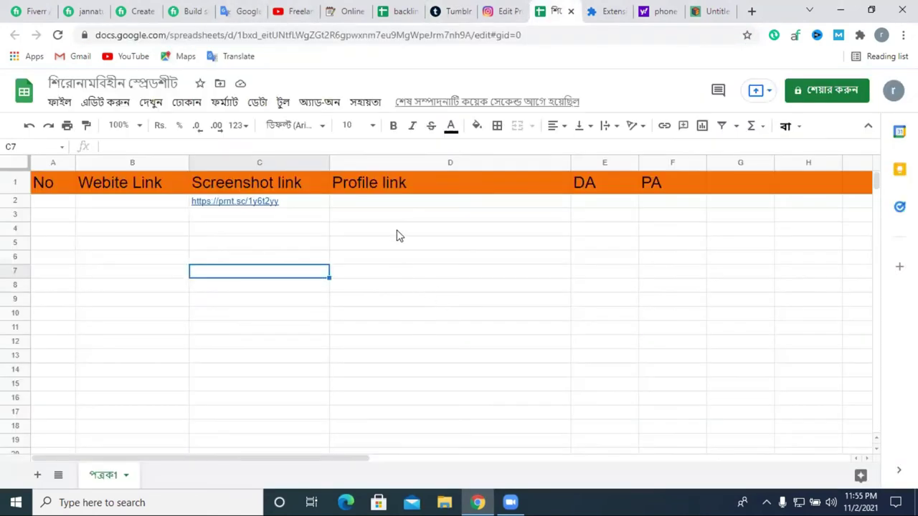
{"action": "left_click", "coordinate": [392, 204]}
{"action": "double_click", "coordinate": [389, 201]}
{"action": "right_click", "coordinate": [391, 204]}
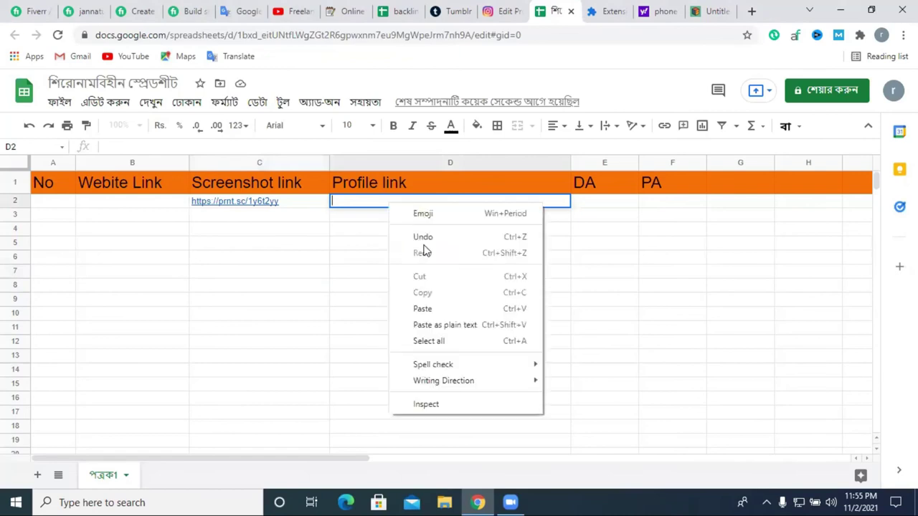
{"action": "left_click", "coordinate": [423, 309]}
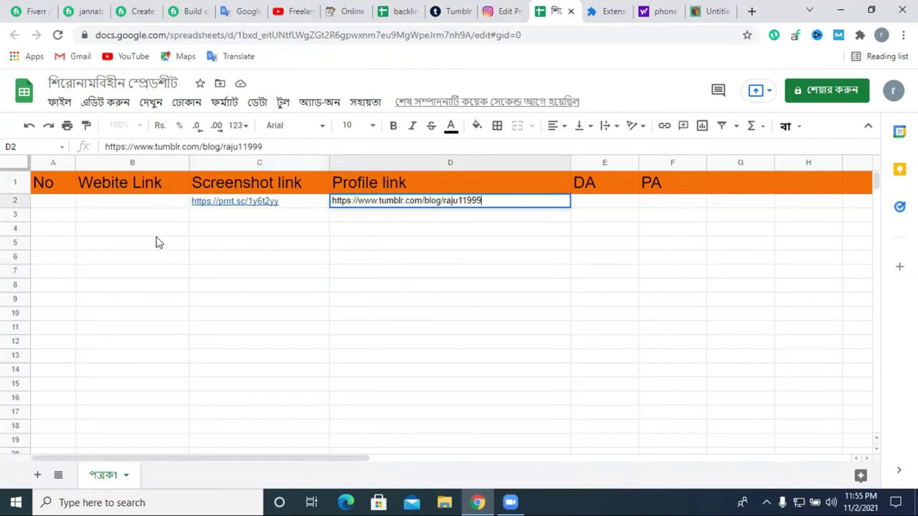
{"action": "left_click", "coordinate": [657, 11]}
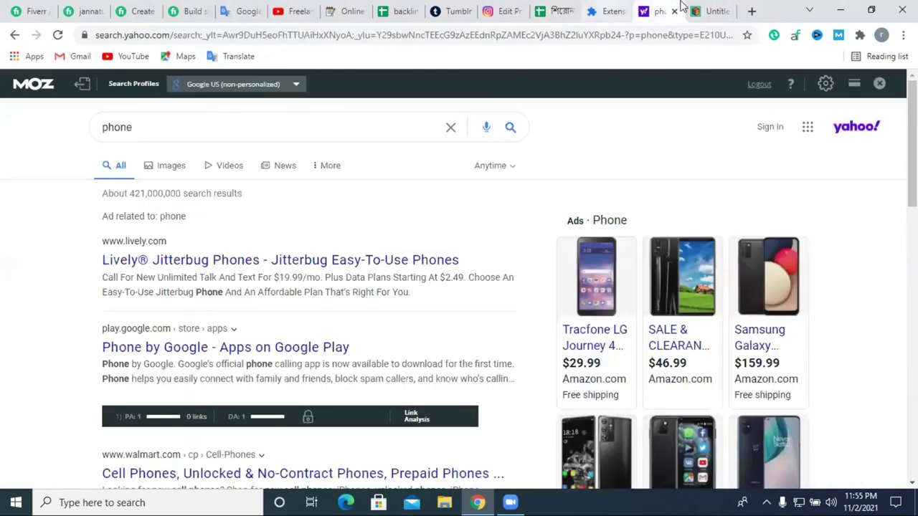
{"action": "left_click", "coordinate": [707, 11]}
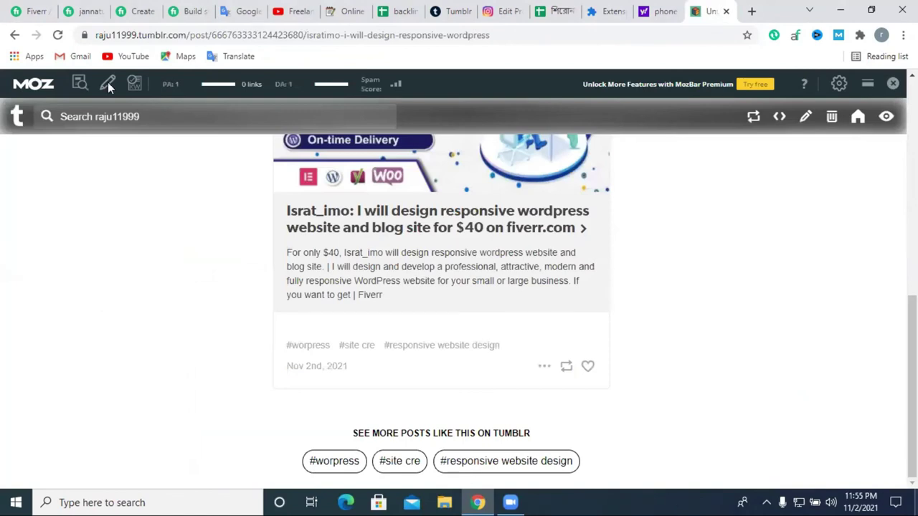
{"action": "left_click", "coordinate": [15, 111]}
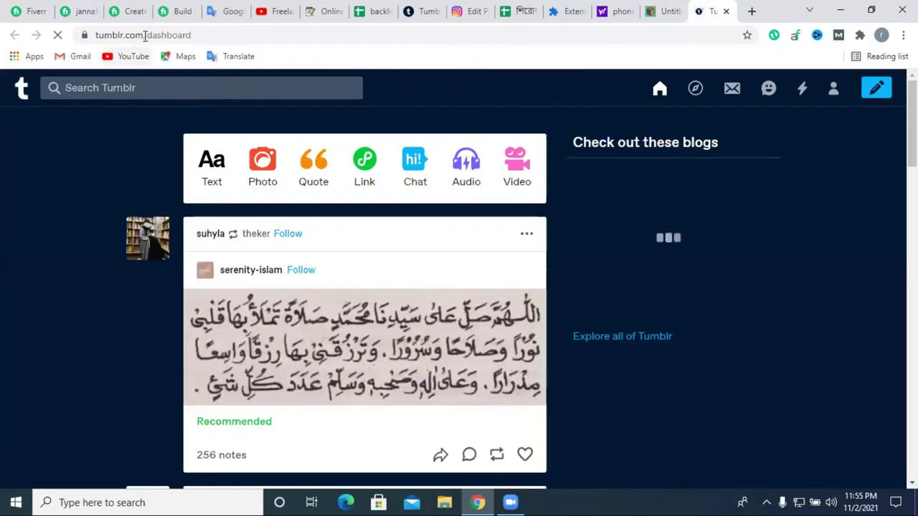
{"action": "left_click_drag", "start_coordinate": [145, 36], "coordinate": [92, 36]}
{"action": "right_click", "coordinate": [140, 38]}
{"action": "left_click", "coordinate": [188, 114]}
{"action": "left_click", "coordinate": [577, 10]}
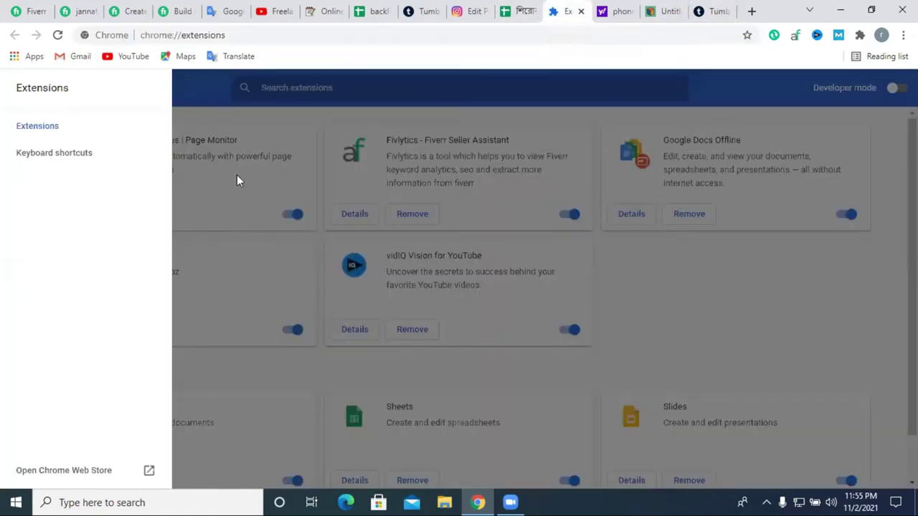
{"action": "left_click", "coordinate": [516, 11]}
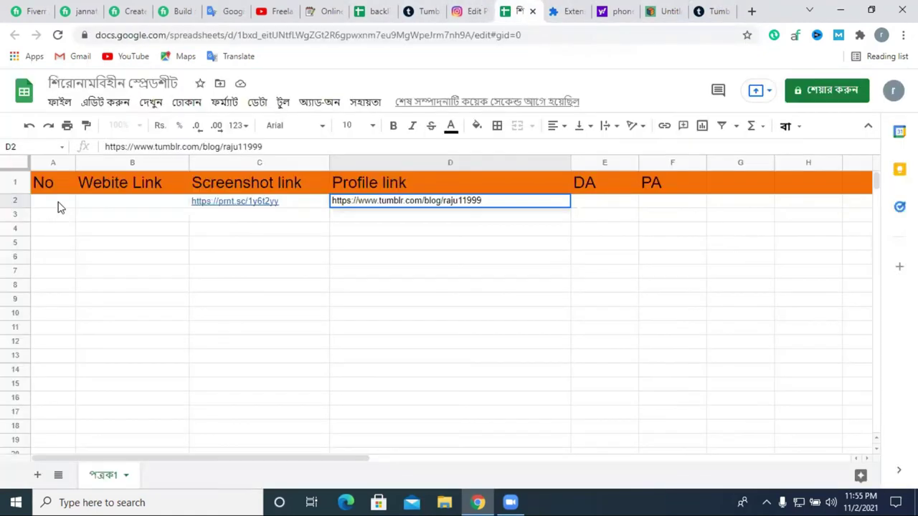
{"action": "double_click", "coordinate": [109, 202]}
{"action": "right_click", "coordinate": [111, 204]}
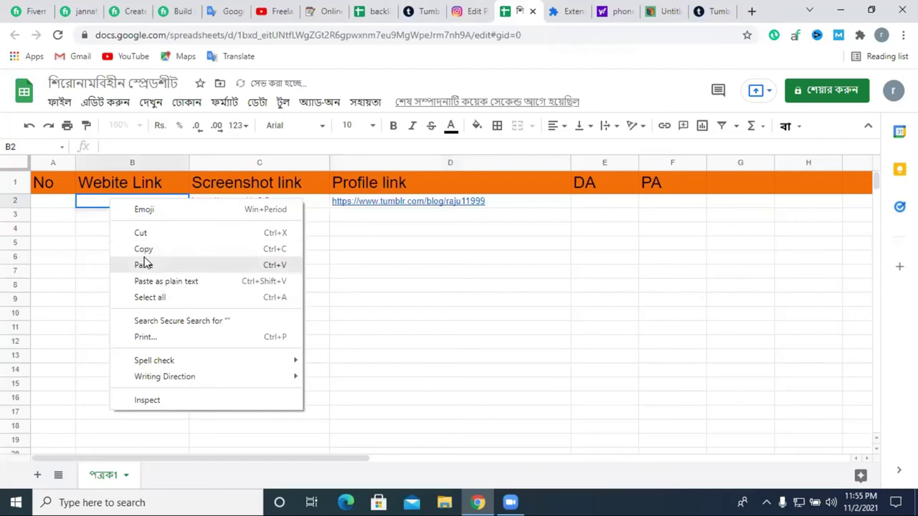
{"action": "left_click", "coordinate": [142, 262]}
{"action": "left_click", "coordinate": [301, 262]}
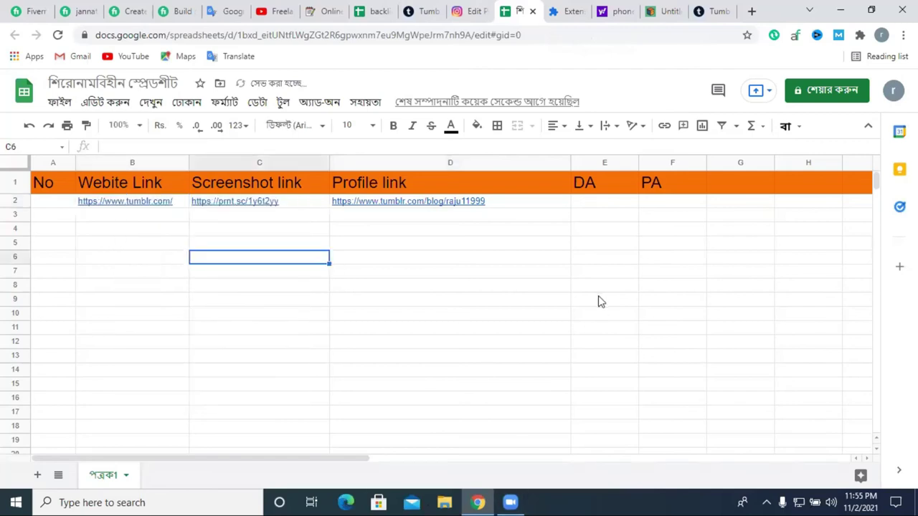
Enter 1 in cell A2, then select the DA value on Tumblr's MozBar.
{"action": "double_click", "coordinate": [57, 202]}
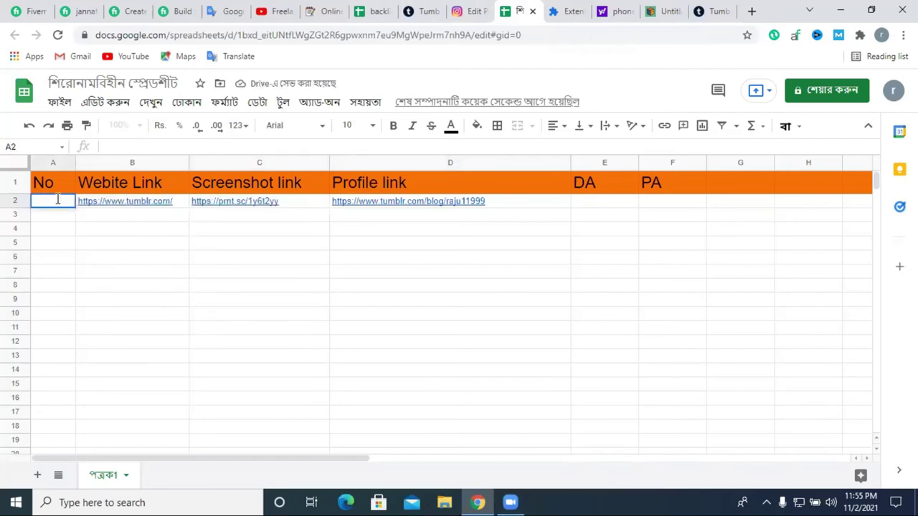
{"action": "type", "text": "1"}
{"action": "left_click", "coordinate": [109, 219]}
{"action": "left_click", "coordinate": [606, 204]}
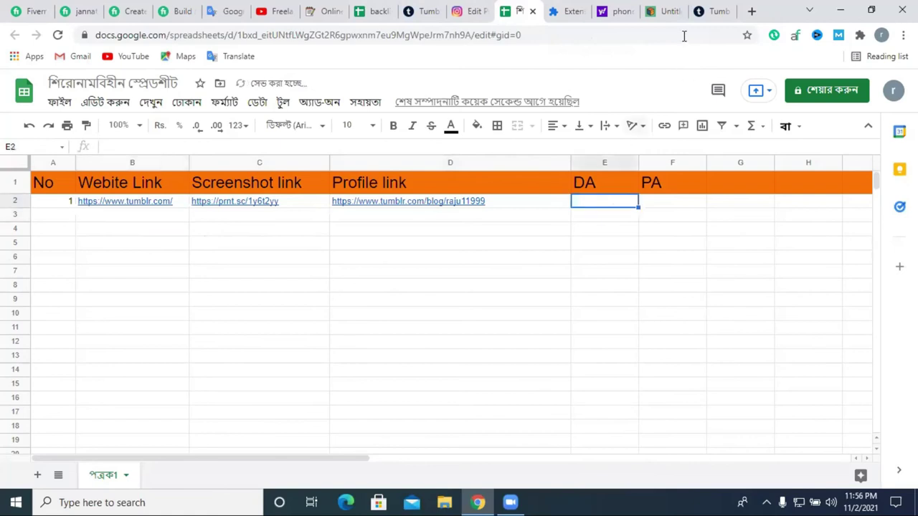
{"action": "left_click", "coordinate": [712, 10]}
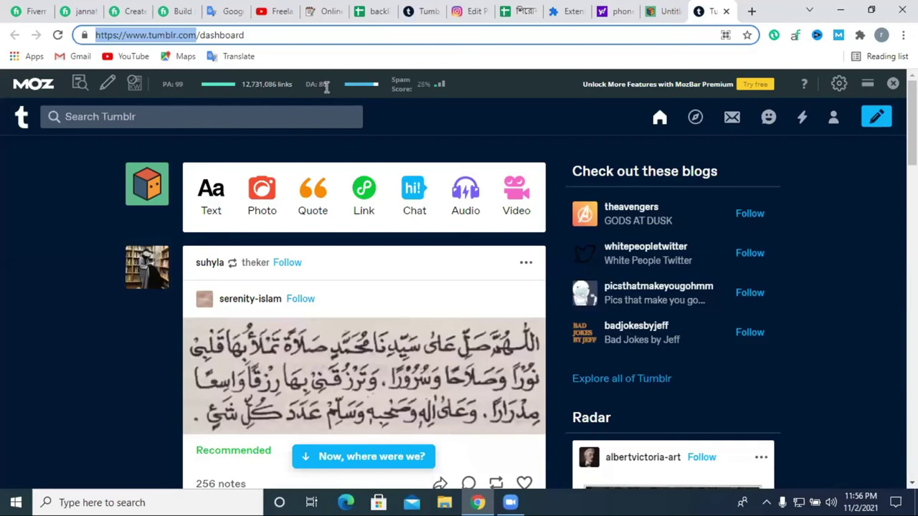
{"action": "left_click_drag", "start_coordinate": [326, 86], "coordinate": [299, 91]}
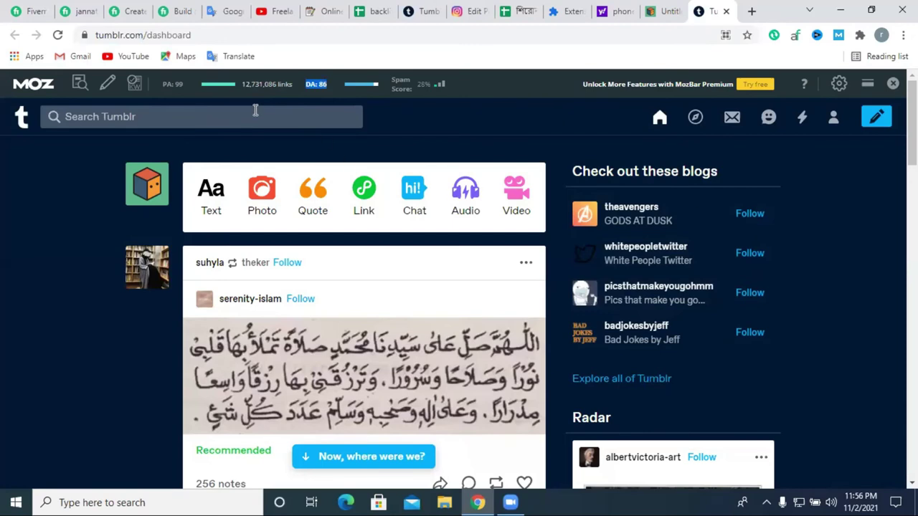
Copy the PA value 99 from MozBar into cell E2.
{"action": "double_click", "coordinate": [178, 85]}
{"action": "right_click", "coordinate": [179, 86]}
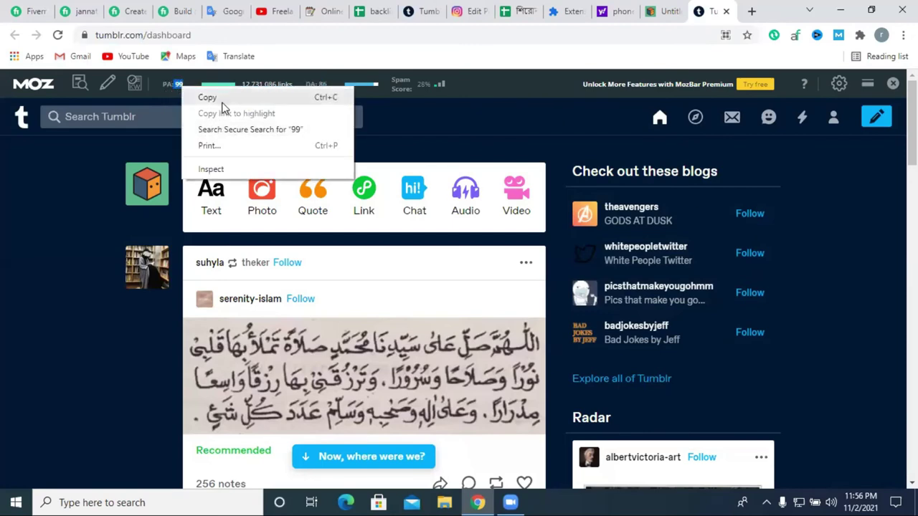
{"action": "left_click", "coordinate": [210, 97]}
{"action": "left_click", "coordinate": [521, 9]}
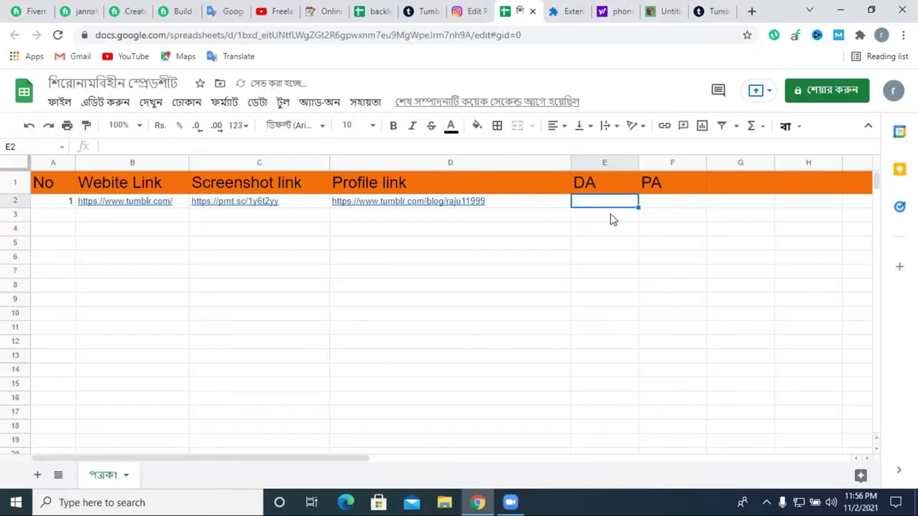
{"action": "double_click", "coordinate": [608, 203]}
{"action": "right_click", "coordinate": [609, 203]}
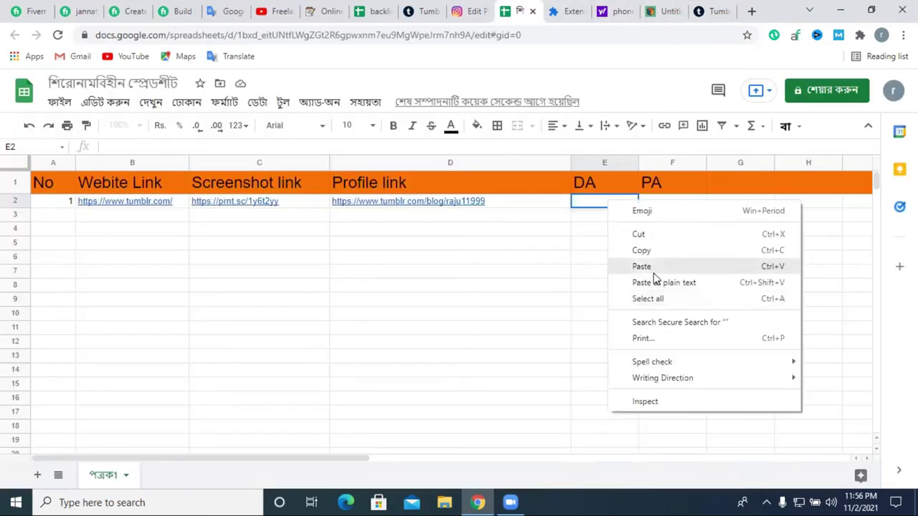
{"action": "left_click", "coordinate": [621, 265]}
Copy the DA value 86 from MozBar into cell F2.
{"action": "left_click", "coordinate": [714, 11]}
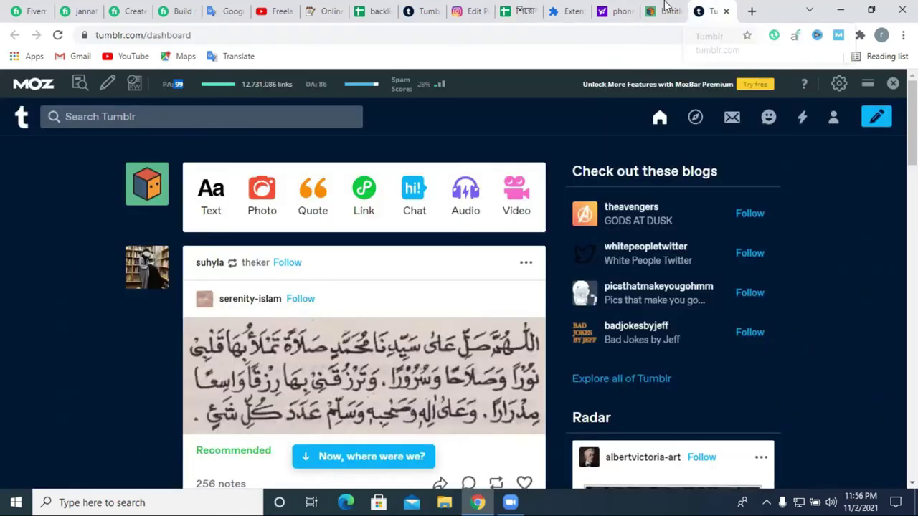
{"action": "right_click", "coordinate": [321, 85]}
{"action": "left_click", "coordinate": [355, 93]}
{"action": "left_click", "coordinate": [516, 11]}
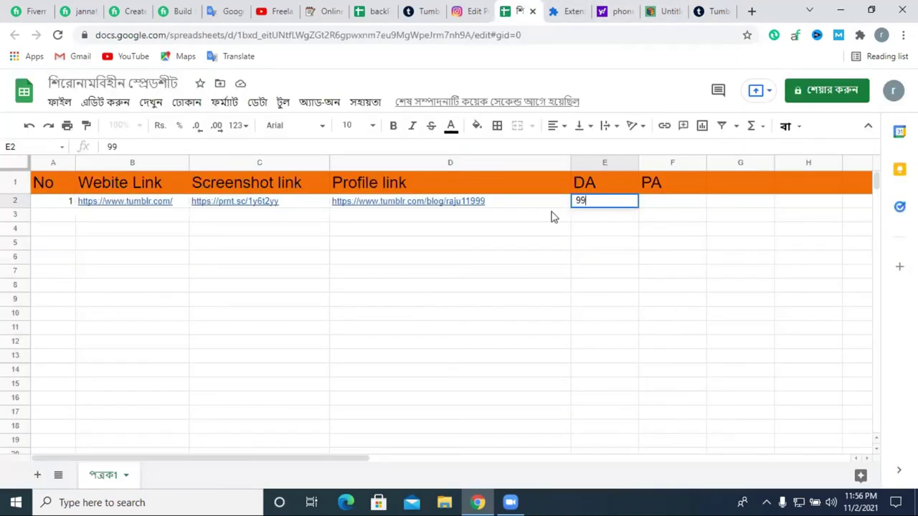
{"action": "double_click", "coordinate": [653, 203]}
{"action": "right_click", "coordinate": [654, 203]}
{"action": "left_click", "coordinate": [699, 306]}
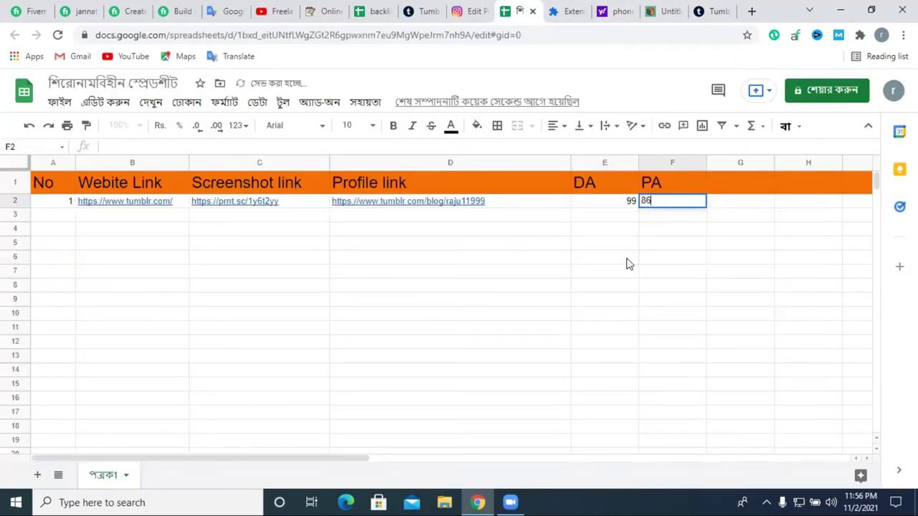
Swap the values so E2 holds DA 86 and F2 holds PA 99.
{"action": "double_click", "coordinate": [622, 203]}
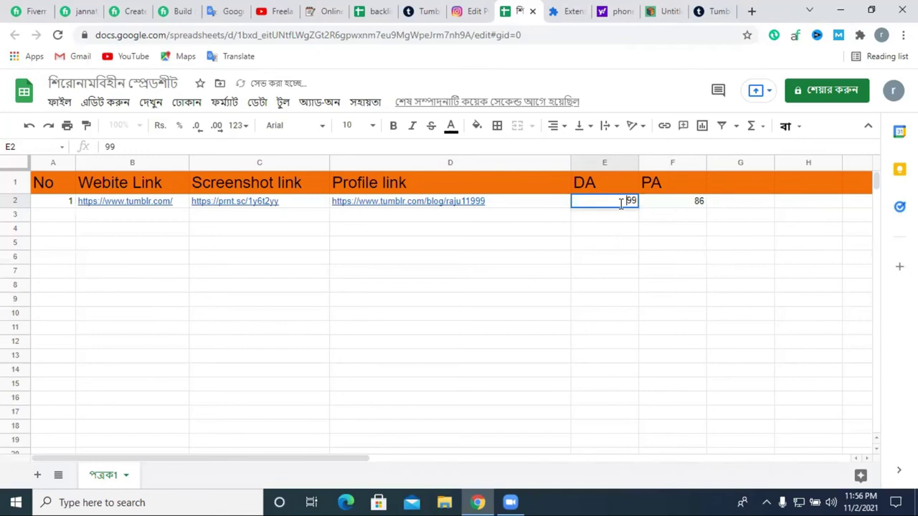
{"action": "right_click", "coordinate": [622, 203]}
{"action": "left_click", "coordinate": [660, 237]}
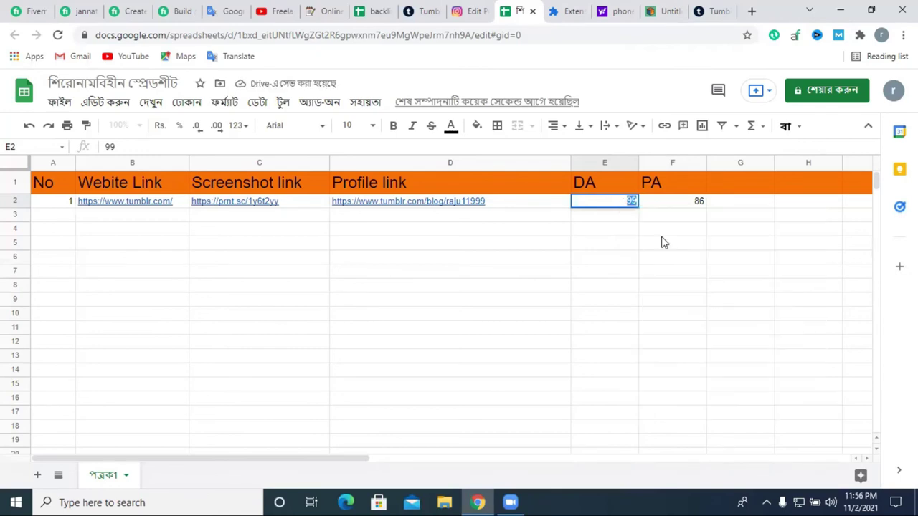
{"action": "double_click", "coordinate": [689, 202]}
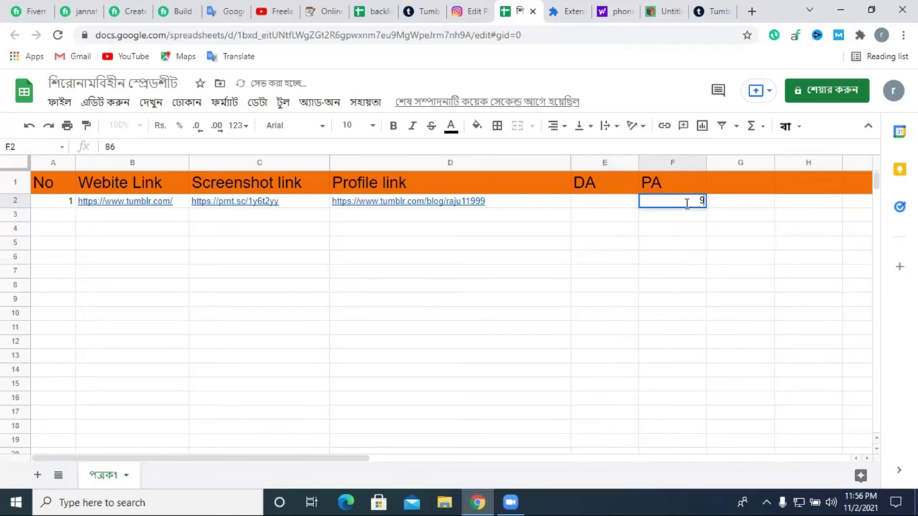
{"action": "double_click", "coordinate": [609, 206]}
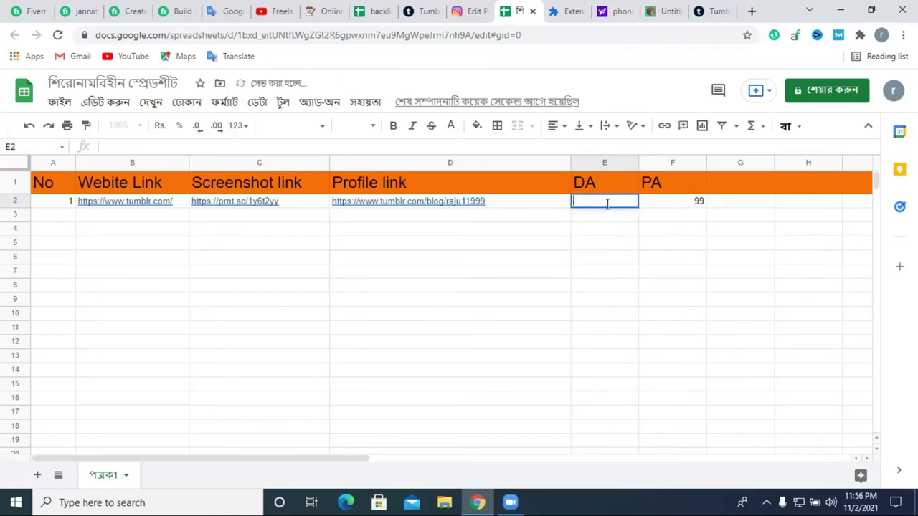
{"action": "type", "text": "86"}
{"action": "left_click", "coordinate": [667, 247]}
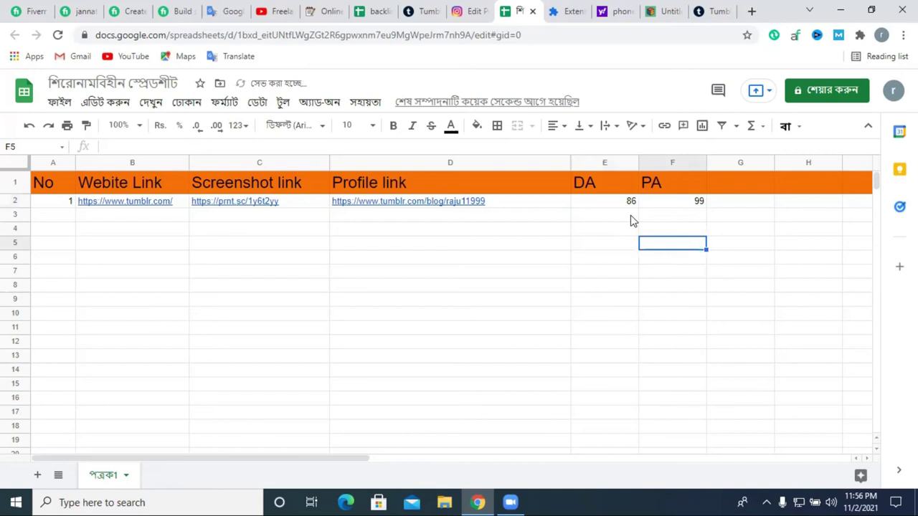
Narrow the DA and PA columns and fill numbered profile links down column D.
{"action": "left_click_drag", "start_coordinate": [707, 163], "coordinate": [632, 180]}
{"action": "left_click_drag", "start_coordinate": [698, 158], "coordinate": [666, 162]}
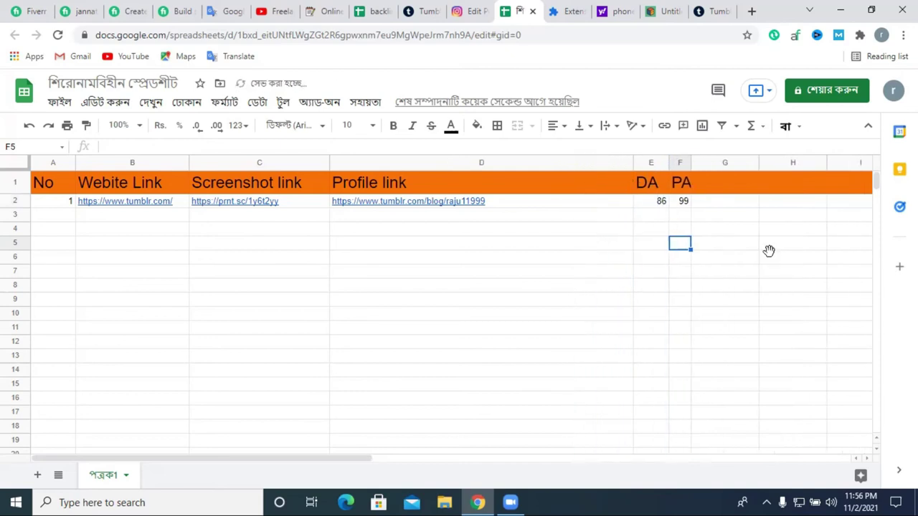
{"action": "left_click", "coordinate": [770, 256]}
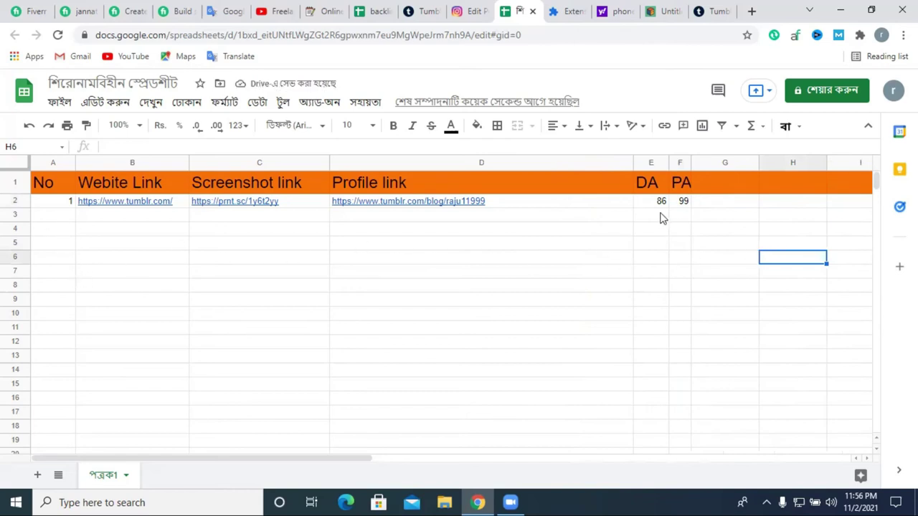
{"action": "mouse_move", "coordinate": [482, 202]}
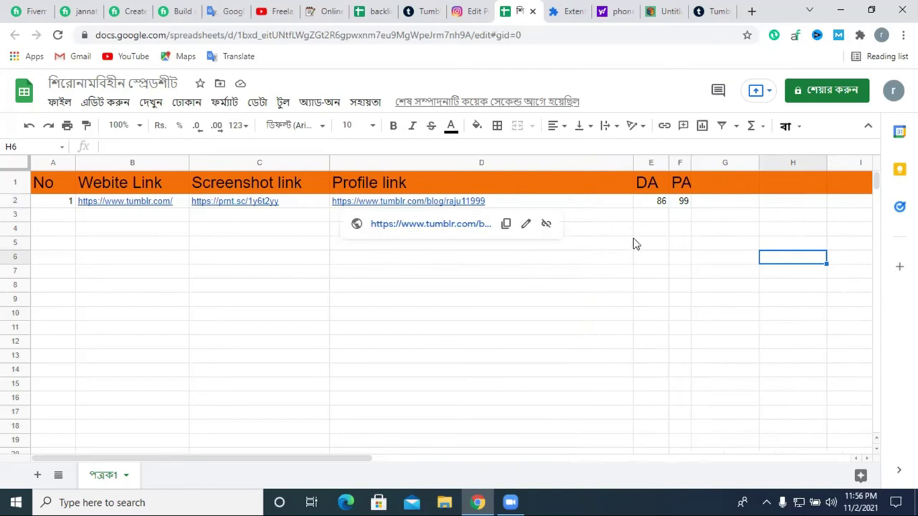
{"action": "left_click", "coordinate": [611, 206]}
{"action": "left_click_drag", "start_coordinate": [632, 207], "coordinate": [672, 272]}
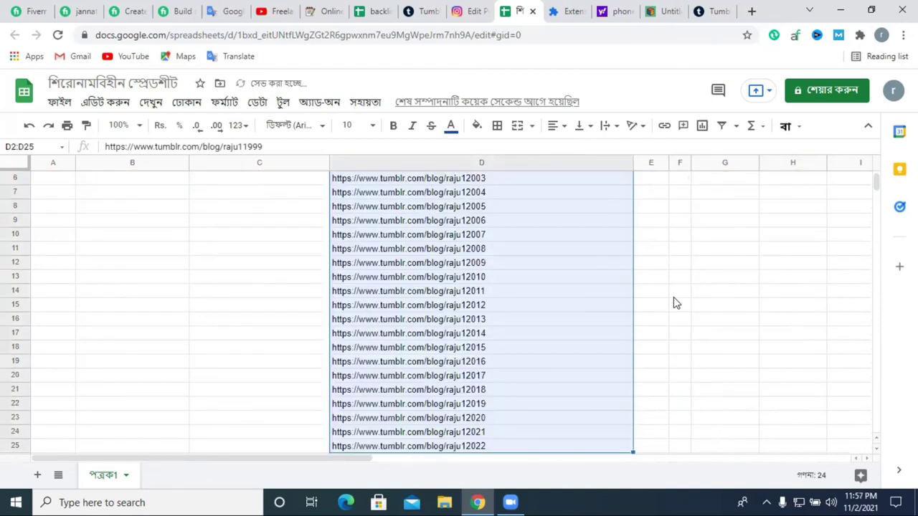
Fill DA 86 down column E and PA 99 down column F to row 18.
{"action": "scroll", "coordinate": [673, 297], "scroll_direction": "up", "scroll_amount": 2}
{"action": "left_click", "coordinate": [662, 203]}
{"action": "left_click_drag", "start_coordinate": [666, 206], "coordinate": [694, 452]}
{"action": "scroll", "coordinate": [689, 243], "scroll_direction": "up", "scroll_amount": 2}
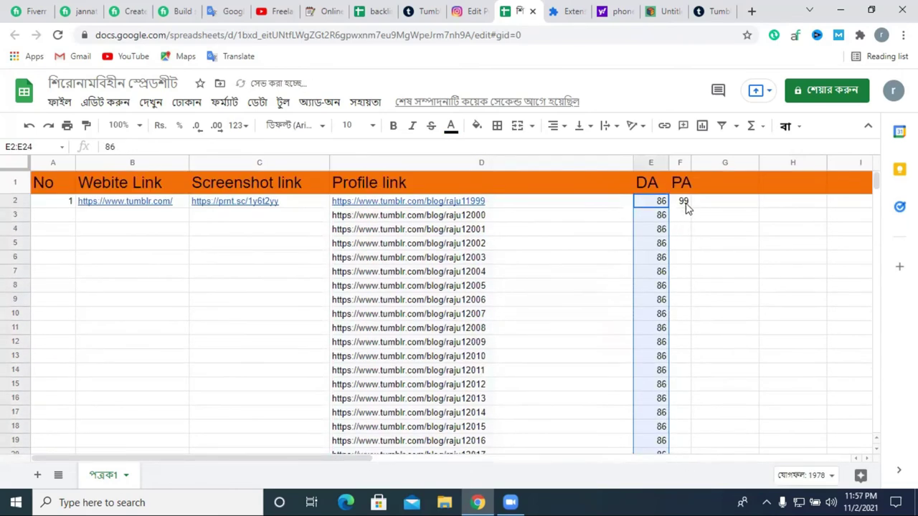
{"action": "left_click", "coordinate": [683, 203]}
{"action": "left_click_drag", "start_coordinate": [691, 207], "coordinate": [702, 426]}
Fill the screenshot link to row 18 and the website link to row 17.
{"action": "left_click", "coordinate": [316, 220]}
{"action": "left_click", "coordinate": [309, 205]}
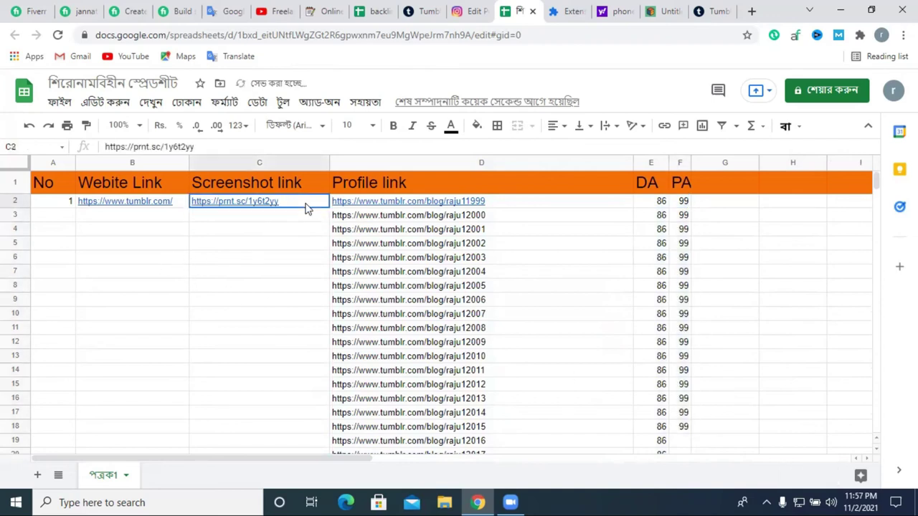
{"action": "left_click_drag", "start_coordinate": [327, 206], "coordinate": [317, 430]}
{"action": "left_click", "coordinate": [164, 201]}
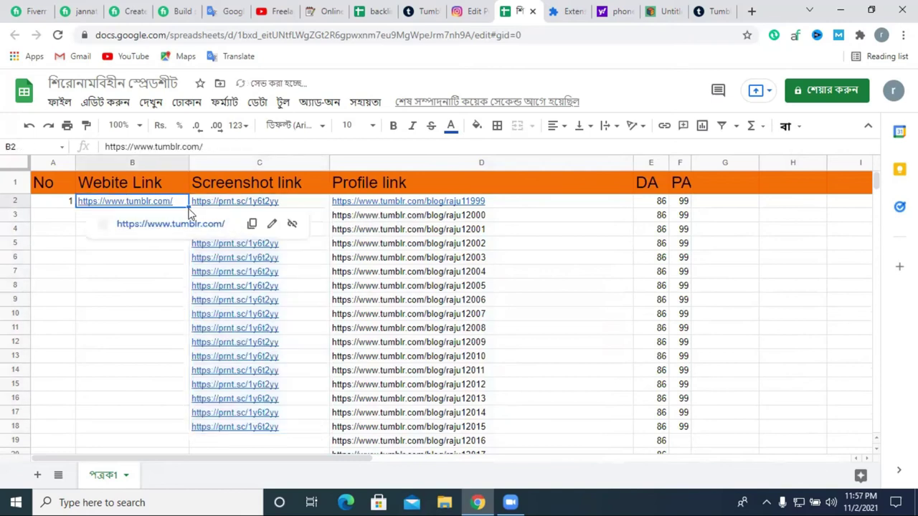
{"action": "left_click_drag", "start_coordinate": [188, 207], "coordinate": [217, 423]}
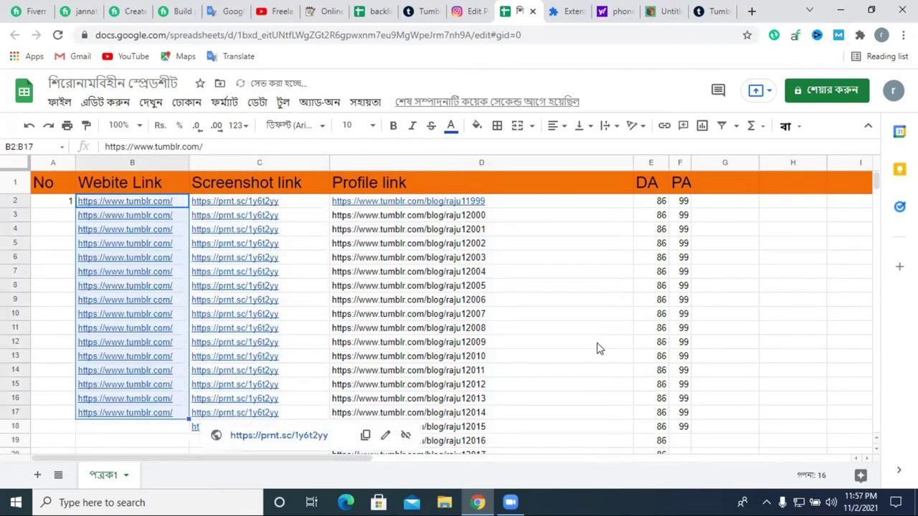
Extend the website links to row 25, plus the screenshot links and PA 99 further down.
{"action": "scroll", "coordinate": [161, 392], "scroll_direction": "down", "scroll_amount": 2}
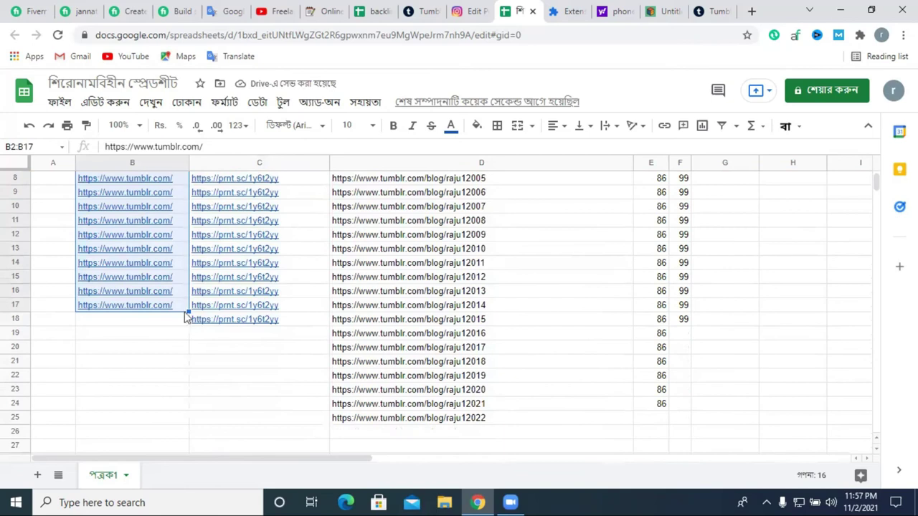
{"action": "mouse_move", "coordinate": [189, 314]}
{"action": "left_click_drag", "start_coordinate": [189, 312], "coordinate": [178, 418]}
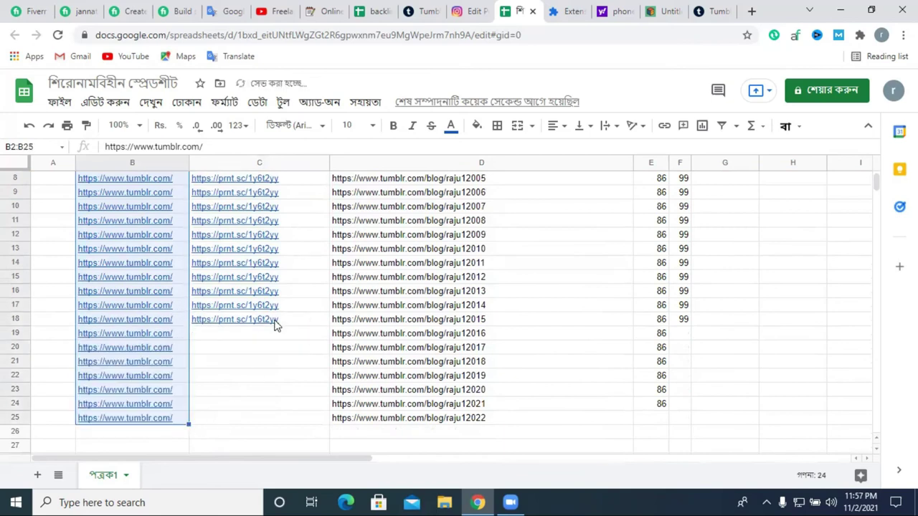
{"action": "left_click", "coordinate": [305, 320]}
{"action": "left_click_drag", "start_coordinate": [326, 323], "coordinate": [323, 420]}
{"action": "scroll", "coordinate": [572, 357], "scroll_direction": "up", "scroll_amount": 3}
{"action": "left_click", "coordinate": [584, 342]}
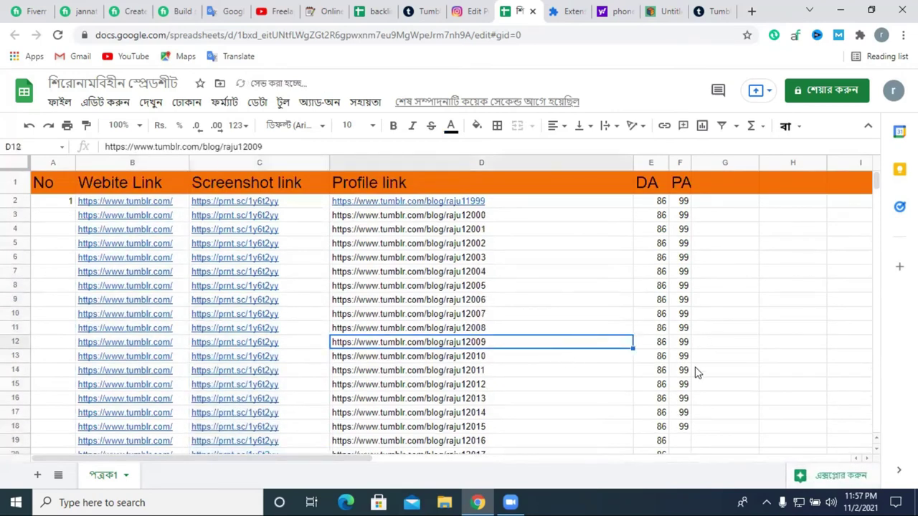
{"action": "left_click", "coordinate": [687, 429]}
{"action": "left_click_drag", "start_coordinate": [690, 434], "coordinate": [725, 377]}
{"action": "left_click", "coordinate": [725, 378]}
{"action": "scroll", "coordinate": [760, 351], "scroll_direction": "up", "scroll_amount": 1}
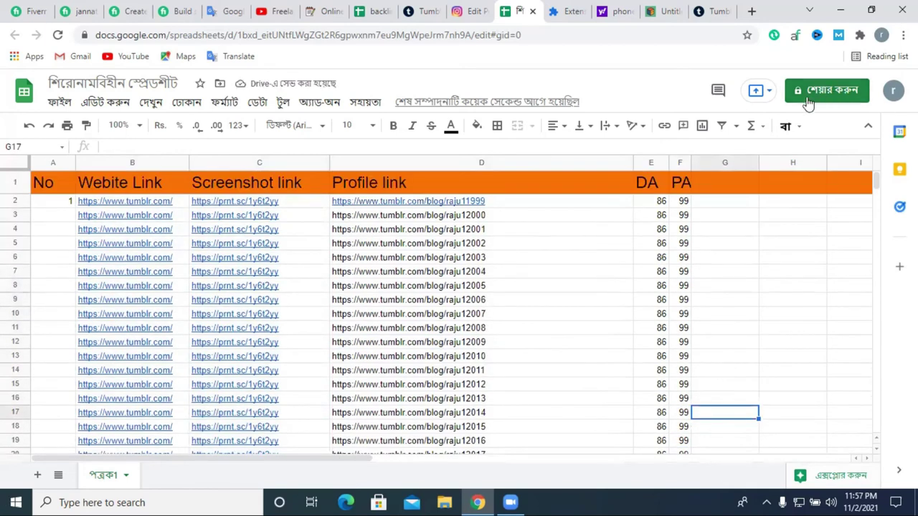
Retitle the untitled spreadsheet 'mr.king' and bring up its Share dialog.
{"action": "left_click", "coordinate": [139, 83]}
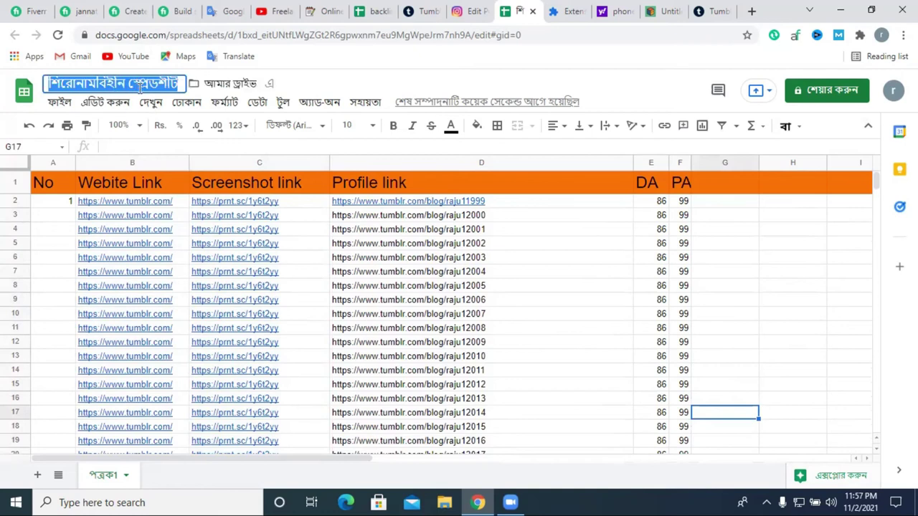
{"action": "type", "text": "mr"}
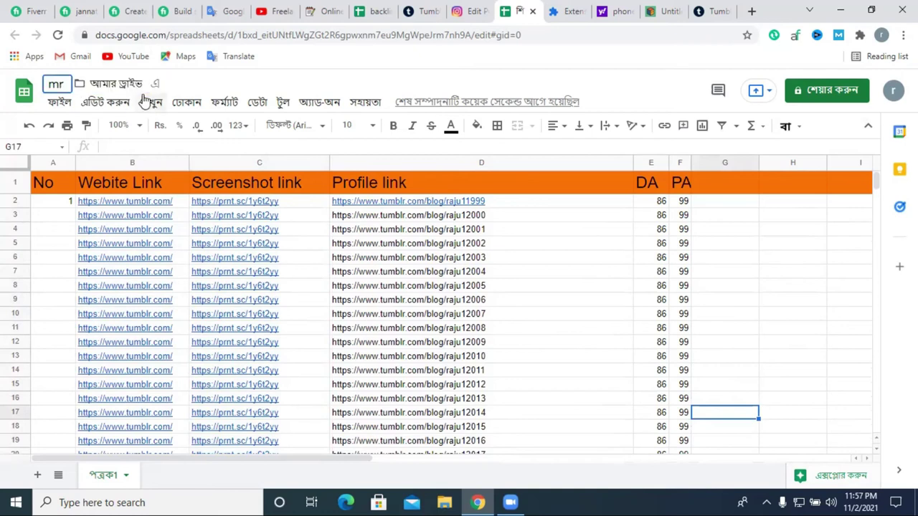
{"action": "type", "text": ".king"}
{"action": "key", "text": "Return"}
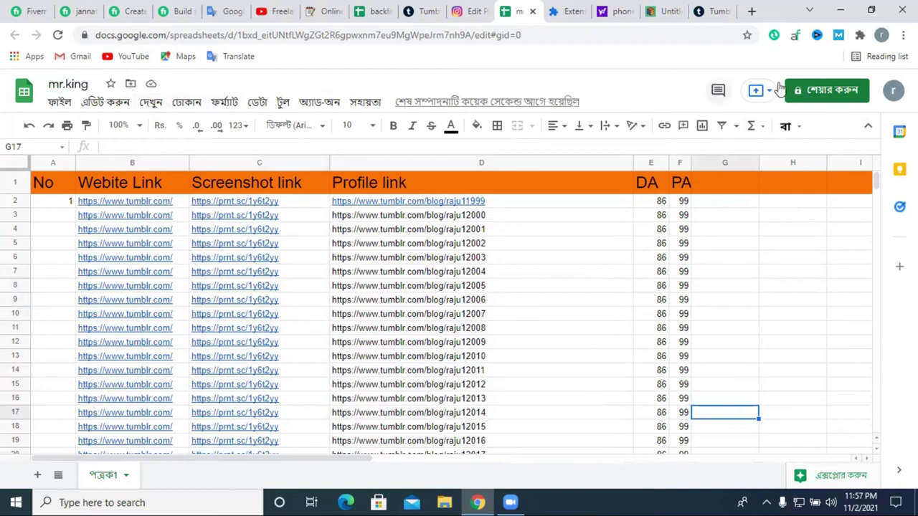
{"action": "left_click", "coordinate": [830, 92]}
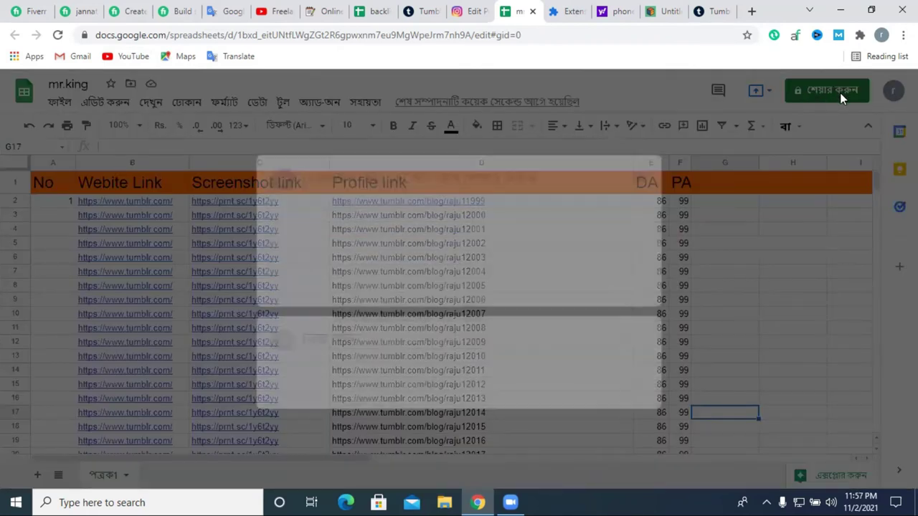
Change link access from Restricted to Anyone with the link as Editor, then finish.
{"action": "left_click", "coordinate": [349, 362]}
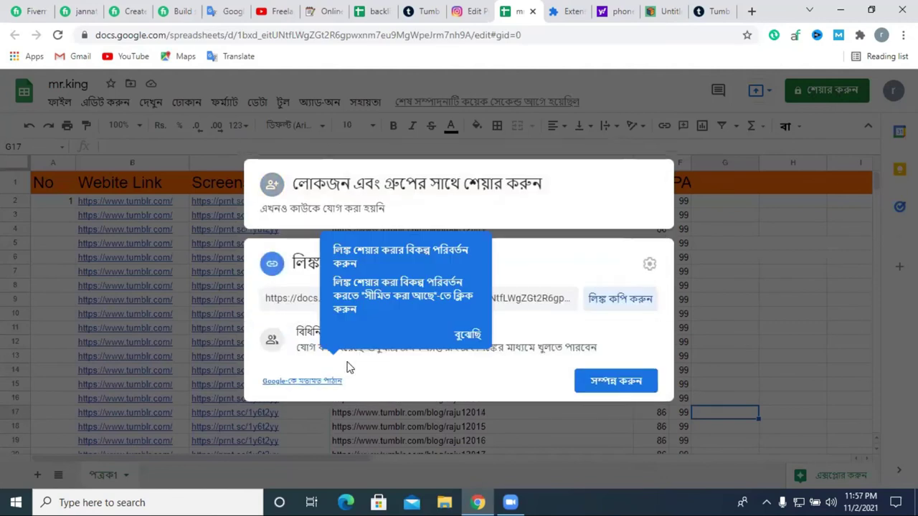
{"action": "left_click", "coordinate": [467, 334]}
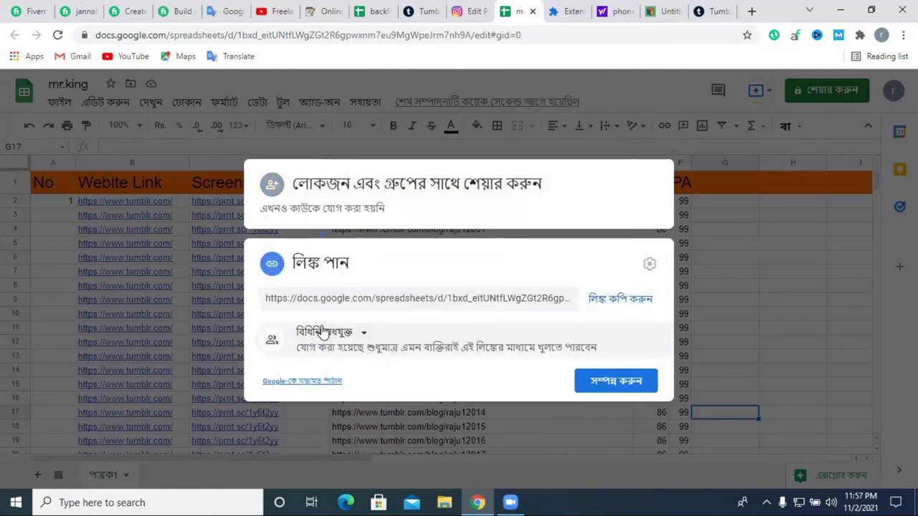
{"action": "left_click", "coordinate": [330, 332]}
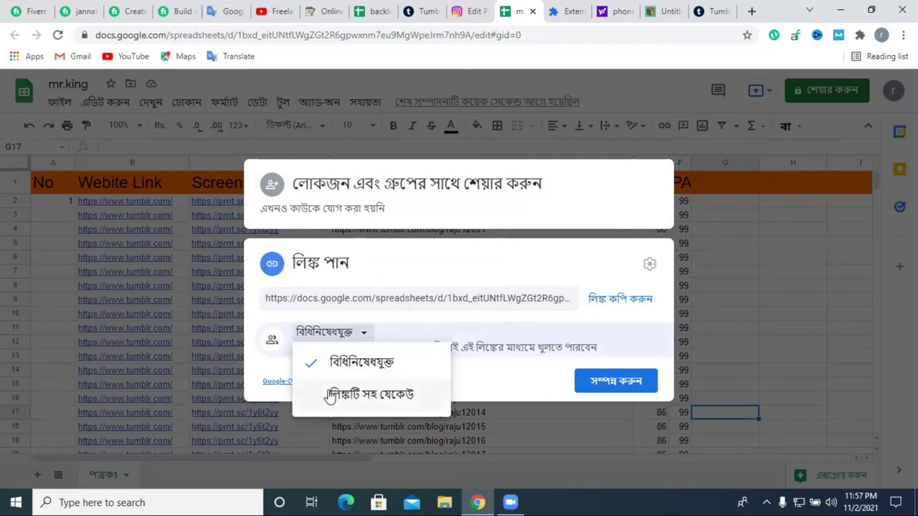
{"action": "left_click", "coordinate": [387, 397]}
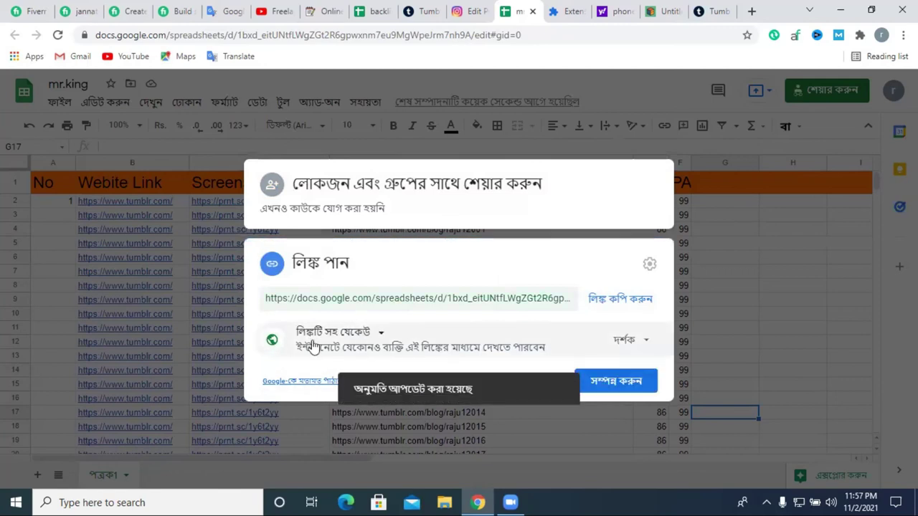
{"action": "left_click", "coordinate": [635, 342]}
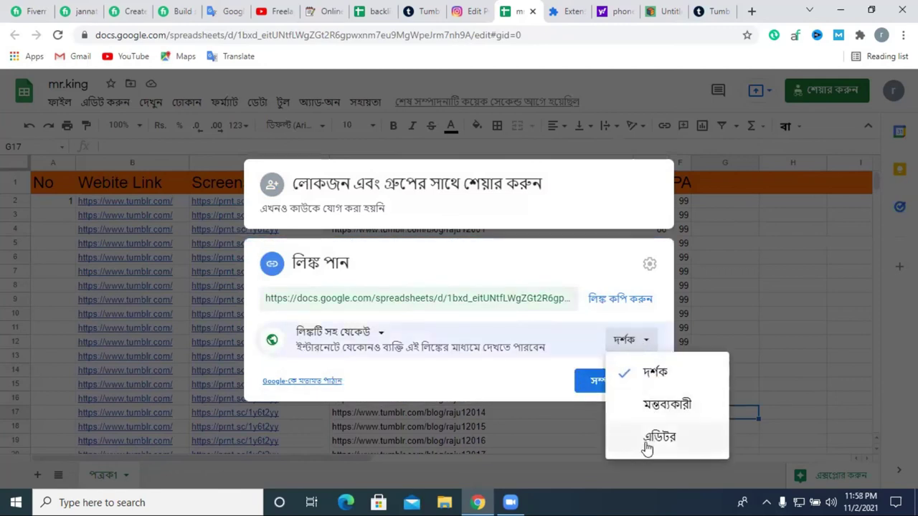
{"action": "left_click", "coordinate": [660, 439]}
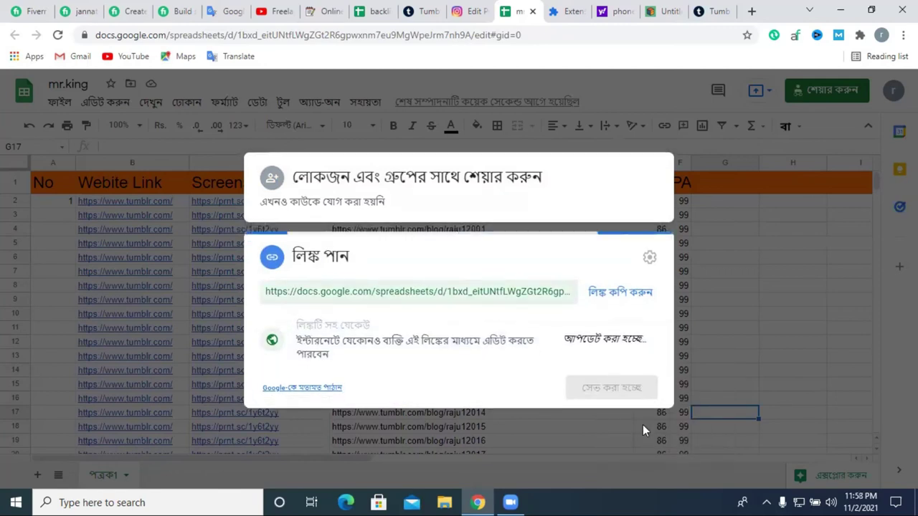
{"action": "left_click", "coordinate": [615, 383]}
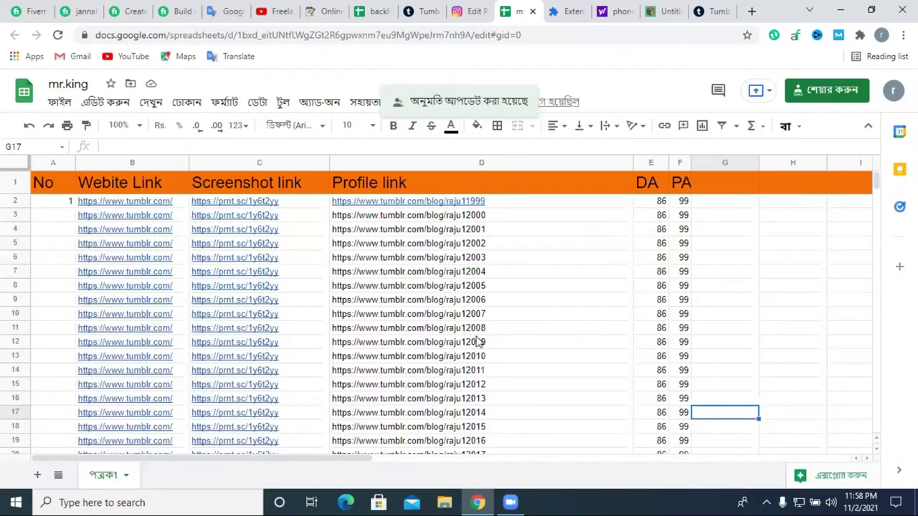
Add a blank tab, glance at the Fiverr gig page, then close the blank tab.
{"action": "left_click", "coordinate": [751, 11]}
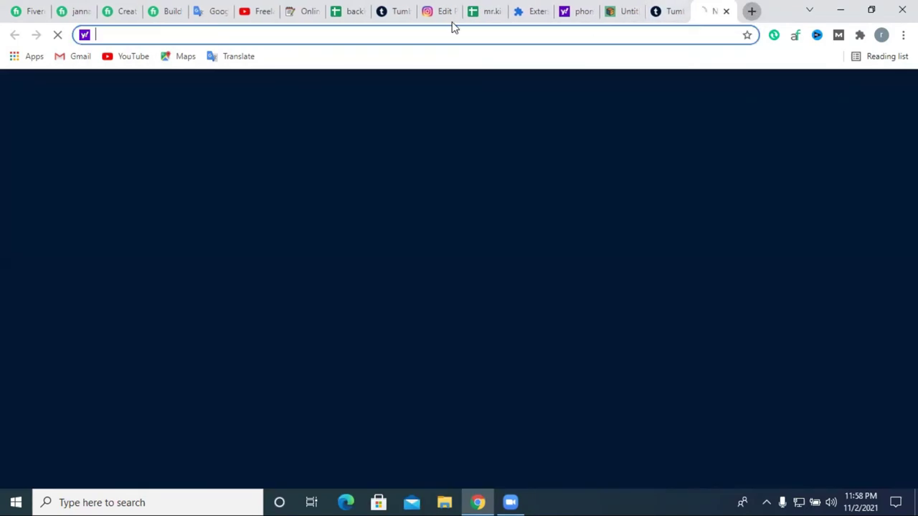
{"action": "left_click", "coordinate": [123, 6]}
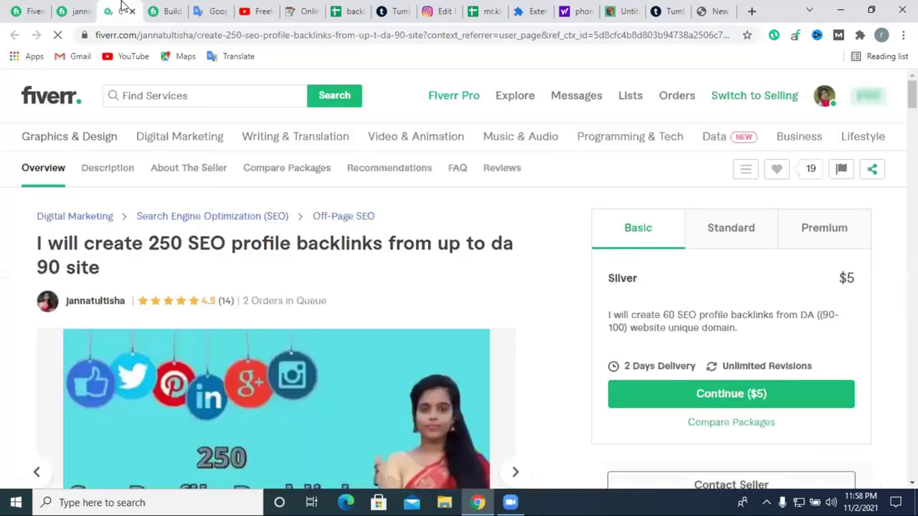
{"action": "left_click", "coordinate": [705, 12]}
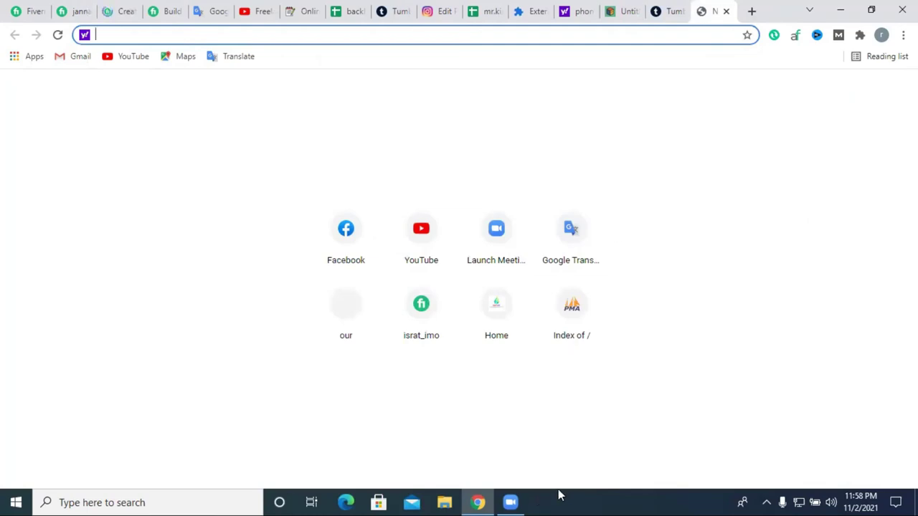
{"action": "key", "text": "ctrl+w"}
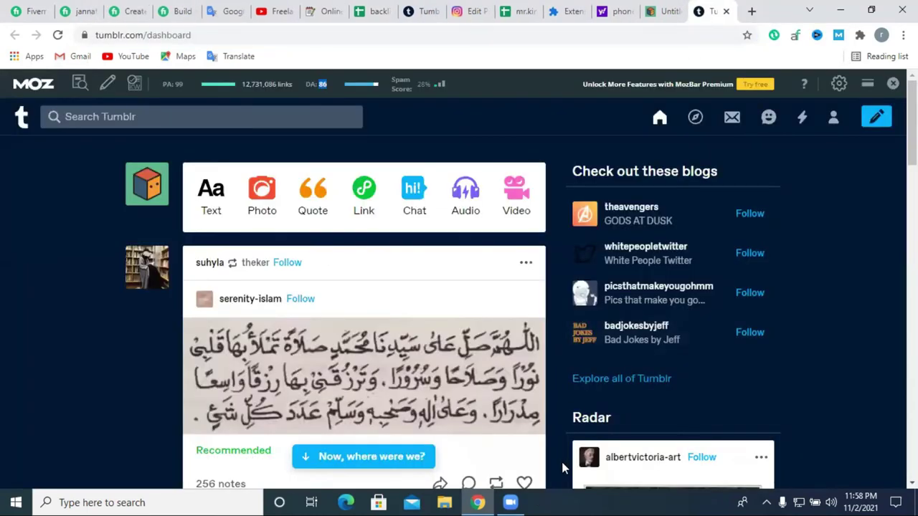
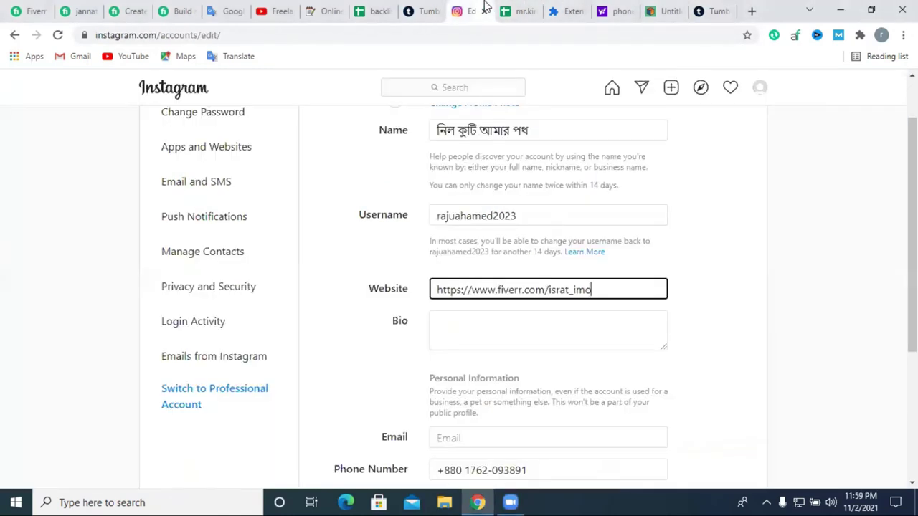
Switch to Instagram's Edit Profile page and review the Website, Username, Name and Bio fields.
{"action": "left_click", "coordinate": [474, 11]}
{"action": "left_click_drag", "start_coordinate": [369, 290], "coordinate": [407, 293]}
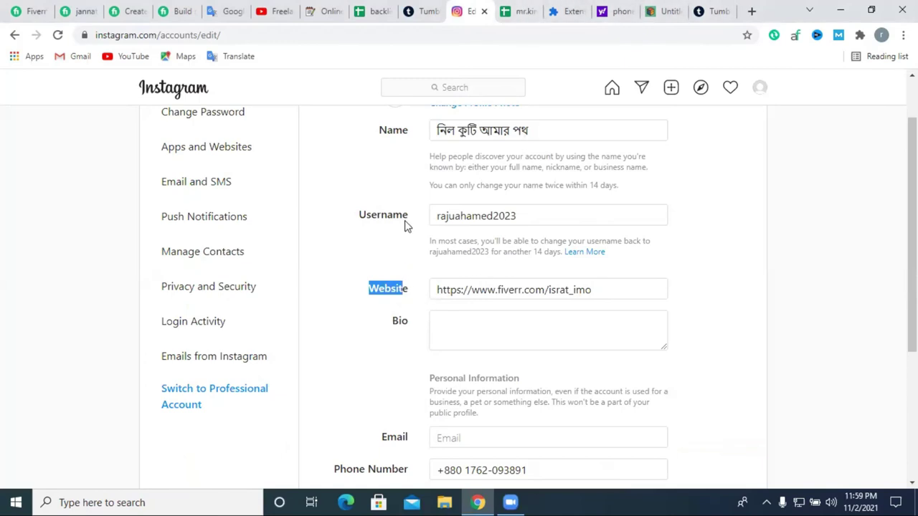
{"action": "scroll", "coordinate": [401, 222], "scroll_direction": "up", "scroll_amount": 1}
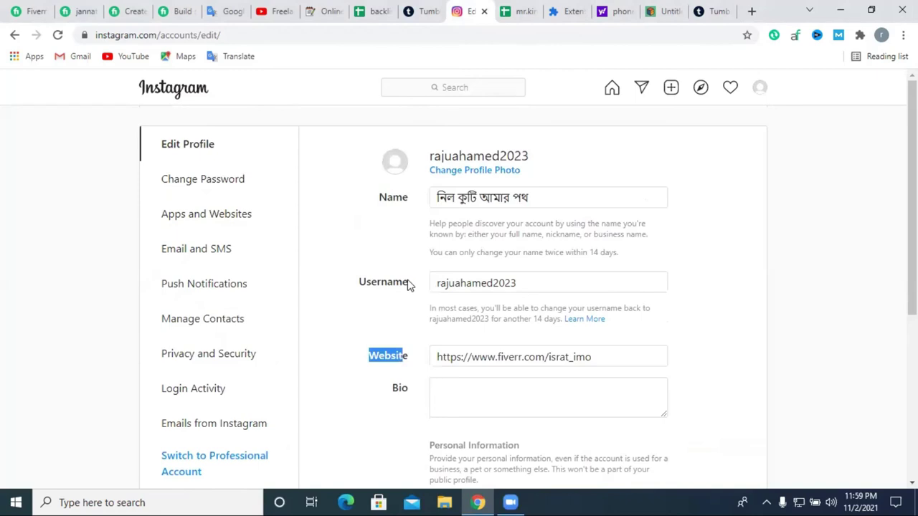
{"action": "left_click_drag", "start_coordinate": [408, 285], "coordinate": [357, 285]}
{"action": "left_click_drag", "start_coordinate": [407, 202], "coordinate": [373, 203]}
{"action": "left_click_drag", "start_coordinate": [364, 356], "coordinate": [373, 394]}
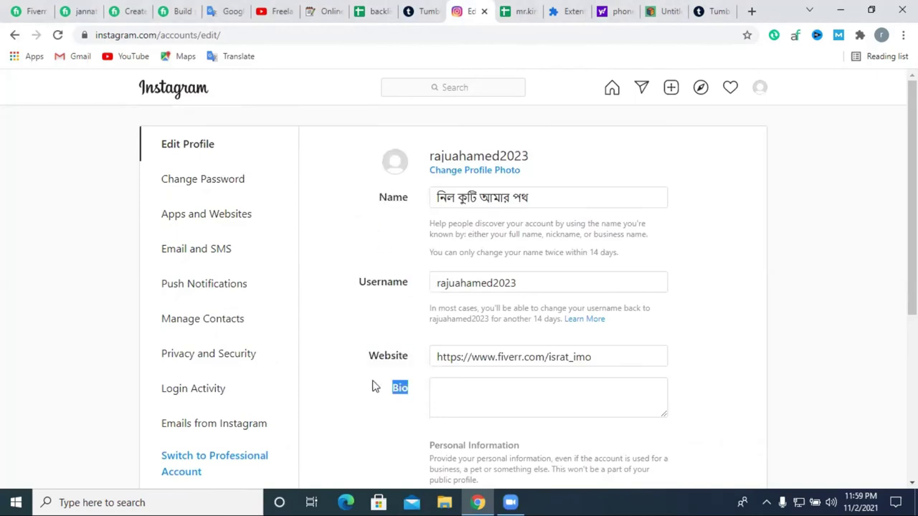
{"action": "scroll", "coordinate": [373, 383], "scroll_direction": "down", "scroll_amount": 1}
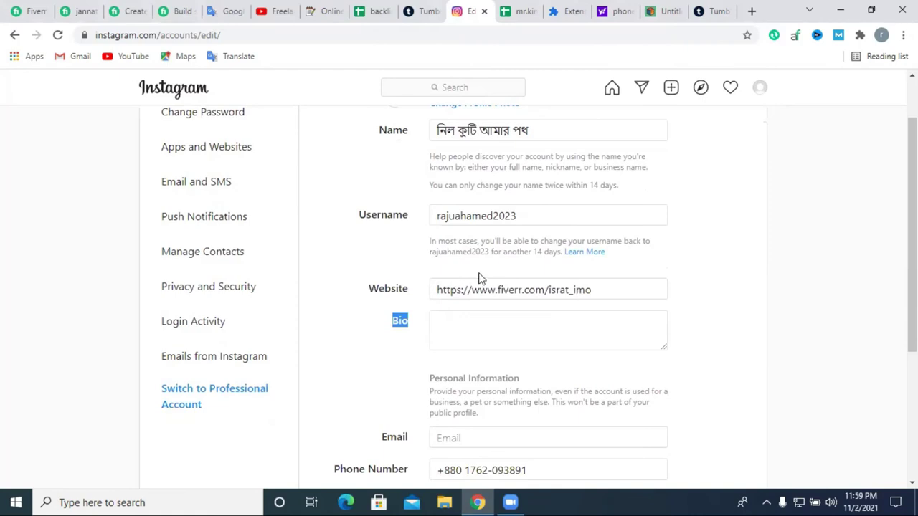
Highlight the Fiverr gig URL in the Website field, leaving the Bio empty.
{"action": "triple_click", "coordinate": [467, 293]}
{"action": "left_click", "coordinate": [458, 330]}
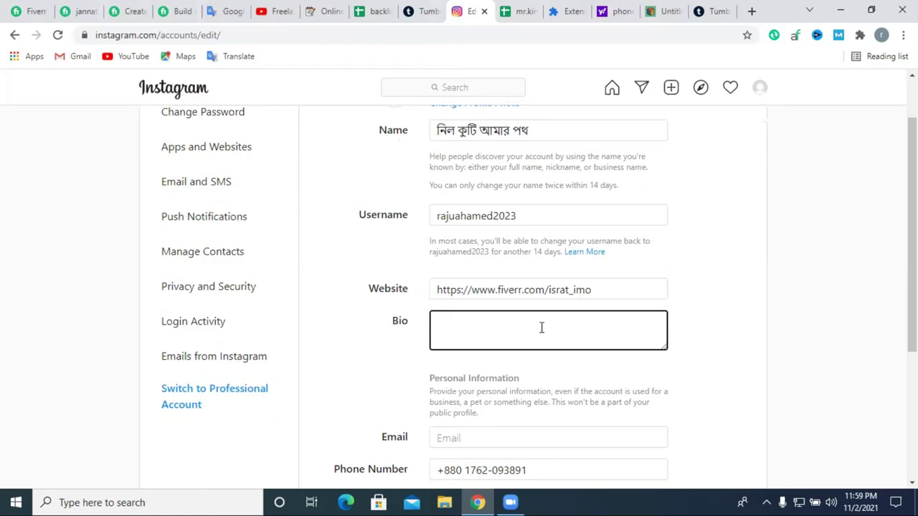
{"action": "left_click", "coordinate": [480, 288]}
{"action": "triple_click", "coordinate": [482, 287]}
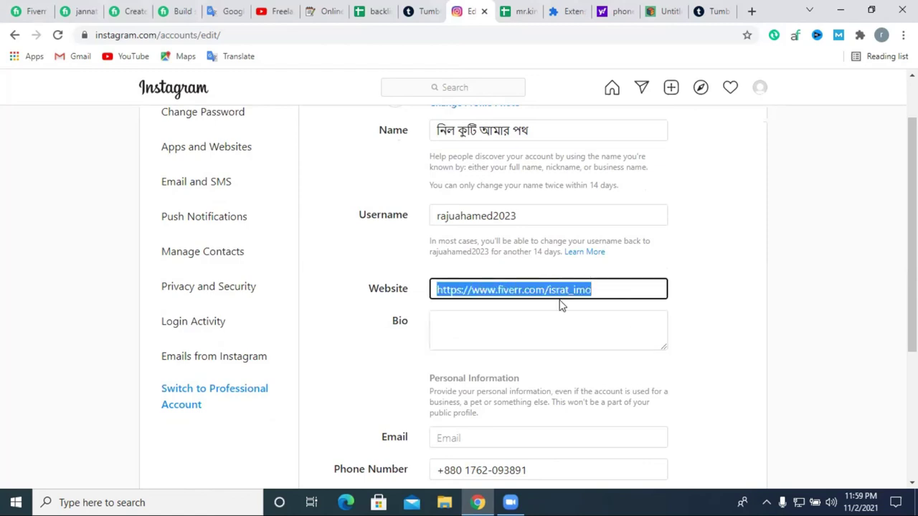
{"action": "triple_click", "coordinate": [514, 292]}
{"action": "left_click", "coordinate": [525, 290]}
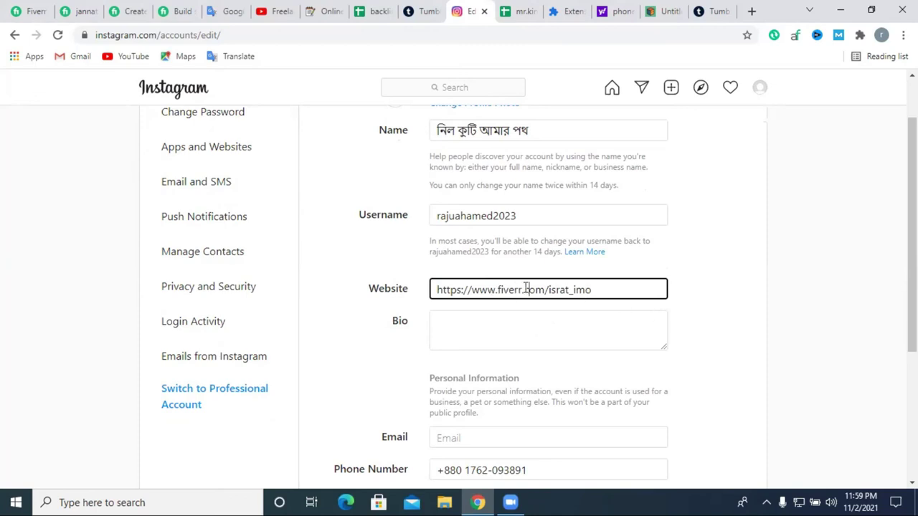
{"action": "triple_click", "coordinate": [470, 290]}
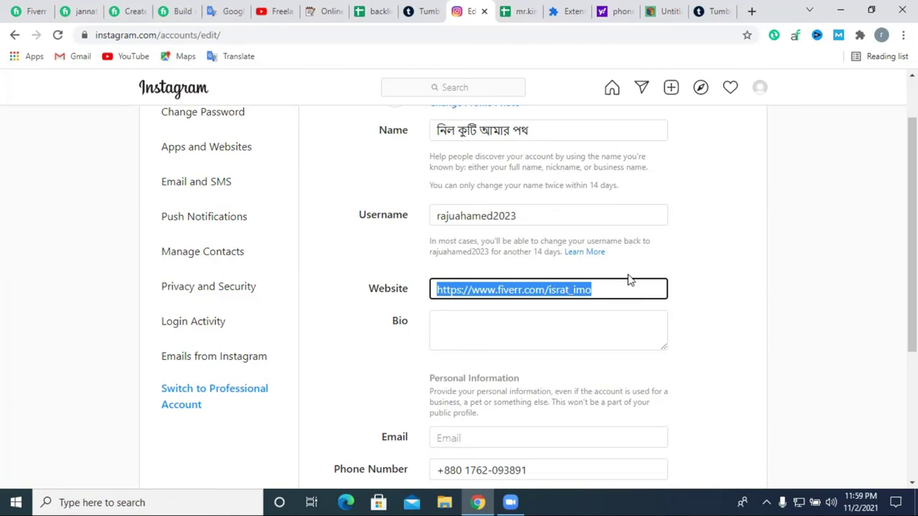
{"action": "left_click", "coordinate": [707, 269]}
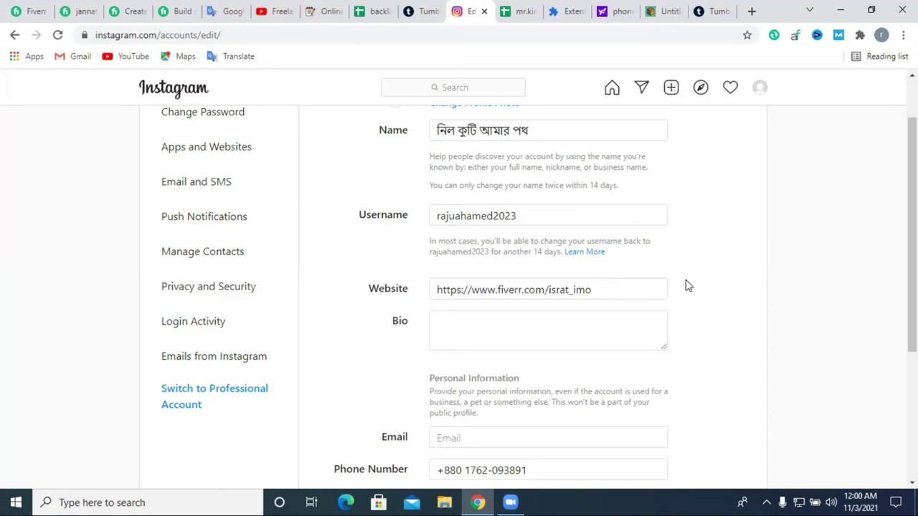
{"action": "scroll", "coordinate": [687, 286], "scroll_direction": "down", "scroll_amount": 3}
{"action": "scroll", "coordinate": [687, 286], "scroll_direction": "up", "scroll_amount": 4}
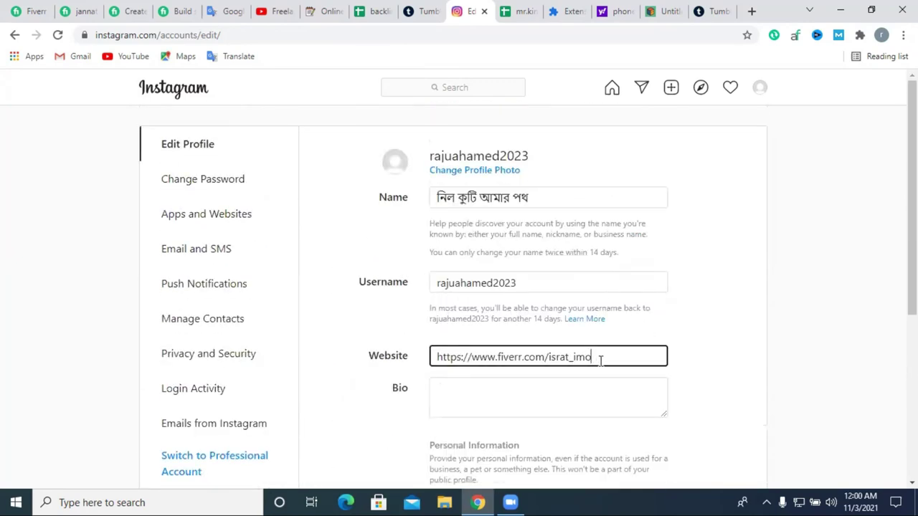
{"action": "double_click", "coordinate": [600, 360]}
{"action": "left_click", "coordinate": [685, 366]}
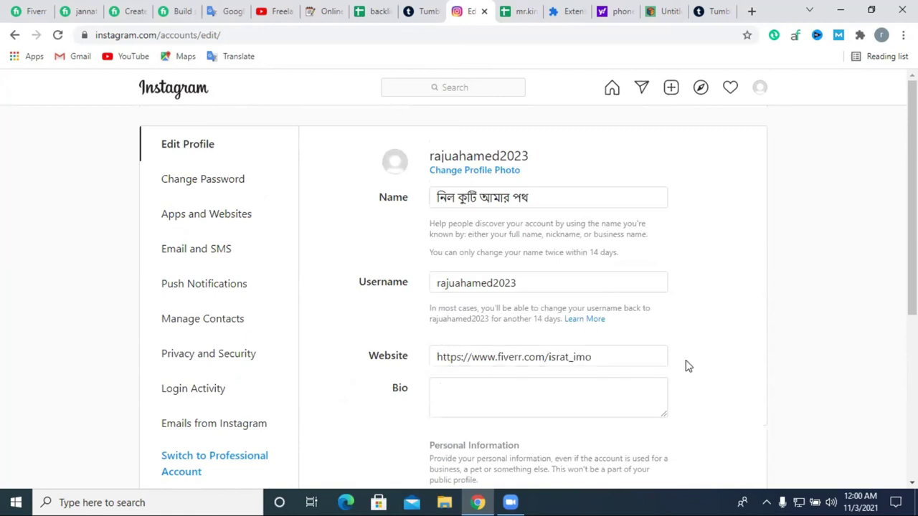
{"action": "triple_click", "coordinate": [622, 360]}
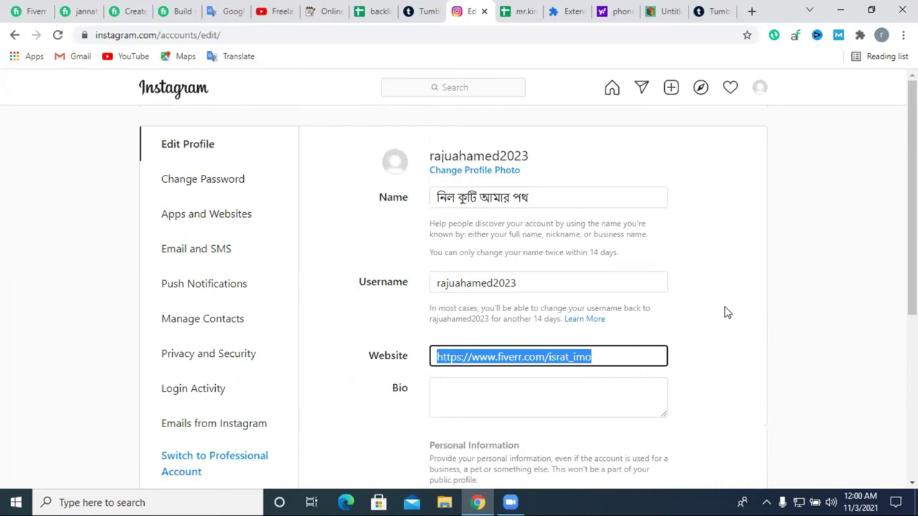
{"action": "left_click", "coordinate": [707, 324]}
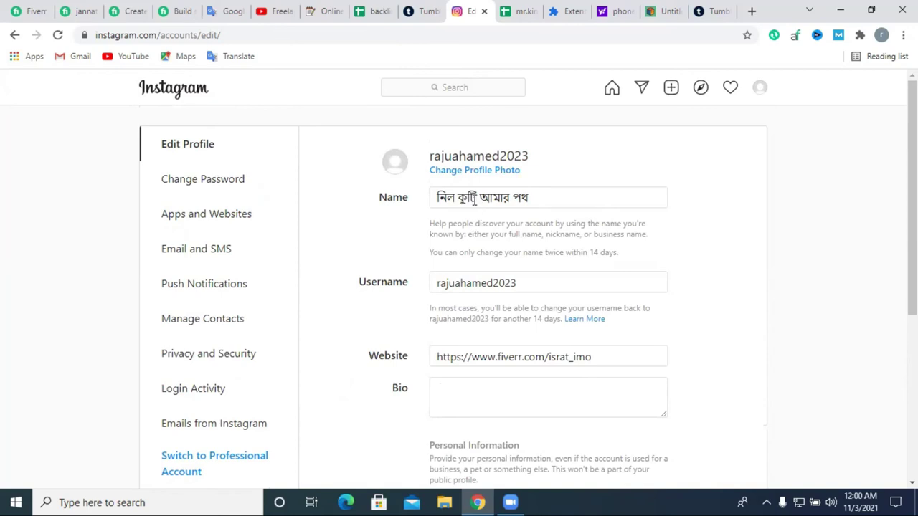
{"action": "triple_click", "coordinate": [460, 199]}
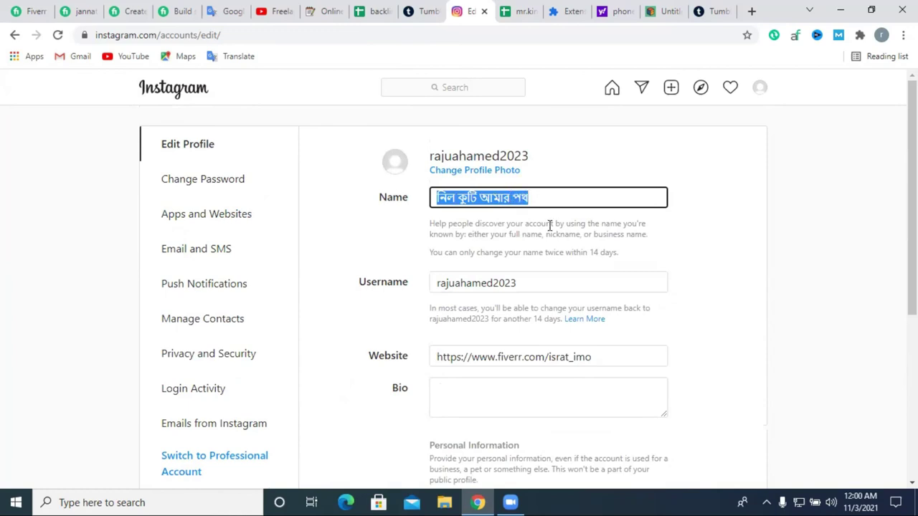
{"action": "scroll", "coordinate": [668, 380], "scroll_direction": "down", "scroll_amount": 1}
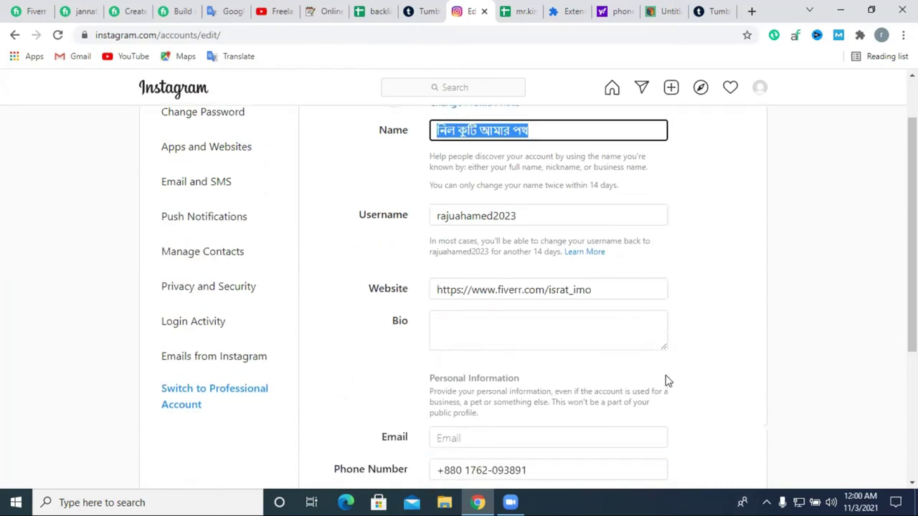
{"action": "scroll", "coordinate": [589, 267], "scroll_direction": "up", "scroll_amount": 1}
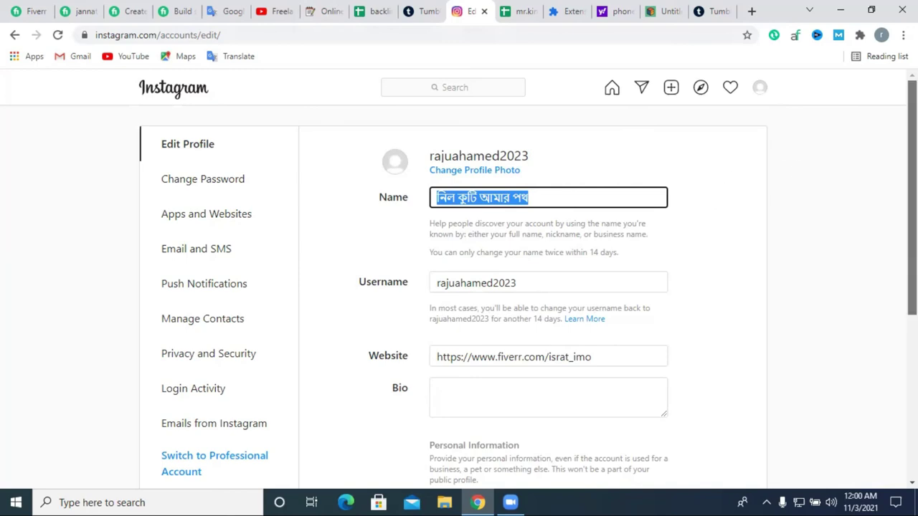
{"action": "scroll", "coordinate": [913, 216], "scroll_direction": "down", "scroll_amount": 2}
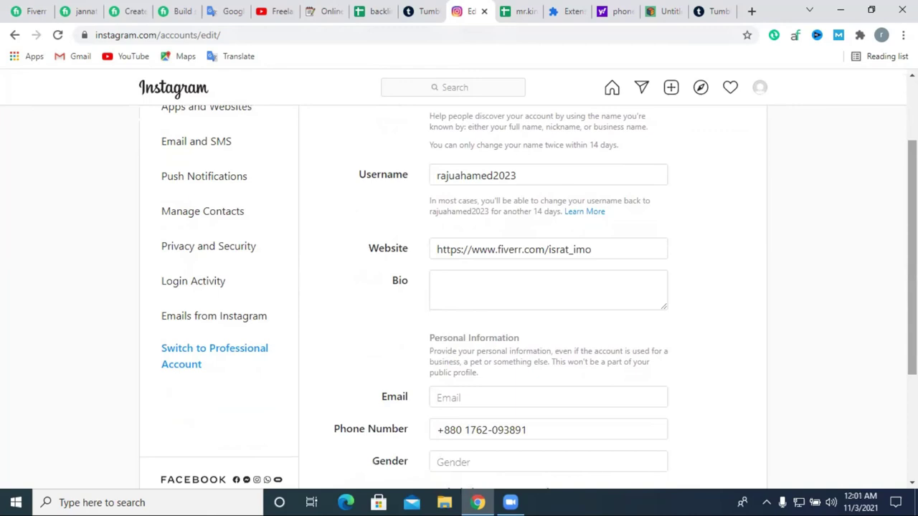
{"action": "scroll", "coordinate": [912, 215], "scroll_direction": "down", "scroll_amount": 1}
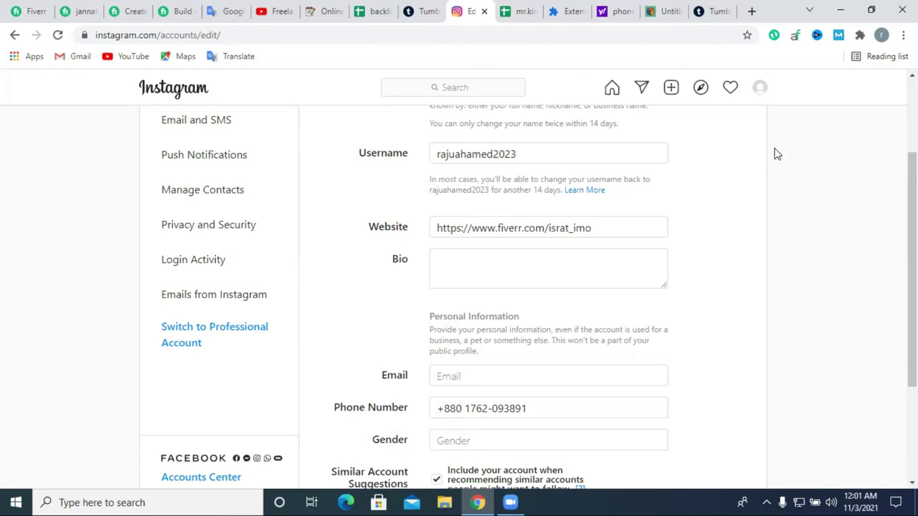
{"action": "scroll", "coordinate": [820, 263], "scroll_direction": "down", "scroll_amount": 1}
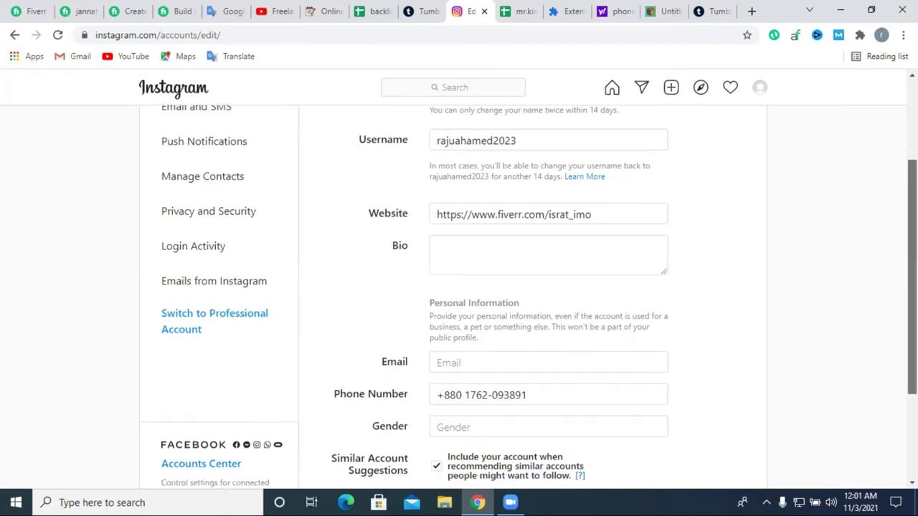
{"action": "scroll", "coordinate": [731, 260], "scroll_direction": "up", "scroll_amount": 1}
{"action": "scroll", "coordinate": [590, 194], "scroll_direction": "down", "scroll_amount": 1}
{"action": "scroll", "coordinate": [490, 210], "scroll_direction": "up", "scroll_amount": 1}
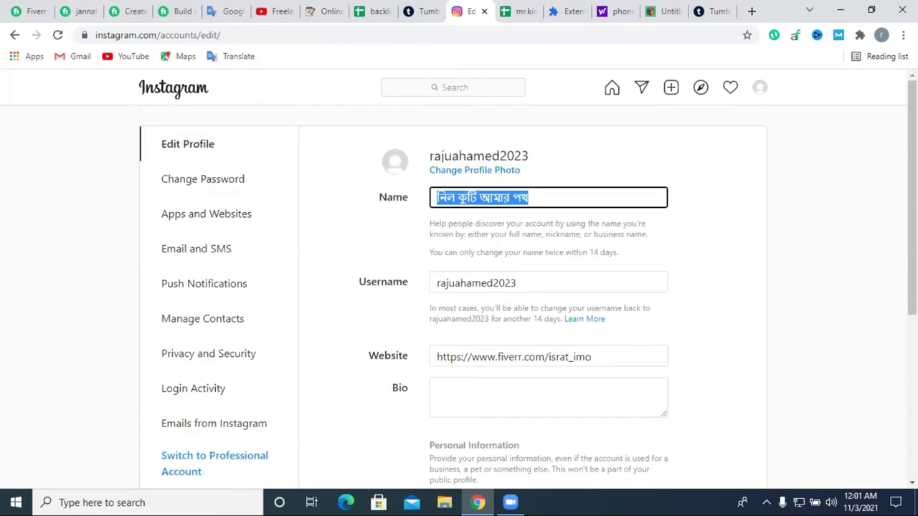
{"action": "scroll", "coordinate": [529, 298], "scroll_direction": "down", "scroll_amount": 3}
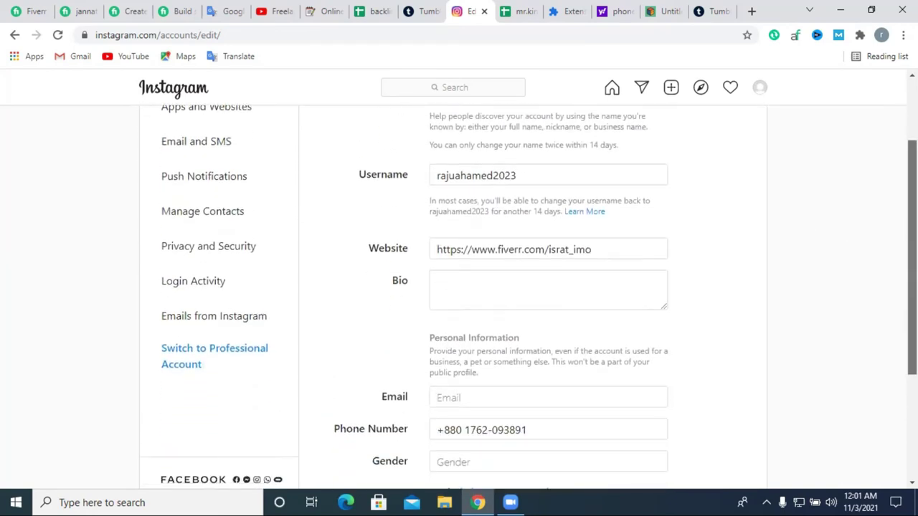
{"action": "scroll", "coordinate": [530, 297], "scroll_direction": "down", "scroll_amount": 1}
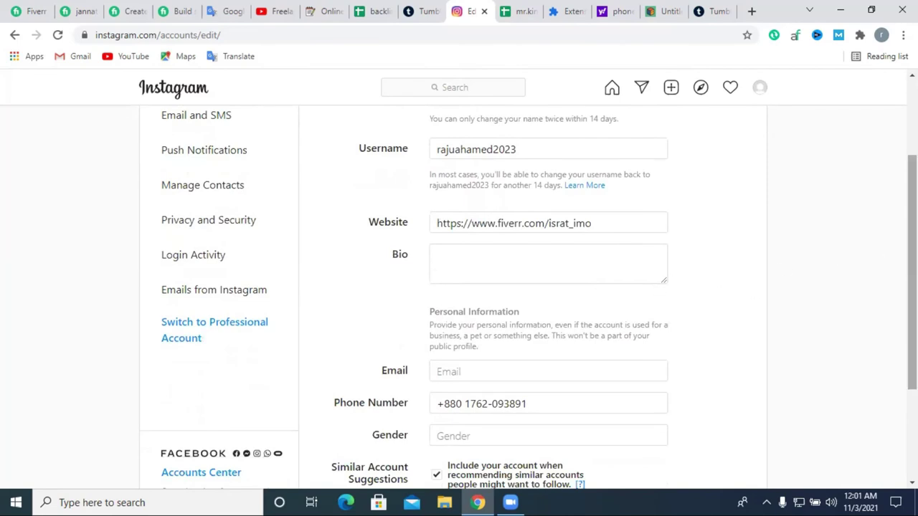
{"action": "scroll", "coordinate": [775, 246], "scroll_direction": "down", "scroll_amount": 1}
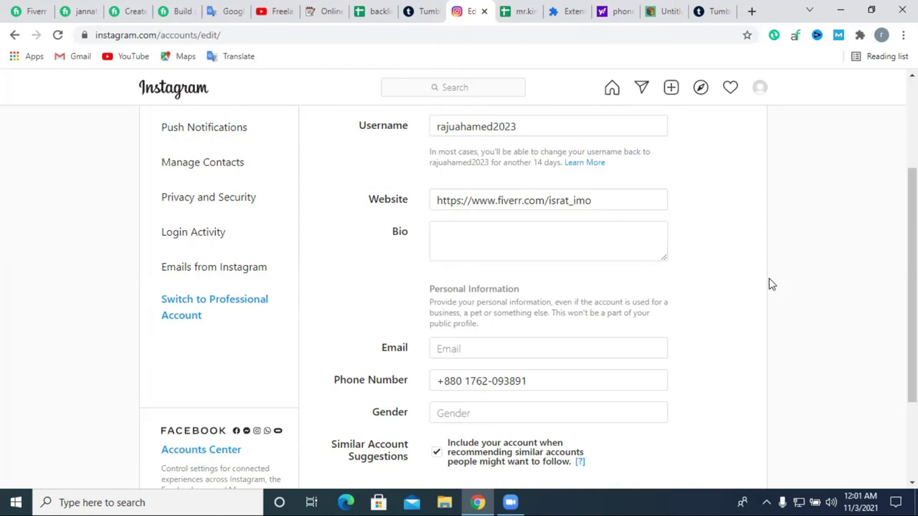
{"action": "left_click", "coordinate": [425, 10]}
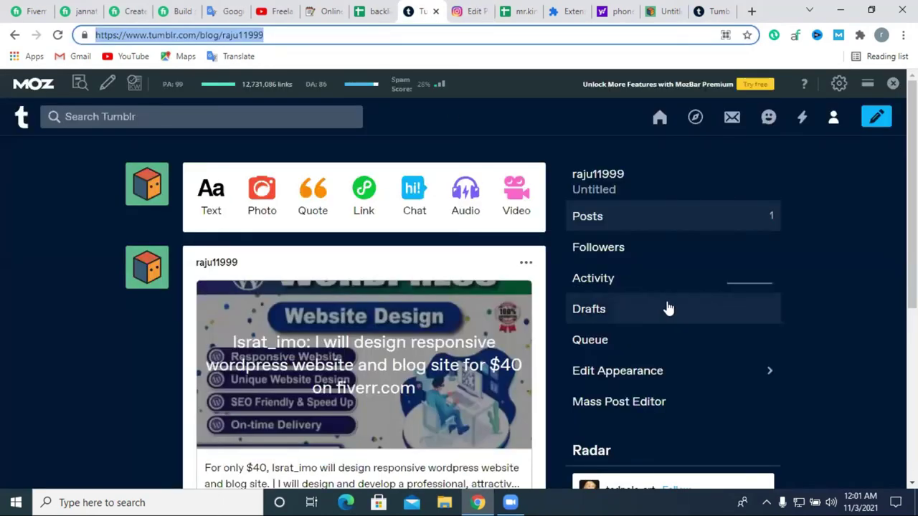
{"action": "scroll", "coordinate": [393, 248], "scroll_direction": "down", "scroll_amount": 3}
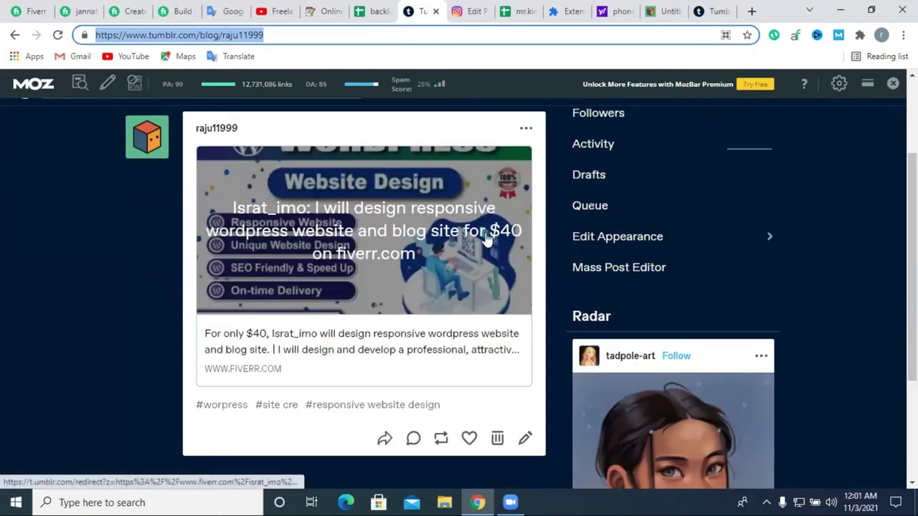
{"action": "scroll", "coordinate": [483, 280], "scroll_direction": "up", "scroll_amount": 3}
{"action": "scroll", "coordinate": [242, 266], "scroll_direction": "down", "scroll_amount": 3}
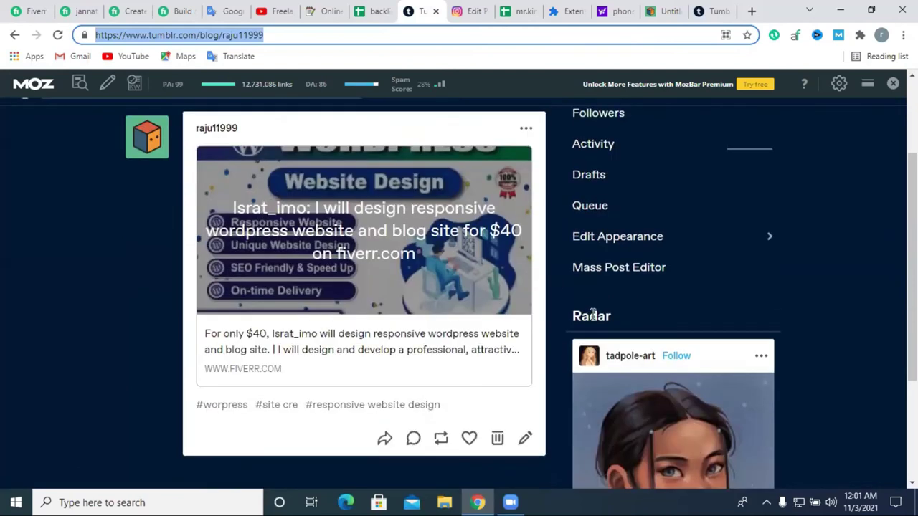
{"action": "scroll", "coordinate": [342, 323], "scroll_direction": "up", "scroll_amount": 3}
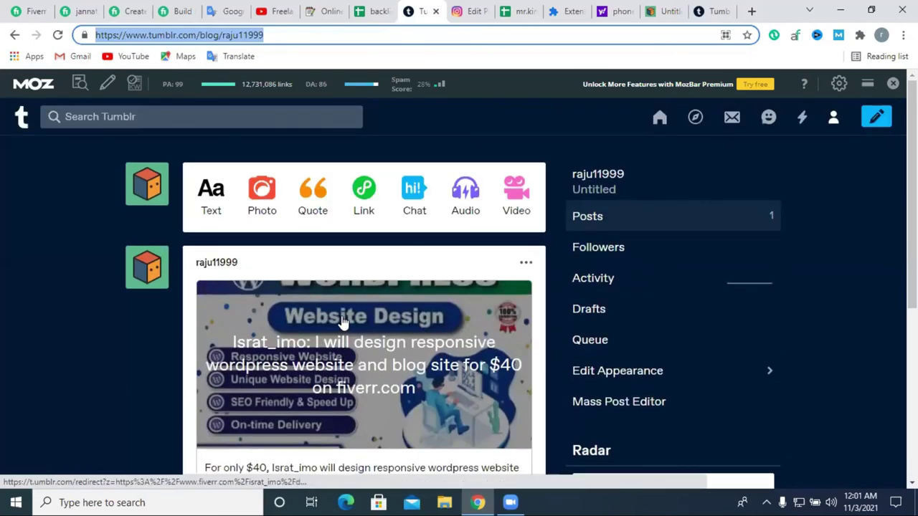
{"action": "scroll", "coordinate": [343, 322], "scroll_direction": "down", "scroll_amount": 3}
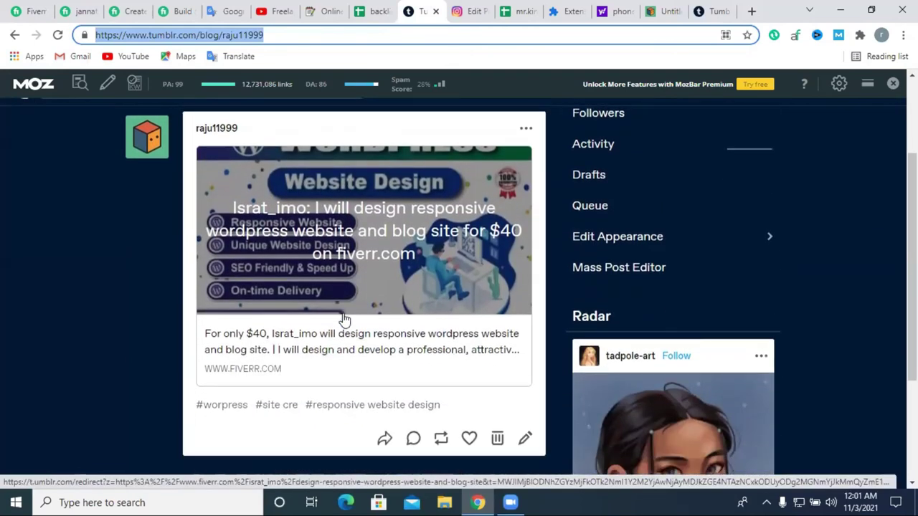
{"action": "left_click", "coordinate": [465, 11]}
{"action": "scroll", "coordinate": [473, 232], "scroll_direction": "up", "scroll_amount": 3}
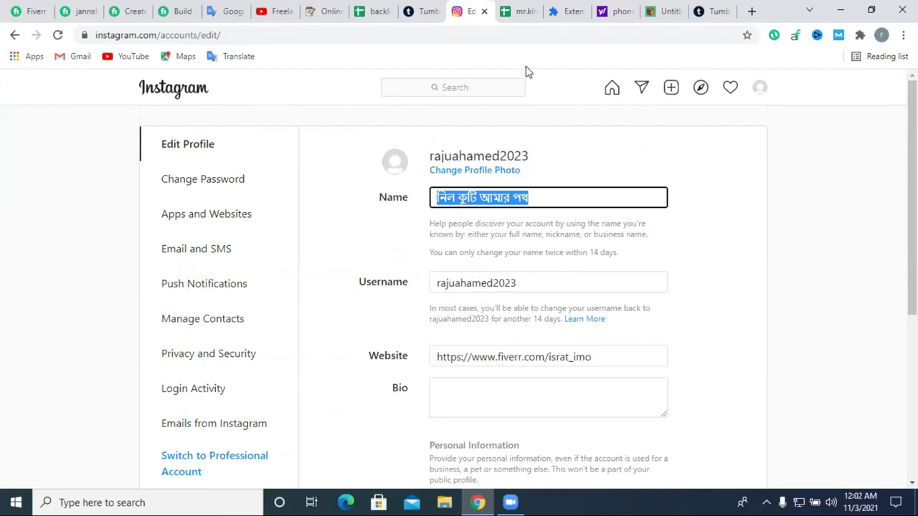
{"action": "scroll", "coordinate": [491, 165], "scroll_direction": "down", "scroll_amount": 2}
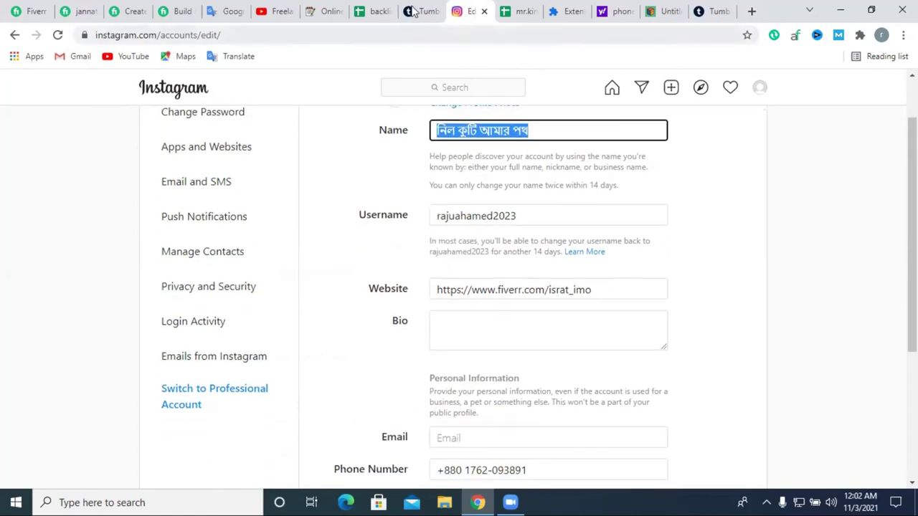
{"action": "left_click", "coordinate": [423, 11]}
Look over Tumblr's Account settings page, then bring up the Tumblr dashboard.
{"action": "scroll", "coordinate": [763, 190], "scroll_direction": "up", "scroll_amount": 2}
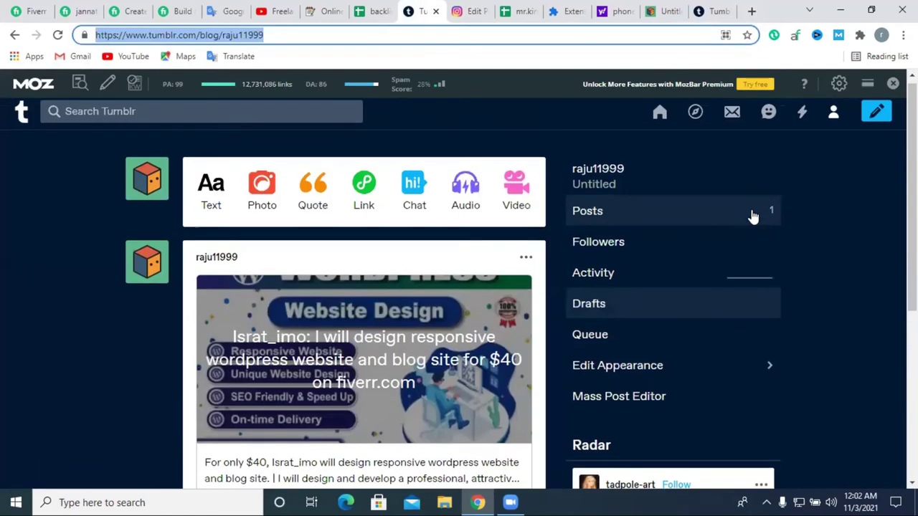
{"action": "left_click", "coordinate": [833, 118]}
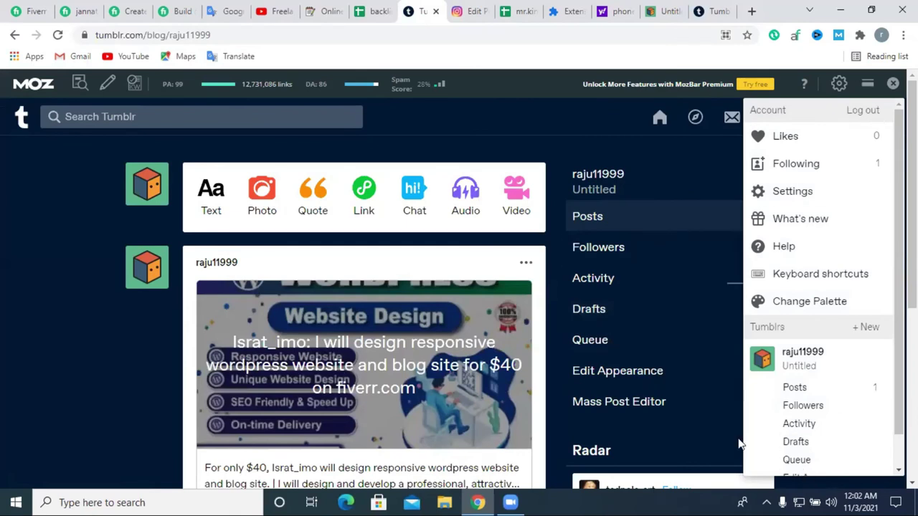
{"action": "left_click", "coordinate": [788, 195]}
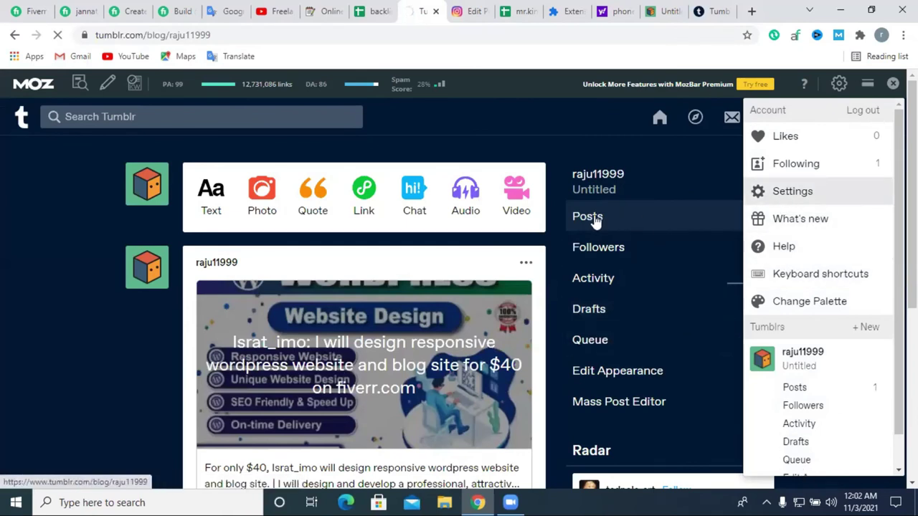
{"action": "scroll", "coordinate": [323, 337], "scroll_direction": "down", "scroll_amount": 3}
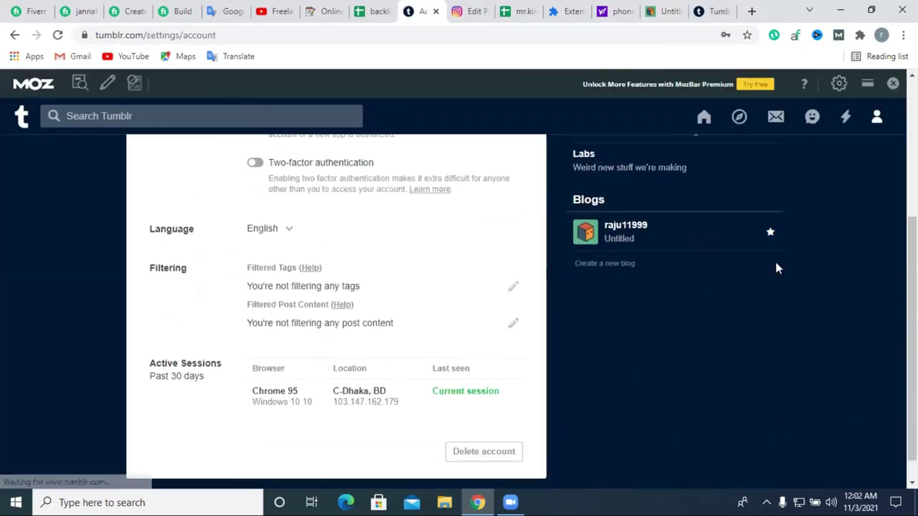
{"action": "scroll", "coordinate": [648, 287], "scroll_direction": "up", "scroll_amount": 3}
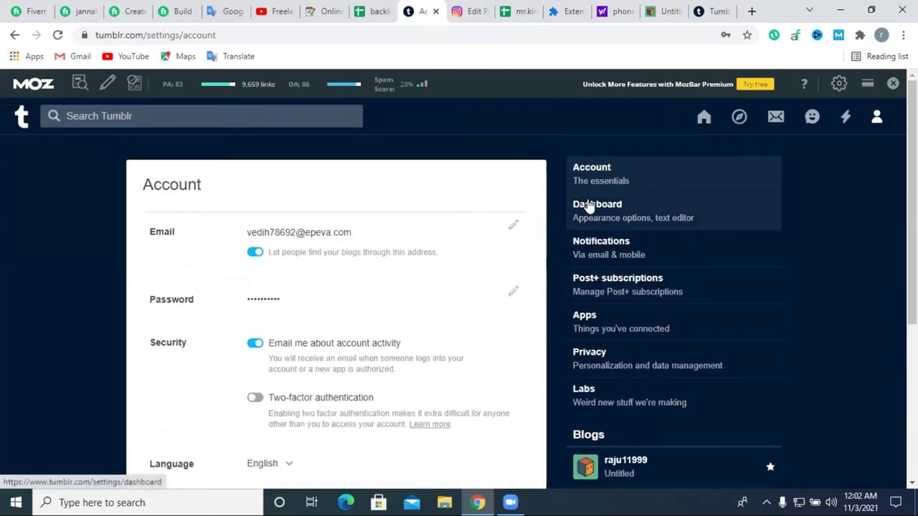
{"action": "left_click", "coordinate": [627, 183]}
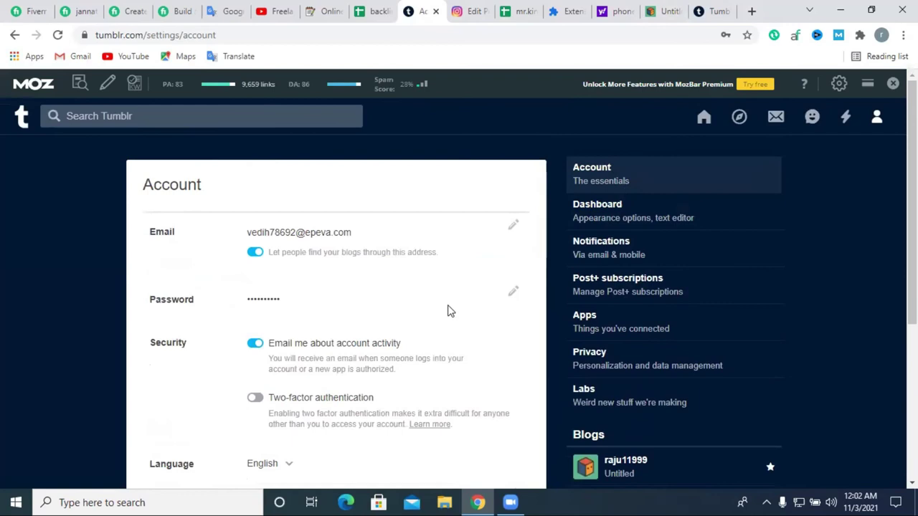
{"action": "scroll", "coordinate": [447, 310], "scroll_direction": "down", "scroll_amount": 4}
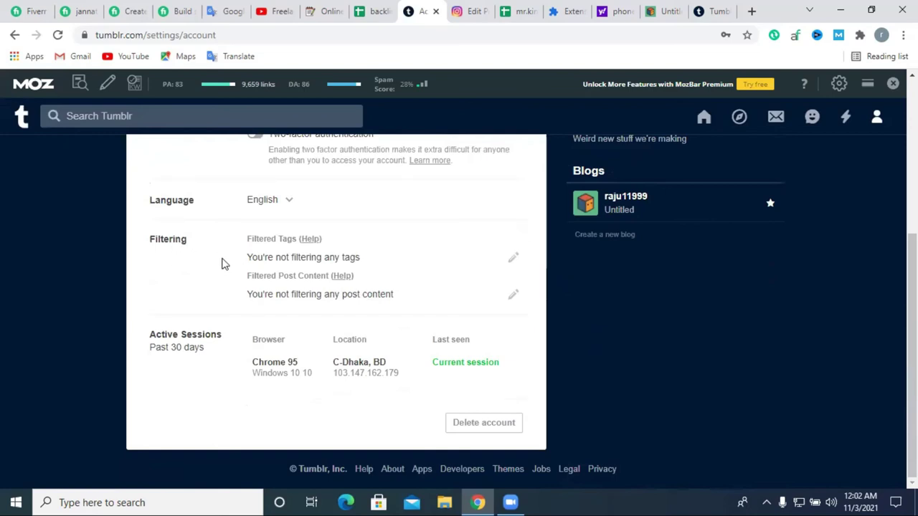
{"action": "scroll", "coordinate": [352, 263], "scroll_direction": "up", "scroll_amount": 4}
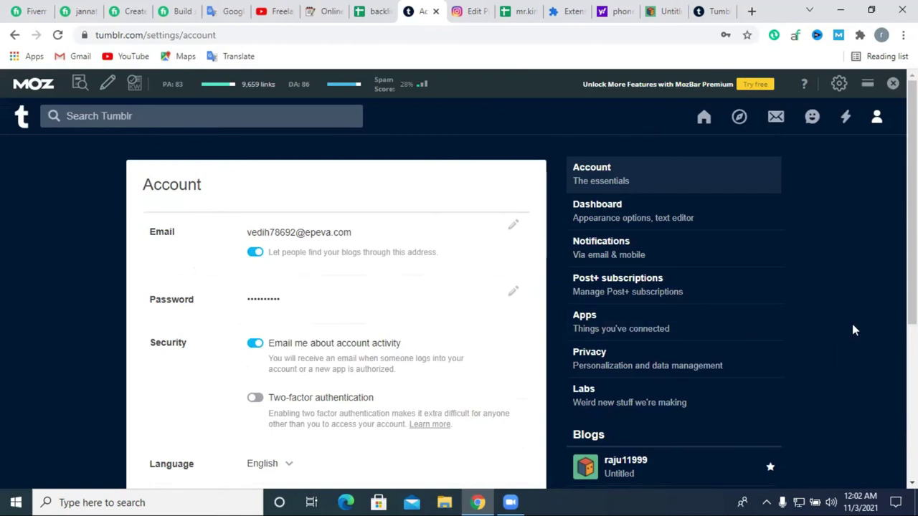
{"action": "left_click", "coordinate": [716, 11]}
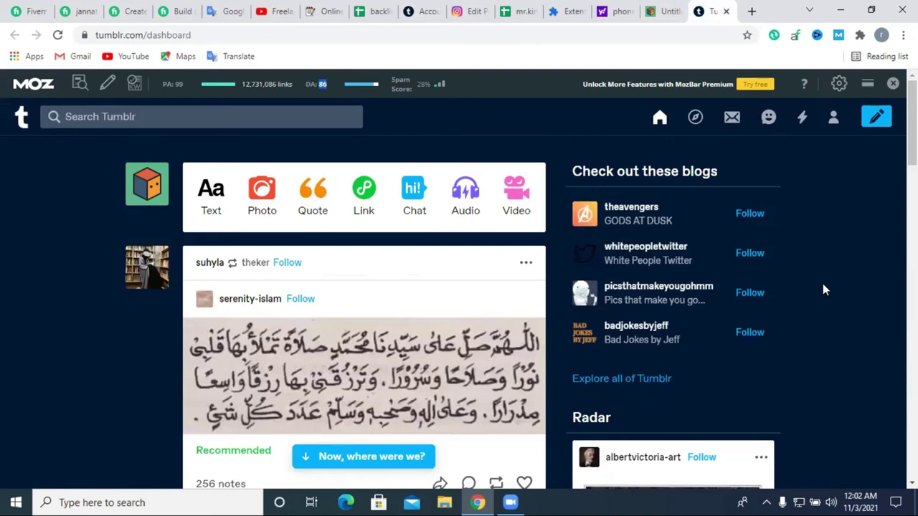
Return to Instagram's Edit Profile page and scroll to the top of the form.
{"action": "left_click", "coordinate": [479, 11]}
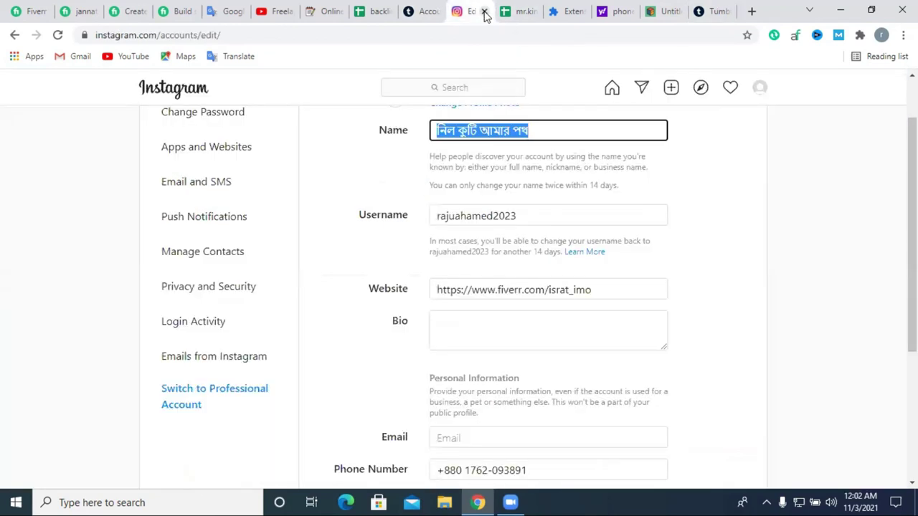
{"action": "scroll", "coordinate": [635, 236], "scroll_direction": "up", "scroll_amount": 1}
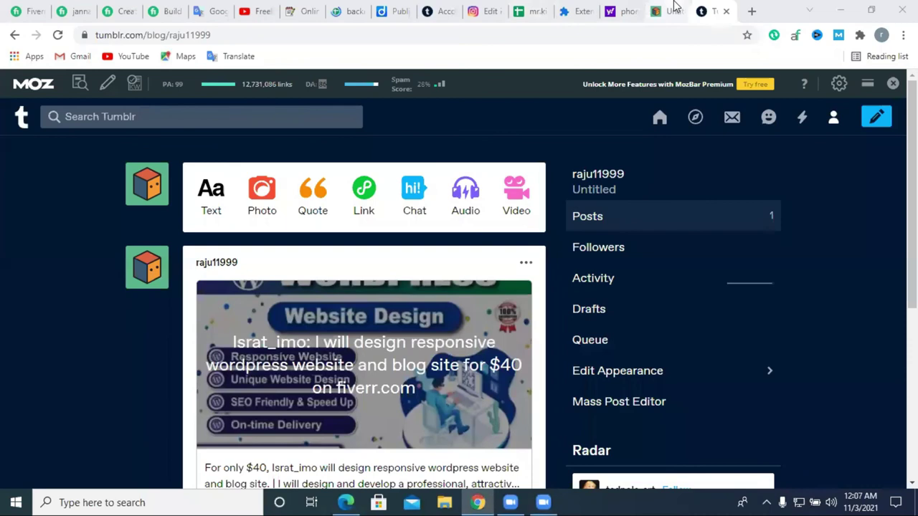
View the published WordPress website design post on its own page, then go to the phone search tab.
{"action": "left_click", "coordinate": [674, 6]}
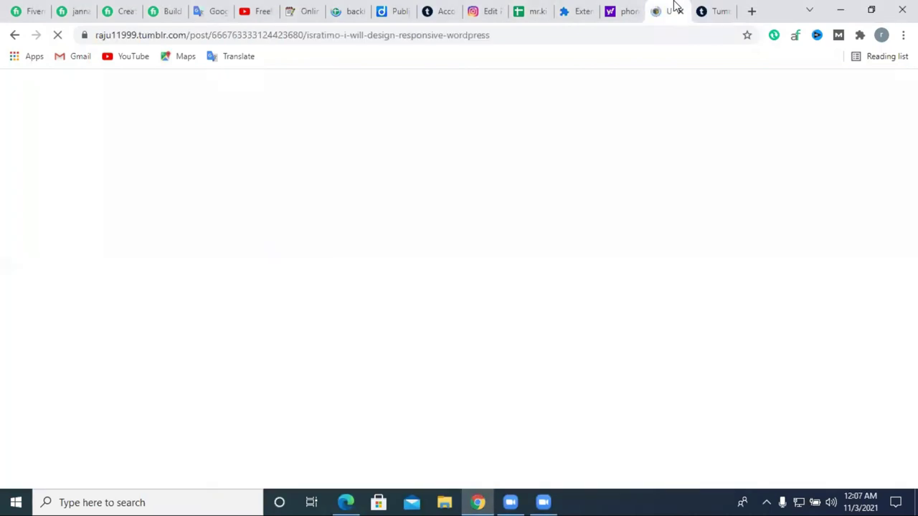
{"action": "scroll", "coordinate": [544, 172], "scroll_direction": "down", "scroll_amount": 6}
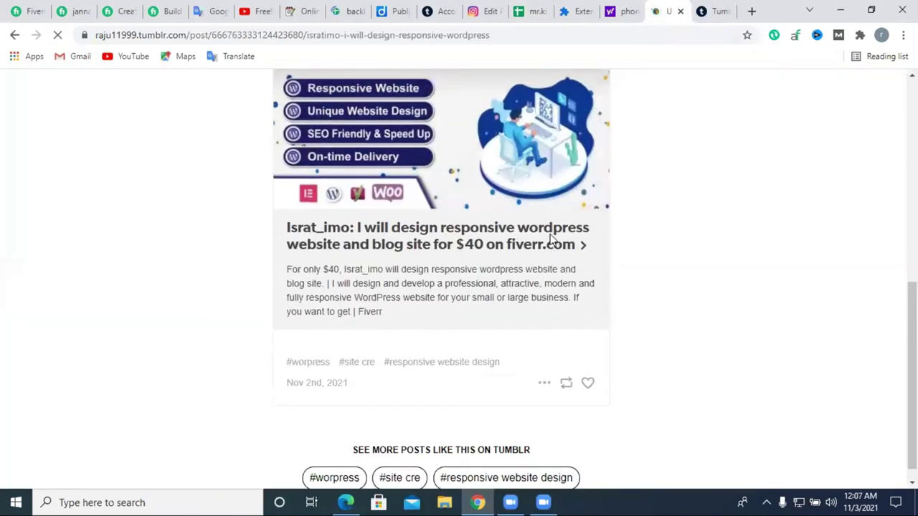
{"action": "scroll", "coordinate": [403, 267], "scroll_direction": "up", "scroll_amount": 2}
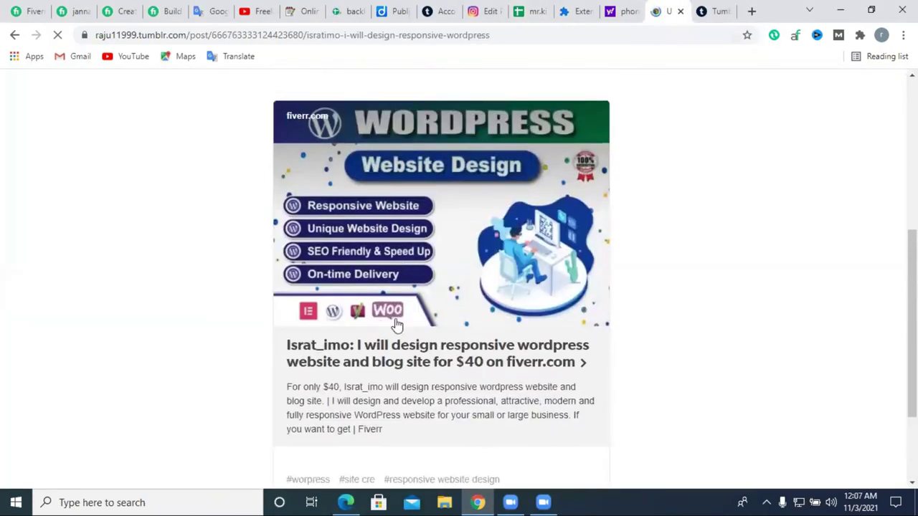
{"action": "left_click", "coordinate": [621, 8]}
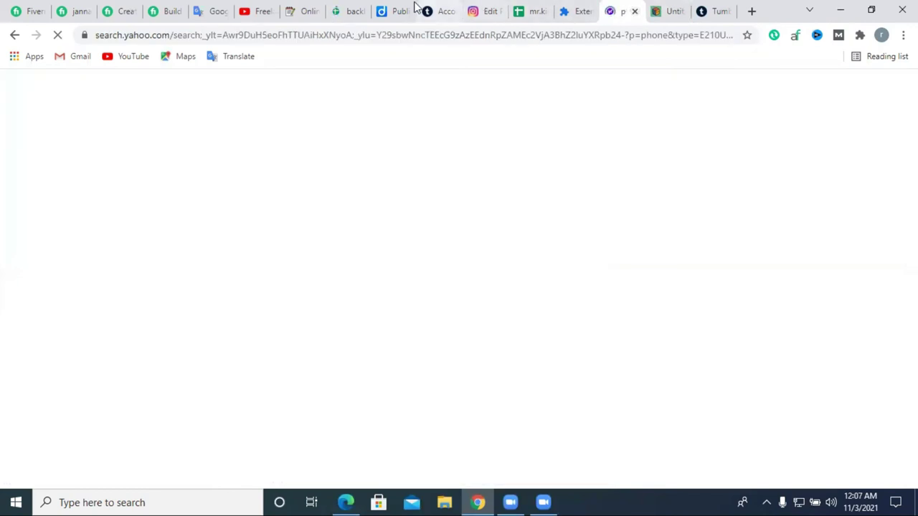
Close the phone search and Extensions tabs, returning to the Tumblr blog page.
{"action": "key", "text": "ctrl+w"}
{"action": "left_click", "coordinate": [424, 10]}
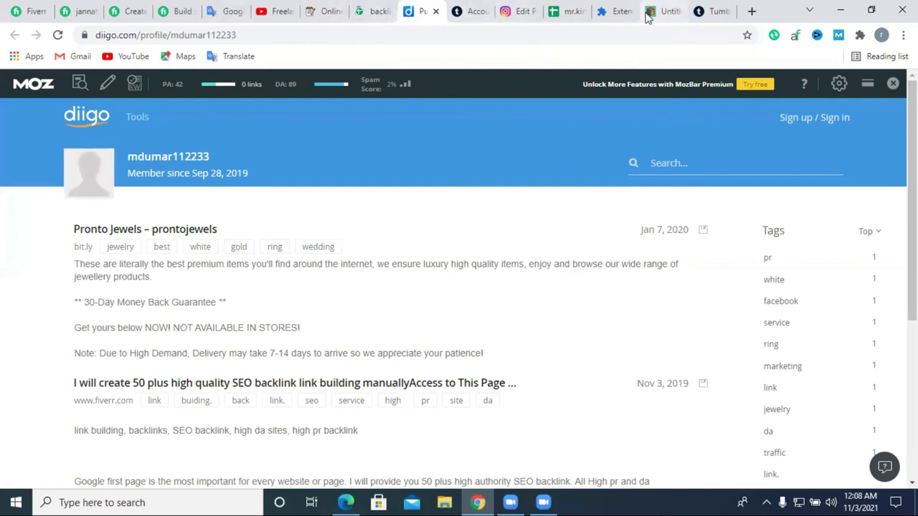
{"action": "left_click", "coordinate": [623, 13]}
{"action": "left_click", "coordinate": [629, 11]}
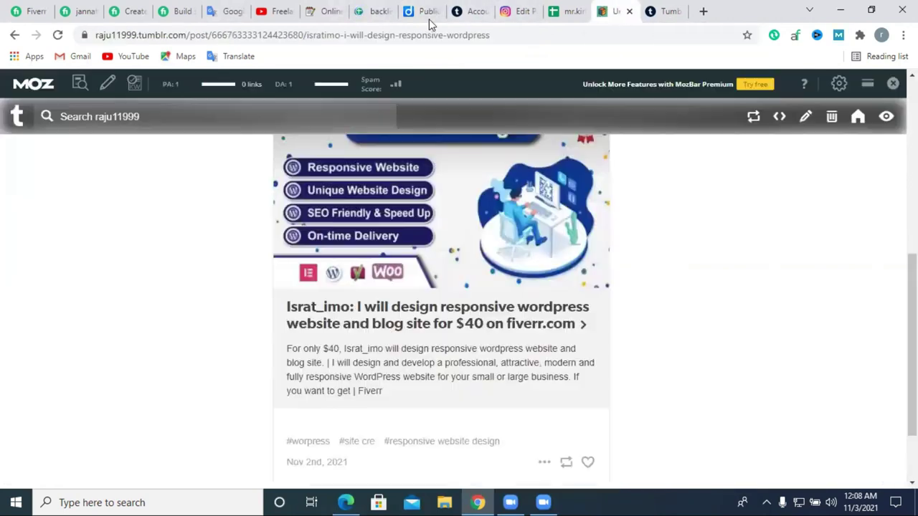
{"action": "left_click", "coordinate": [558, 7]}
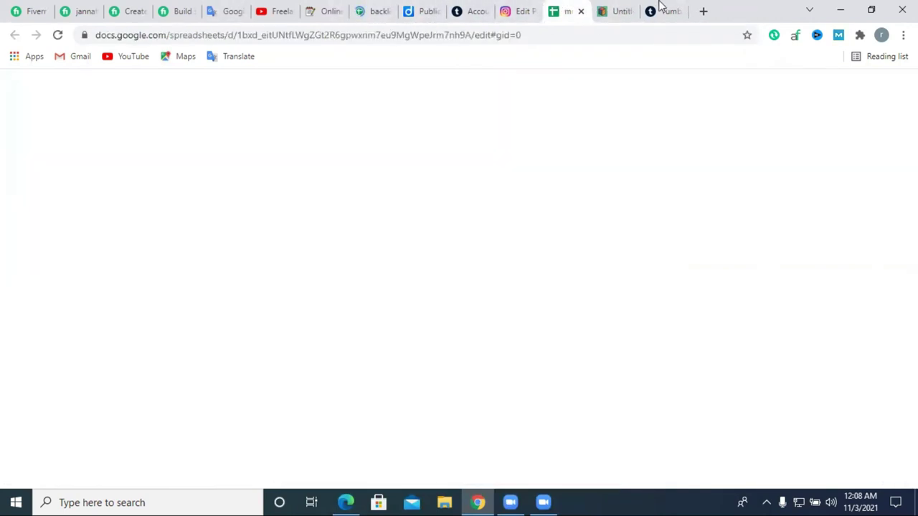
{"action": "left_click", "coordinate": [658, 9]}
Try a '10' minute mail search in a new tab, close it, and open a fresh blank tab.
{"action": "key", "text": "ctrl+t"}
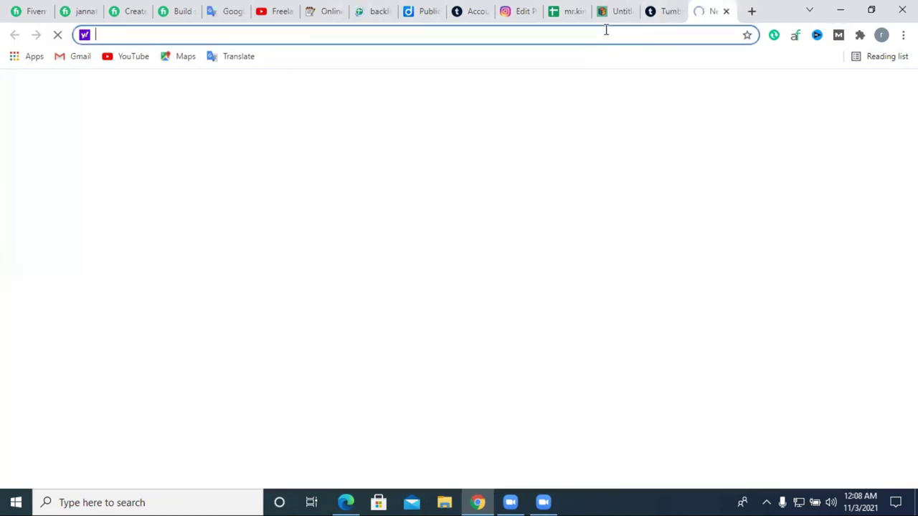
{"action": "type", "text": "10"}
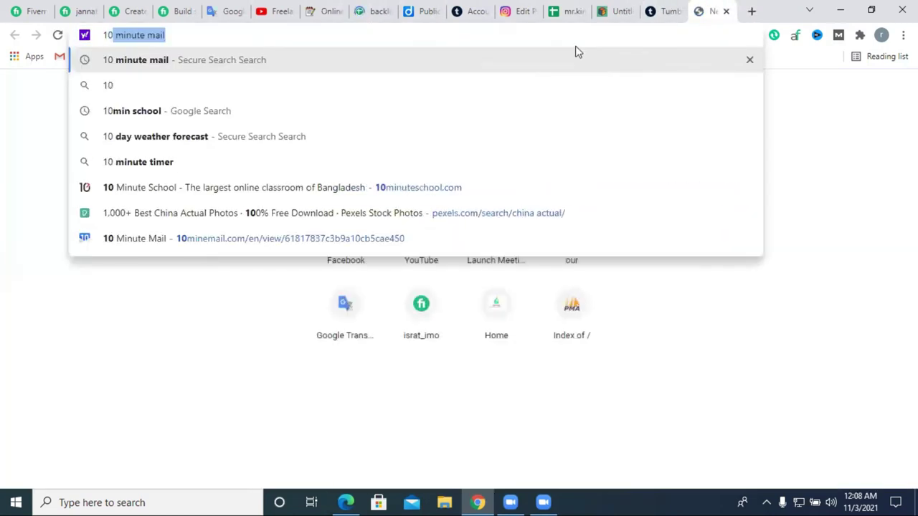
{"action": "key", "text": "Return"}
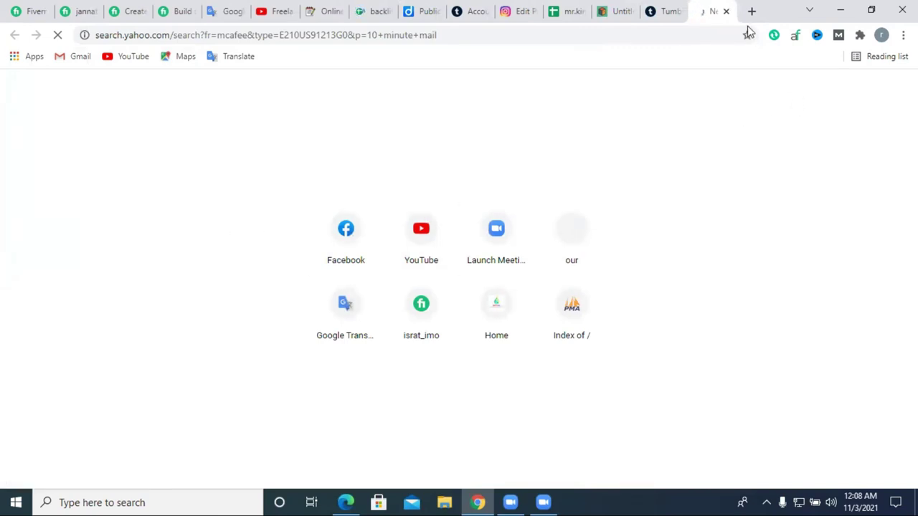
{"action": "left_click", "coordinate": [726, 11]}
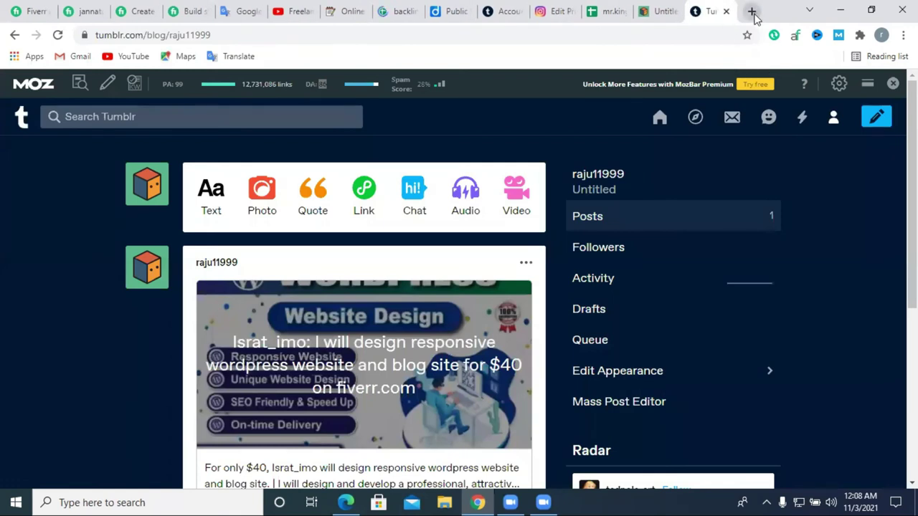
{"action": "left_click", "coordinate": [752, 10]}
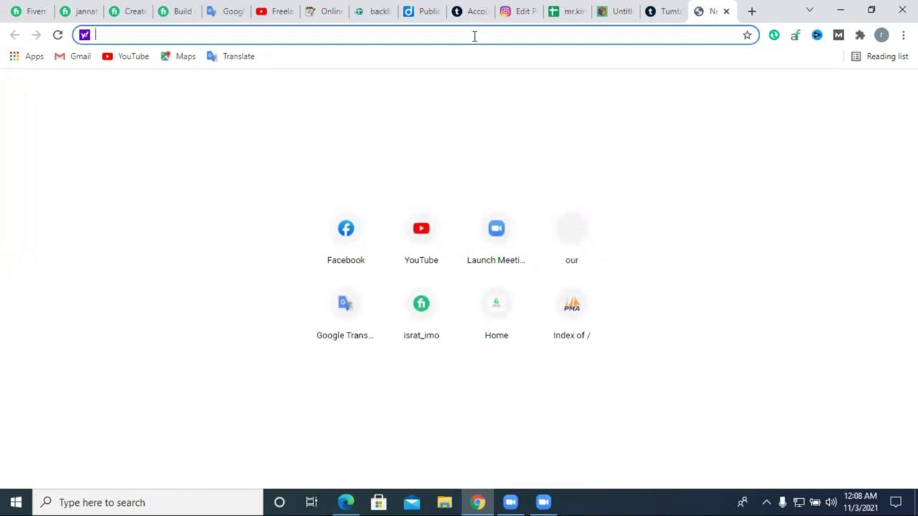
Load gmail.com, copy the signed-in account's e-mail address, and return to the Diigo profile.
{"action": "type", "text": "gmail"}
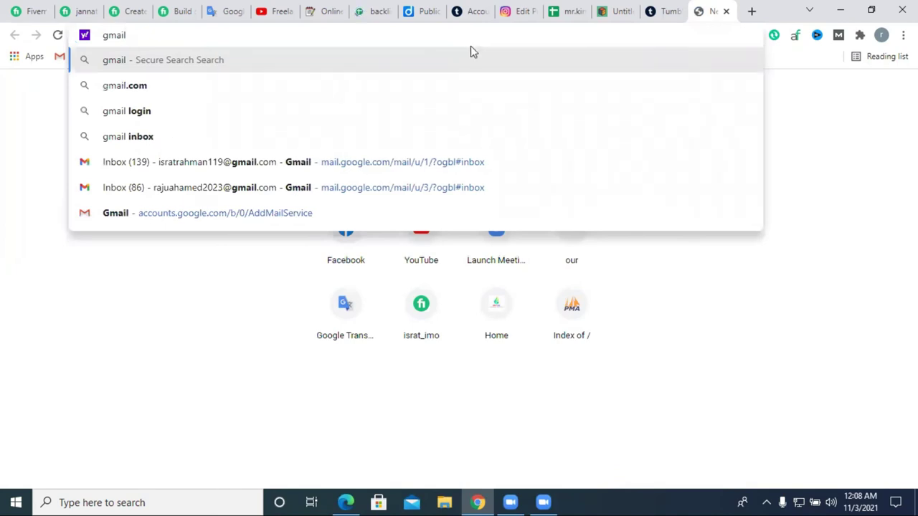
{"action": "type", "text": ".com"}
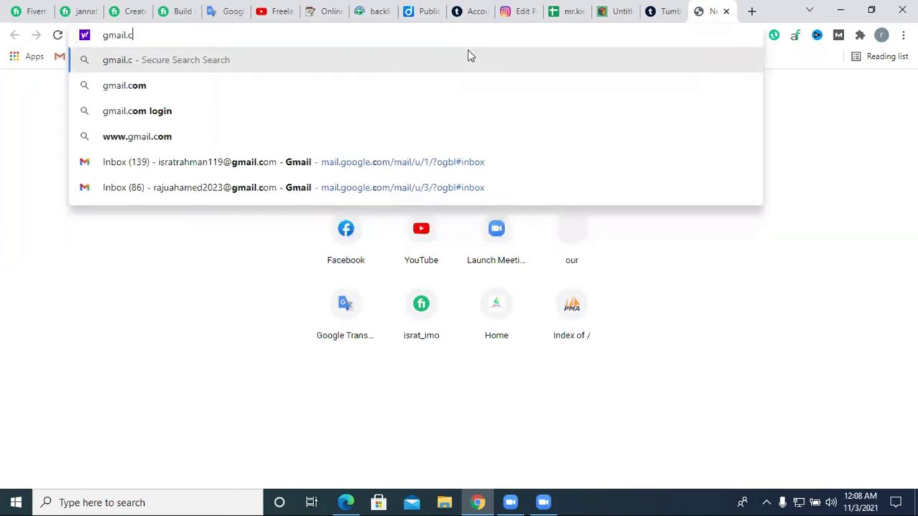
{"action": "key", "text": "Return"}
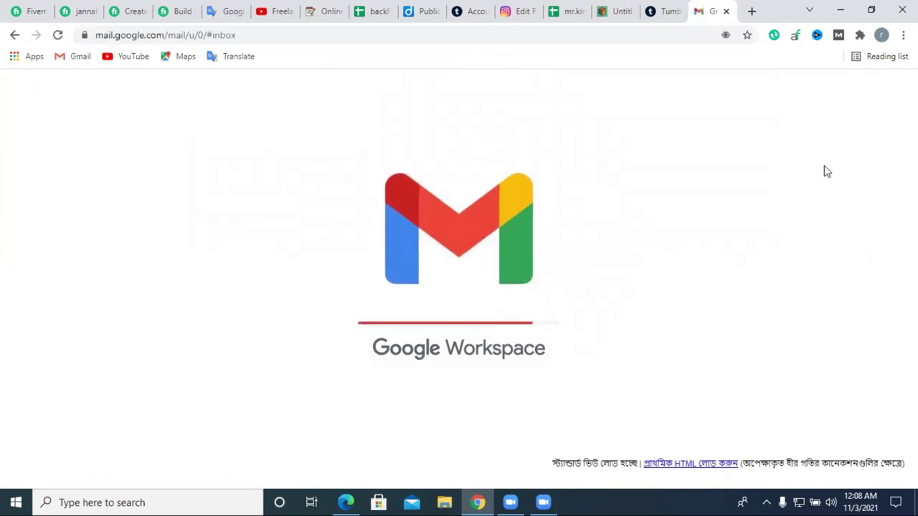
{"action": "left_click", "coordinate": [893, 92]}
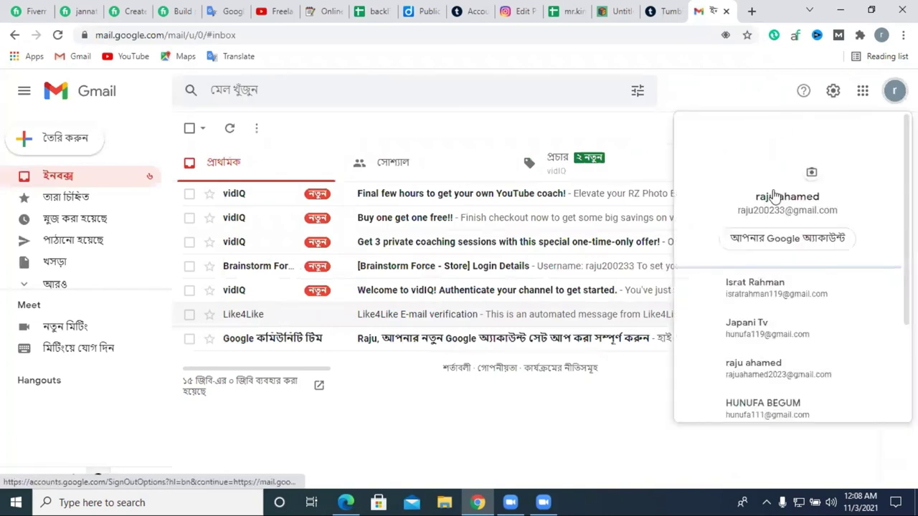
{"action": "triple_click", "coordinate": [788, 212]}
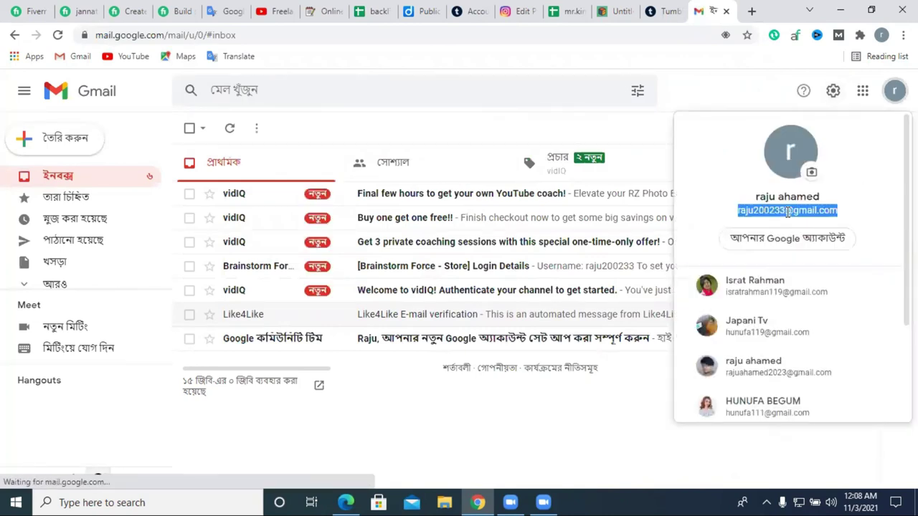
{"action": "right_click", "coordinate": [787, 213]}
{"action": "left_click", "coordinate": [788, 228]}
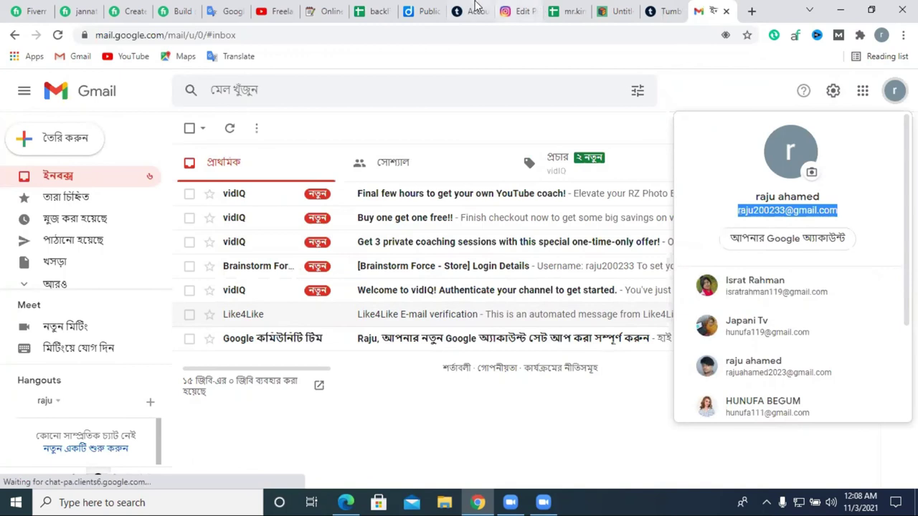
{"action": "left_click", "coordinate": [425, 11]}
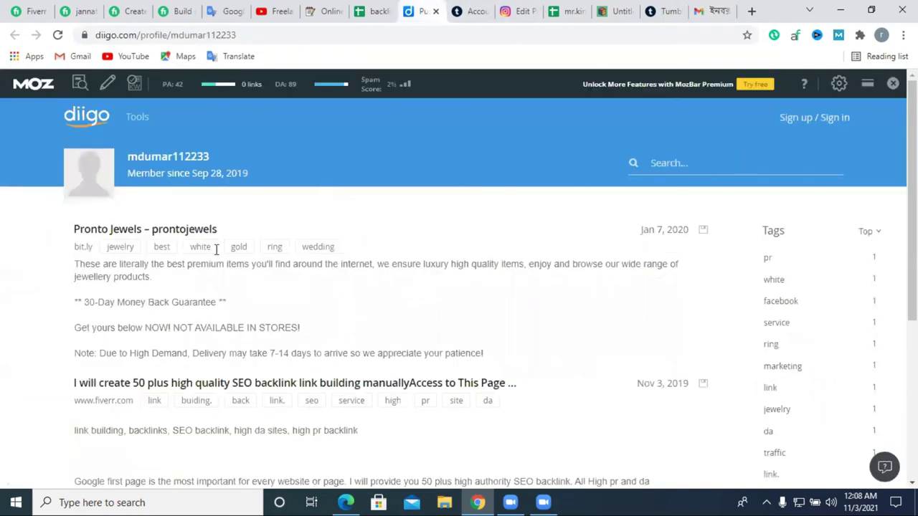
Go from the Diigo profile through the Premium Plans page to Diigo's sign-in page.
{"action": "scroll", "coordinate": [107, 171], "scroll_direction": "down", "scroll_amount": 2}
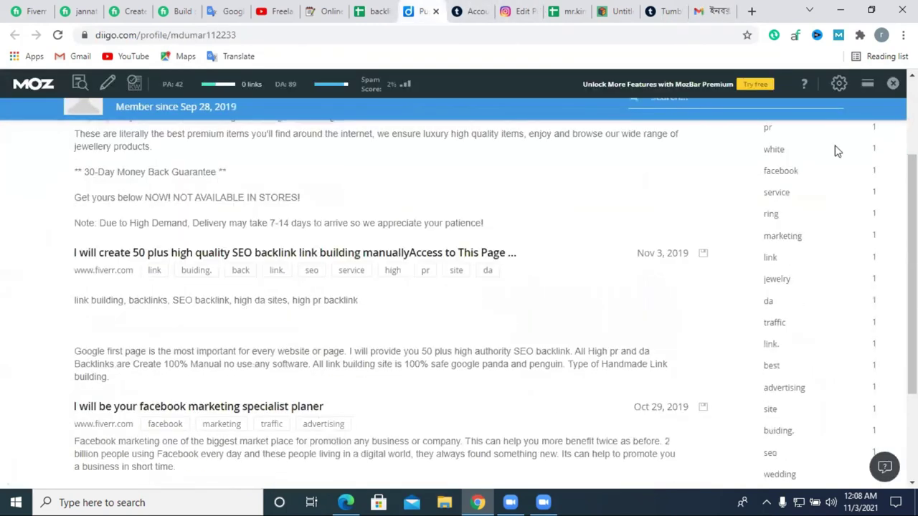
{"action": "scroll", "coordinate": [834, 148], "scroll_direction": "up", "scroll_amount": 1}
{"action": "scroll", "coordinate": [836, 126], "scroll_direction": "up", "scroll_amount": 1}
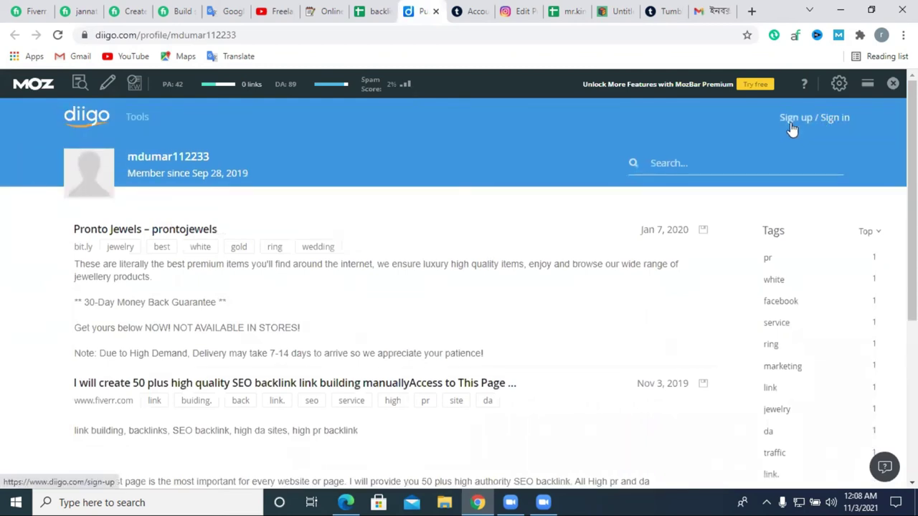
{"action": "left_click", "coordinate": [793, 129]}
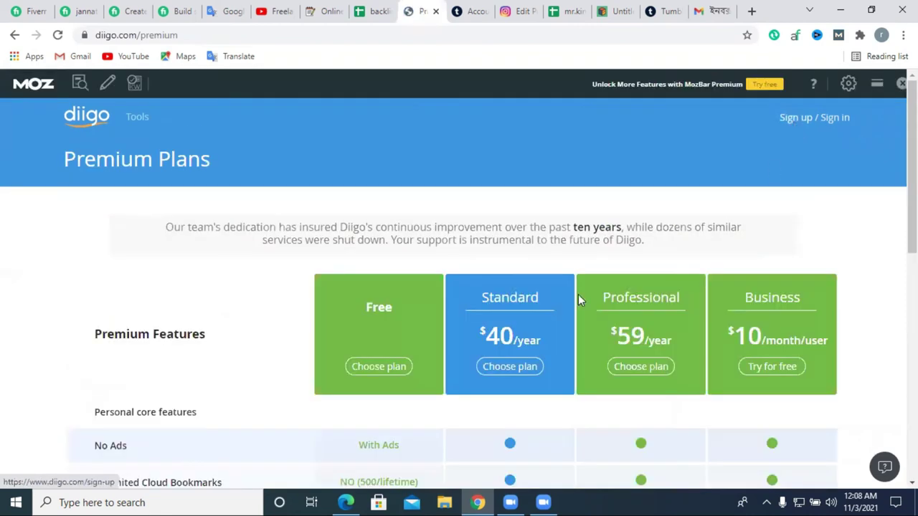
{"action": "scroll", "coordinate": [566, 296], "scroll_direction": "down", "scroll_amount": 5}
{"action": "scroll", "coordinate": [704, 304], "scroll_direction": "down", "scroll_amount": 2}
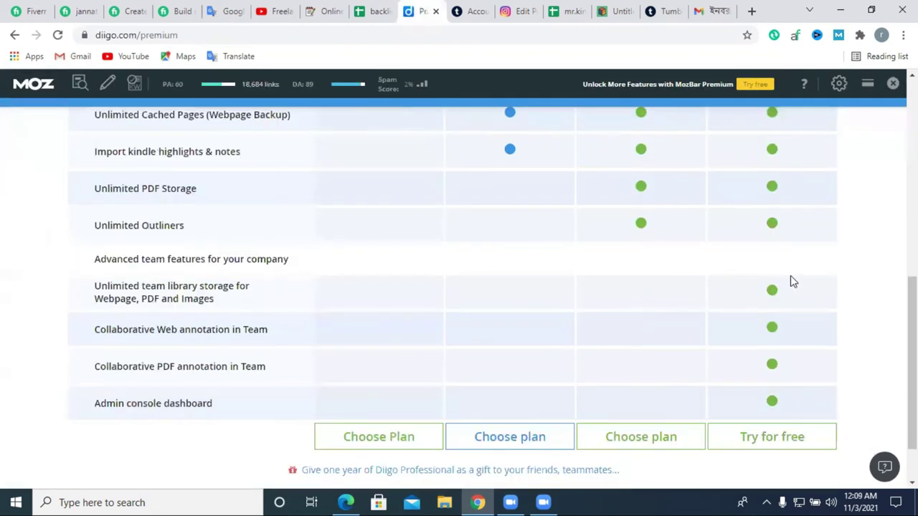
{"action": "scroll", "coordinate": [843, 128], "scroll_direction": "up", "scroll_amount": 8}
{"action": "left_click", "coordinate": [839, 119]}
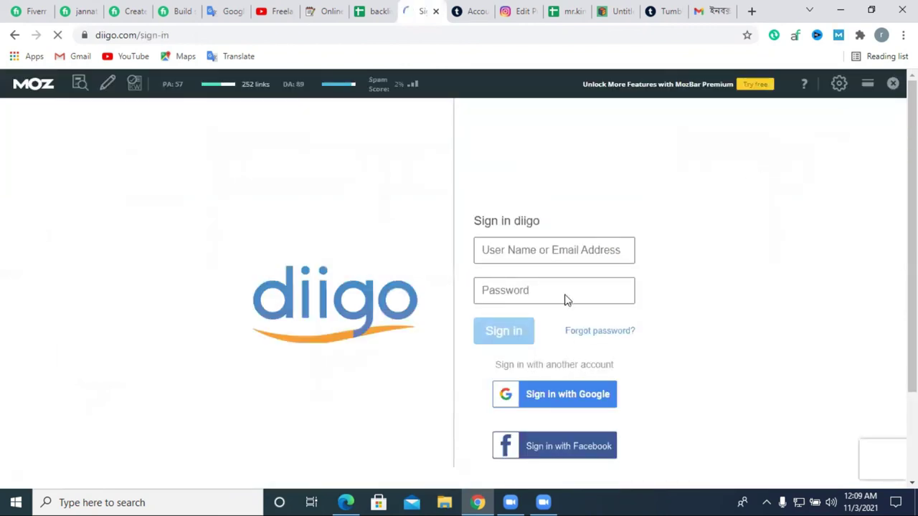
Choose Sign in with Google on Diigo and pick the first Google account.
{"action": "scroll", "coordinate": [559, 291], "scroll_direction": "down", "scroll_amount": 2}
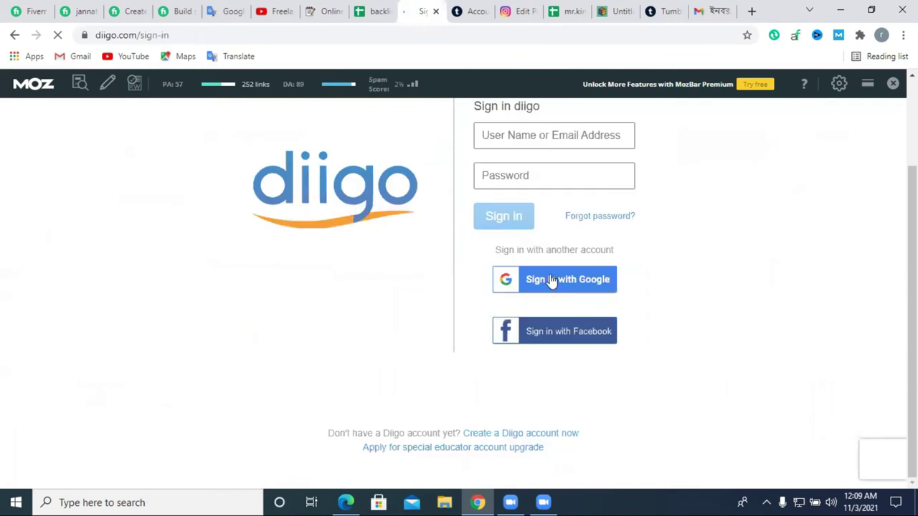
{"action": "left_click", "coordinate": [624, 279]}
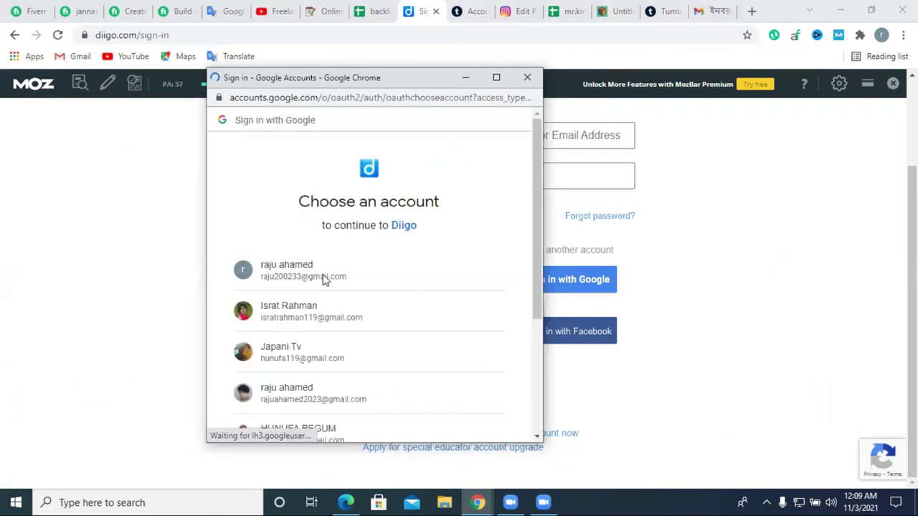
{"action": "left_click", "coordinate": [323, 278]}
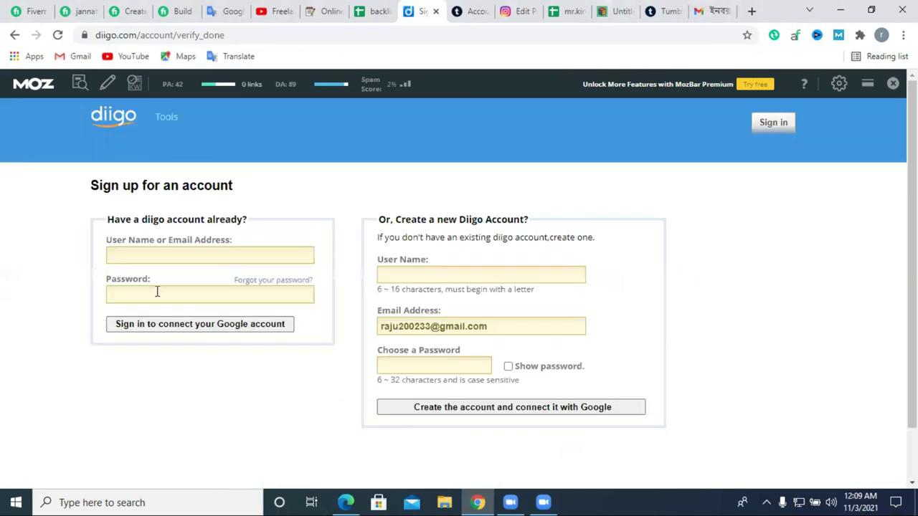
Create the Diigo account with an available username and a strengthened password, connected to Google.
{"action": "left_click", "coordinate": [406, 279]}
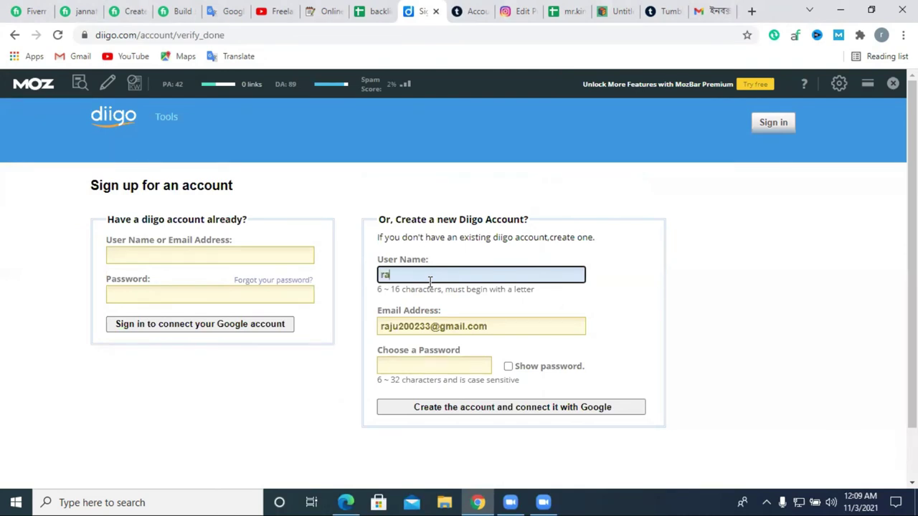
{"action": "left_click", "coordinate": [421, 366]}
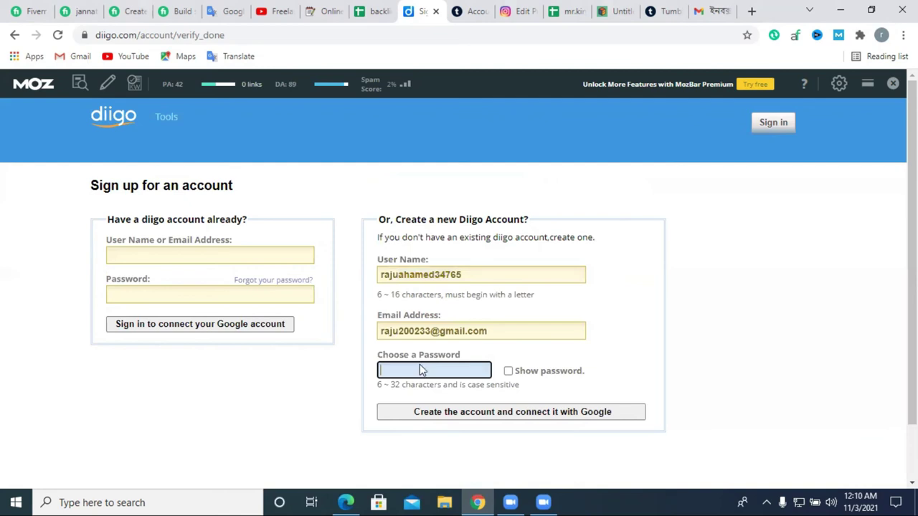
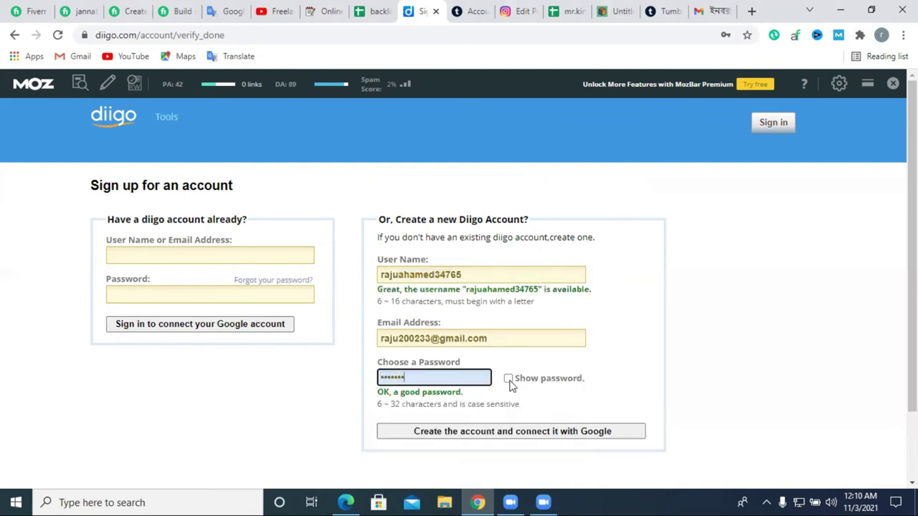
{"action": "left_click", "coordinate": [508, 378]}
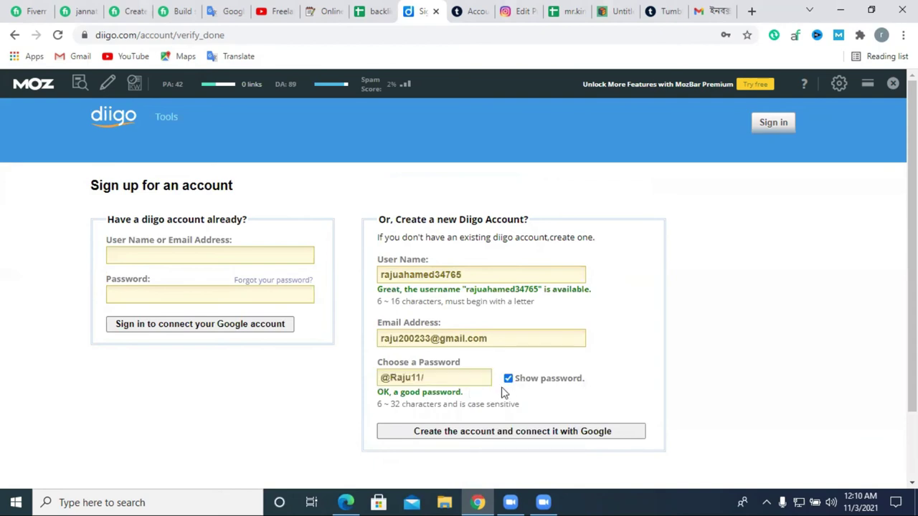
{"action": "scroll", "coordinate": [506, 384], "scroll_direction": "down", "scroll_amount": 1}
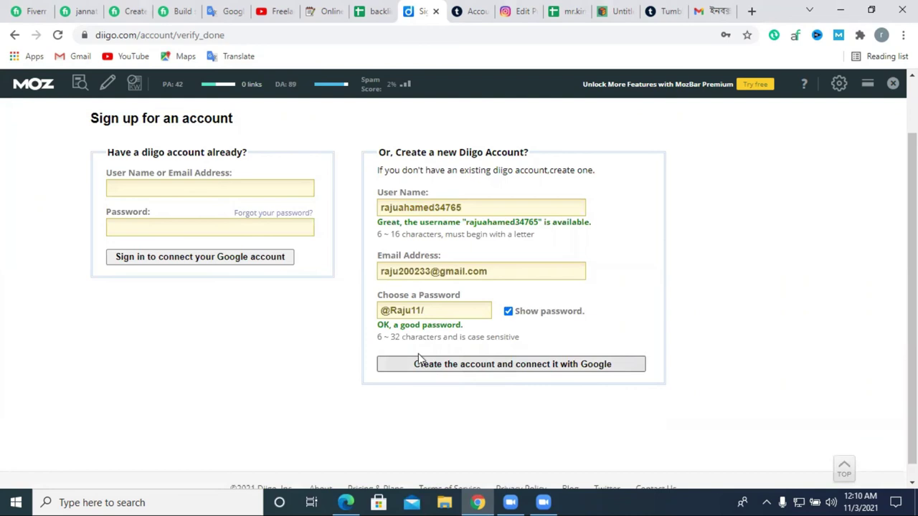
{"action": "left_click", "coordinate": [440, 310]}
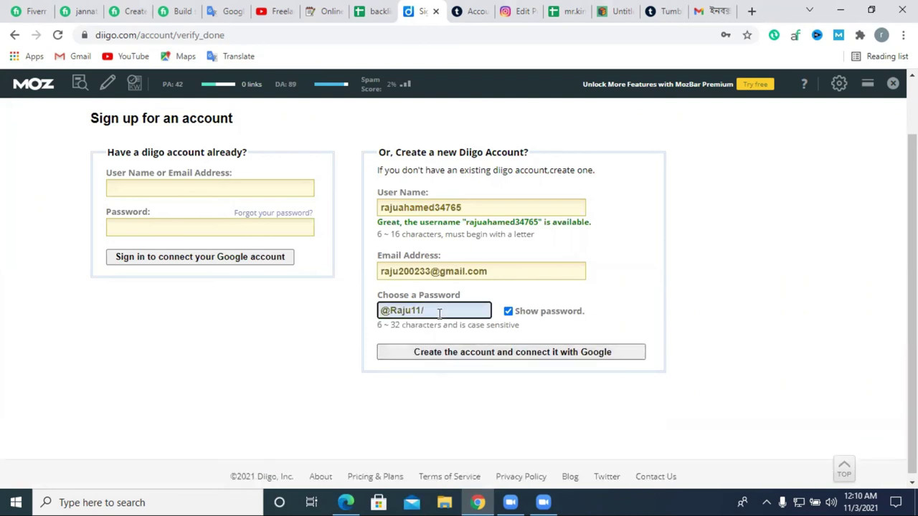
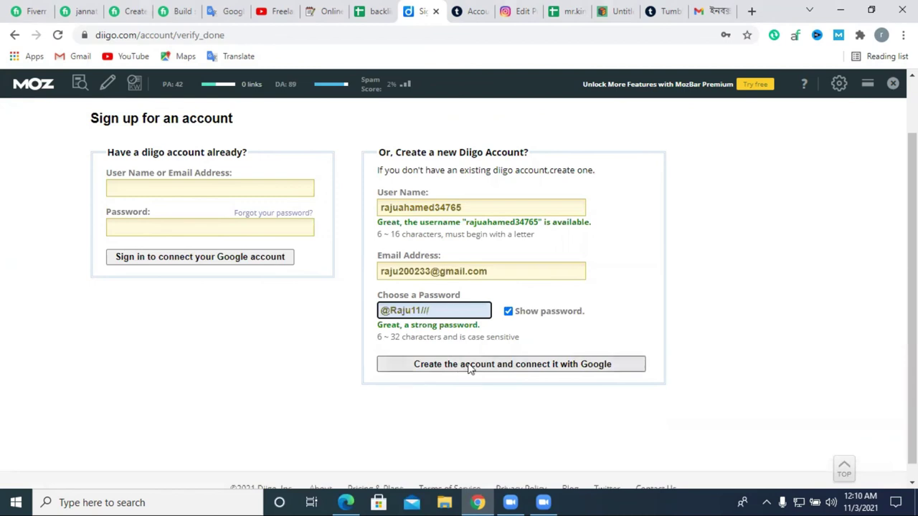
{"action": "left_click", "coordinate": [470, 365]}
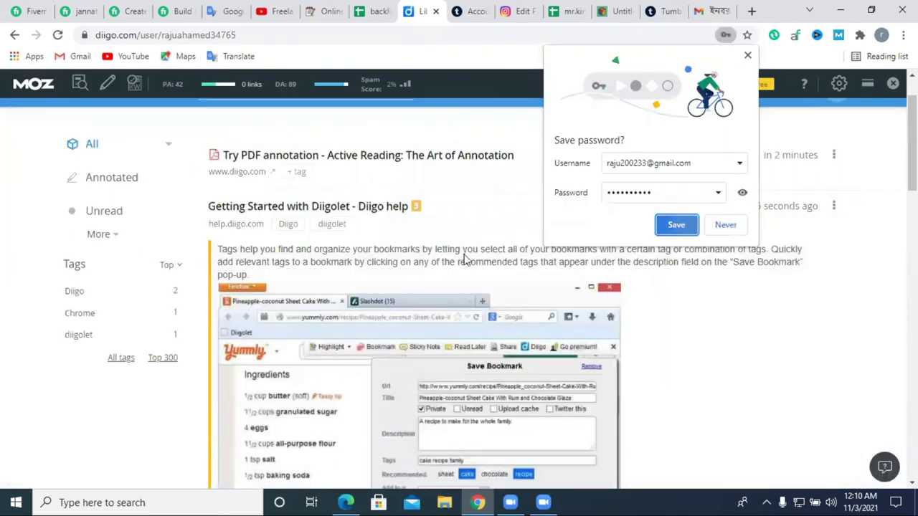
Dismiss Chrome's save-password prompt, look over the new library, and open the account menu.
{"action": "left_click", "coordinate": [533, 236]}
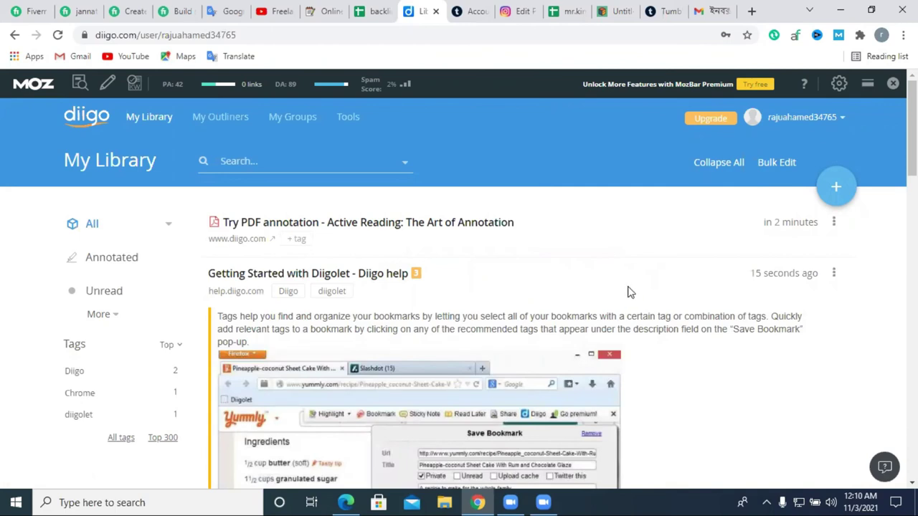
{"action": "scroll", "coordinate": [694, 289], "scroll_direction": "down", "scroll_amount": 3}
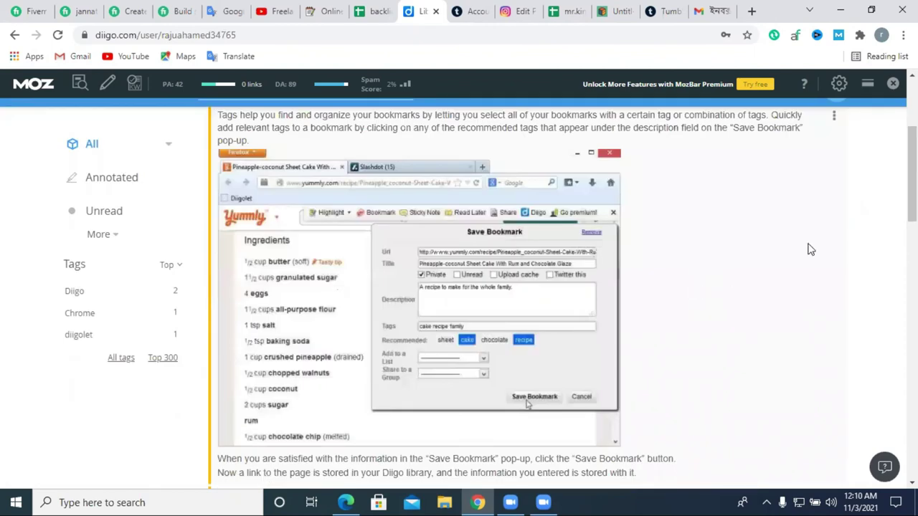
{"action": "scroll", "coordinate": [753, 229], "scroll_direction": "up", "scroll_amount": 3}
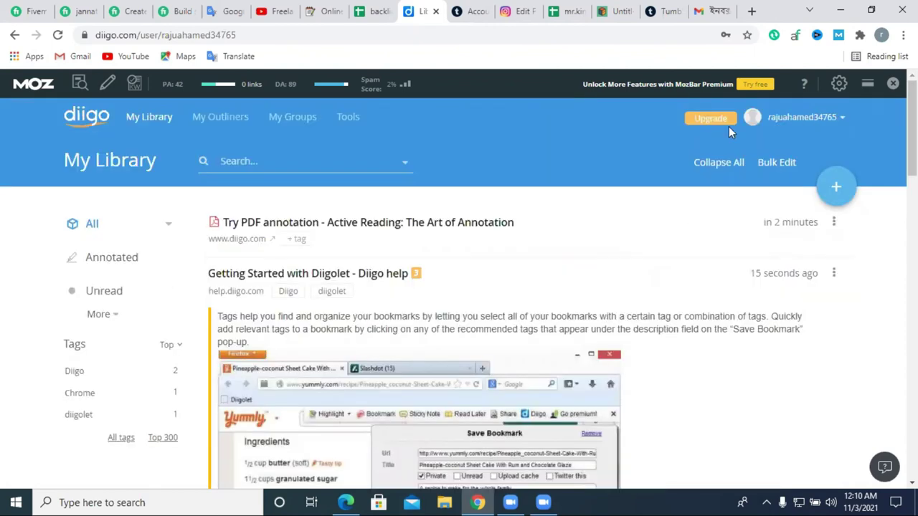
{"action": "left_click", "coordinate": [752, 118]}
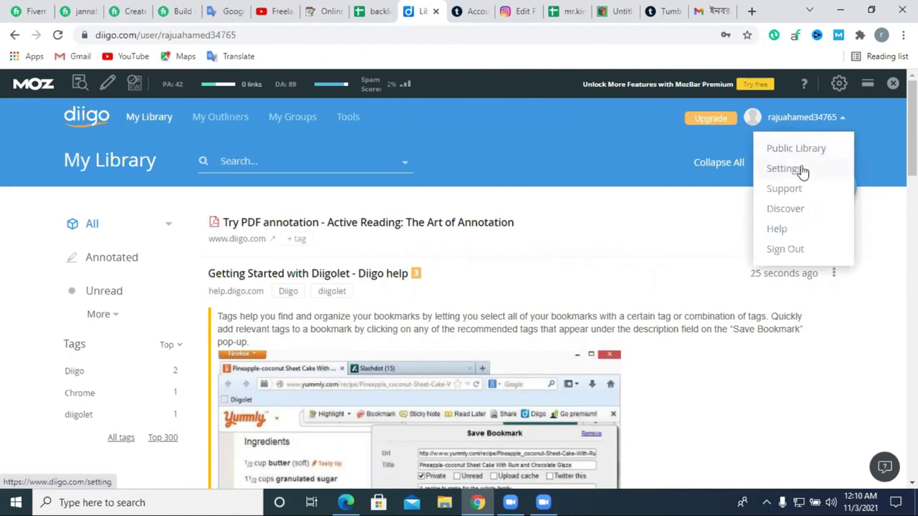
Open the new Diigo account's Settings page and look through it.
{"action": "left_click", "coordinate": [784, 168]}
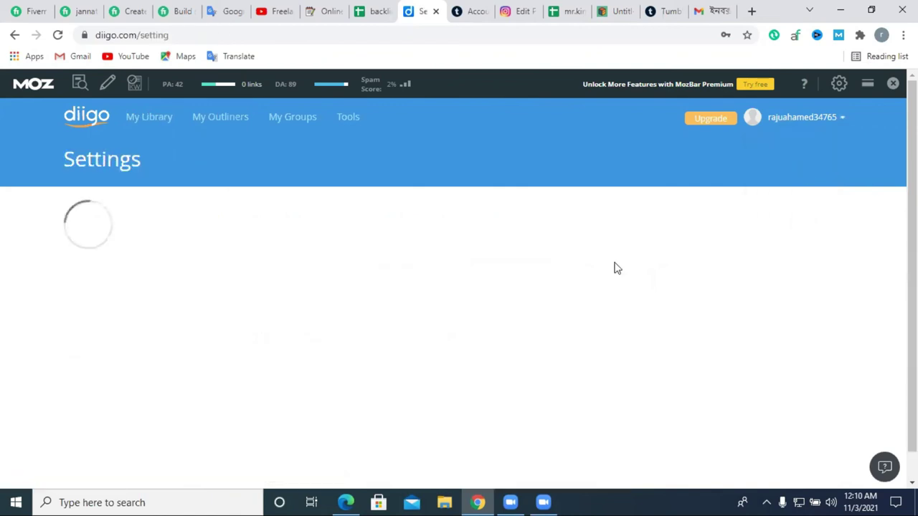
{"action": "scroll", "coordinate": [421, 320], "scroll_direction": "down", "scroll_amount": 2}
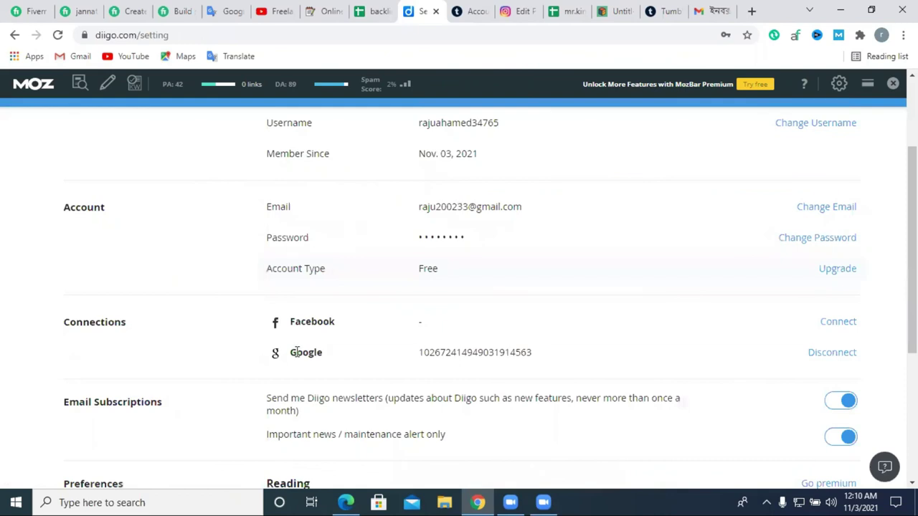
{"action": "scroll", "coordinate": [351, 263], "scroll_direction": "down", "scroll_amount": 2}
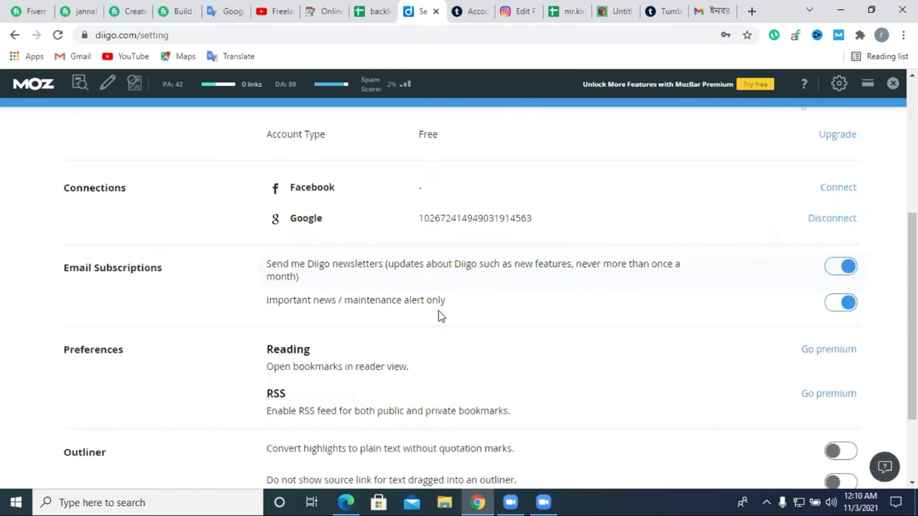
{"action": "scroll", "coordinate": [439, 314], "scroll_direction": "down", "scroll_amount": 2}
{"action": "scroll", "coordinate": [439, 314], "scroll_direction": "up", "scroll_amount": 6}
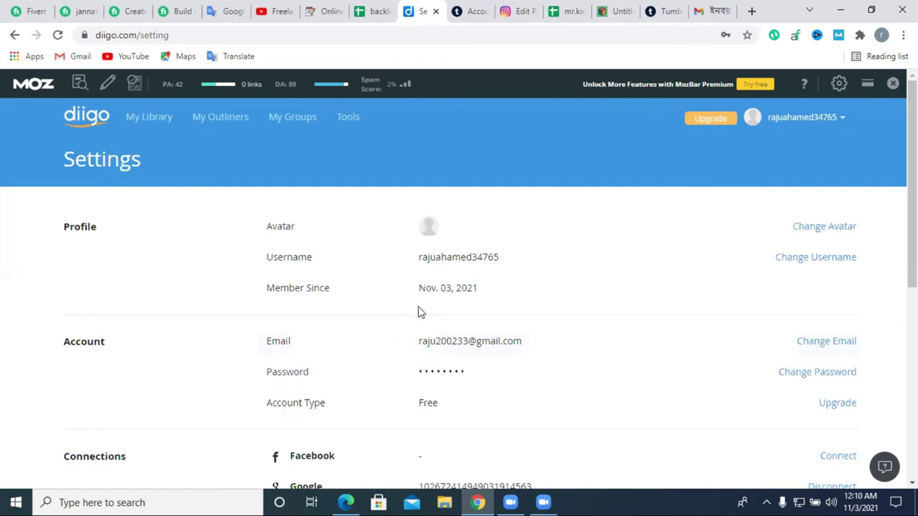
{"action": "scroll", "coordinate": [420, 312], "scroll_direction": "down", "scroll_amount": 2}
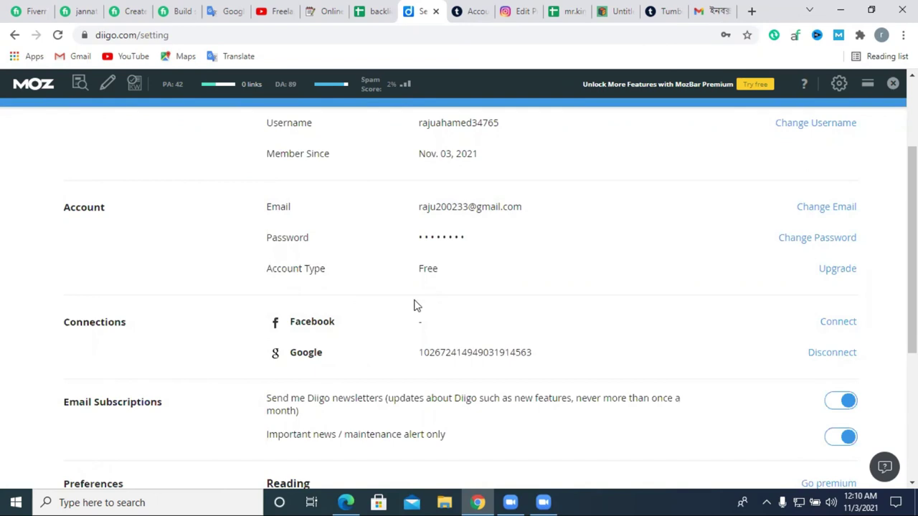
{"action": "scroll", "coordinate": [445, 309], "scroll_direction": "down", "scroll_amount": 1}
{"action": "scroll", "coordinate": [512, 312], "scroll_direction": "down", "scroll_amount": 3}
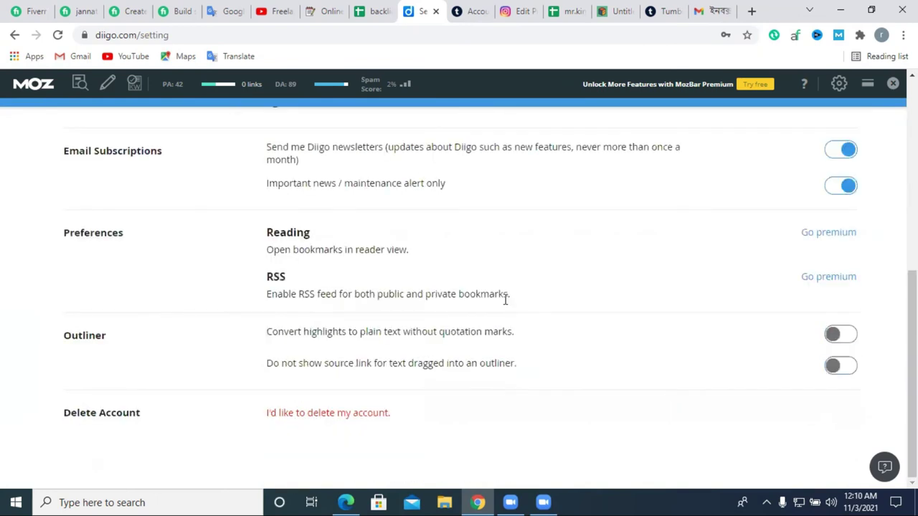
{"action": "scroll", "coordinate": [165, 343], "scroll_direction": "up", "scroll_amount": 5}
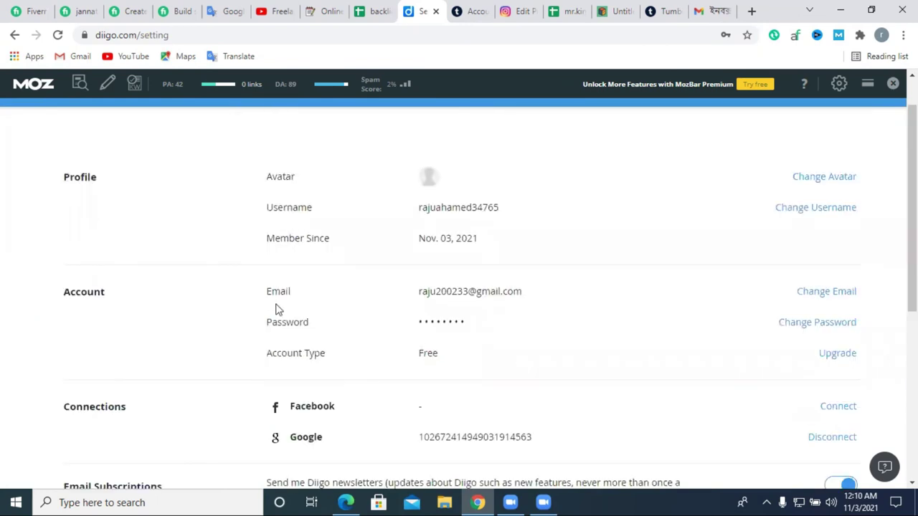
{"action": "scroll", "coordinate": [277, 310], "scroll_direction": "up", "scroll_amount": 1}
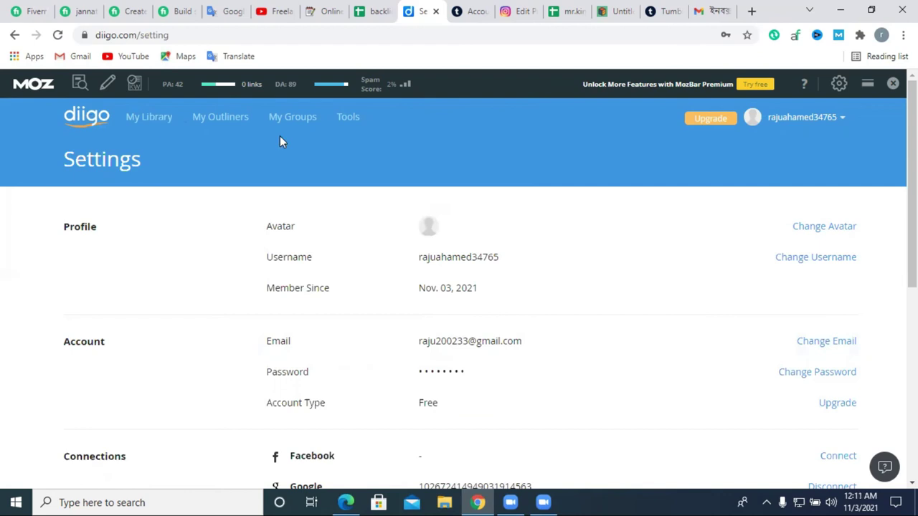
Go to My Library and remove '/index' from the address to load it.
{"action": "left_click", "coordinate": [154, 117]}
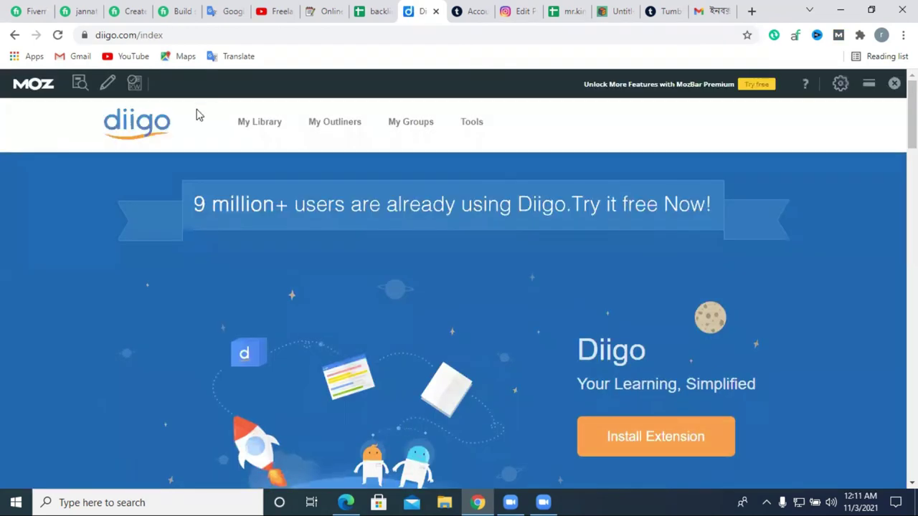
{"action": "left_click_drag", "start_coordinate": [167, 36], "coordinate": [134, 36]}
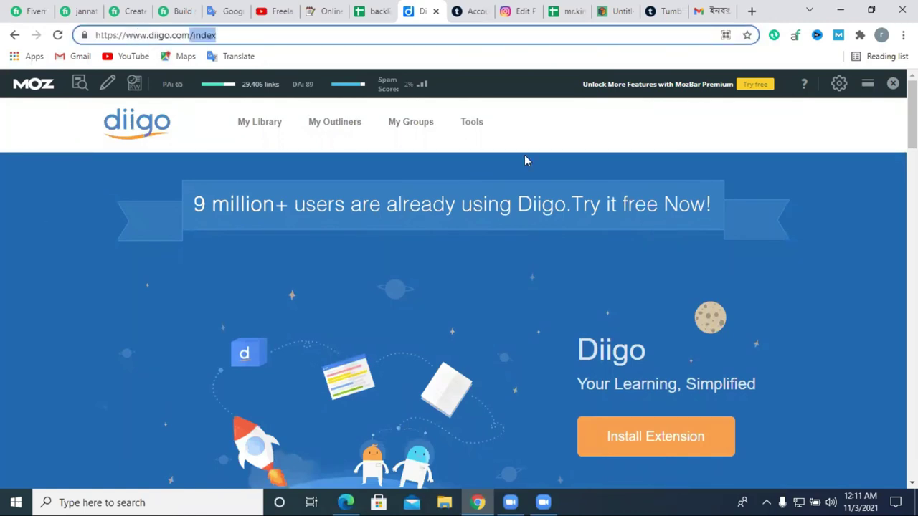
{"action": "key", "text": "BackSpace"}
{"action": "key", "text": "Return"}
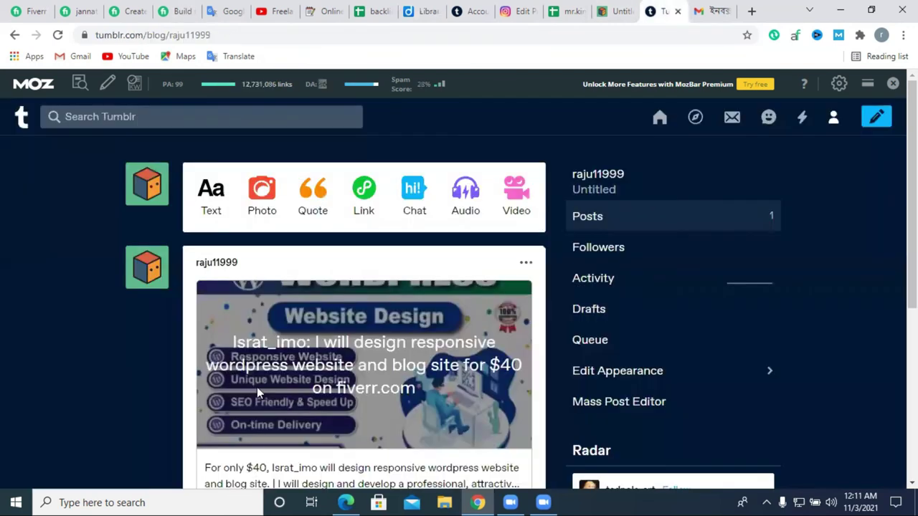
Open the Fiverr responsive WordPress gig from the Tumblr post and copy its web address.
{"action": "scroll", "coordinate": [259, 438], "scroll_direction": "down", "scroll_amount": 2}
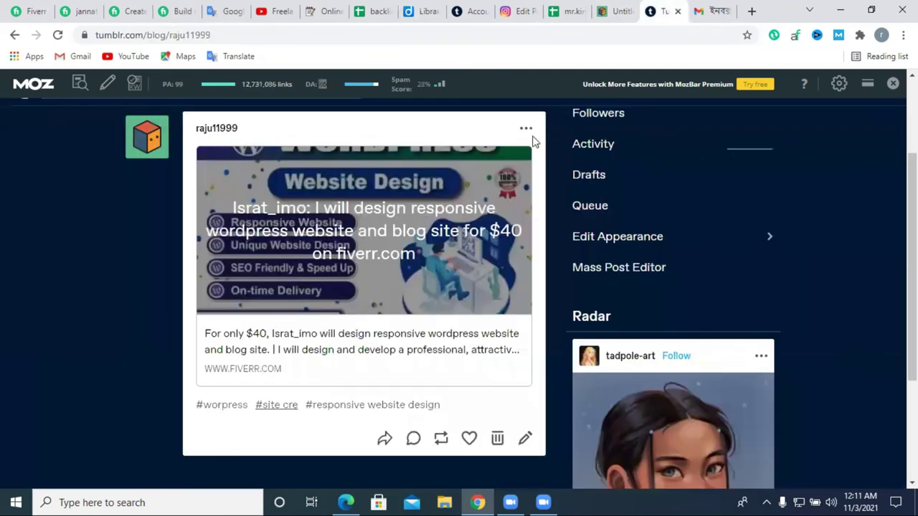
{"action": "left_click", "coordinate": [531, 145]}
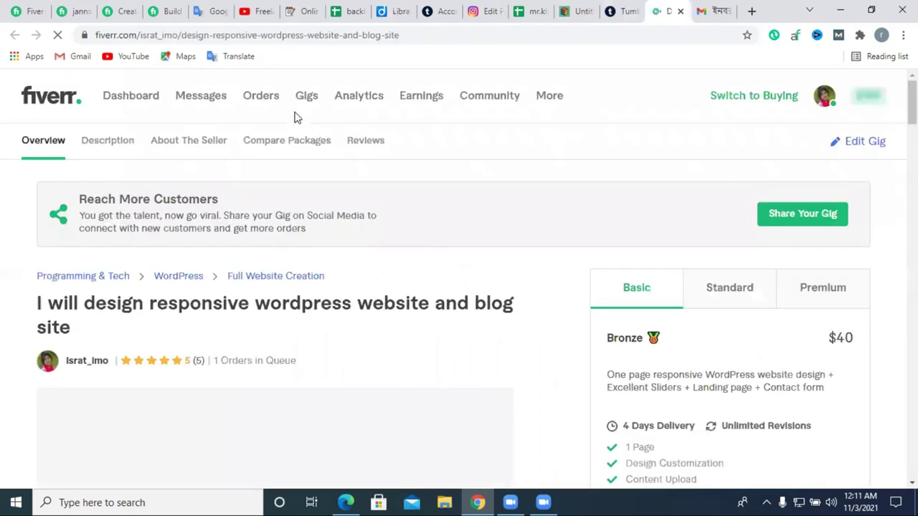
{"action": "right_click", "coordinate": [236, 34]}
{"action": "left_click", "coordinate": [266, 111]}
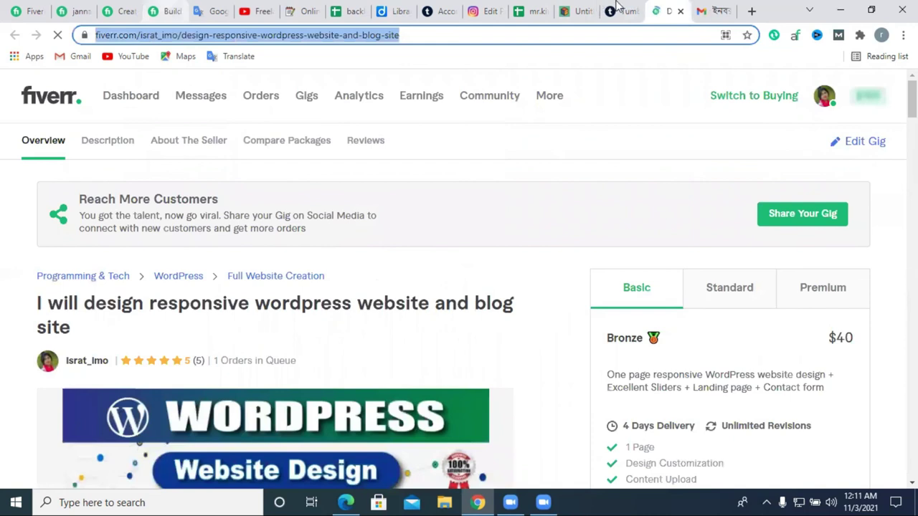
{"action": "left_click", "coordinate": [617, 10]}
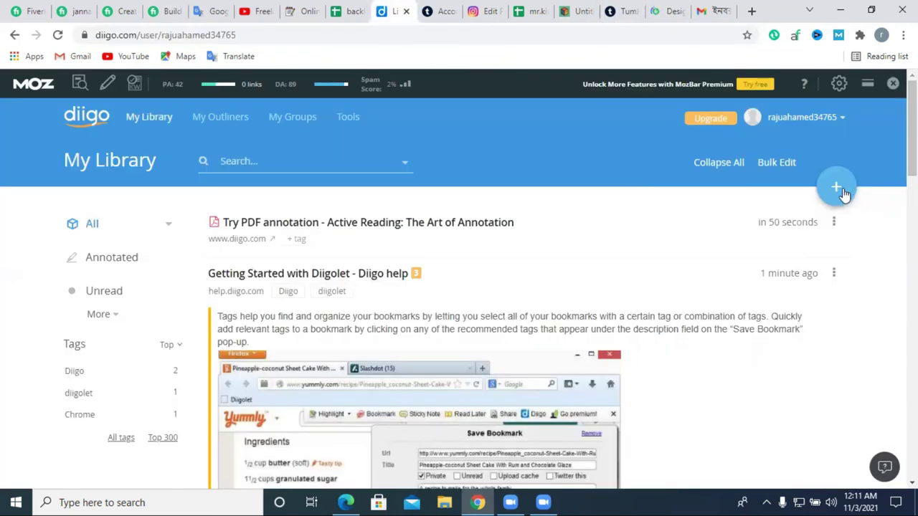
{"action": "mouse_move", "coordinate": [836, 188]}
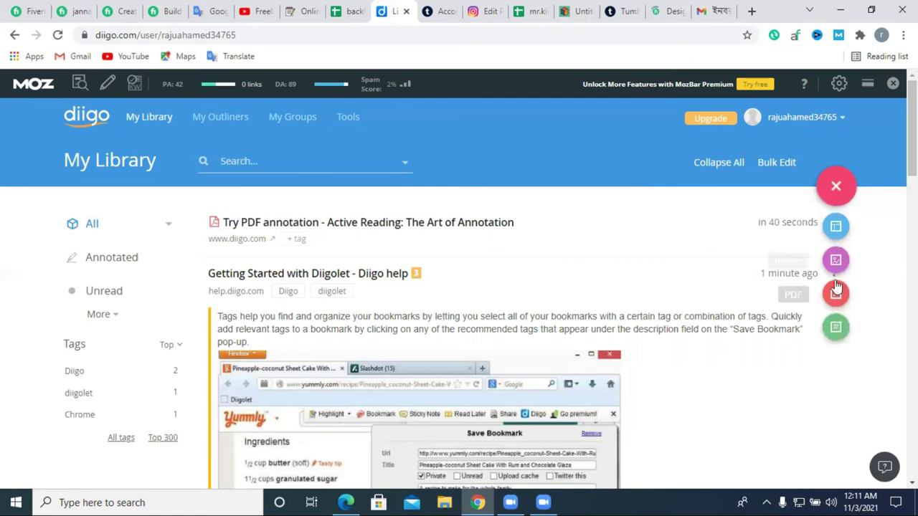
Add a new Diigo bookmark for the Fiverr gig URL and paste in the gig description.
{"action": "left_click", "coordinate": [834, 228]}
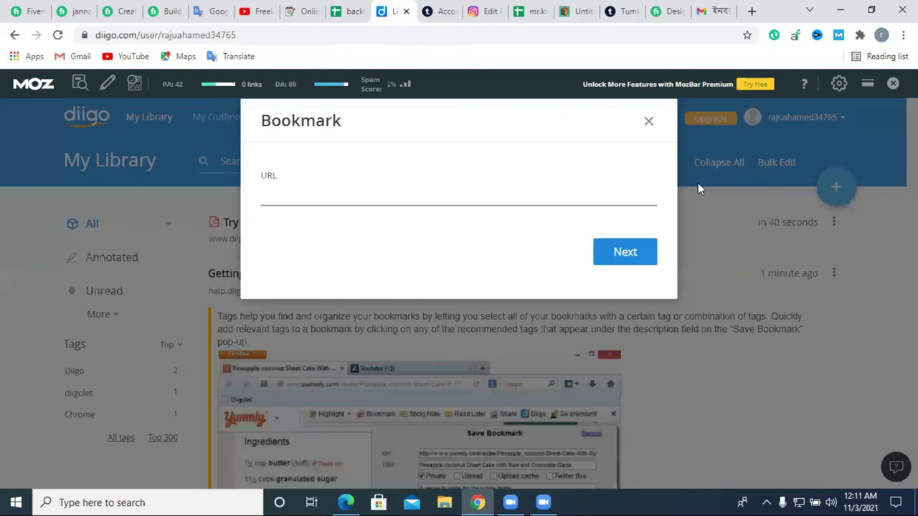
{"action": "key", "text": "ctrl+v"}
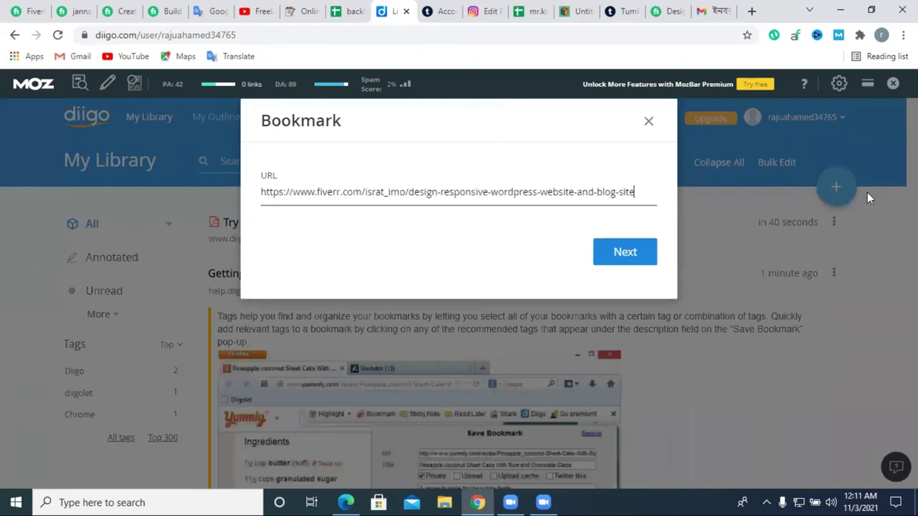
{"action": "left_click", "coordinate": [621, 264]}
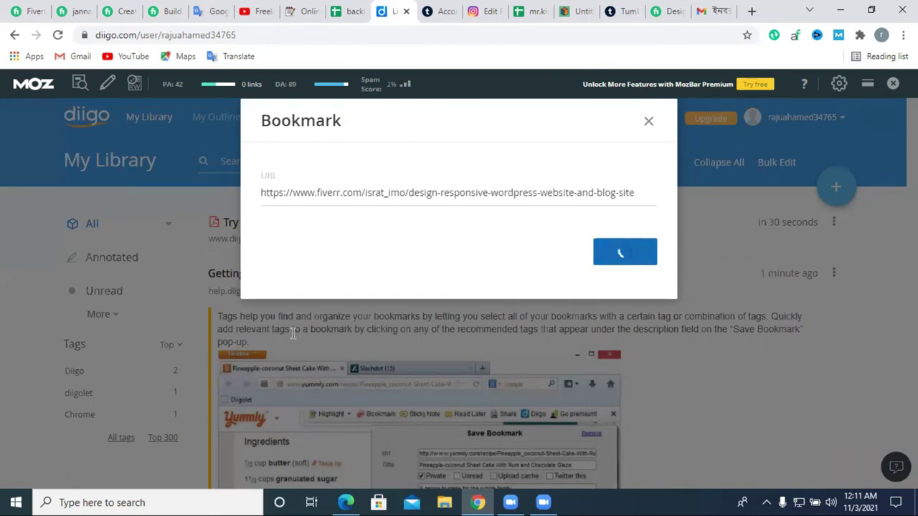
{"action": "scroll", "coordinate": [402, 279], "scroll_direction": "down", "scroll_amount": 1}
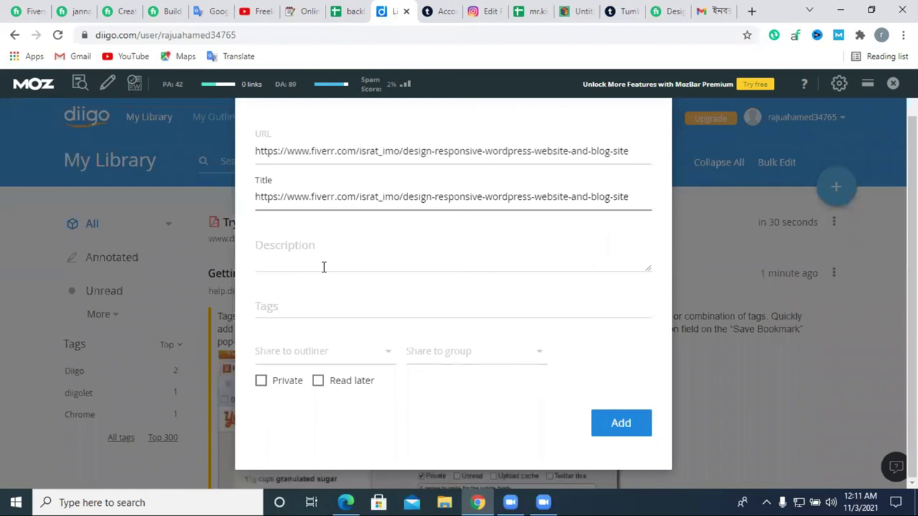
{"action": "left_click", "coordinate": [323, 267]}
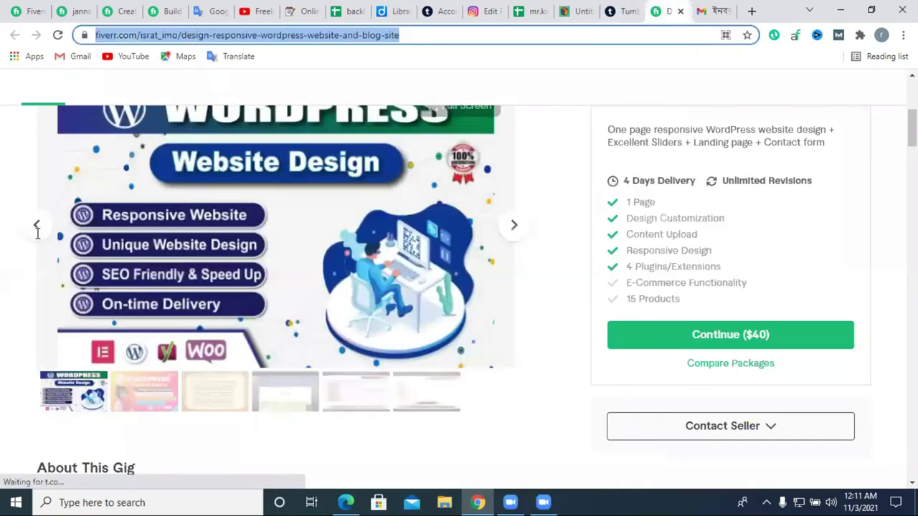
{"action": "scroll", "coordinate": [99, 335], "scroll_direction": "down", "scroll_amount": 4}
{"action": "scroll", "coordinate": [349, 330], "scroll_direction": "down", "scroll_amount": 5}
{"action": "left_click_drag", "start_coordinate": [192, 396], "coordinate": [430, 357]}
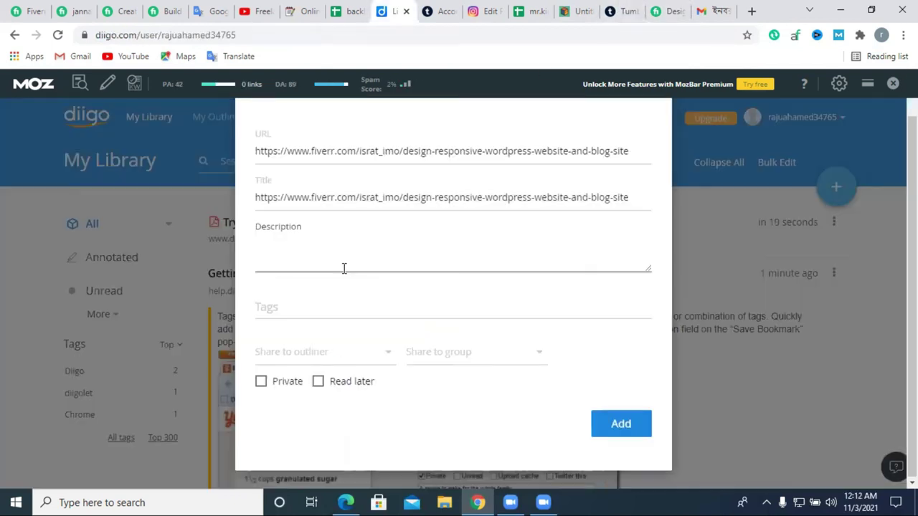
{"action": "key", "text": "ctrl+v"}
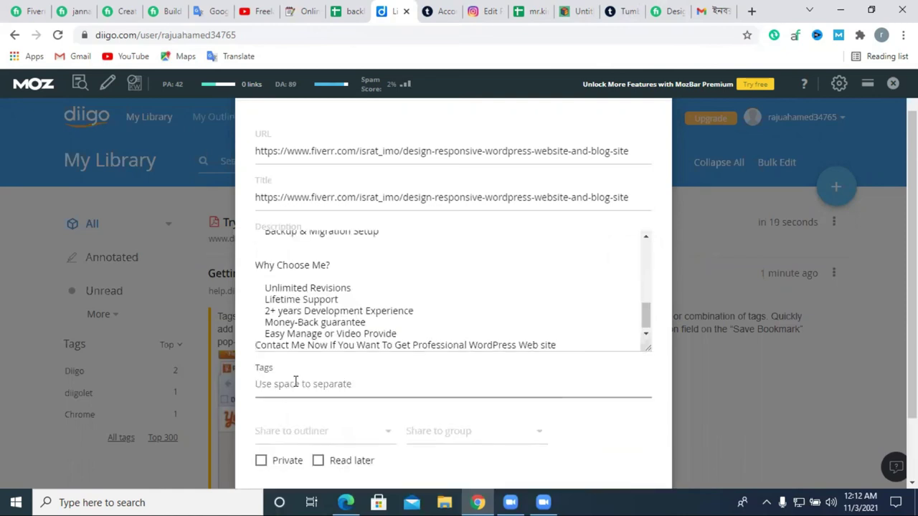
Tag the bookmark responsive, wordpress and website, taken from the gig's title text.
{"action": "scroll", "coordinate": [337, 316], "scroll_direction": "up", "scroll_amount": 5}
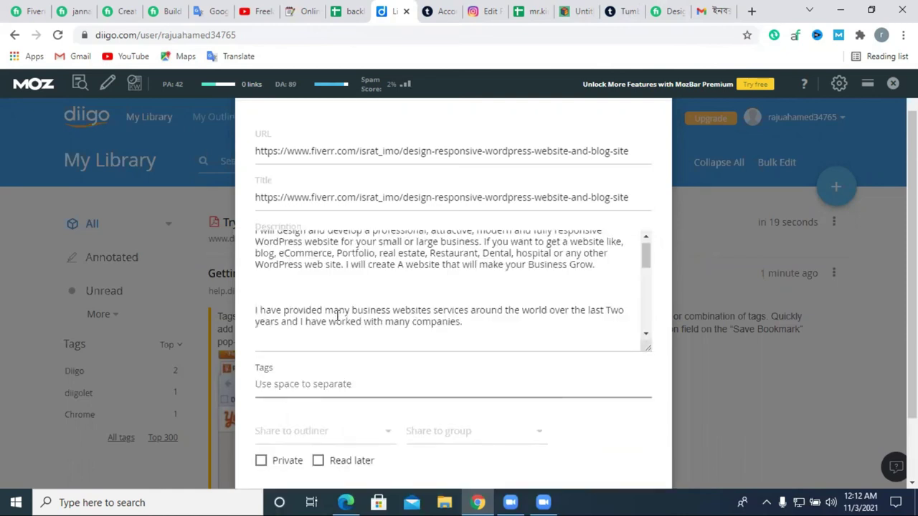
{"action": "scroll", "coordinate": [337, 316], "scroll_direction": "up", "scroll_amount": 1}
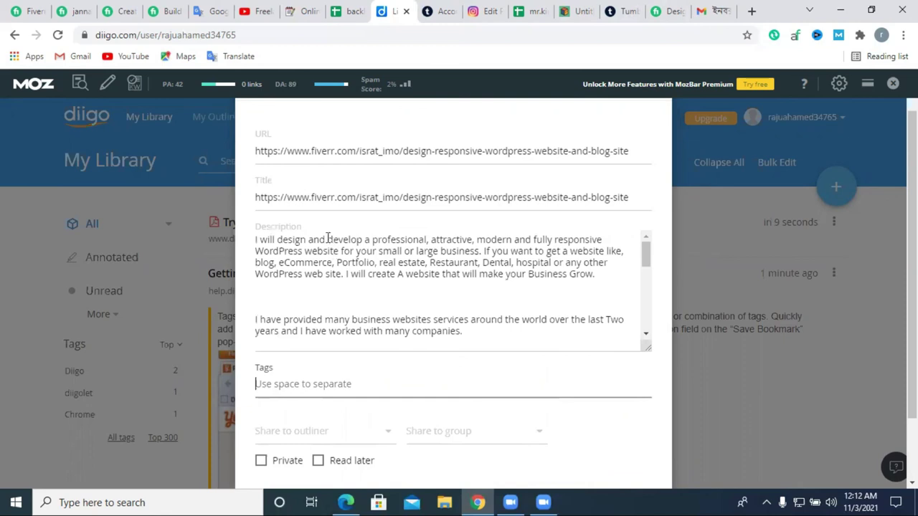
{"action": "left_click_drag", "start_coordinate": [328, 237], "coordinate": [425, 234]}
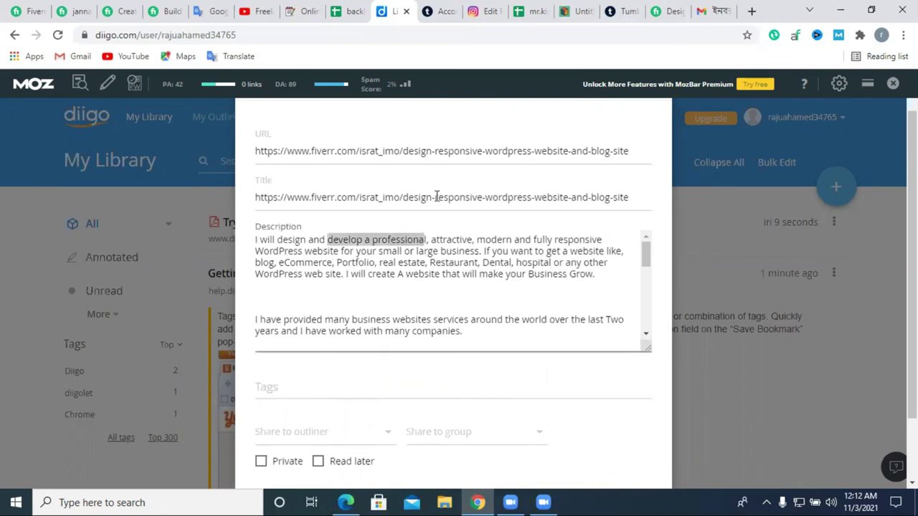
{"action": "left_click_drag", "start_coordinate": [535, 199], "coordinate": [435, 198]}
{"action": "left_click_drag", "start_coordinate": [573, 199], "coordinate": [567, 199]}
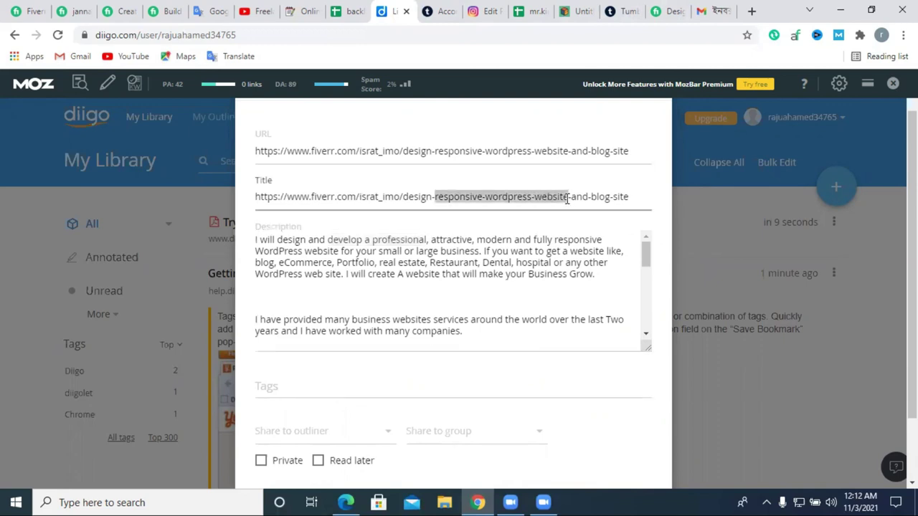
{"action": "left_click", "coordinate": [288, 390]}
{"action": "key", "text": "ctrl+v"}
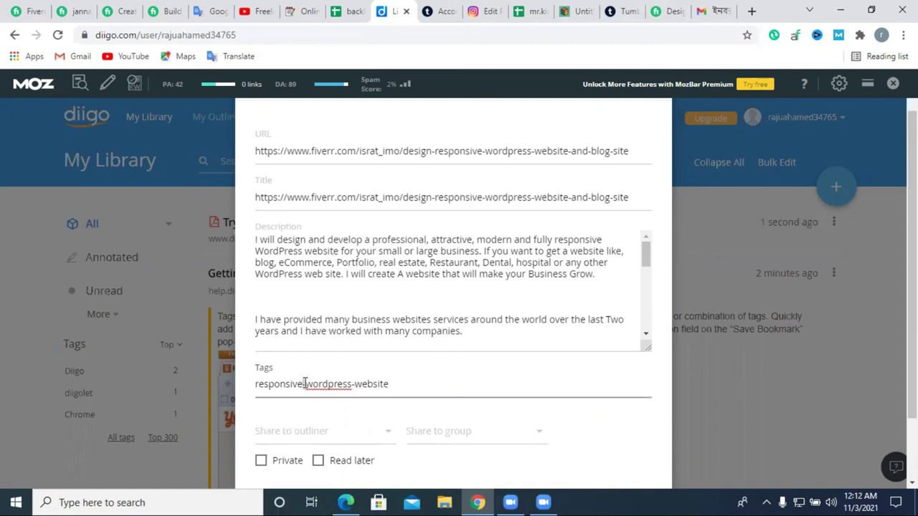
{"action": "key", "text": "BackSpace"}
{"action": "left_click", "coordinate": [353, 384]}
{"action": "key", "text": "BackSpace"}
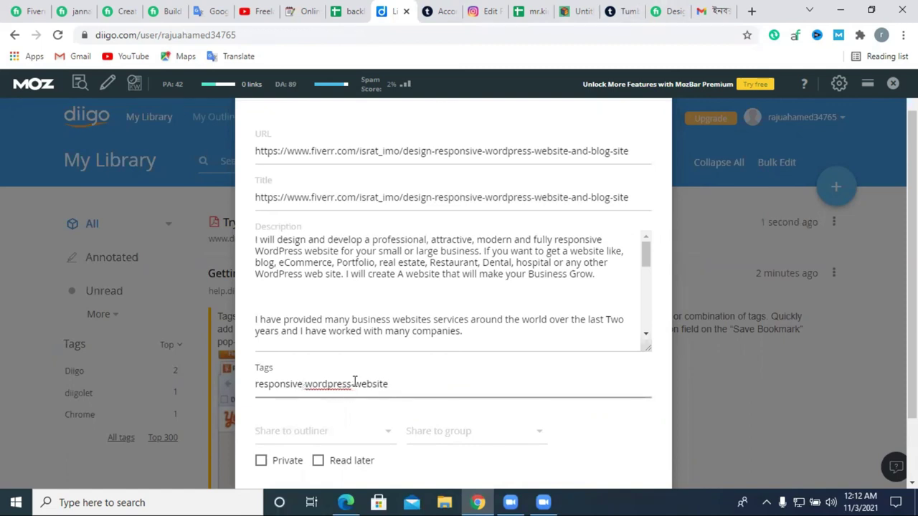
Mark the bookmark private and read later, save it, and check it in the library.
{"action": "left_click", "coordinate": [295, 432]}
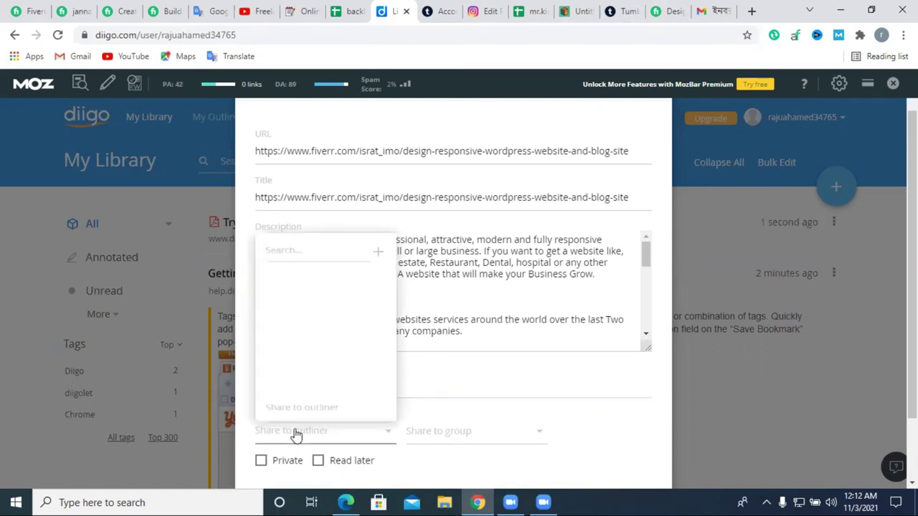
{"action": "scroll", "coordinate": [593, 374], "scroll_direction": "down", "scroll_amount": 1}
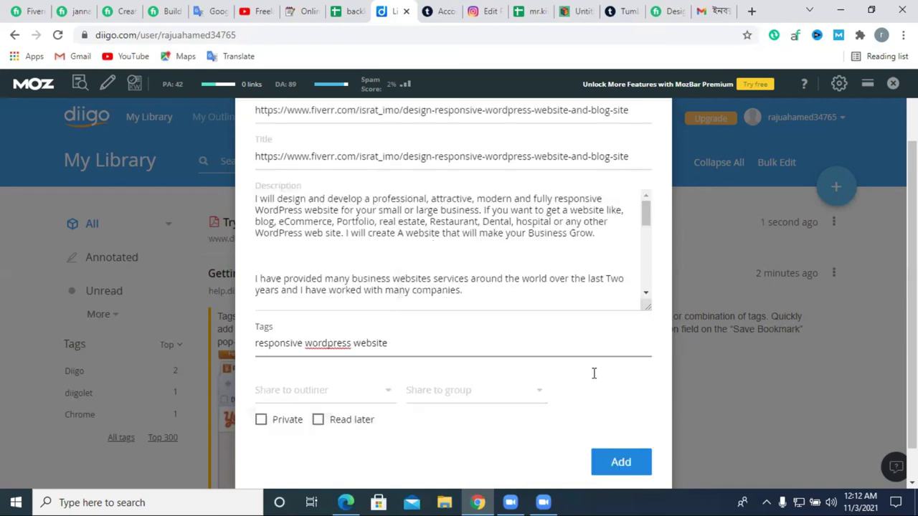
{"action": "scroll", "coordinate": [316, 391], "scroll_direction": "down", "scroll_amount": 1}
{"action": "left_click", "coordinate": [261, 382]}
{"action": "left_click", "coordinate": [318, 381]}
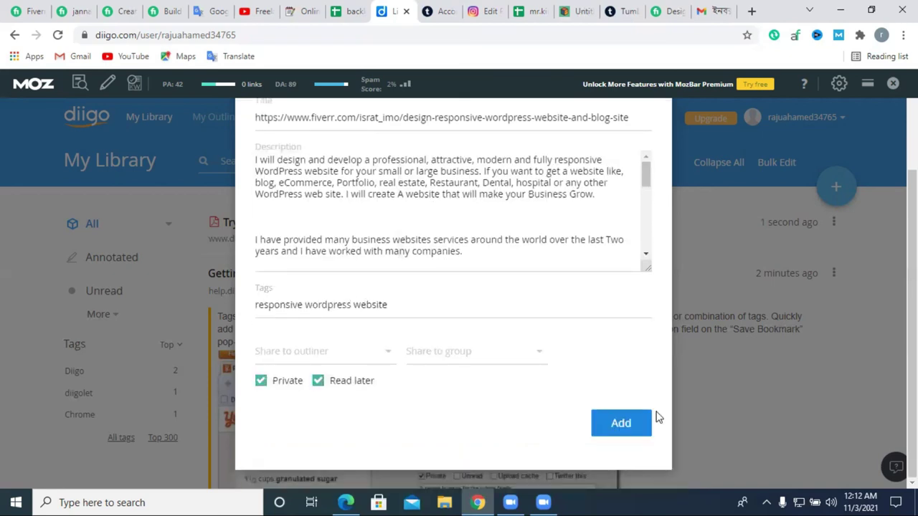
{"action": "left_click", "coordinate": [616, 425]}
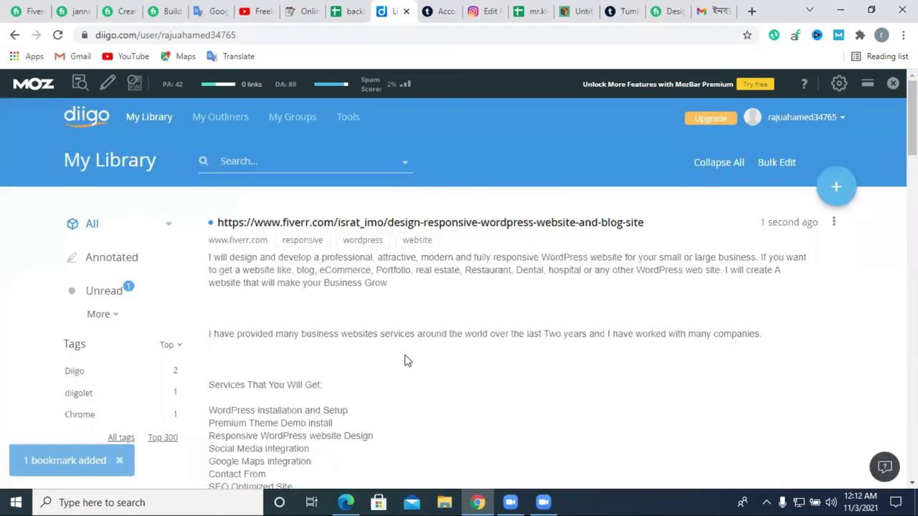
{"action": "scroll", "coordinate": [444, 351], "scroll_direction": "down", "scroll_amount": 3}
{"action": "scroll", "coordinate": [563, 358], "scroll_direction": "down", "scroll_amount": 5}
{"action": "scroll", "coordinate": [558, 205], "scroll_direction": "up", "scroll_amount": 8}
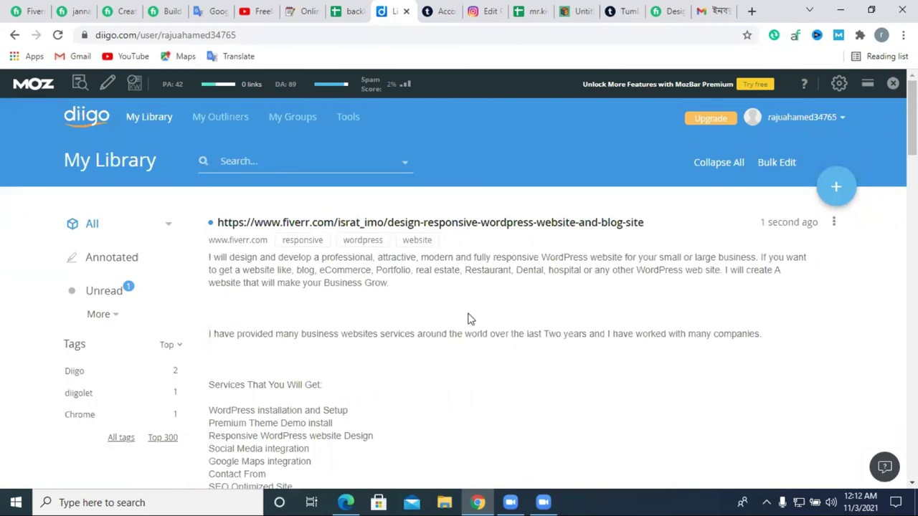
{"action": "scroll", "coordinate": [442, 366], "scroll_direction": "down", "scroll_amount": 5}
{"action": "scroll", "coordinate": [645, 254], "scroll_direction": "up", "scroll_amount": 5}
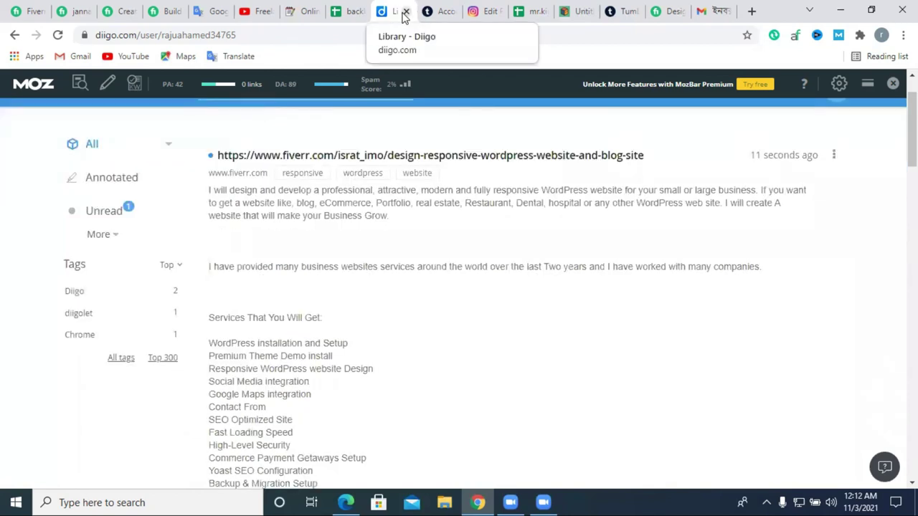
Close Diigo, try the blocked folkd.com link in A6, then open linkagogo.com from A10.
{"action": "left_click", "coordinate": [404, 15]}
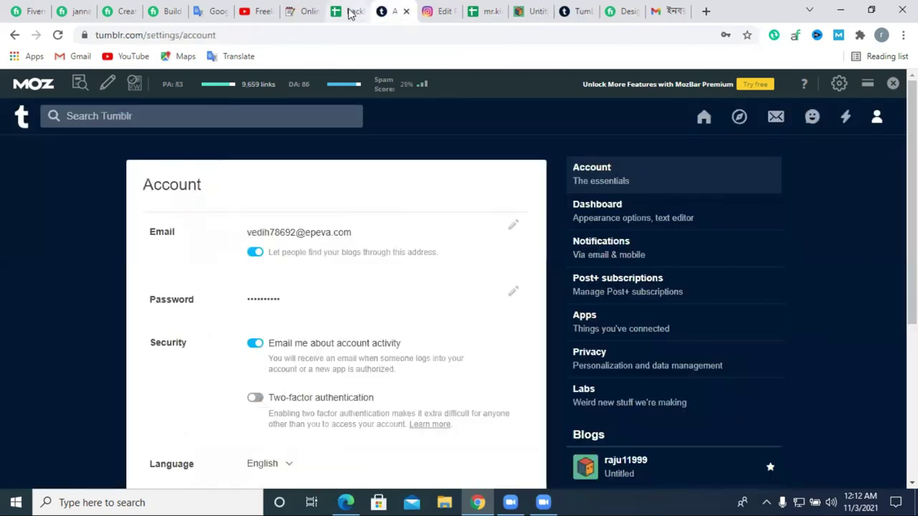
{"action": "key", "text": "ctrl+shift+Tab"}
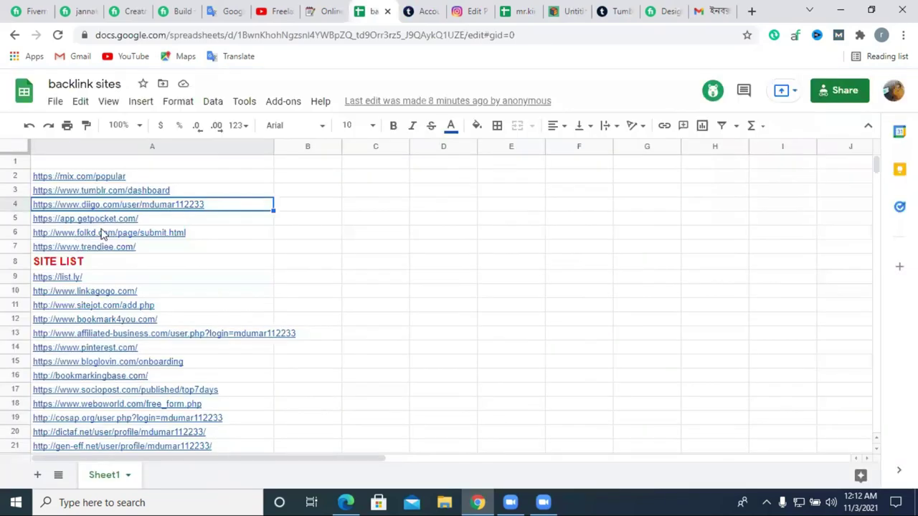
{"action": "key", "text": "Down"}
{"action": "key", "text": "Down"}
{"action": "key", "text": "alt+Return"}
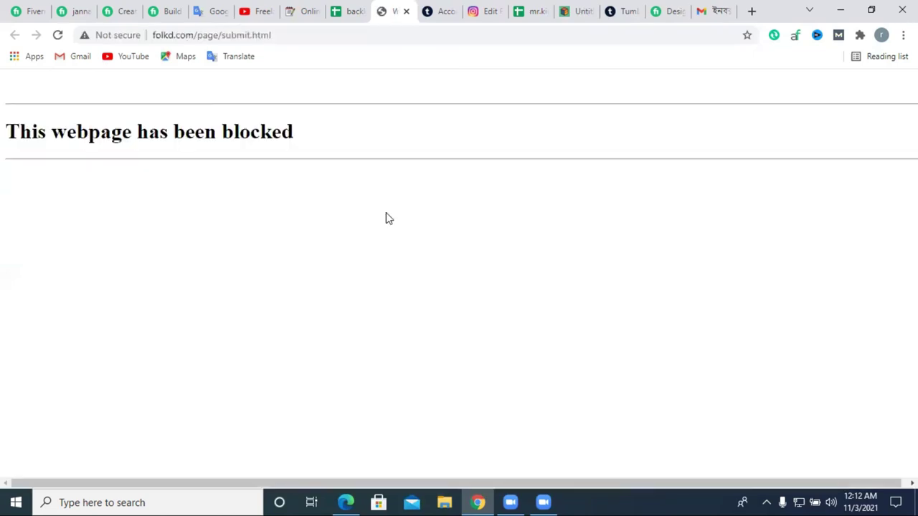
{"action": "left_click", "coordinate": [406, 11]}
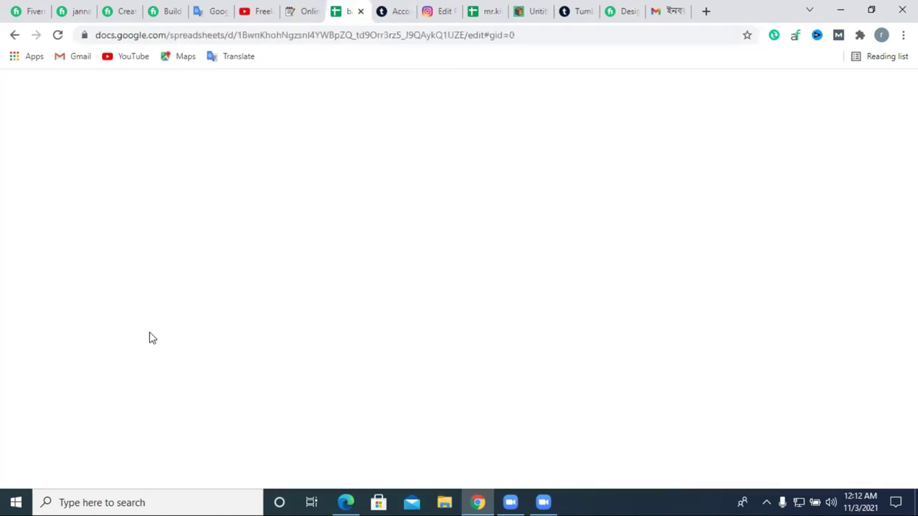
{"action": "left_click", "coordinate": [92, 294]}
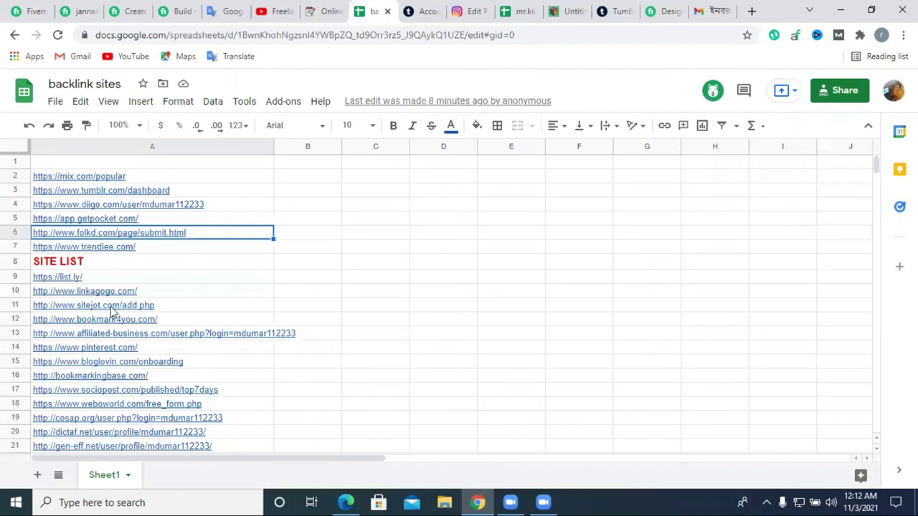
{"action": "left_click", "coordinate": [122, 316]}
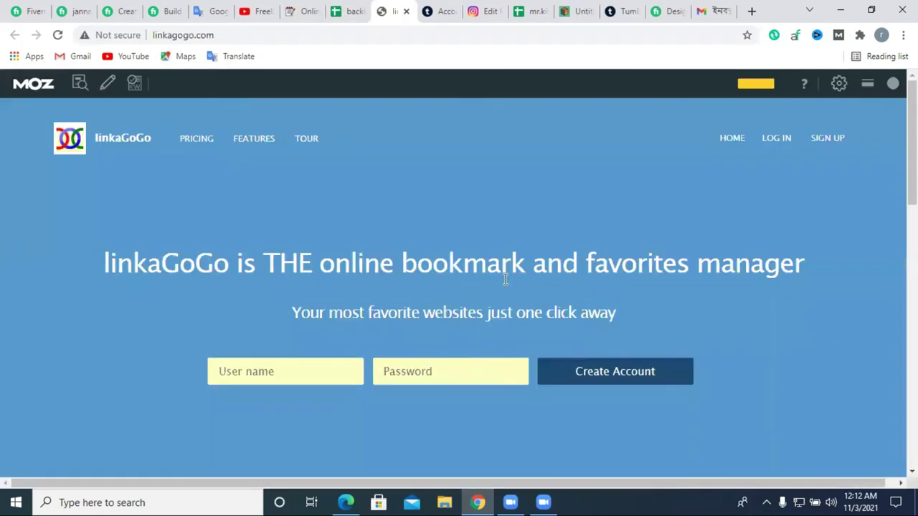
On the sign-up form, enter the Gmail address as Email and its name part as Username.
{"action": "left_click", "coordinate": [835, 144]}
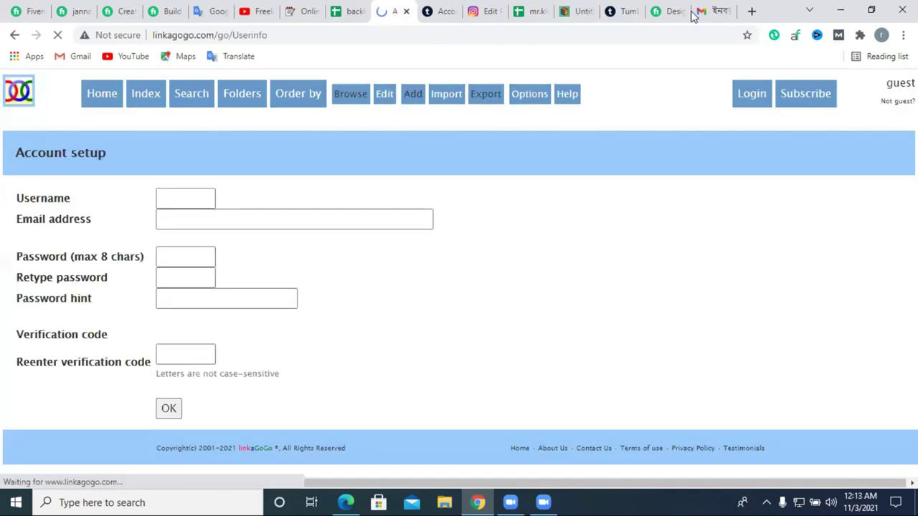
{"action": "left_click", "coordinate": [710, 11]}
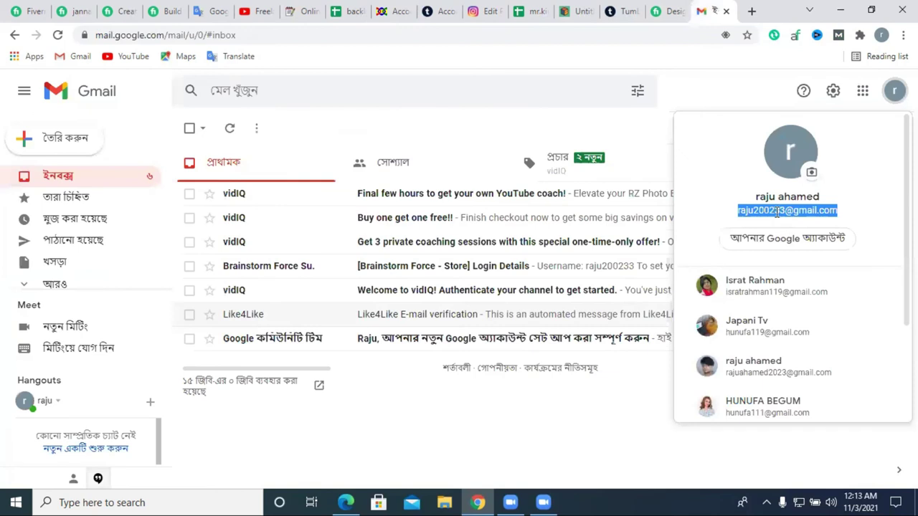
{"action": "right_click", "coordinate": [784, 216]}
{"action": "left_click", "coordinate": [555, 18]}
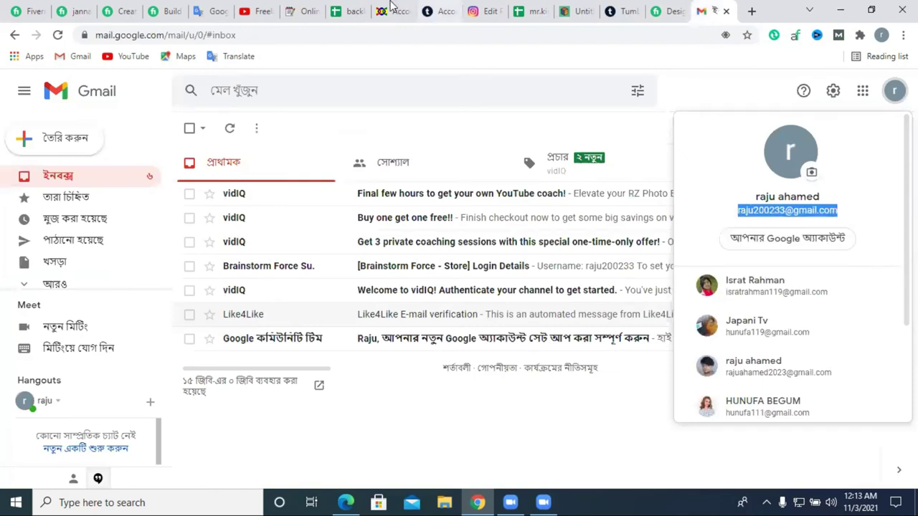
{"action": "left_click", "coordinate": [393, 11]}
{"action": "left_click", "coordinate": [185, 250]}
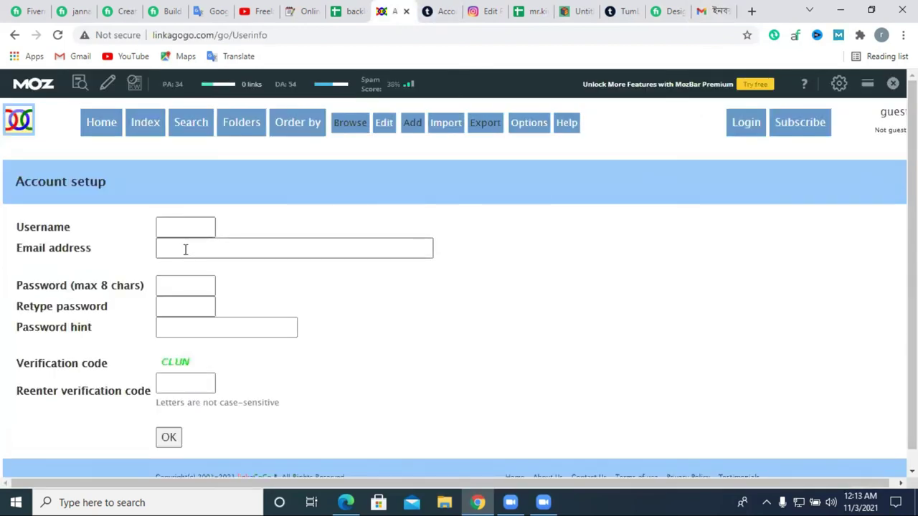
{"action": "key", "text": "ctrl+v"}
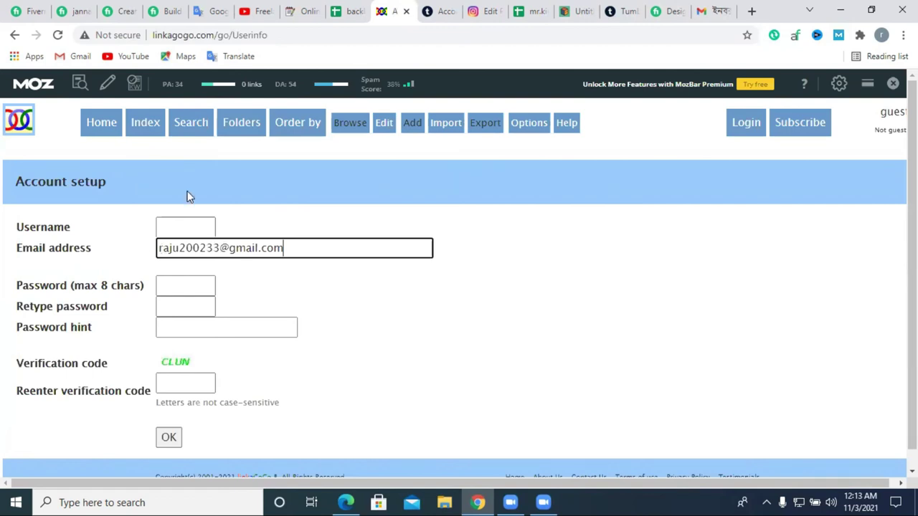
{"action": "key", "text": "Home"}
{"action": "key", "text": "ctrl+shift+Right"}
{"action": "key", "text": "ctrl+c"}
{"action": "left_click", "coordinate": [174, 230]}
{"action": "key", "text": "ctrl+v"}
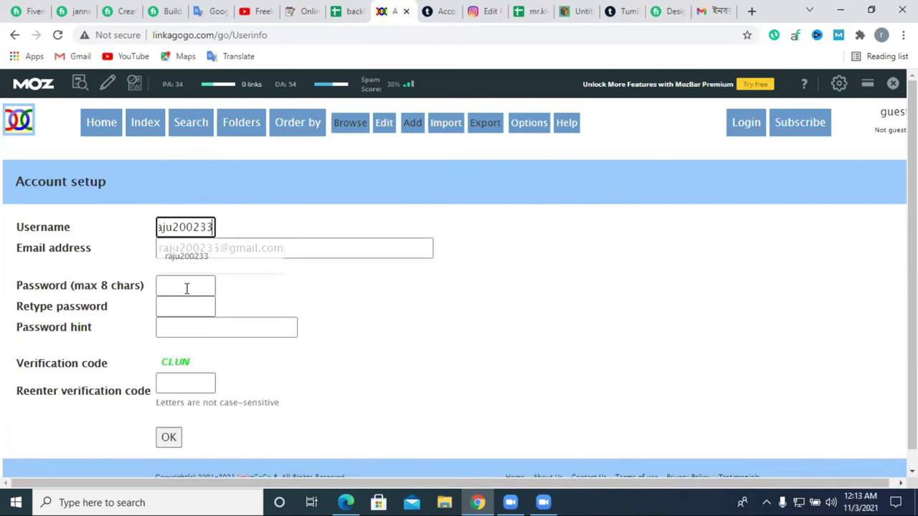
Enter the account password twice, a password hint, and the verification code.
{"action": "left_click", "coordinate": [186, 287]}
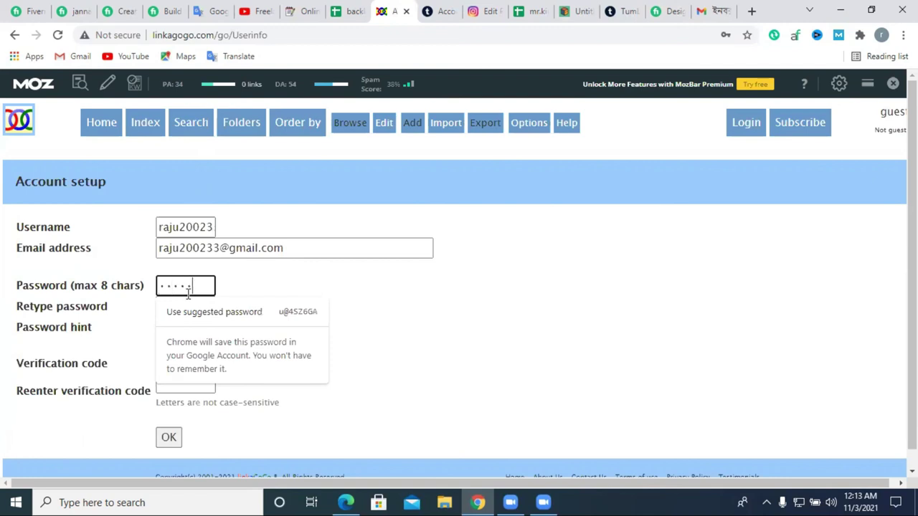
{"action": "left_click", "coordinate": [173, 323]}
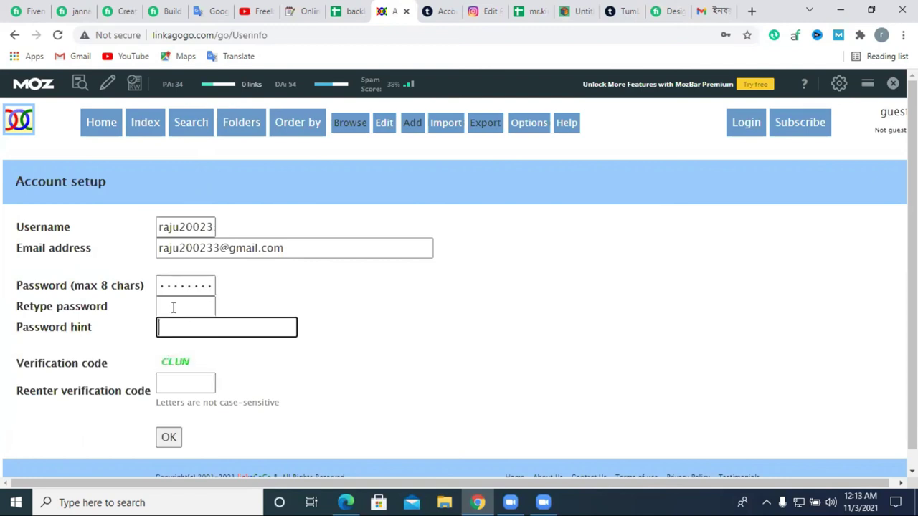
{"action": "left_click", "coordinate": [173, 308]}
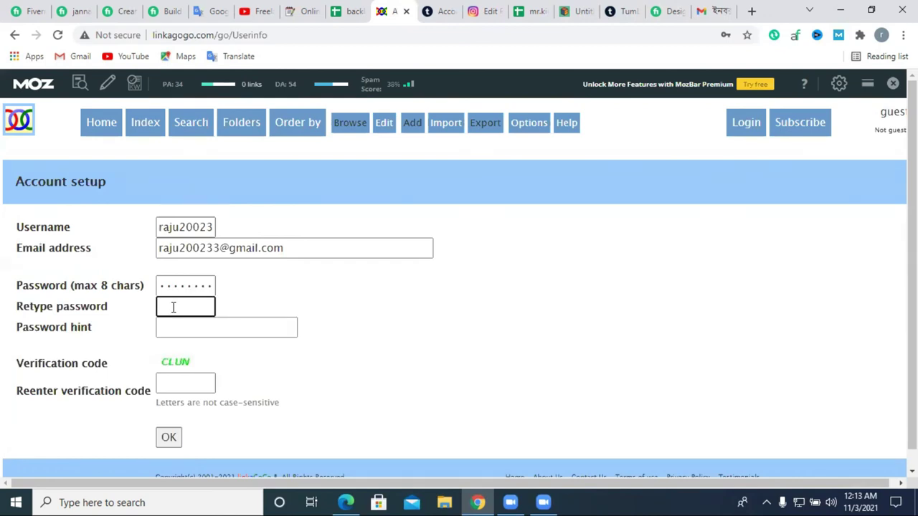
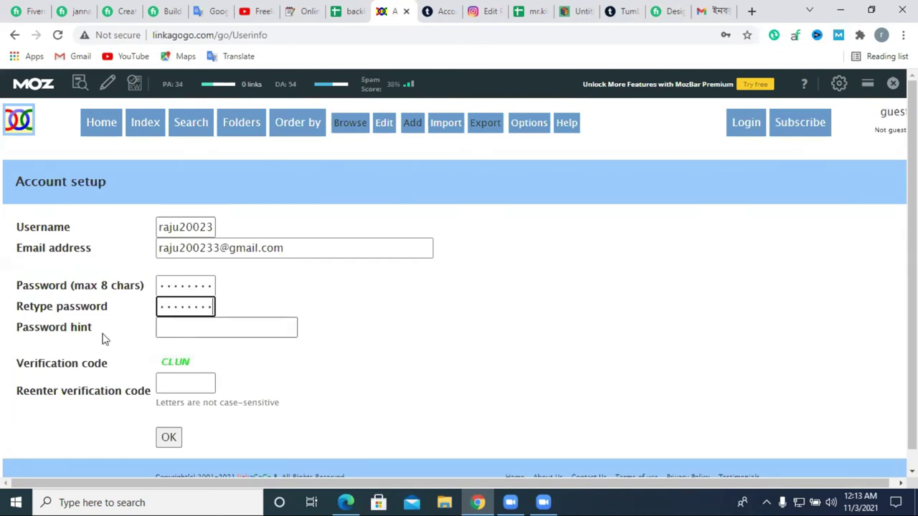
{"action": "left_click", "coordinate": [190, 331]}
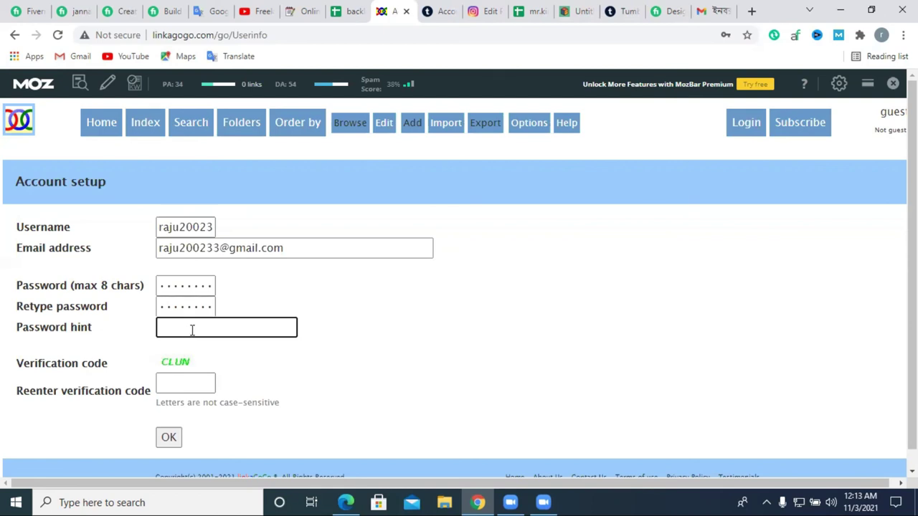
{"action": "key", "text": "Tab"}
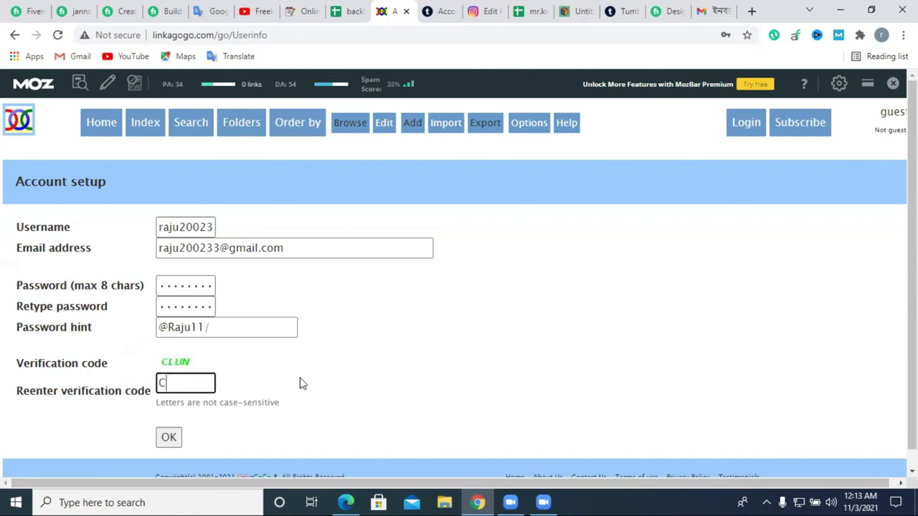
Submit the sign-up, decline saving the password, and switch to the Gmail inbox.
{"action": "left_click", "coordinate": [172, 439]}
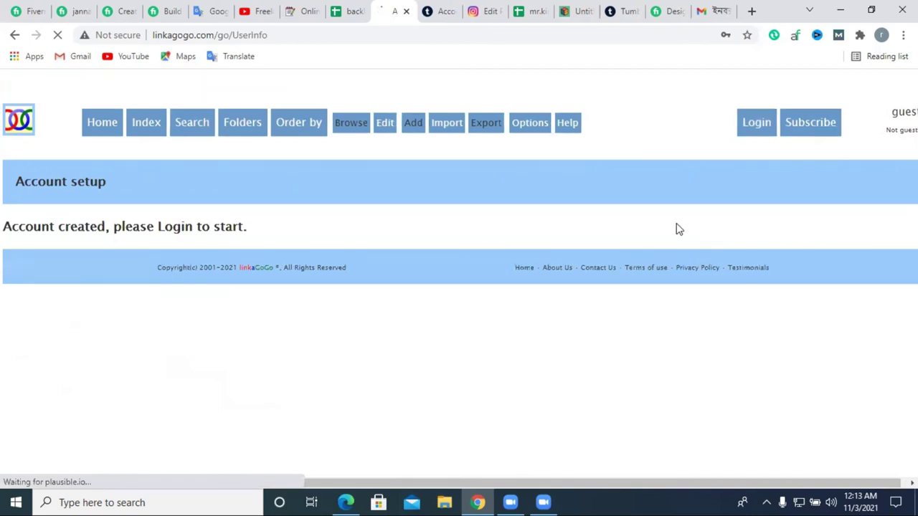
{"action": "left_click", "coordinate": [42, 256]}
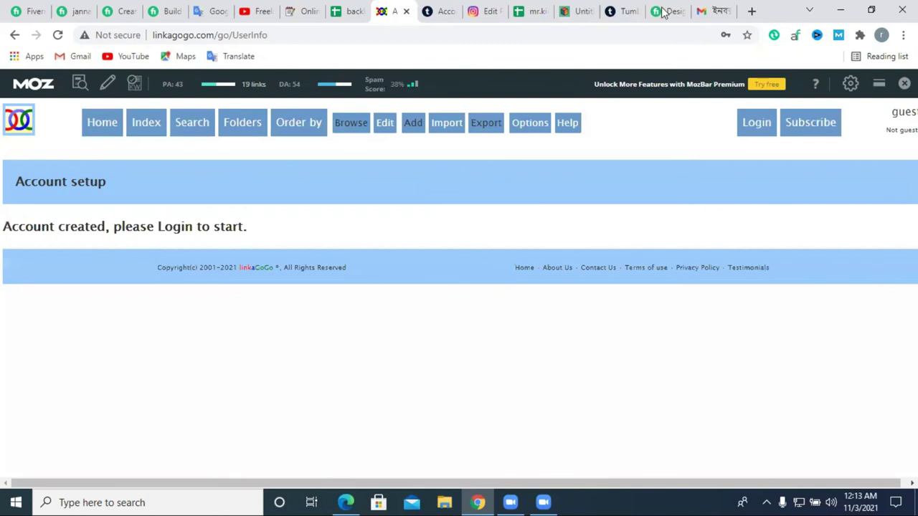
{"action": "left_click", "coordinate": [715, 10]}
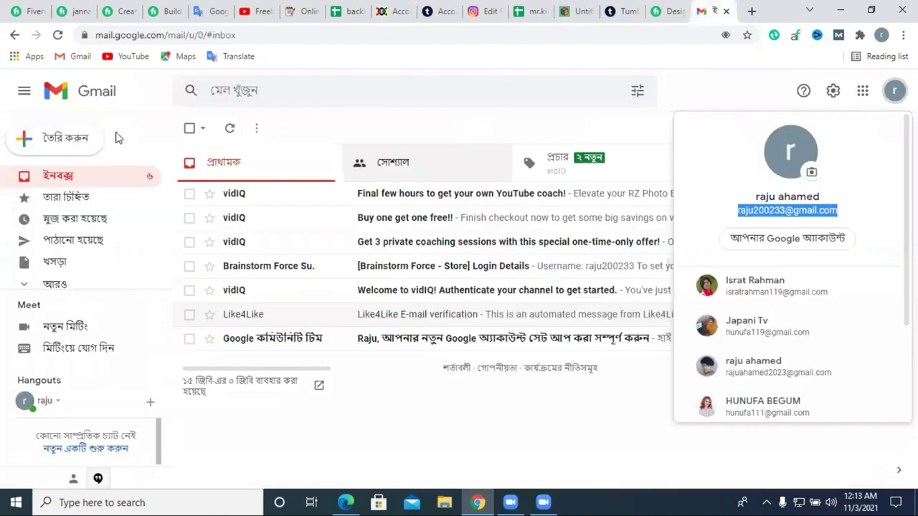
{"action": "left_click", "coordinate": [15, 75]}
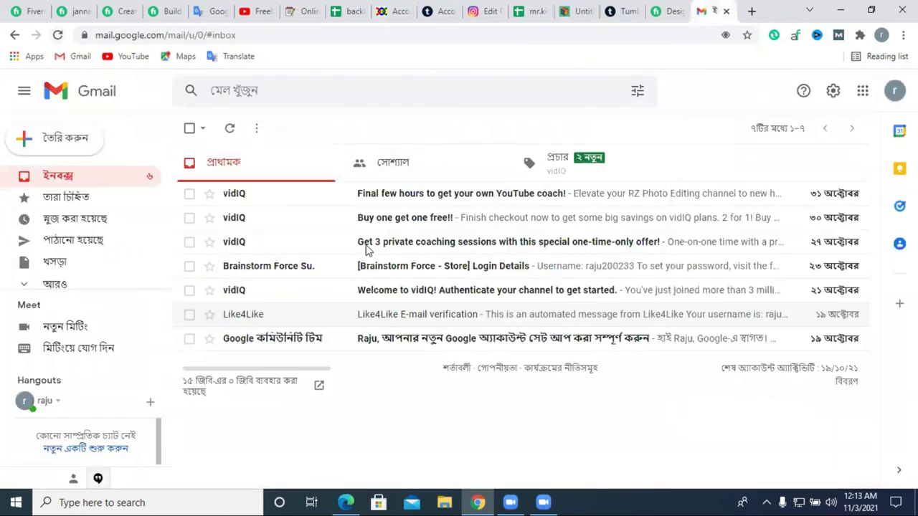
Reload Gmail, find the linkaGoGo activation e-mail in Spam, then return to the inbox.
{"action": "key", "text": "F5"}
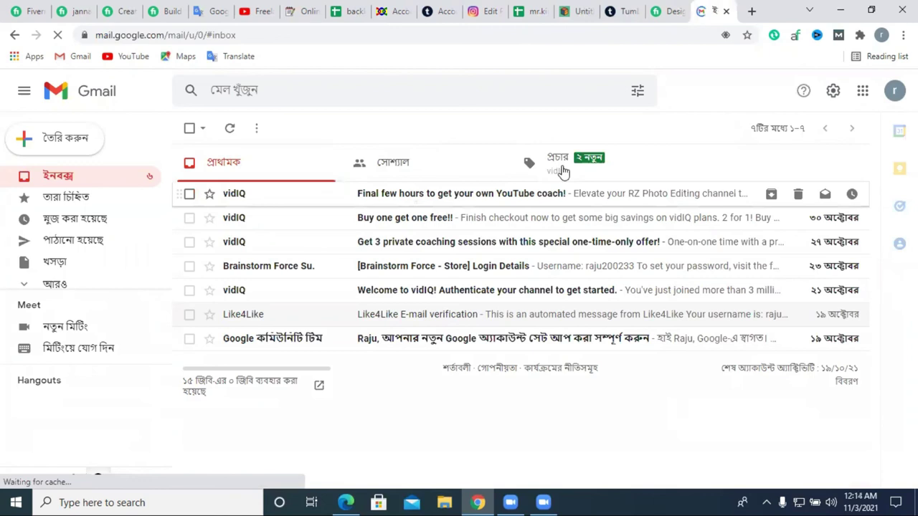
{"action": "left_click", "coordinate": [407, 170]}
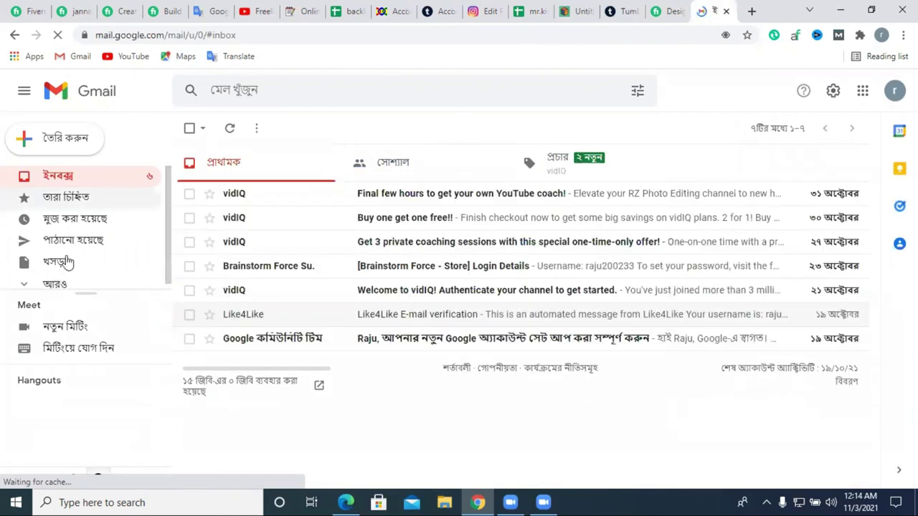
{"action": "left_click", "coordinate": [56, 282]}
{"action": "scroll", "coordinate": [75, 256], "scroll_direction": "down", "scroll_amount": 2}
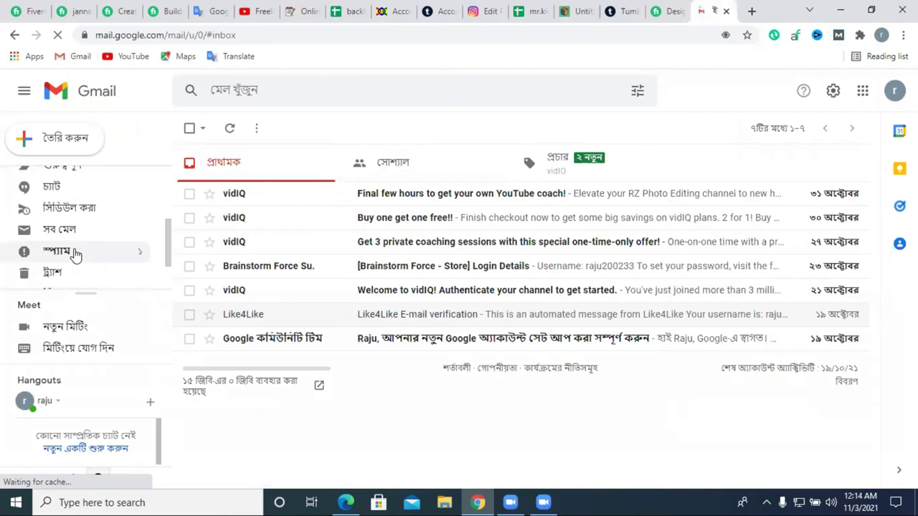
{"action": "left_click", "coordinate": [76, 255]}
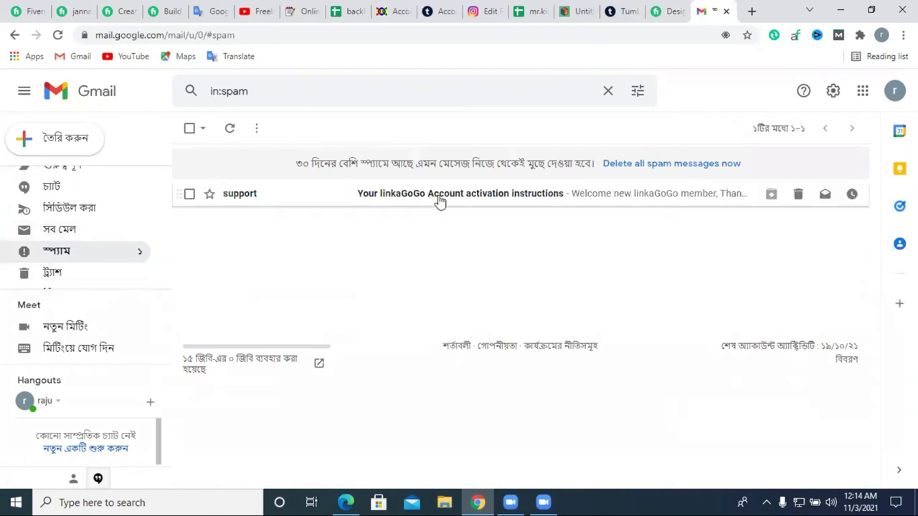
{"action": "scroll", "coordinate": [70, 216], "scroll_direction": "up", "scroll_amount": 2}
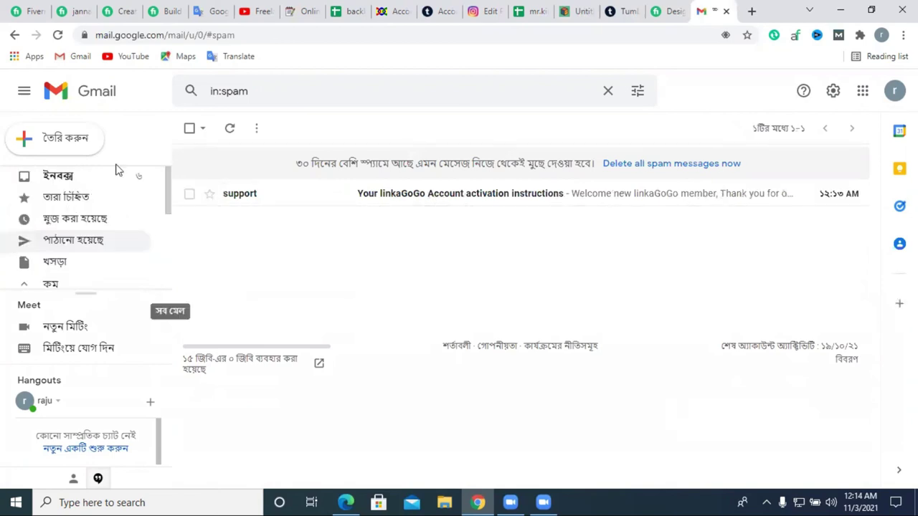
{"action": "left_click", "coordinate": [116, 168]}
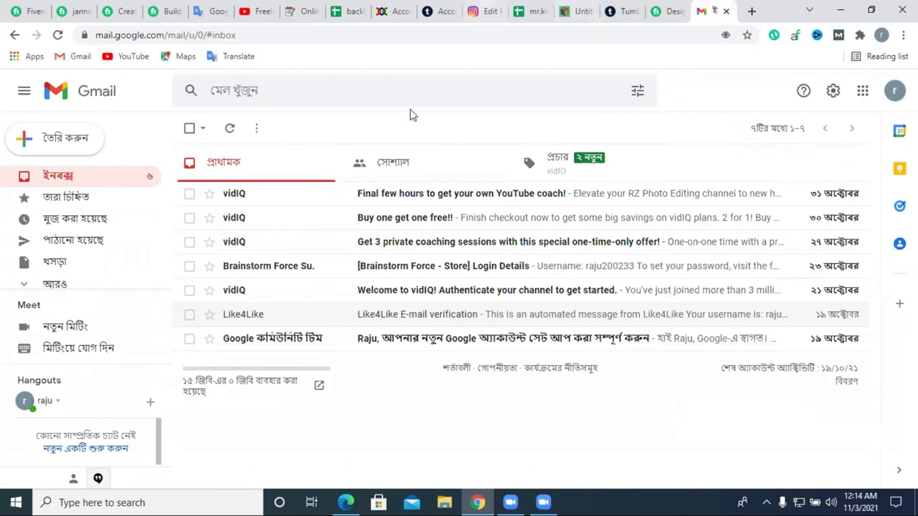
{"action": "left_click", "coordinate": [393, 11]}
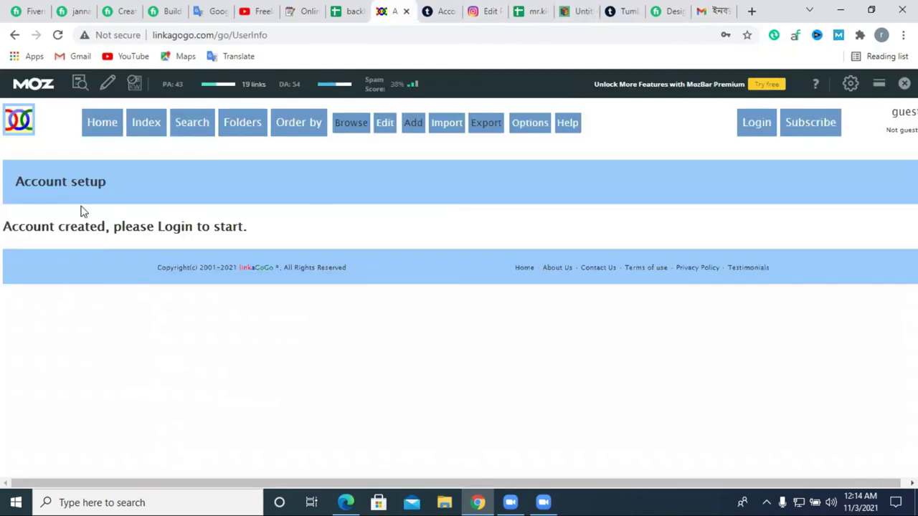
Log in to linkaGoGo with the saved credentials.
{"action": "left_click", "coordinate": [757, 123]}
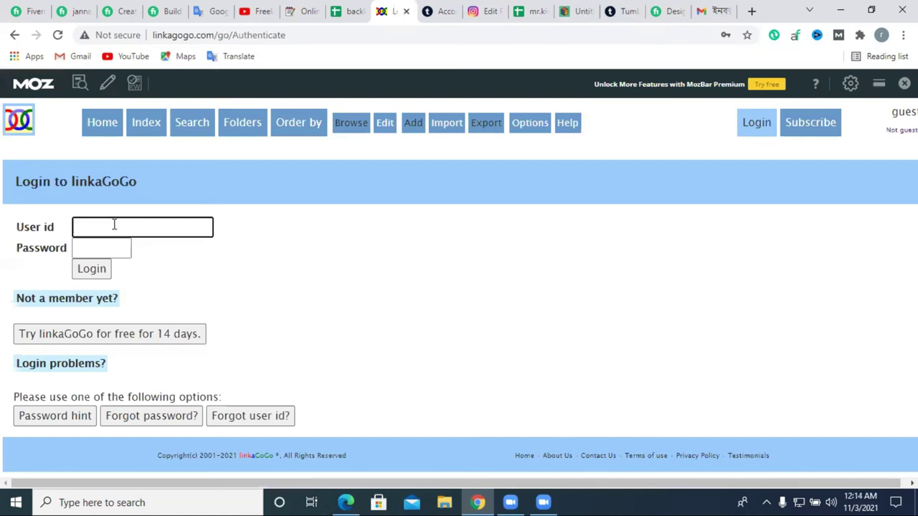
{"action": "left_click", "coordinate": [114, 226]}
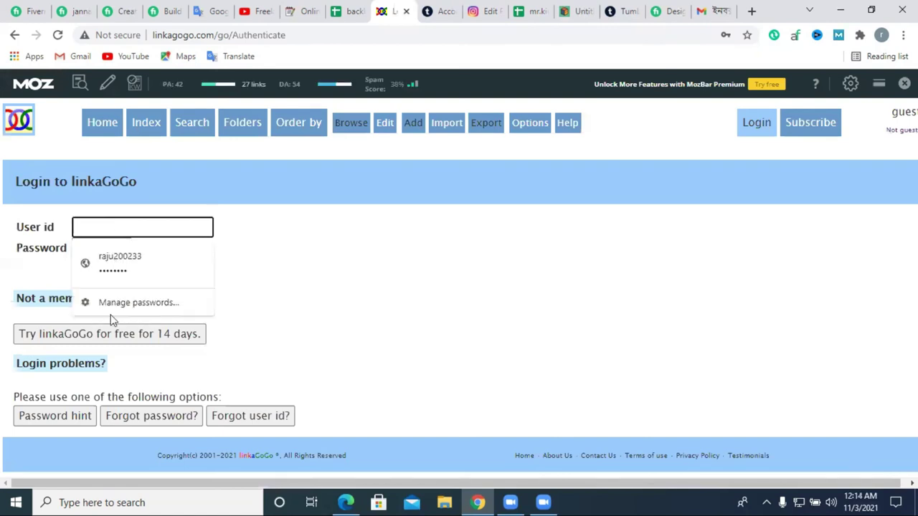
{"action": "left_click", "coordinate": [119, 263]}
{"action": "left_click", "coordinate": [92, 269]}
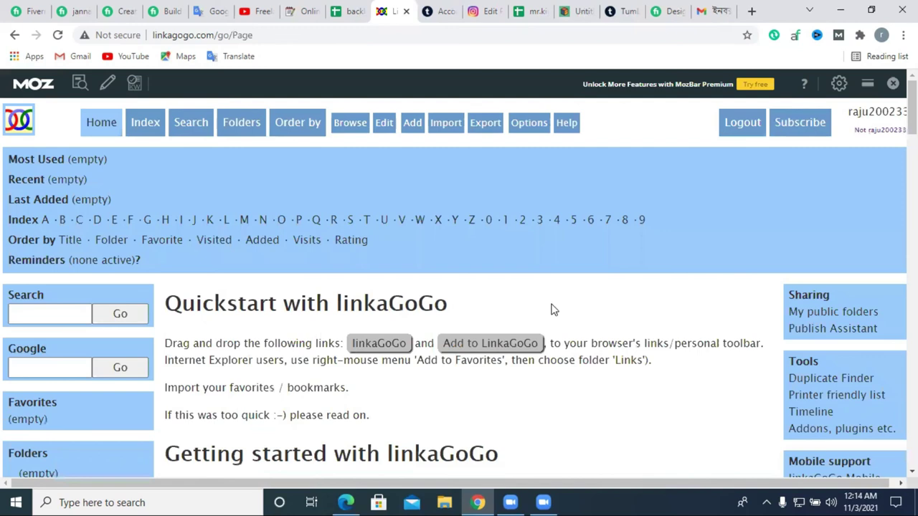
{"action": "scroll", "coordinate": [552, 308], "scroll_direction": "down", "scroll_amount": 2}
{"action": "scroll", "coordinate": [435, 258], "scroll_direction": "up", "scroll_amount": 2}
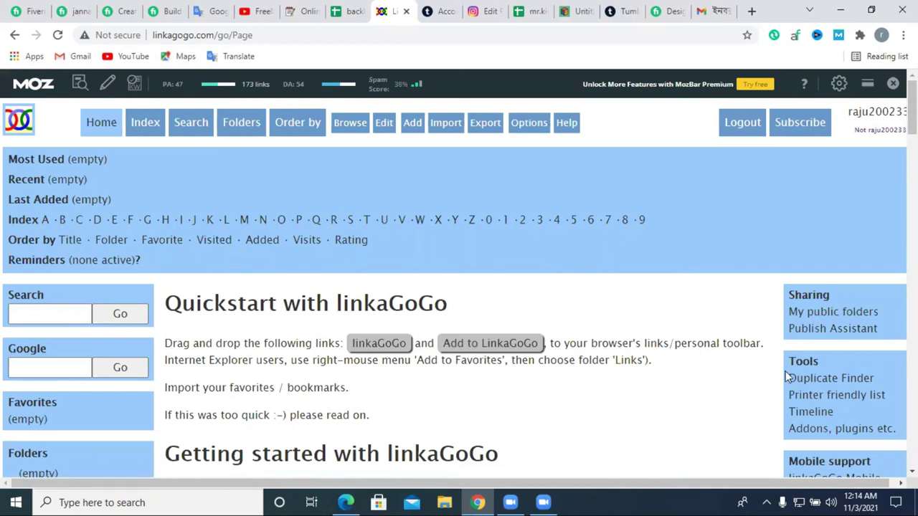
Sign out, try Add to LinkaGoGo (HTTP 400 error), and return to the Quickstart Home page.
{"action": "left_click", "coordinate": [868, 130]}
{"action": "scroll", "coordinate": [373, 289], "scroll_direction": "down", "scroll_amount": 1}
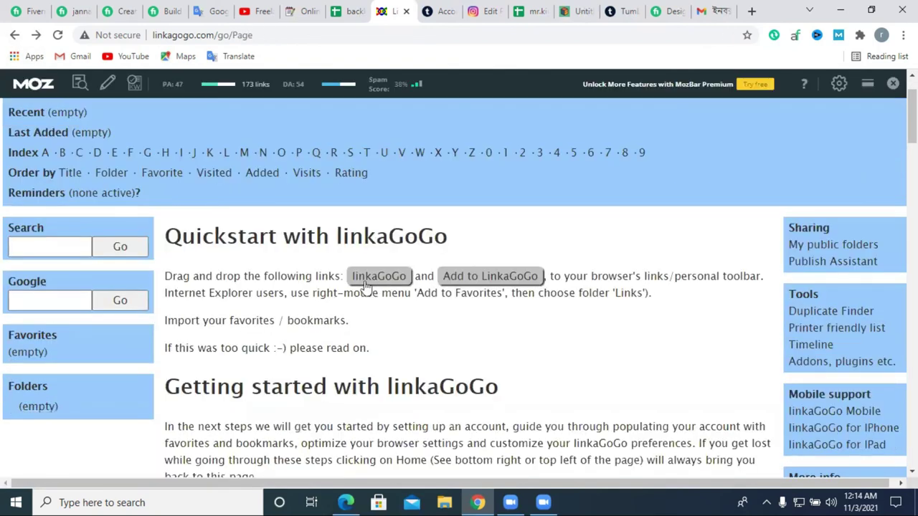
{"action": "left_click", "coordinate": [488, 283]}
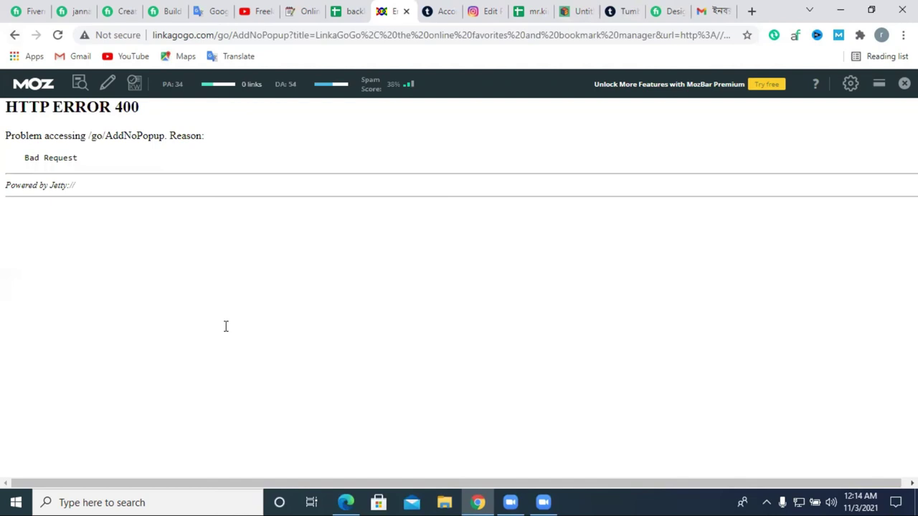
{"action": "key", "text": "alt+Left"}
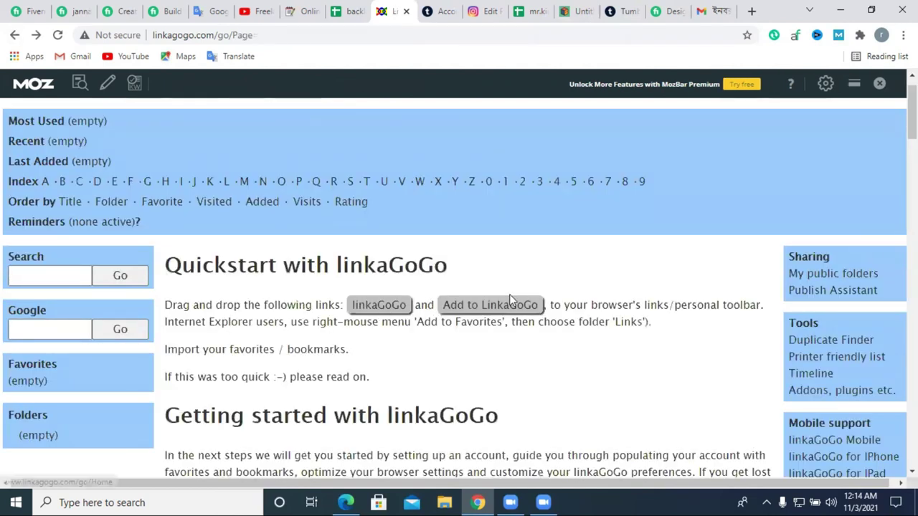
{"action": "left_click", "coordinate": [511, 301]}
{"action": "scroll", "coordinate": [549, 289], "scroll_direction": "down", "scroll_amount": 5}
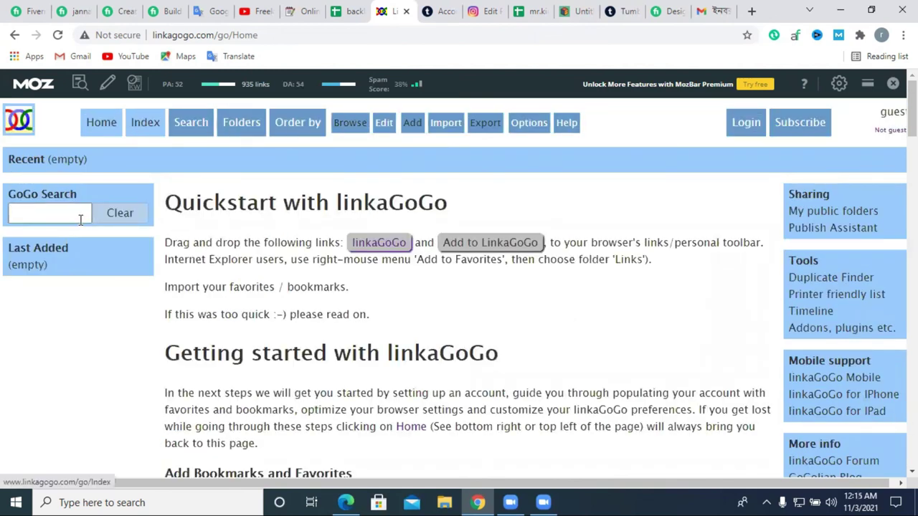
Search the linkaGoGo Index for the Fiverr gig URL, find no match, and close the tab.
{"action": "left_click", "coordinate": [51, 211]}
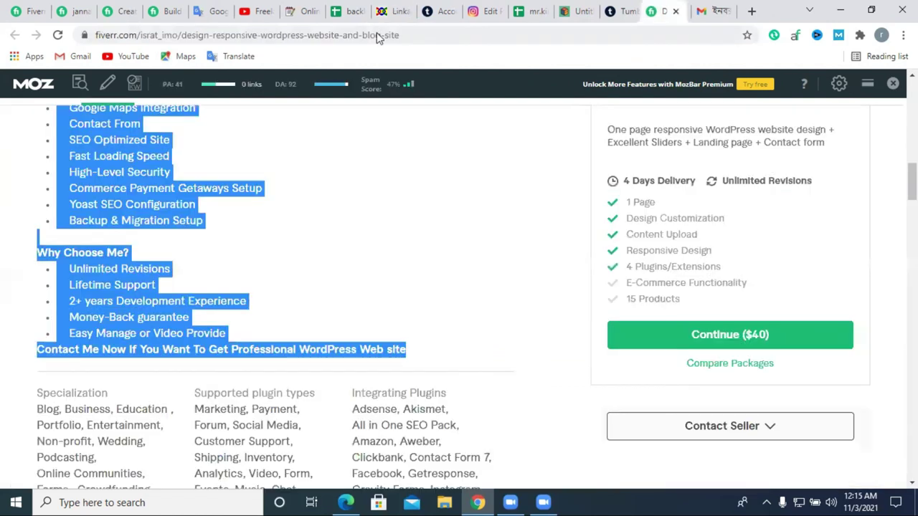
{"action": "right_click", "coordinate": [378, 35]}
{"action": "left_click", "coordinate": [411, 106]}
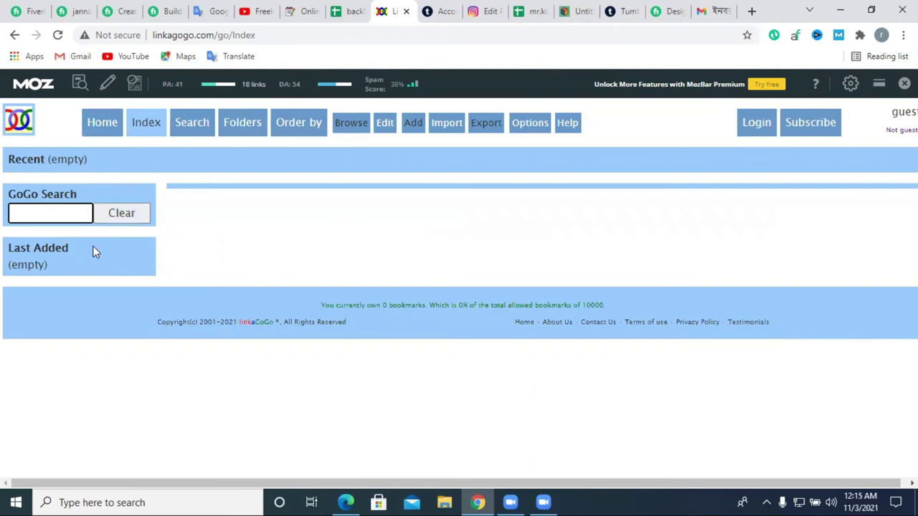
{"action": "key", "text": "ctrl+v"}
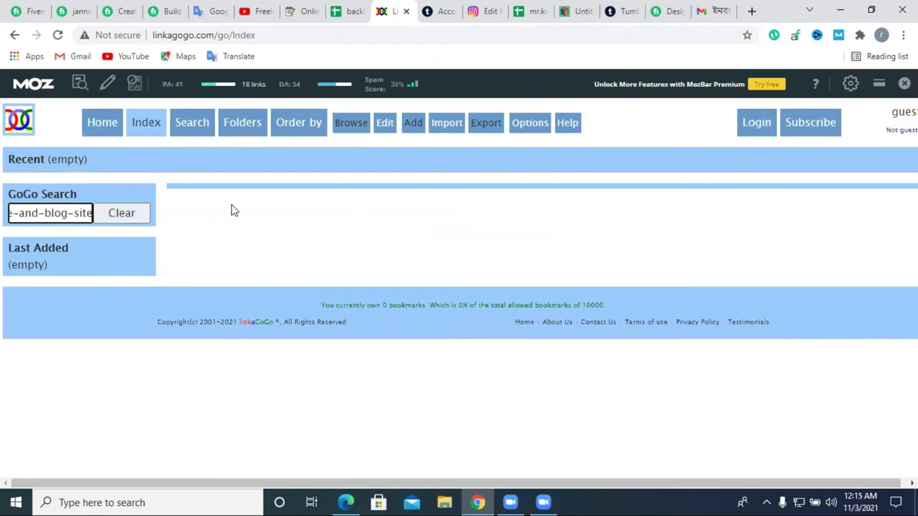
{"action": "left_click", "coordinate": [367, 217]}
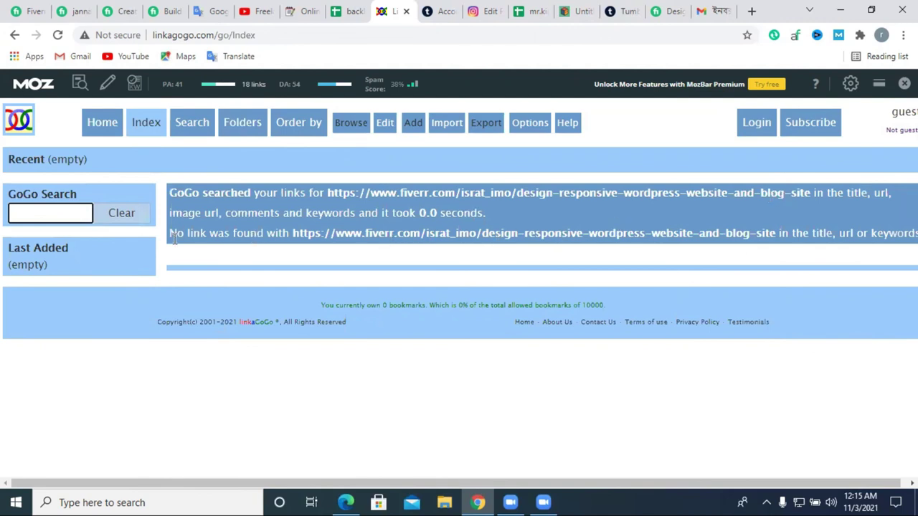
{"action": "left_click", "coordinate": [108, 121]}
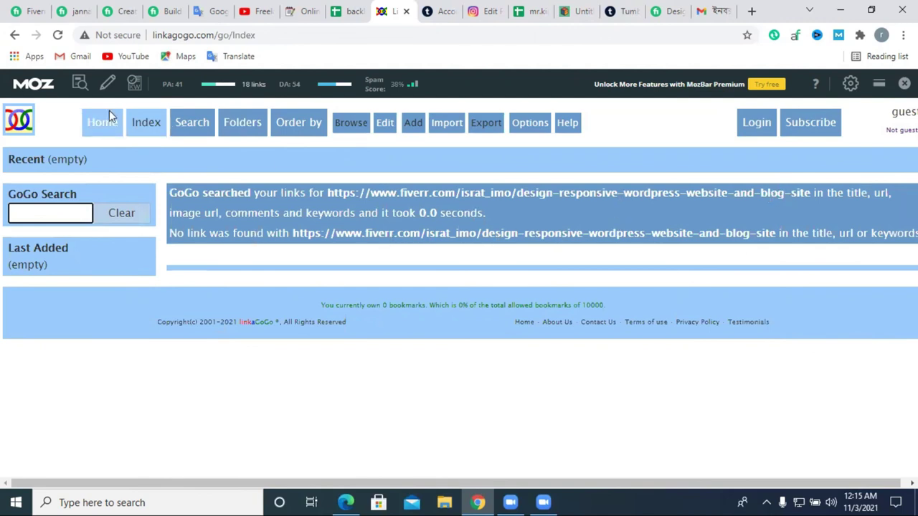
{"action": "left_click", "coordinate": [406, 10]}
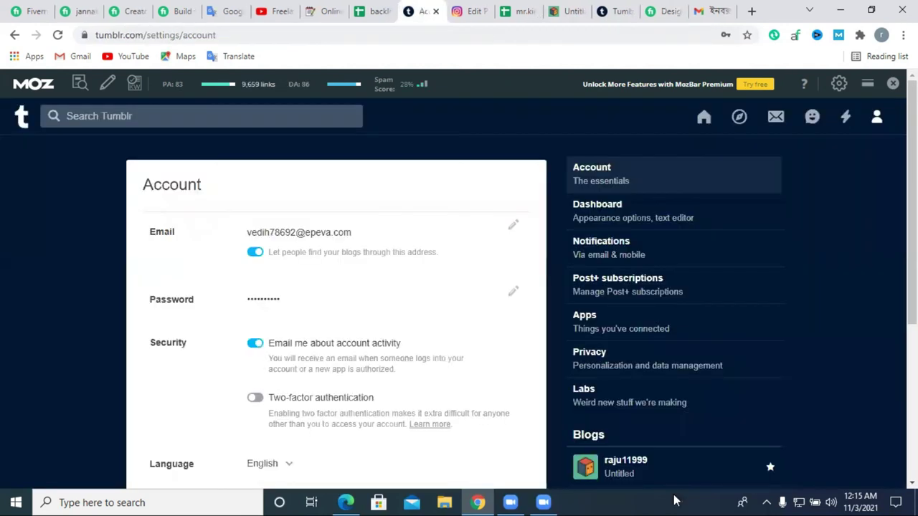
In the backlink sheet, try the sagargola link and close its broken tab.
{"action": "key", "text": "ctrl+shift+Tab"}
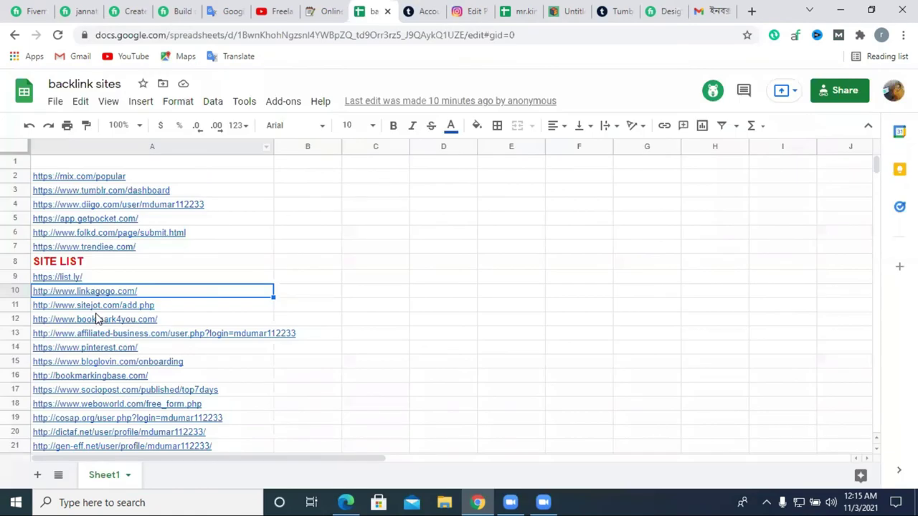
{"action": "left_click", "coordinate": [485, 348]}
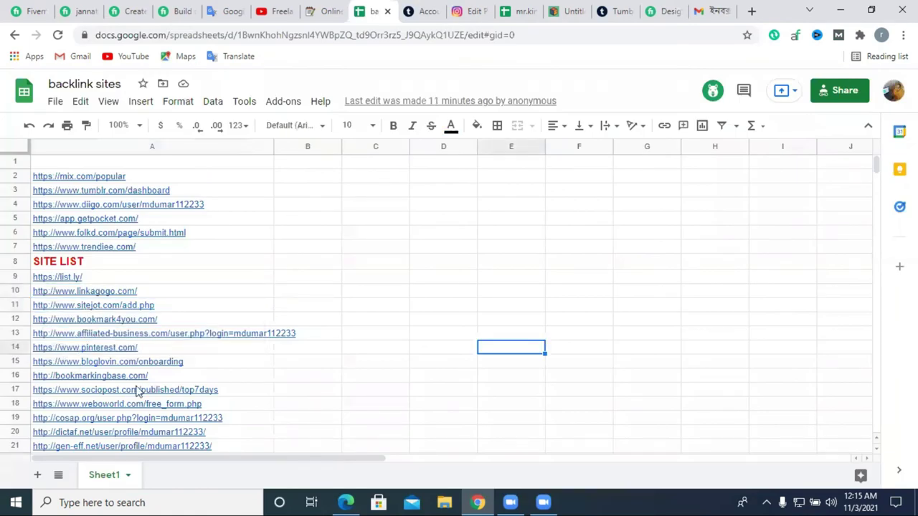
{"action": "scroll", "coordinate": [139, 388], "scroll_direction": "down", "scroll_amount": 10}
{"action": "scroll", "coordinate": [158, 356], "scroll_direction": "down", "scroll_amount": 1}
{"action": "left_click_drag", "start_coordinate": [157, 351], "coordinate": [133, 363]}
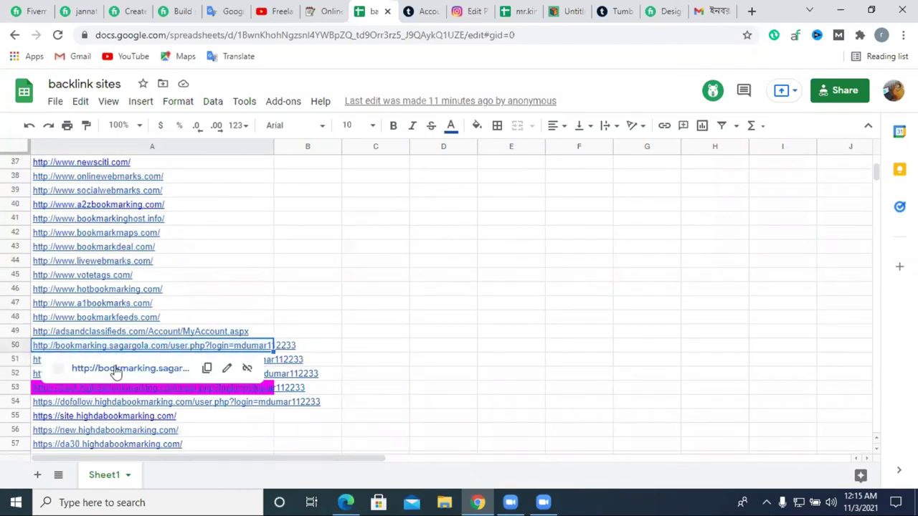
{"action": "left_click", "coordinate": [115, 369]}
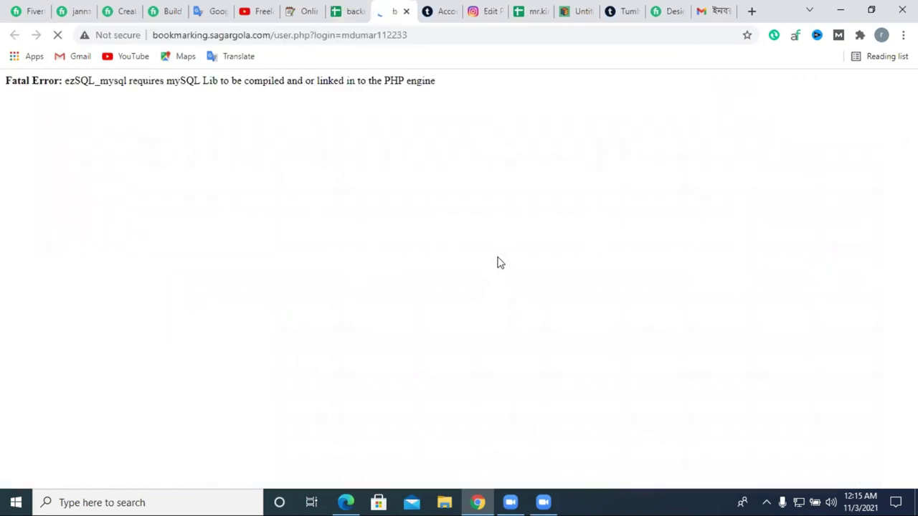
{"action": "key", "text": "ctrl+w"}
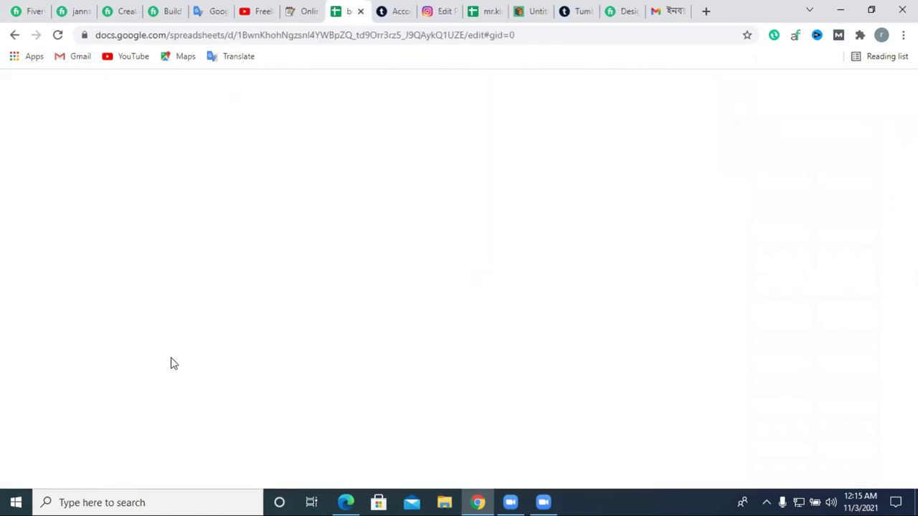
Open the instruments.ipt.pw link from cell A74 in a new tab.
{"action": "left_click", "coordinate": [104, 403]}
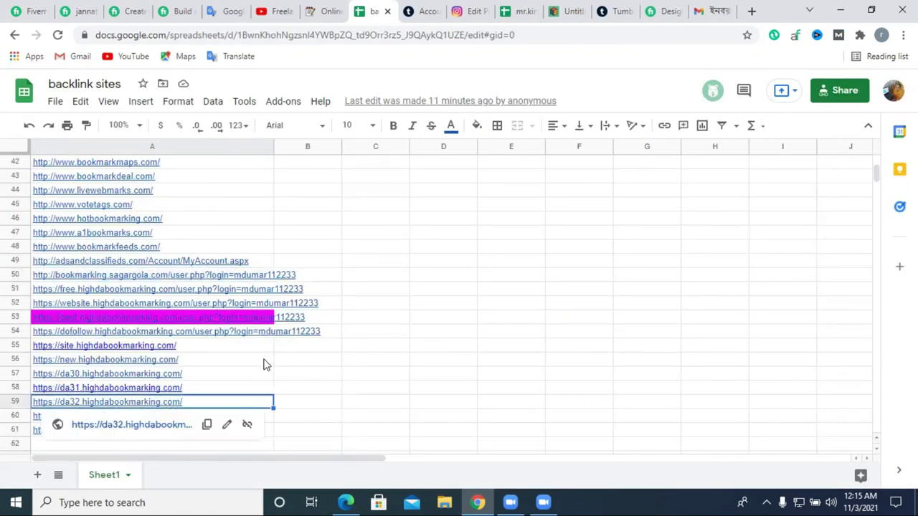
{"action": "scroll", "coordinate": [143, 387], "scroll_direction": "down", "scroll_amount": 5}
{"action": "left_click", "coordinate": [158, 376]}
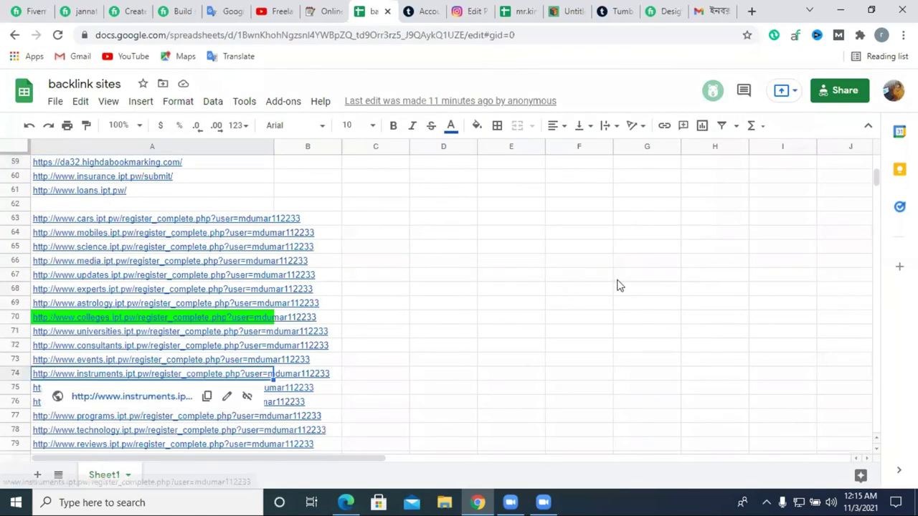
{"action": "key", "text": "alt+Return"}
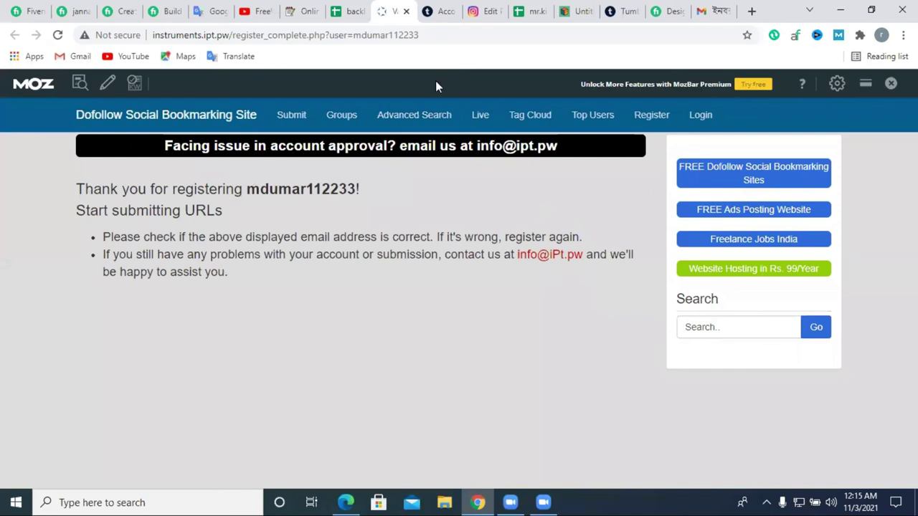
Copy the account's e-mail address from Gmail into the ipt.pw registration Email field.
{"action": "left_click", "coordinate": [649, 118]}
{"action": "left_click", "coordinate": [709, 10]}
{"action": "left_click", "coordinate": [893, 97]}
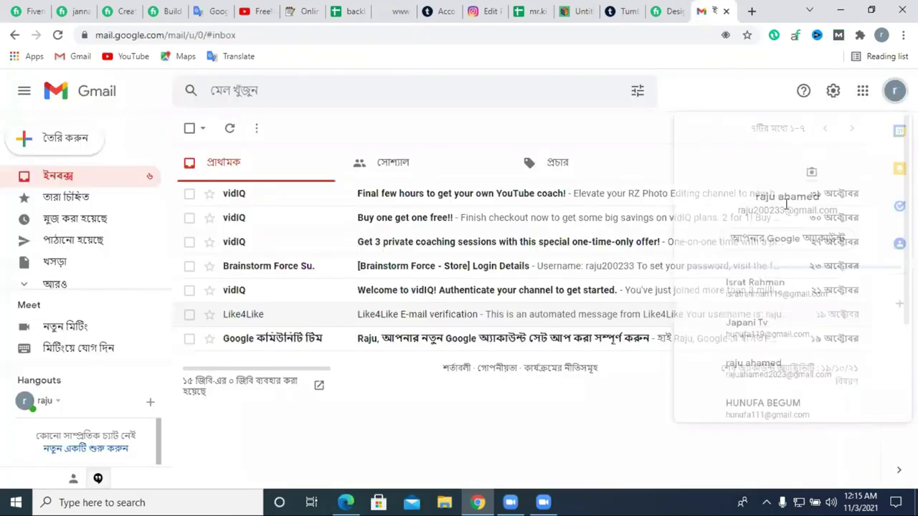
{"action": "double_click", "coordinate": [789, 212]}
{"action": "right_click", "coordinate": [683, 264]}
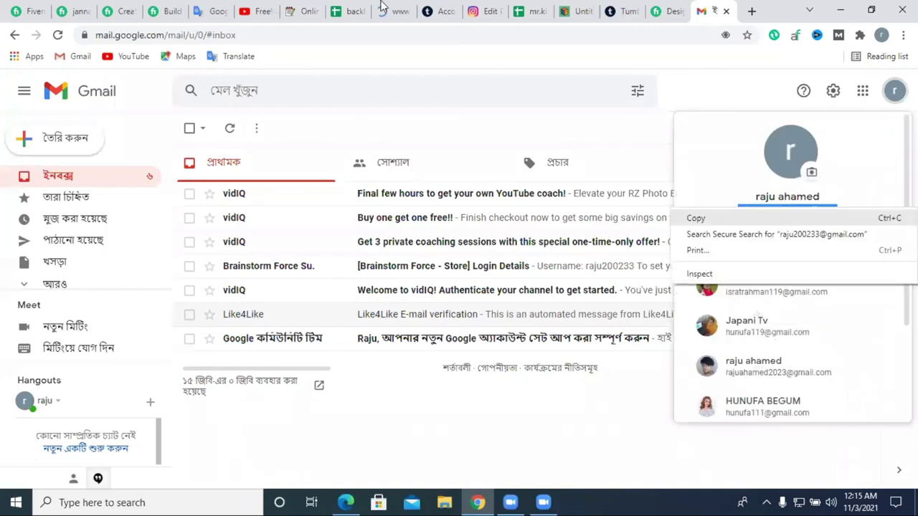
{"action": "left_click", "coordinate": [396, 11]}
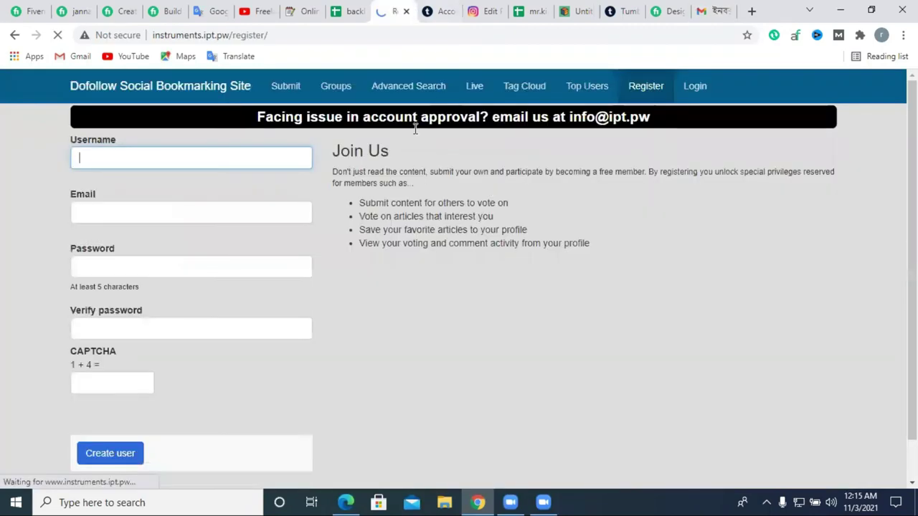
{"action": "left_click", "coordinate": [100, 244]}
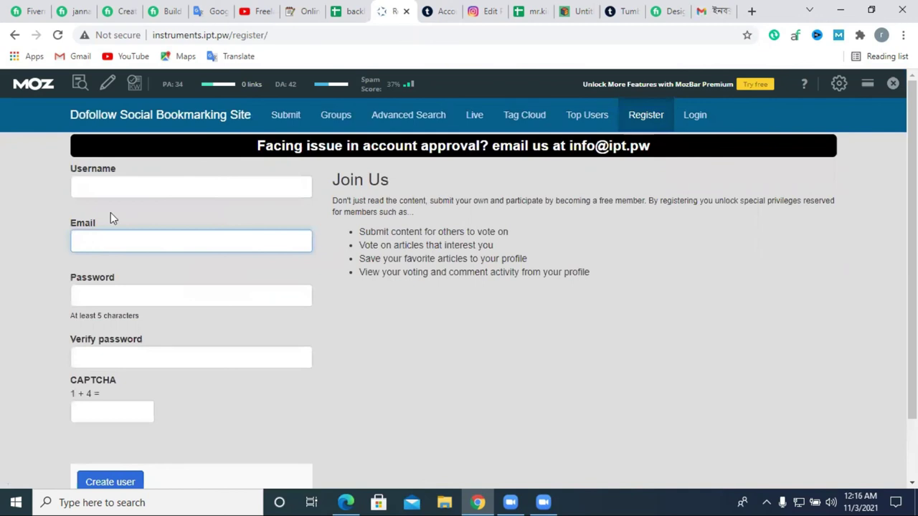
{"action": "key", "text": "ctrl+v"}
Fill the Username field with the name part of the e-mail address.
{"action": "left_click", "coordinate": [113, 188]}
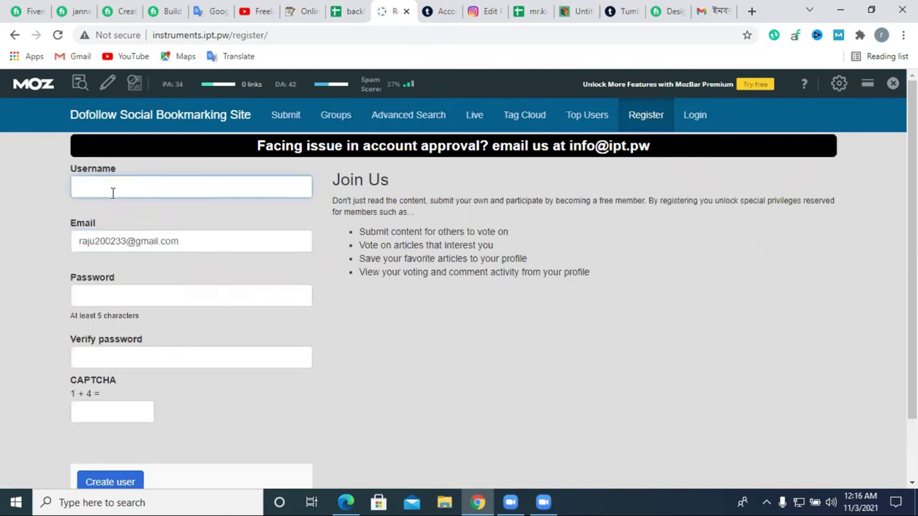
{"action": "double_click", "coordinate": [79, 241]}
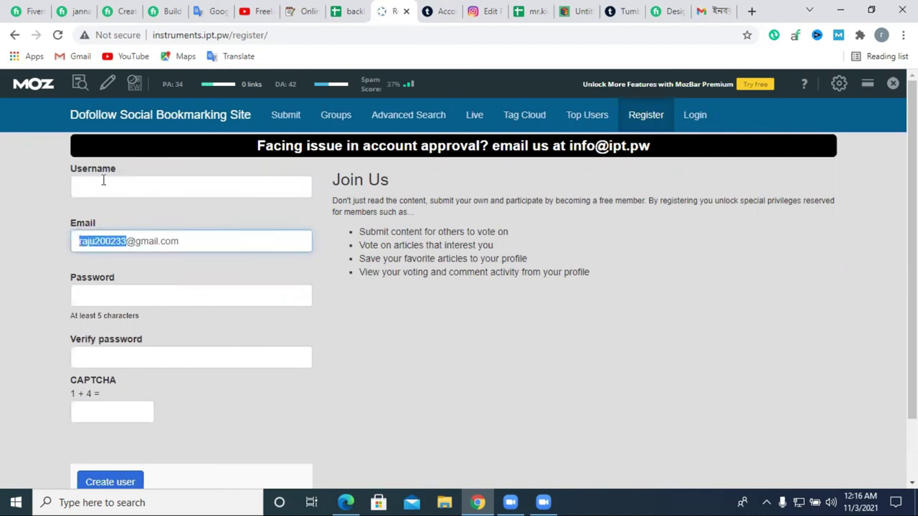
{"action": "key", "text": "ctrl+c"}
{"action": "key", "text": "shift+Tab"}
{"action": "key", "text": "ctrl+v"}
Enter the account password and its confirmation, then submit the registration form.
{"action": "left_click", "coordinate": [102, 297]}
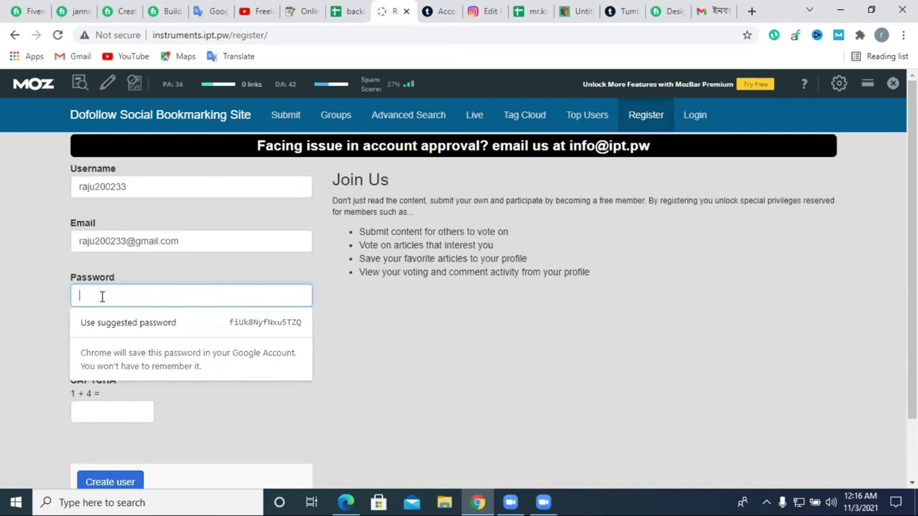
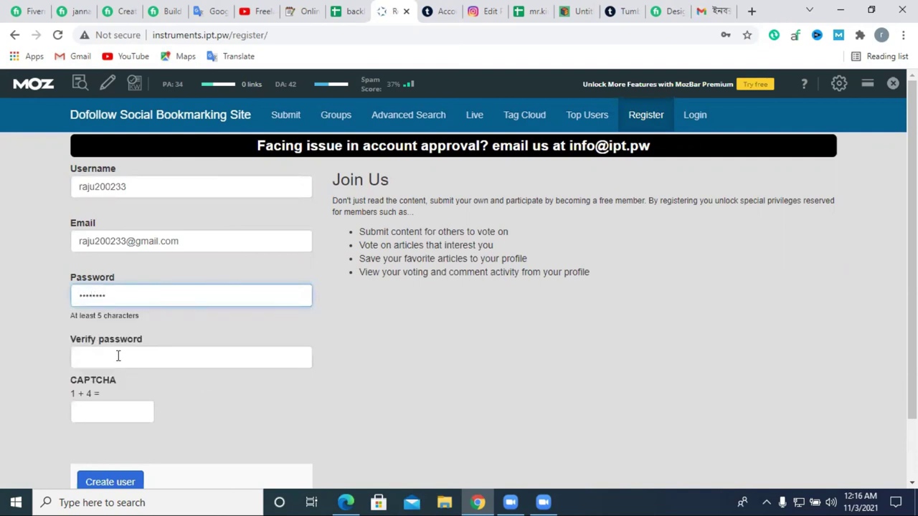
{"action": "key", "text": "Tab"}
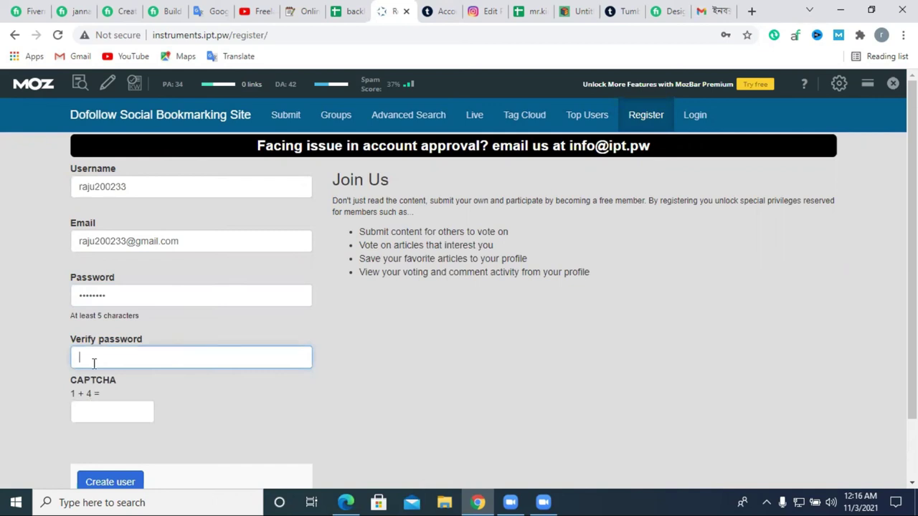
{"action": "type", "text": "r"}
{"action": "key", "text": "Tab"}
{"action": "key", "text": "Tab"}
{"action": "key", "text": "Return"}
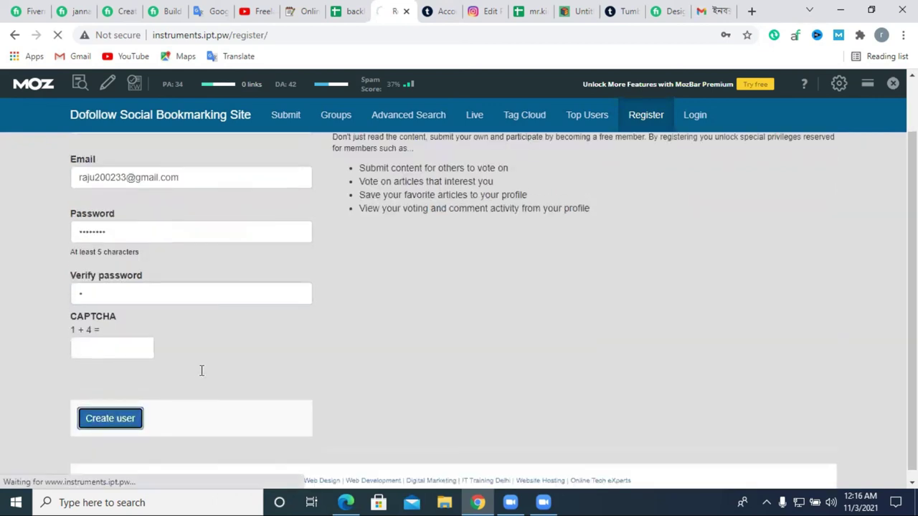
Fix the mismatched password confirmation, answer the CAPTCHA with 8, resubmit, and open the home page.
{"action": "scroll", "coordinate": [133, 279], "scroll_direction": "down", "scroll_amount": 1}
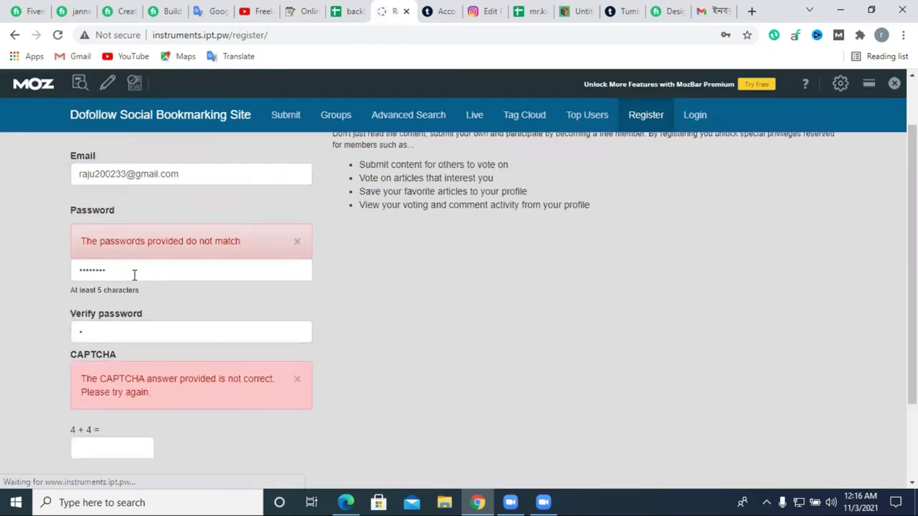
{"action": "double_click", "coordinate": [133, 271]}
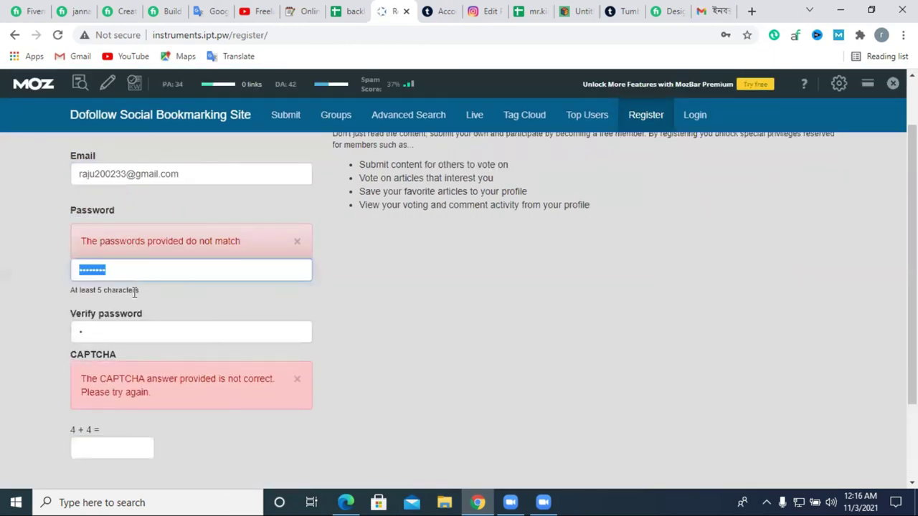
{"action": "left_click", "coordinate": [104, 337]}
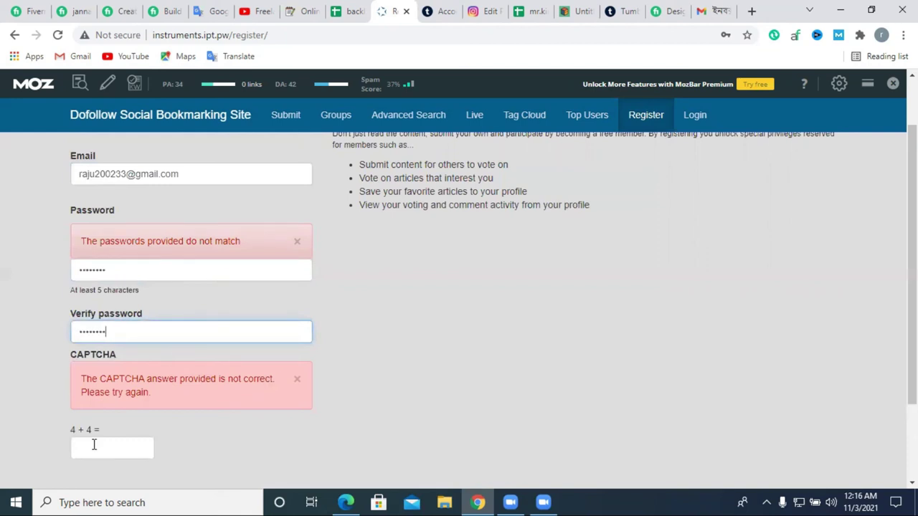
{"action": "left_click", "coordinate": [142, 449]}
{"action": "type", "text": "8"}
{"action": "scroll", "coordinate": [315, 337], "scroll_direction": "down", "scroll_amount": 2}
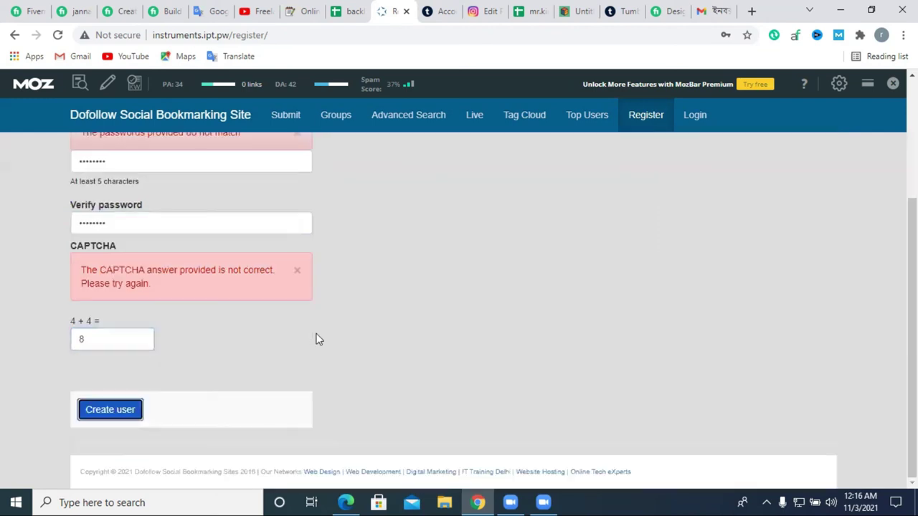
{"action": "key", "text": "Return"}
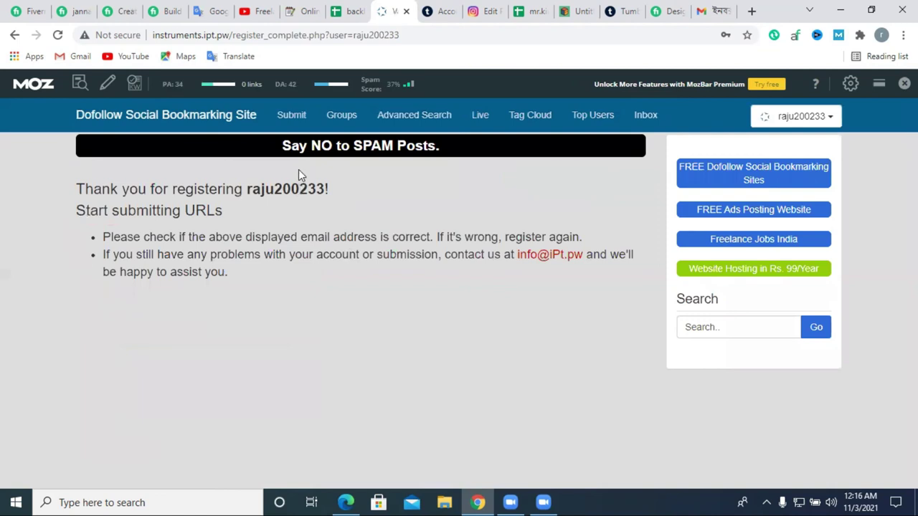
{"action": "left_click", "coordinate": [795, 122]}
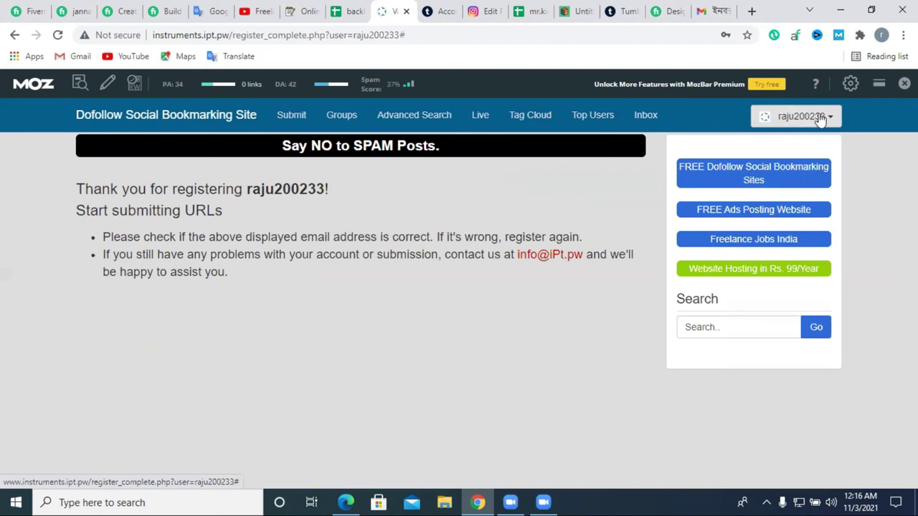
{"action": "left_click", "coordinate": [172, 115]}
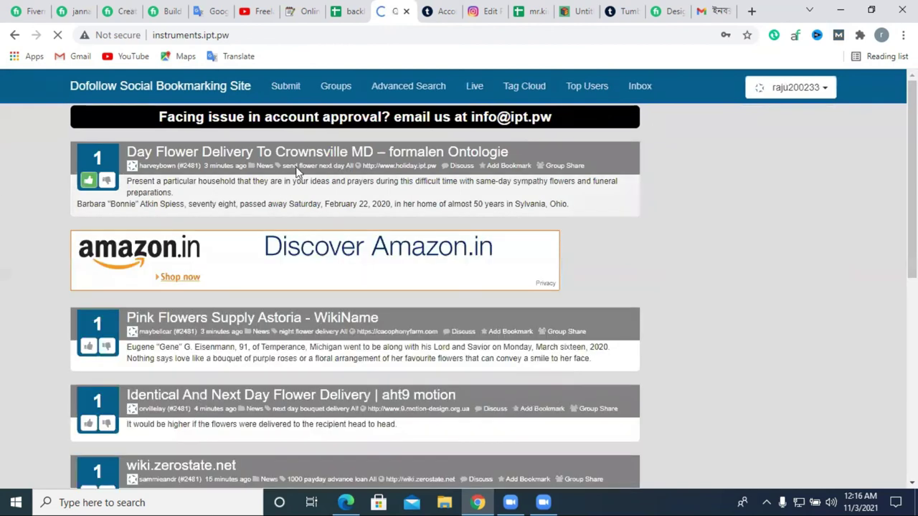
Open the ipt.pw profile settings page from the account menu and look over its fields.
{"action": "left_click", "coordinate": [806, 99]}
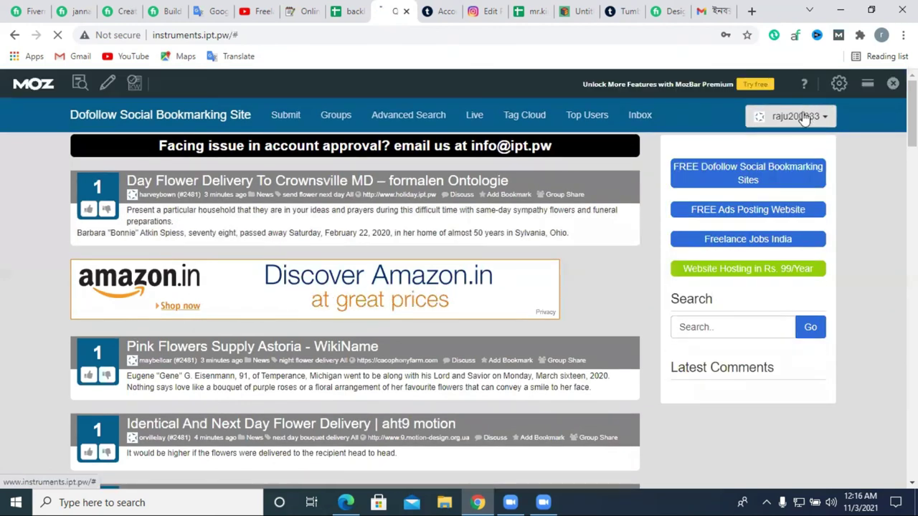
{"action": "left_click", "coordinate": [804, 117]}
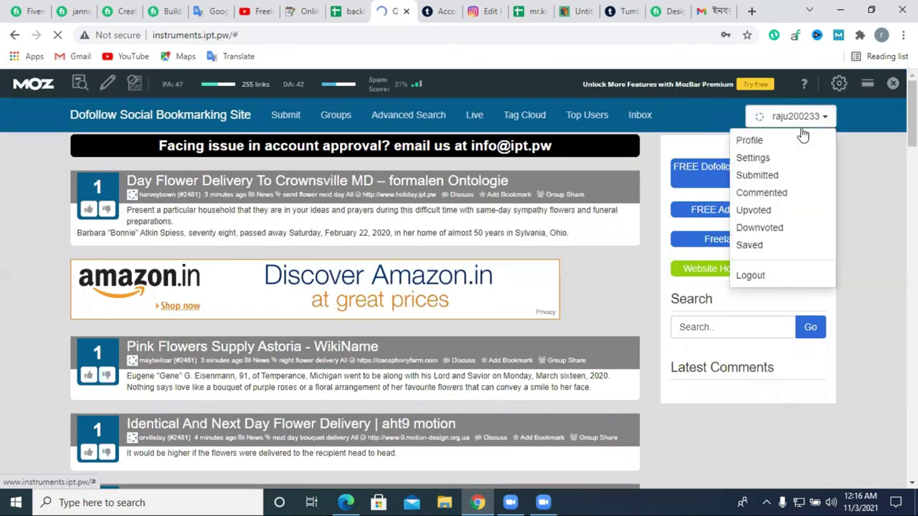
{"action": "left_click", "coordinate": [761, 162]}
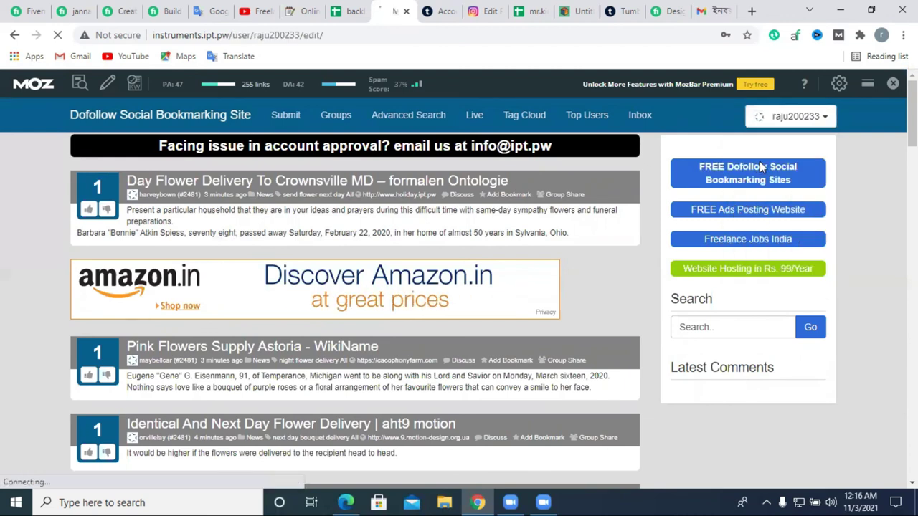
{"action": "scroll", "coordinate": [257, 305], "scroll_direction": "down", "scroll_amount": 3}
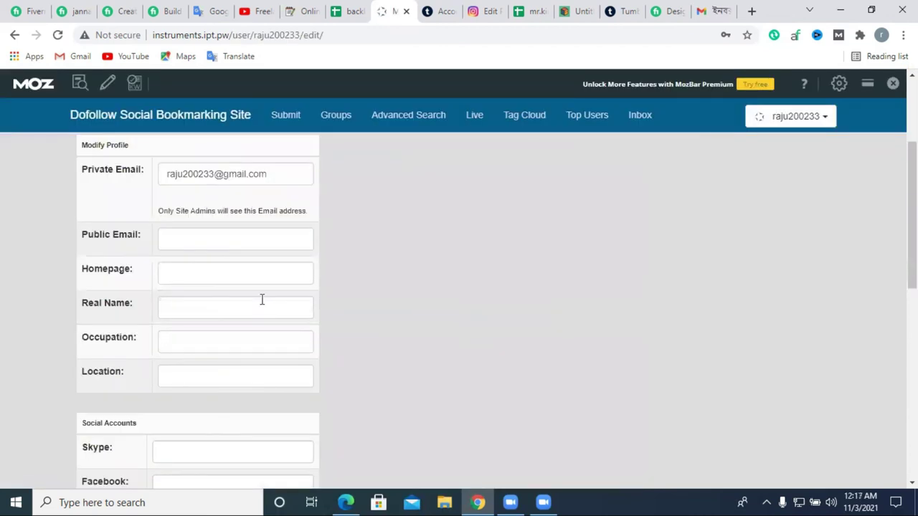
{"action": "scroll", "coordinate": [265, 305], "scroll_direction": "down", "scroll_amount": 3}
{"action": "scroll", "coordinate": [236, 311], "scroll_direction": "down", "scroll_amount": 4}
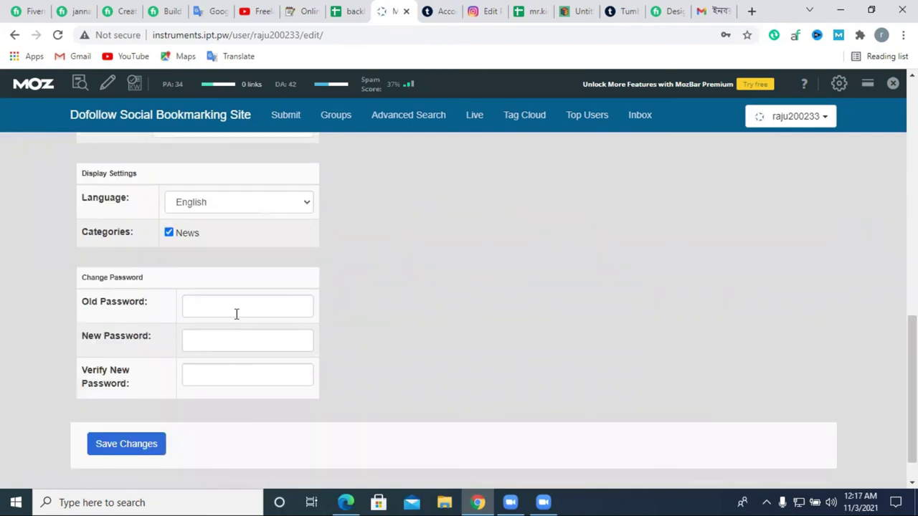
{"action": "scroll", "coordinate": [239, 318], "scroll_direction": "up", "scroll_amount": 4}
{"action": "scroll", "coordinate": [201, 308], "scroll_direction": "down", "scroll_amount": 1}
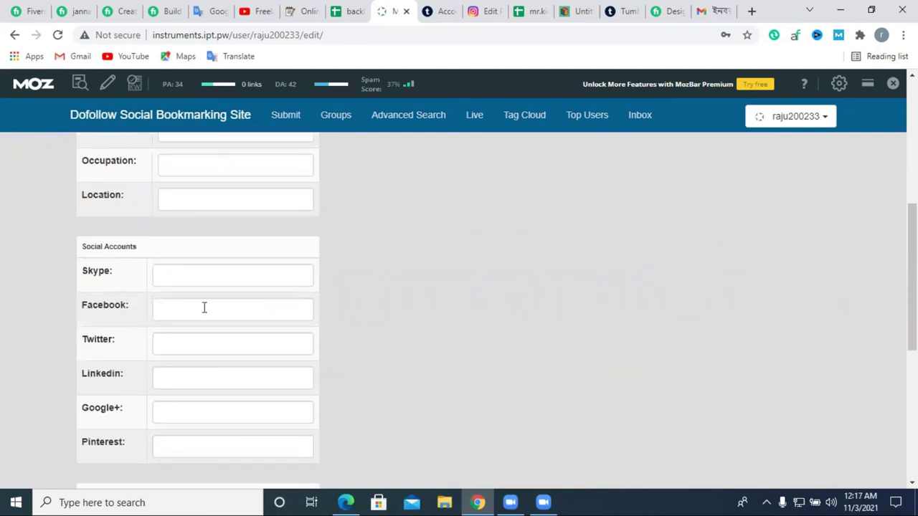
{"action": "scroll", "coordinate": [215, 251], "scroll_direction": "down", "scroll_amount": 3}
{"action": "scroll", "coordinate": [271, 292], "scroll_direction": "down", "scroll_amount": 3}
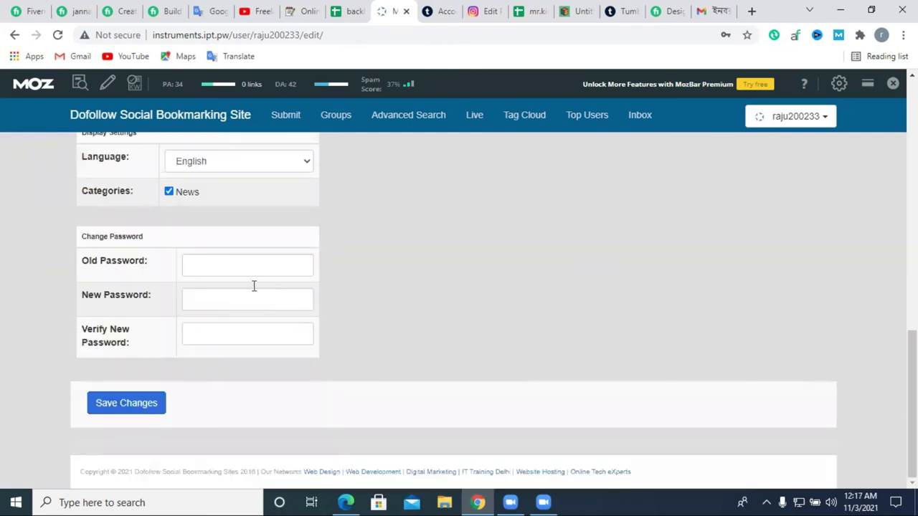
{"action": "scroll", "coordinate": [145, 281], "scroll_direction": "up", "scroll_amount": 5}
{"action": "scroll", "coordinate": [115, 208], "scroll_direction": "up", "scroll_amount": 2}
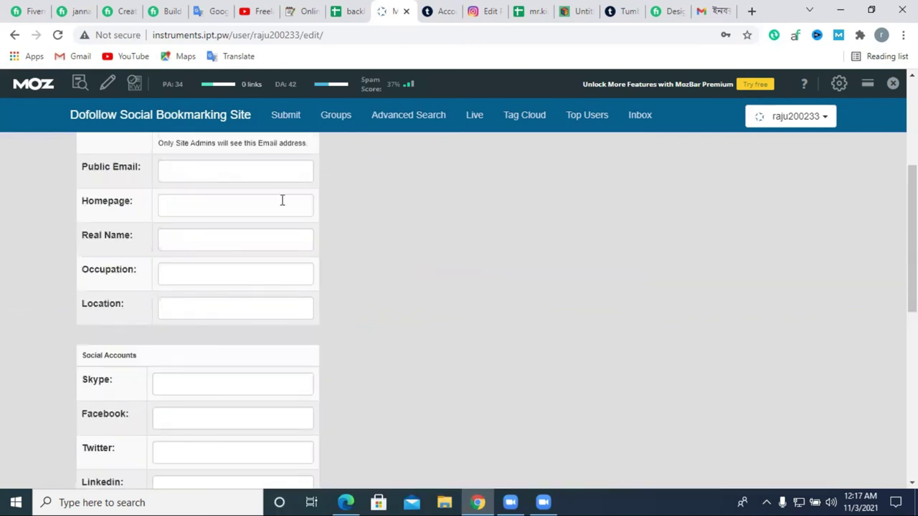
Paste the Fiverr WordPress gig URL into the profile's Homepage field and save.
{"action": "left_click", "coordinate": [169, 10]}
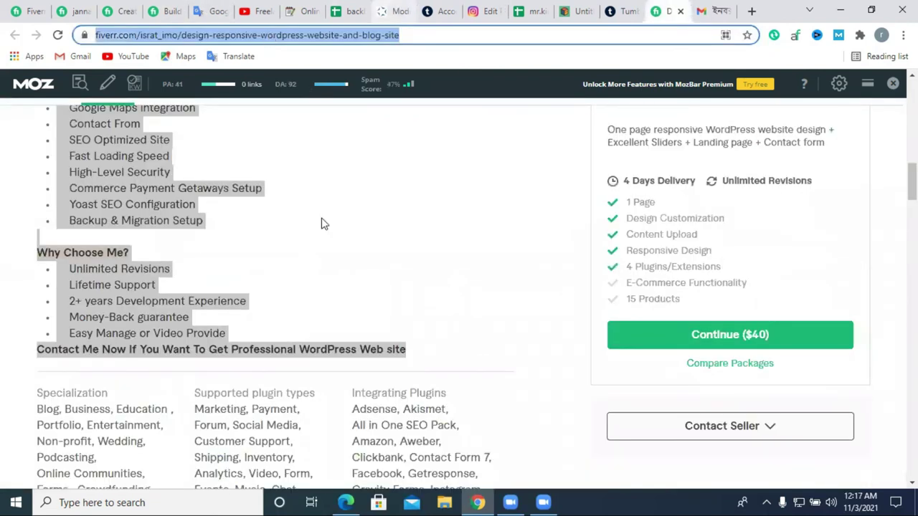
{"action": "left_click", "coordinate": [458, 10]}
{"action": "left_click", "coordinate": [396, 10]}
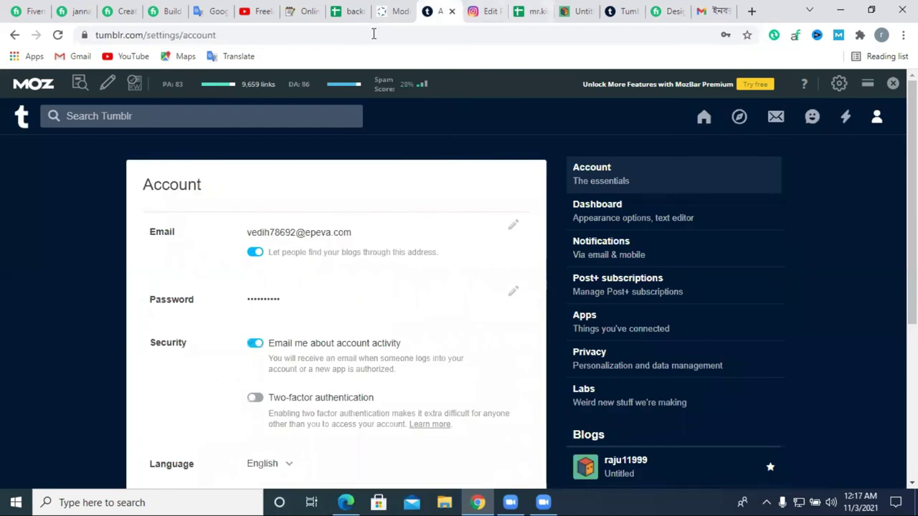
{"action": "key", "text": "ctrl+v"}
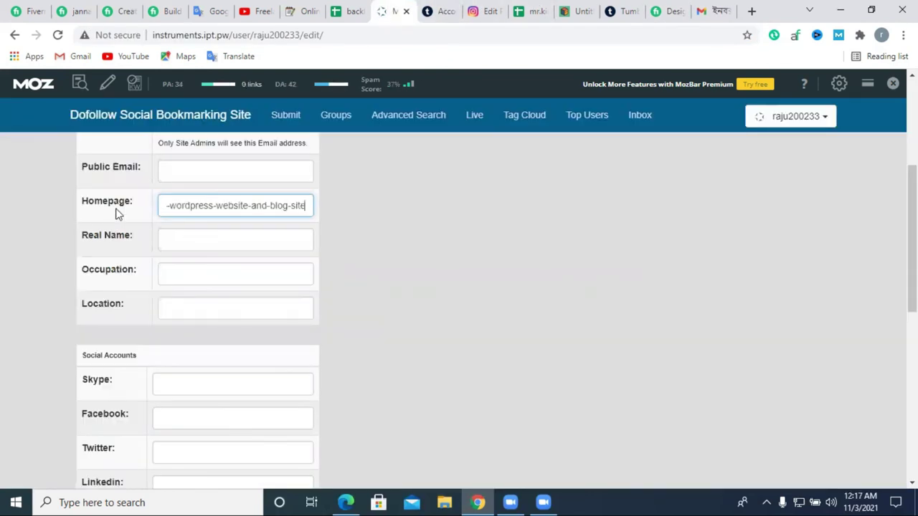
{"action": "scroll", "coordinate": [261, 330], "scroll_direction": "down", "scroll_amount": 5}
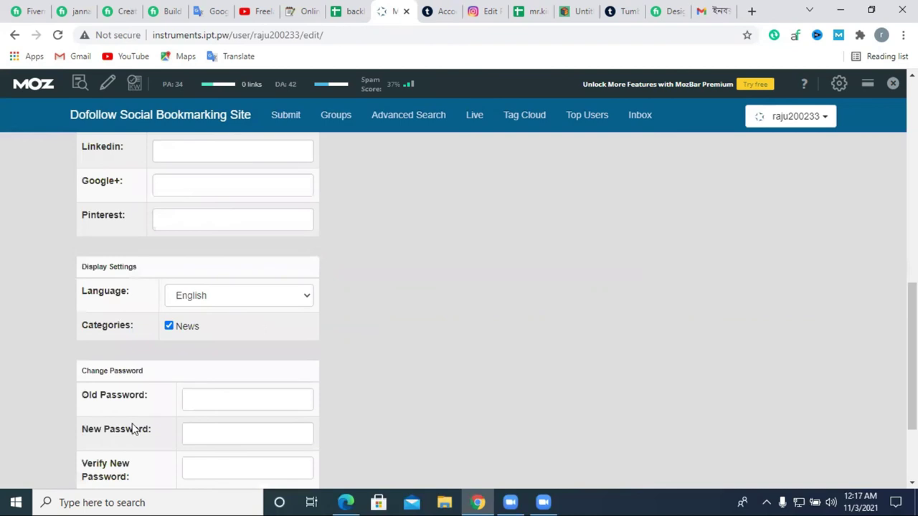
{"action": "scroll", "coordinate": [123, 406], "scroll_direction": "down", "scroll_amount": 2}
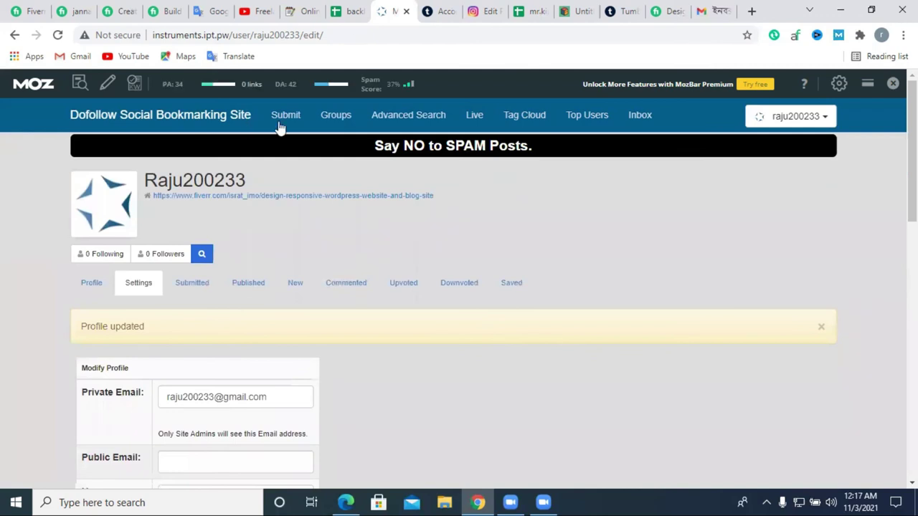
{"action": "left_click", "coordinate": [285, 122]}
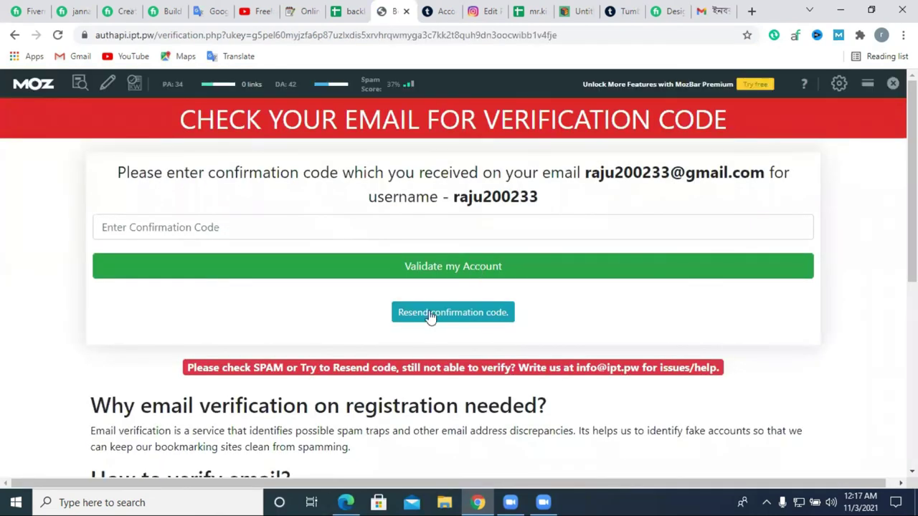
Request the ipt.pw confirmation code again several times, dismissing each wait alert.
{"action": "left_click", "coordinate": [431, 318]}
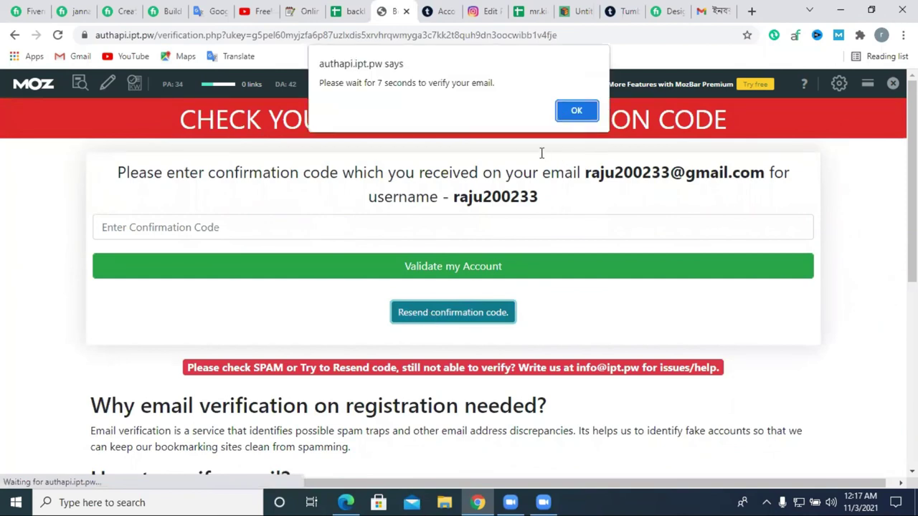
{"action": "key", "text": "Return"}
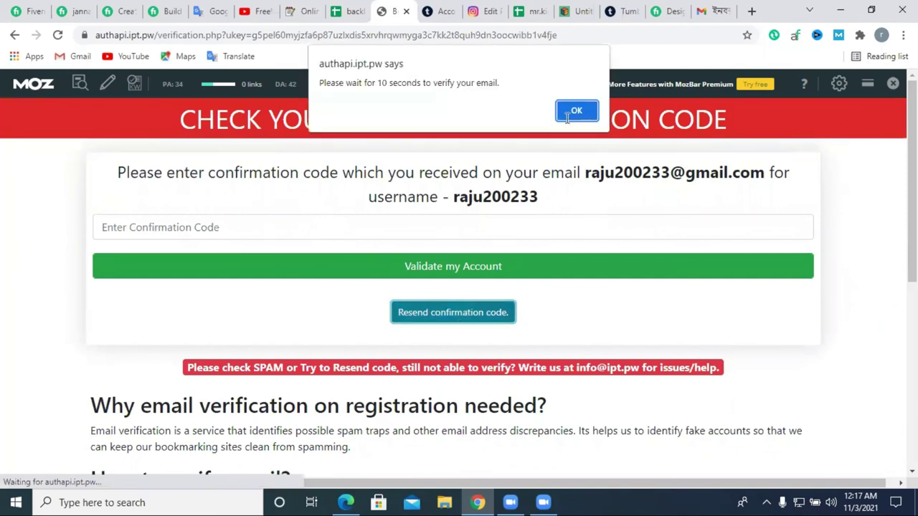
{"action": "left_click", "coordinate": [576, 111]}
{"action": "left_click", "coordinate": [470, 312]}
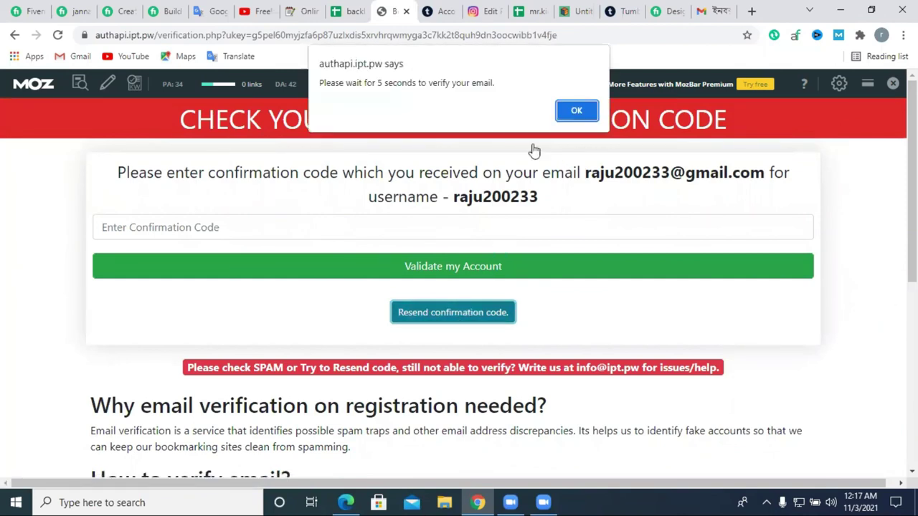
{"action": "left_click", "coordinate": [576, 111]}
{"action": "left_click", "coordinate": [453, 314]}
{"action": "left_click", "coordinate": [578, 111]}
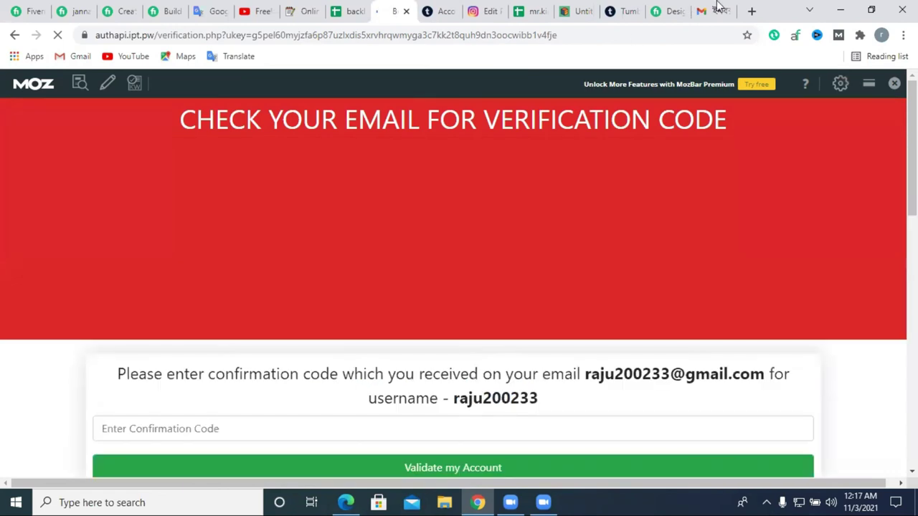
{"action": "left_click", "coordinate": [718, 8]}
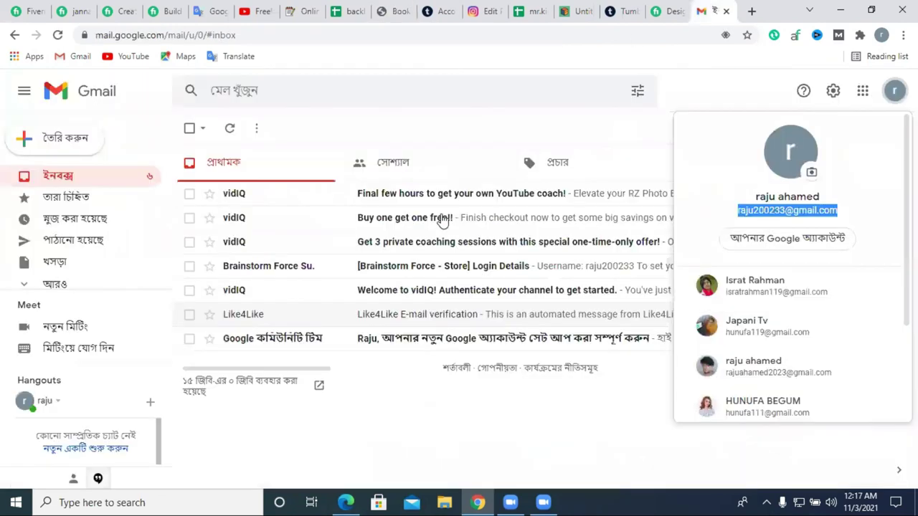
Reload Gmail and check the Social category for the verification e-mail.
{"action": "left_click", "coordinate": [281, 181]}
{"action": "left_click", "coordinate": [58, 35]}
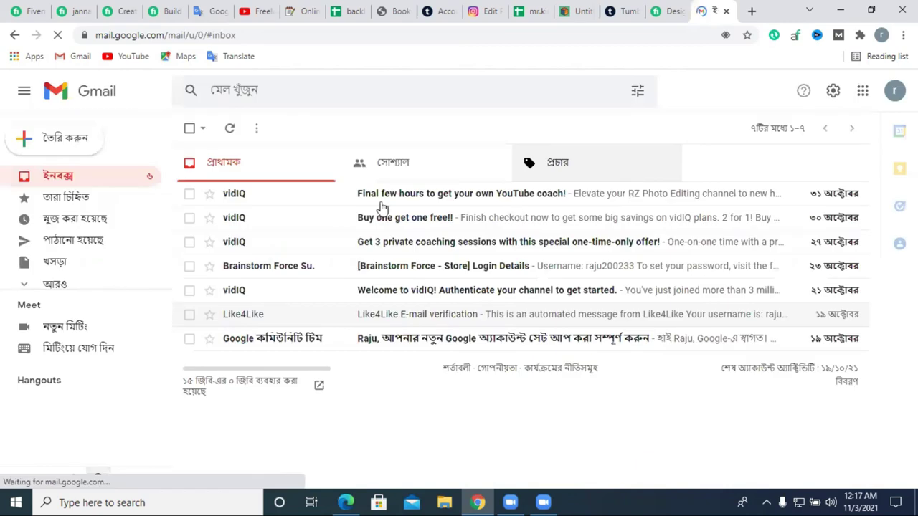
{"action": "left_click", "coordinate": [430, 162]}
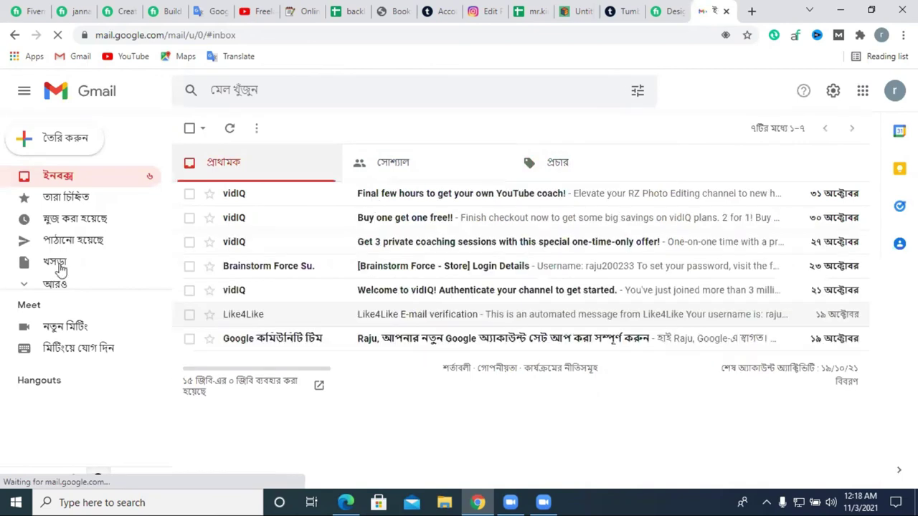
{"action": "scroll", "coordinate": [111, 256], "scroll_direction": "down", "scroll_amount": 1}
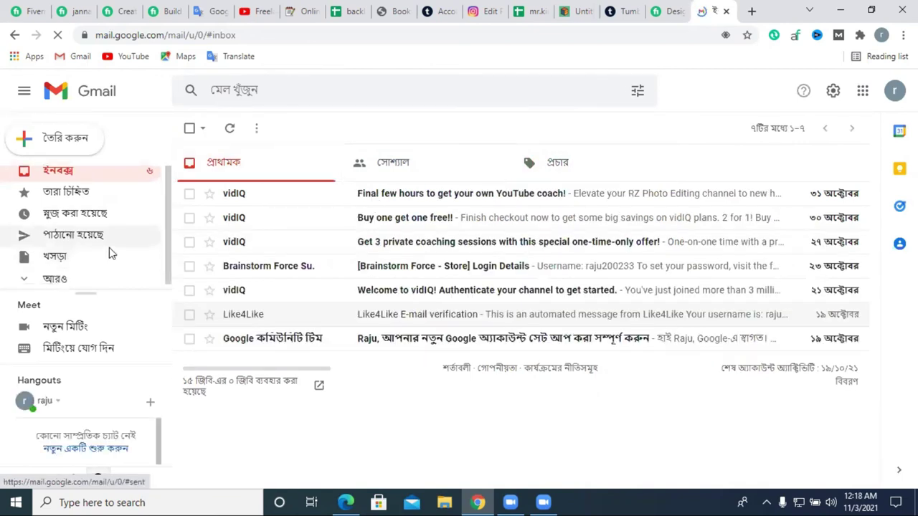
{"action": "scroll", "coordinate": [111, 255], "scroll_direction": "down", "scroll_amount": 3}
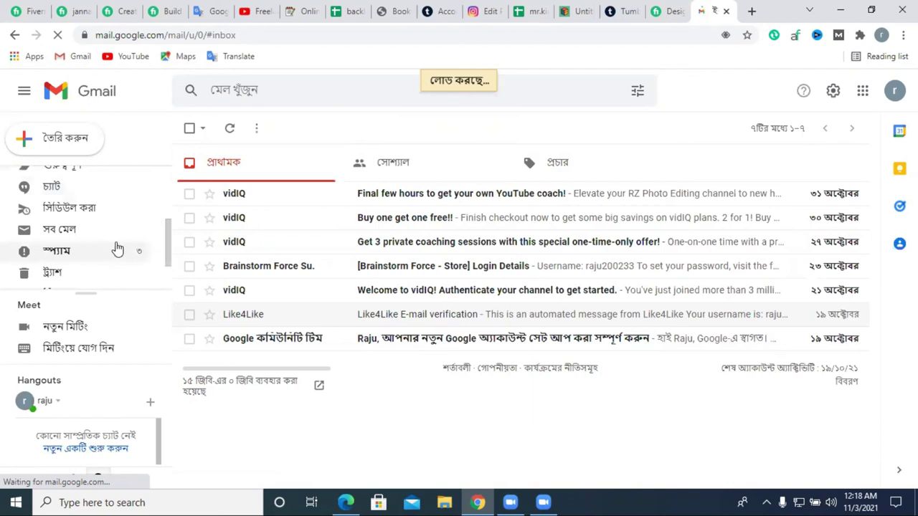
Open the latest iPtPW verification e-mail in Spam and copy its code.
{"action": "left_click", "coordinate": [47, 257]}
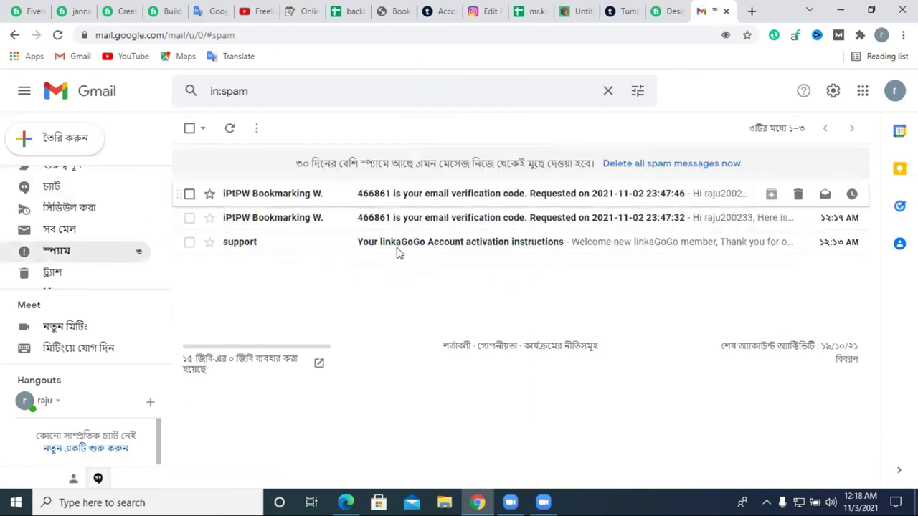
{"action": "left_click", "coordinate": [373, 193]}
{"action": "scroll", "coordinate": [323, 237], "scroll_direction": "down", "scroll_amount": 2}
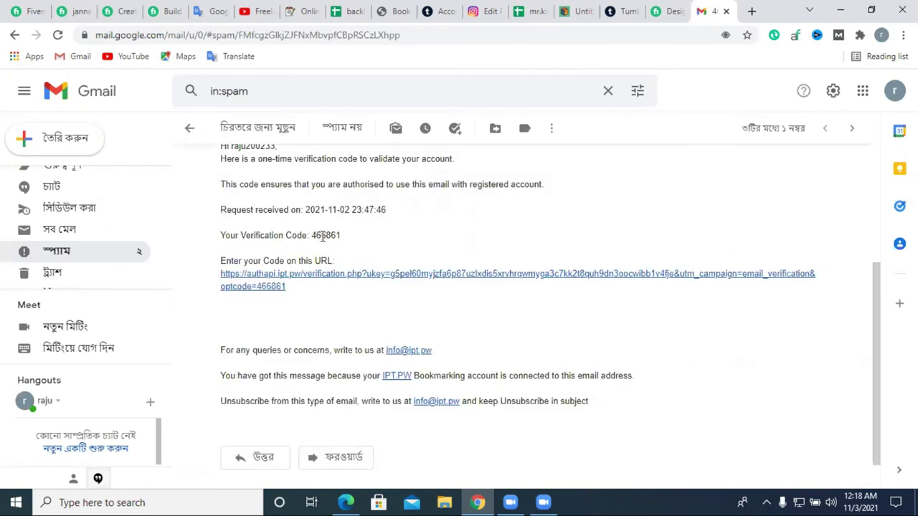
{"action": "double_click", "coordinate": [322, 237]}
{"action": "key", "text": "ctrl+c"}
{"action": "right_click", "coordinate": [351, 244]}
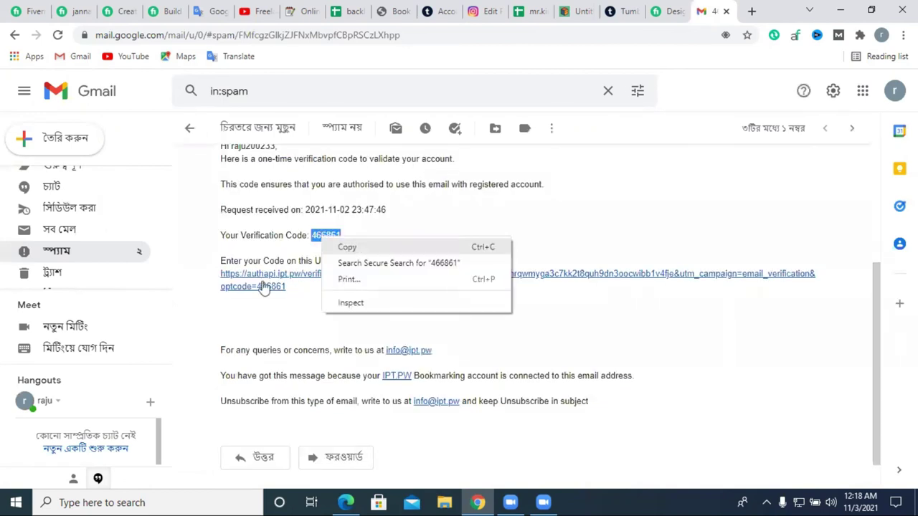
{"action": "key", "text": "Escape"}
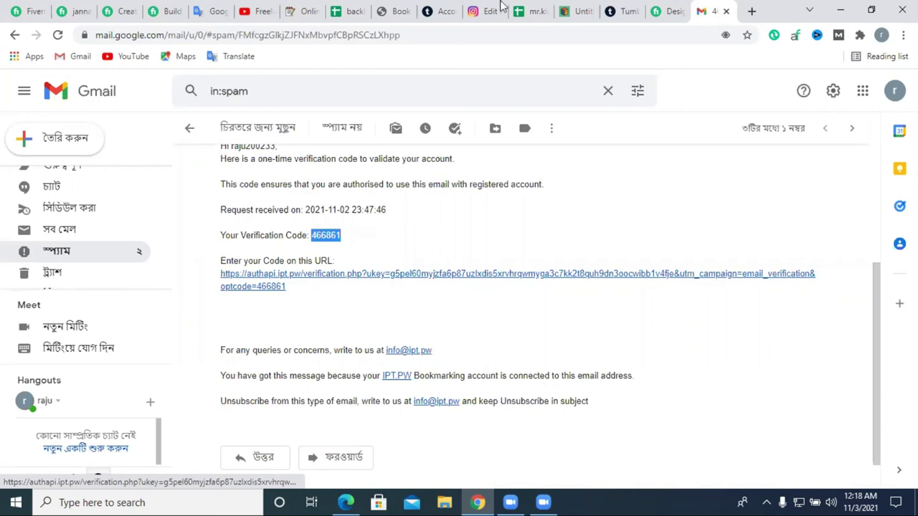
{"action": "left_click", "coordinate": [355, 10]}
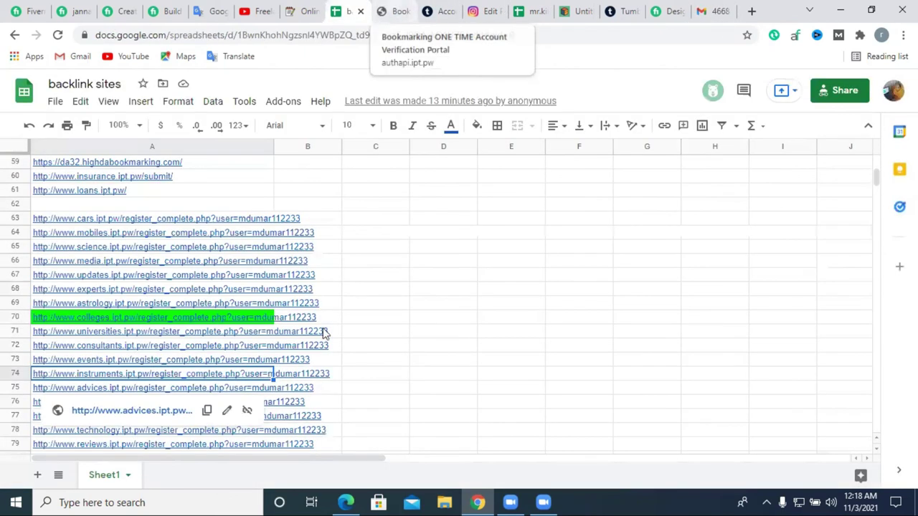
Paste the emailed code into the ipt.pw confirmation field and validate the account.
{"action": "left_click", "coordinate": [387, 11]}
{"action": "right_click", "coordinate": [242, 357]}
{"action": "key", "text": "ctrl+v"}
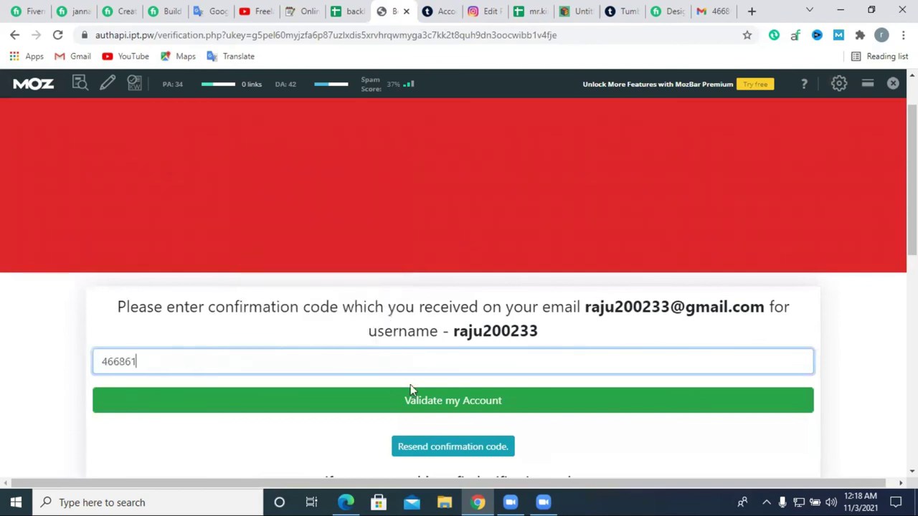
{"action": "key", "text": "Return"}
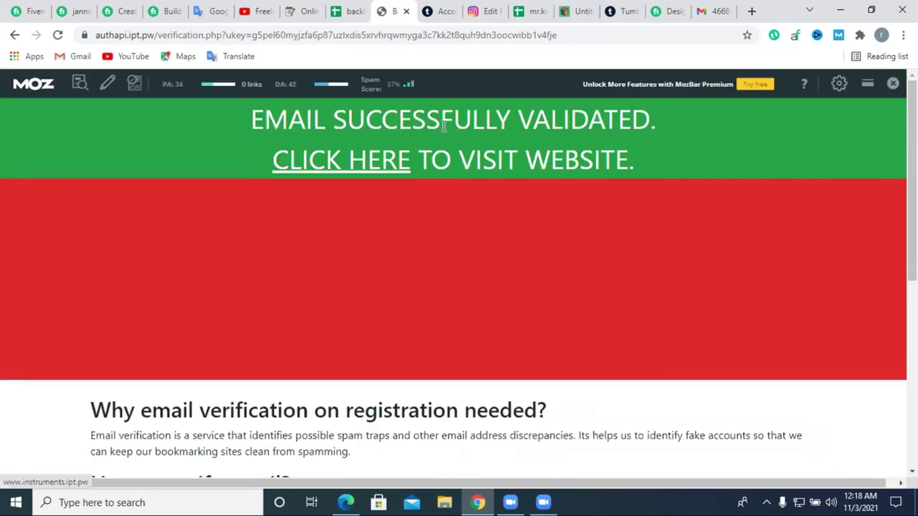
{"action": "scroll", "coordinate": [351, 388], "scroll_direction": "down", "scroll_amount": 3}
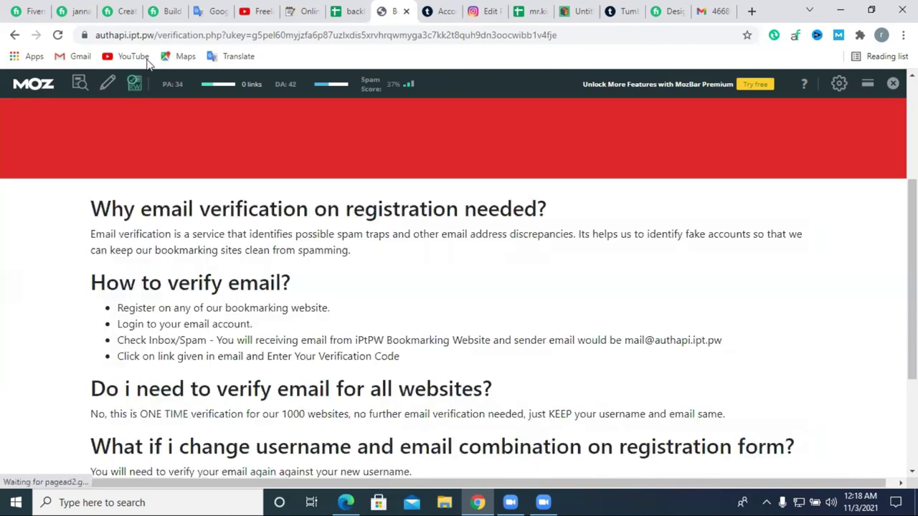
{"action": "scroll", "coordinate": [431, 244], "scroll_direction": "down", "scroll_amount": 2}
{"action": "scroll", "coordinate": [380, 266], "scroll_direction": "up", "scroll_amount": 5}
Open the instruments.ipt.pw link from spreadsheet cell A74 and close the verification tab.
{"action": "key", "text": "ctrl+shift+Tab"}
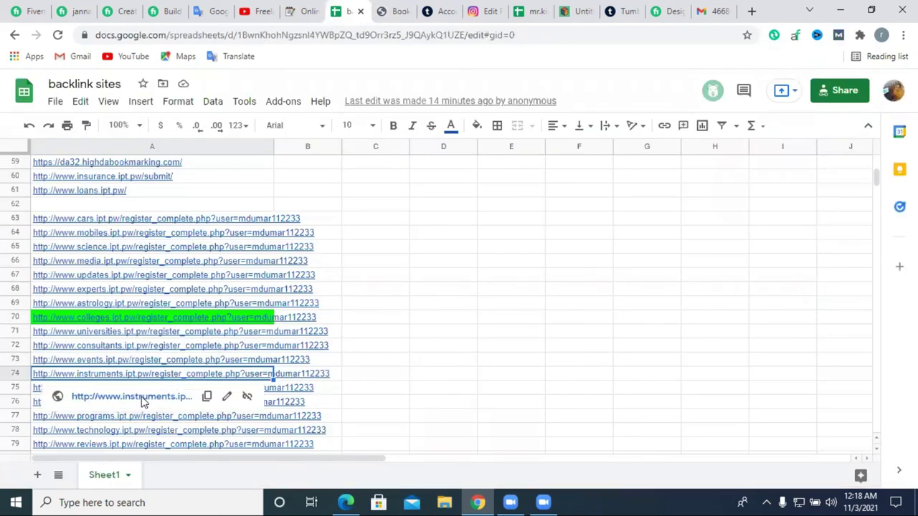
{"action": "left_click", "coordinate": [143, 396]}
{"action": "left_click", "coordinate": [420, 10]}
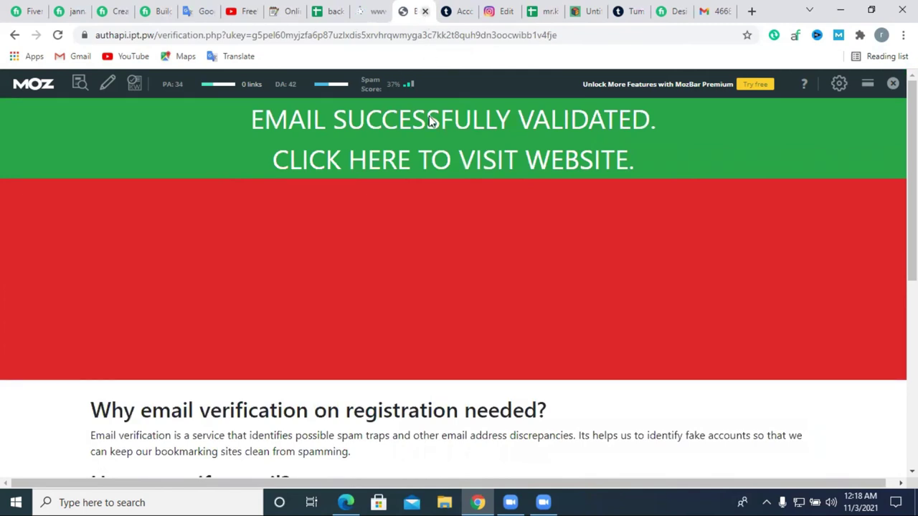
{"action": "key", "text": "ctrl+w"}
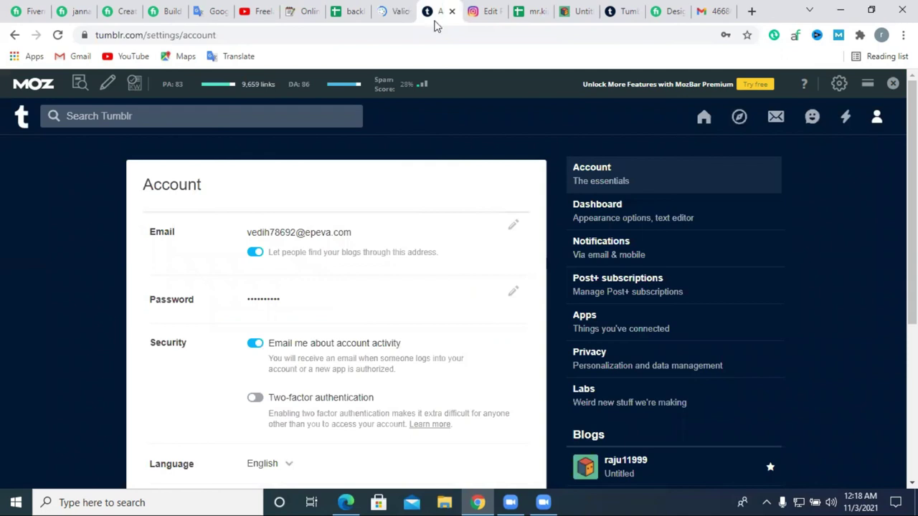
{"action": "left_click", "coordinate": [398, 7]}
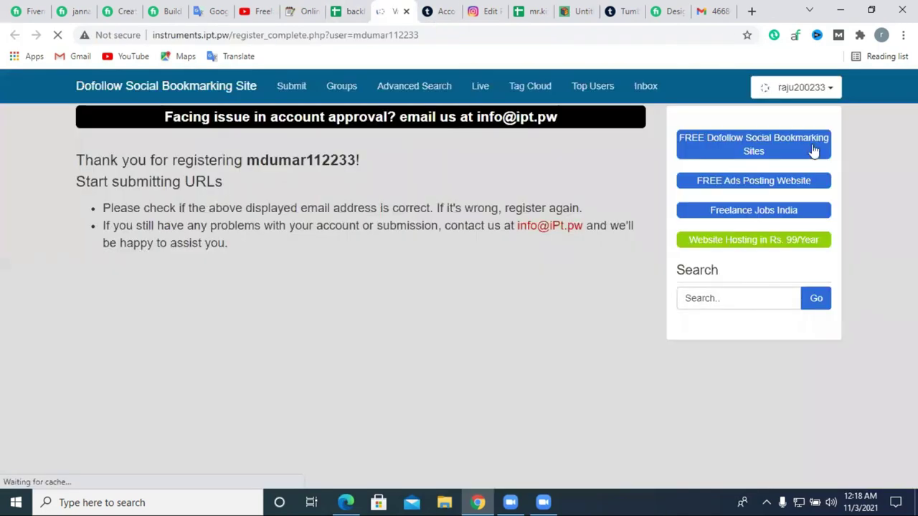
Start a story with the Fiverr gig URL as Unique News URL, reach Article Details, then close the tab.
{"action": "left_click", "coordinate": [292, 126]}
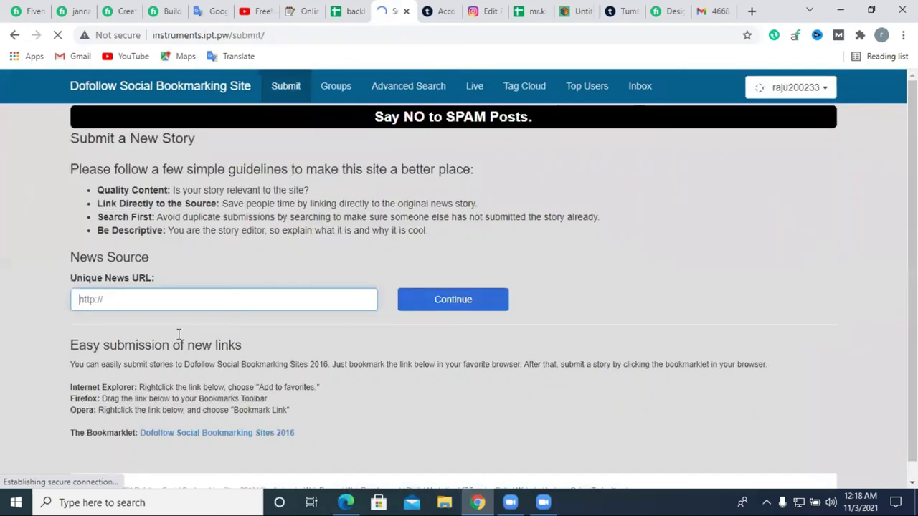
{"action": "left_click", "coordinate": [175, 327]}
{"action": "left_click", "coordinate": [196, 359]}
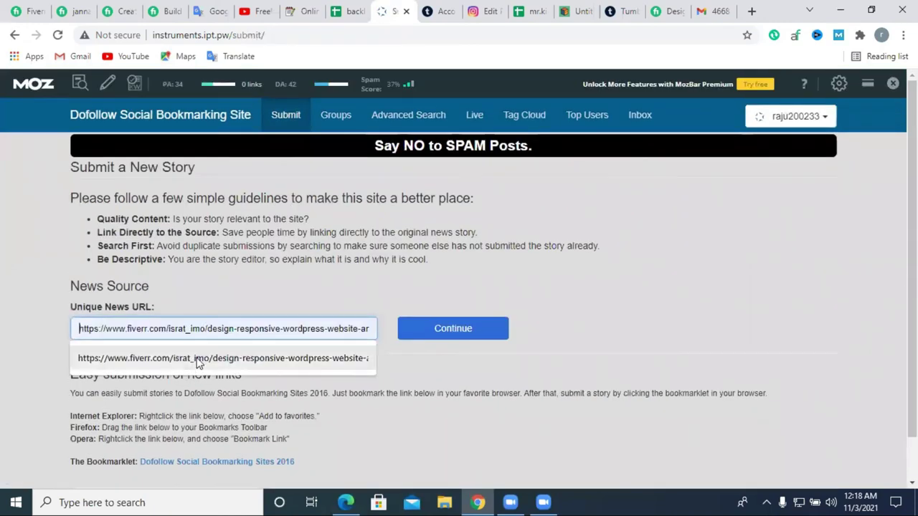
{"action": "left_click", "coordinate": [479, 328]}
{"action": "scroll", "coordinate": [601, 303], "scroll_direction": "down", "scroll_amount": 1}
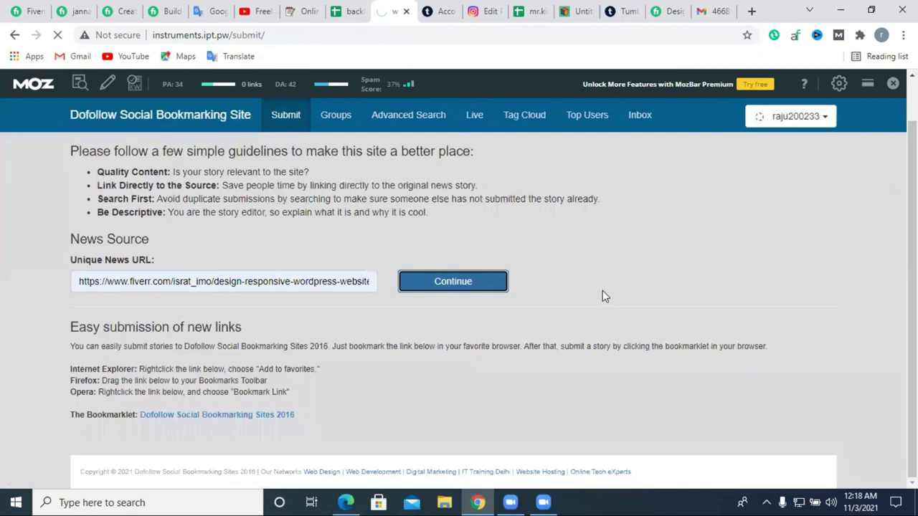
{"action": "scroll", "coordinate": [342, 286], "scroll_direction": "down", "scroll_amount": 3}
{"action": "scroll", "coordinate": [340, 288], "scroll_direction": "up", "scroll_amount": 3}
{"action": "left_click", "coordinate": [160, 216]}
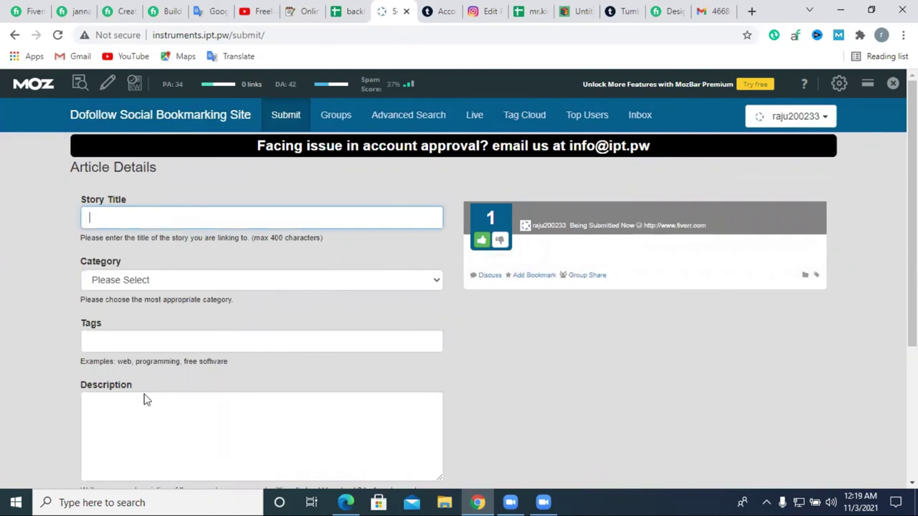
{"action": "scroll", "coordinate": [313, 415], "scroll_direction": "down", "scroll_amount": 3}
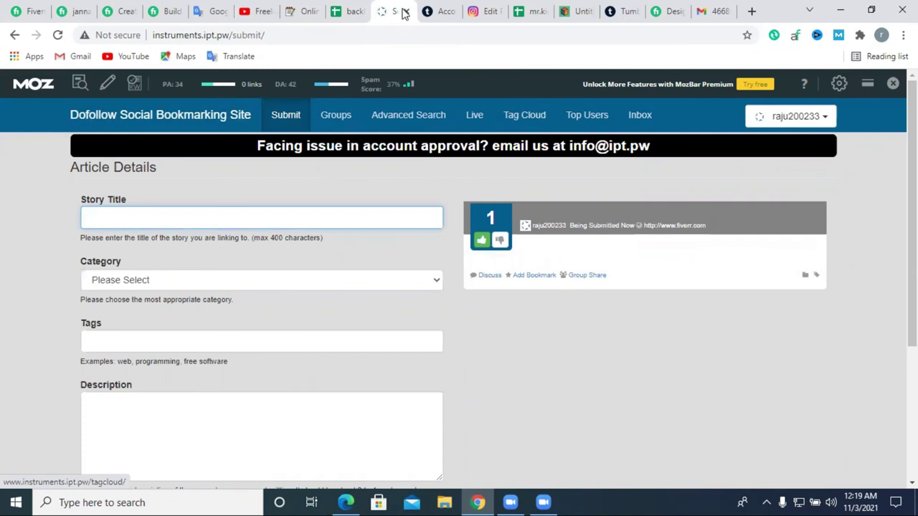
{"action": "left_click", "coordinate": [405, 11]}
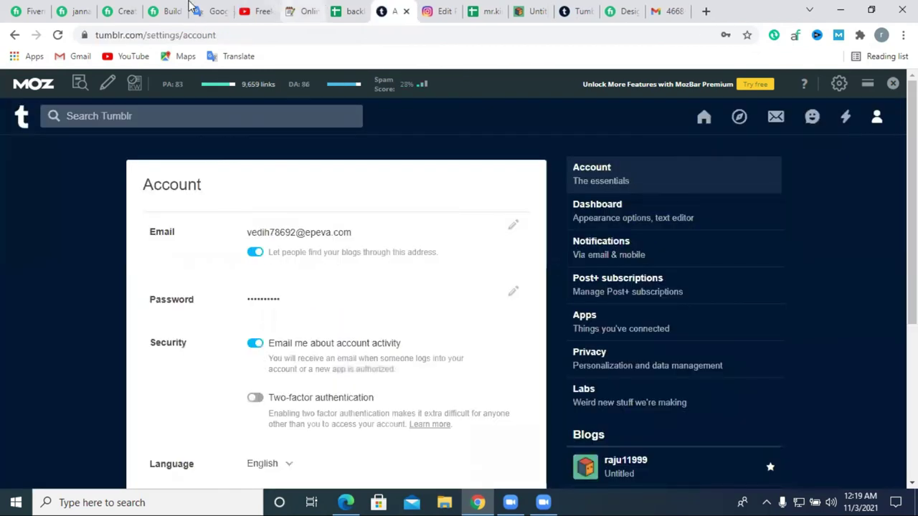
On Instagram's Edit Profile page, select the whole Fiverr Website URL to check it, then deselect.
{"action": "left_click", "coordinate": [439, 11]}
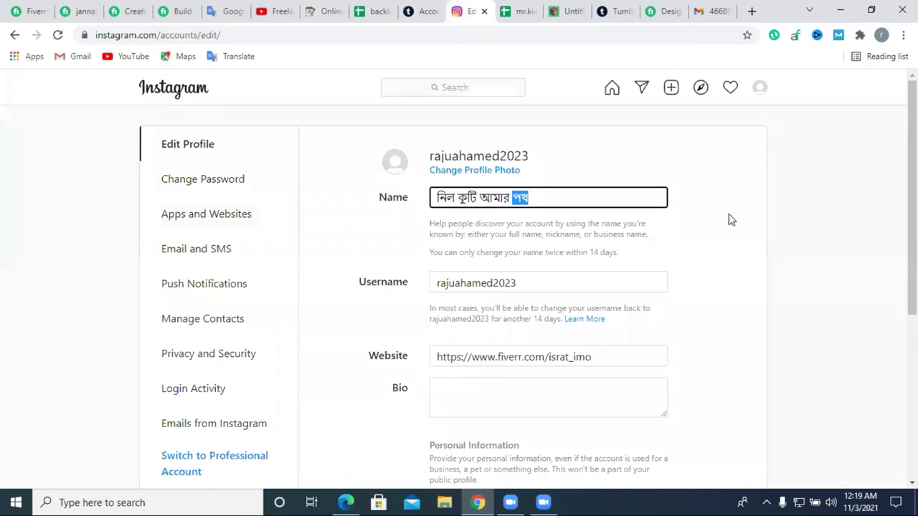
{"action": "scroll", "coordinate": [655, 241], "scroll_direction": "down", "scroll_amount": 2}
{"action": "scroll", "coordinate": [510, 205], "scroll_direction": "up", "scroll_amount": 1}
{"action": "scroll", "coordinate": [424, 217], "scroll_direction": "down", "scroll_amount": 1}
{"action": "left_click", "coordinate": [463, 222]}
{"action": "left_click_drag", "start_coordinate": [463, 222], "coordinate": [468, 222]}
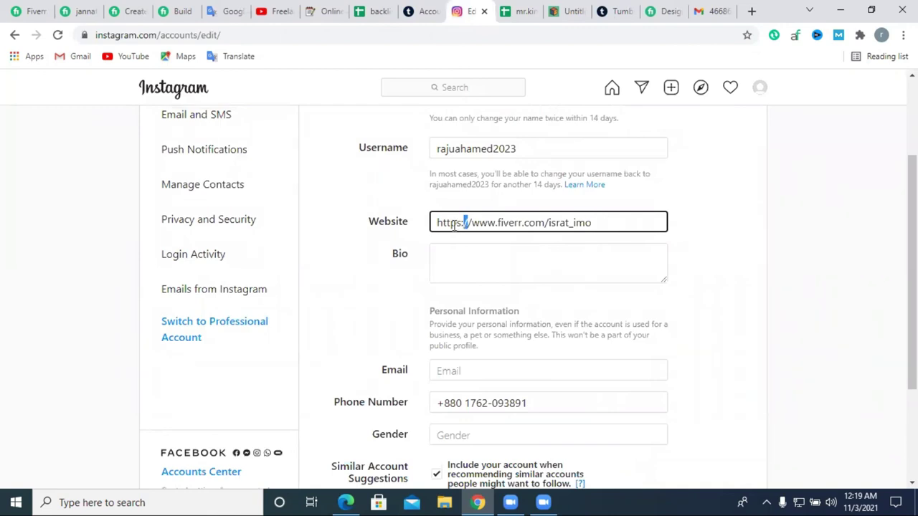
{"action": "key", "text": "shift+End"}
{"action": "key", "text": "ctrl+a"}
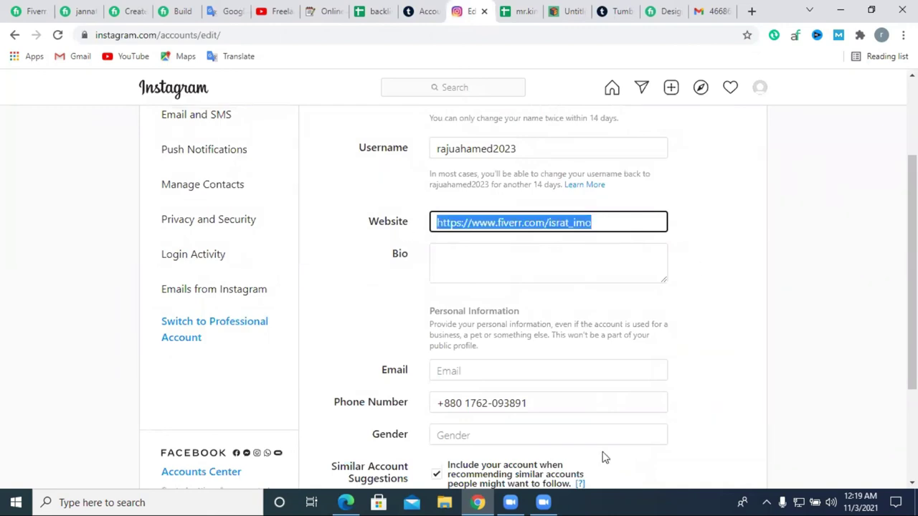
{"action": "left_click", "coordinate": [605, 457]}
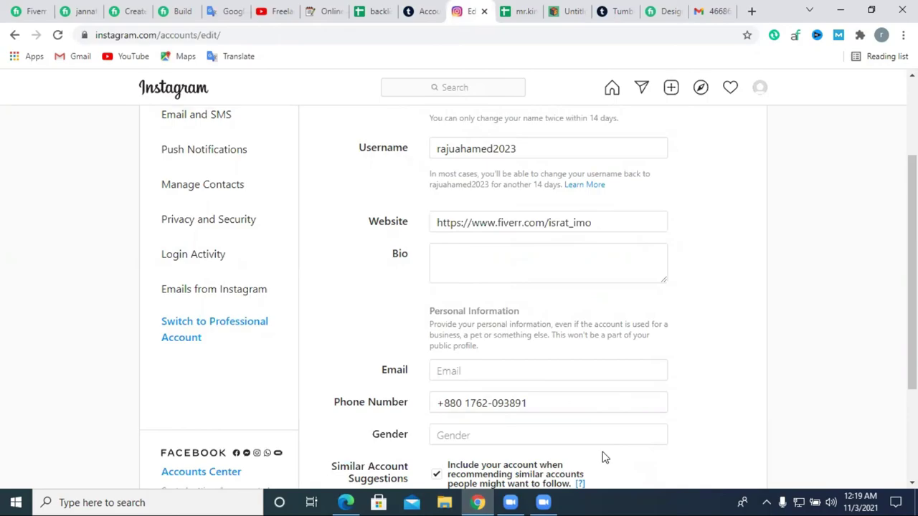